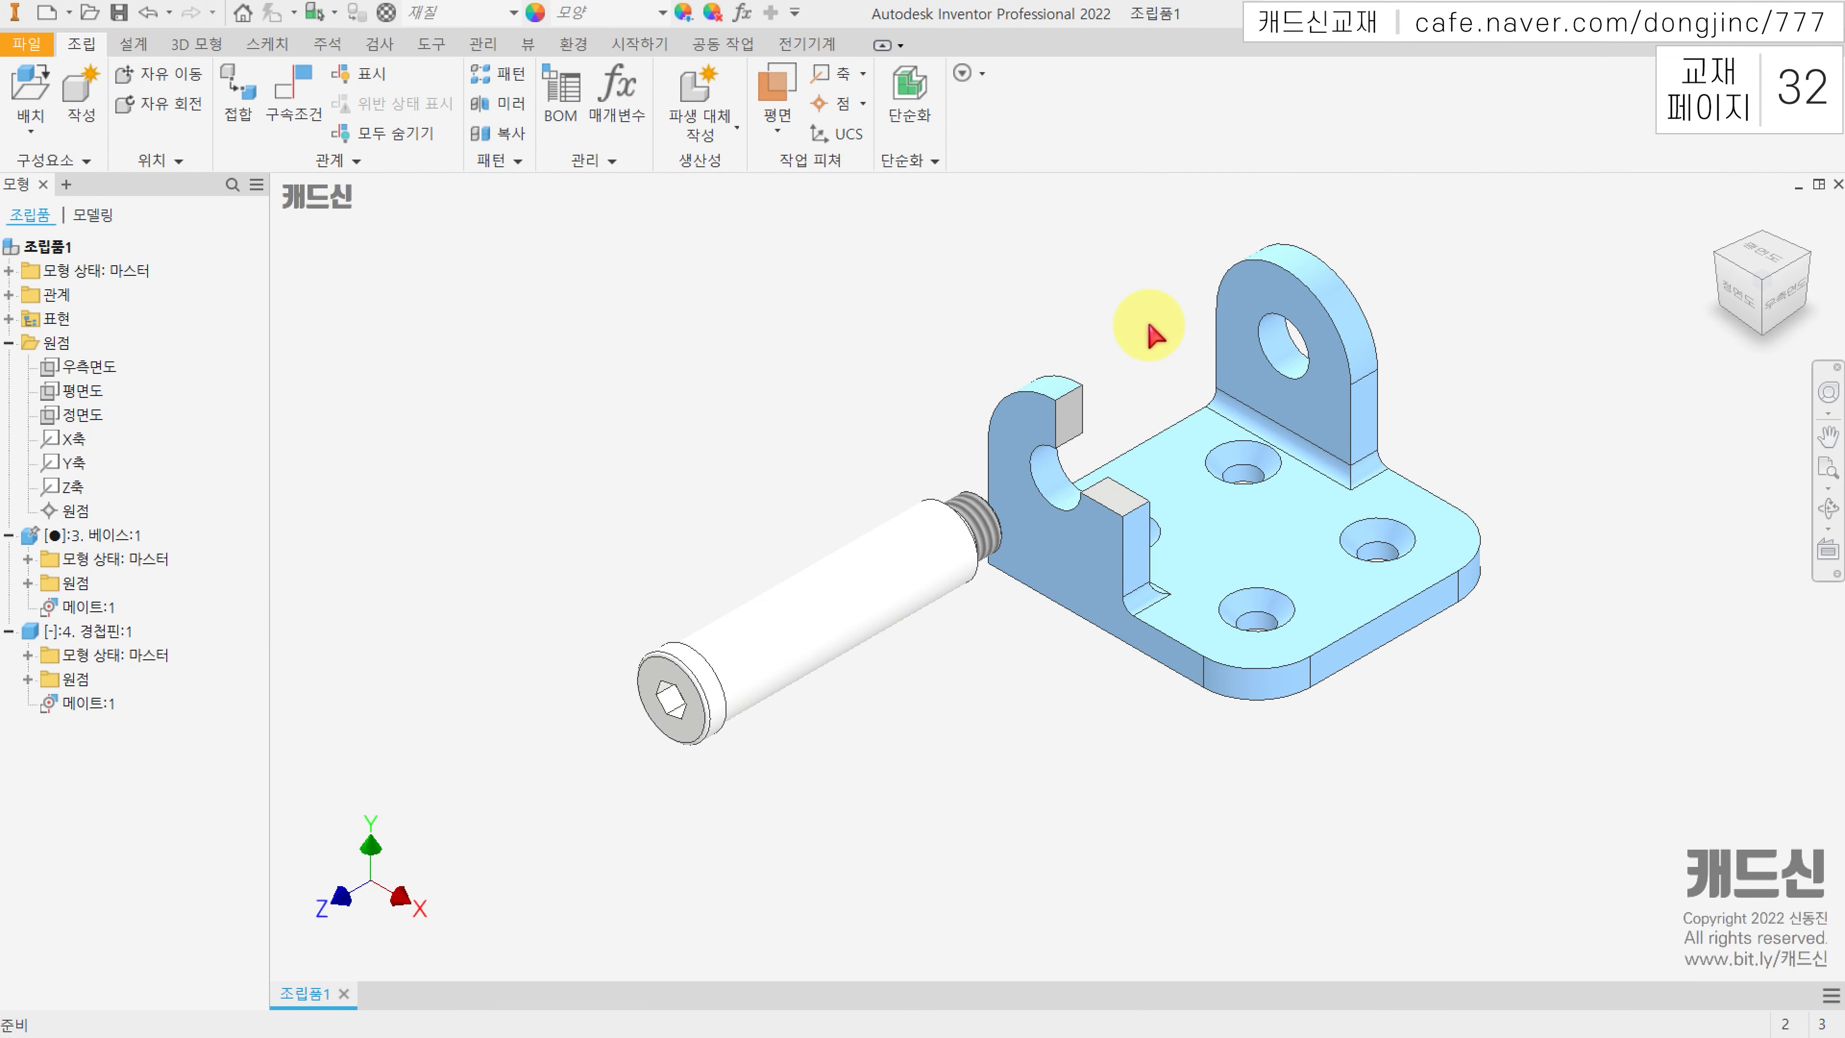
Step: Move the hinge pin so its threaded end overlaps the open round cutout in the base's notched bracket
click(1772, 262)
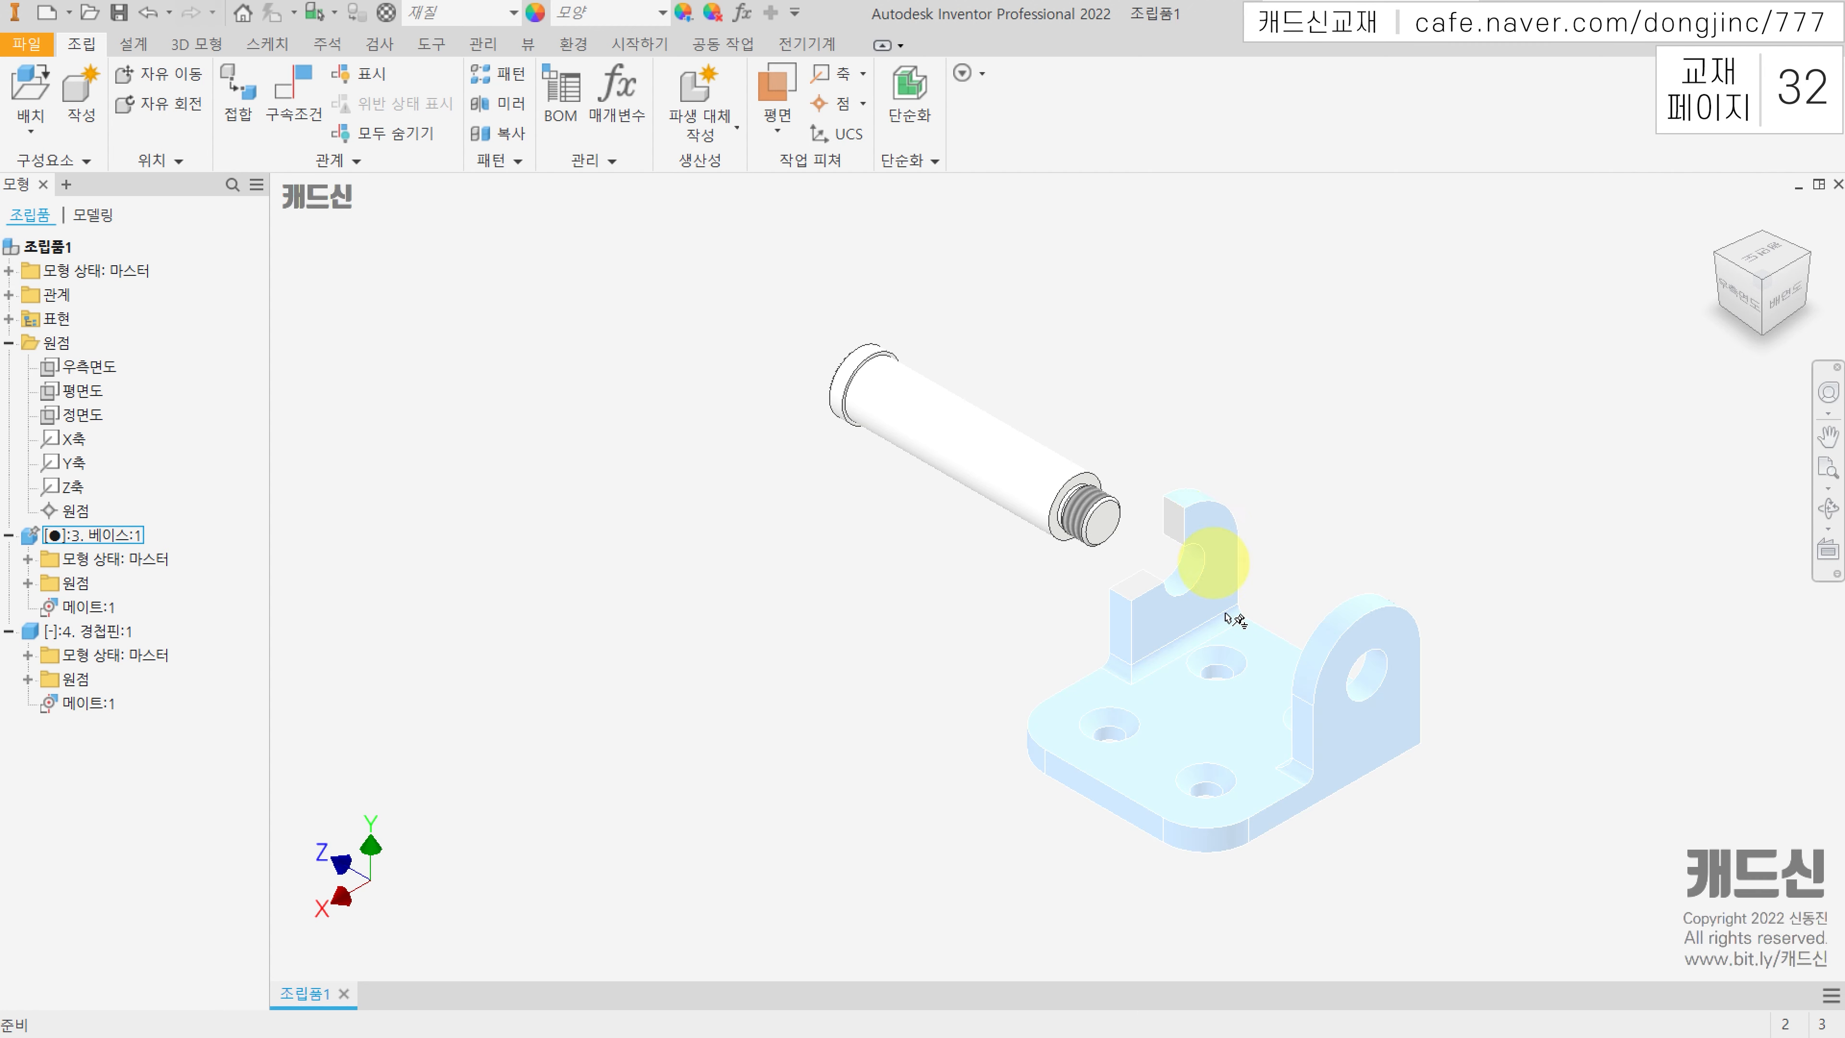
scroll(1188, 605, down, 3)
middle_drag(1185, 587, 1100, 560)
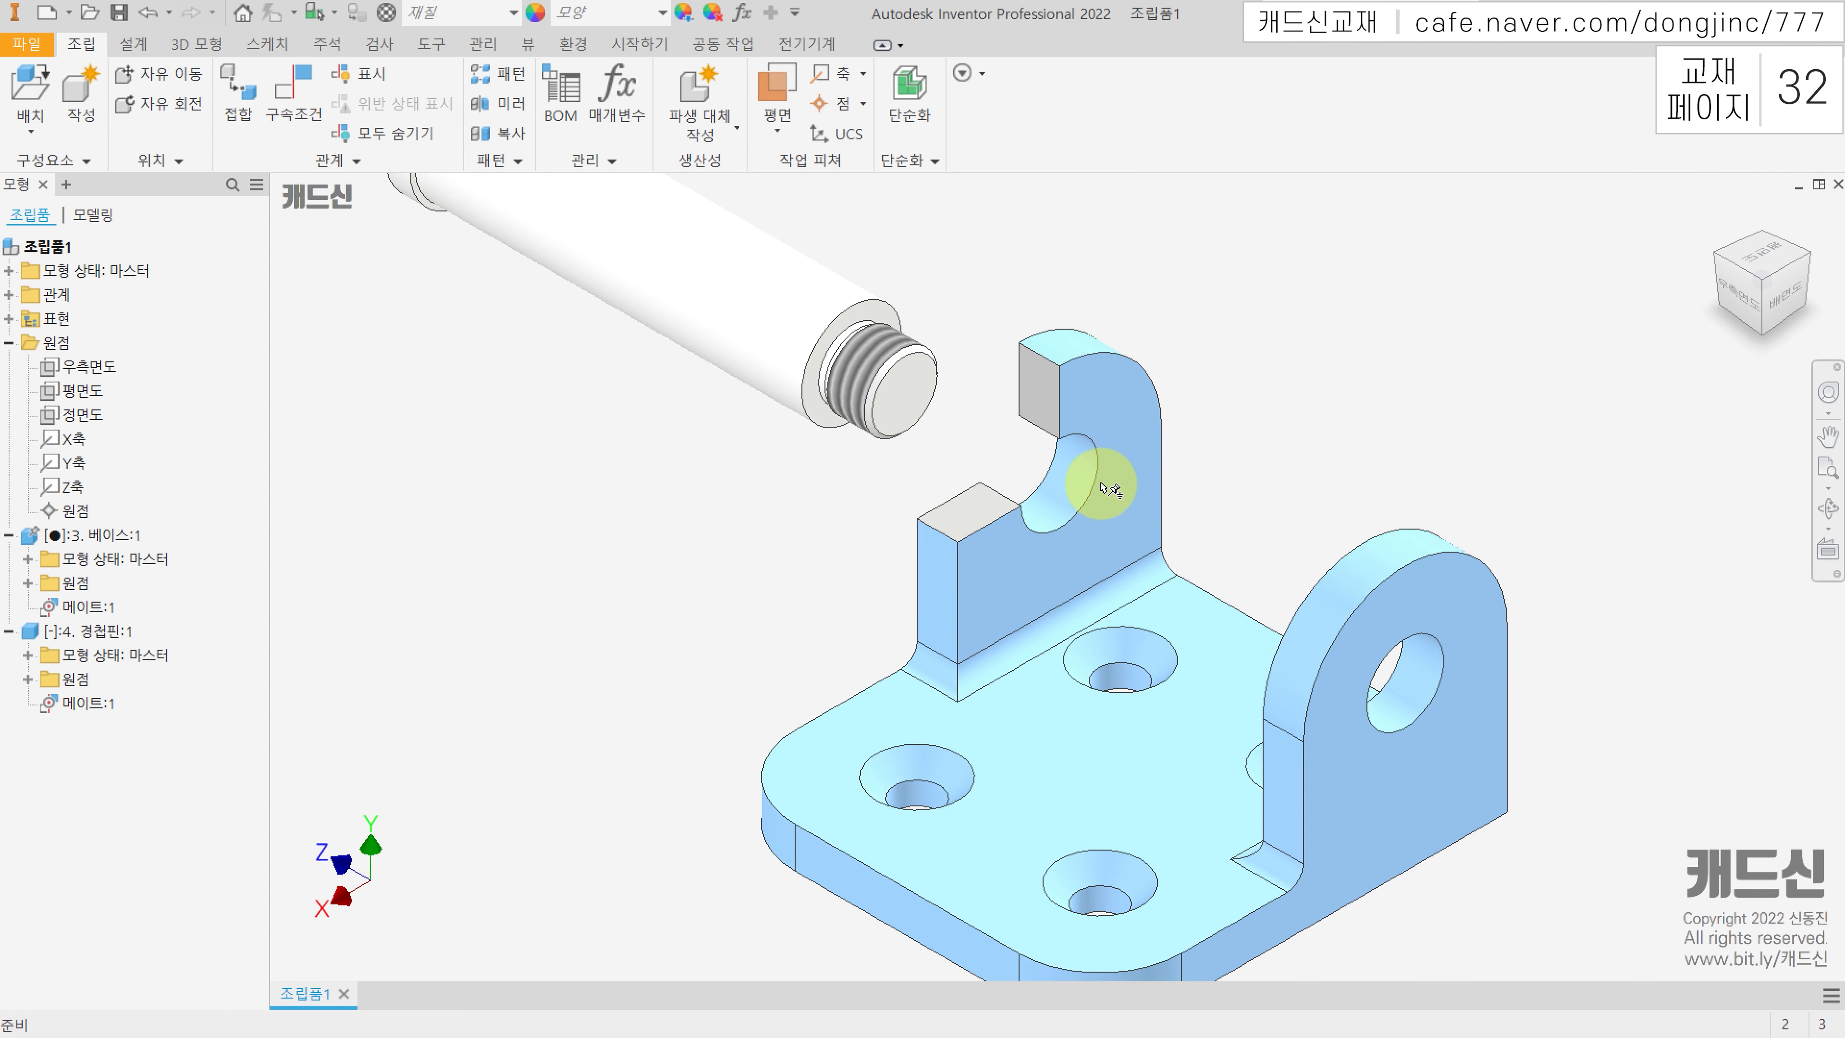
drag(699, 298, 827, 332)
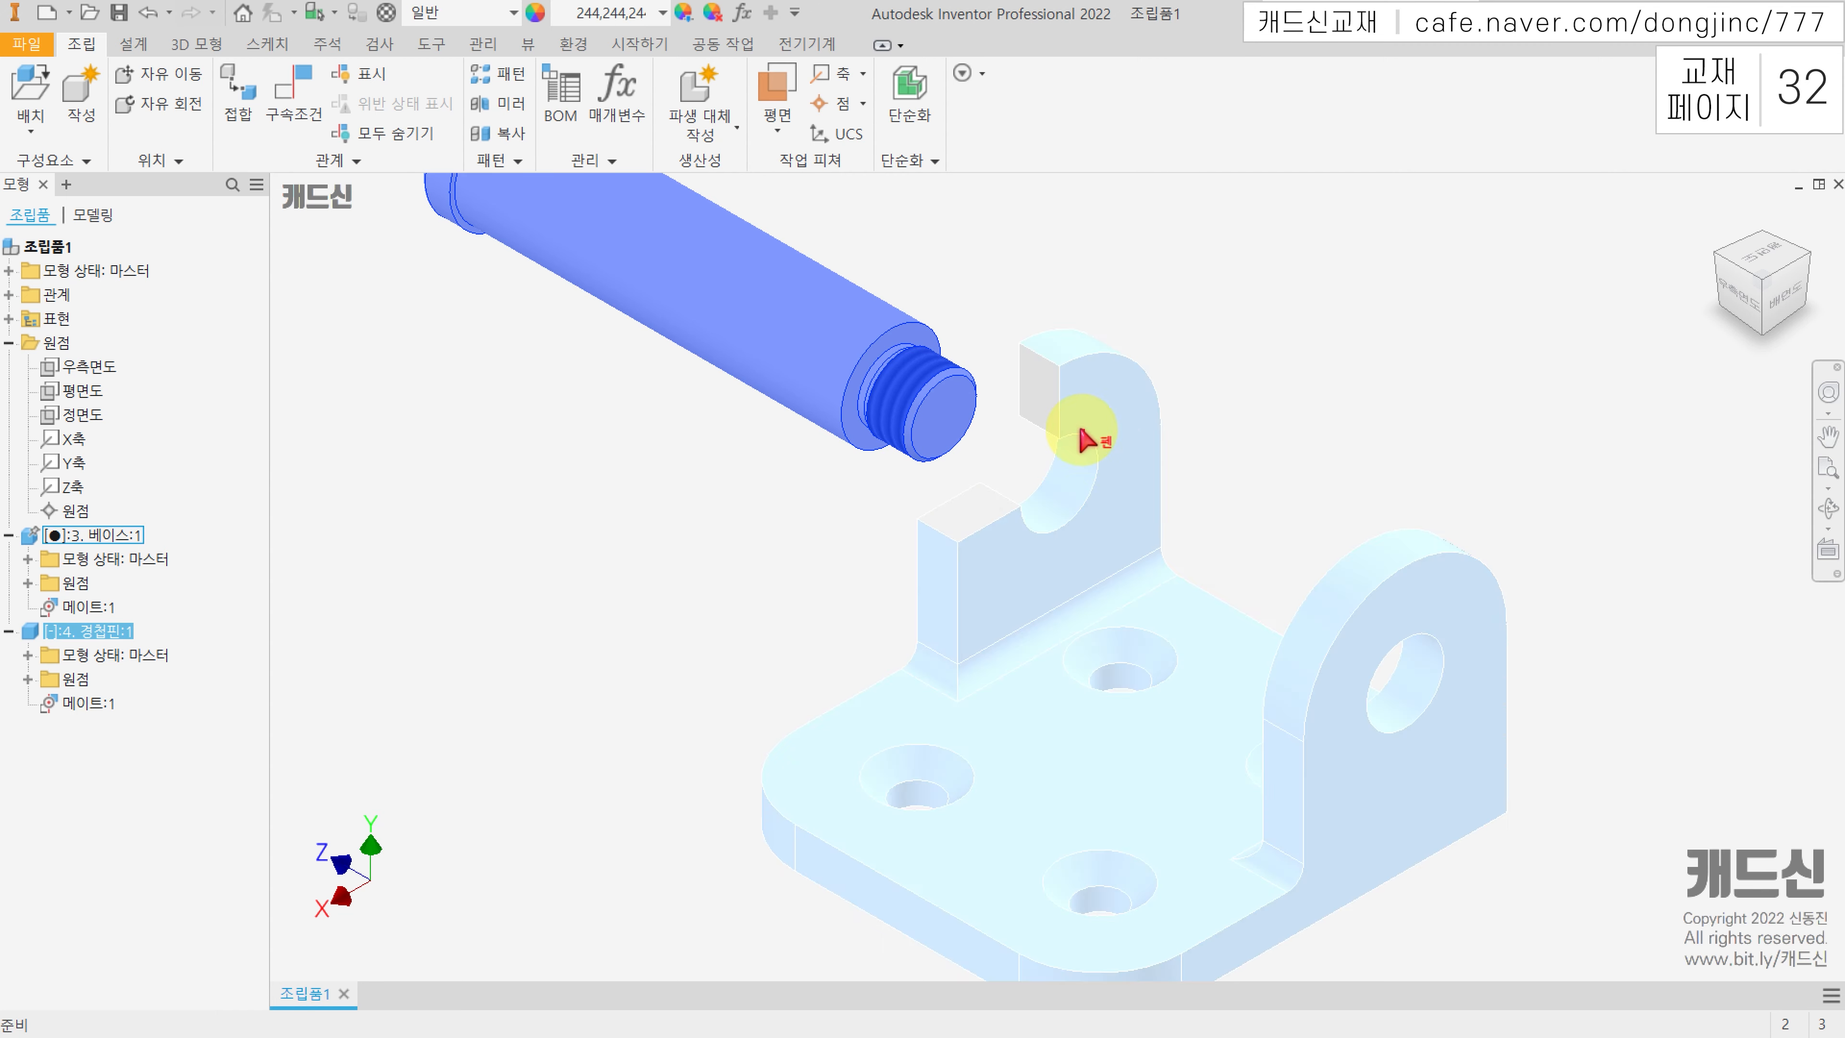
right_drag(1083, 428, 1001, 471)
mouse_move(1010, 505)
mouse_down()
mouse_move(1093, 458)
mouse_move(1061, 403)
mouse_up()
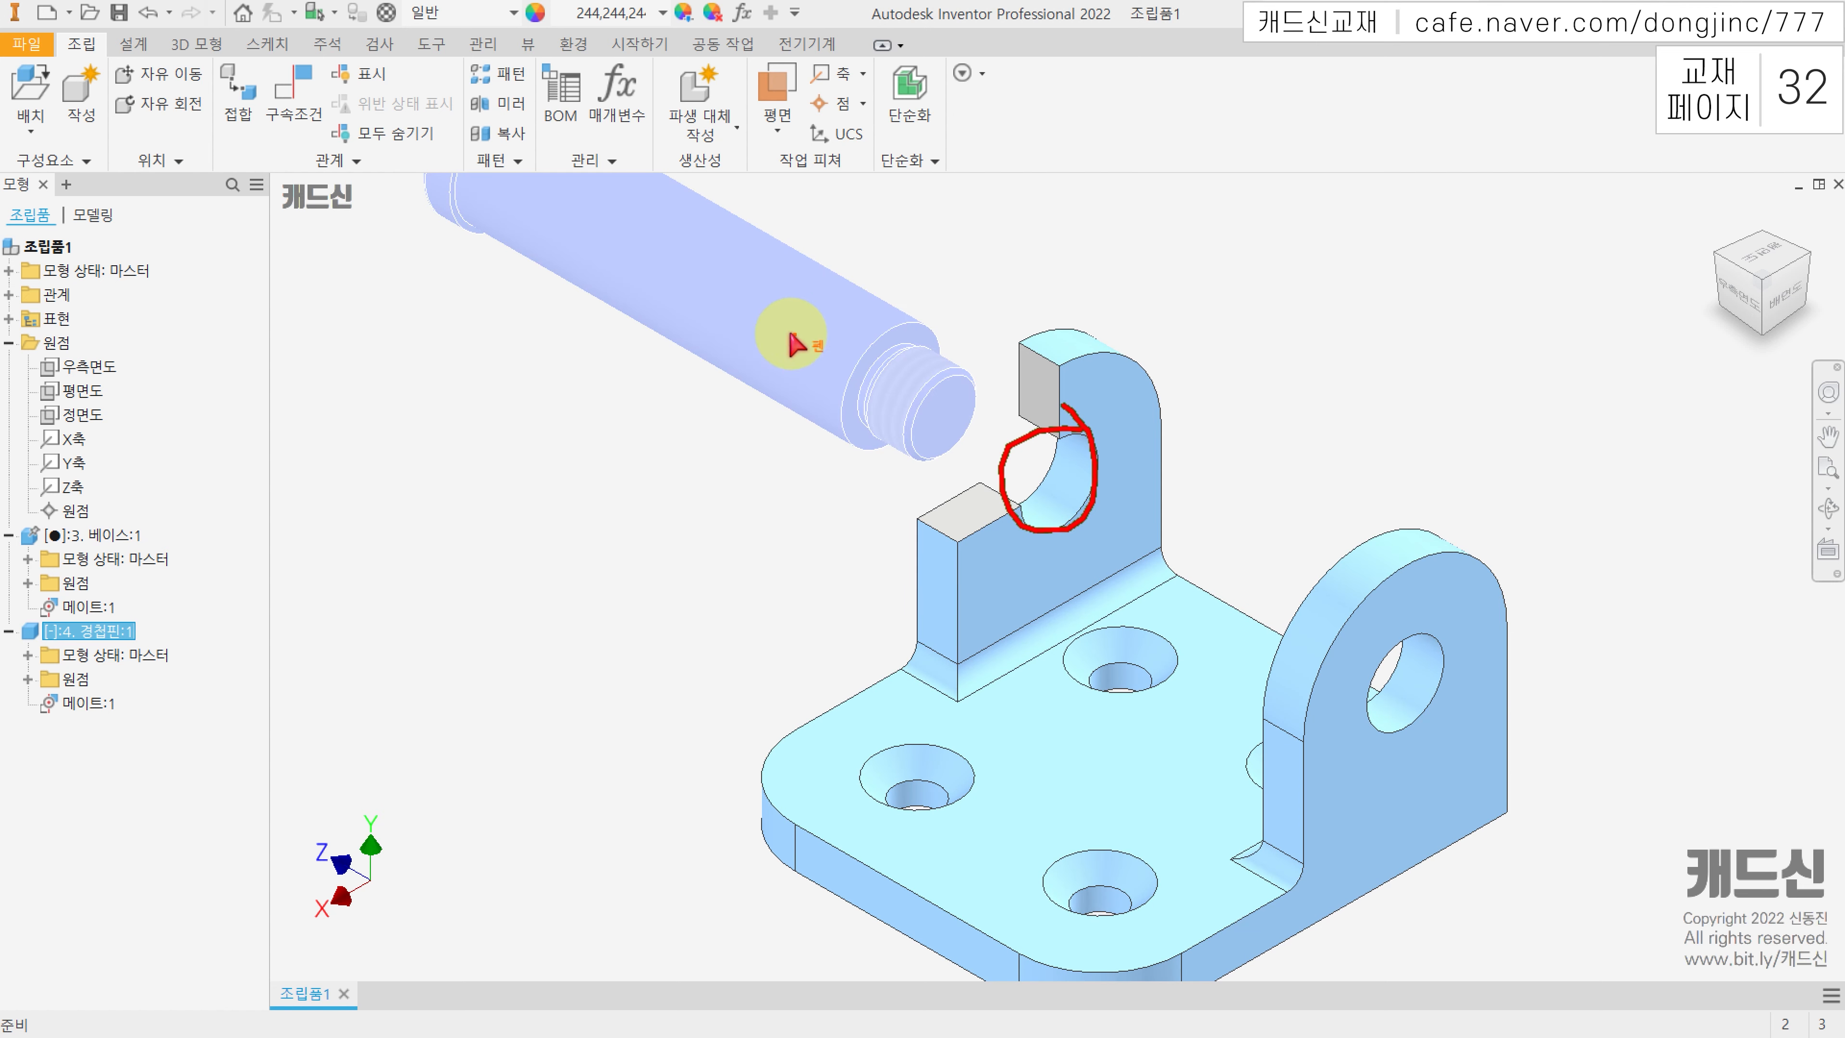
mouse_move(735, 352)
mouse_down()
mouse_move(818, 269)
mouse_move(733, 340)
mouse_move(912, 435)
mouse_up()
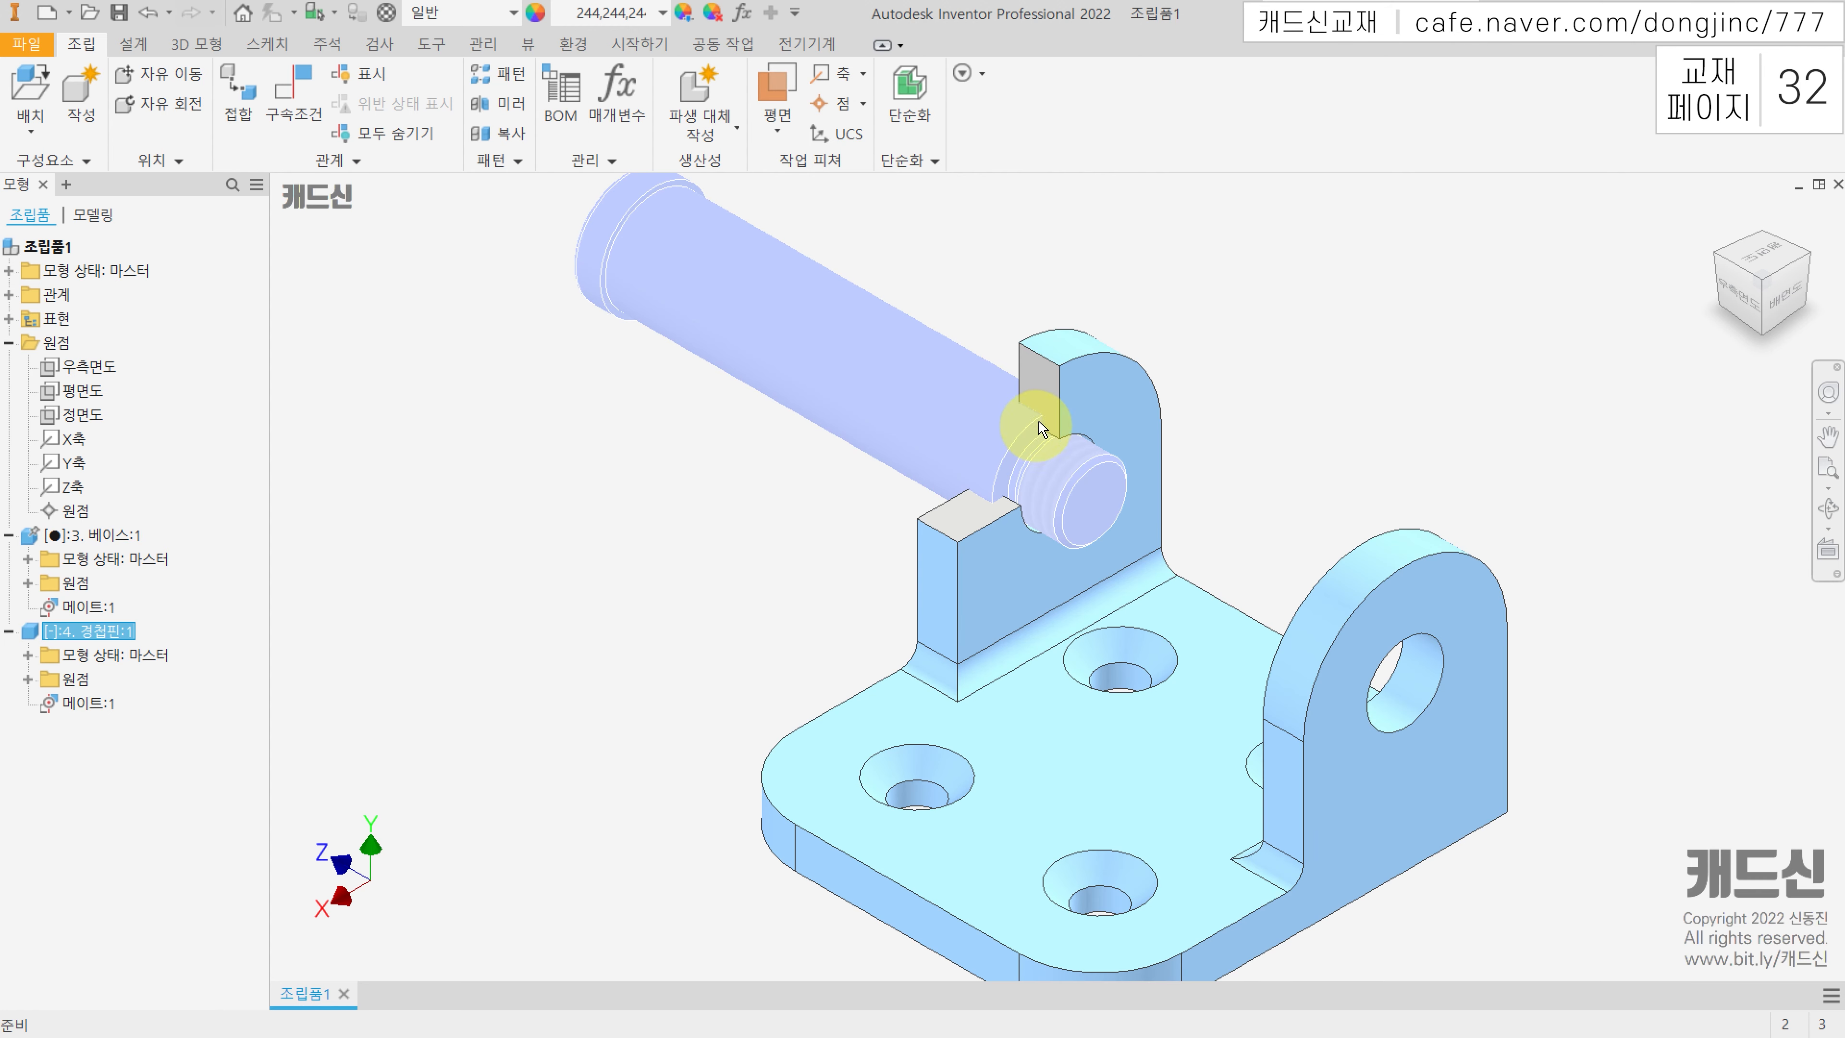
mouse_move(1026, 407)
mouse_down()
mouse_move(1018, 420)
mouse_move(1042, 408)
mouse_up()
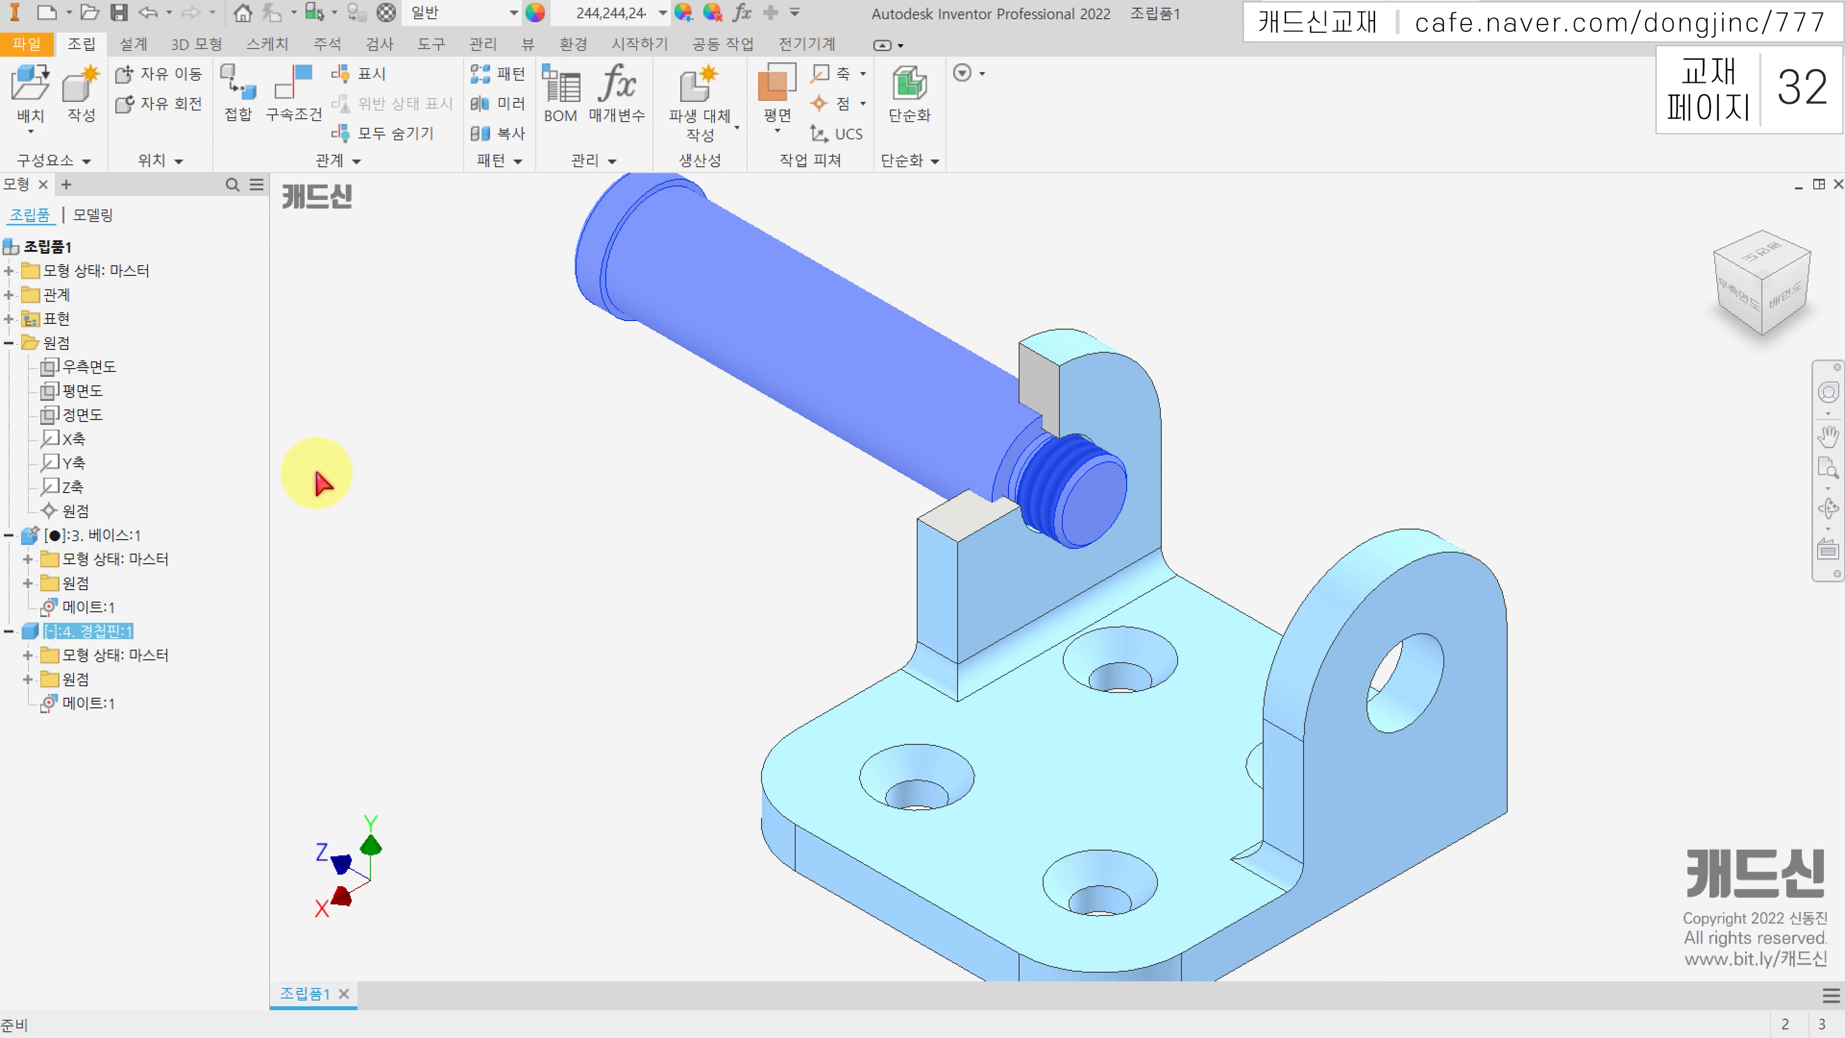
click(328, 534)
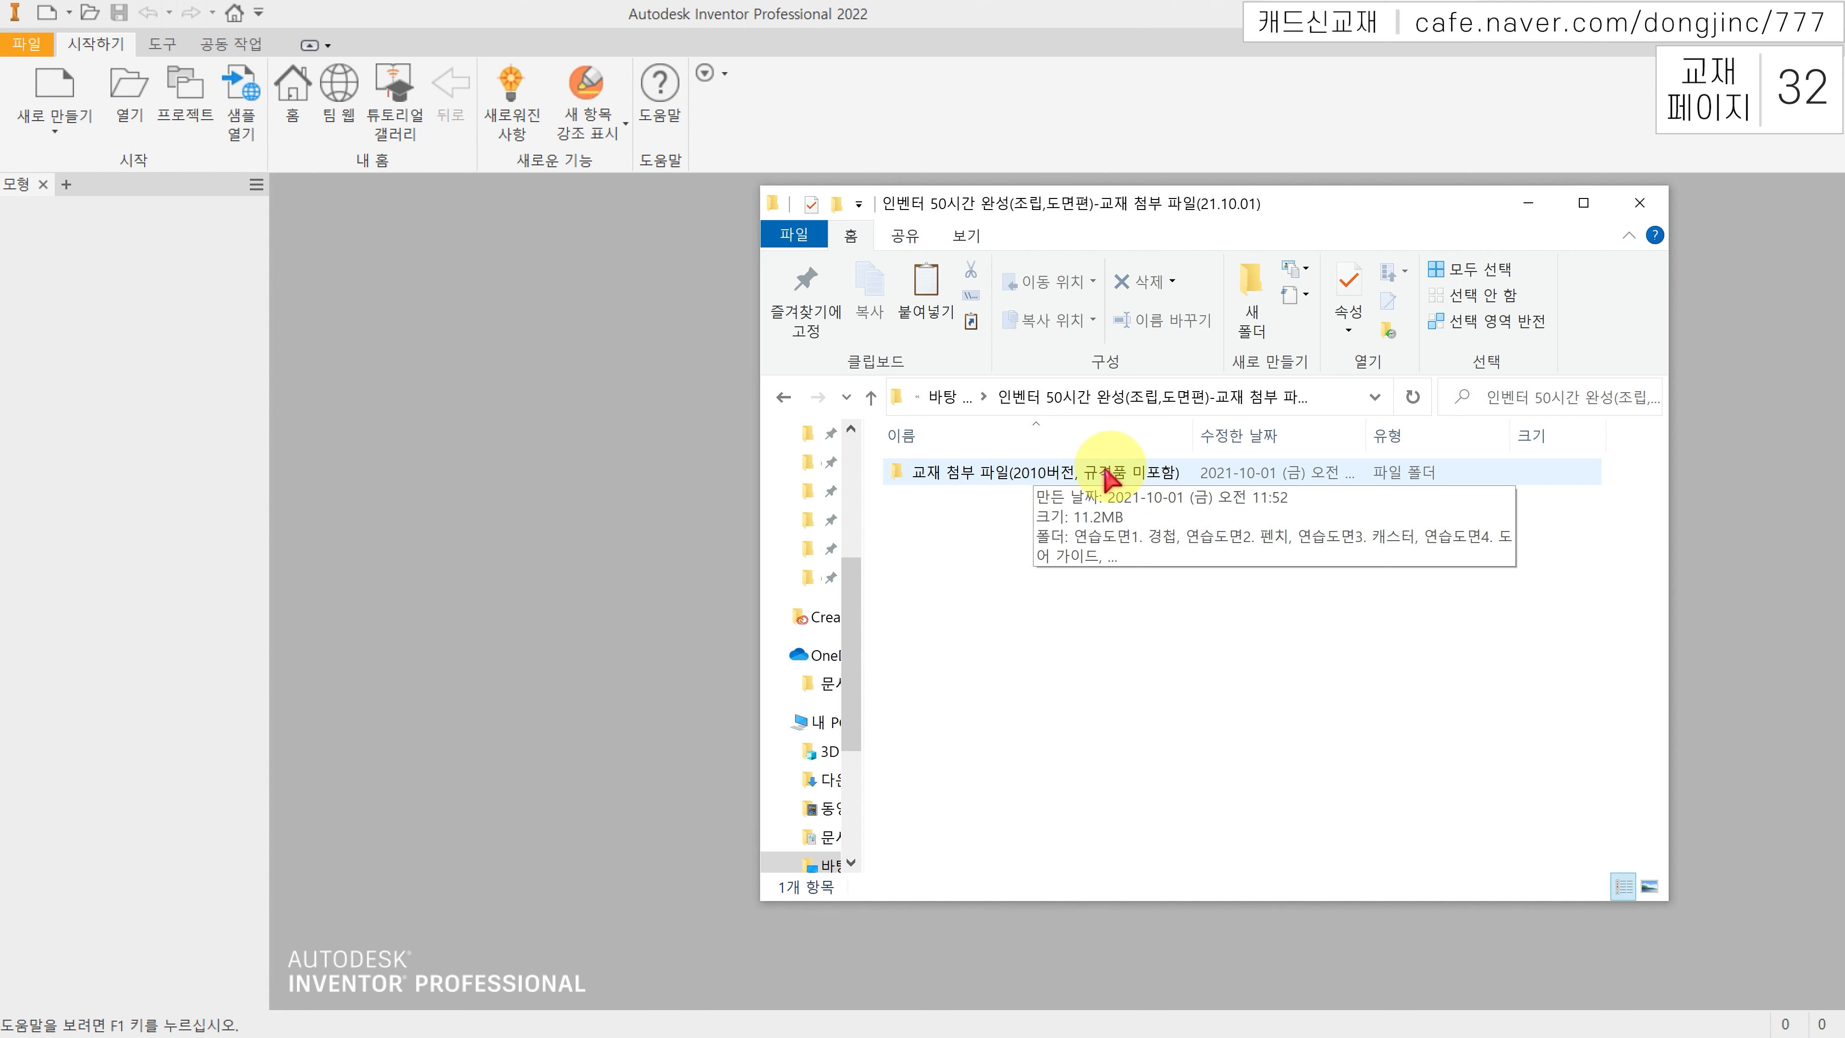
Step: Open the assembly 경첩 조립품 from the 연습도면1. 경첩 folder inside the textbook attachment files
double_click(1105, 474)
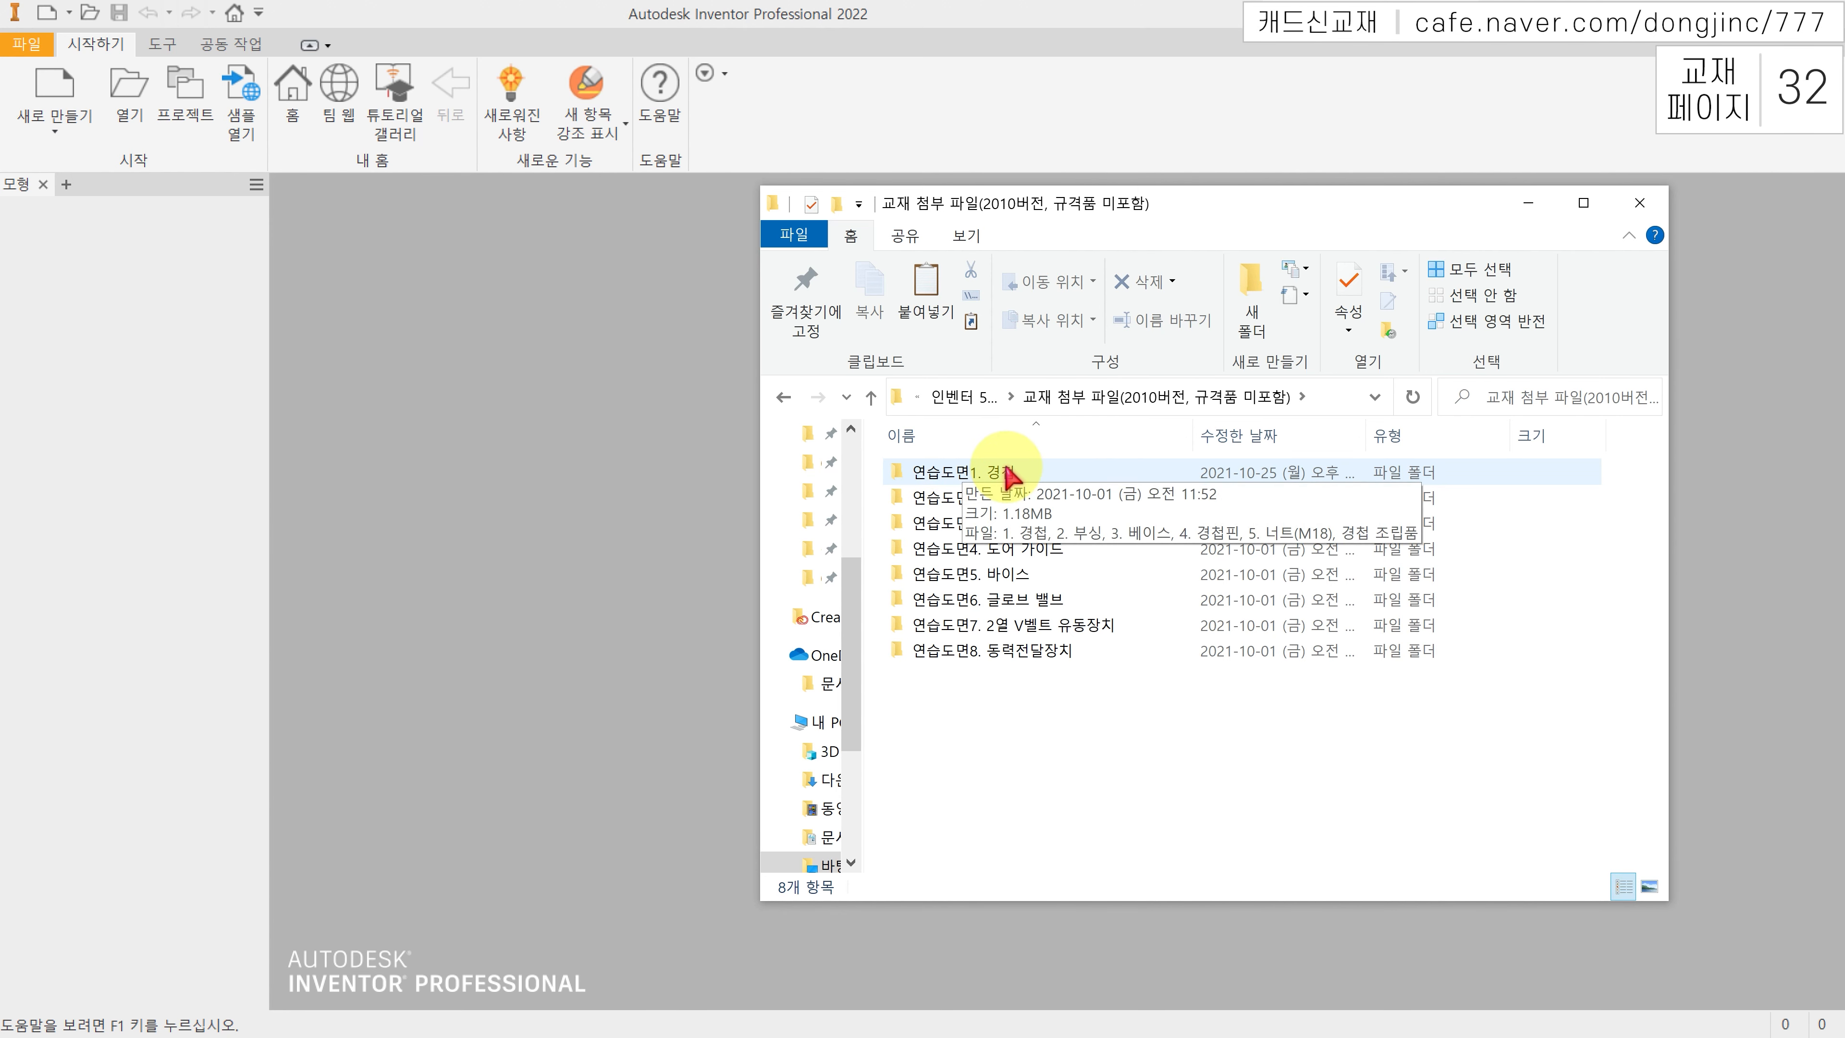
double_click(1002, 474)
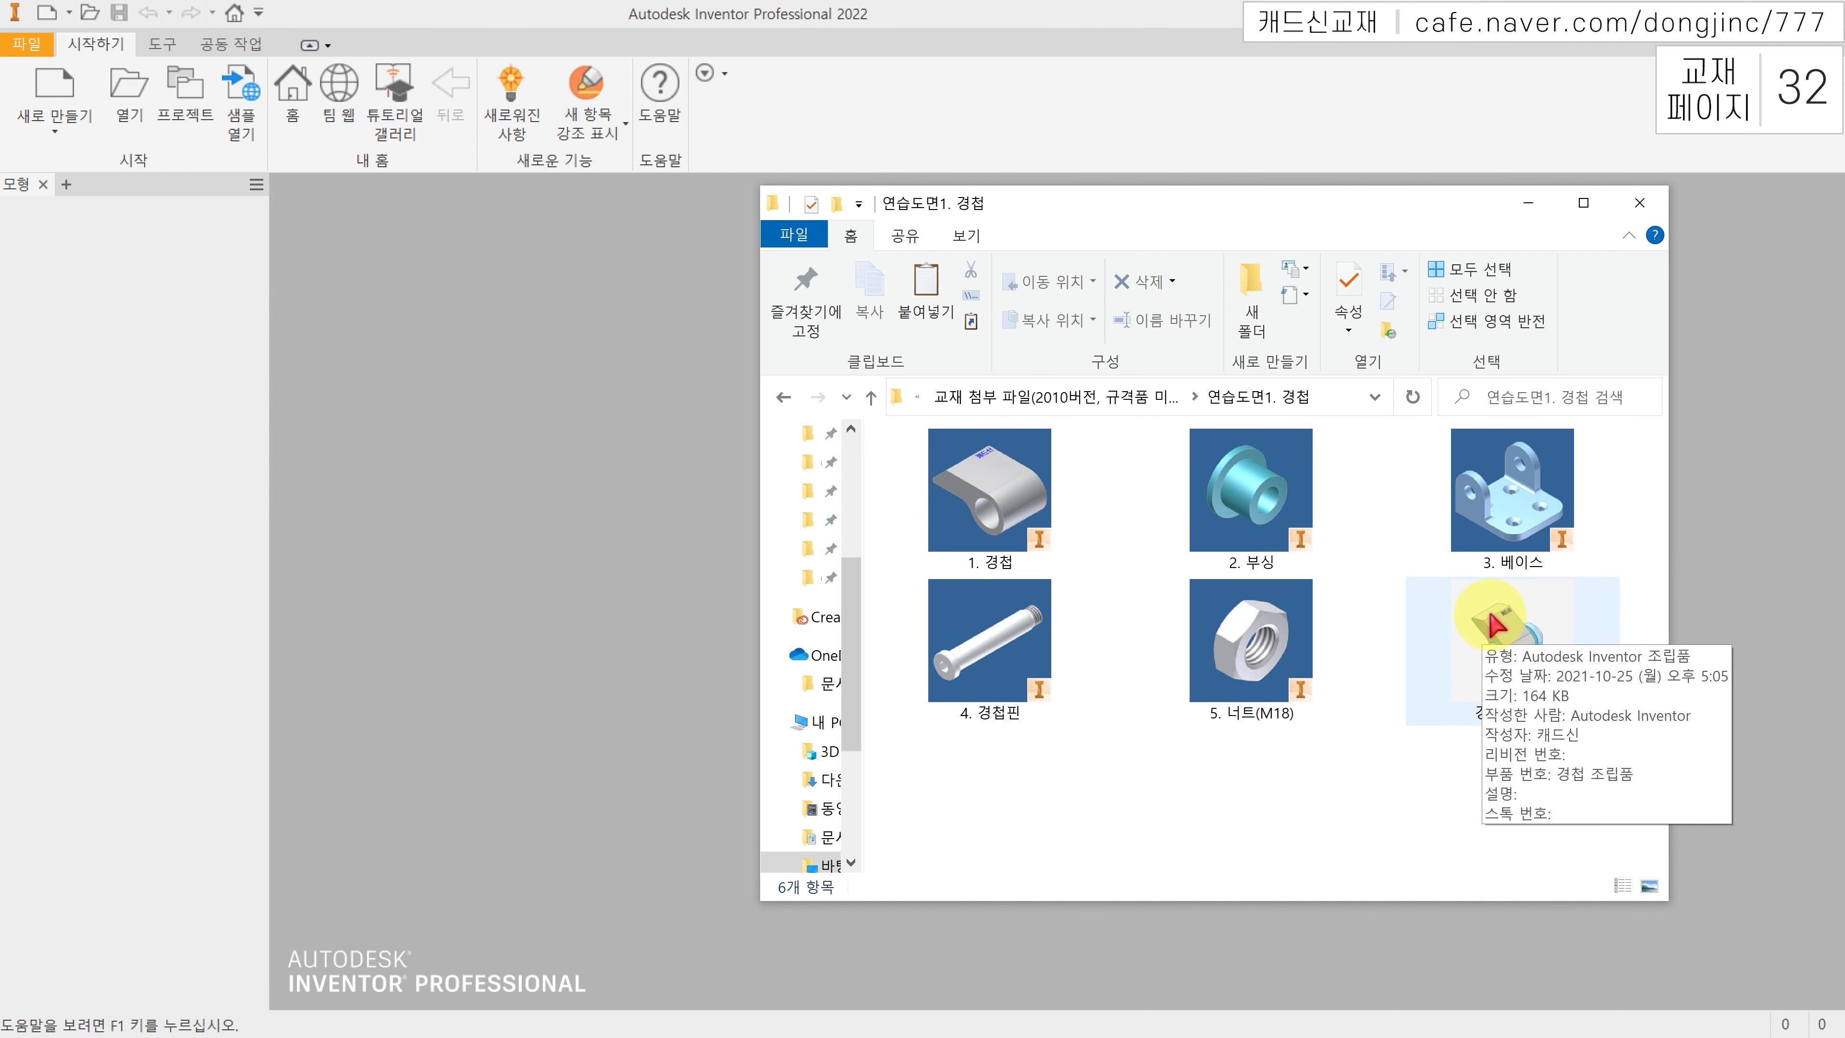
click(1490, 628)
double_click(1525, 627)
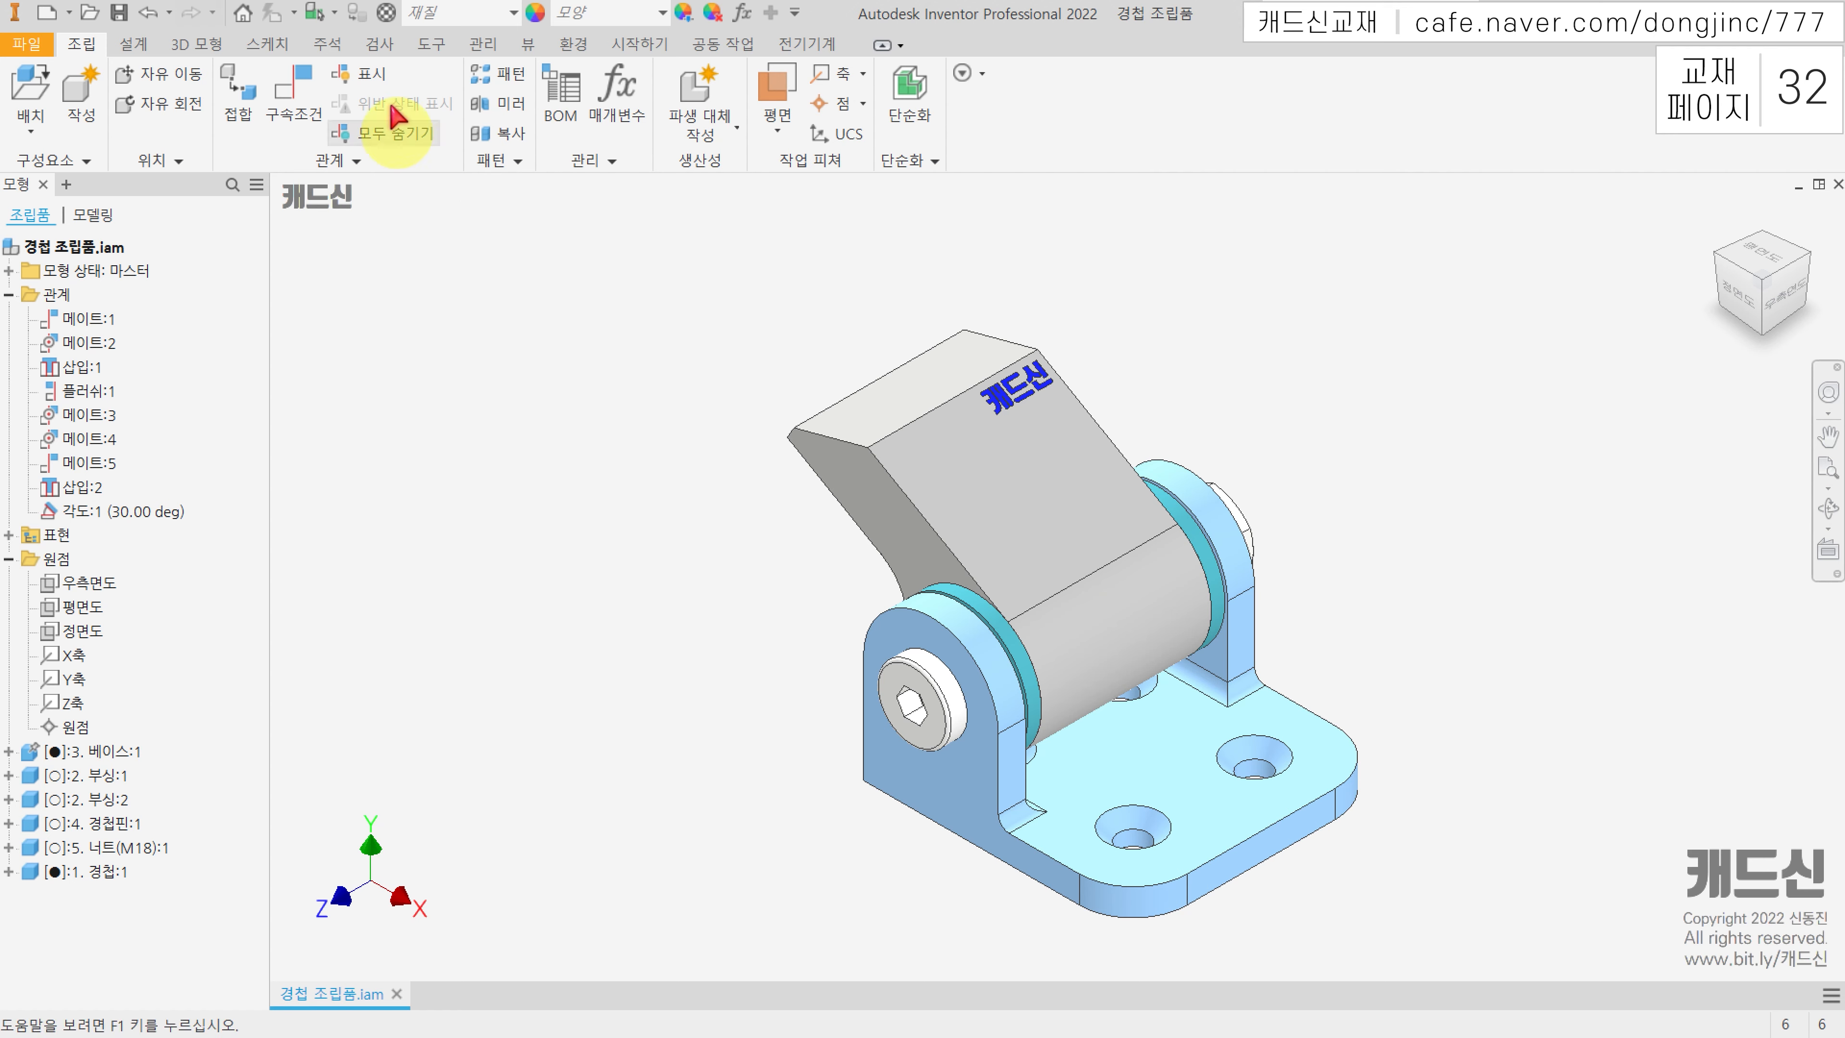
Step: Analyse interference between the hinge (1. 경첩) as set 1 and the front bushing (2. 부싱:1) as set 2
click(378, 45)
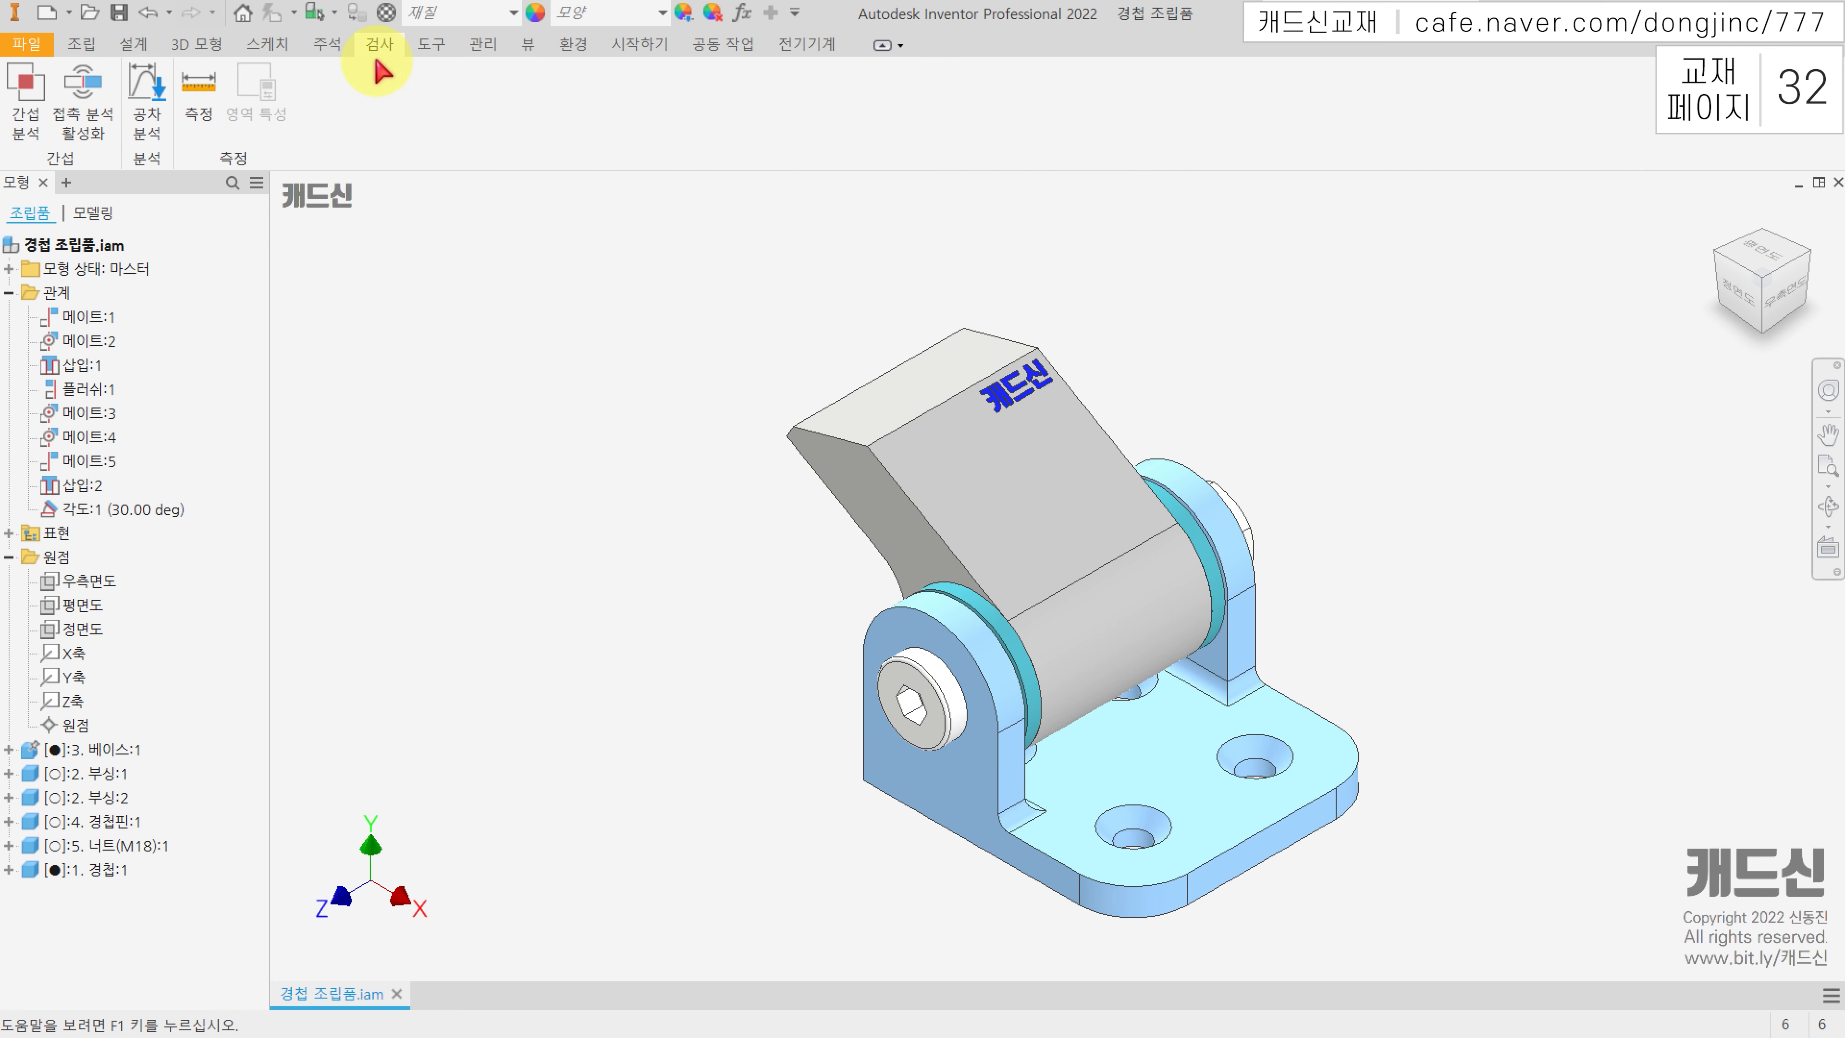
click(21, 102)
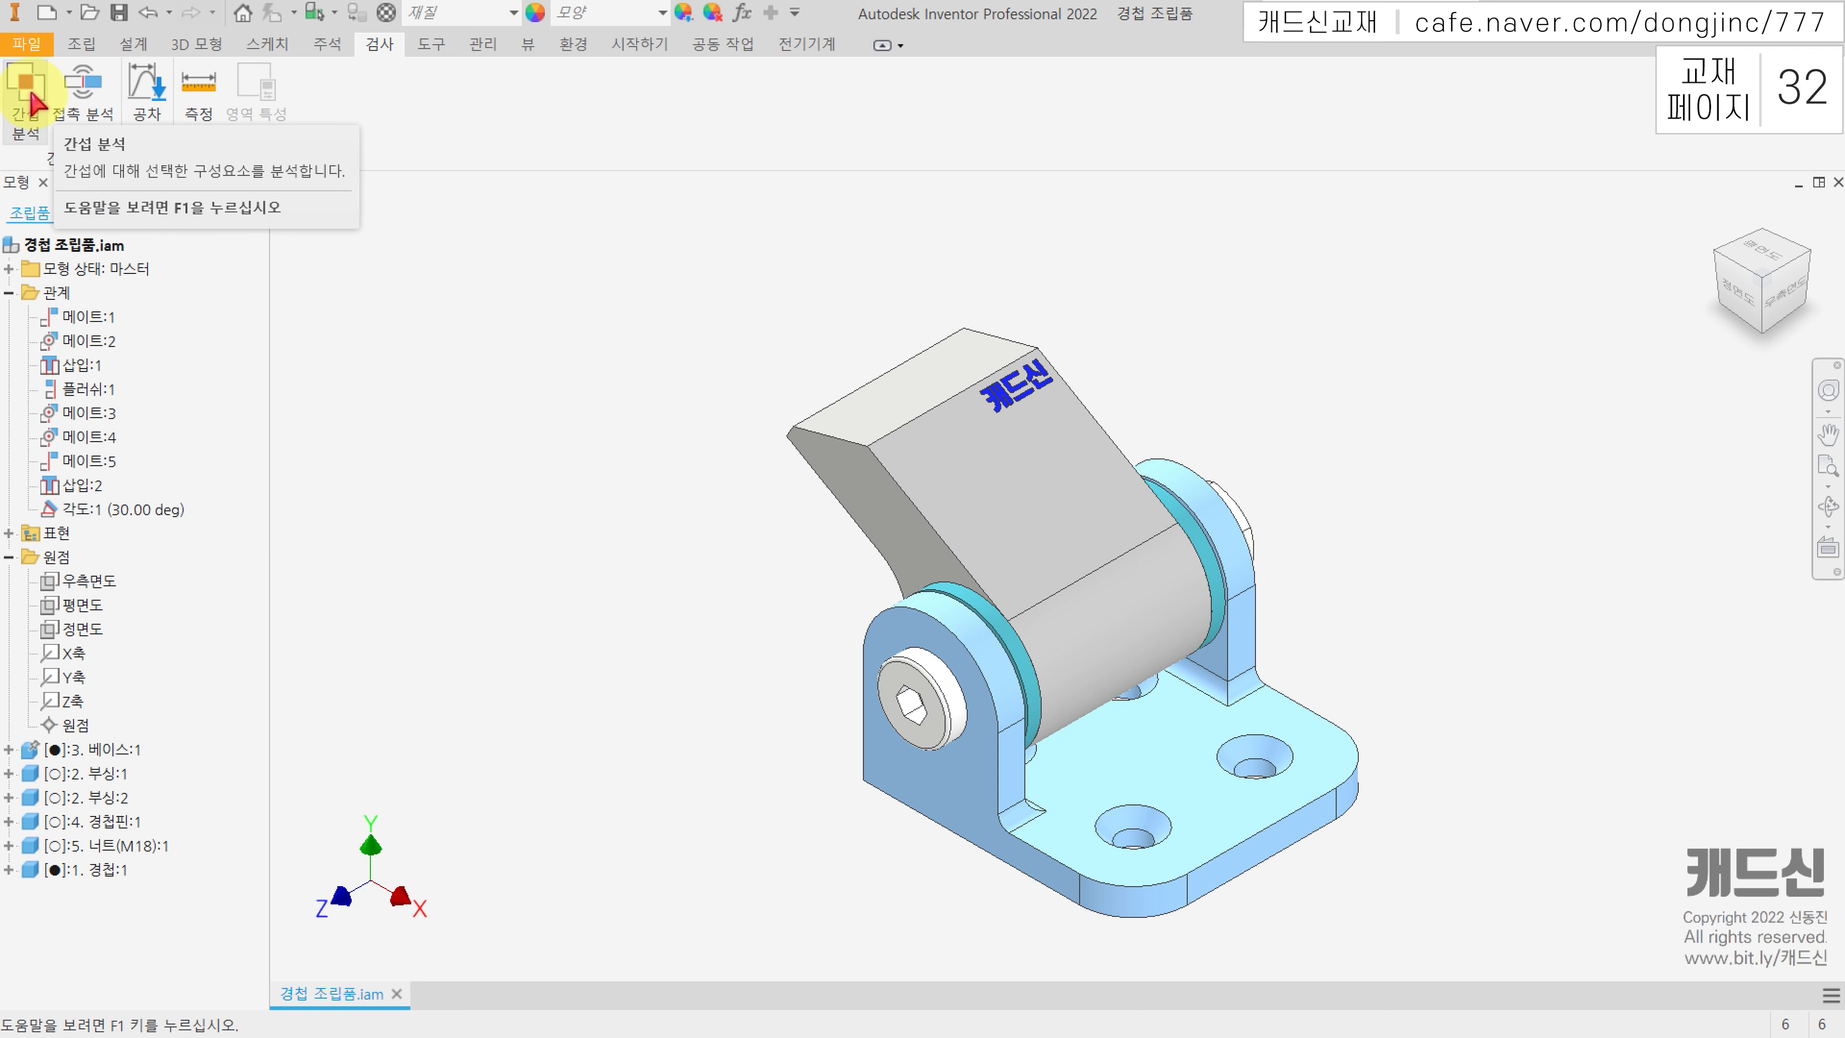
click(31, 95)
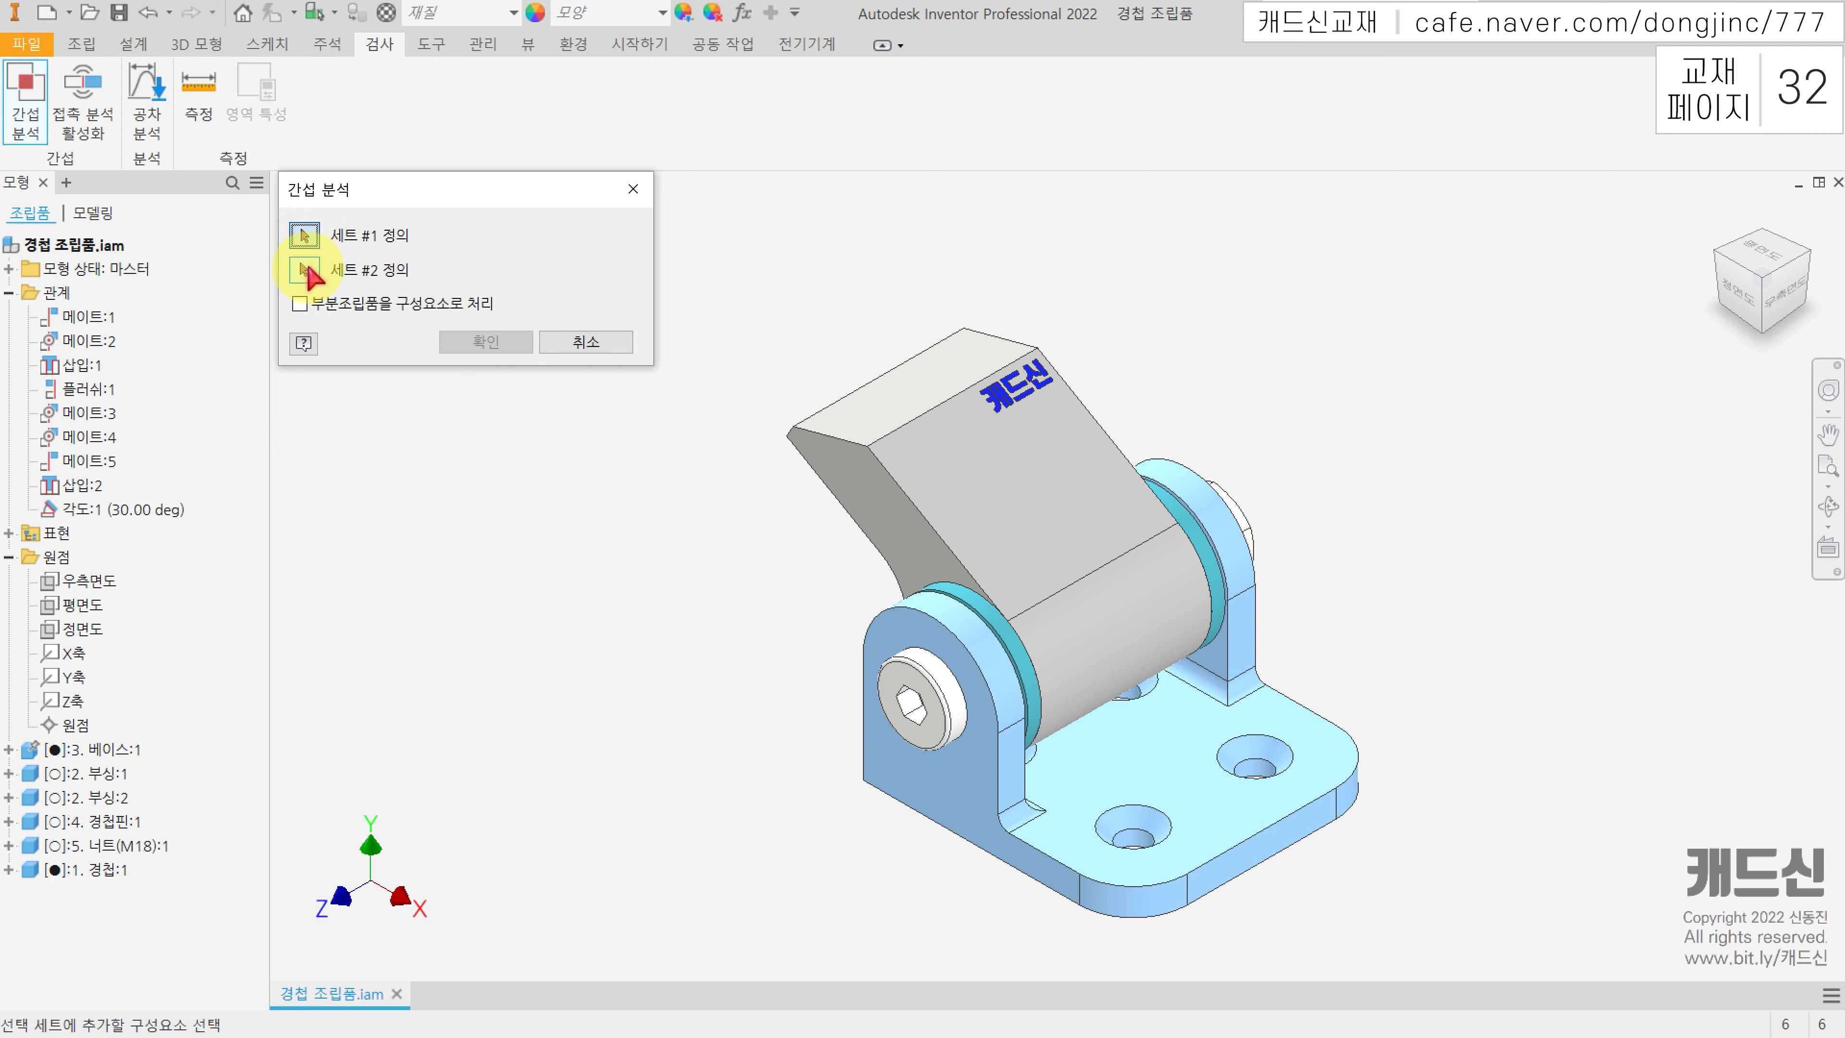
click(892, 431)
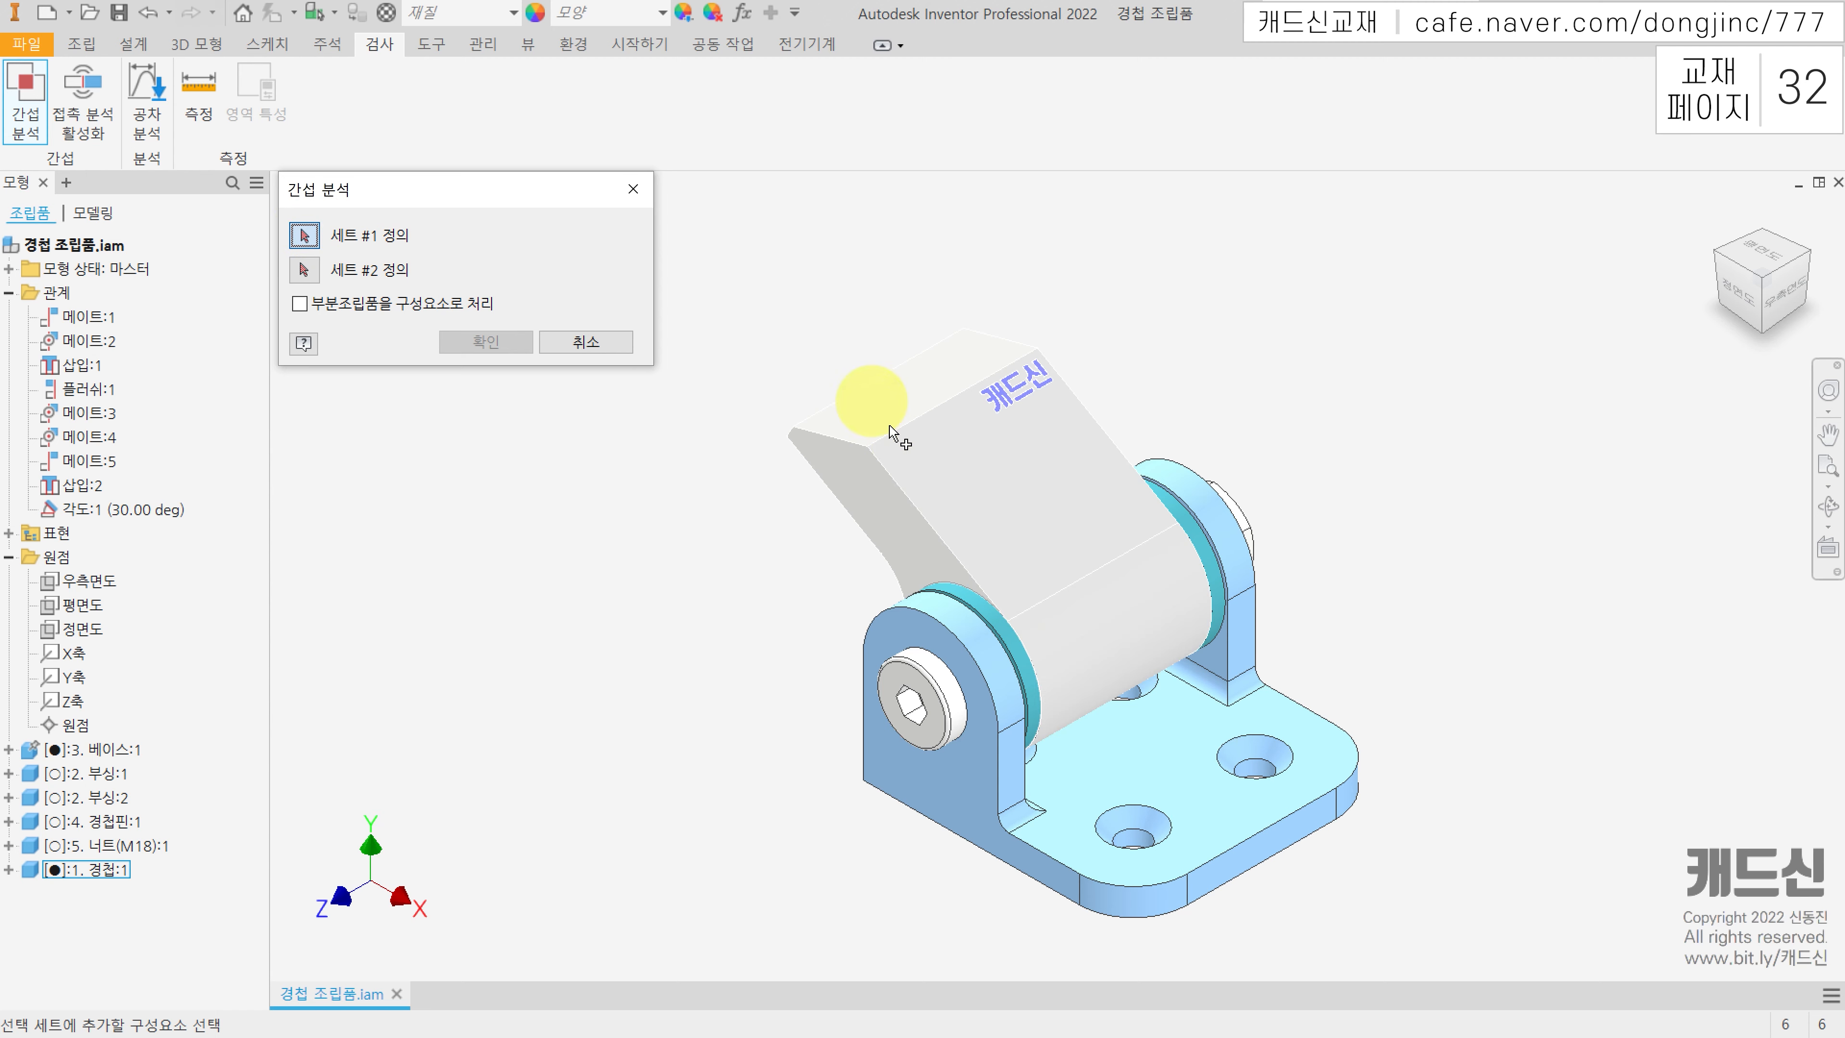
click(961, 452)
click(303, 270)
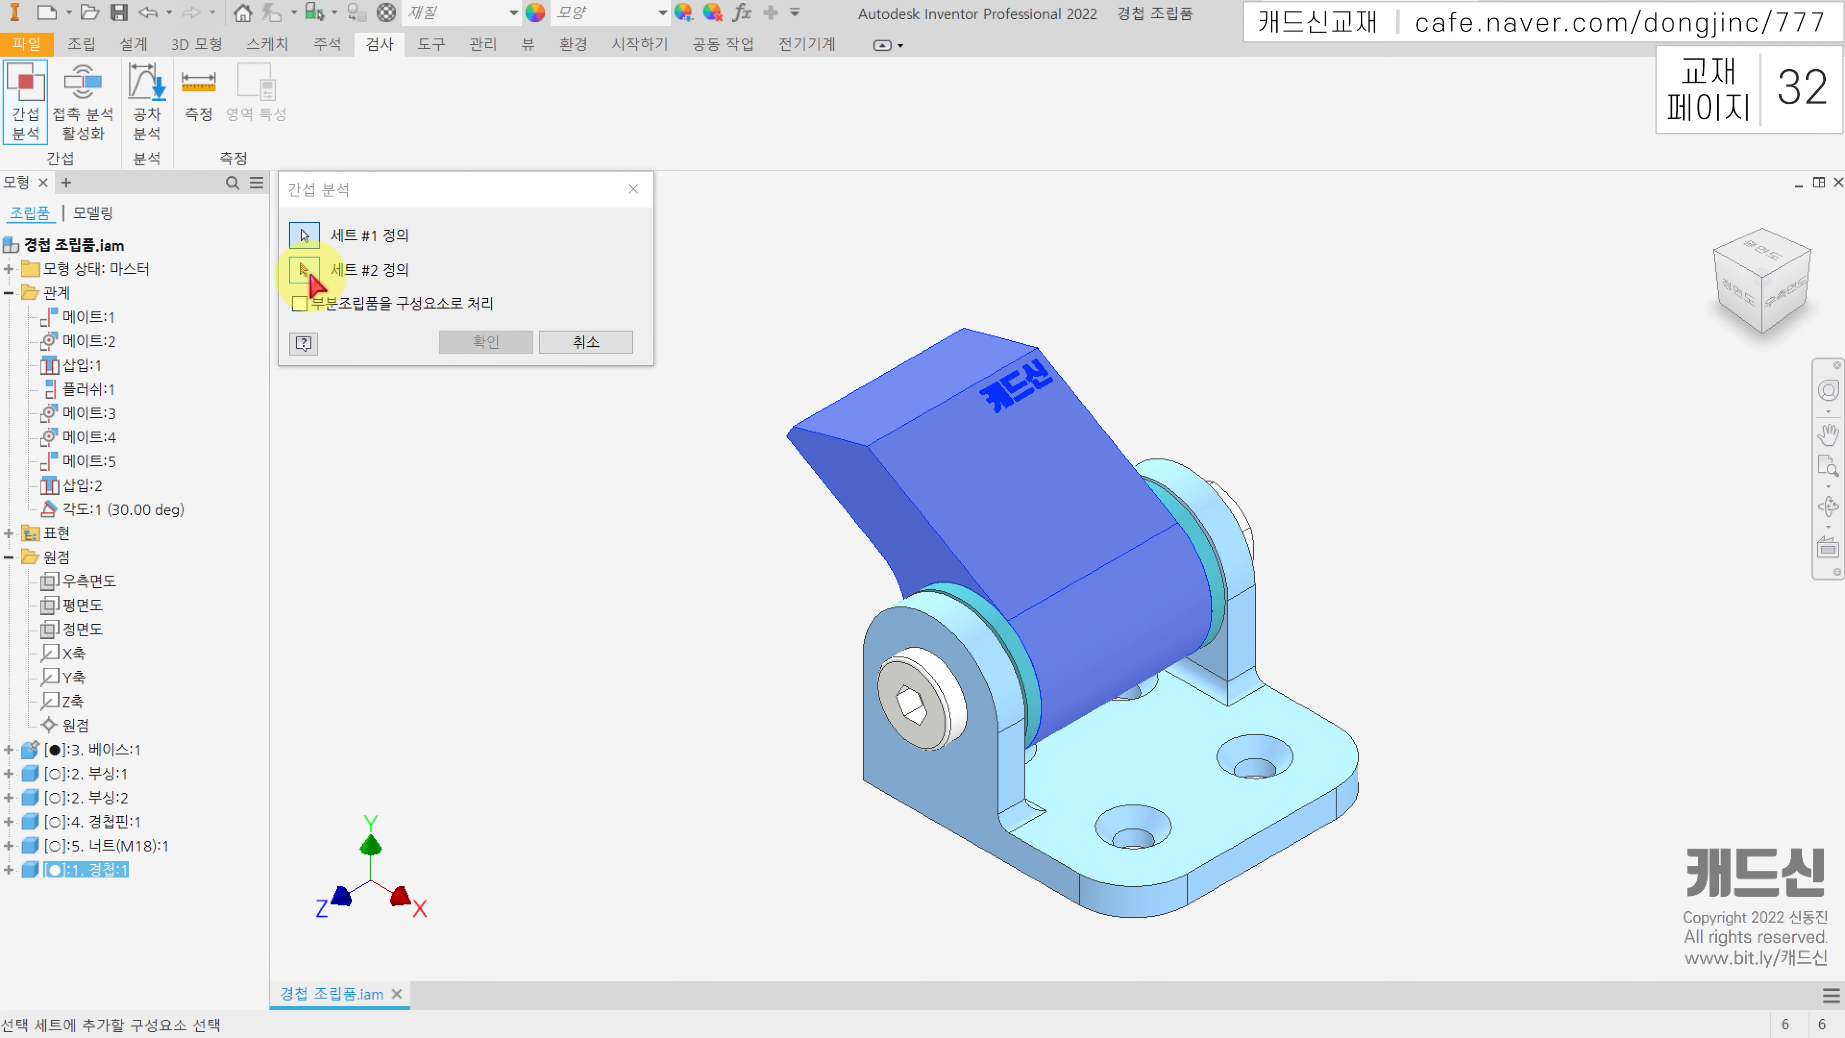
click(986, 610)
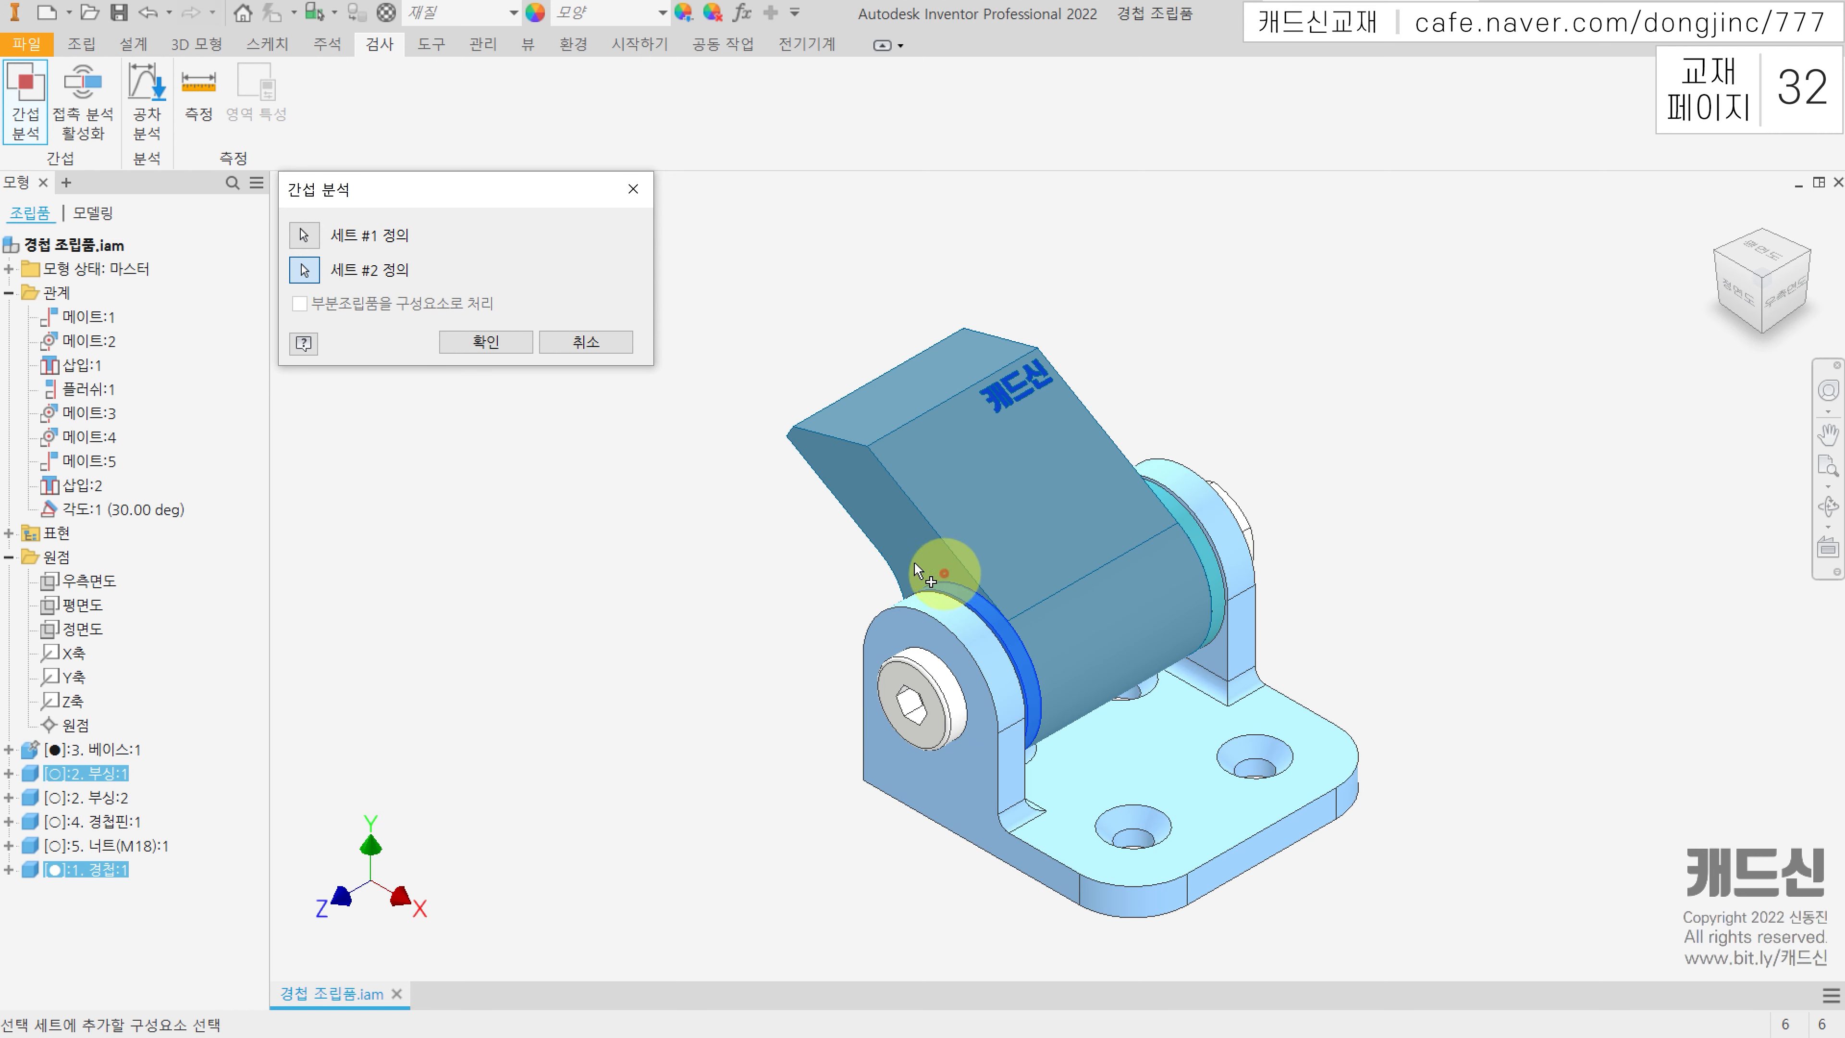
click(486, 341)
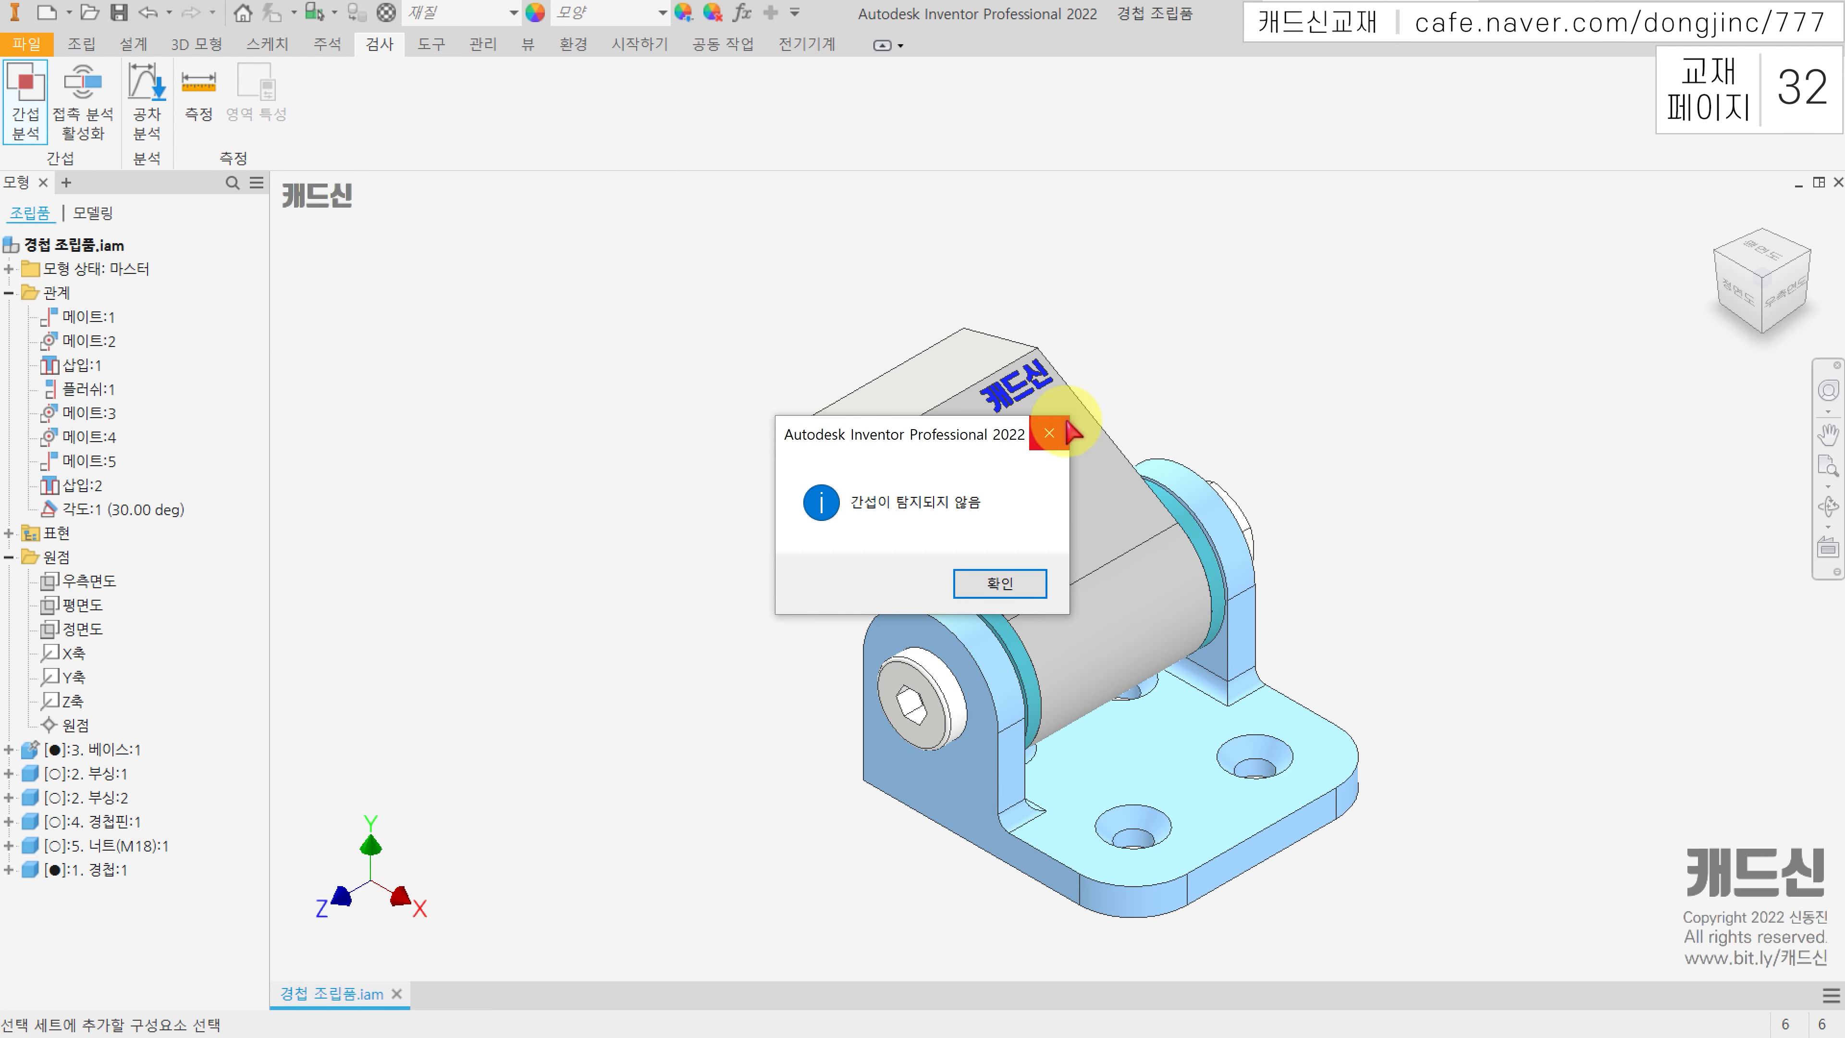
click(1048, 433)
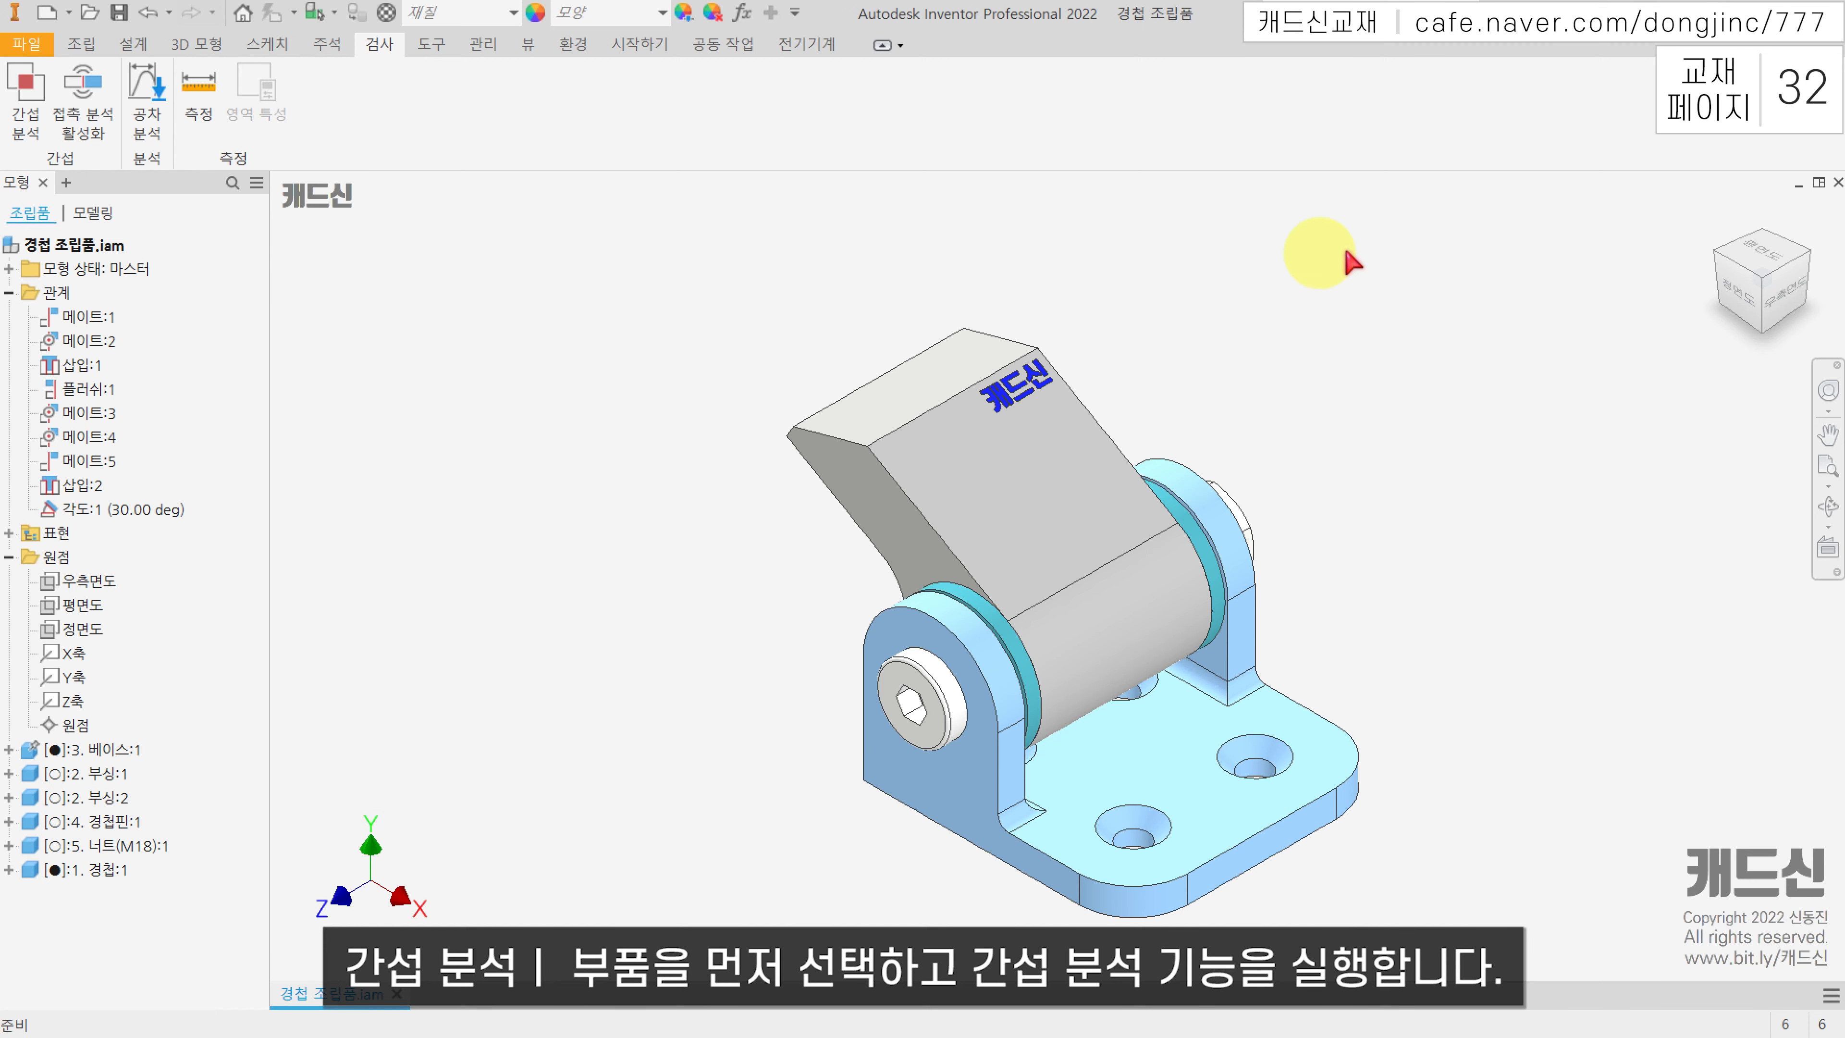
Step: Analyse interference across all assembly components and list the details with thread and matching-thread interferences included
drag(1490, 224, 634, 931)
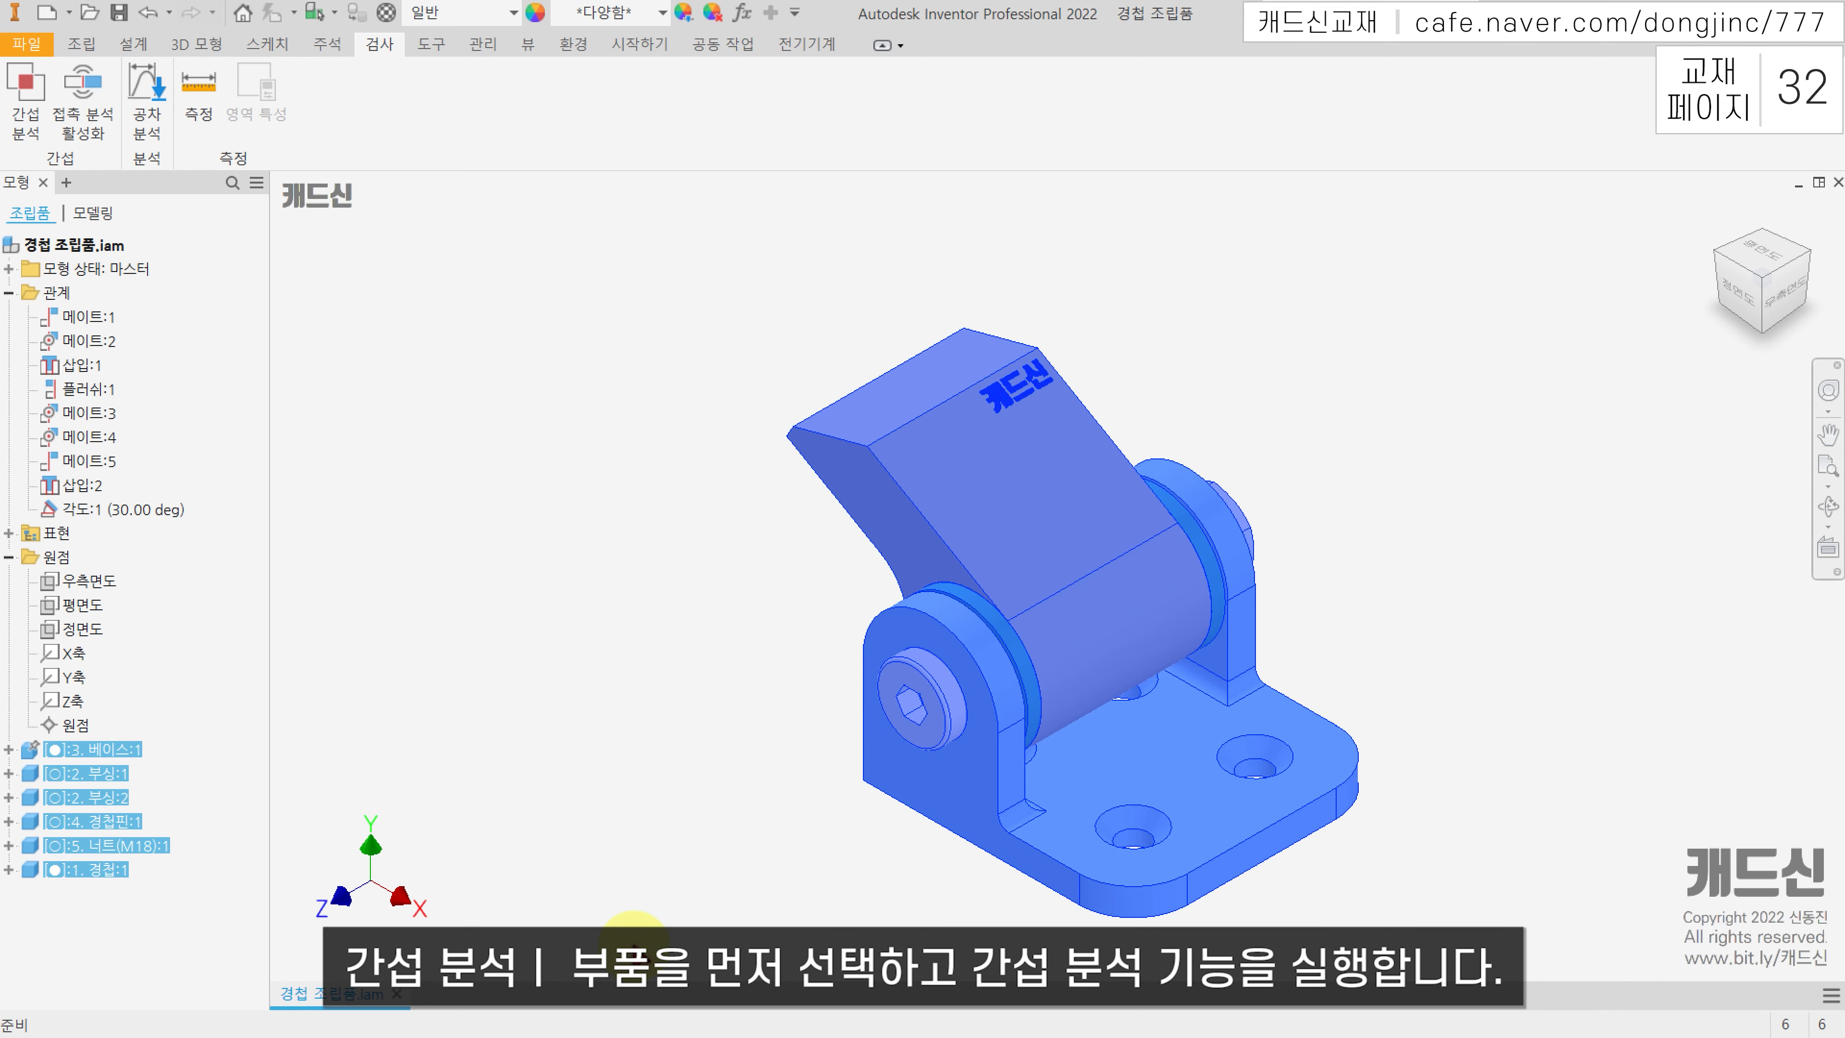
click(40, 106)
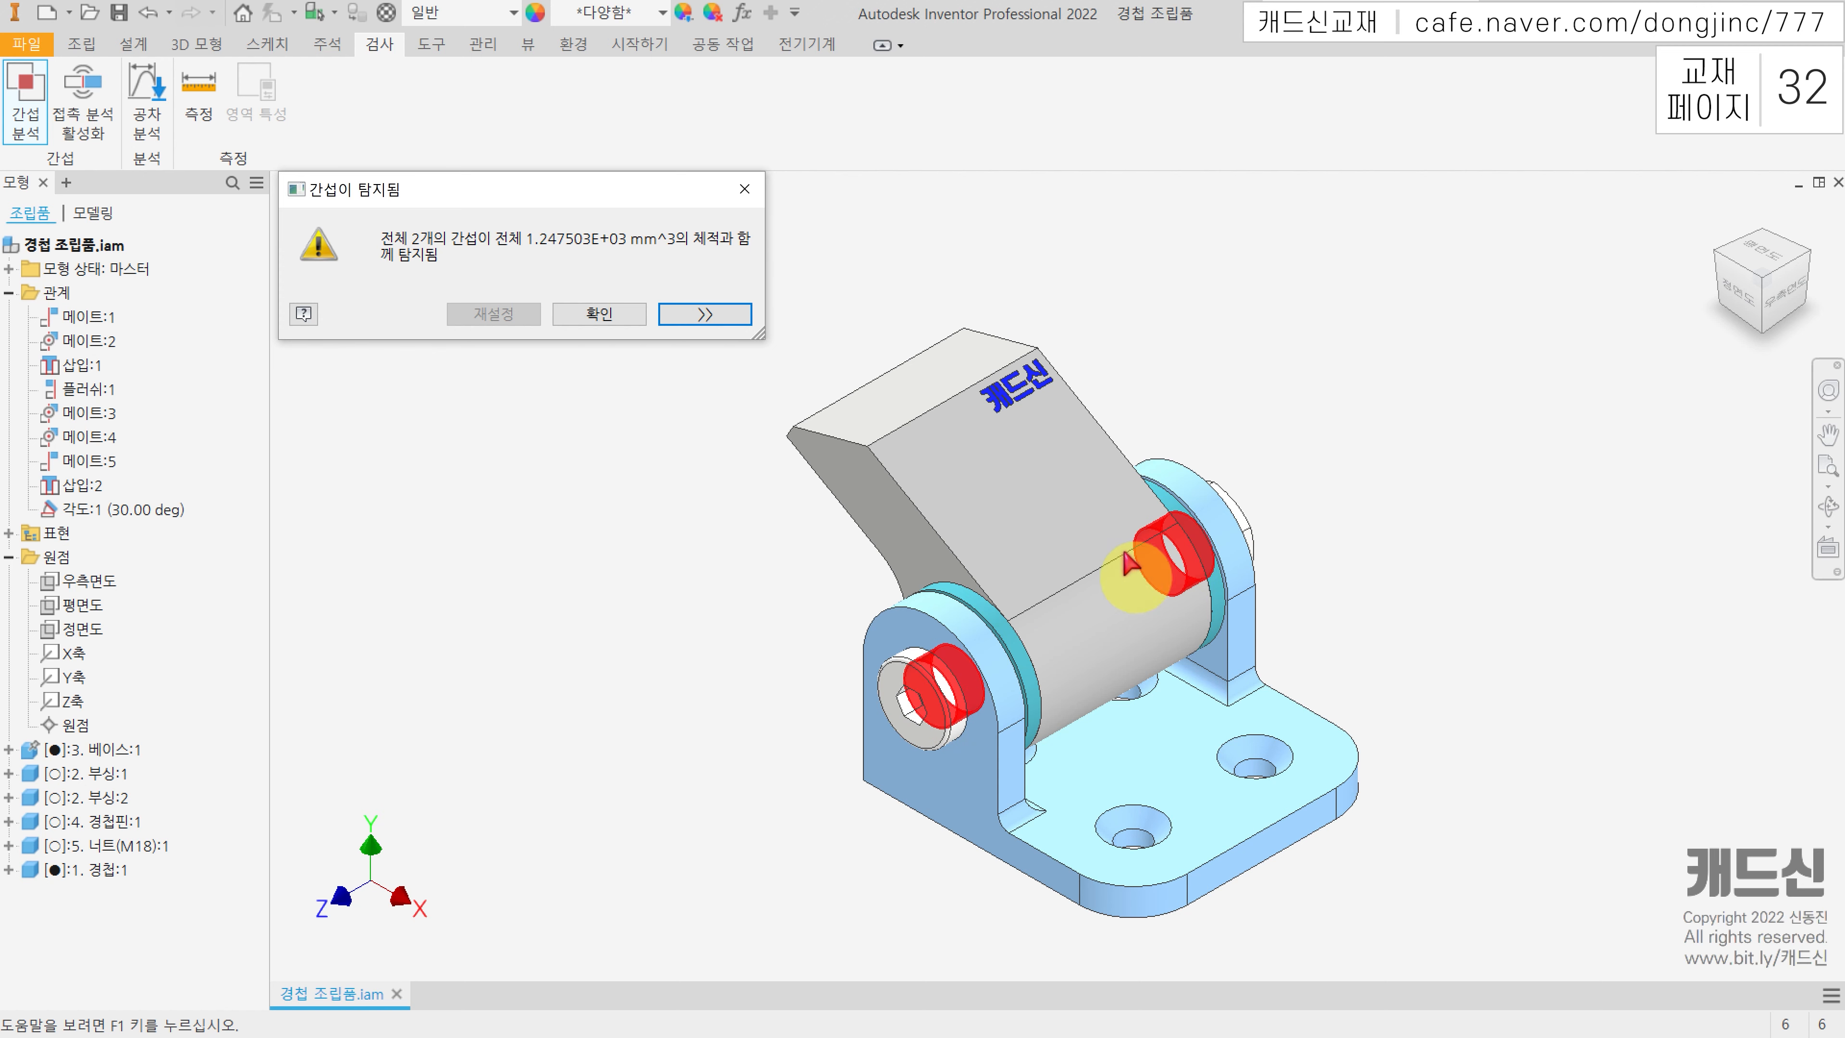
click(704, 313)
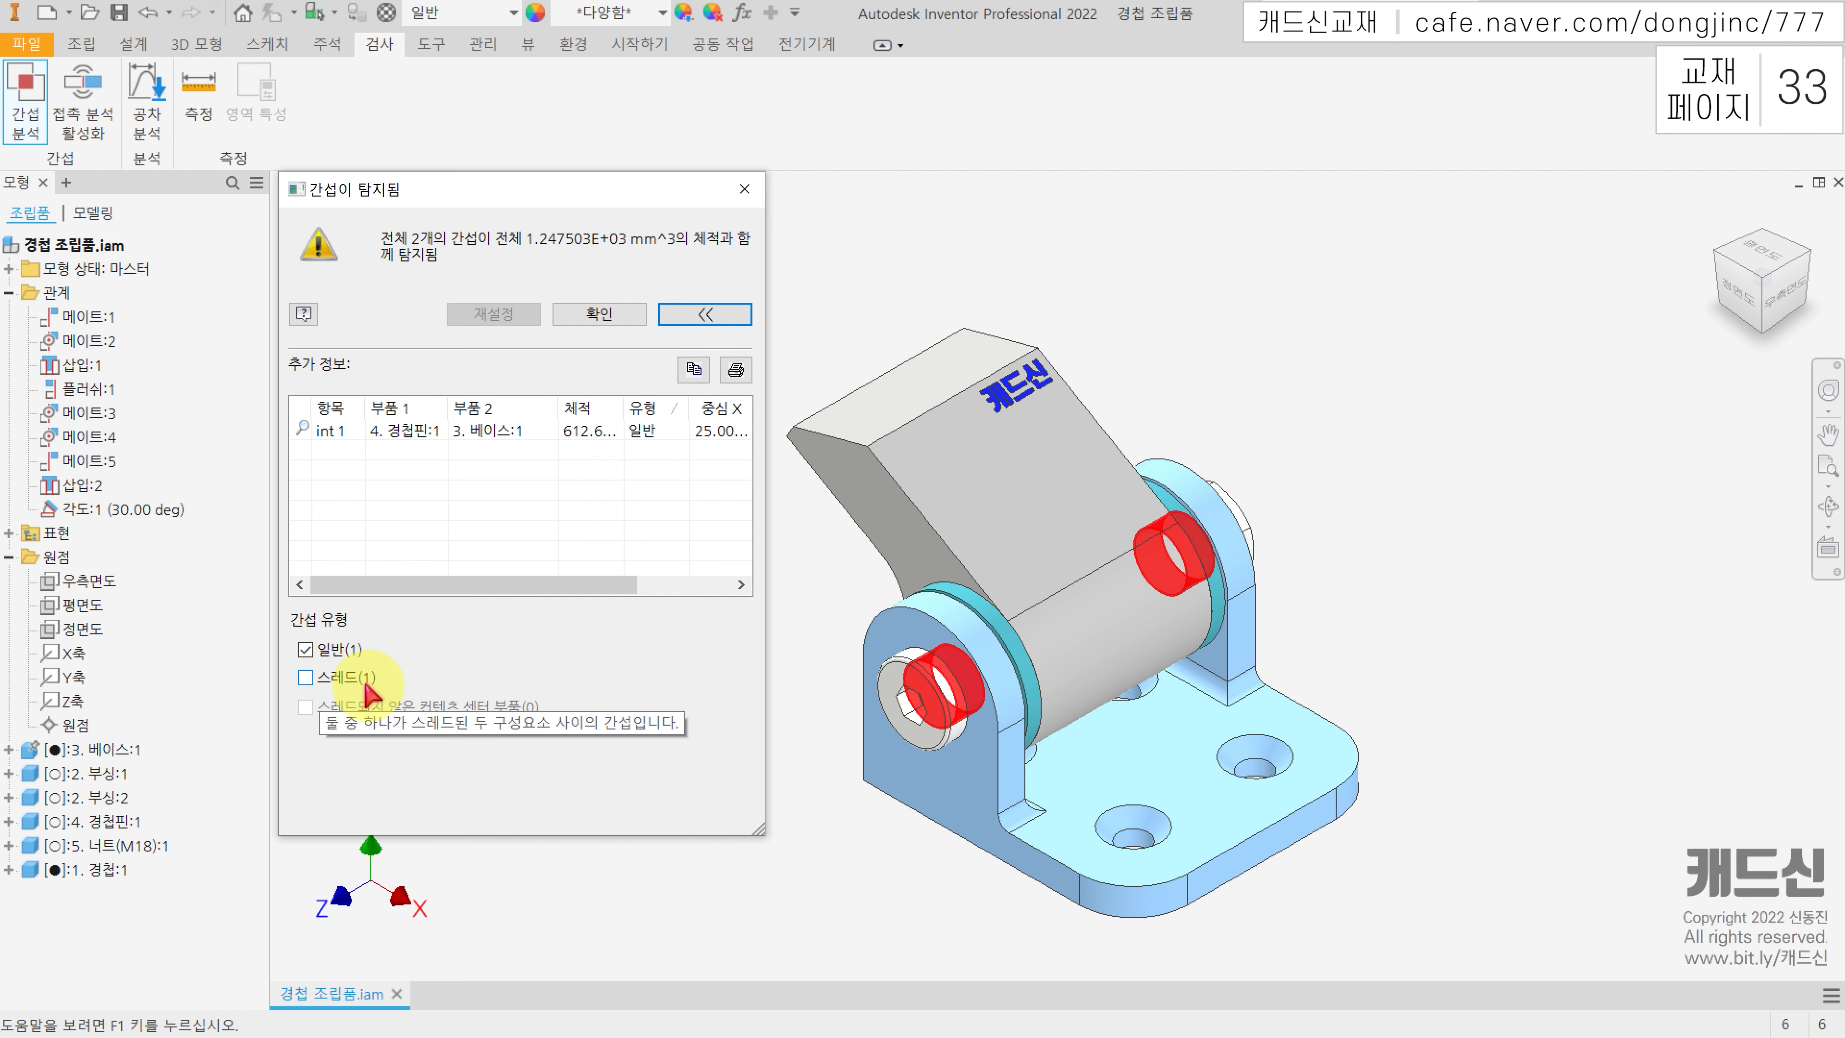
click(305, 680)
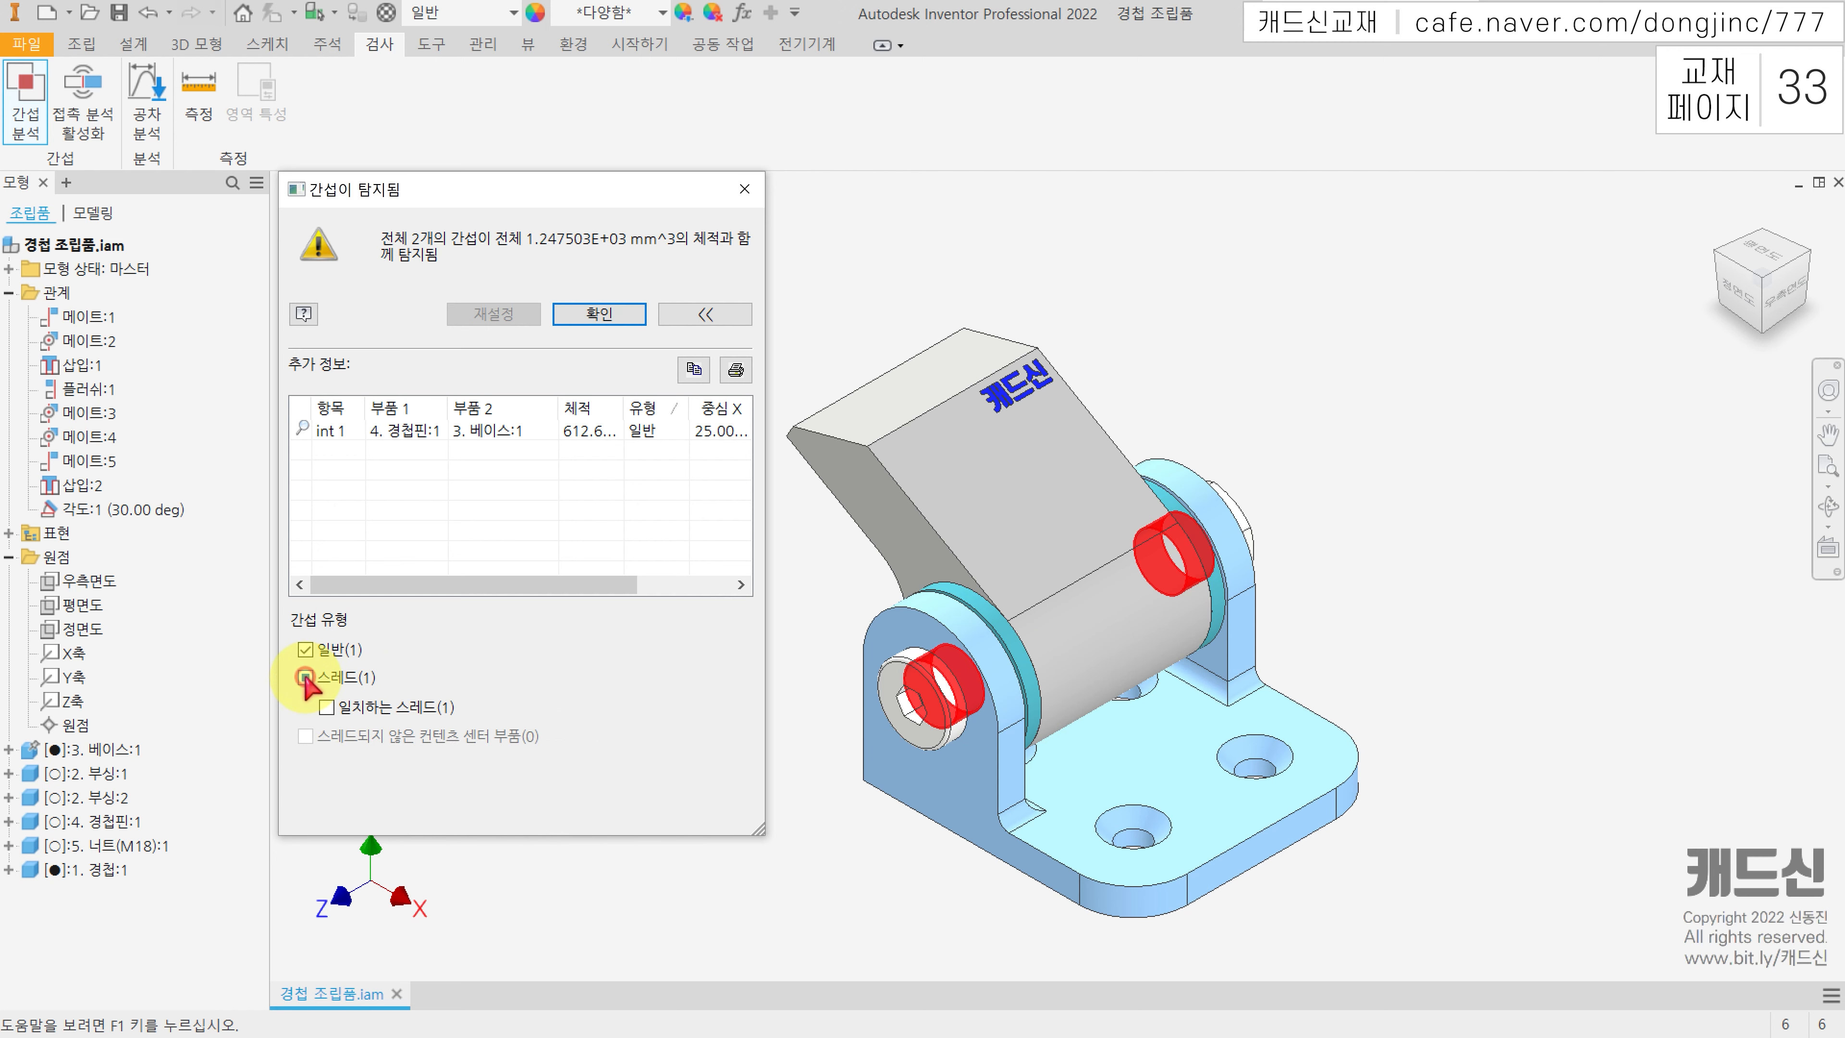
click(327, 708)
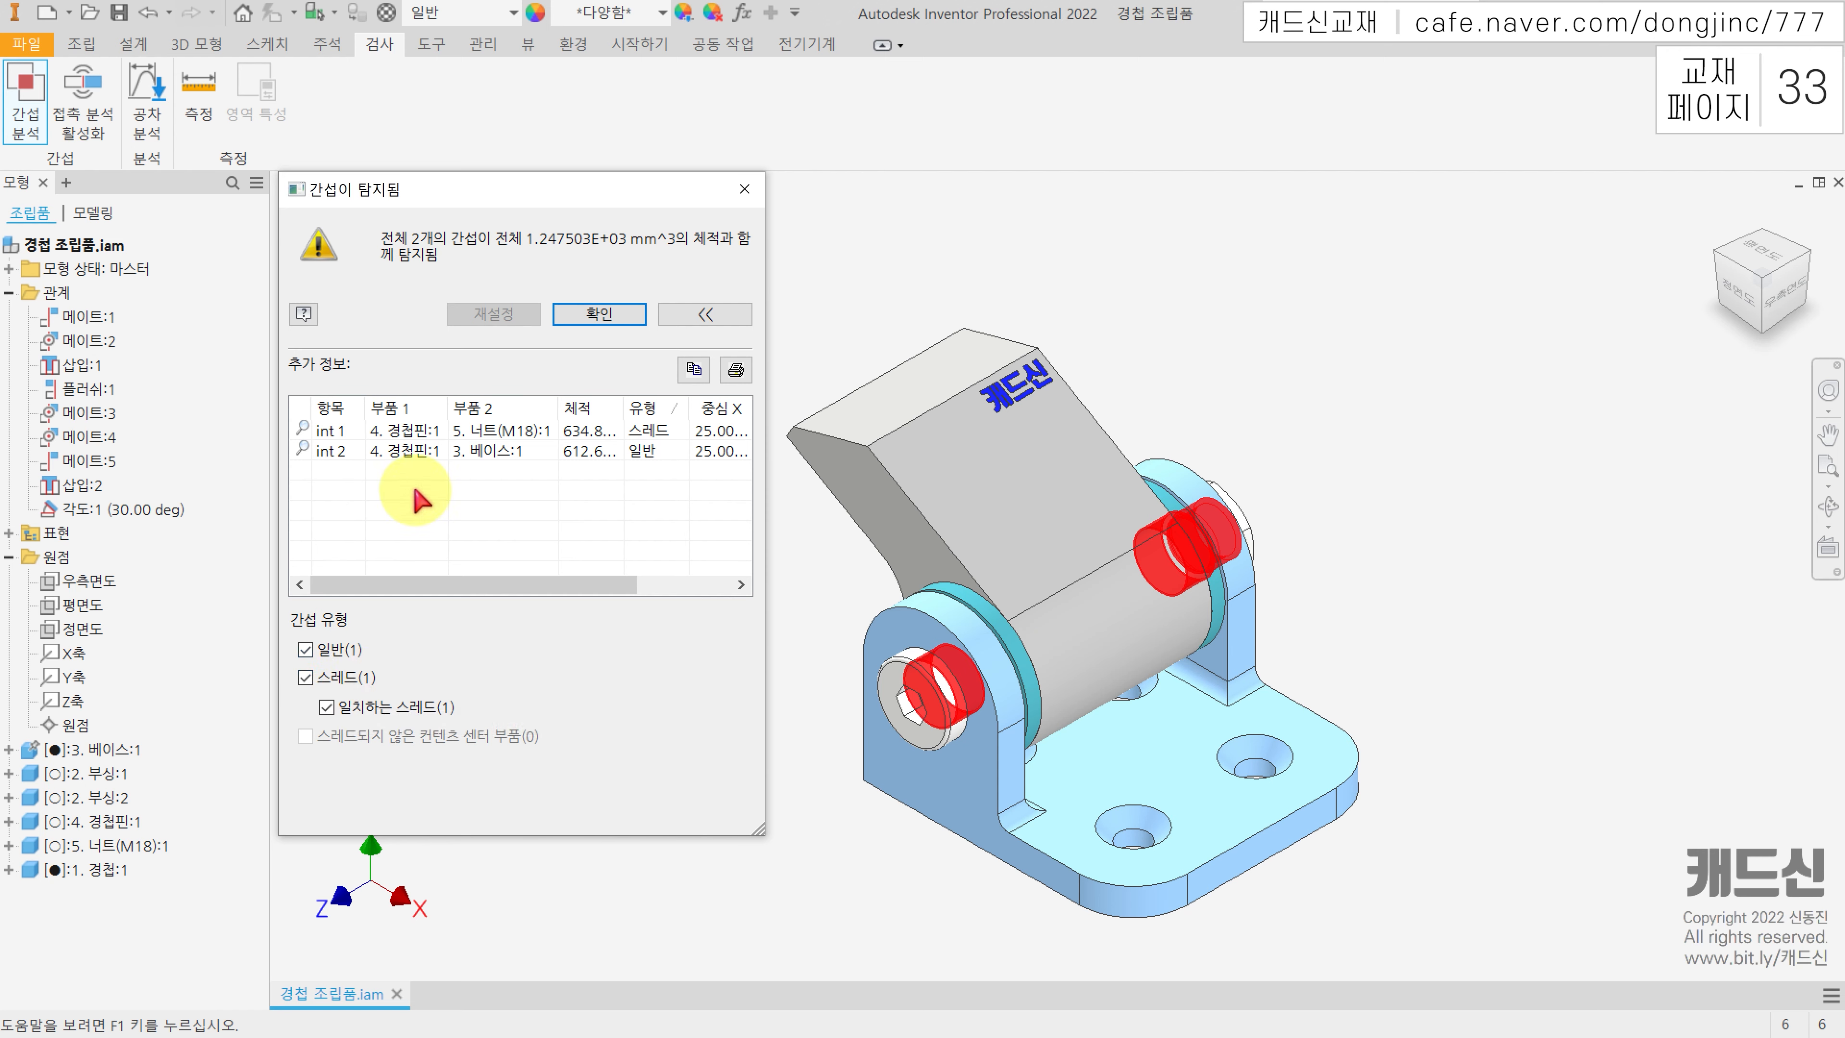
Step: Examine the pin-to-nut thread interference and the pin-to-base interference up close in the model
click(317, 432)
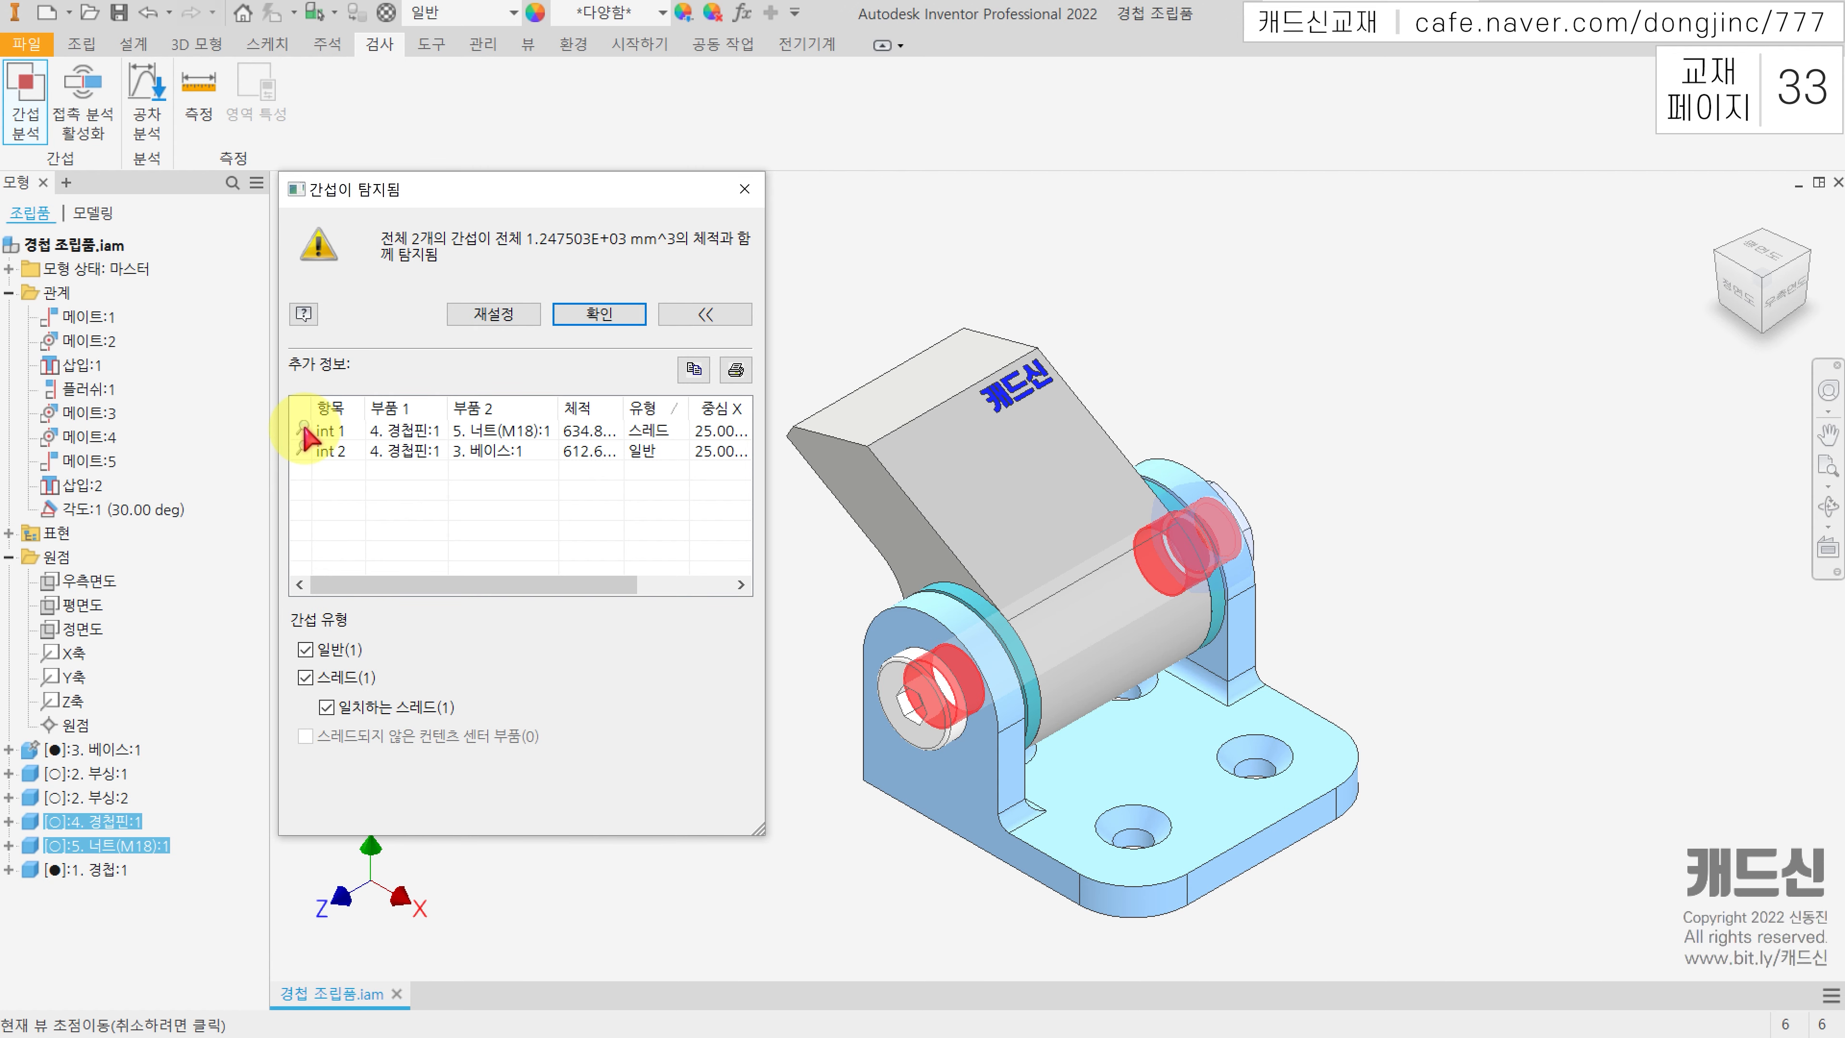
click(305, 433)
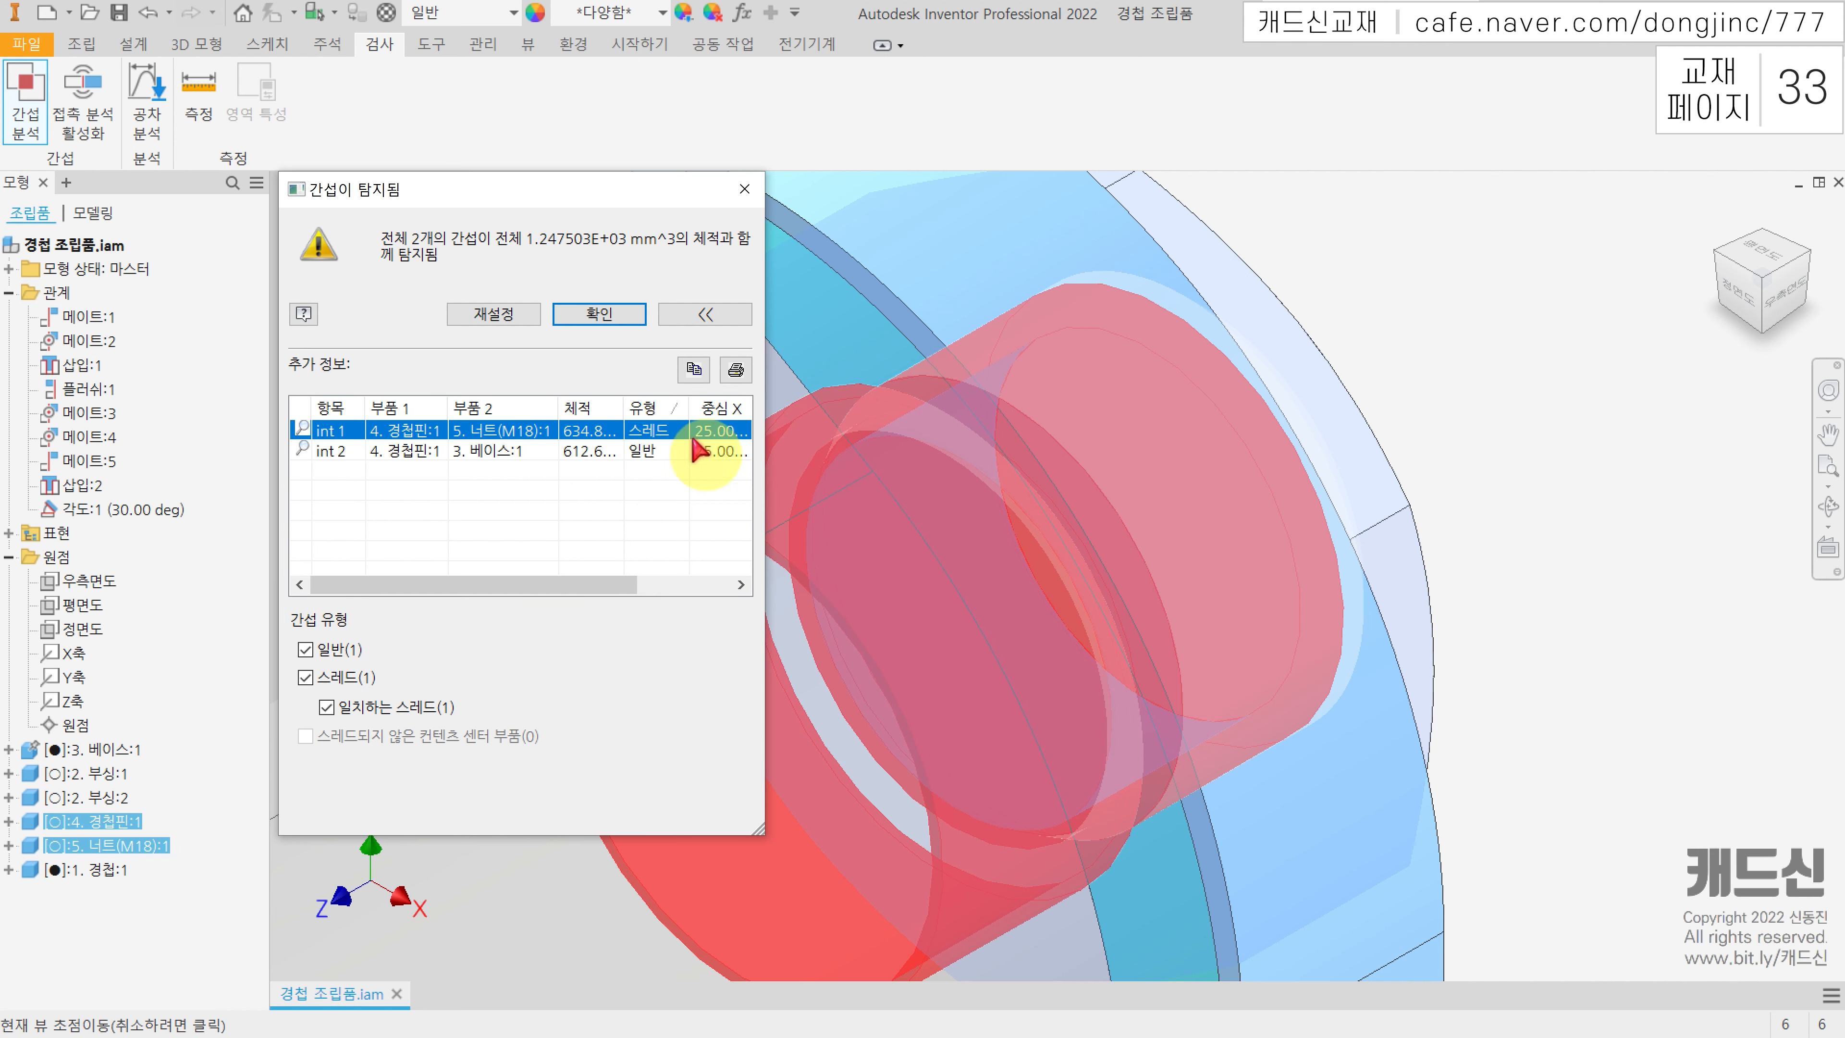
drag(683, 407, 710, 407)
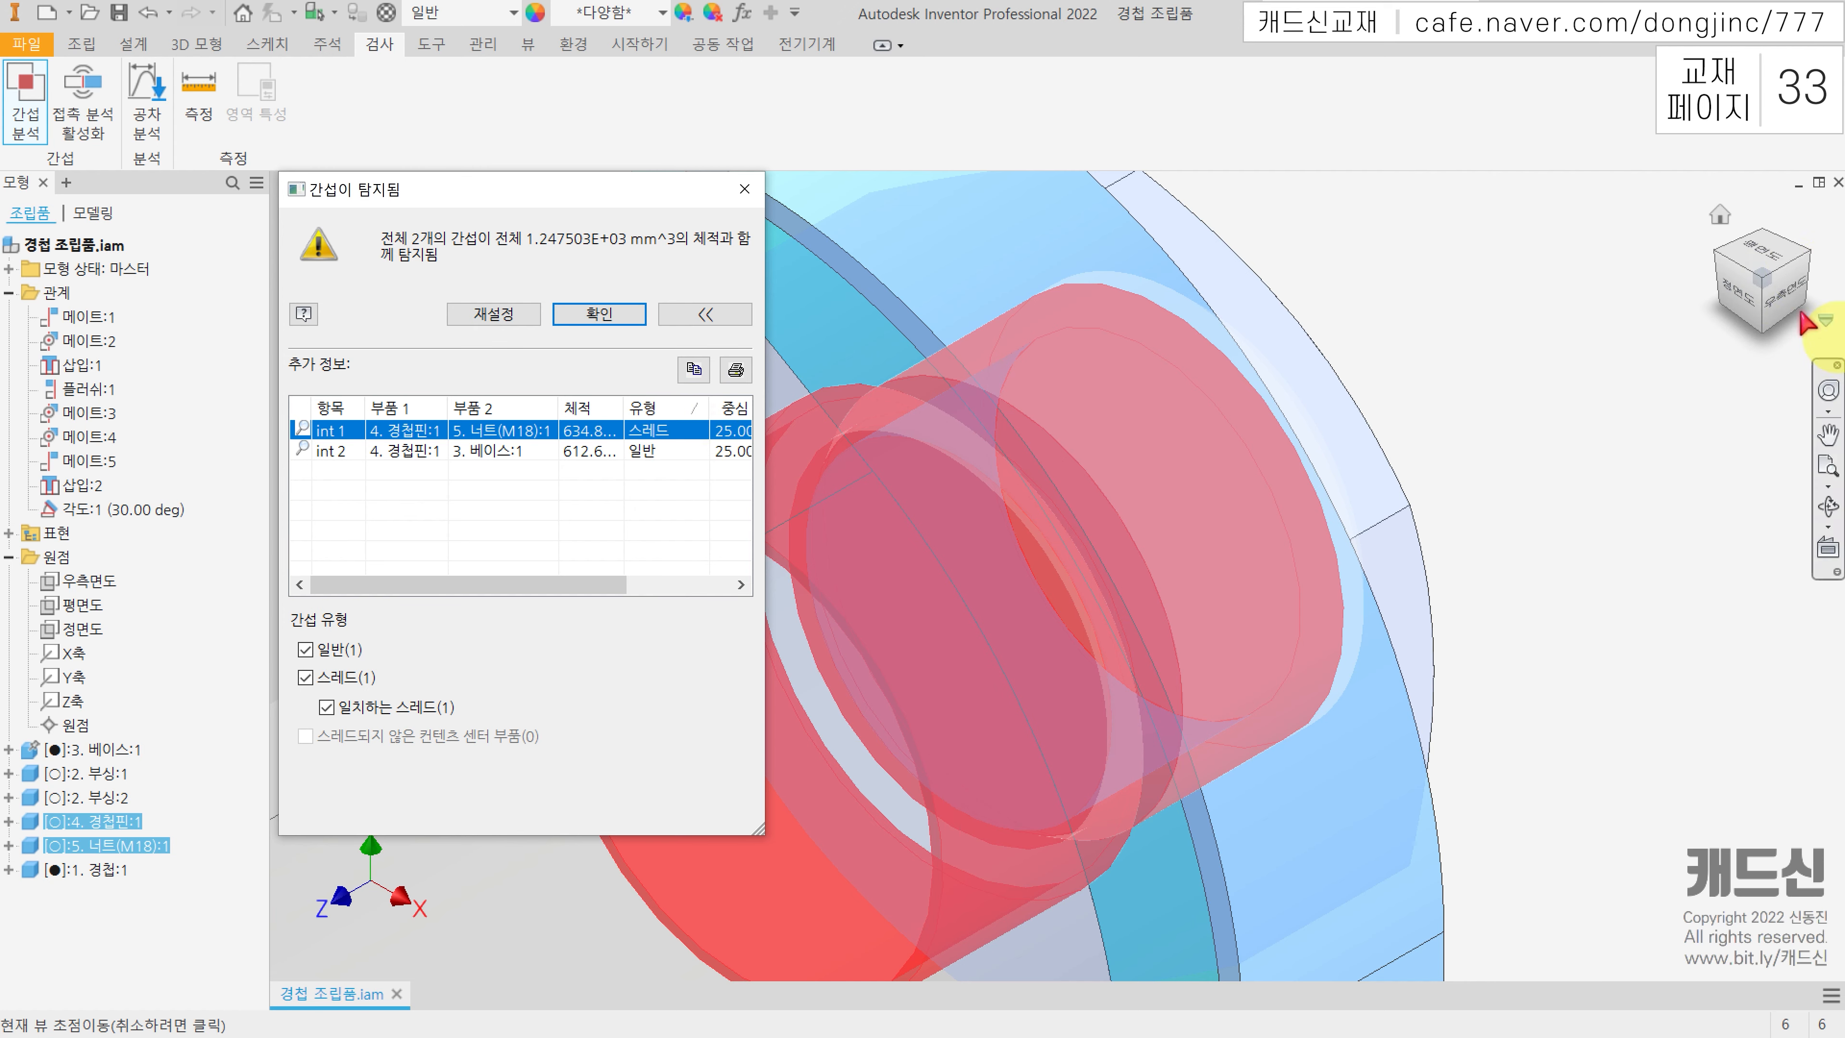
click(1809, 252)
scroll(1133, 695, up, 5)
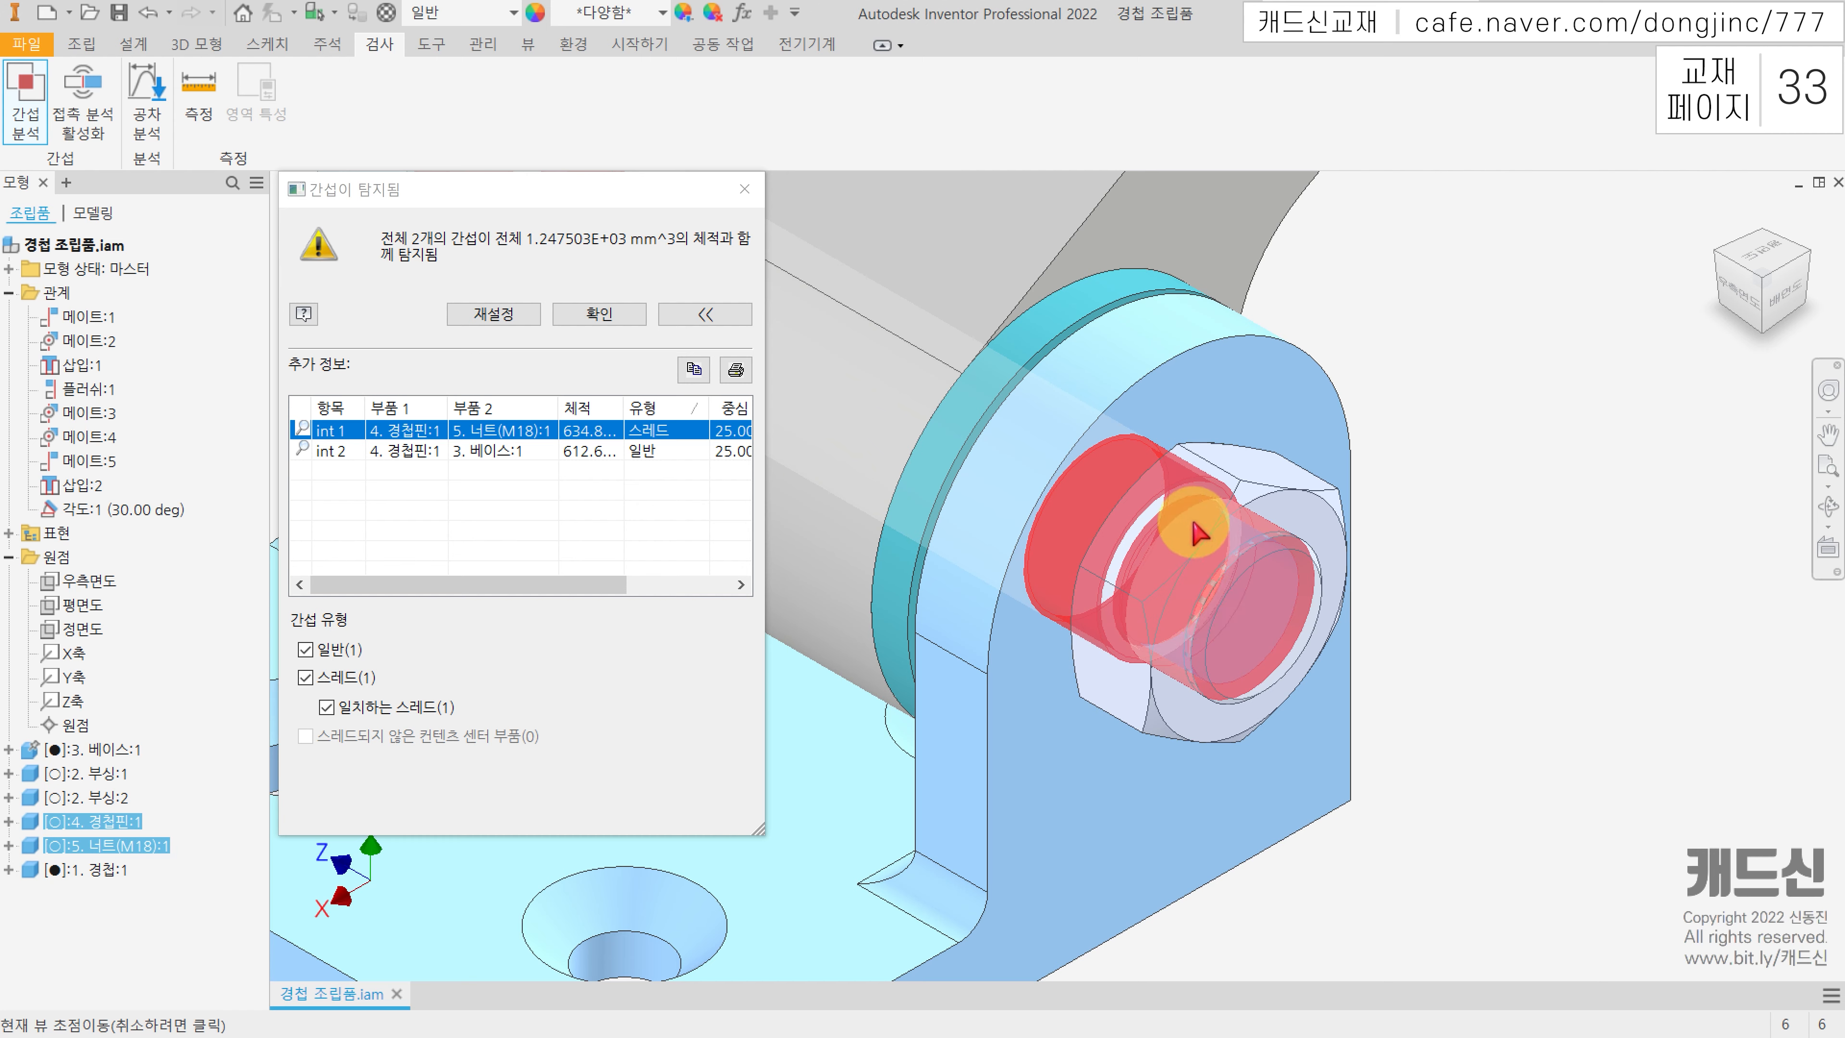
click(305, 451)
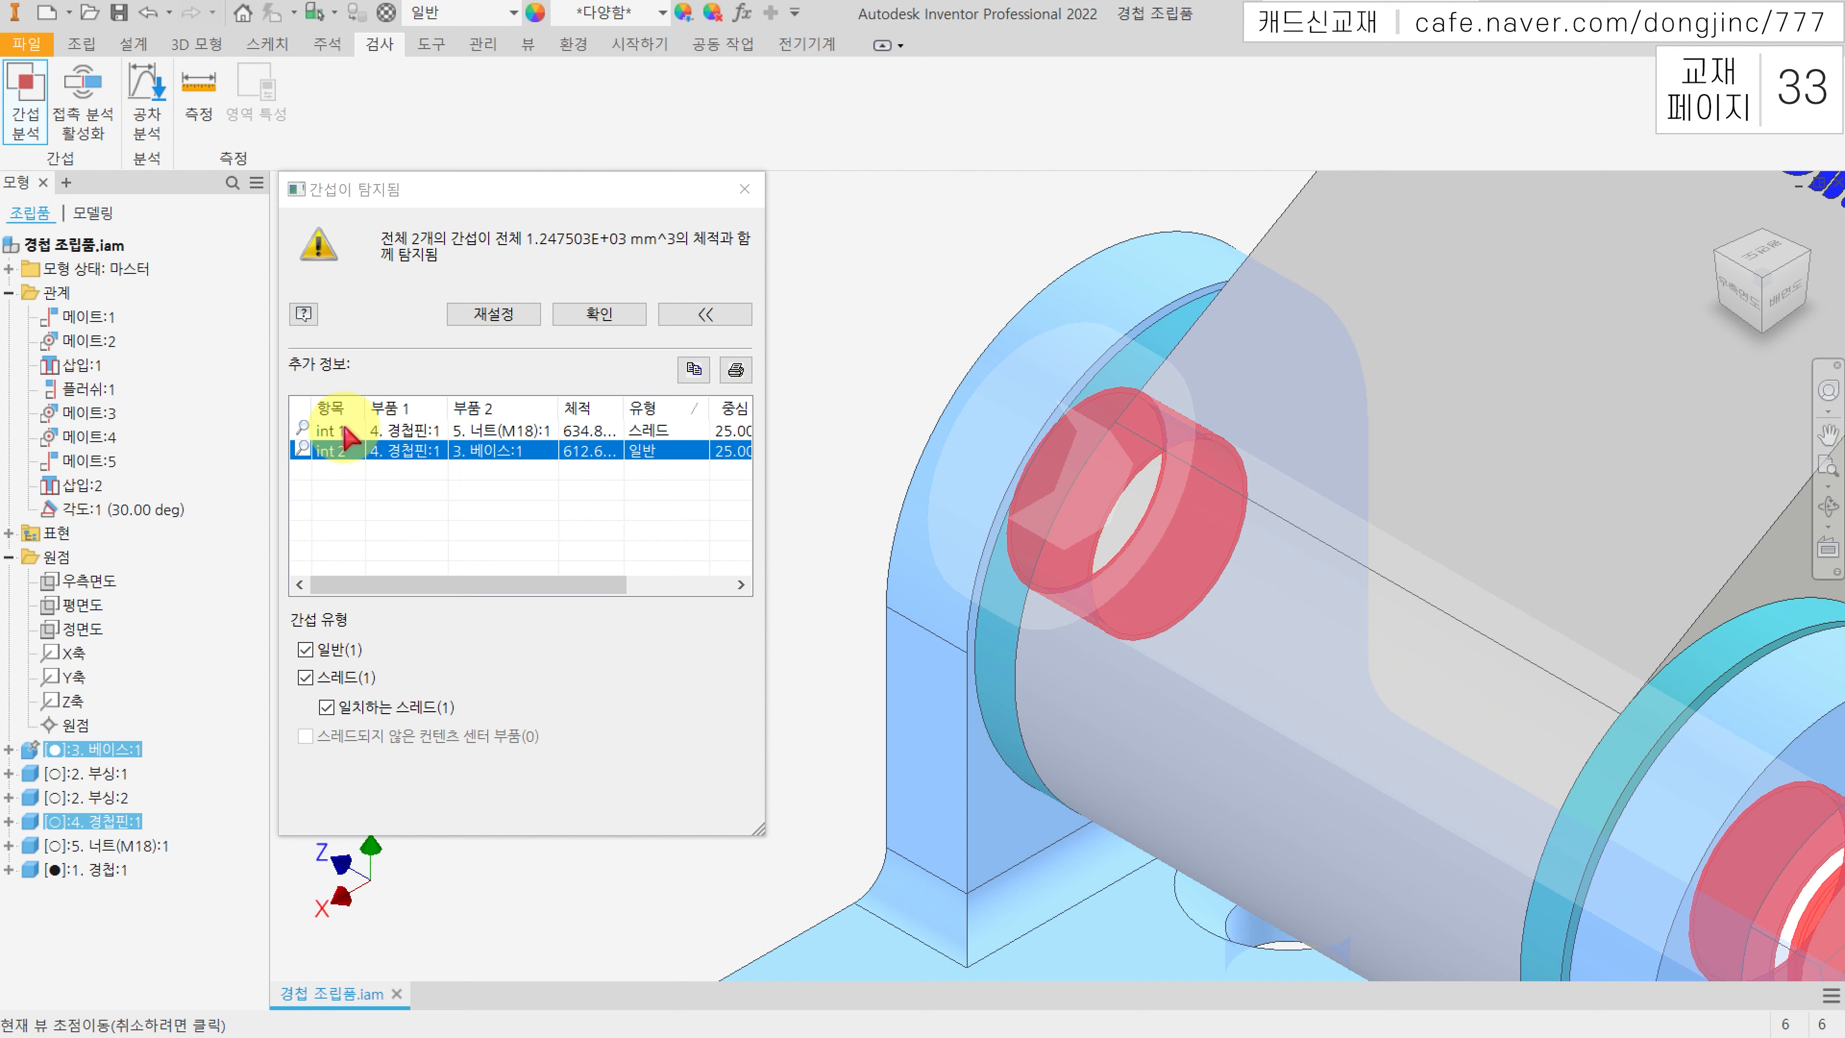
click(306, 428)
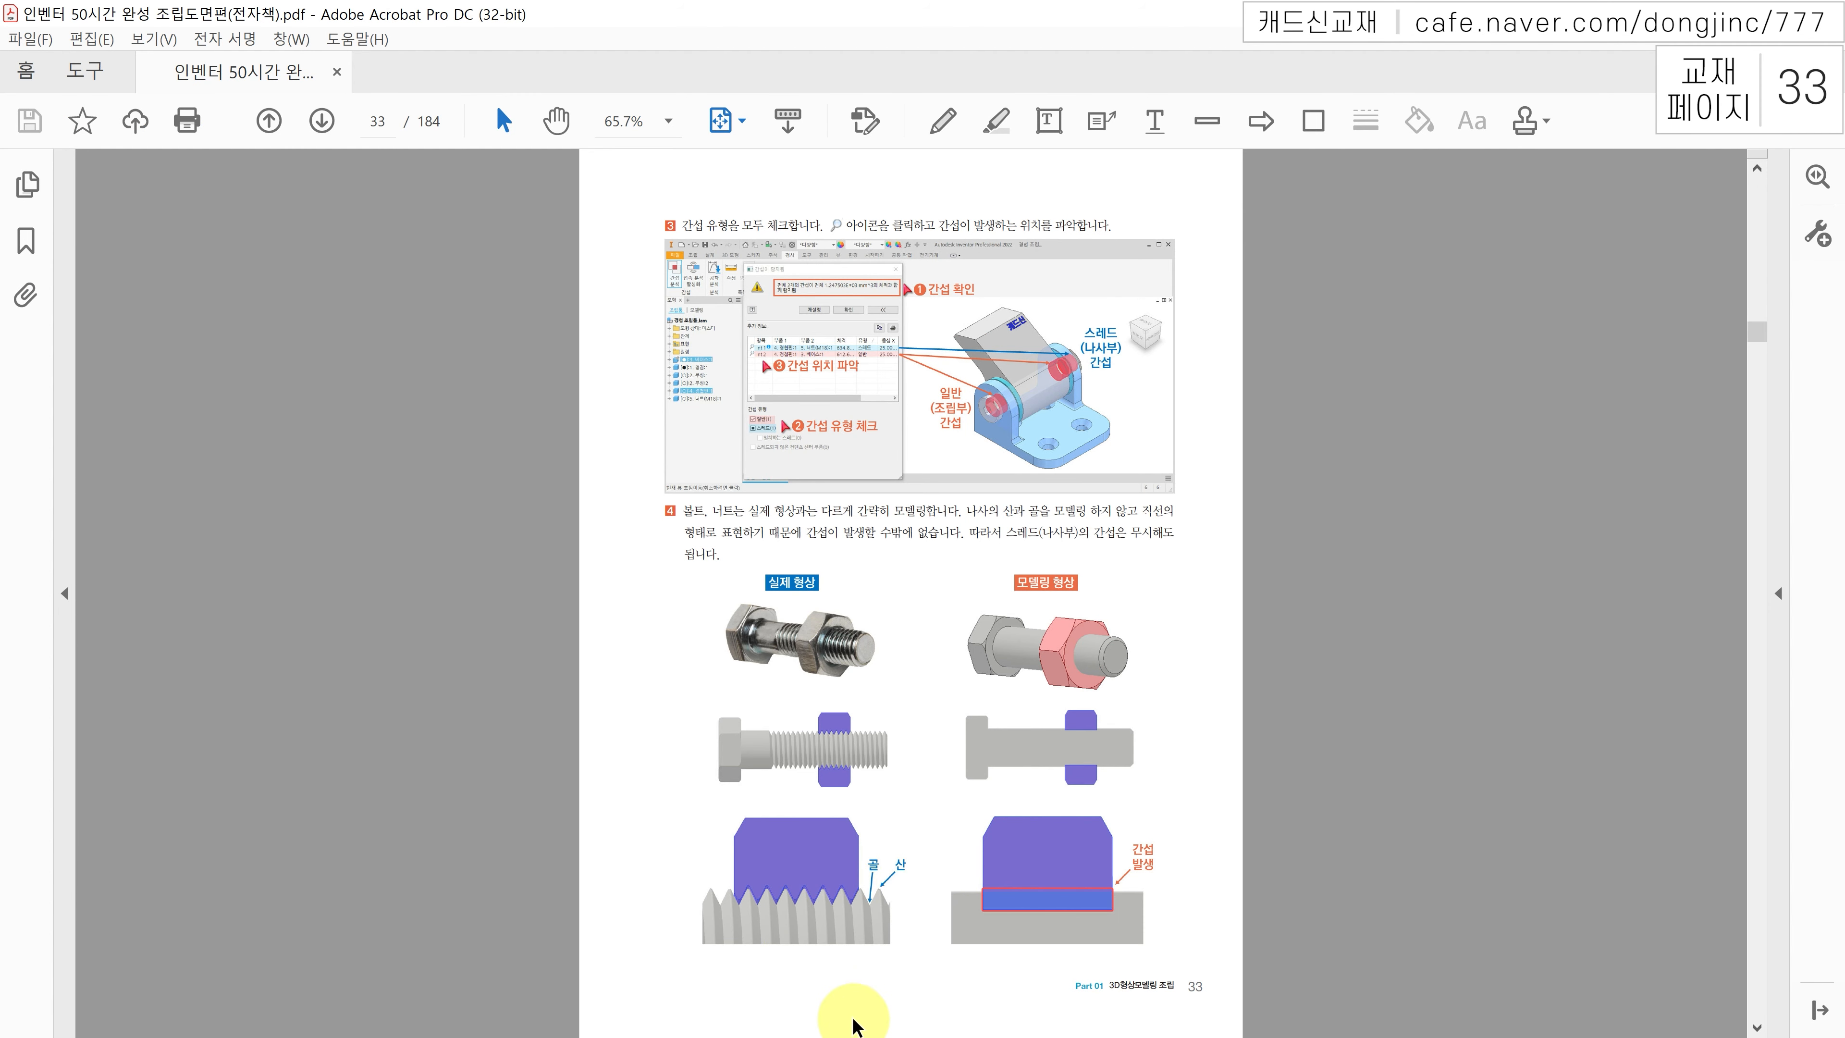
Step: Examine the figures comparing real and modelled bolt and nut threads on page 33 of the textbook PDF in Adobe Acrobat
ctrl+scroll(865, 1015, up, 4)
scroll(880, 782, up, 1)
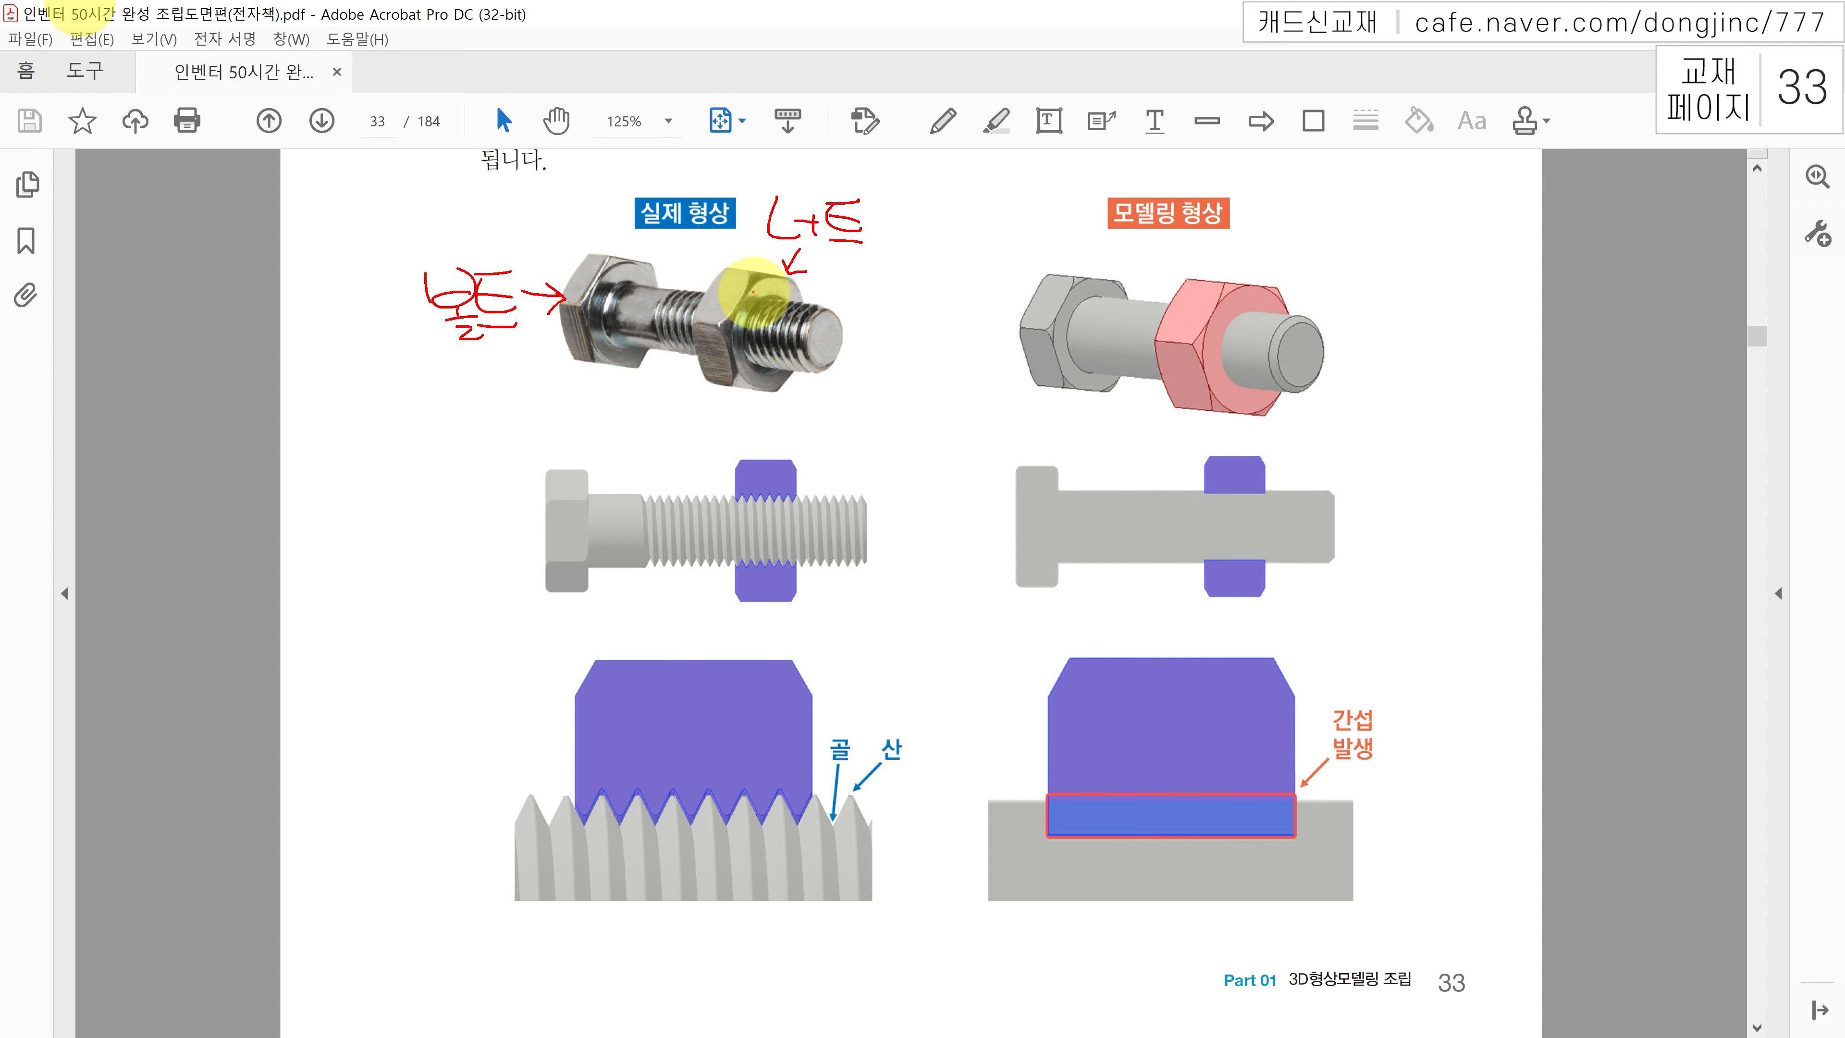
mouse_move(722, 291)
mouse_down()
mouse_move(774, 298)
mouse_move(696, 312)
mouse_move(548, 540)
mouse_move(527, 631)
mouse_move(567, 630)
mouse_move(572, 649)
mouse_up()
mouse_move(896, 803)
mouse_down()
mouse_move(881, 828)
mouse_move(852, 797)
mouse_move(829, 821)
mouse_up()
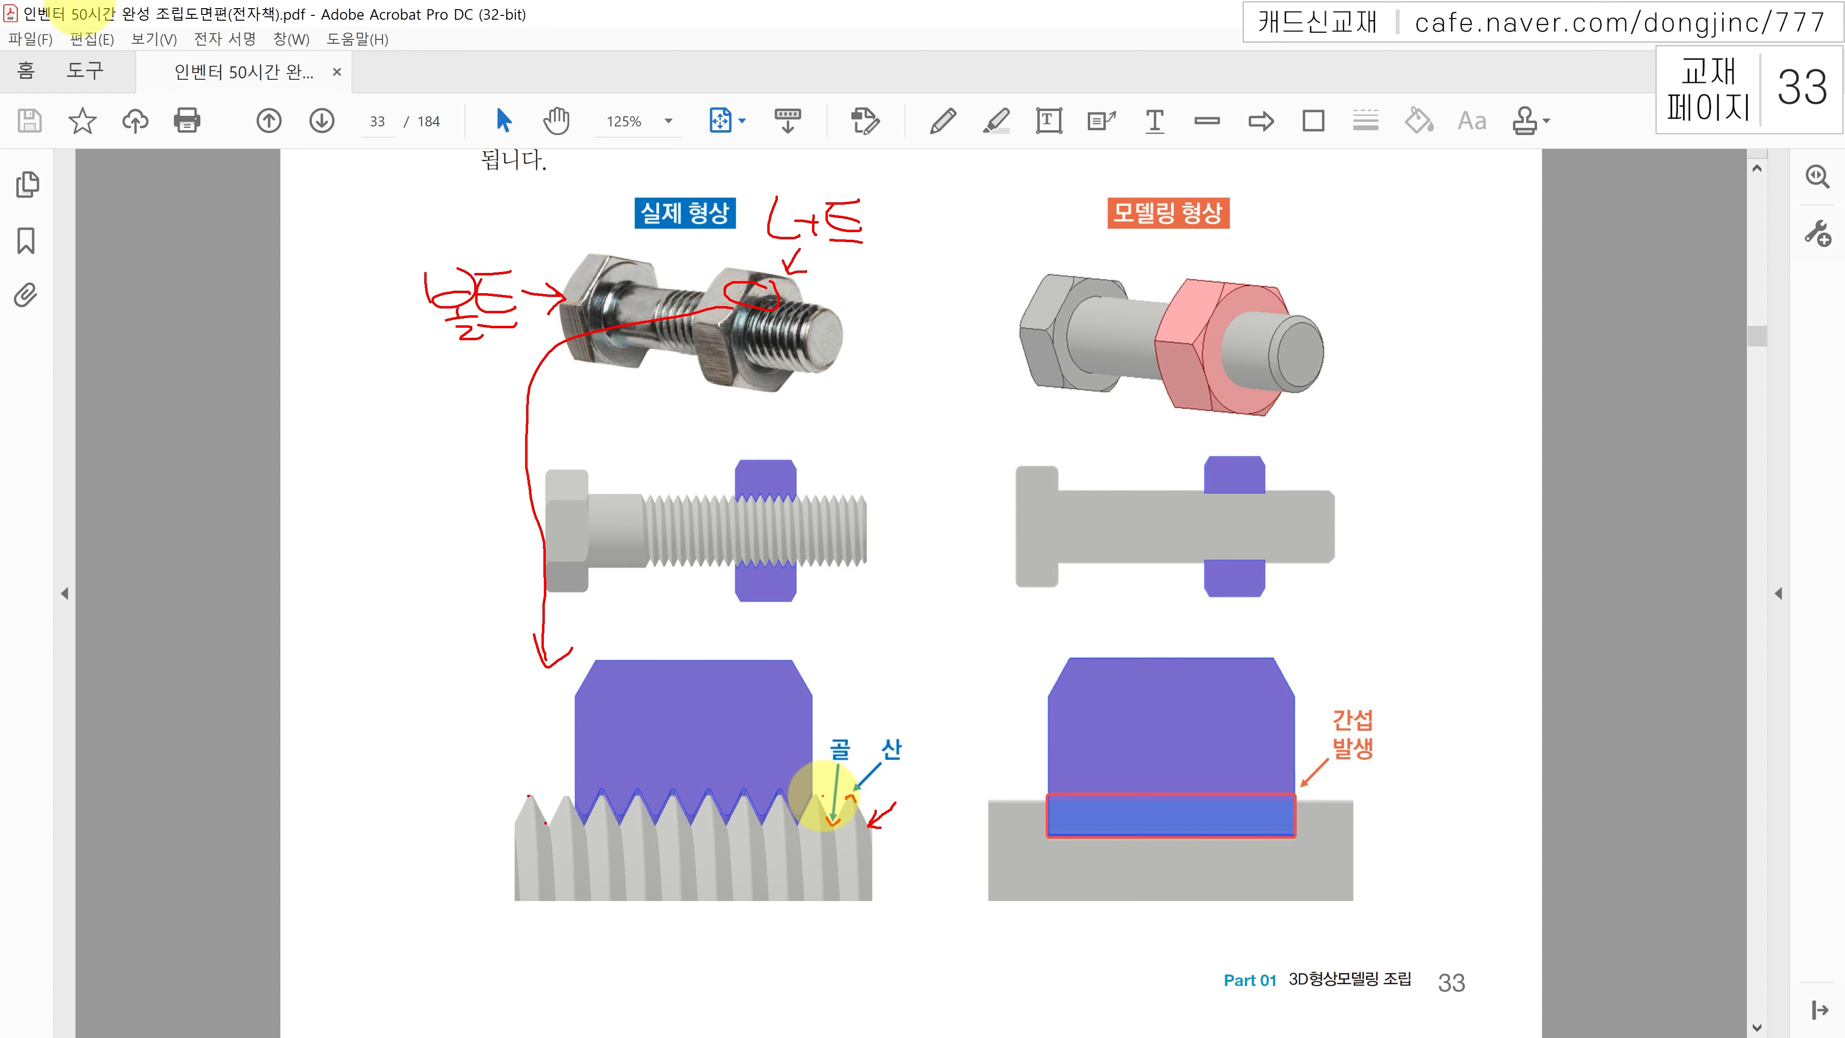
mouse_move(699, 725)
mouse_down()
mouse_move(743, 673)
mouse_move(699, 724)
mouse_up()
drag(832, 756, 803, 755)
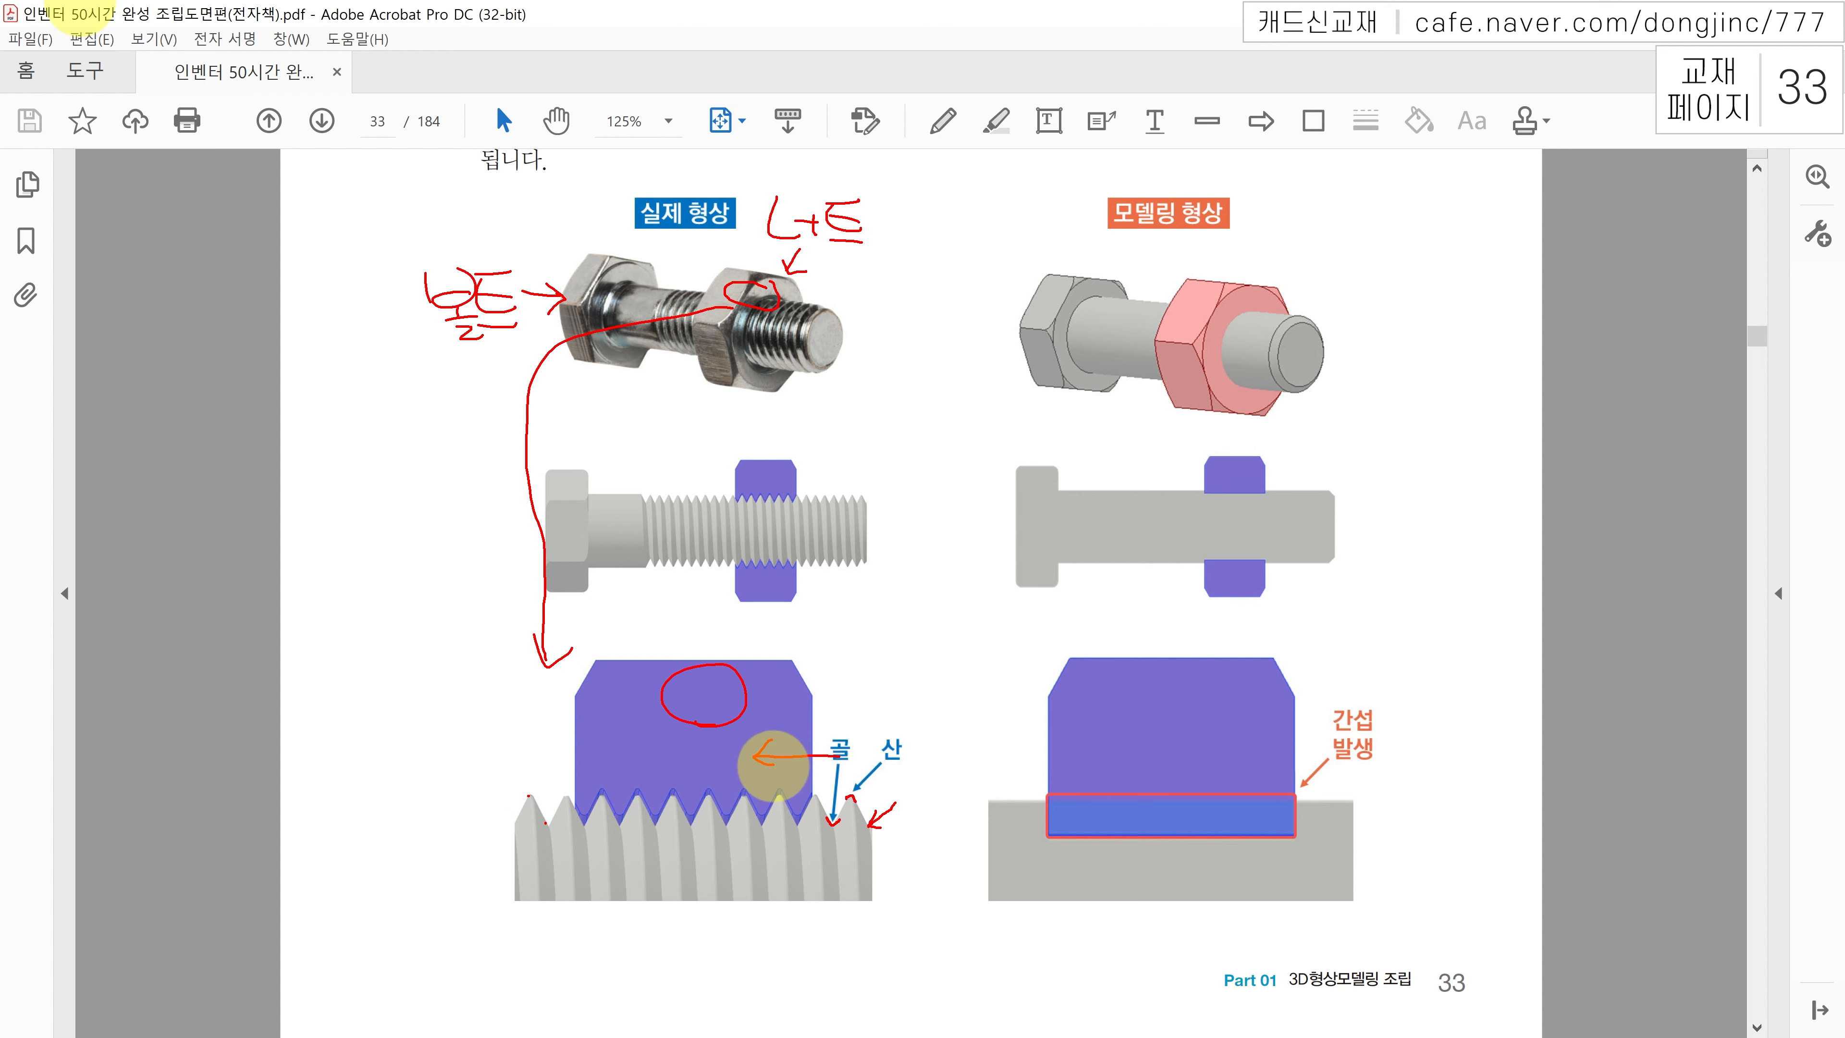
key(Escape)
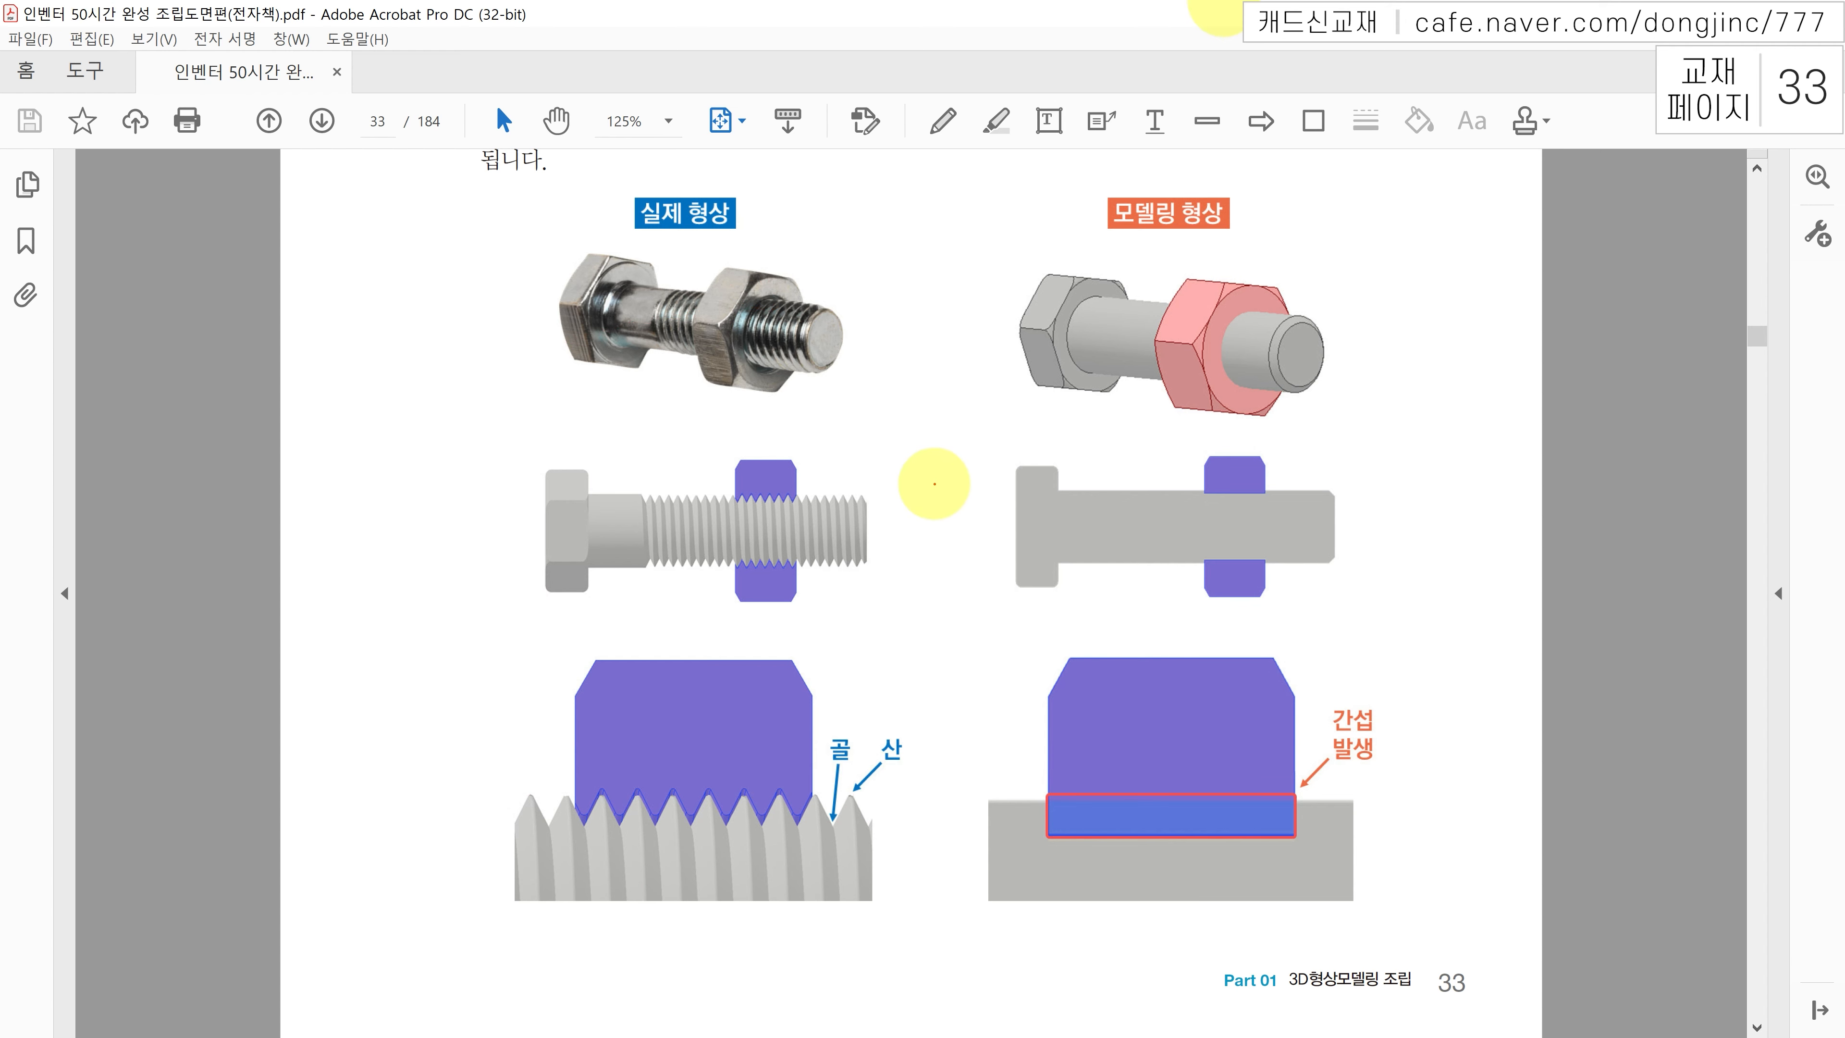
mouse_move(817, 554)
mouse_down()
mouse_move(581, 427)
mouse_move(891, 375)
mouse_move(770, 547)
mouse_up()
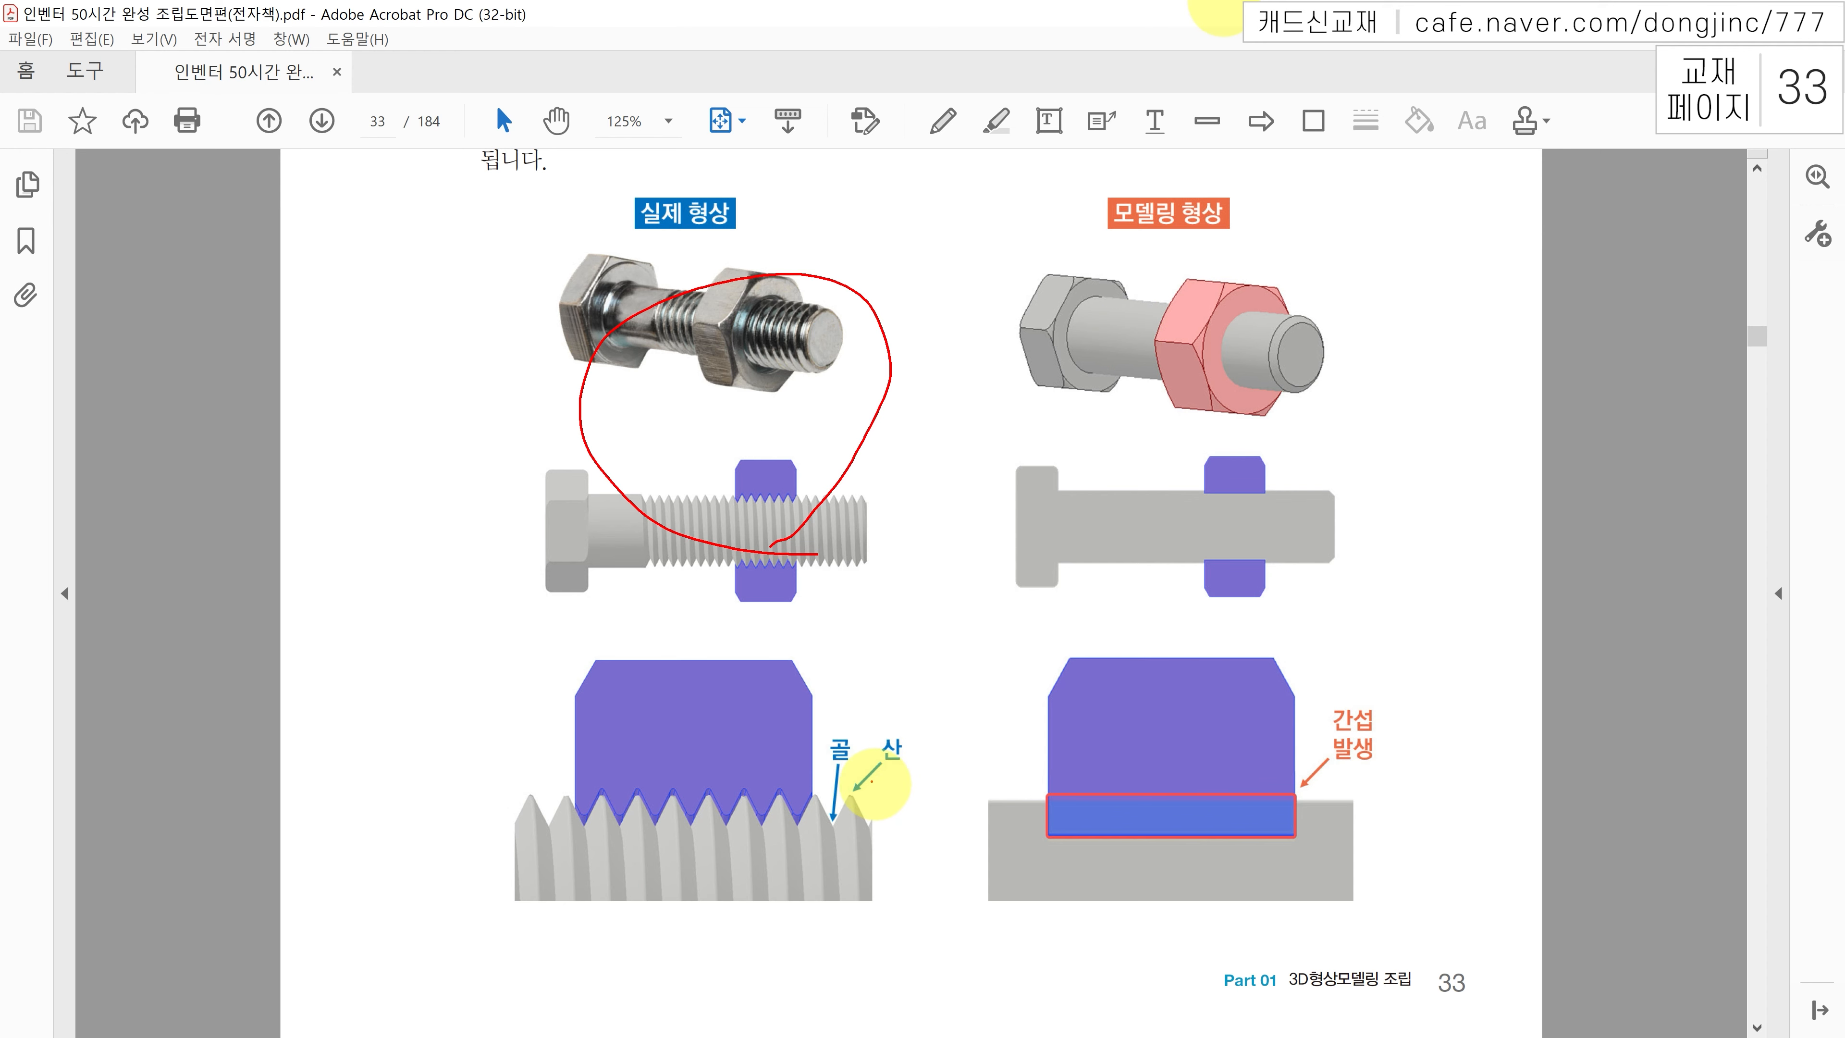
drag(851, 793, 1004, 794)
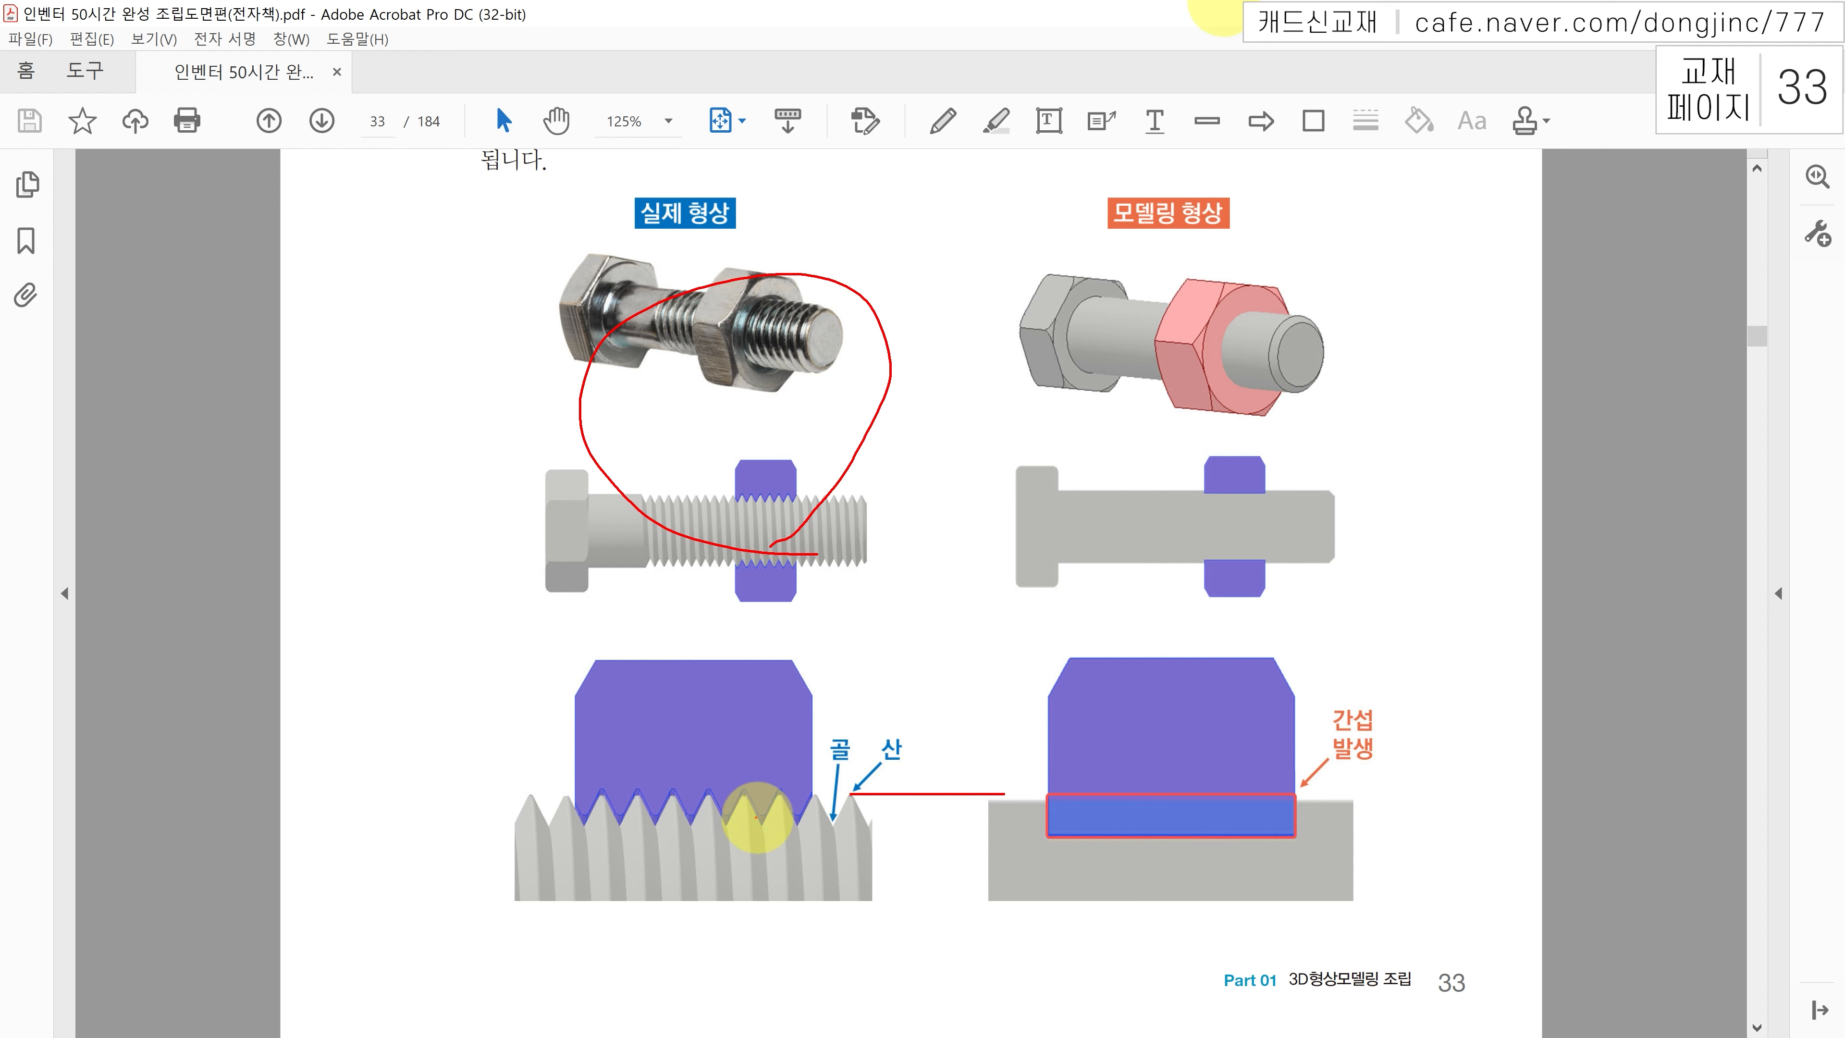
Step: Compare the thread crests and roots in the real-shape section with the interference zone in the modelled section on page 33
drag(753, 827, 1030, 826)
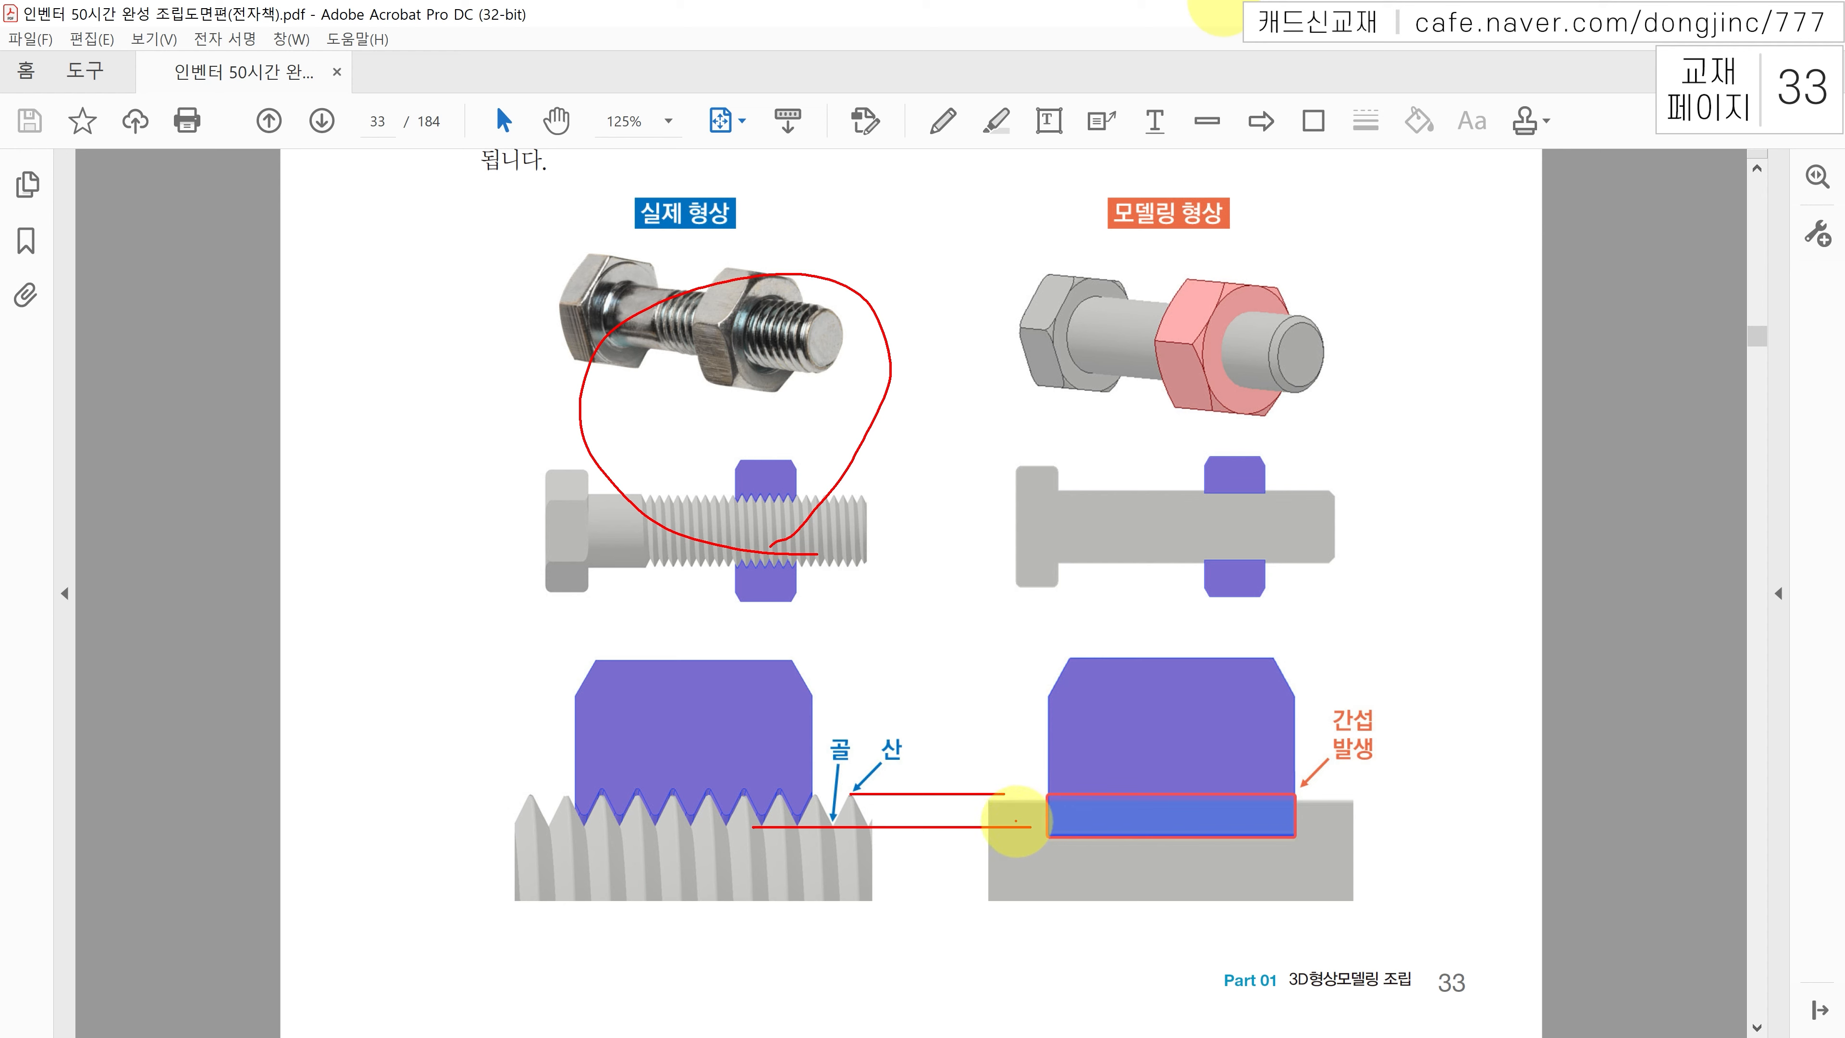
mouse_move(1062, 797)
mouse_down()
mouse_move(1040, 818)
mouse_move(1088, 825)
mouse_up()
drag(1141, 810, 1122, 827)
mouse_move(1170, 805)
mouse_down()
mouse_move(1148, 824)
mouse_move(1185, 822)
mouse_up()
mouse_move(1233, 806)
mouse_down()
mouse_move(1213, 824)
mouse_move(1257, 824)
mouse_up()
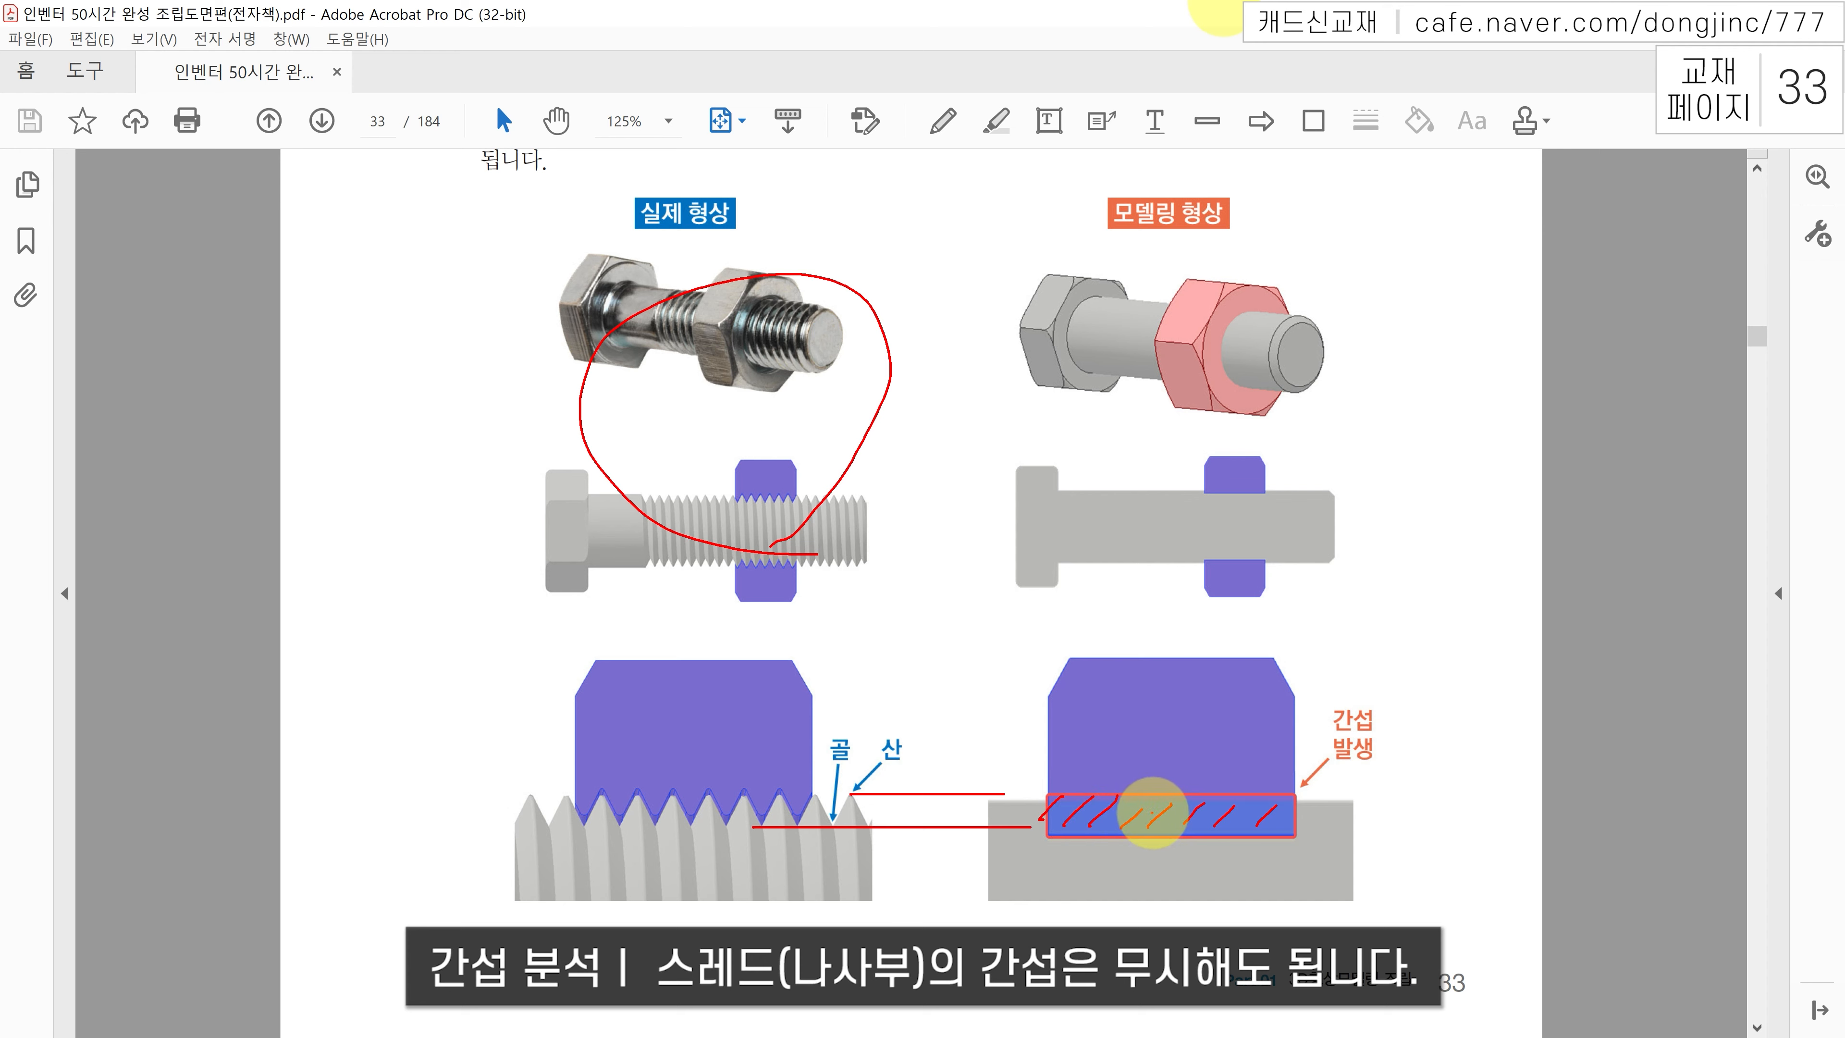
mouse_move(797, 500)
mouse_down()
mouse_move(728, 540)
mouse_move(756, 550)
mouse_up()
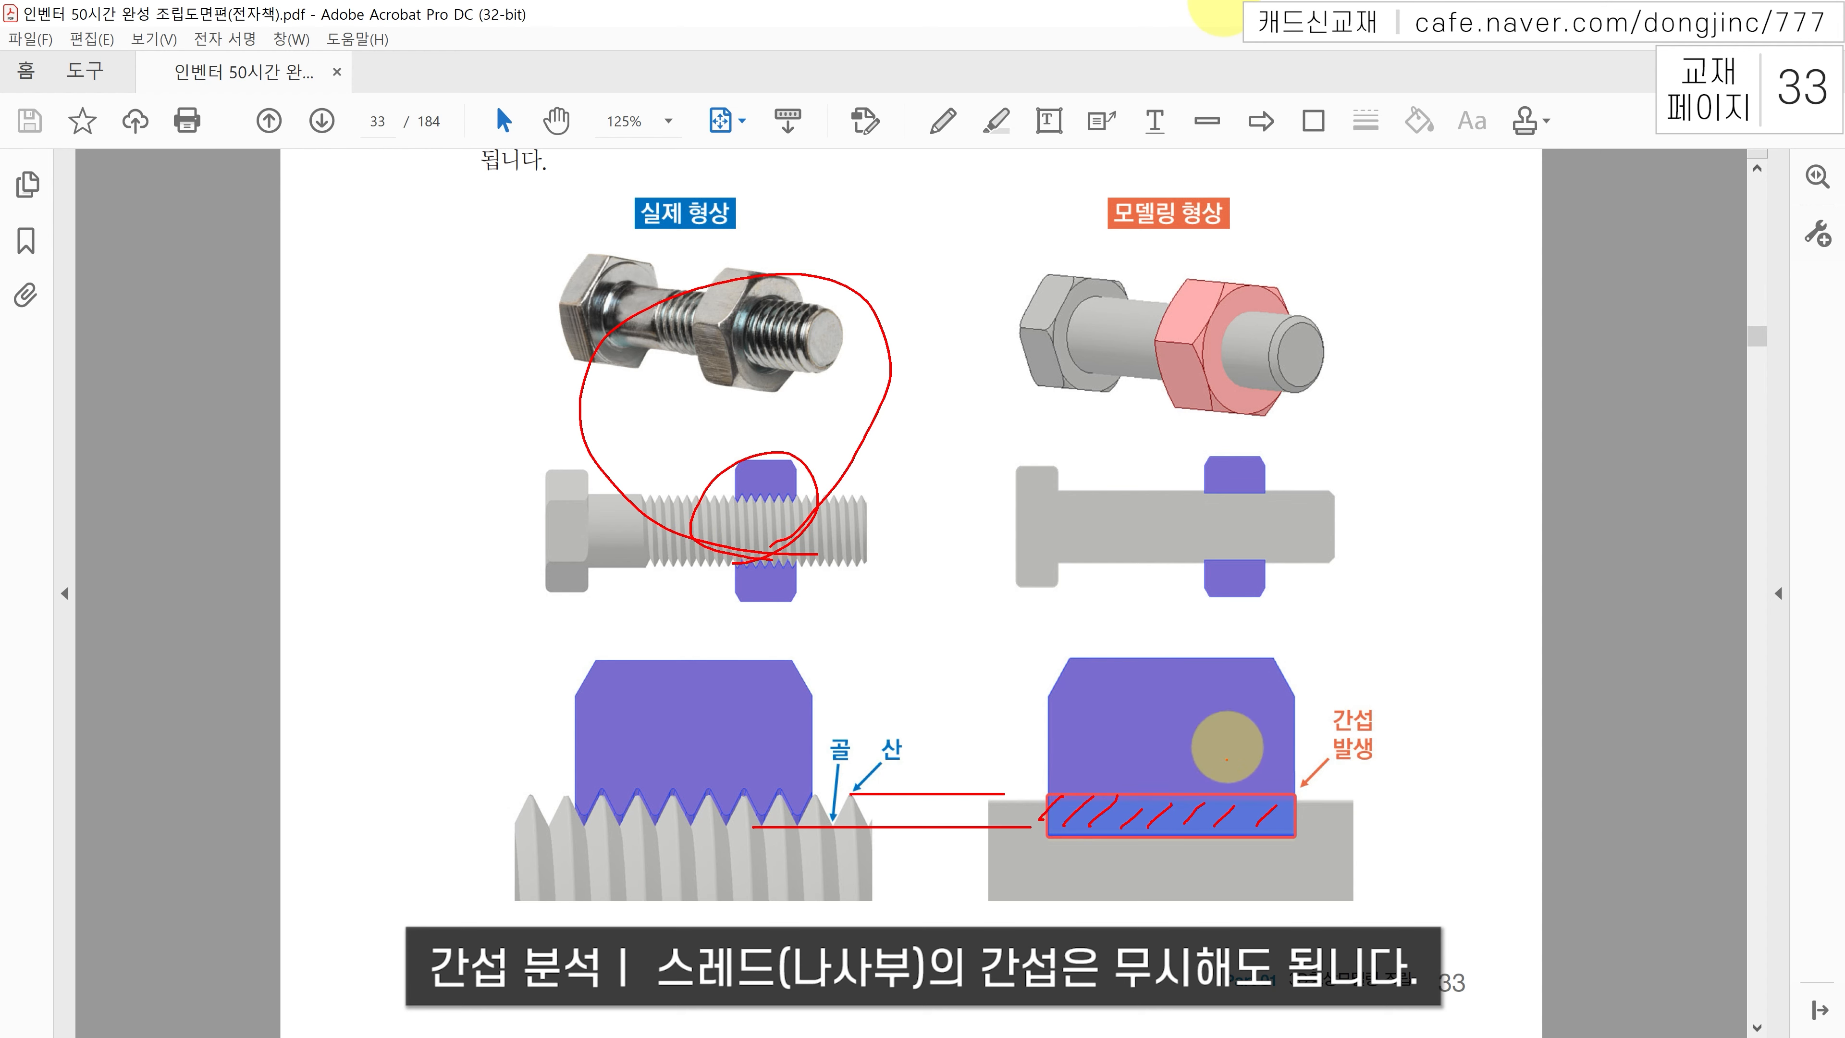
mouse_move(1263, 929)
mouse_down()
mouse_move(1186, 630)
mouse_move(1228, 931)
mouse_up()
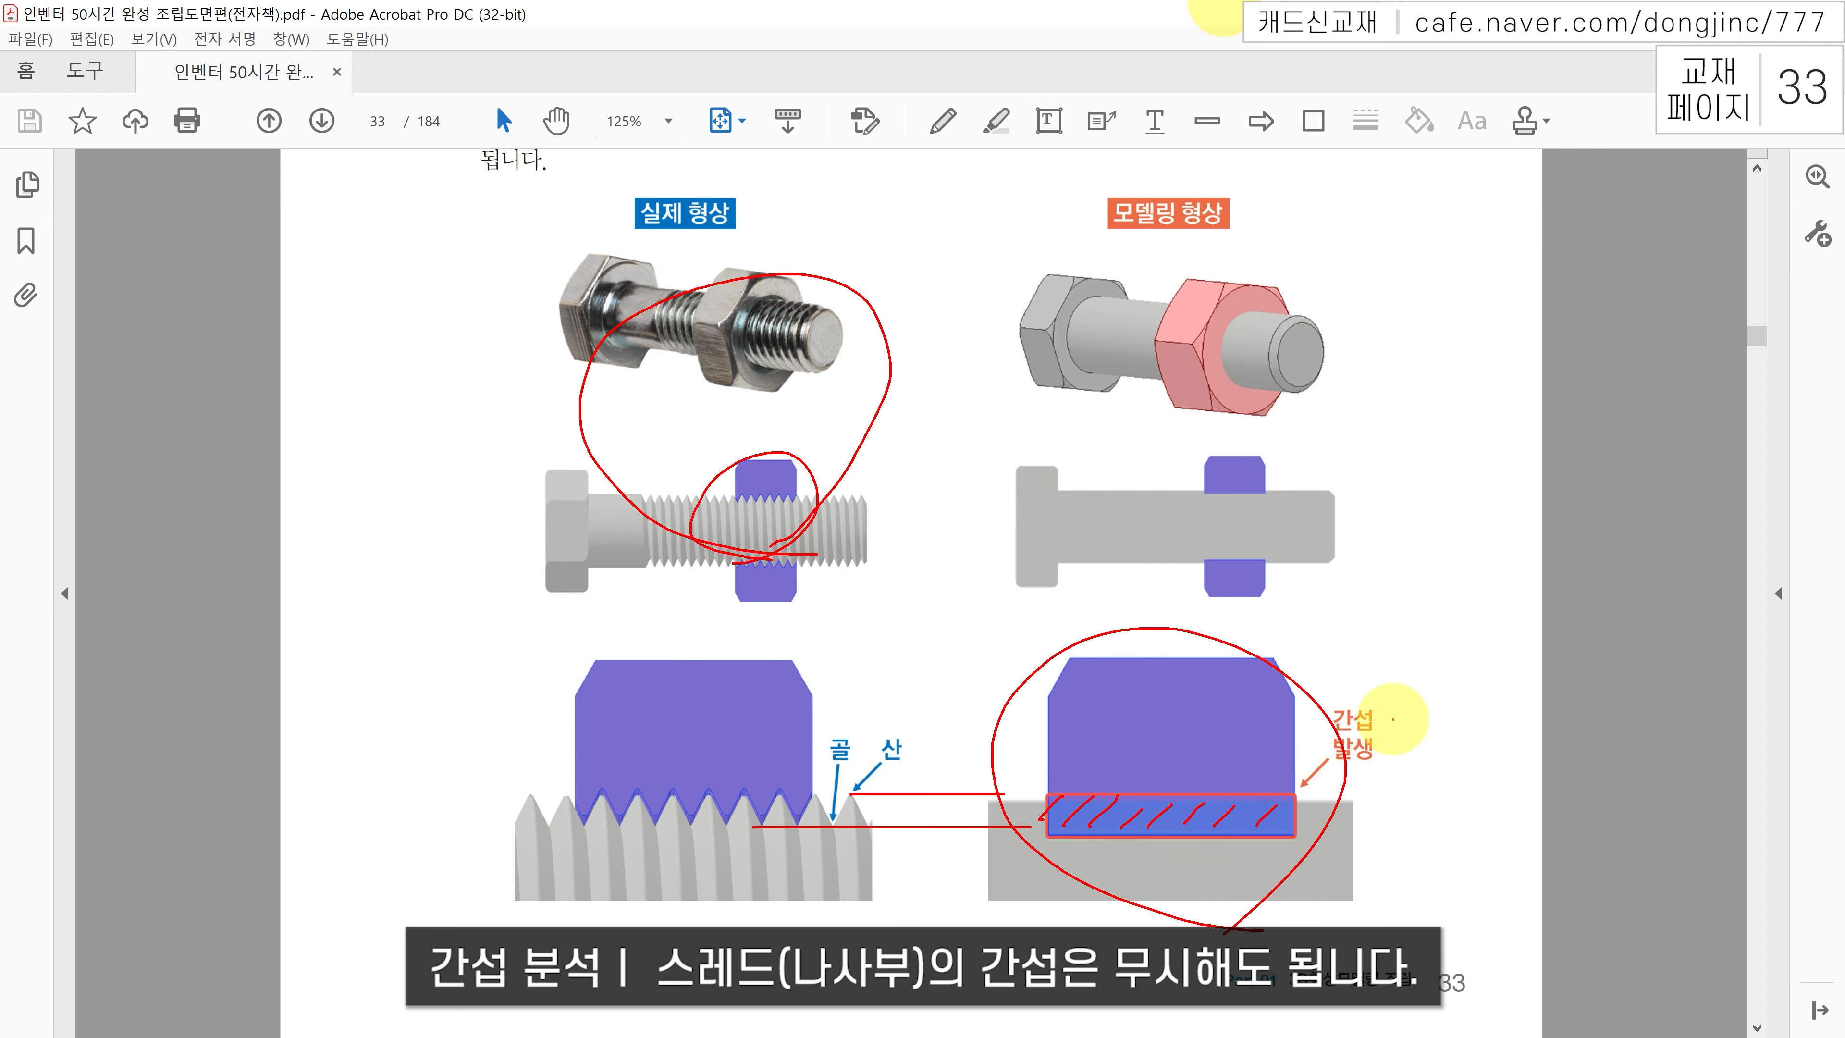
mouse_move(1389, 700)
mouse_down()
mouse_move(1330, 685)
mouse_move(1327, 725)
mouse_up()
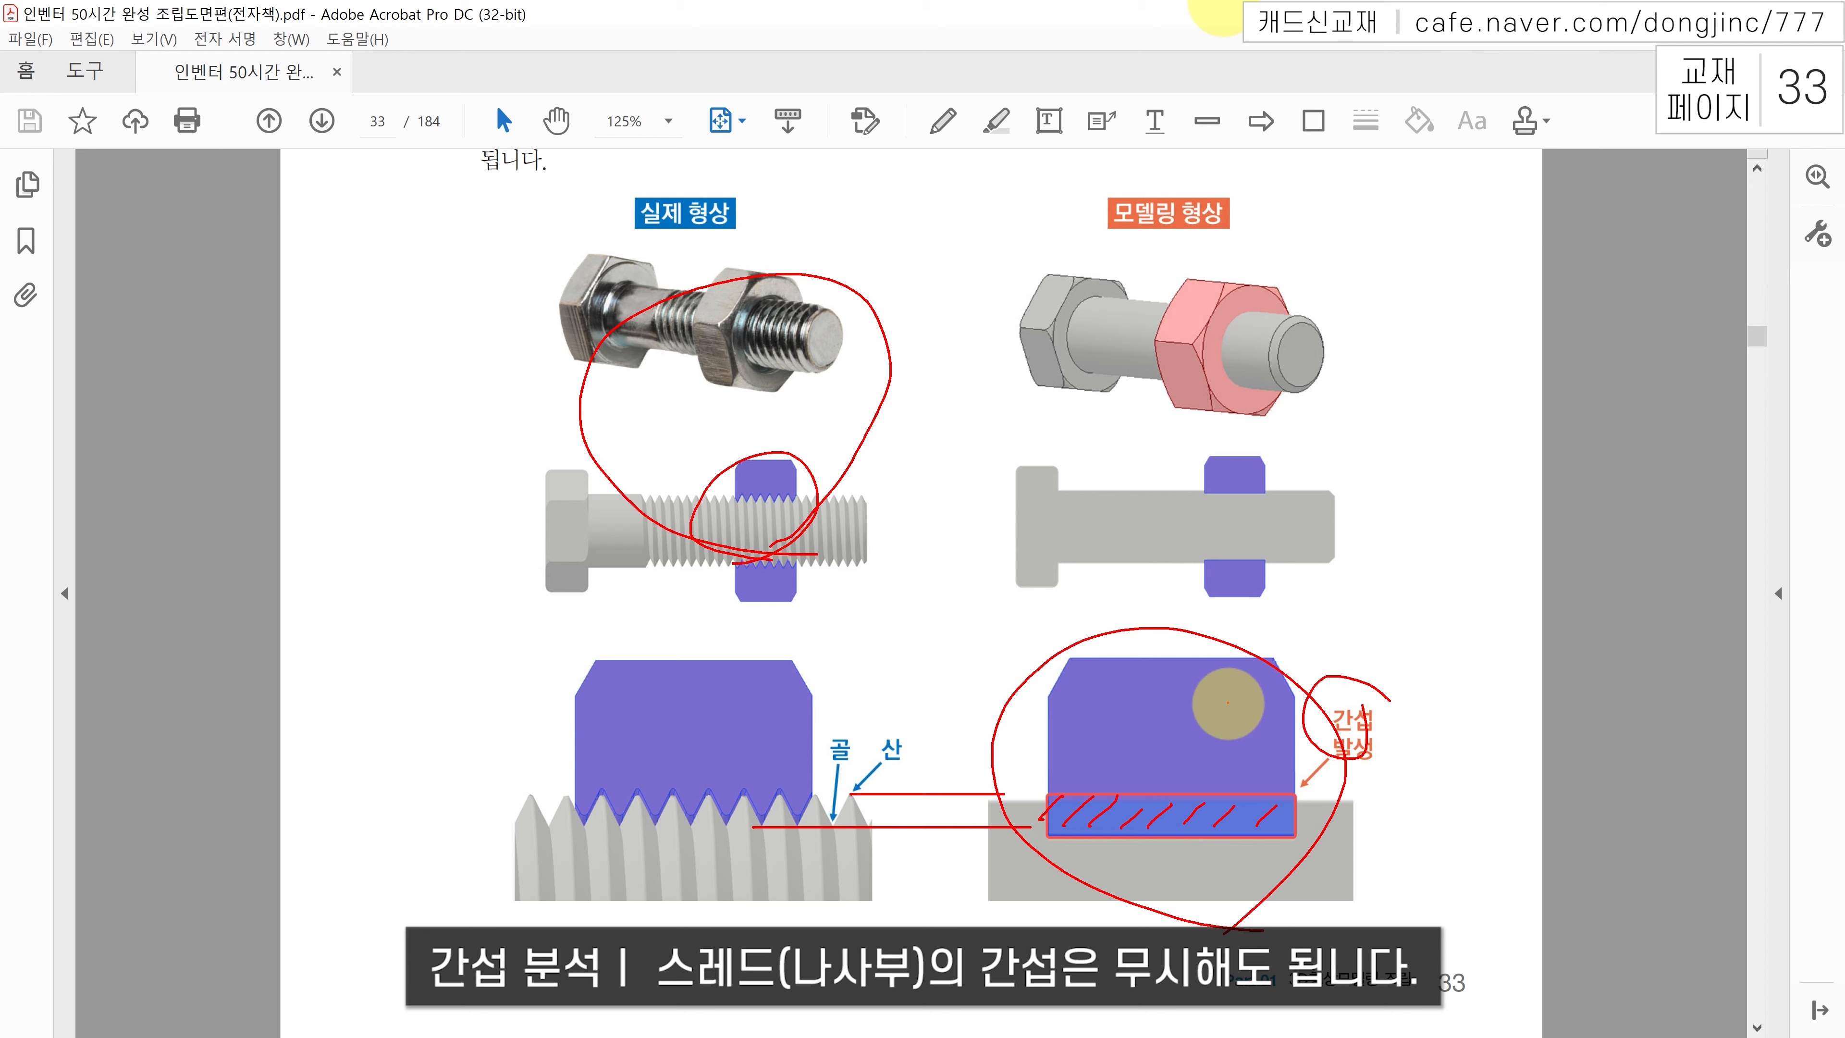
key(Escape)
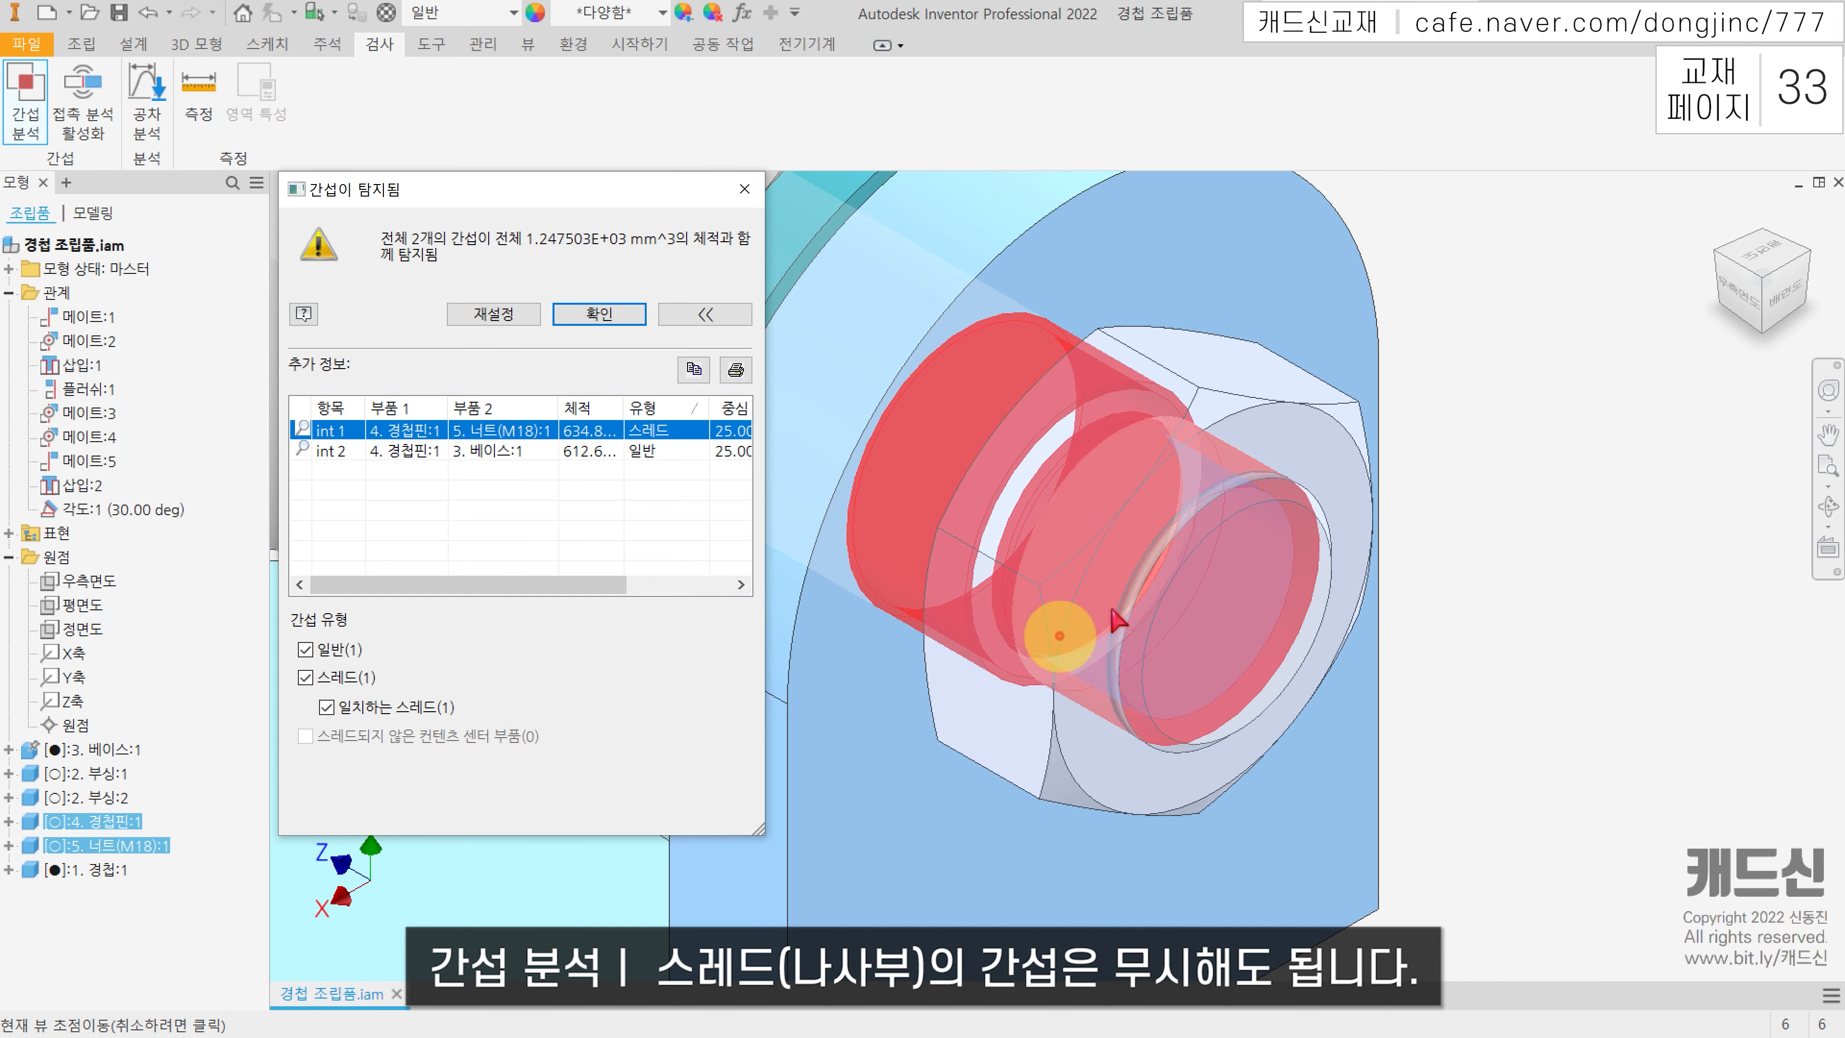
Step: Return to Inventor, highlight the pin-to-nut thread interference, exclude thread interferences from the results, and close the report
click(1569, 471)
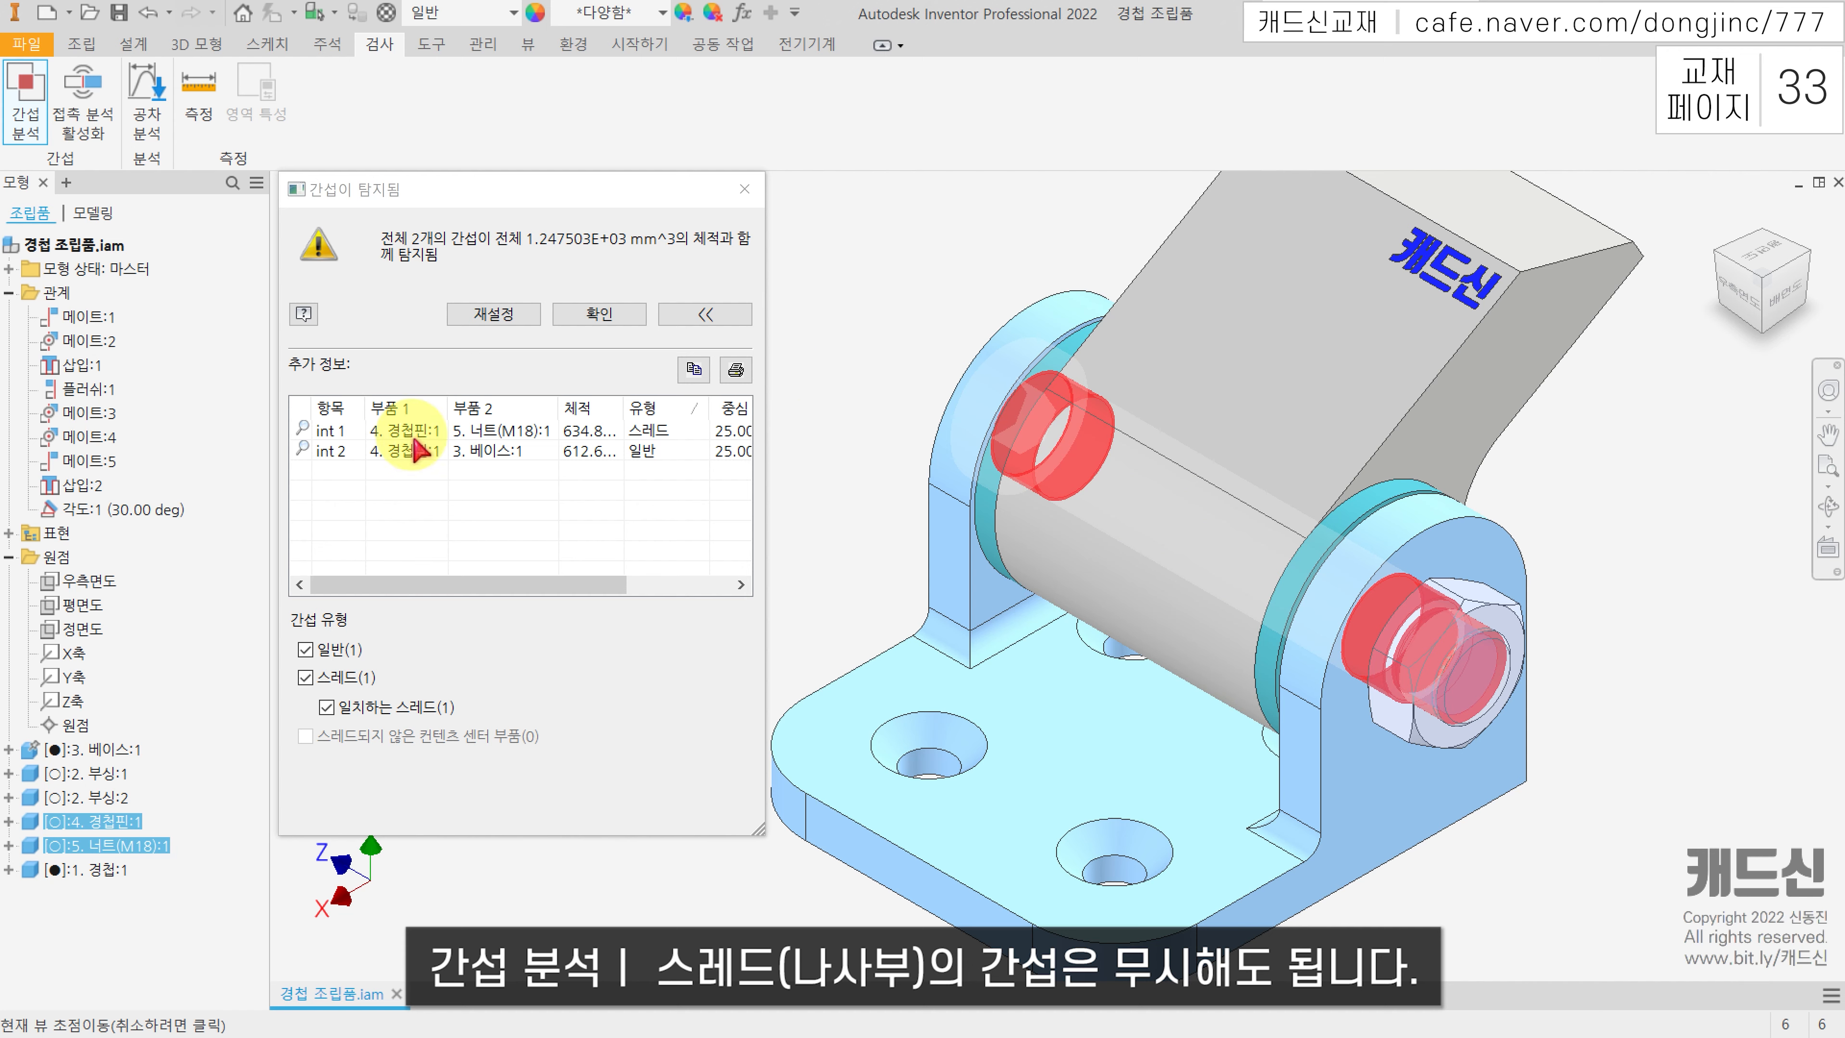
click(653, 430)
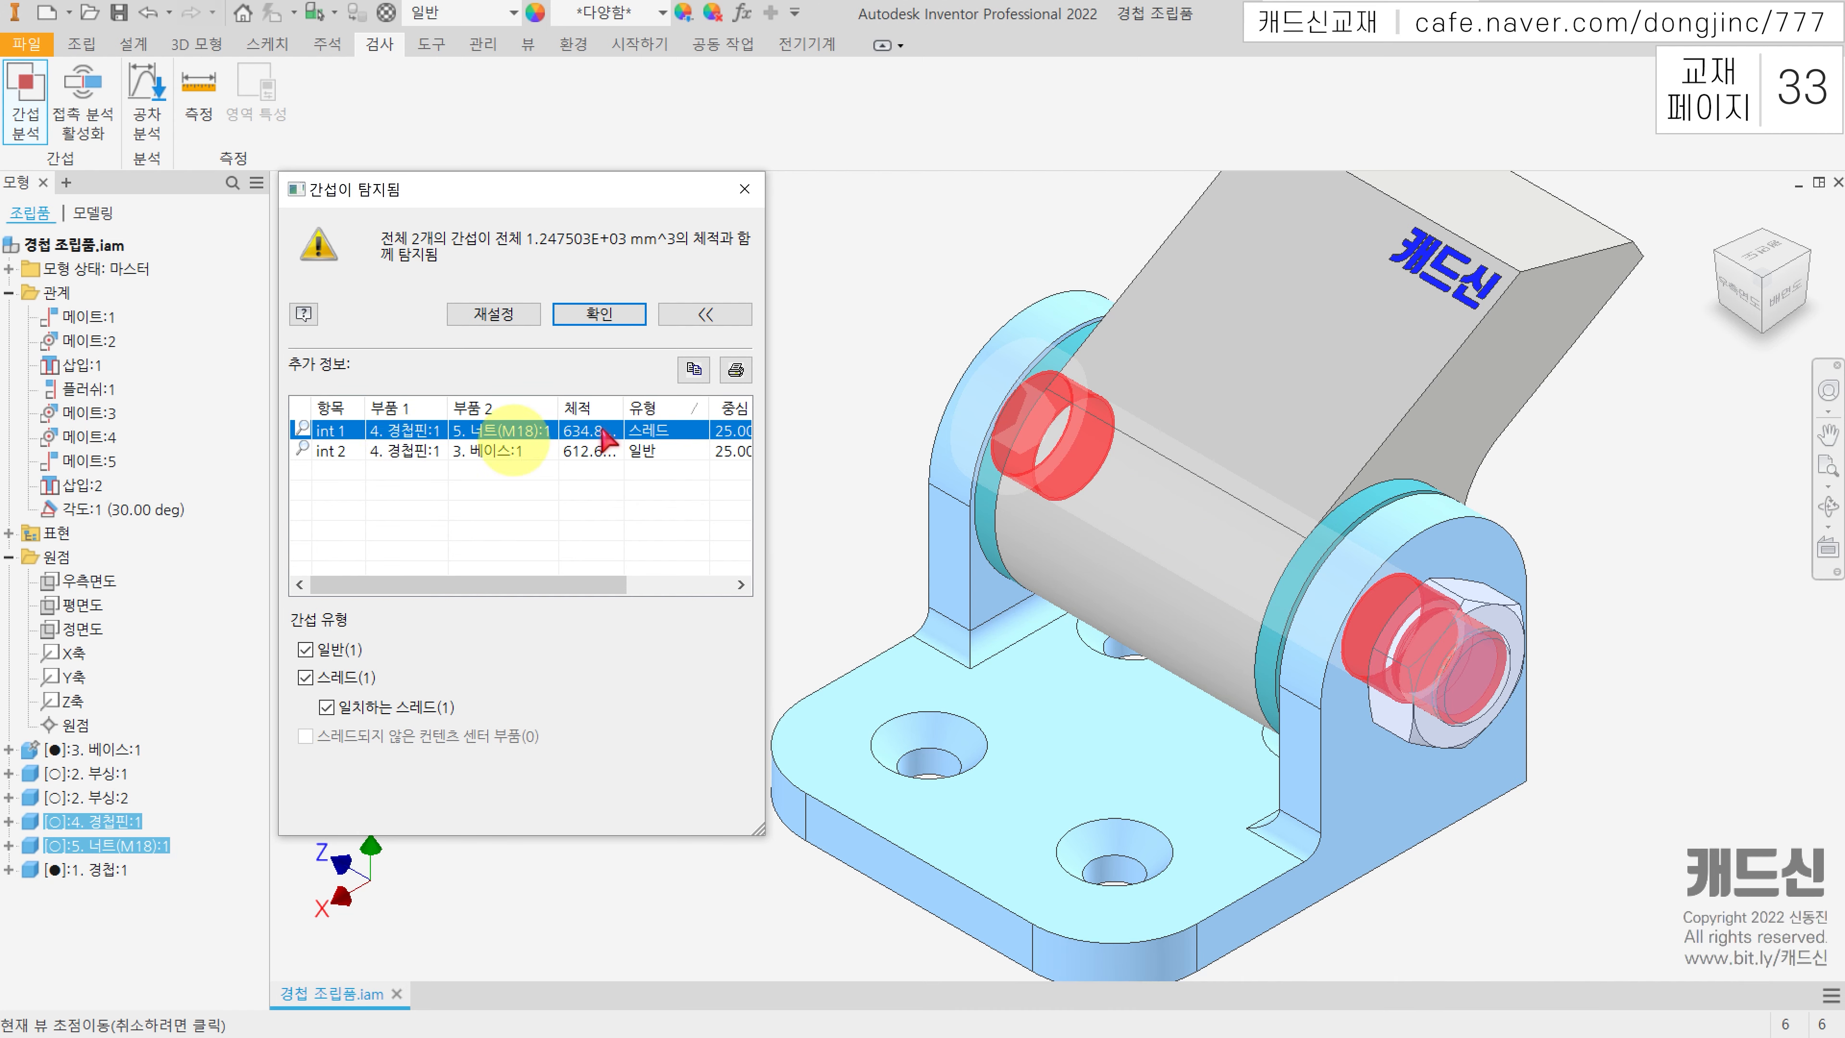
click(315, 676)
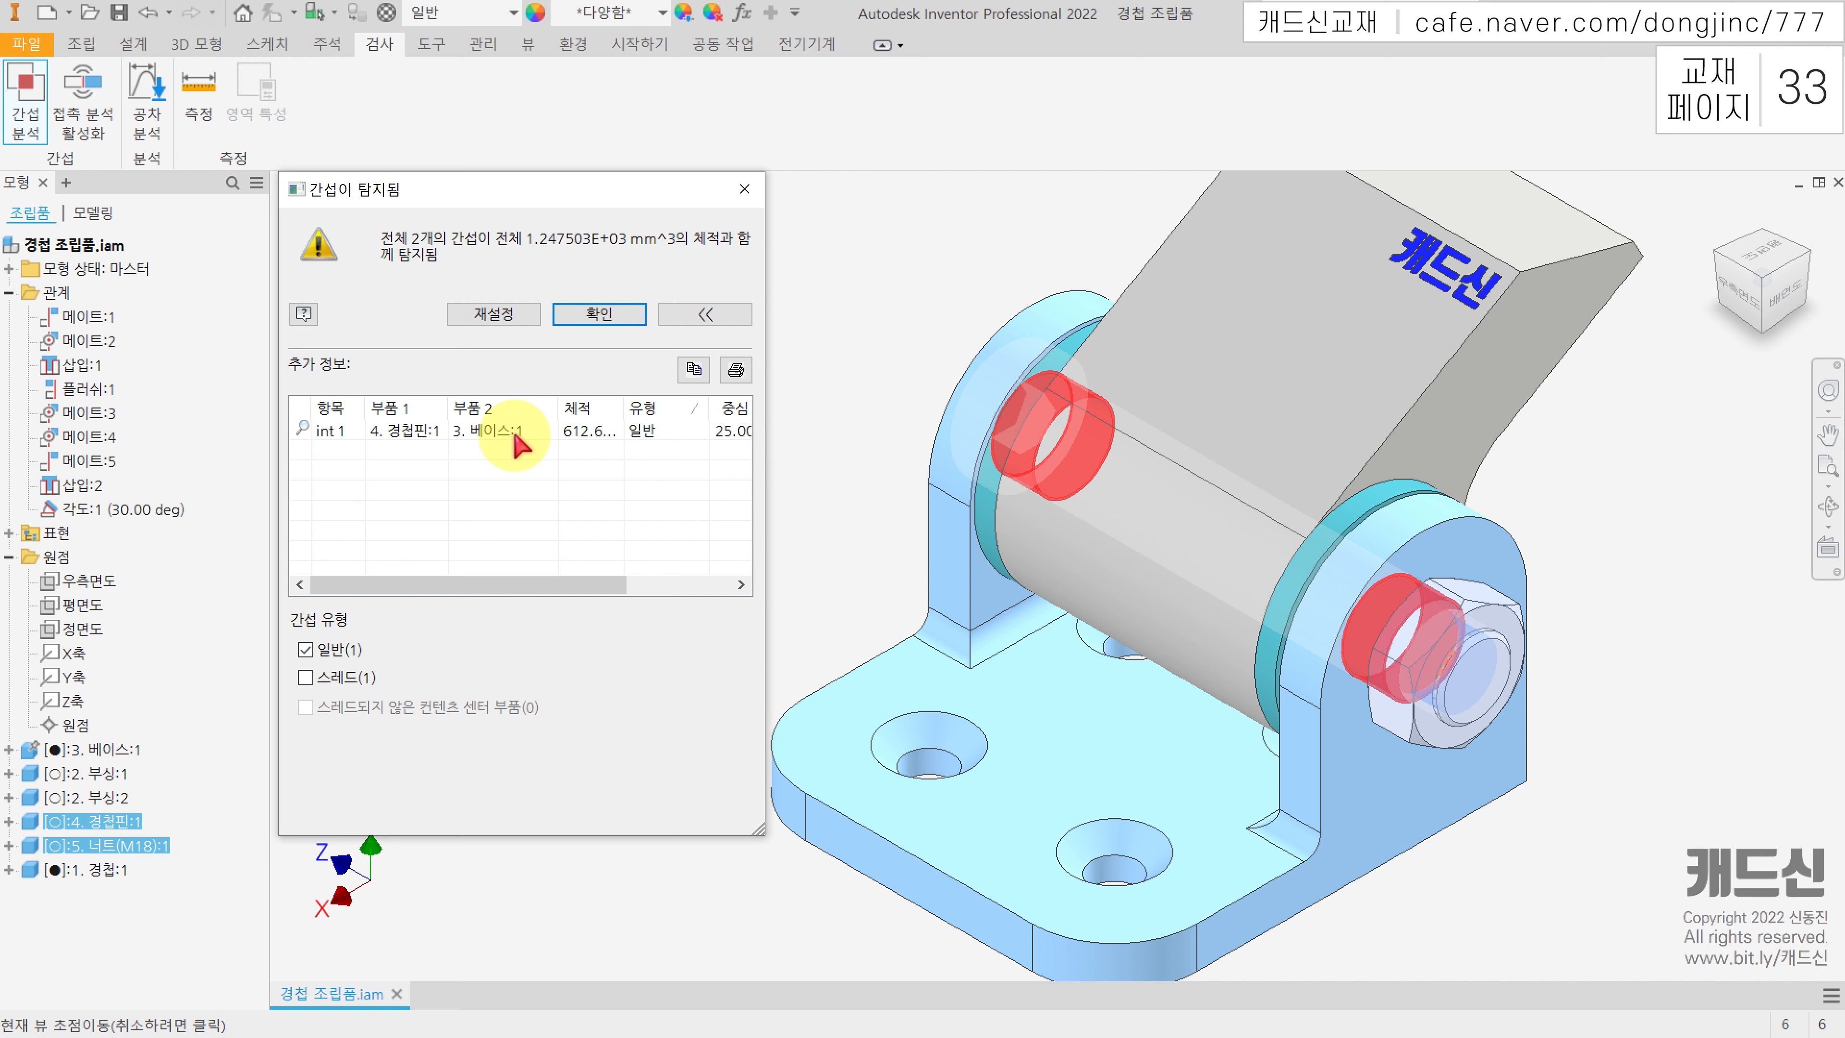
click(607, 462)
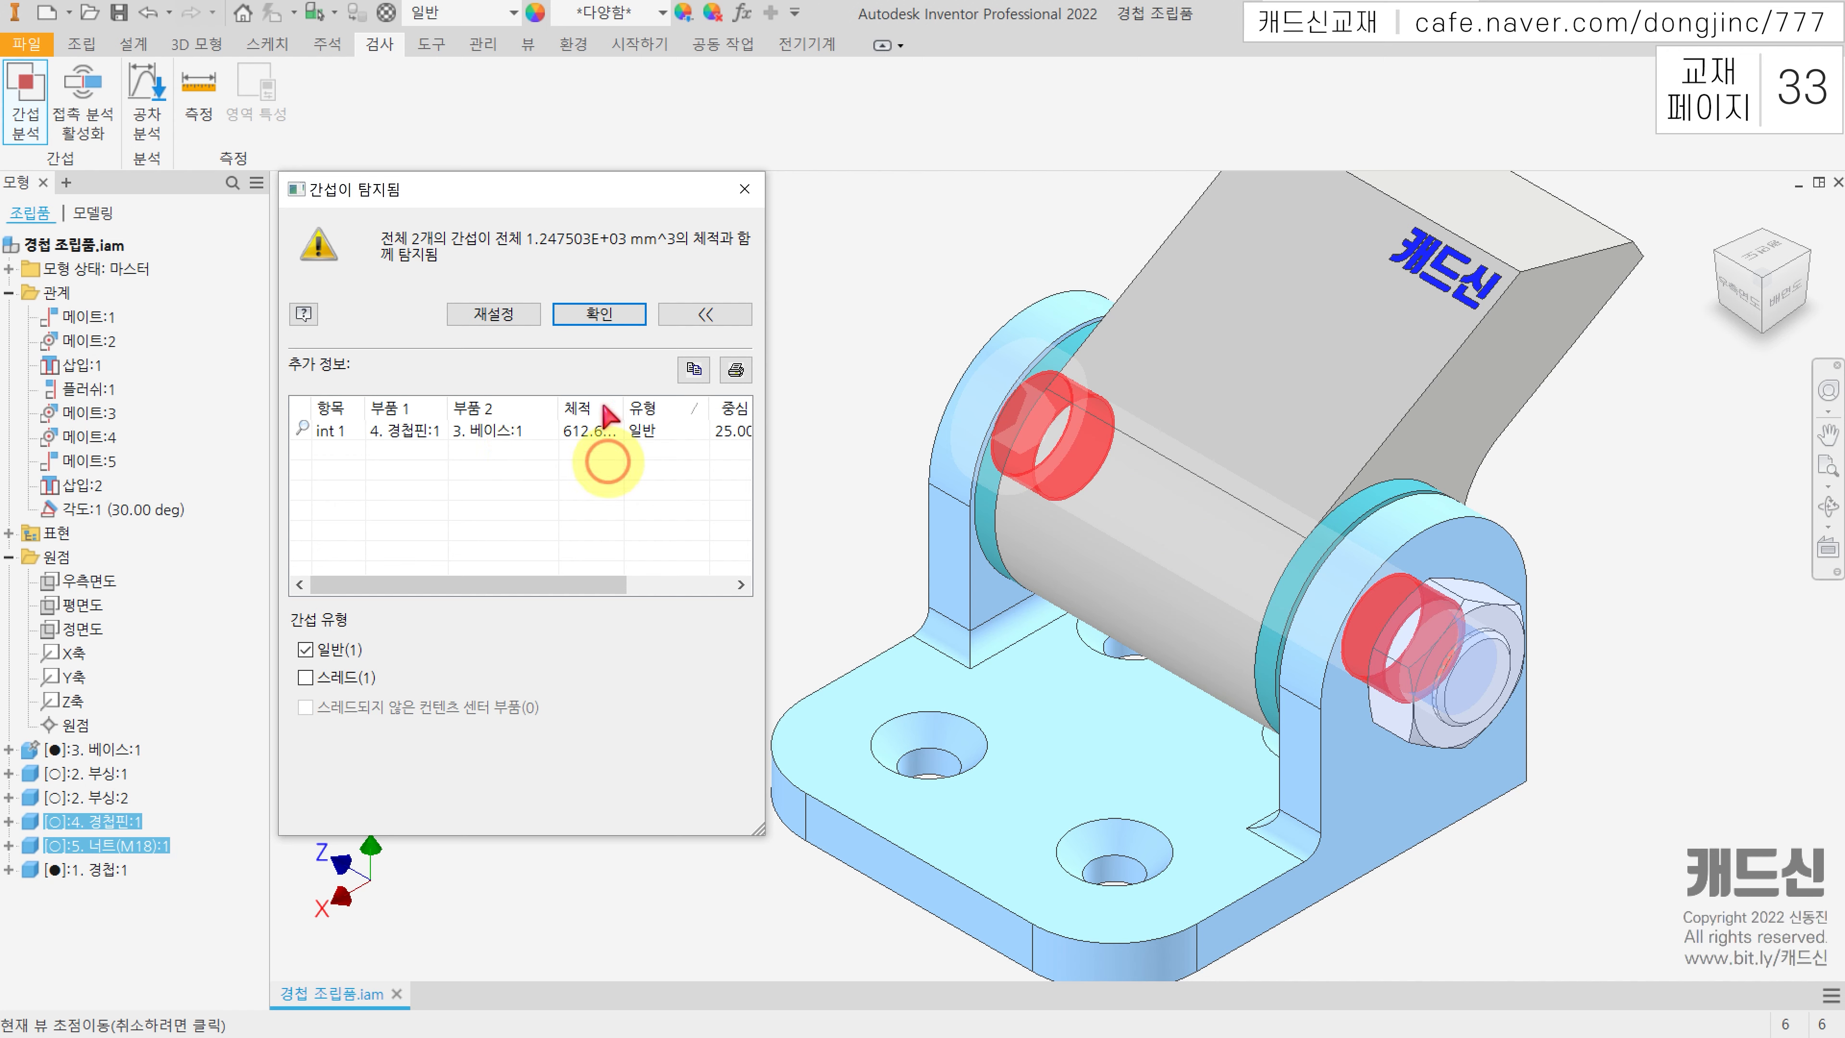
click(608, 316)
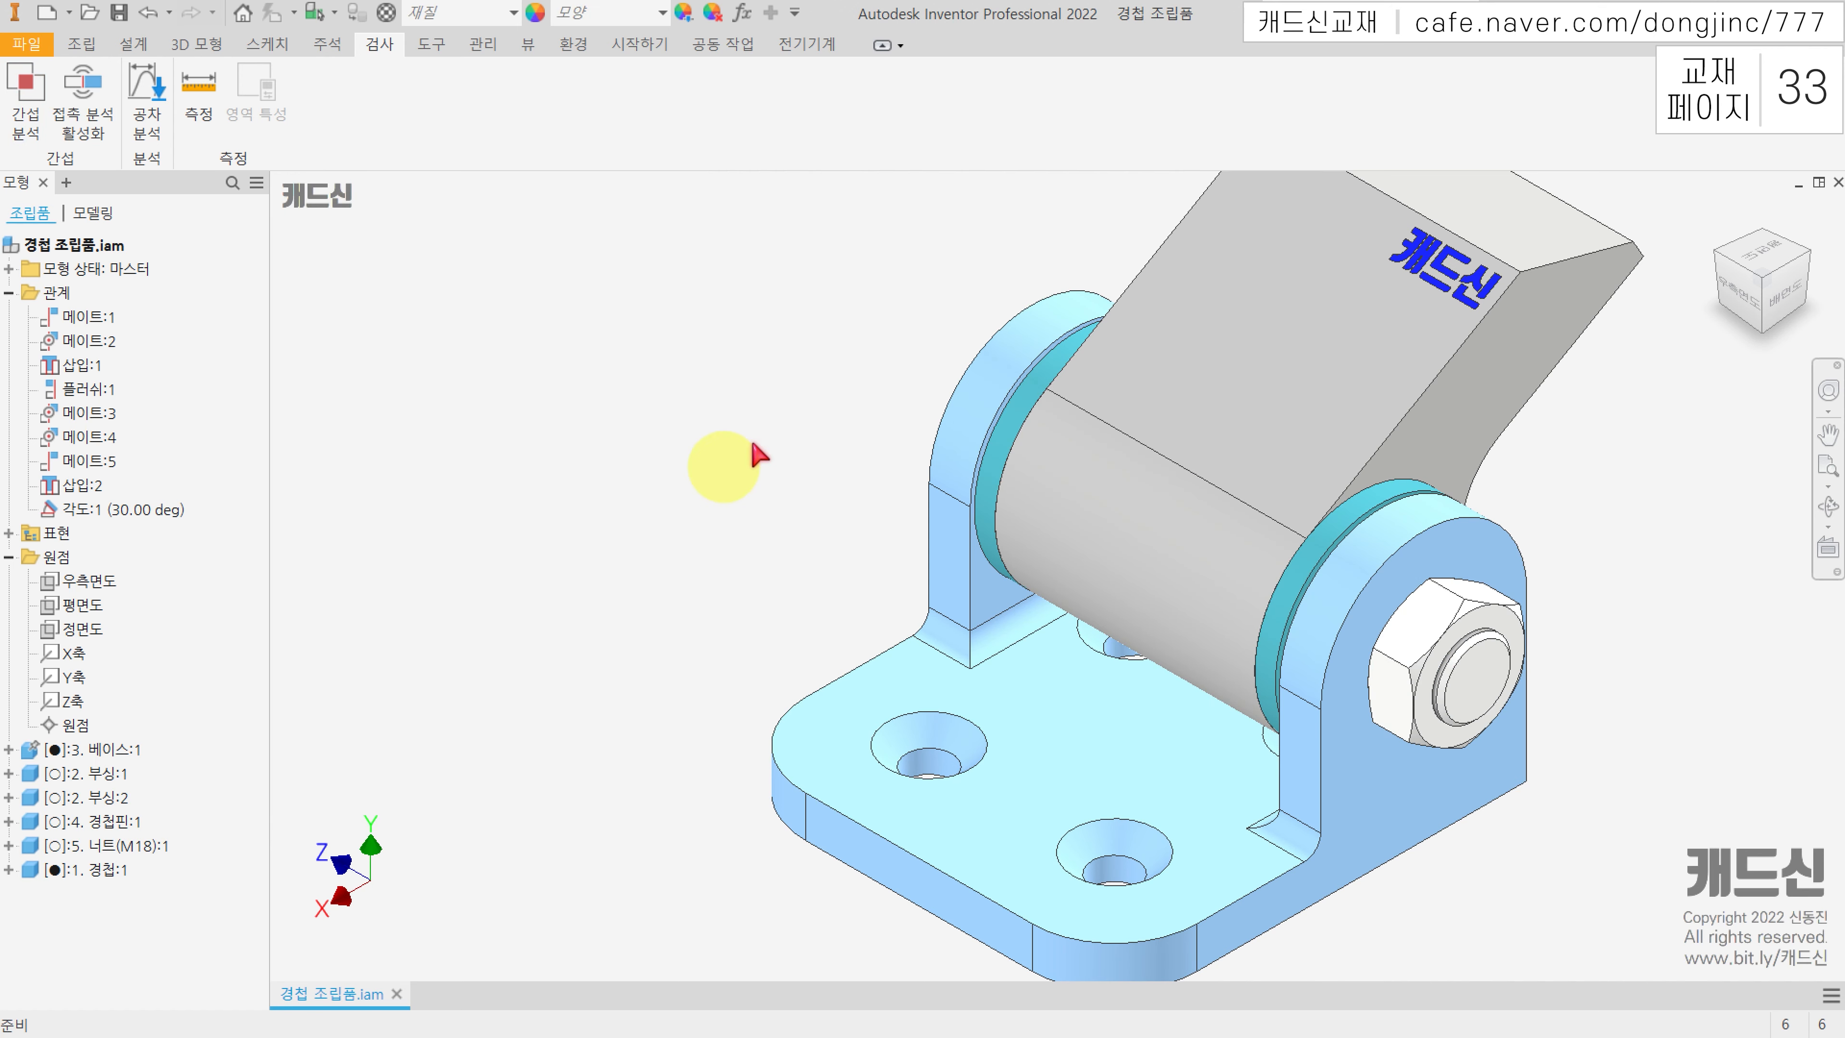
Step: Cut the assembly along the hinge pin with a half section view offset -26.75 mm from the base flange's narrow side face
click(1719, 216)
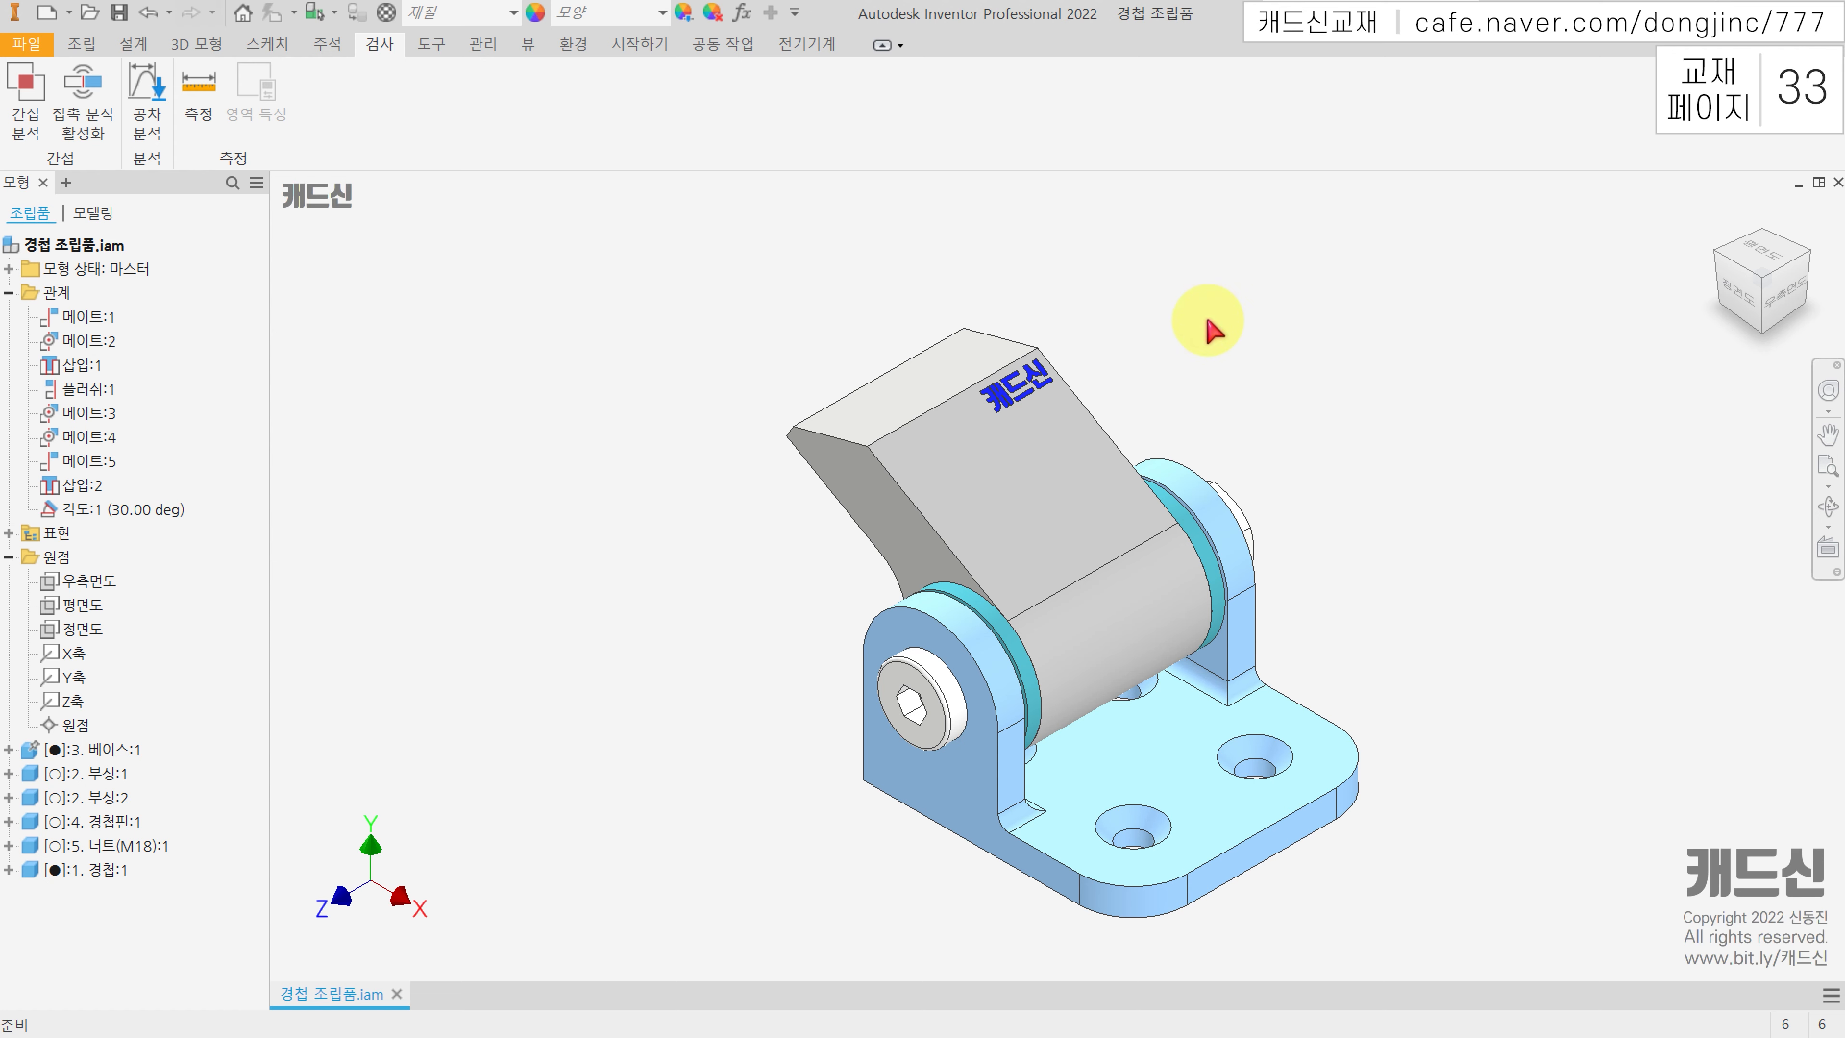
click(529, 45)
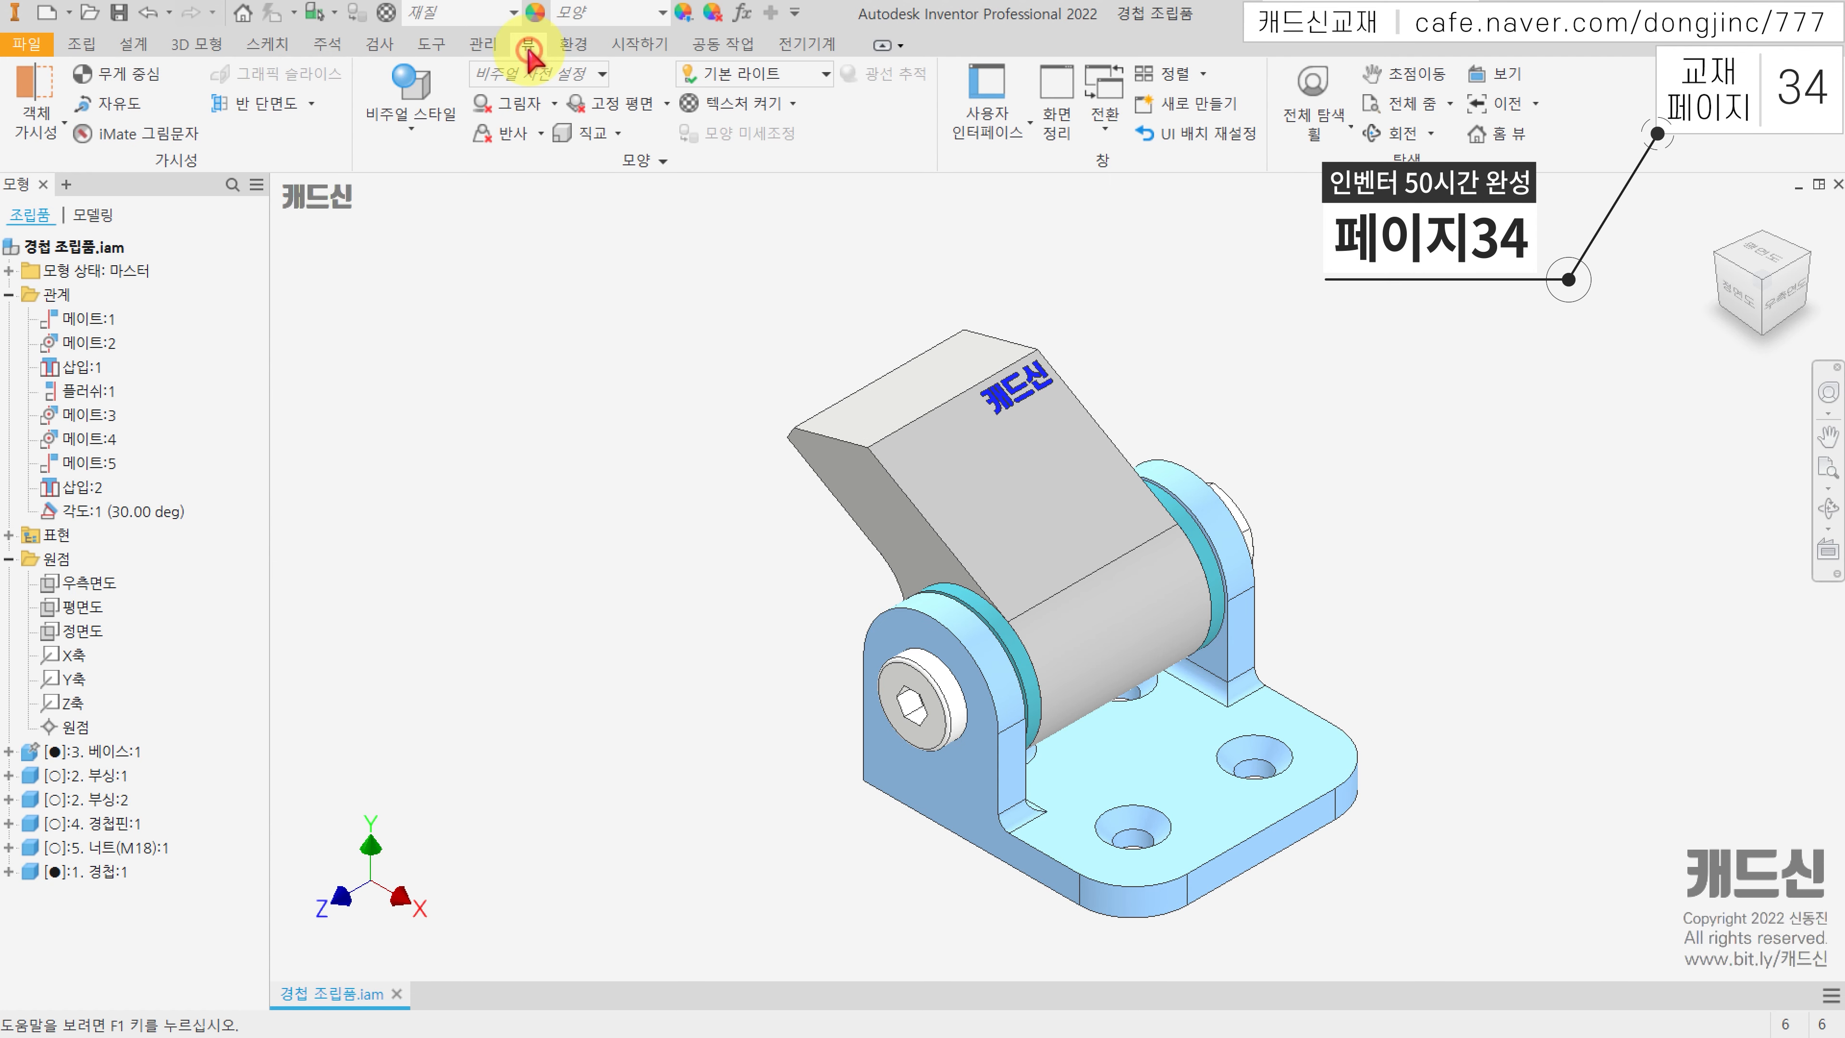
click(311, 104)
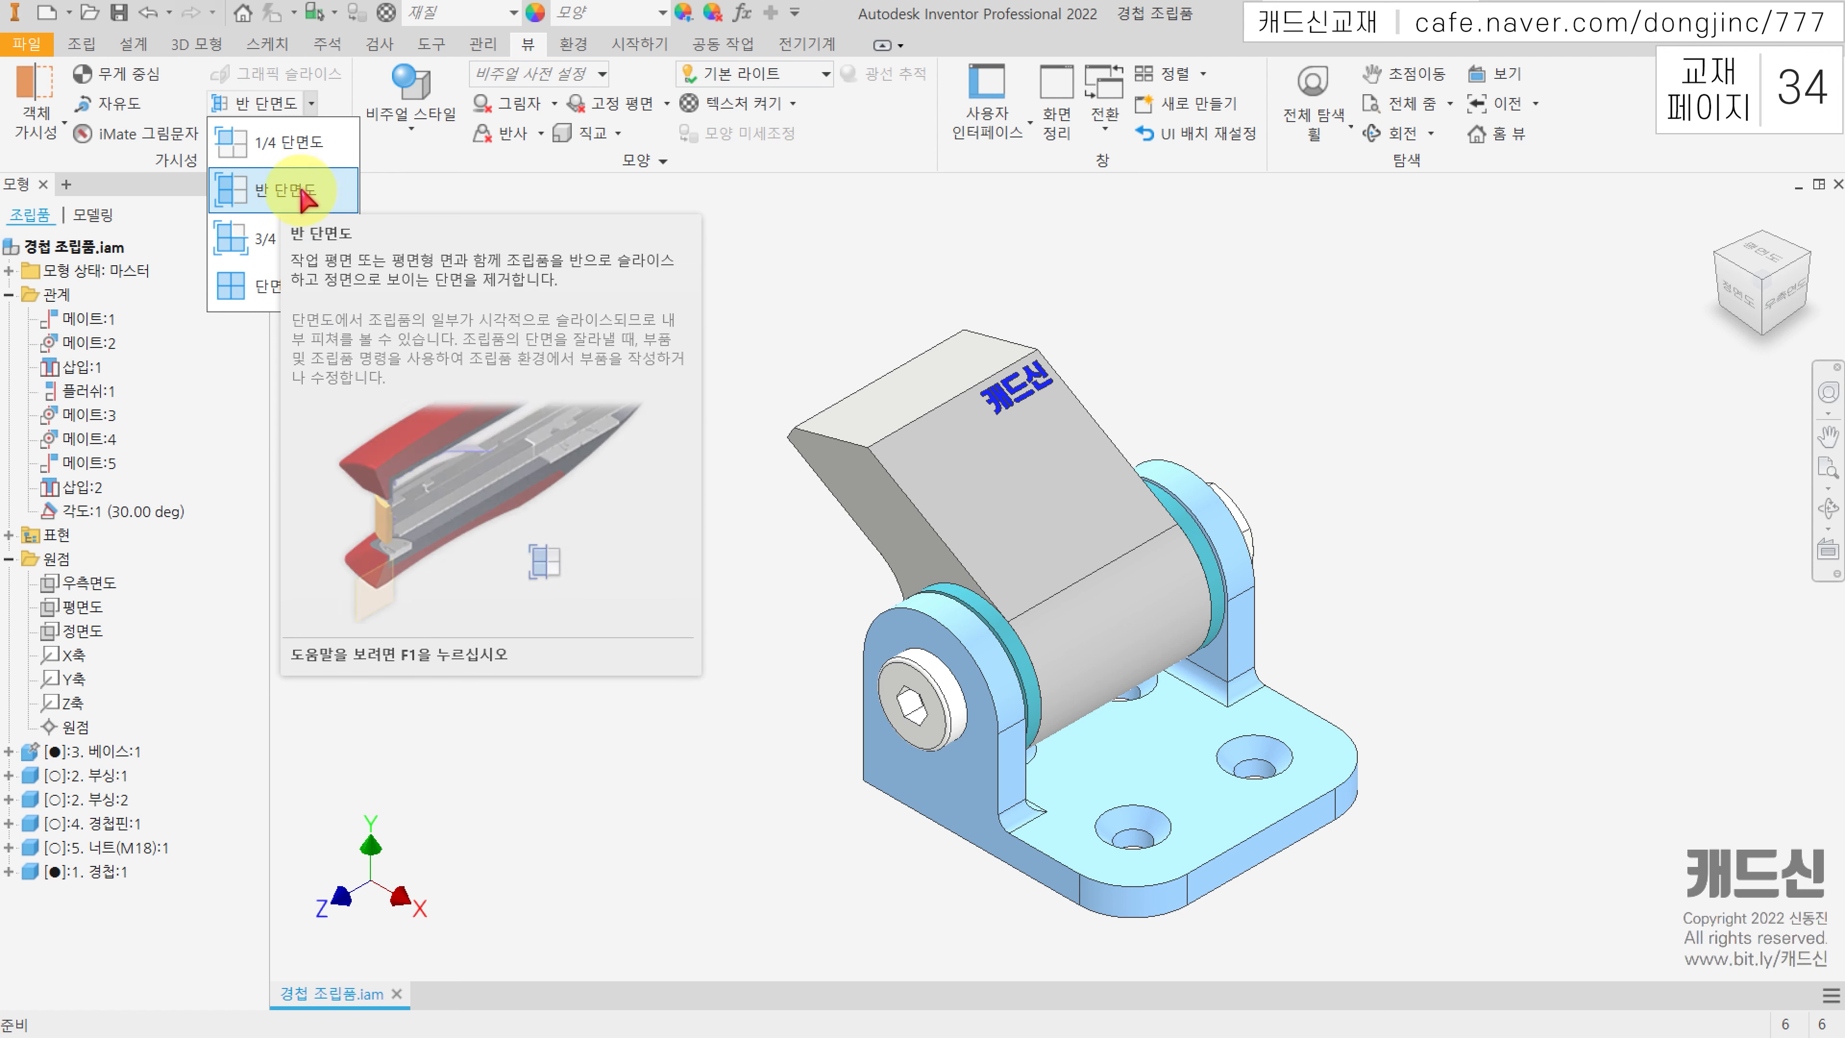
click(318, 202)
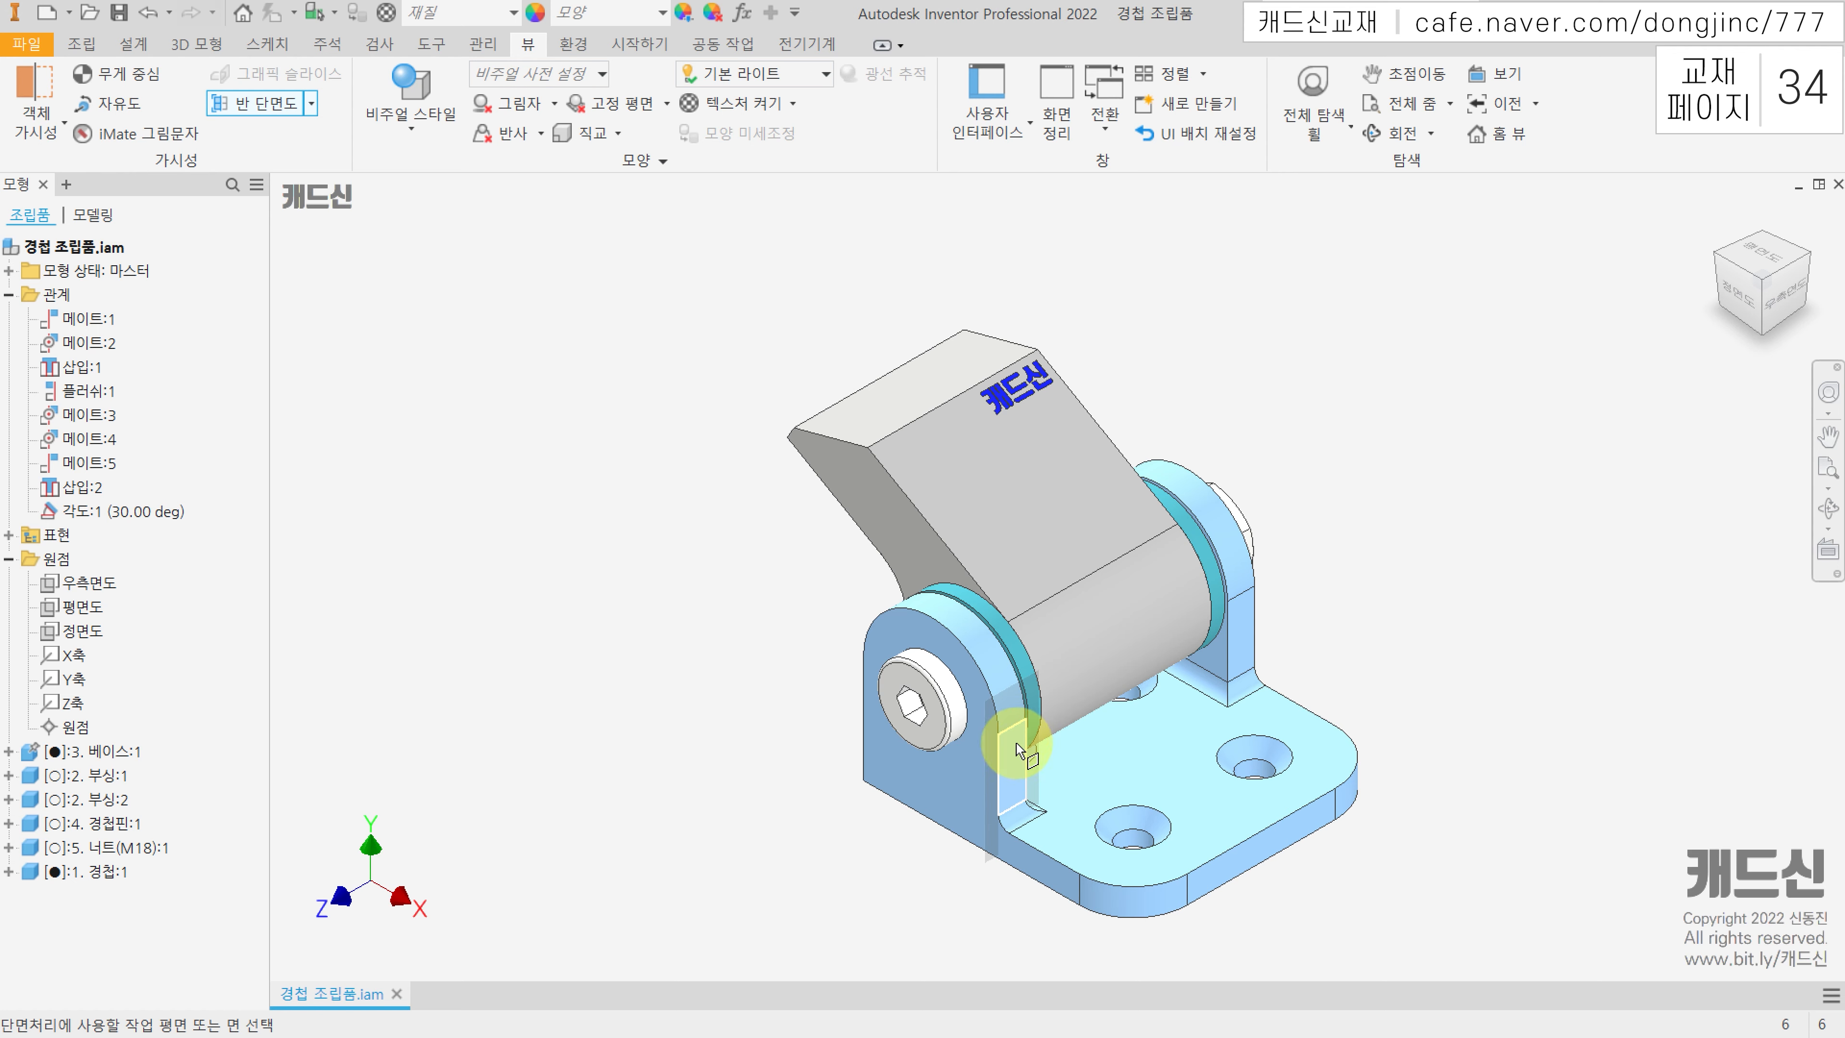
drag(1016, 743, 979, 726)
drag(974, 731, 956, 722)
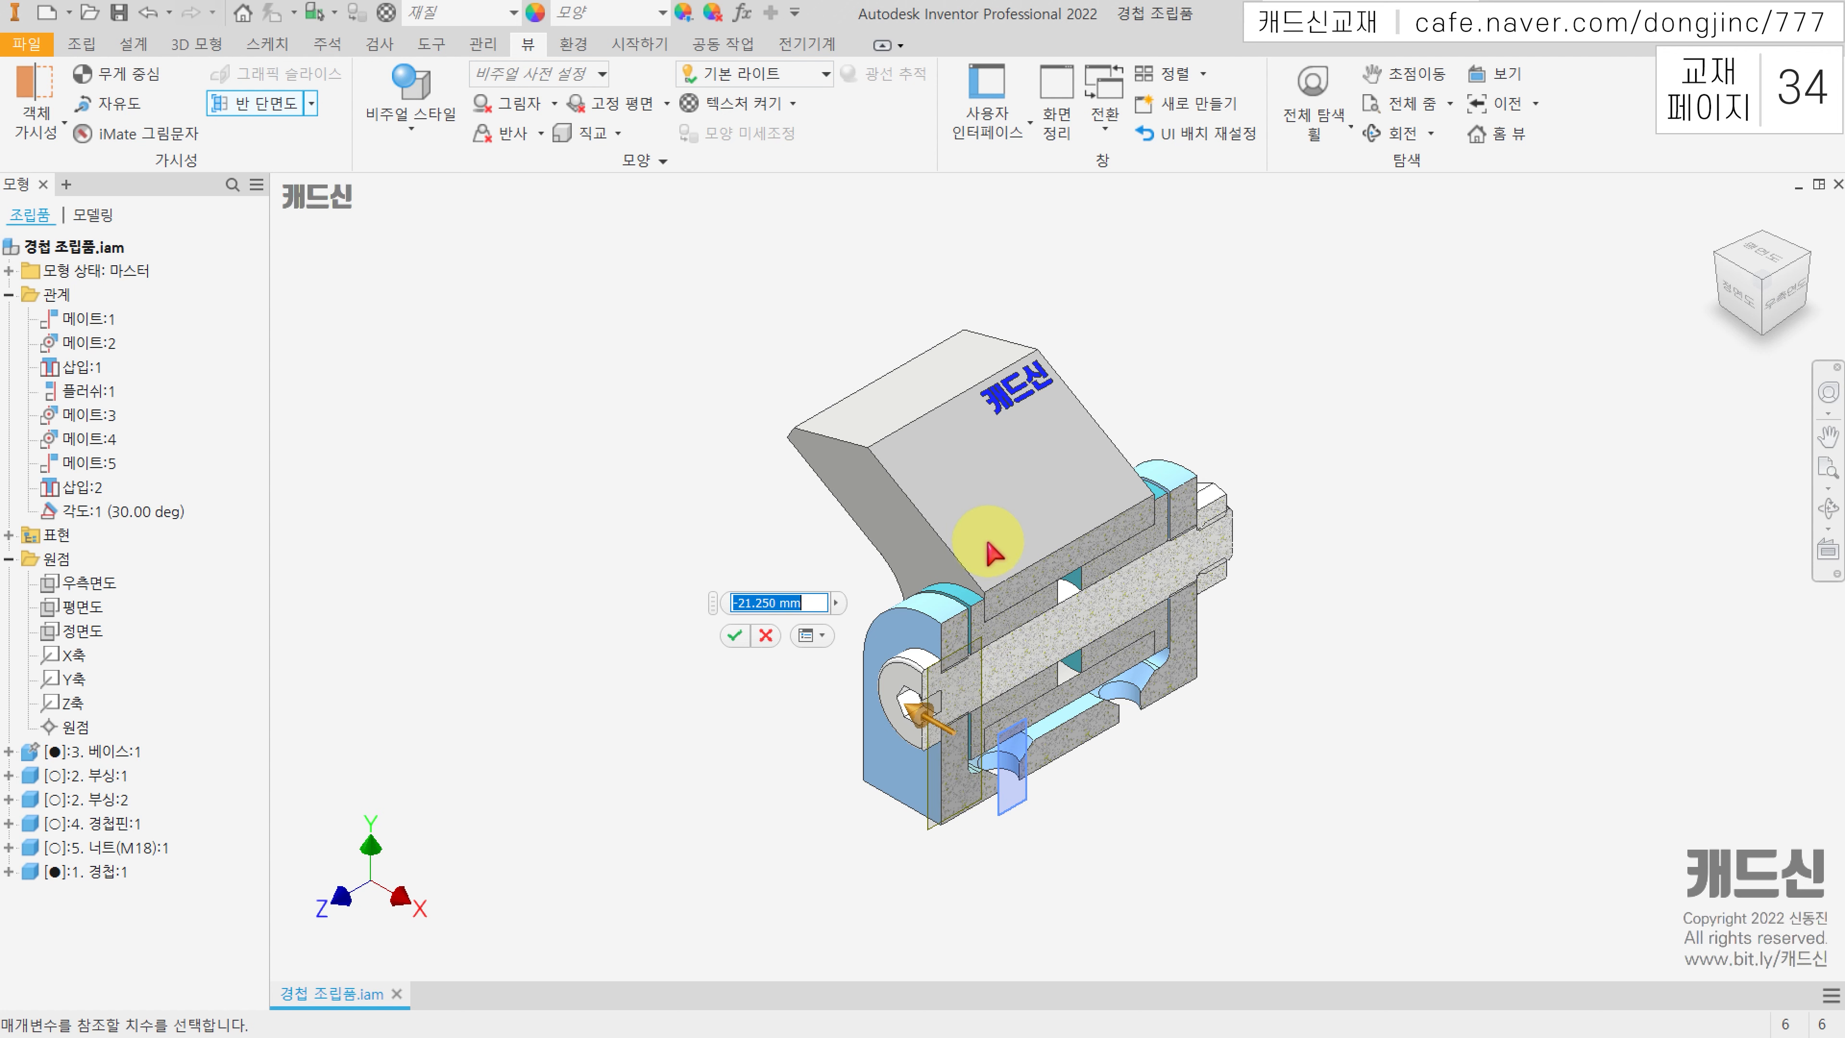
scroll(922, 737, down, 3)
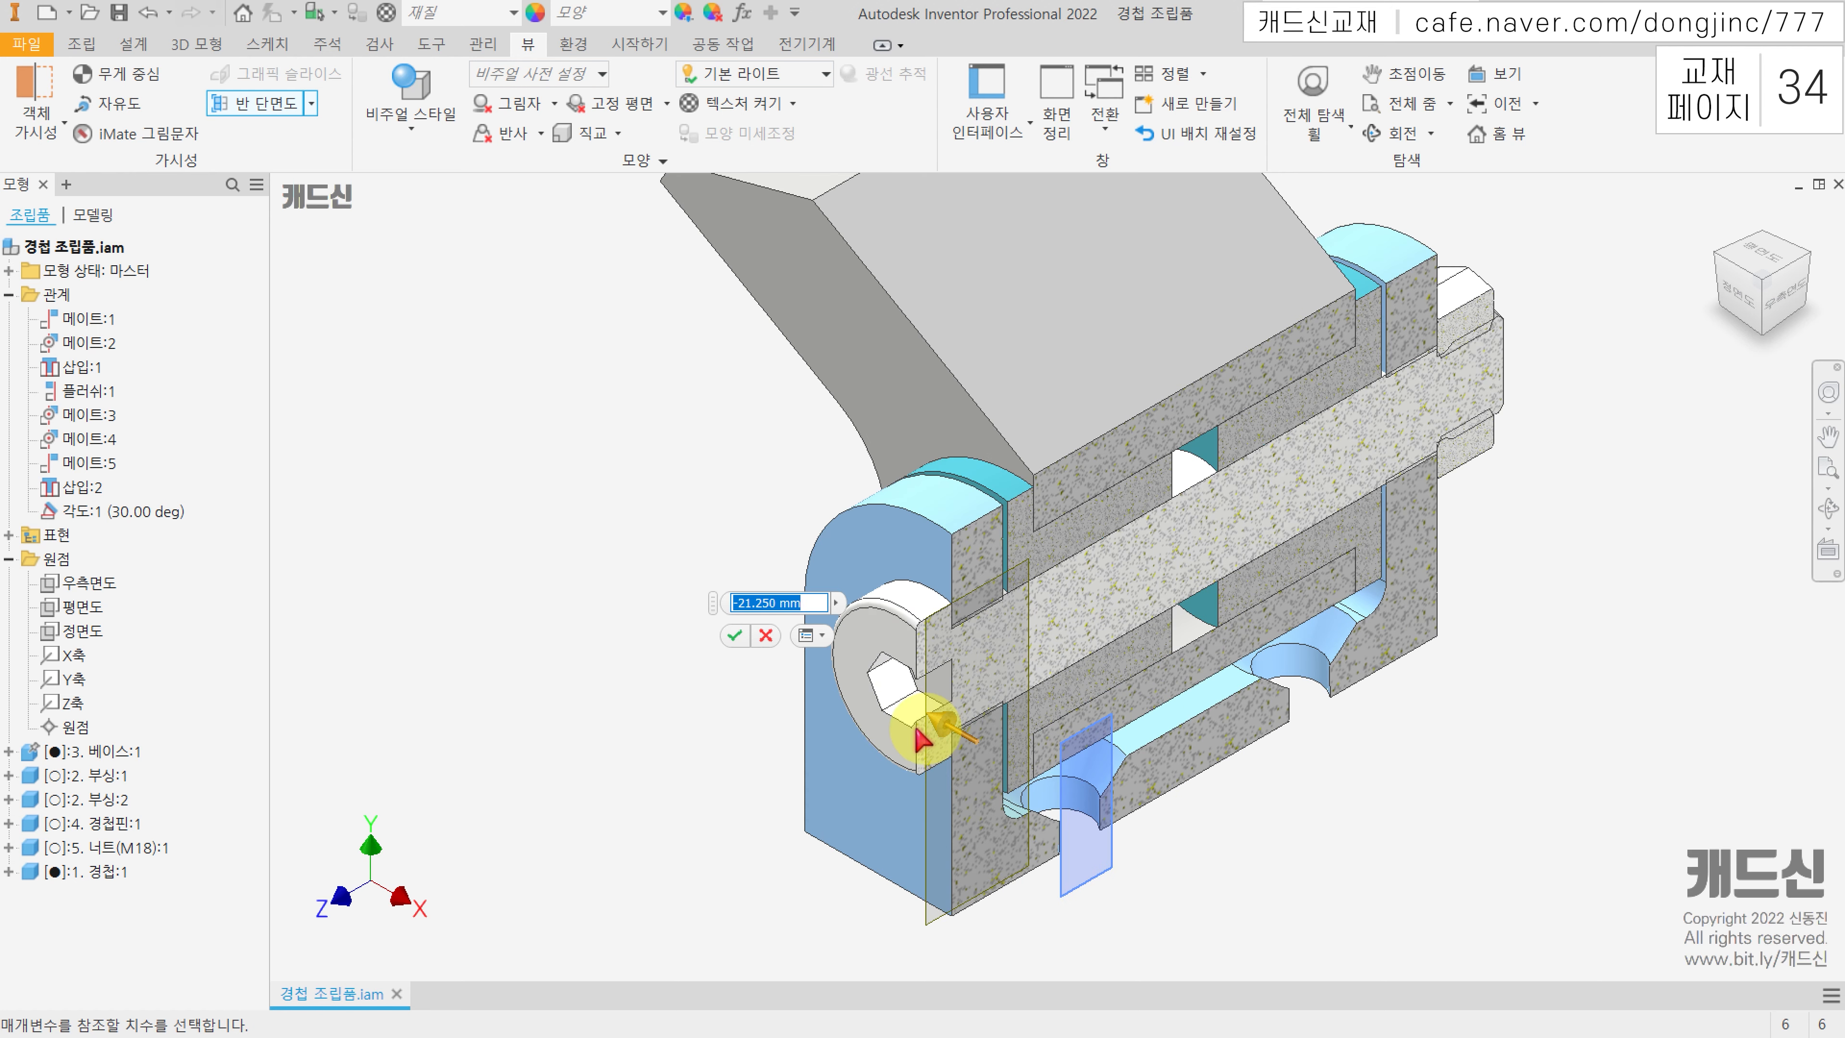
drag(942, 727, 912, 708)
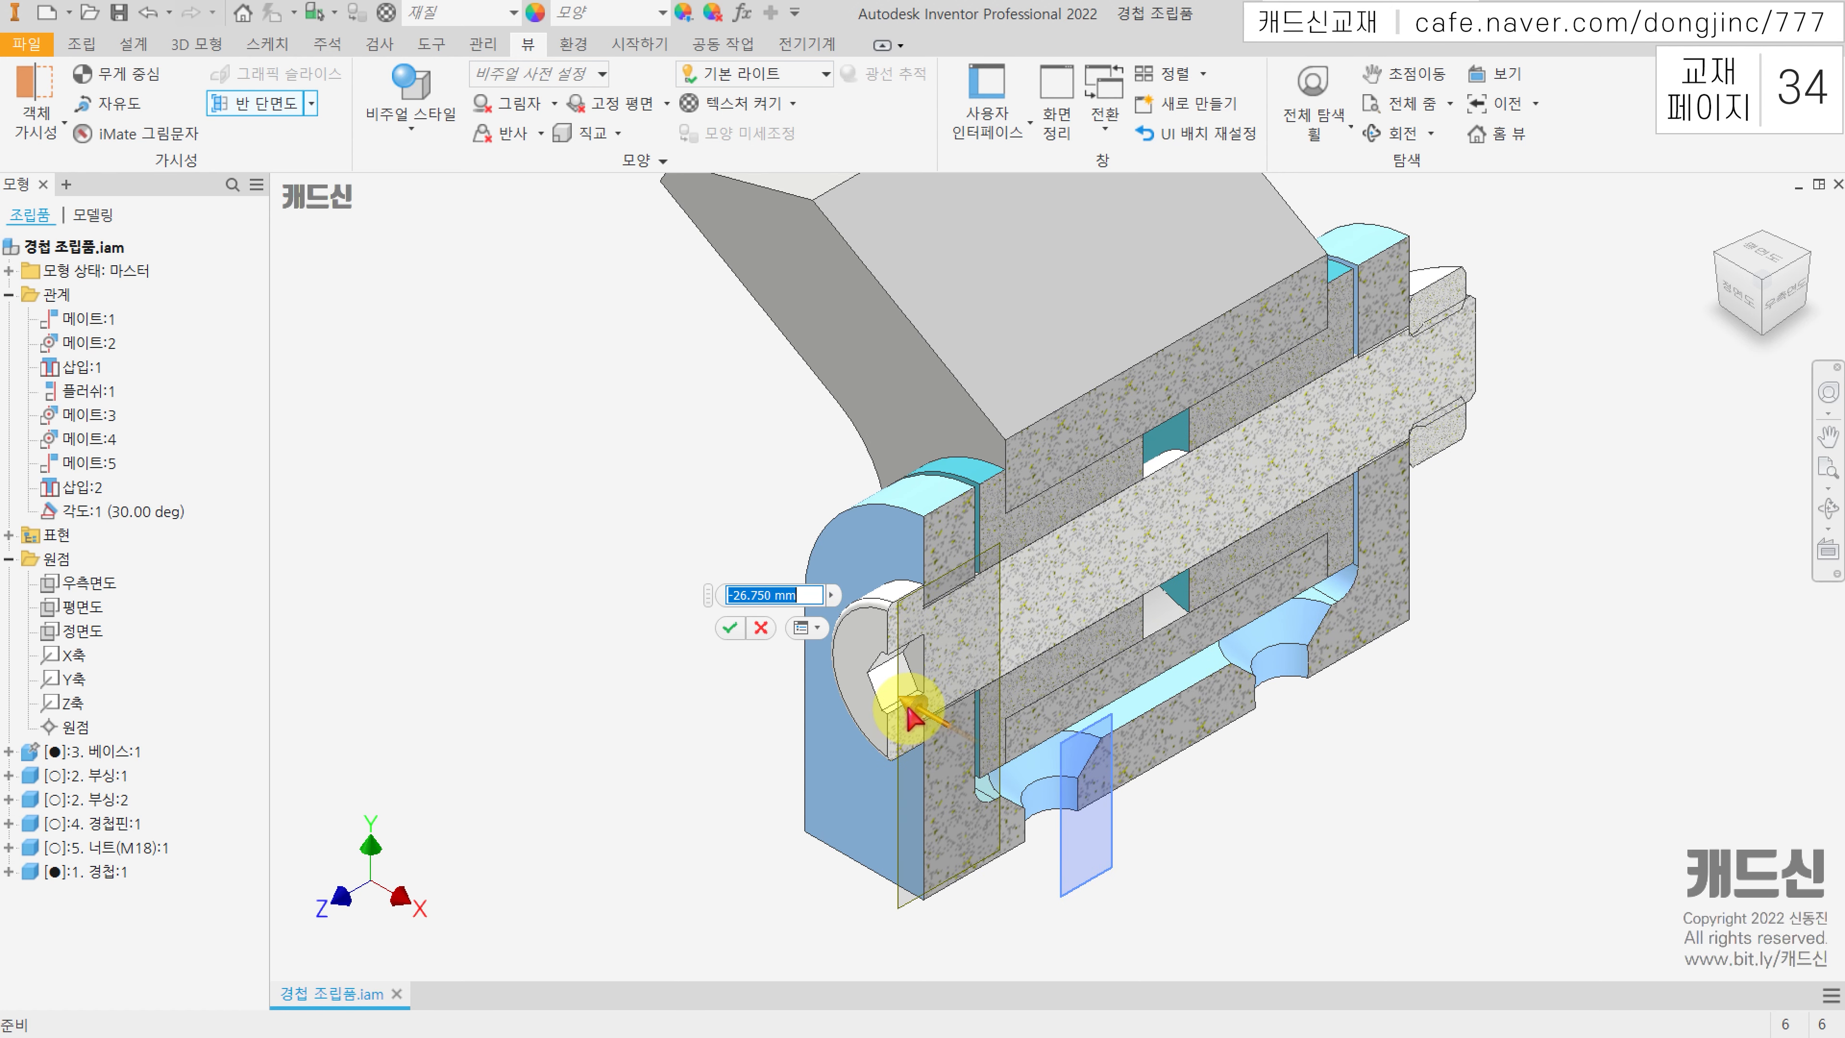
click(735, 629)
scroll(745, 480, down, 3)
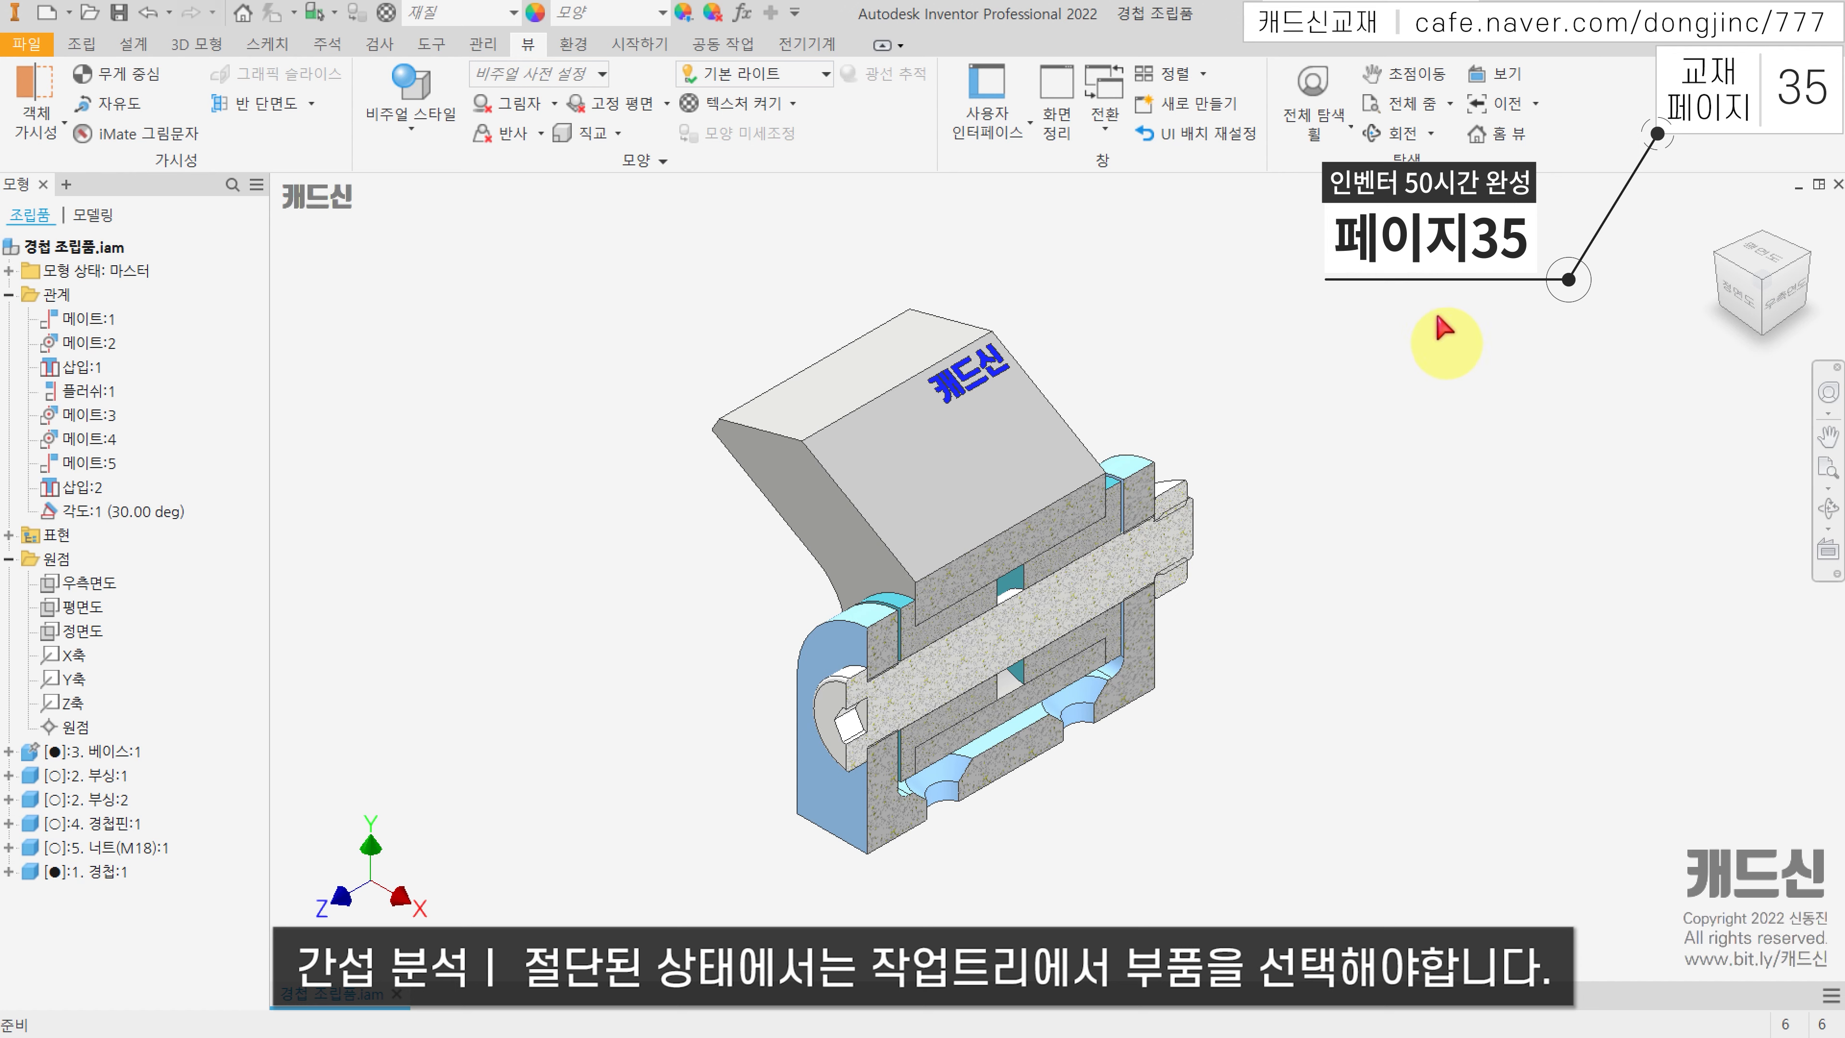
Step: Try to select all components of the sectioned assembly with a selection window in the model
drag(1396, 226, 589, 943)
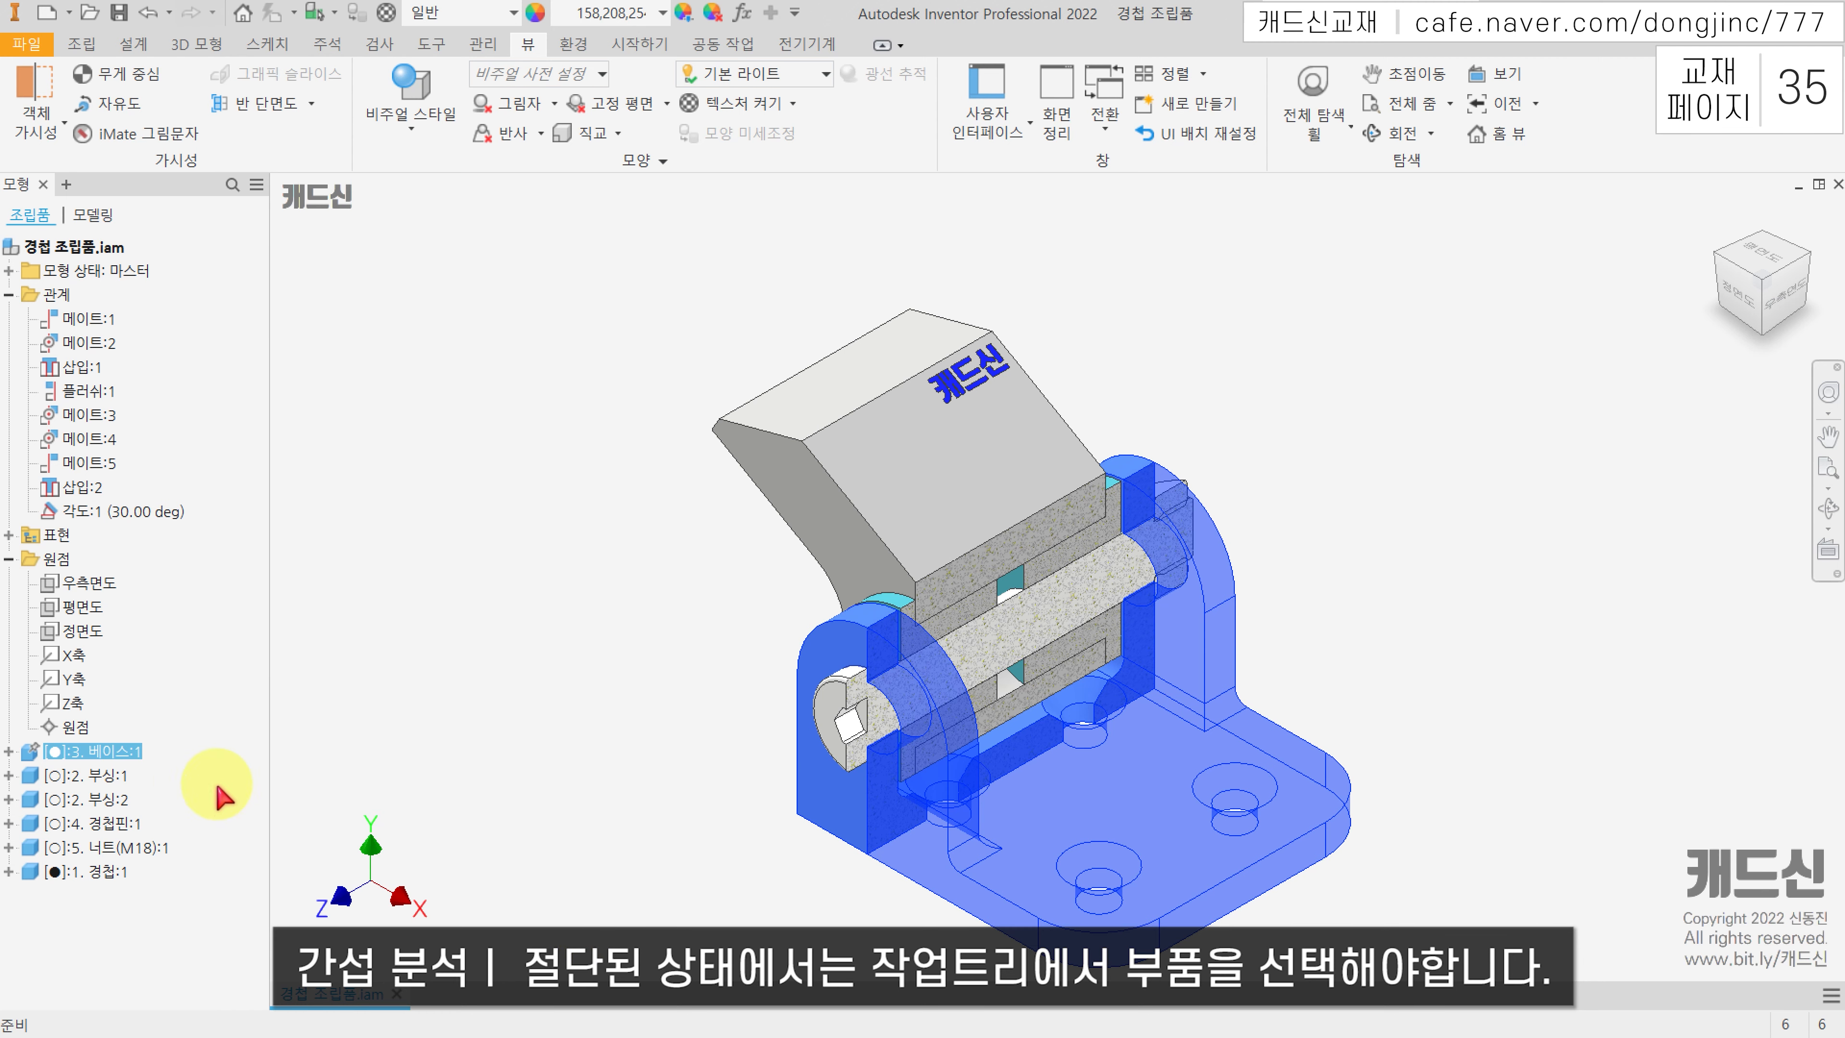
click(111, 756)
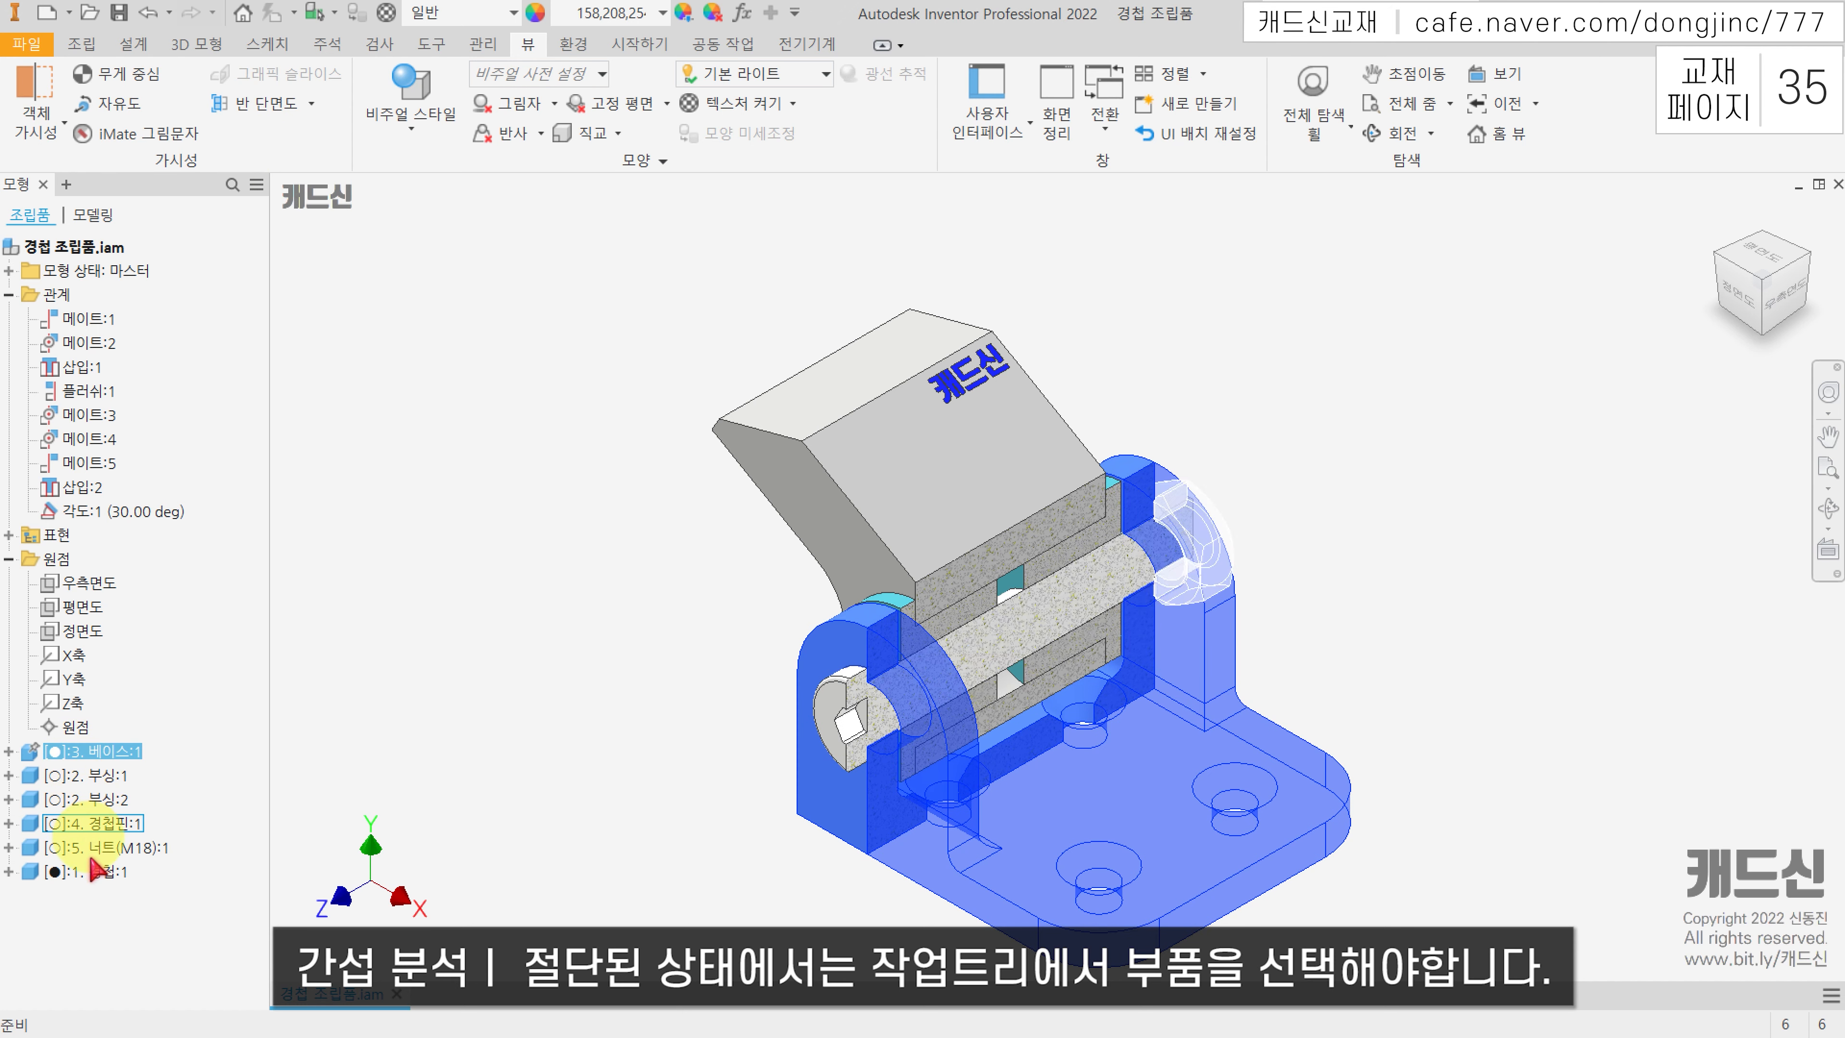
click(223, 821)
click(134, 754)
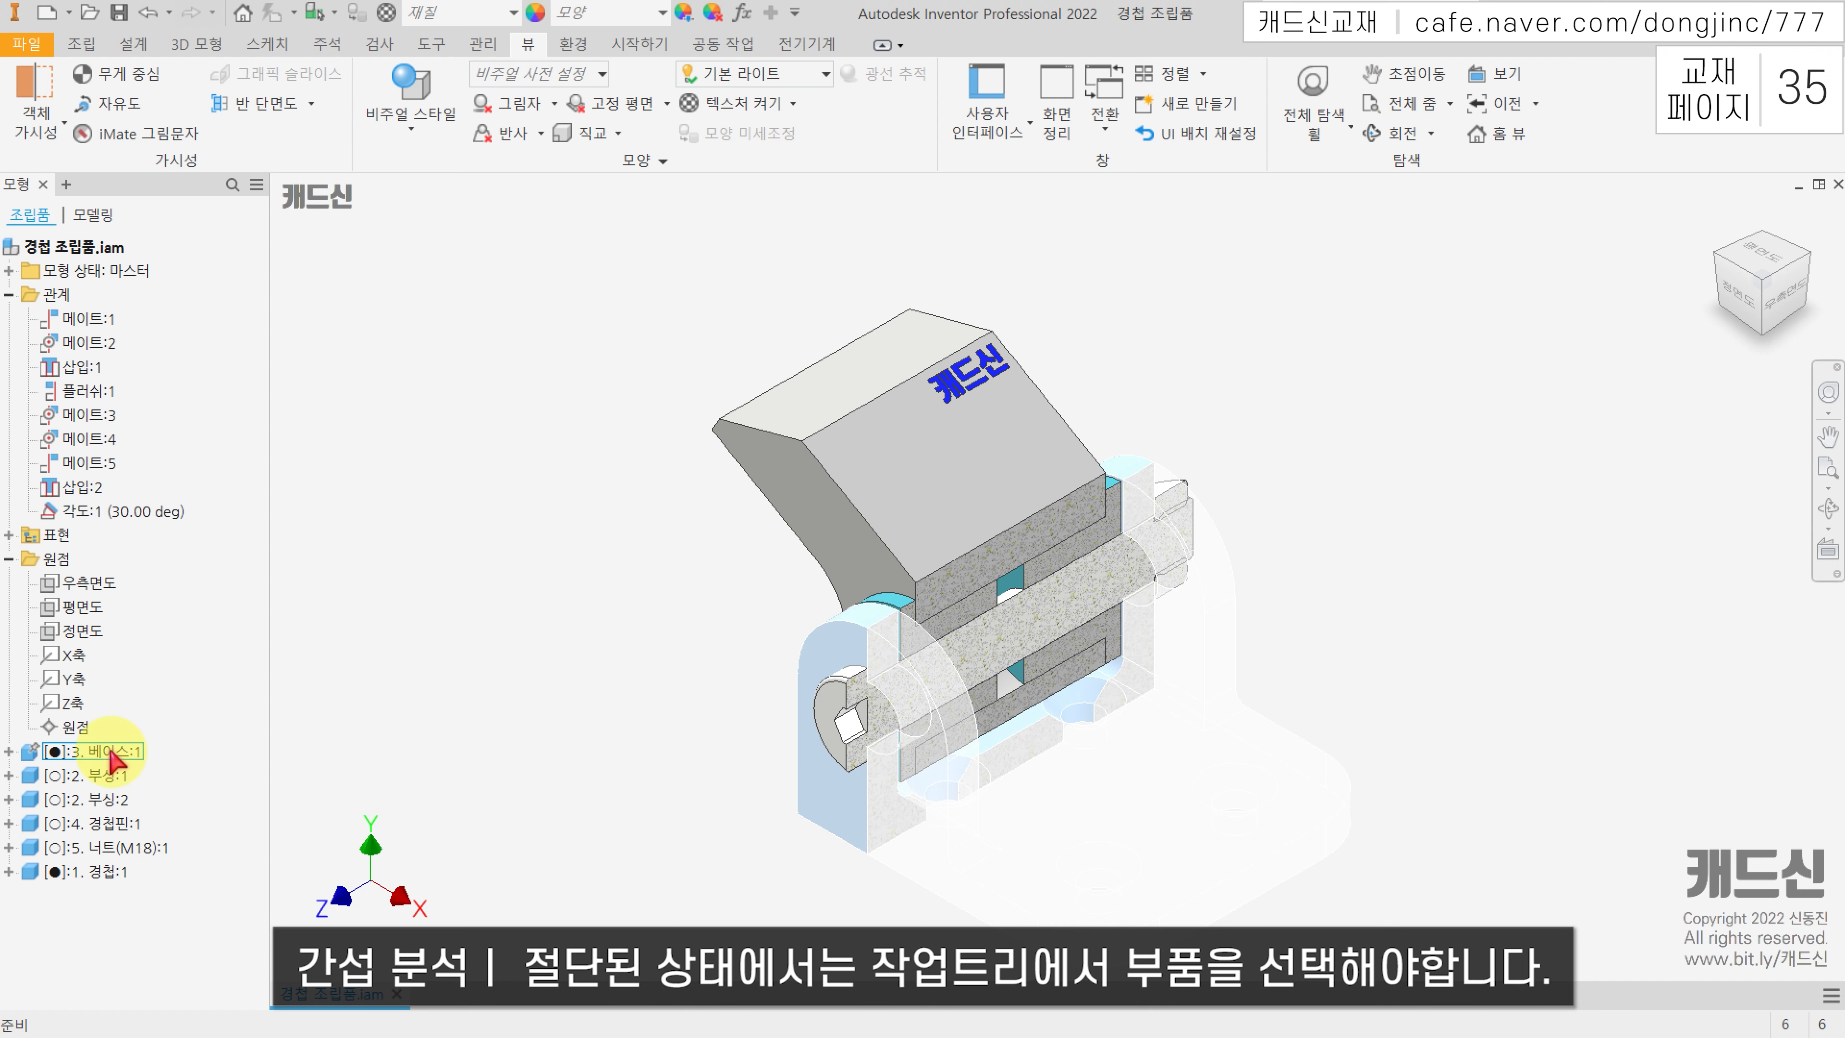
Step: Run interference analysis on the base, both bushings, hinge pin, M18 nut and hinge, selecting them in the model tree
click(113, 753)
ctrl+click(109, 776)
ctrl+click(109, 800)
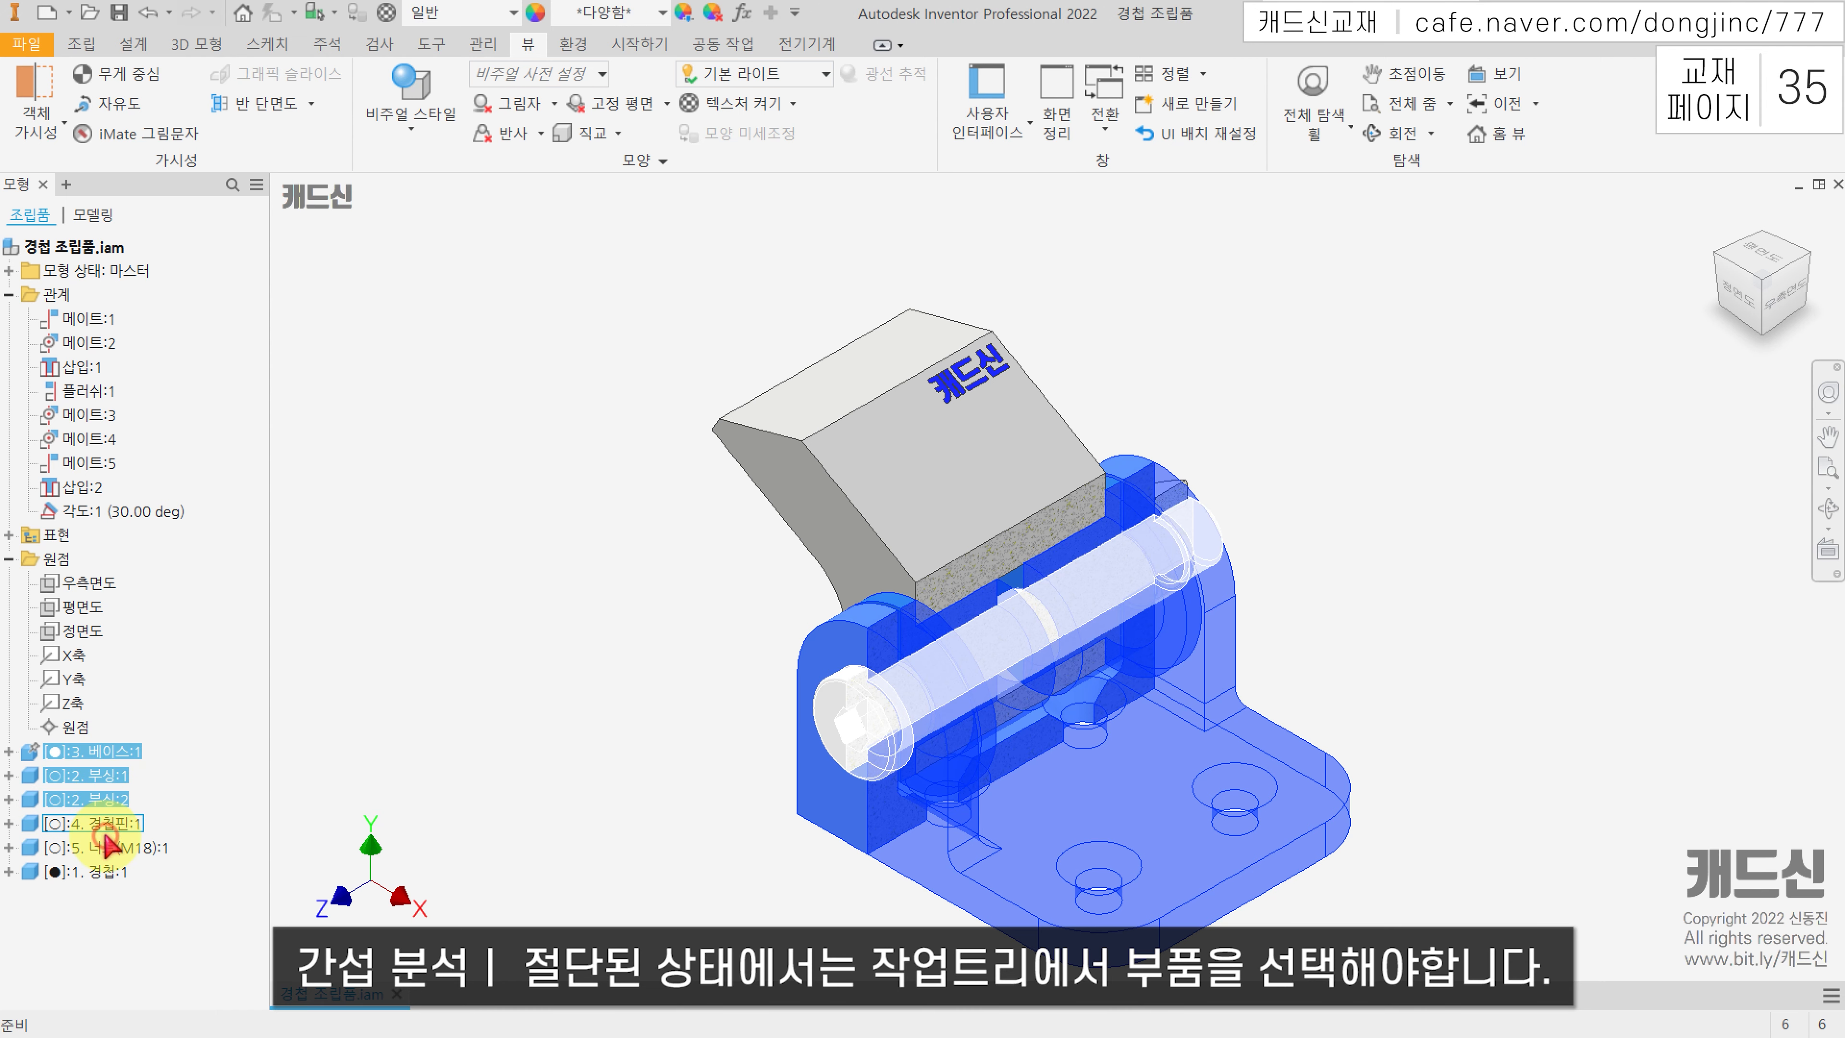
ctrl+click(107, 824)
ctrl+click(109, 848)
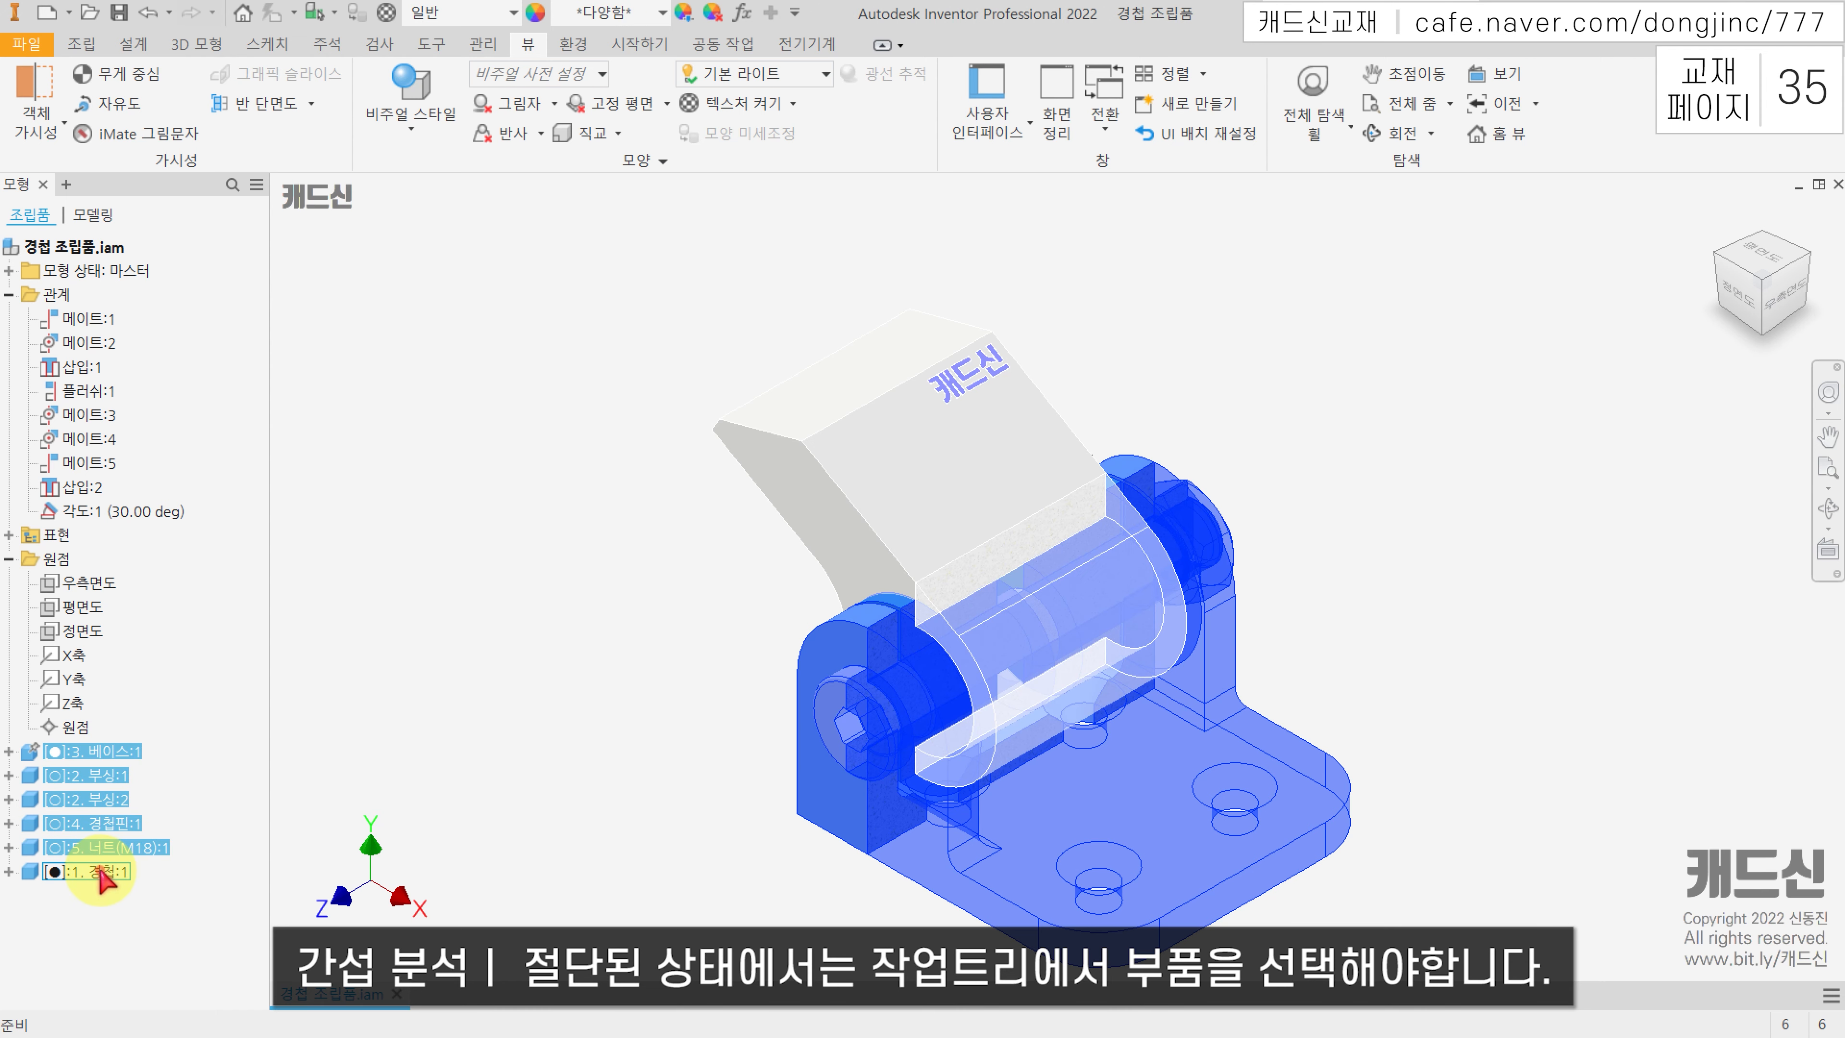
ctrl+click(102, 871)
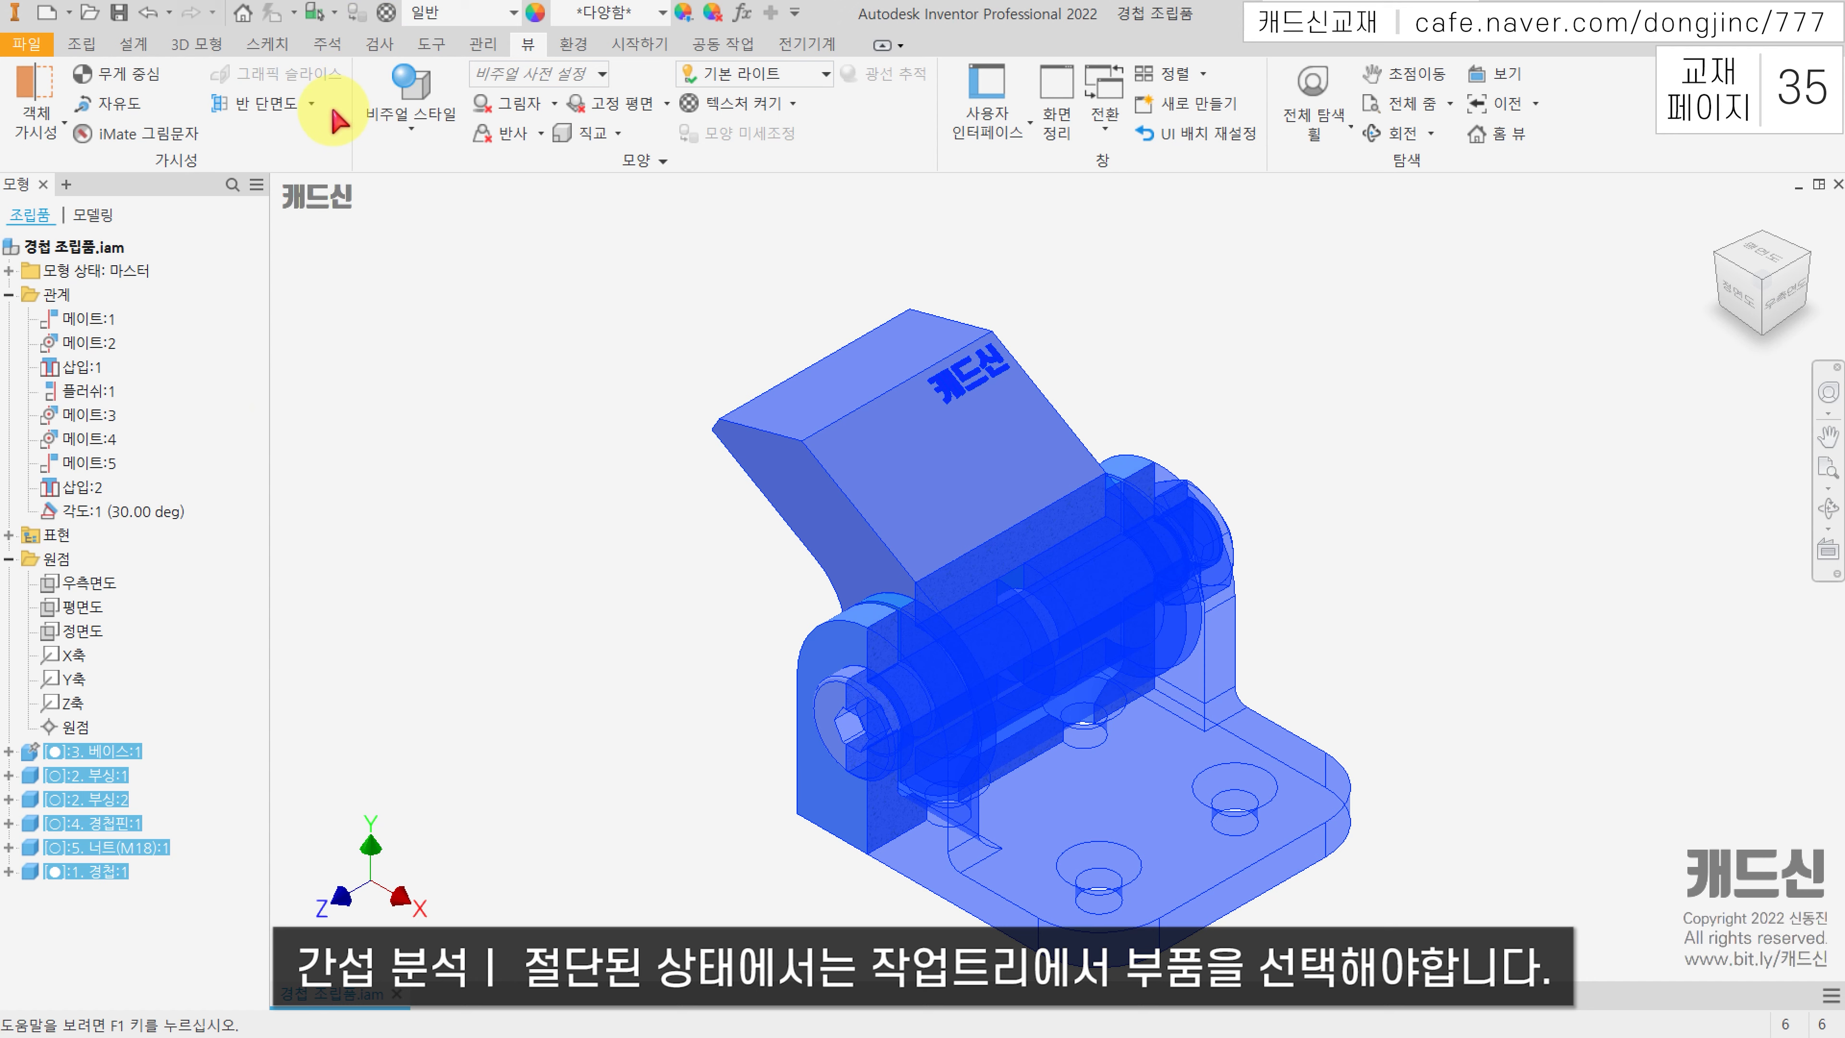
click(389, 47)
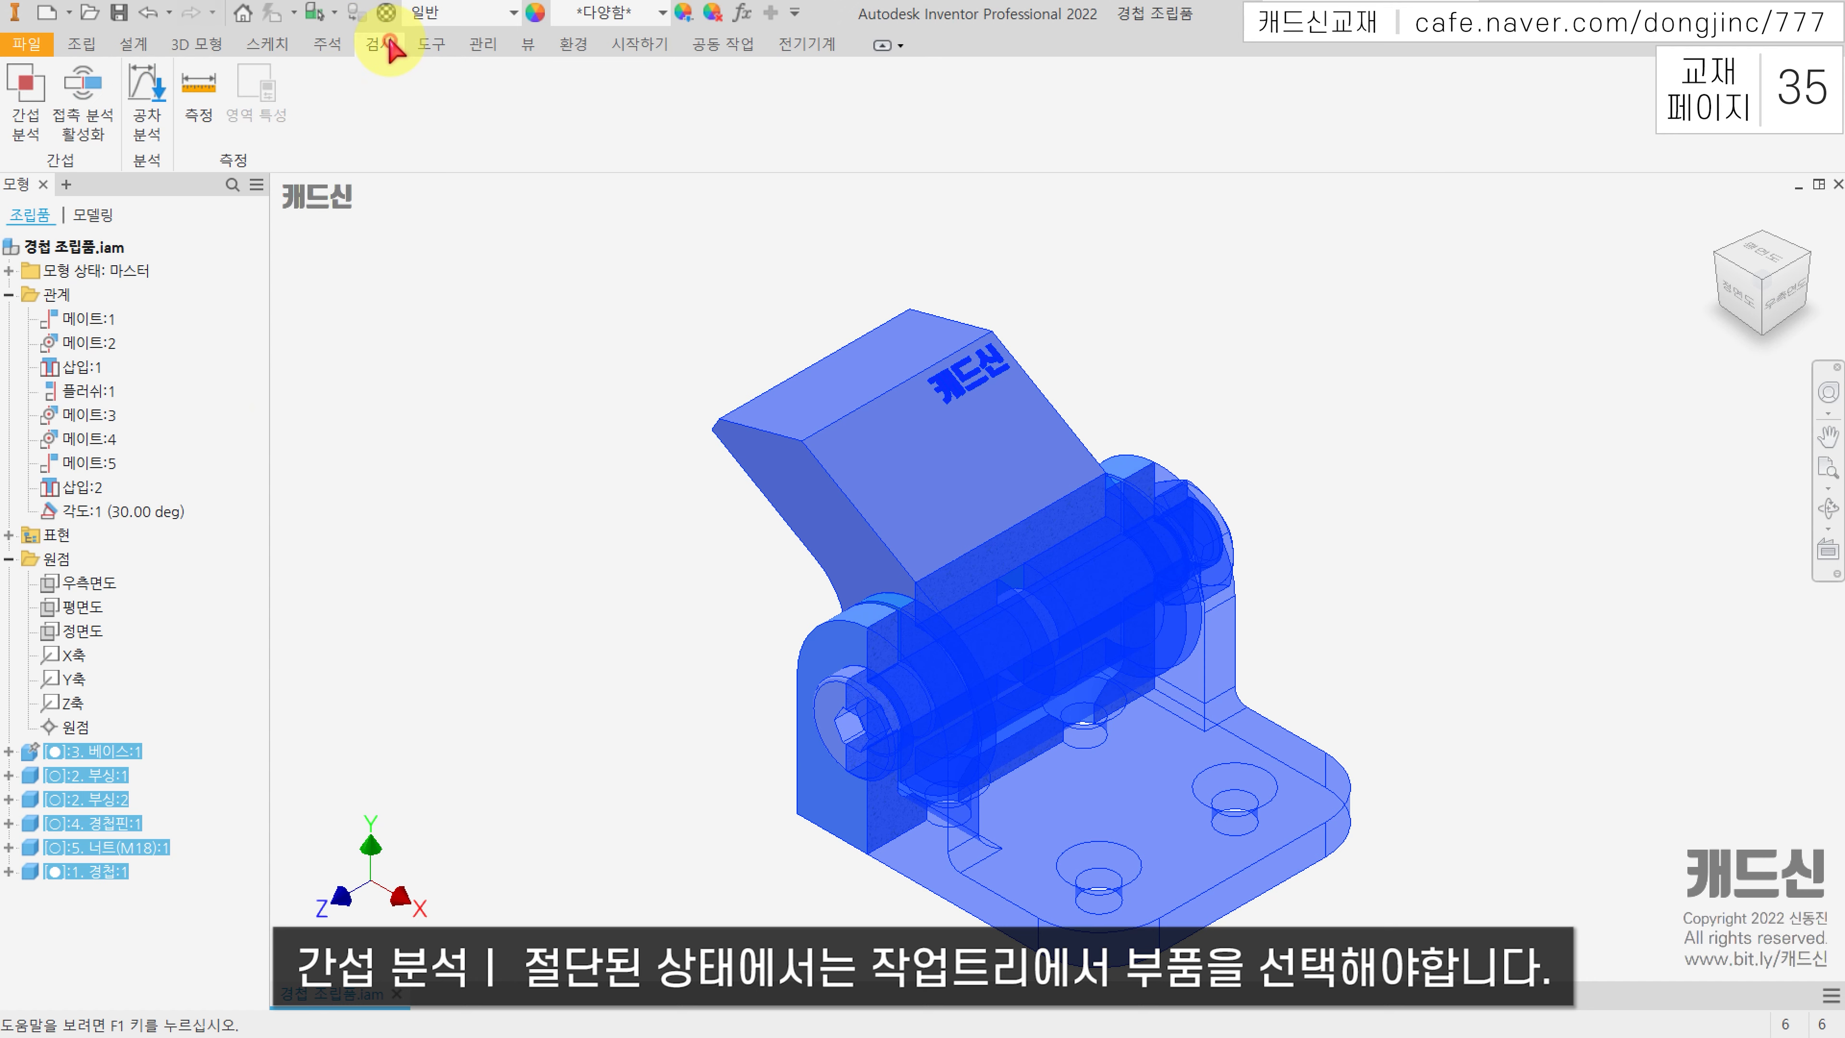
click(32, 100)
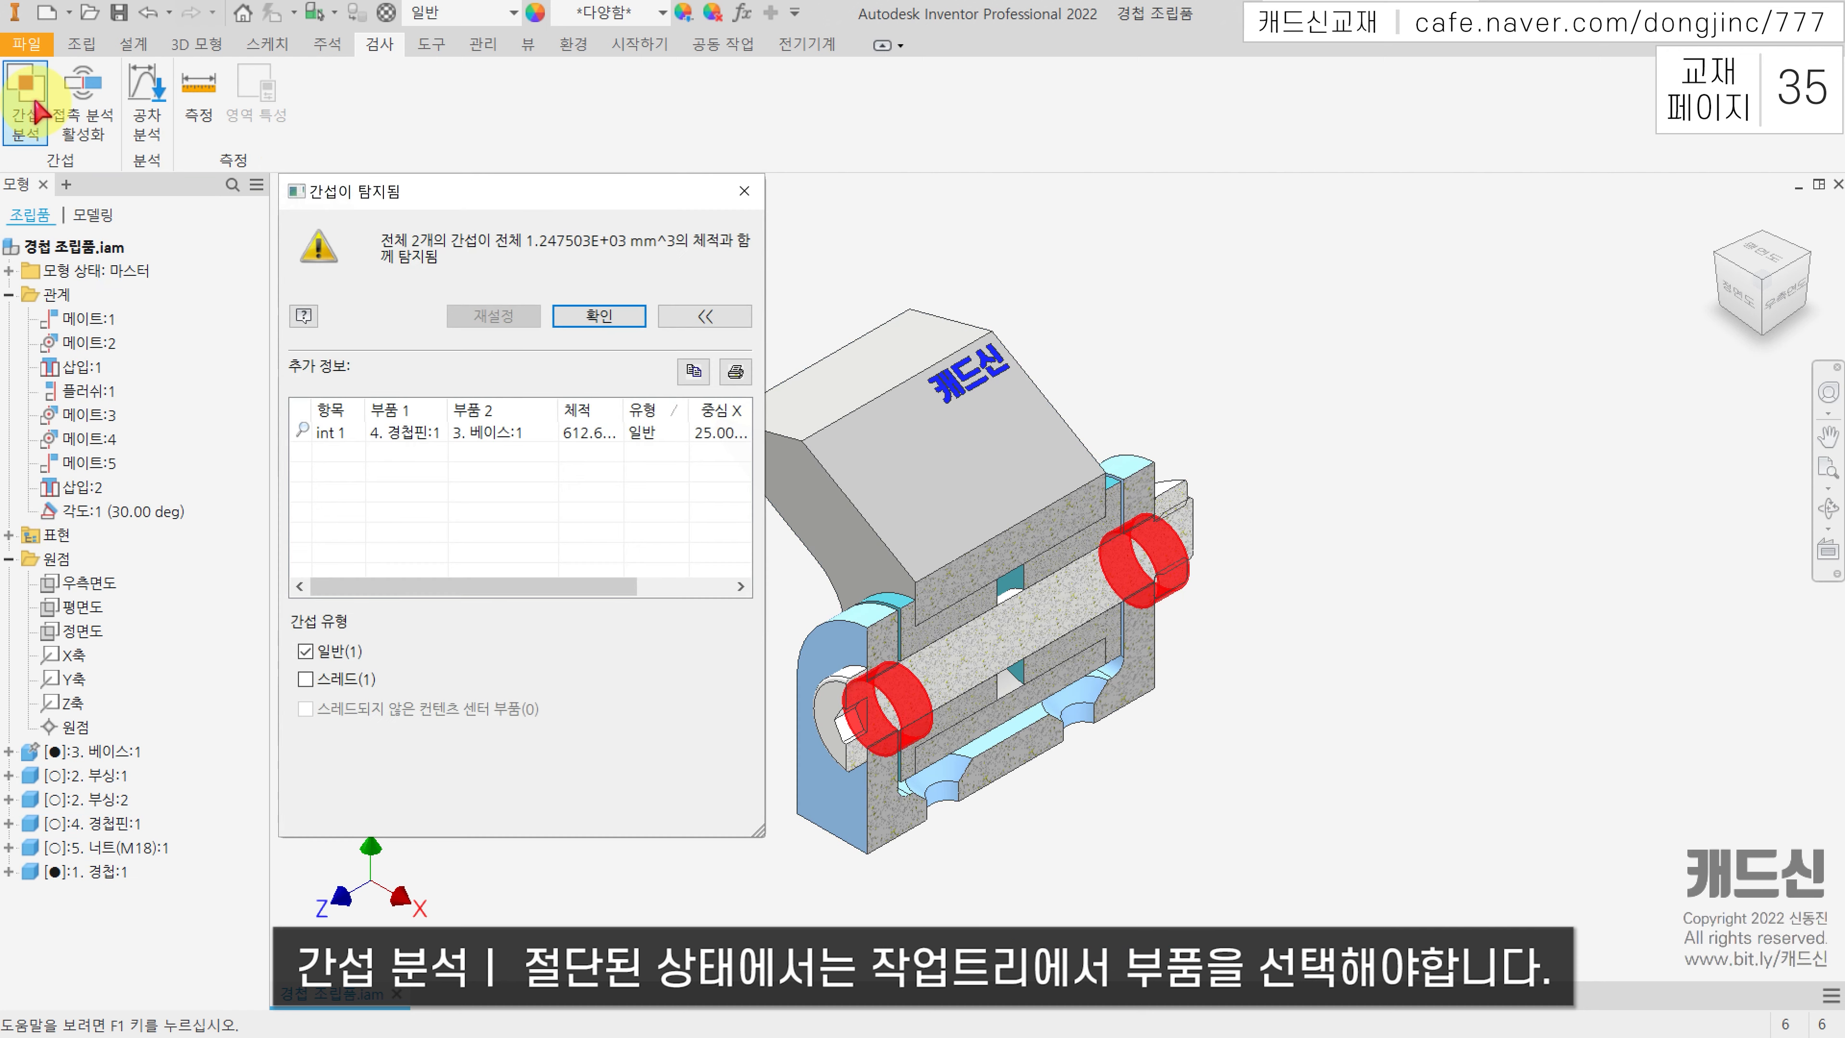
Step: Include the thread and matching-thread interferences, inspect the pin-to-nut overlap in the section, and exclude thread interferences again
middle_drag(1235, 396, 1360, 398)
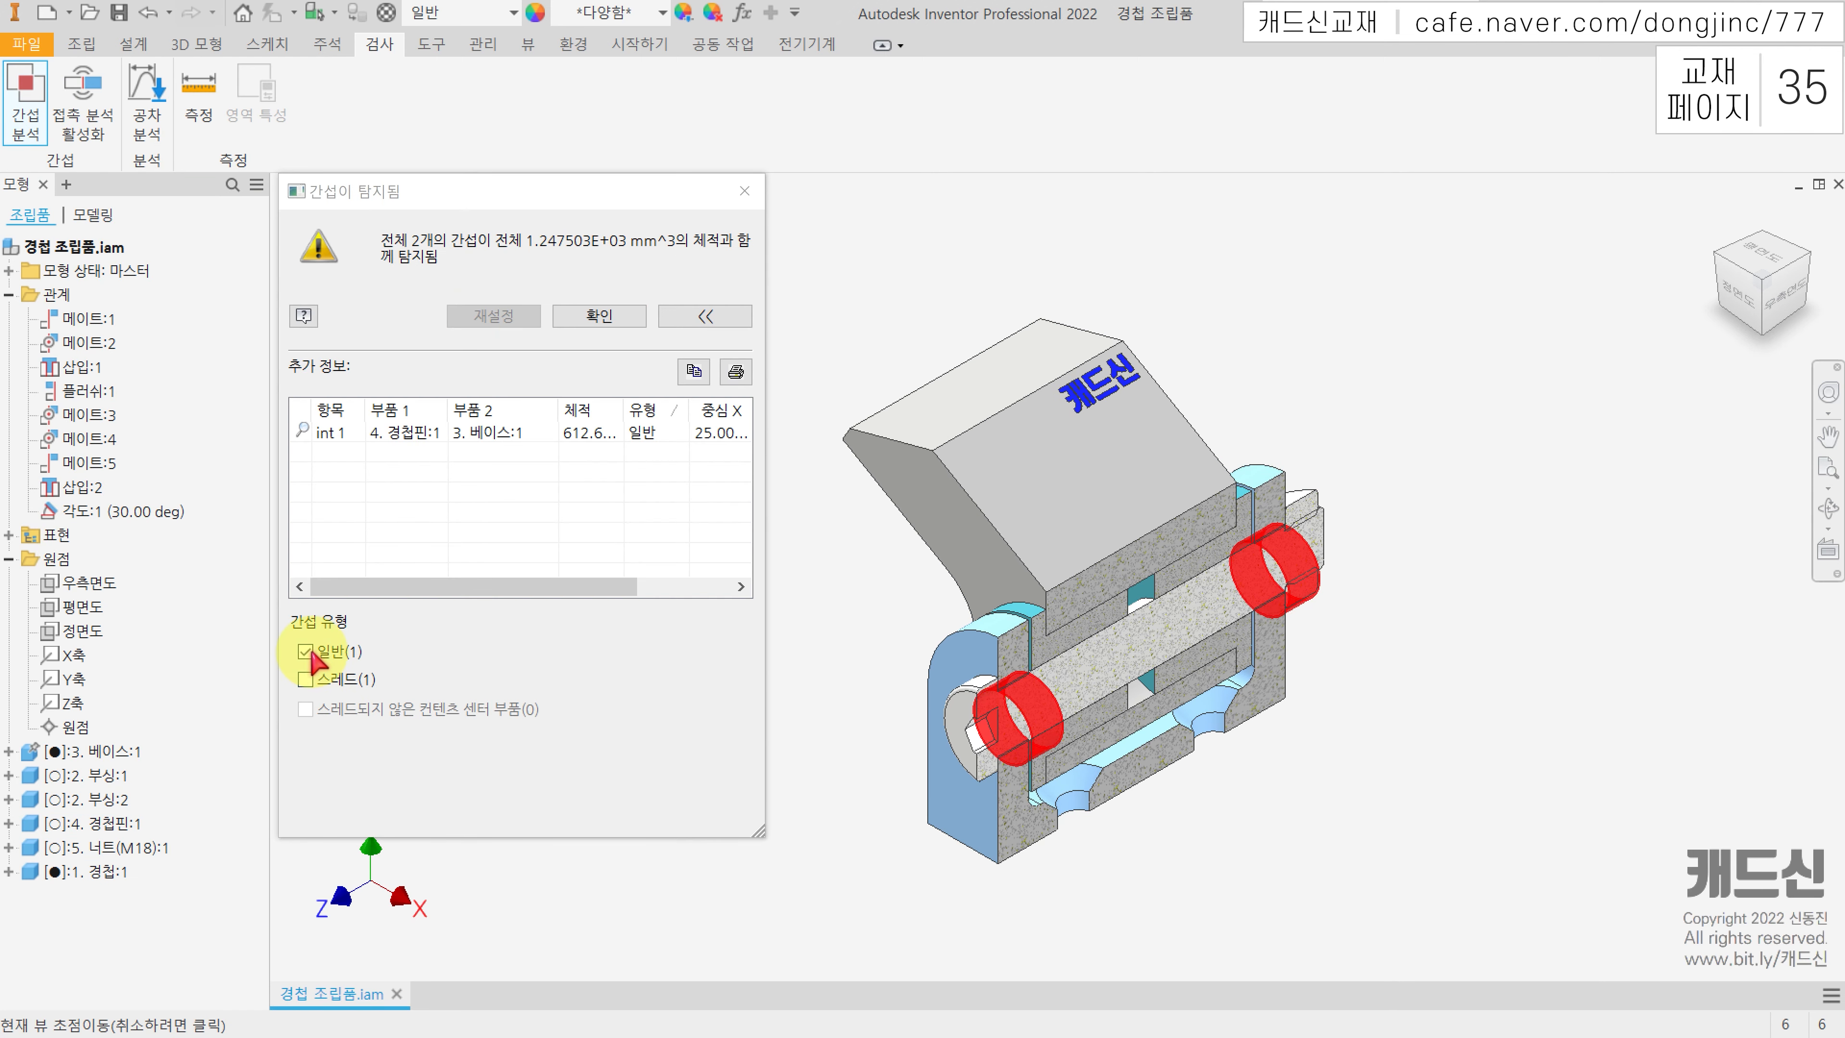
click(305, 682)
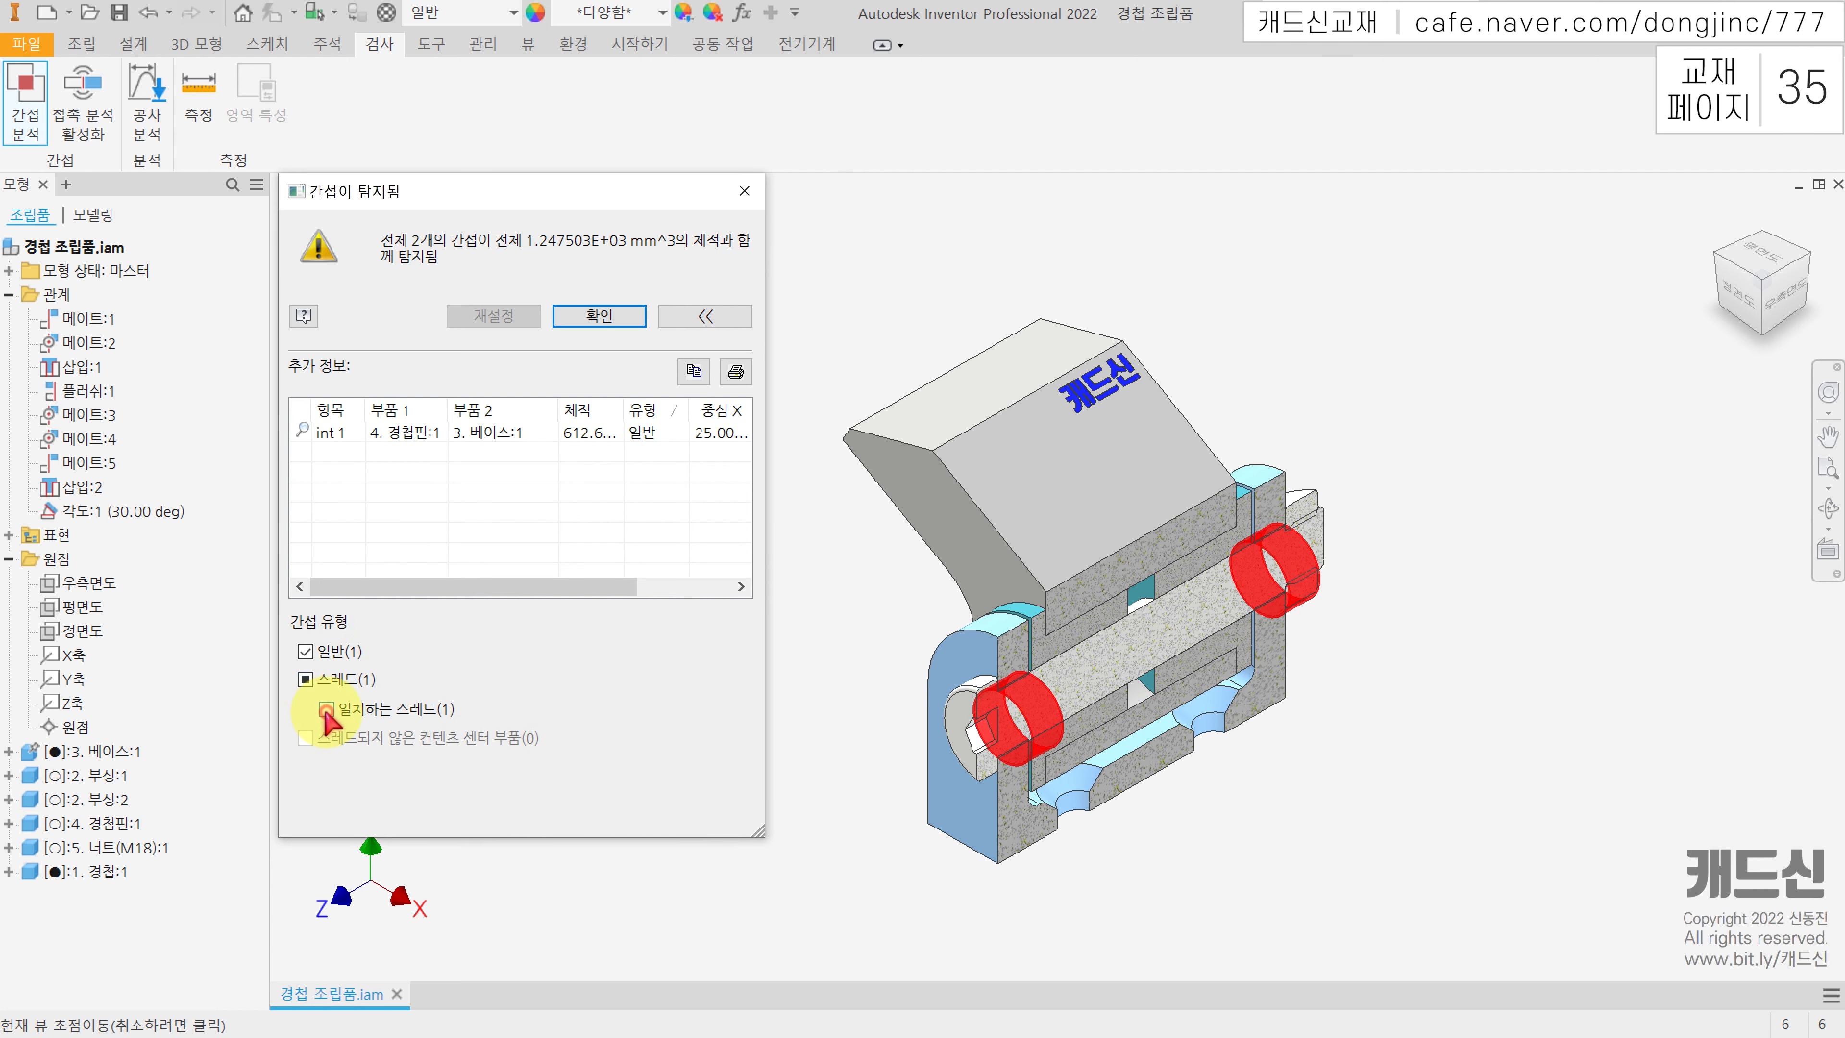
click(1807, 263)
scroll(1184, 677, down, 5)
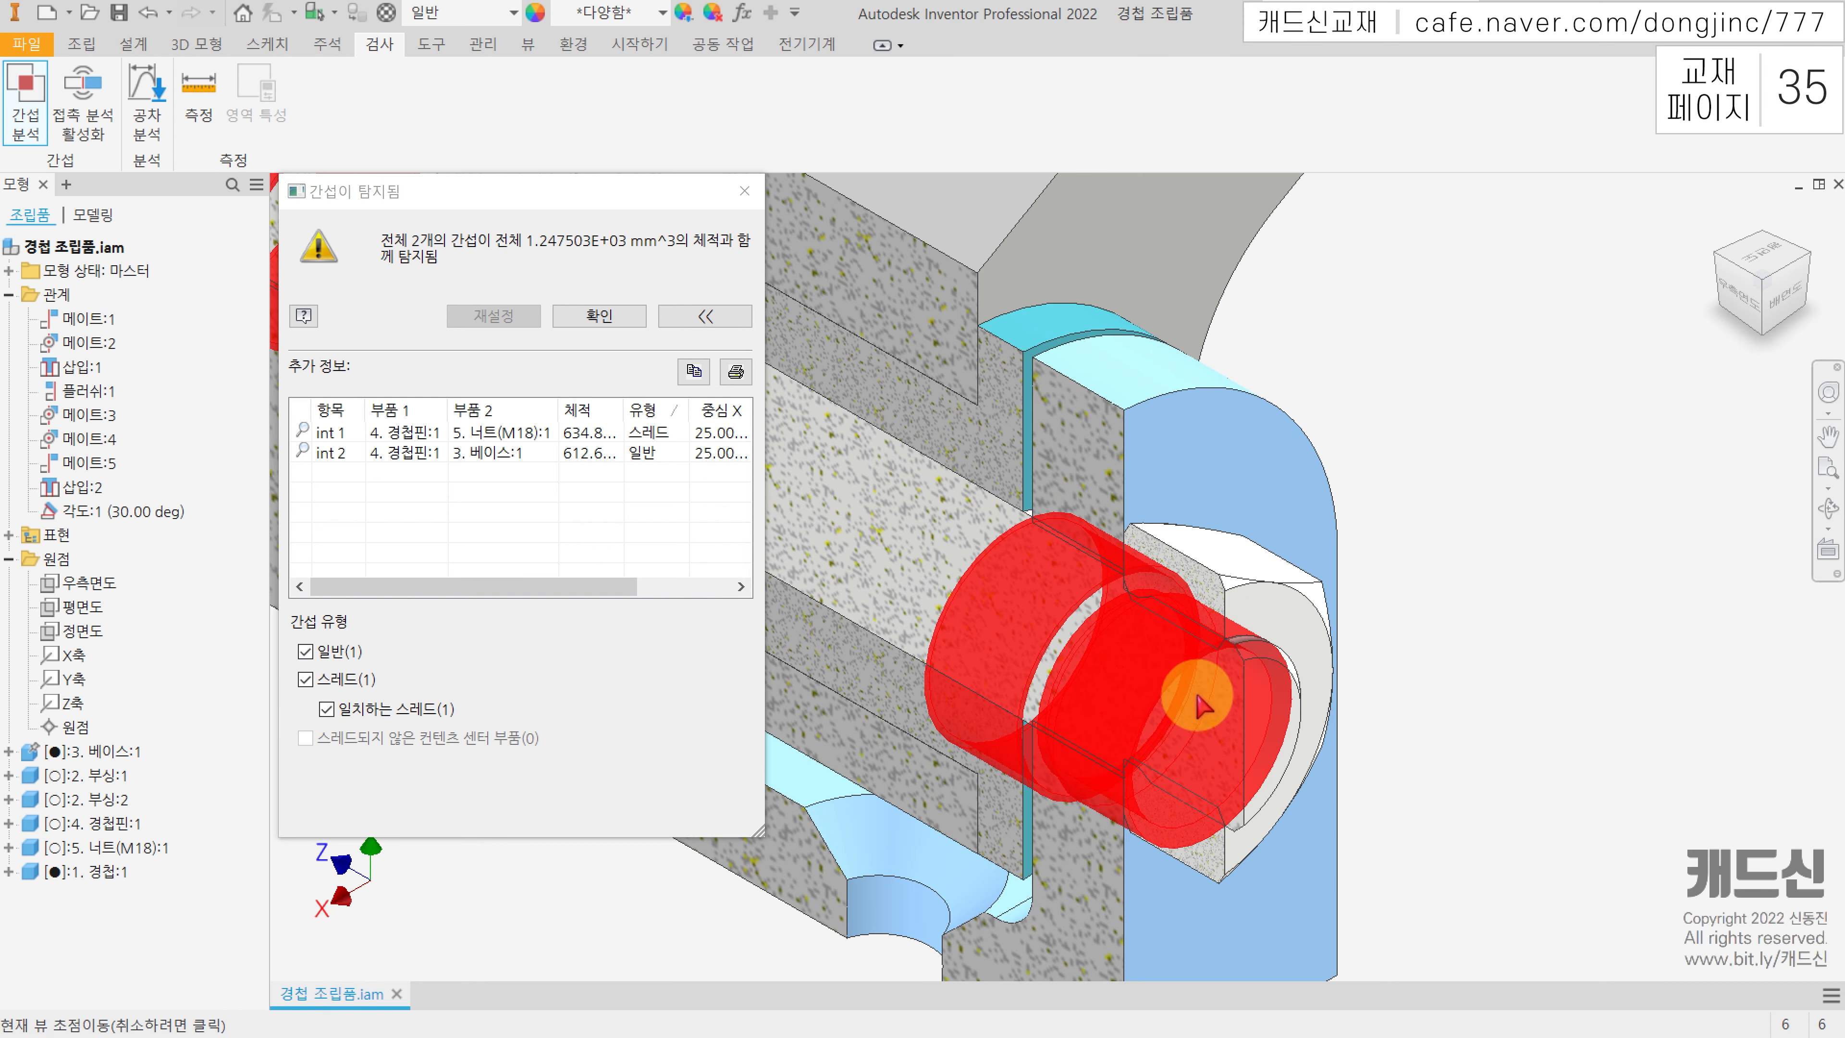
click(305, 681)
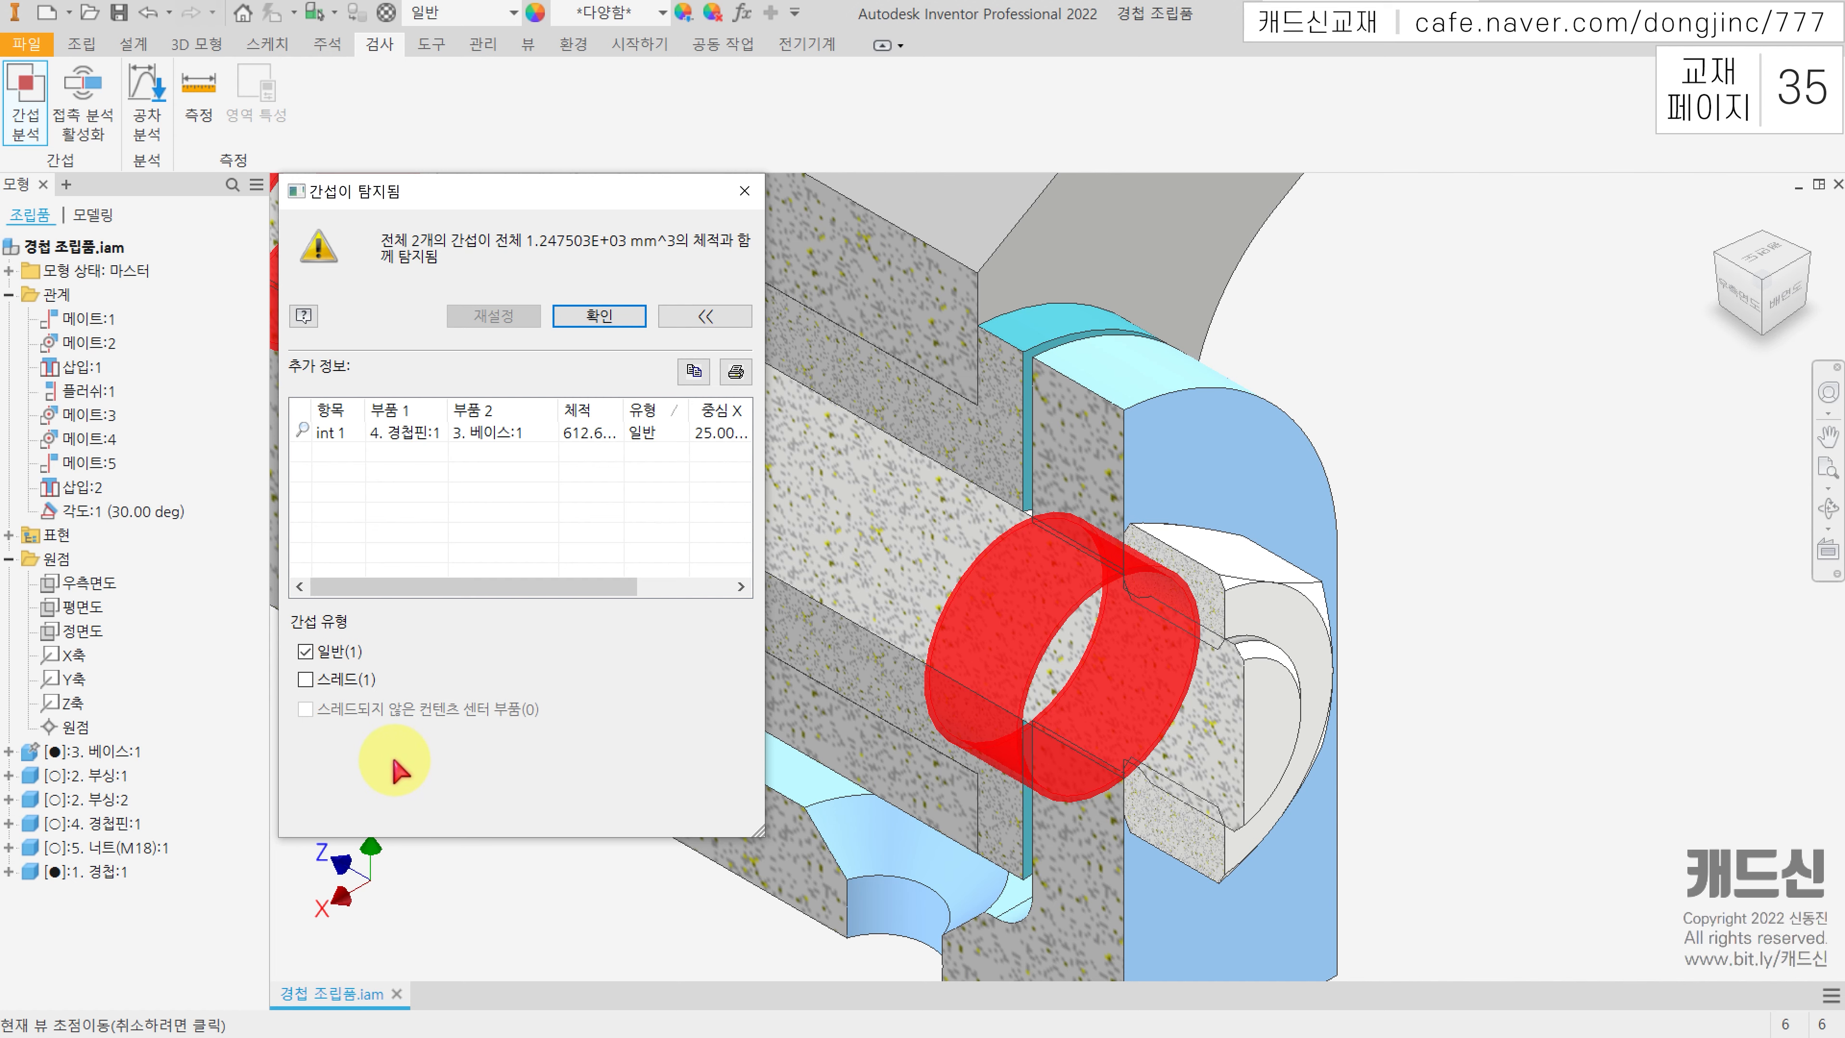
Step: Highlight the pin-to-base interference and examine it at both pin ends, including in the right side section view
click(319, 432)
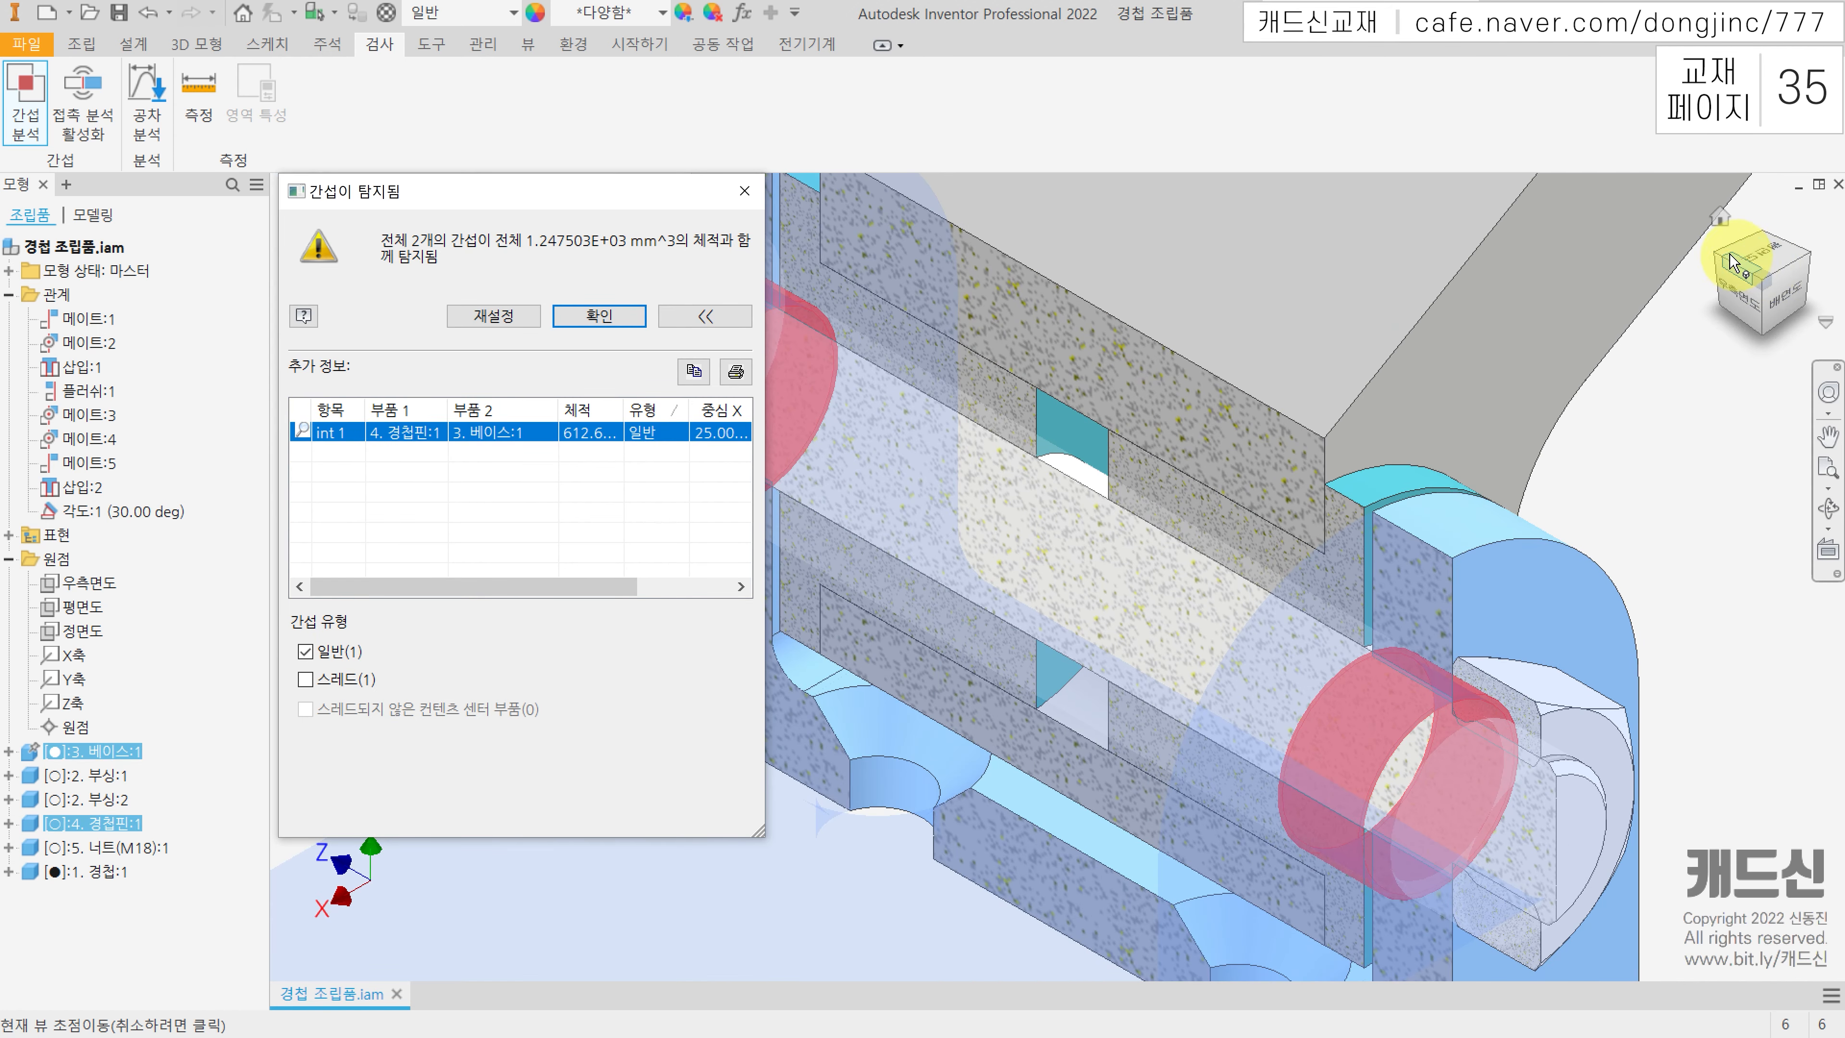
click(1719, 251)
scroll(890, 727, up, 5)
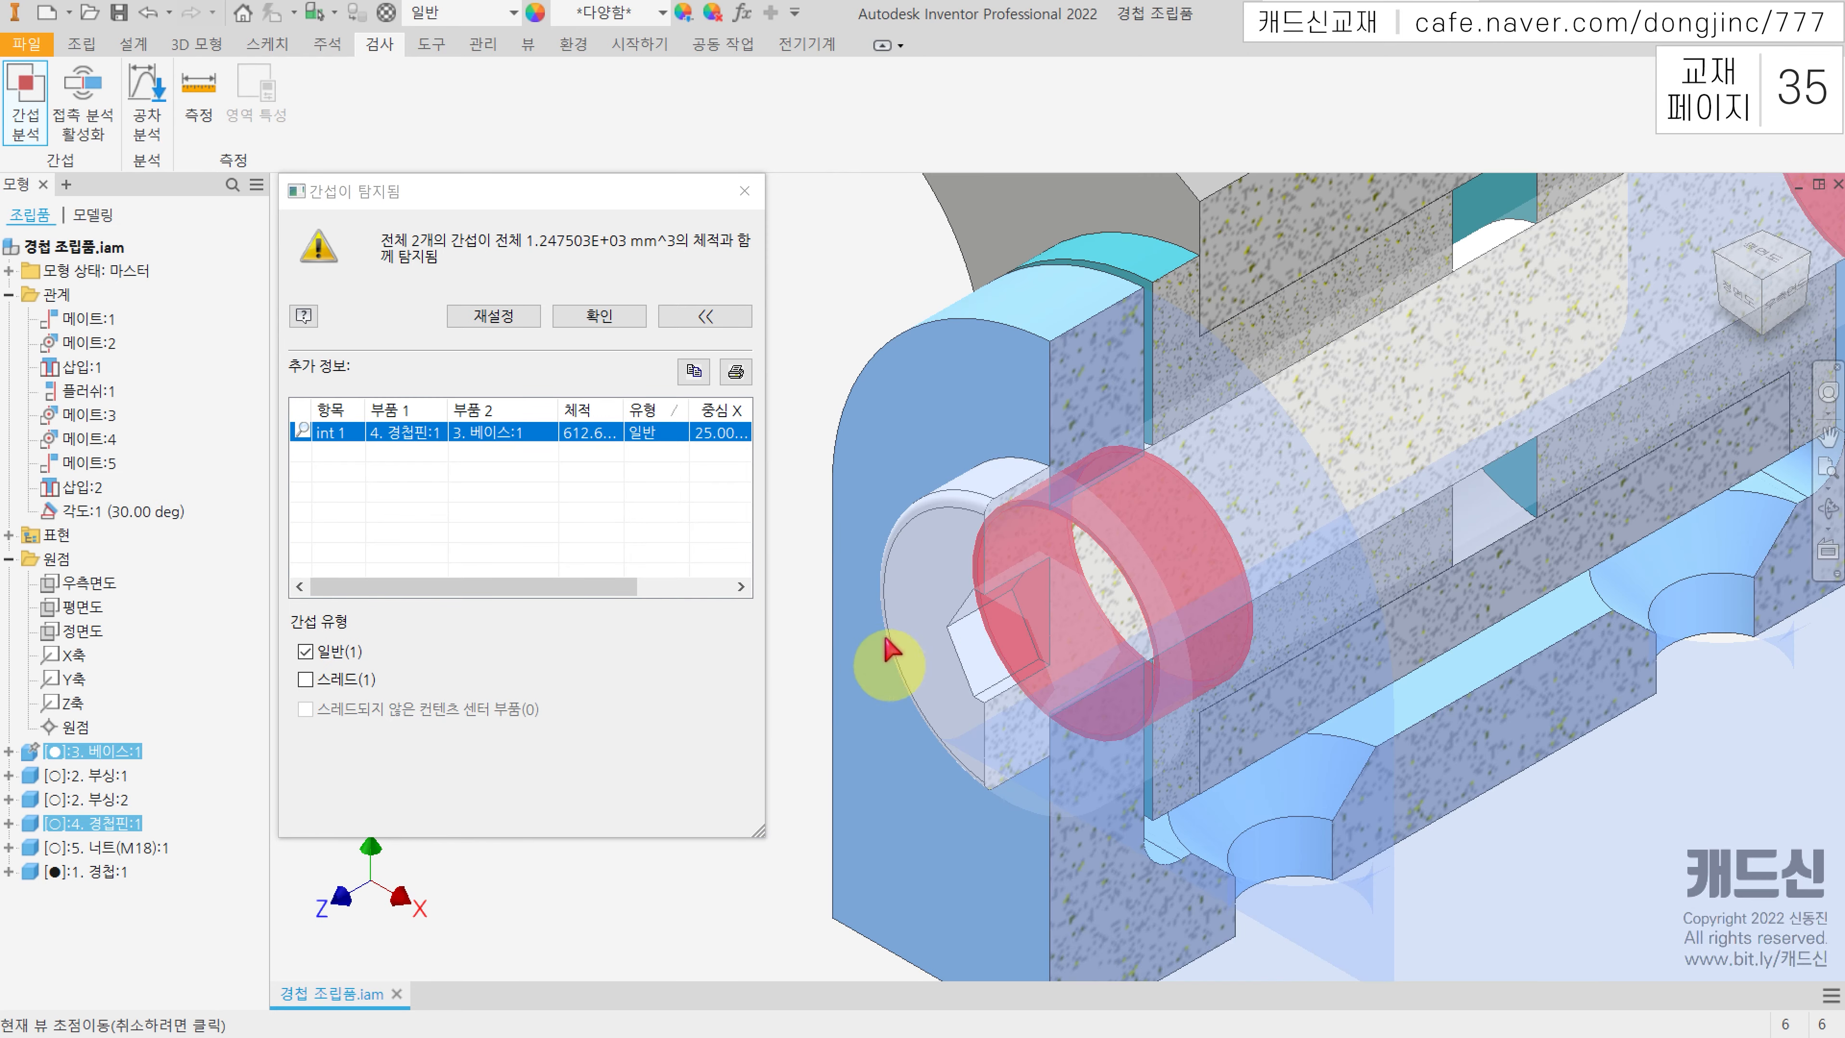
click(1799, 300)
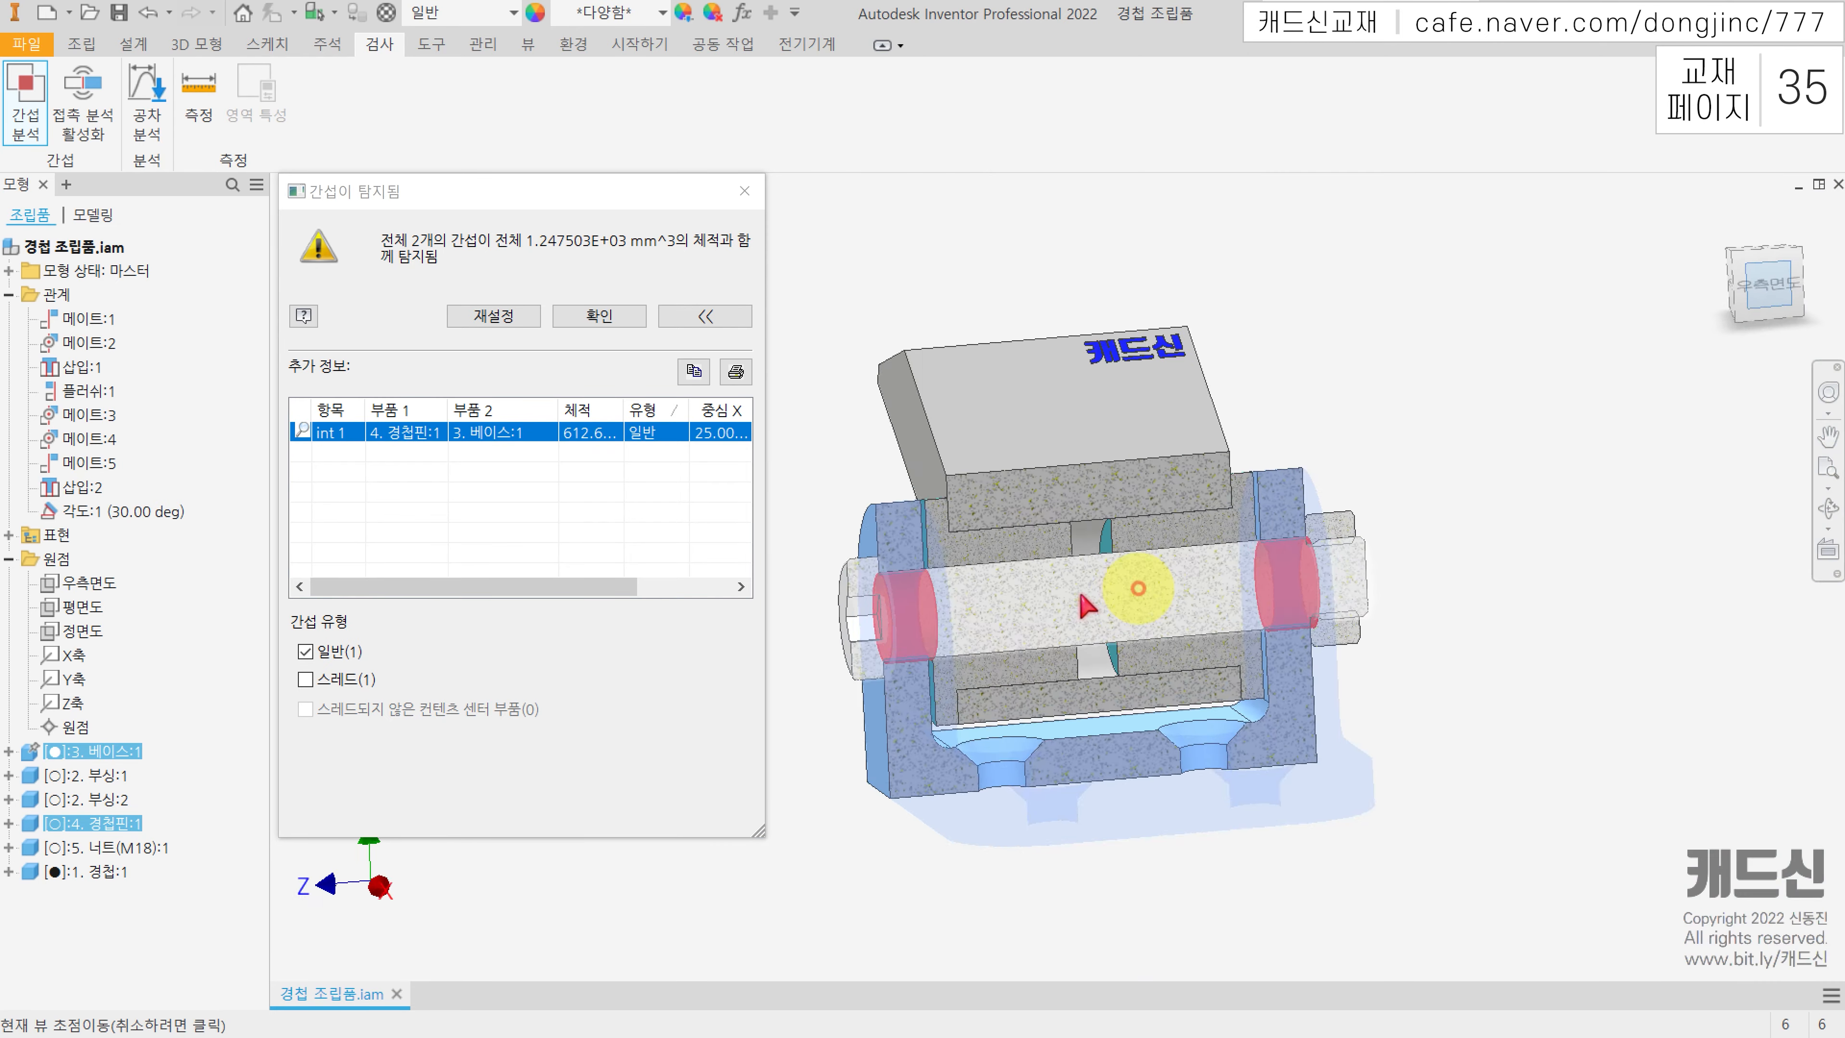
scroll(896, 600, up, 5)
scroll(972, 561, down, 5)
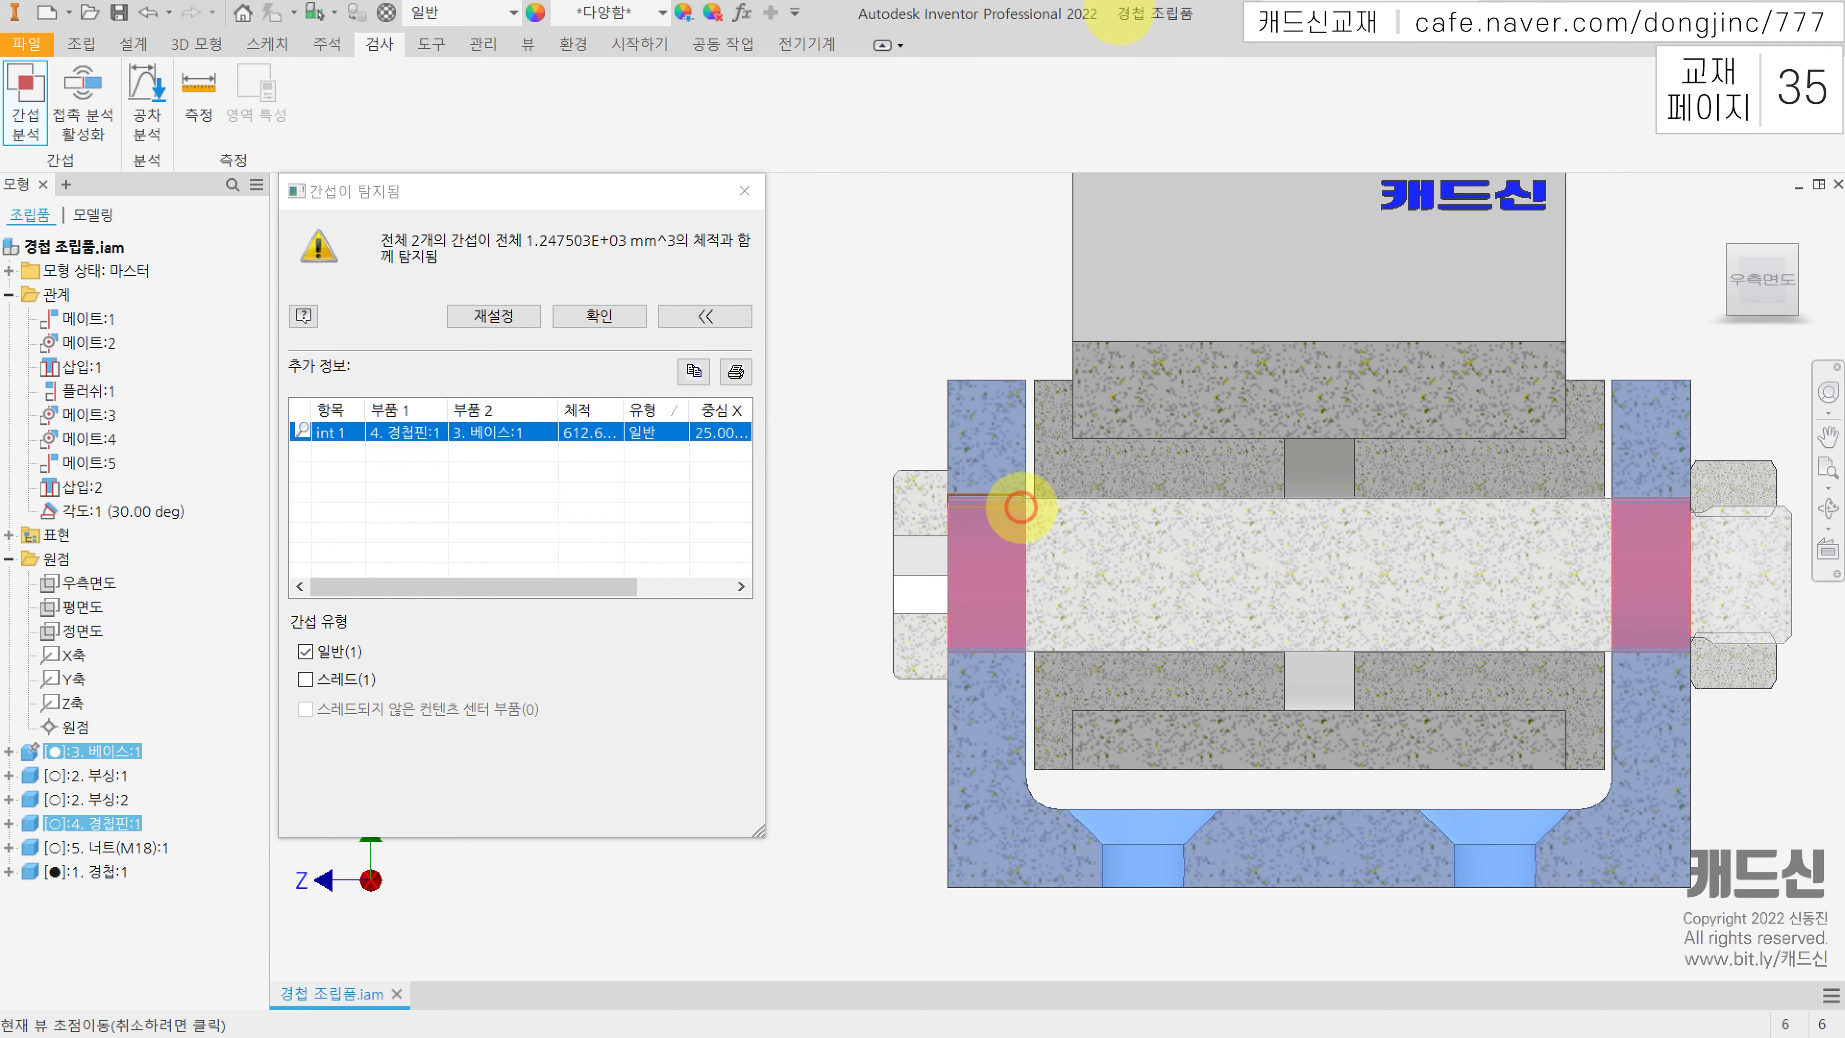
click(1017, 502)
click(993, 648)
click(1684, 501)
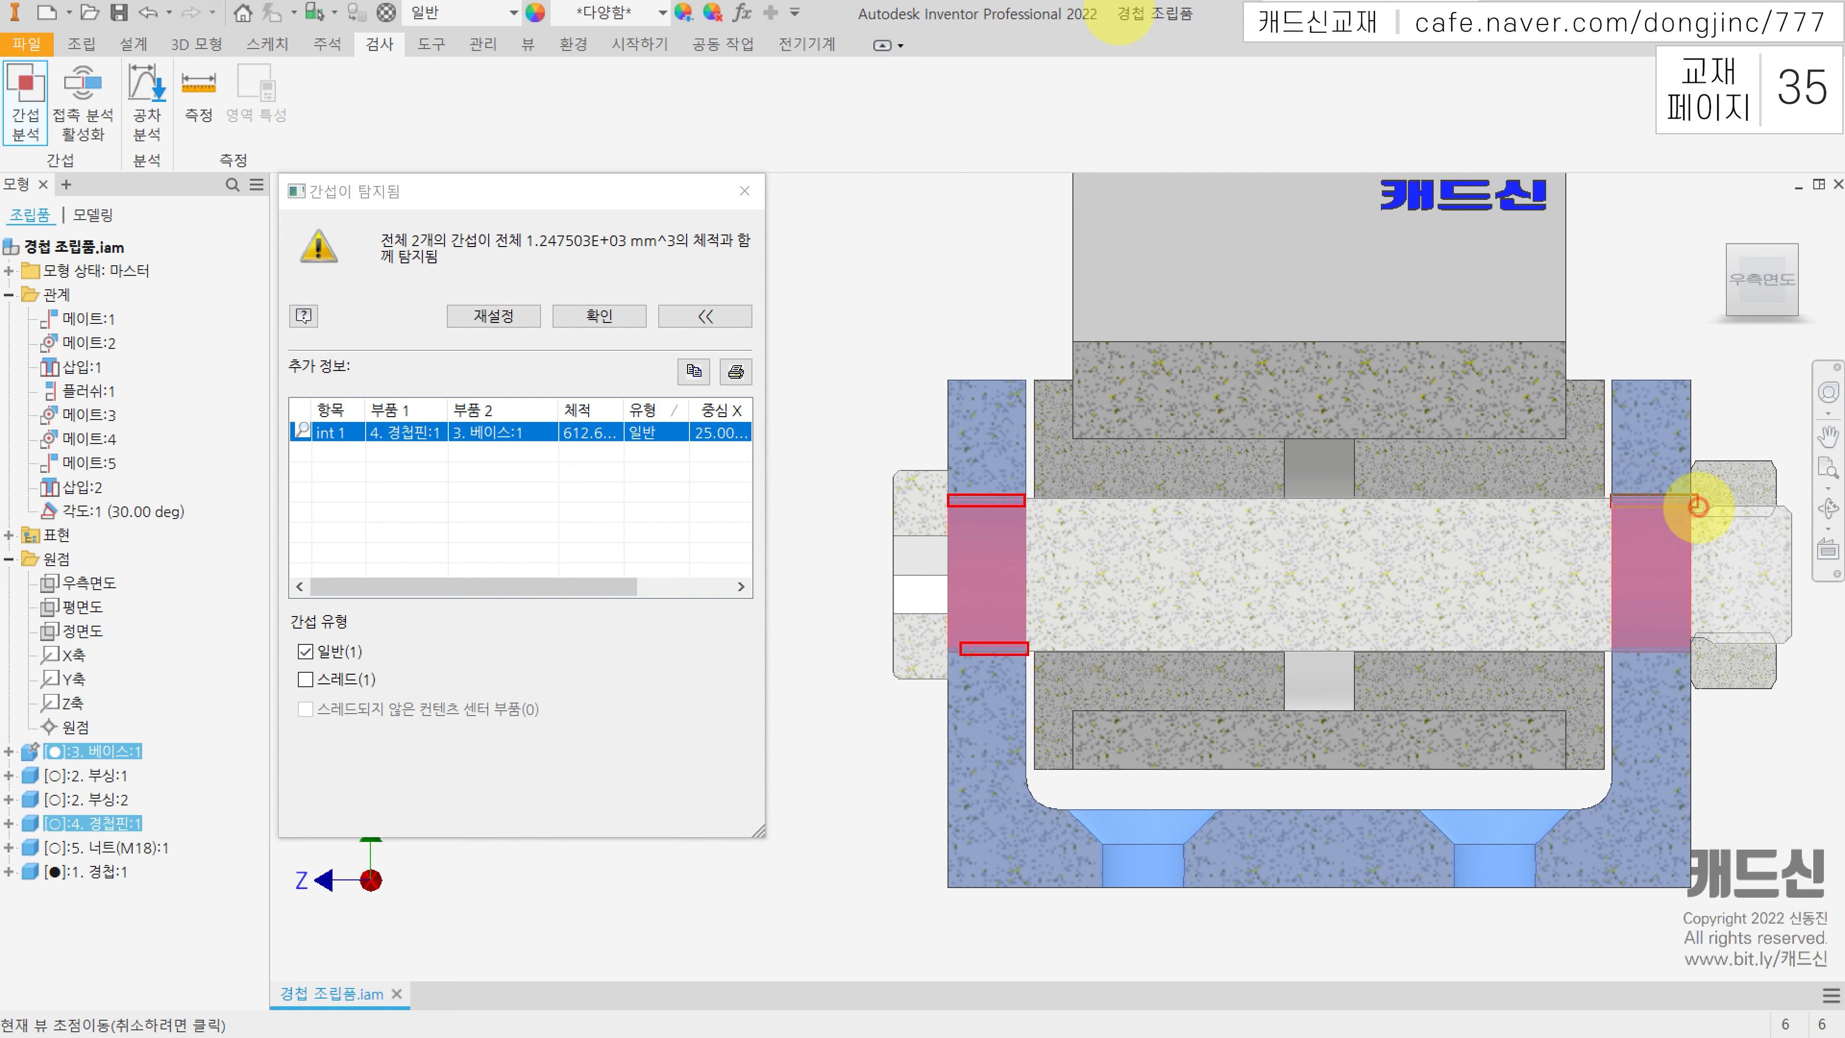
click(1679, 659)
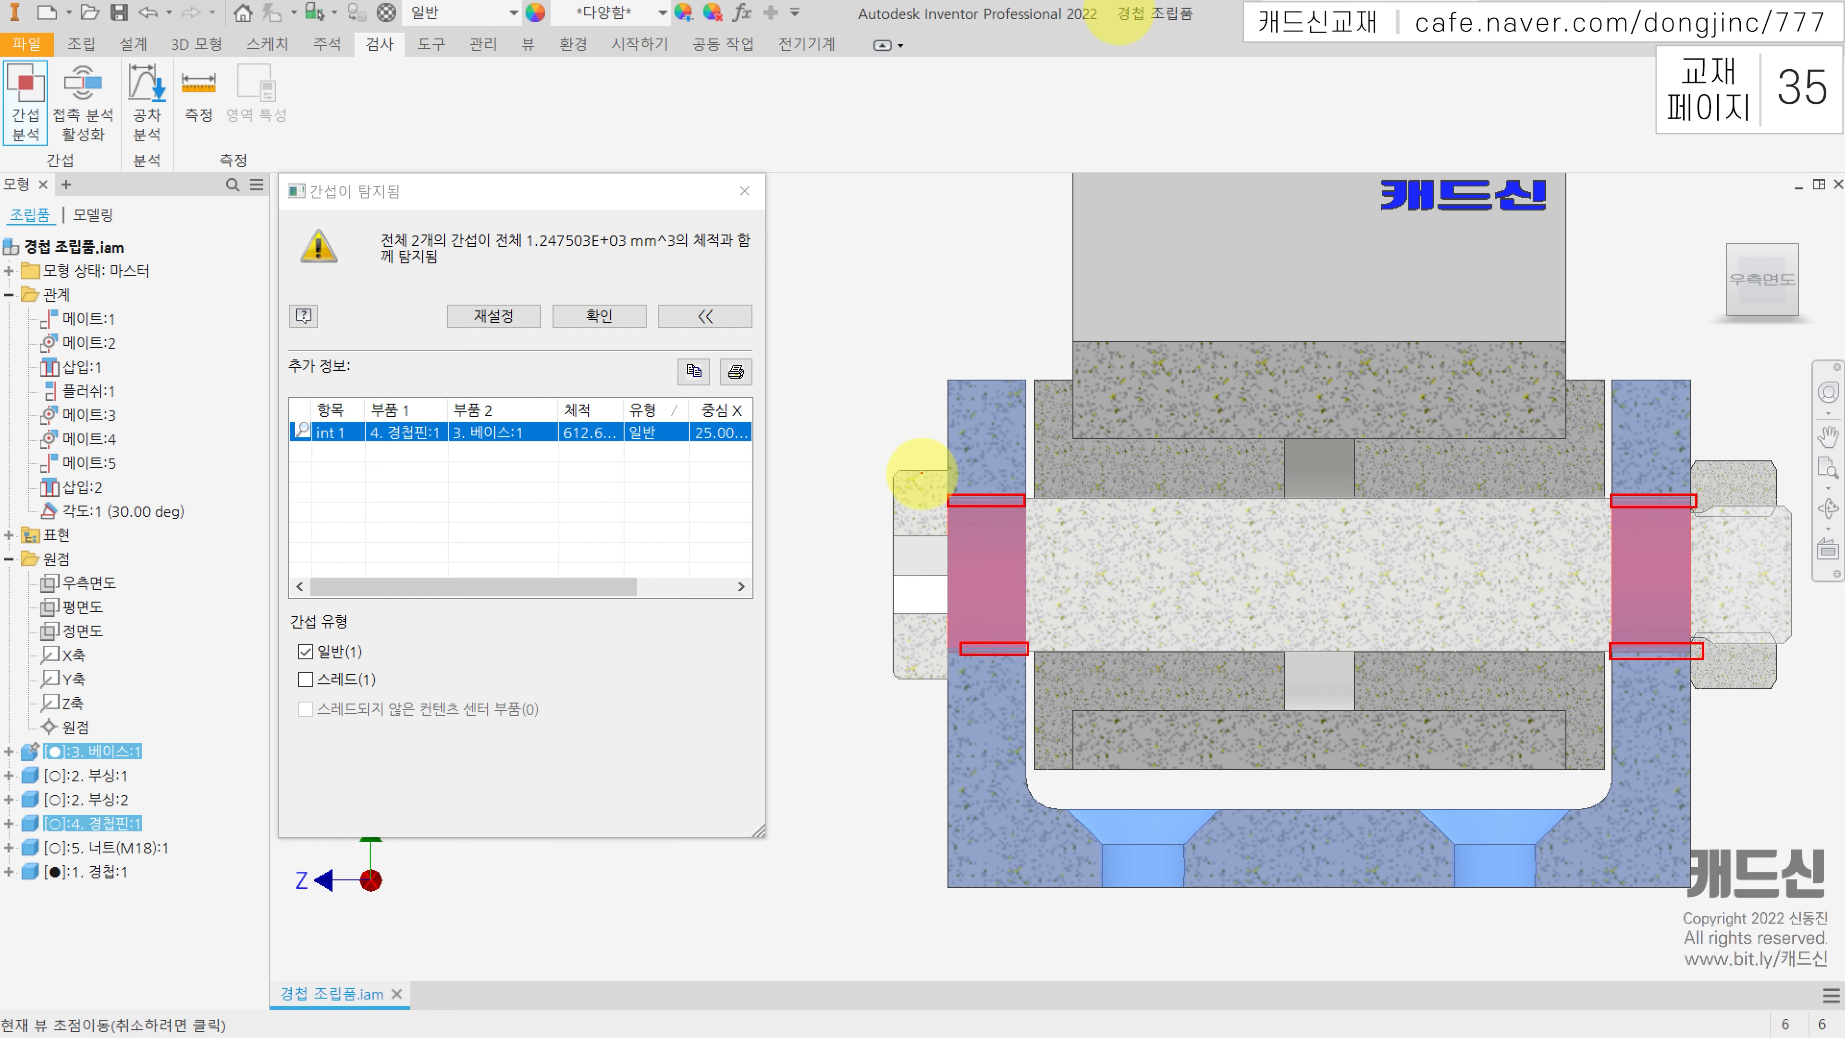
Step: Close the interference results, return the assembly to its home view and clear the component selection
key(Escape)
key(Escape)
click(1722, 220)
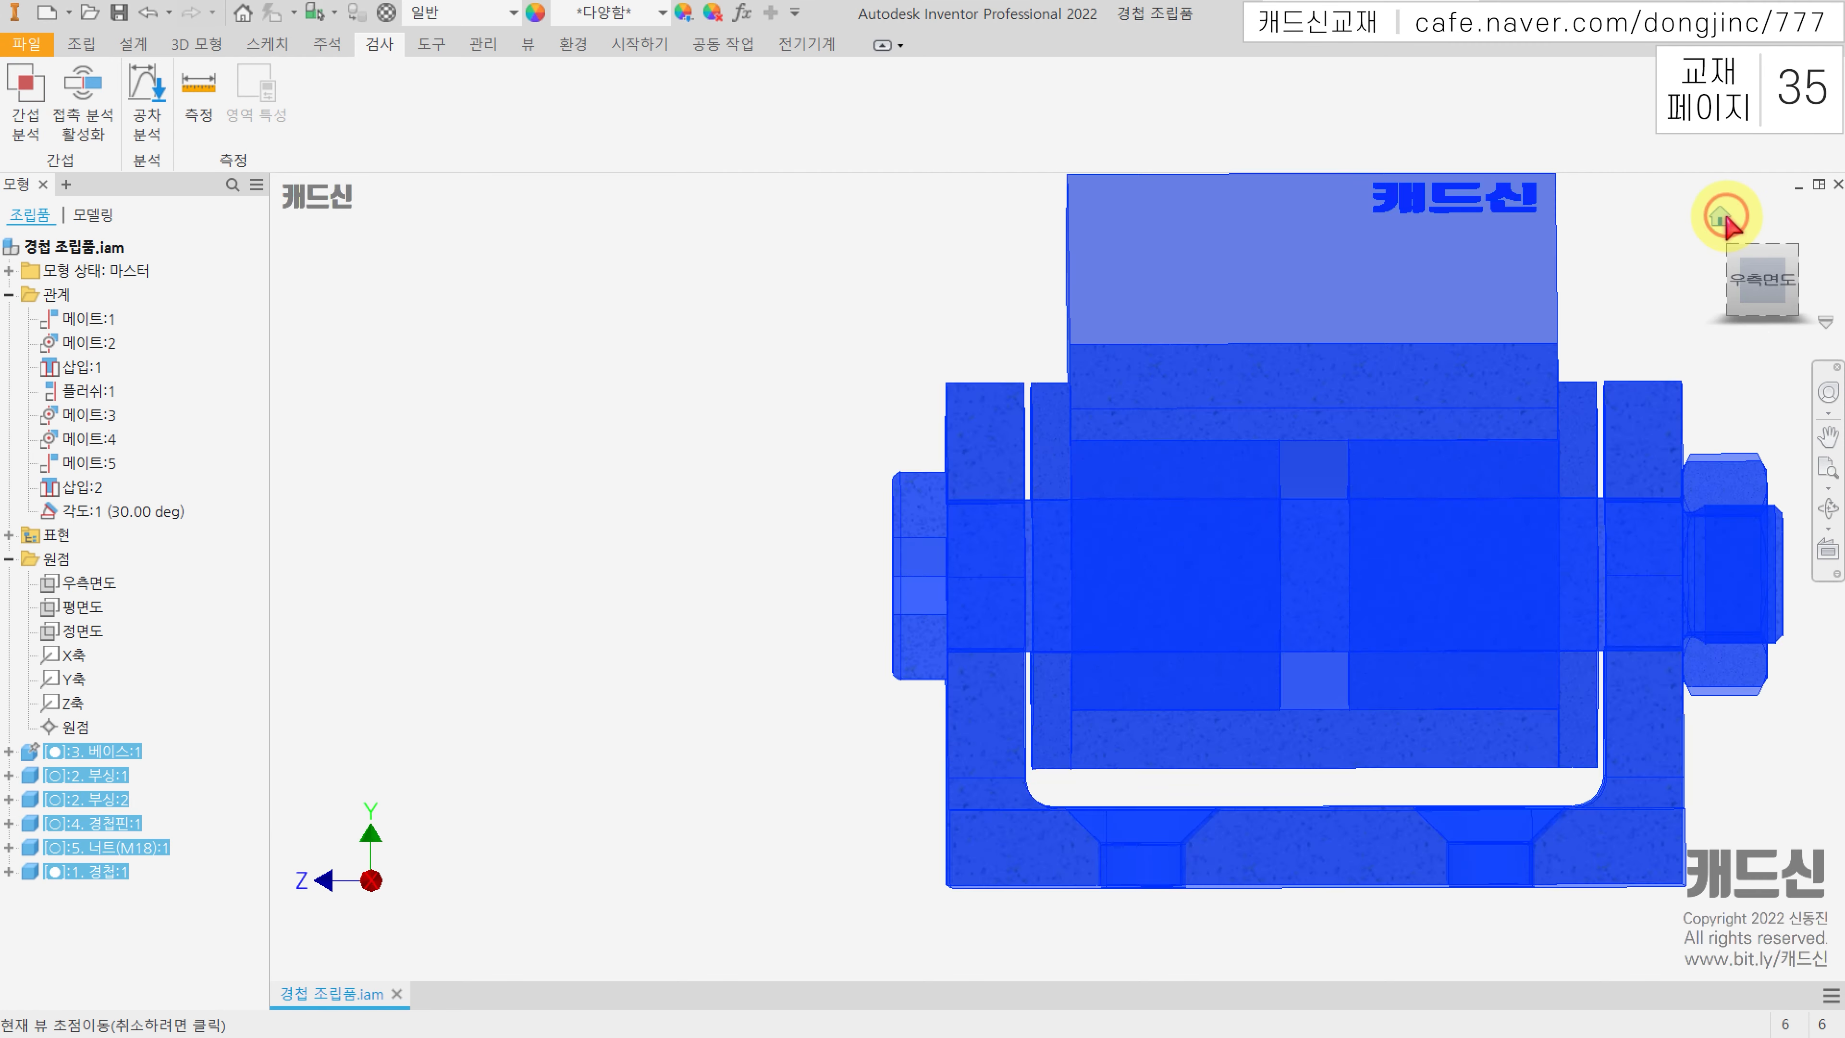
click(696, 418)
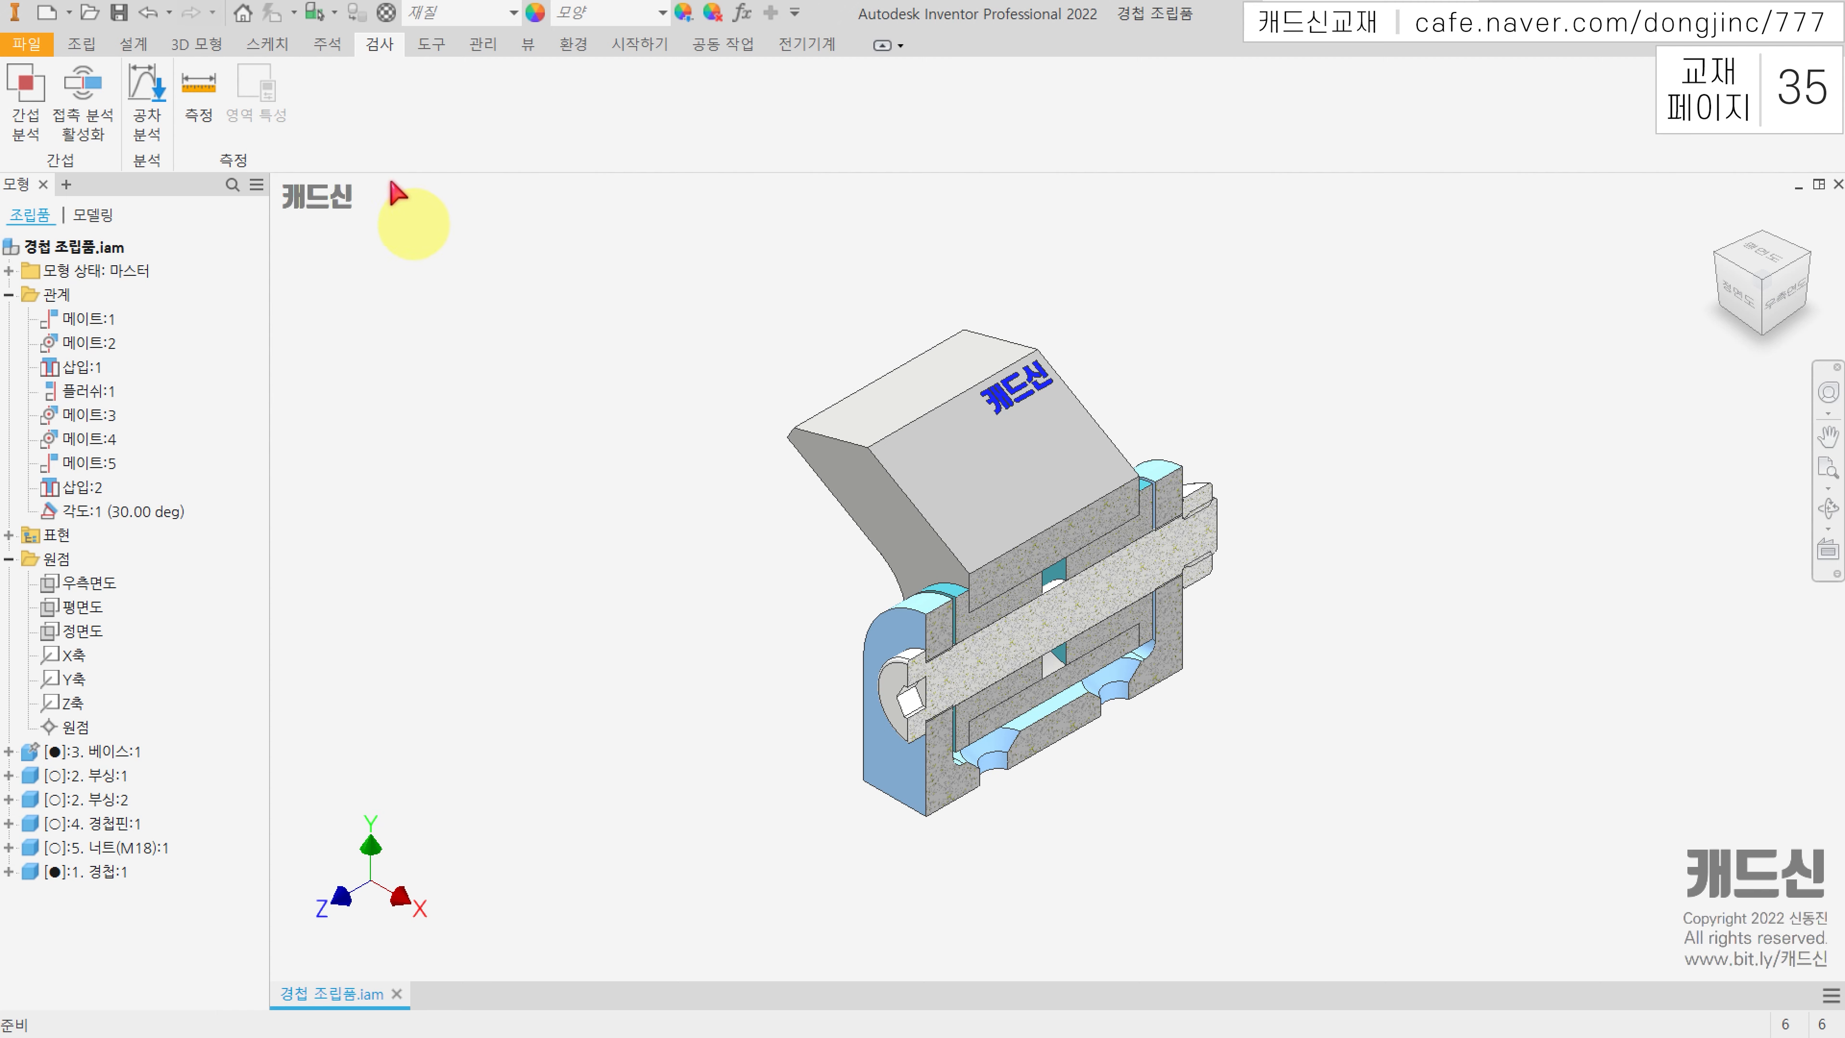
Step: End the half section view so the hinge assembly is displayed whole
click(529, 47)
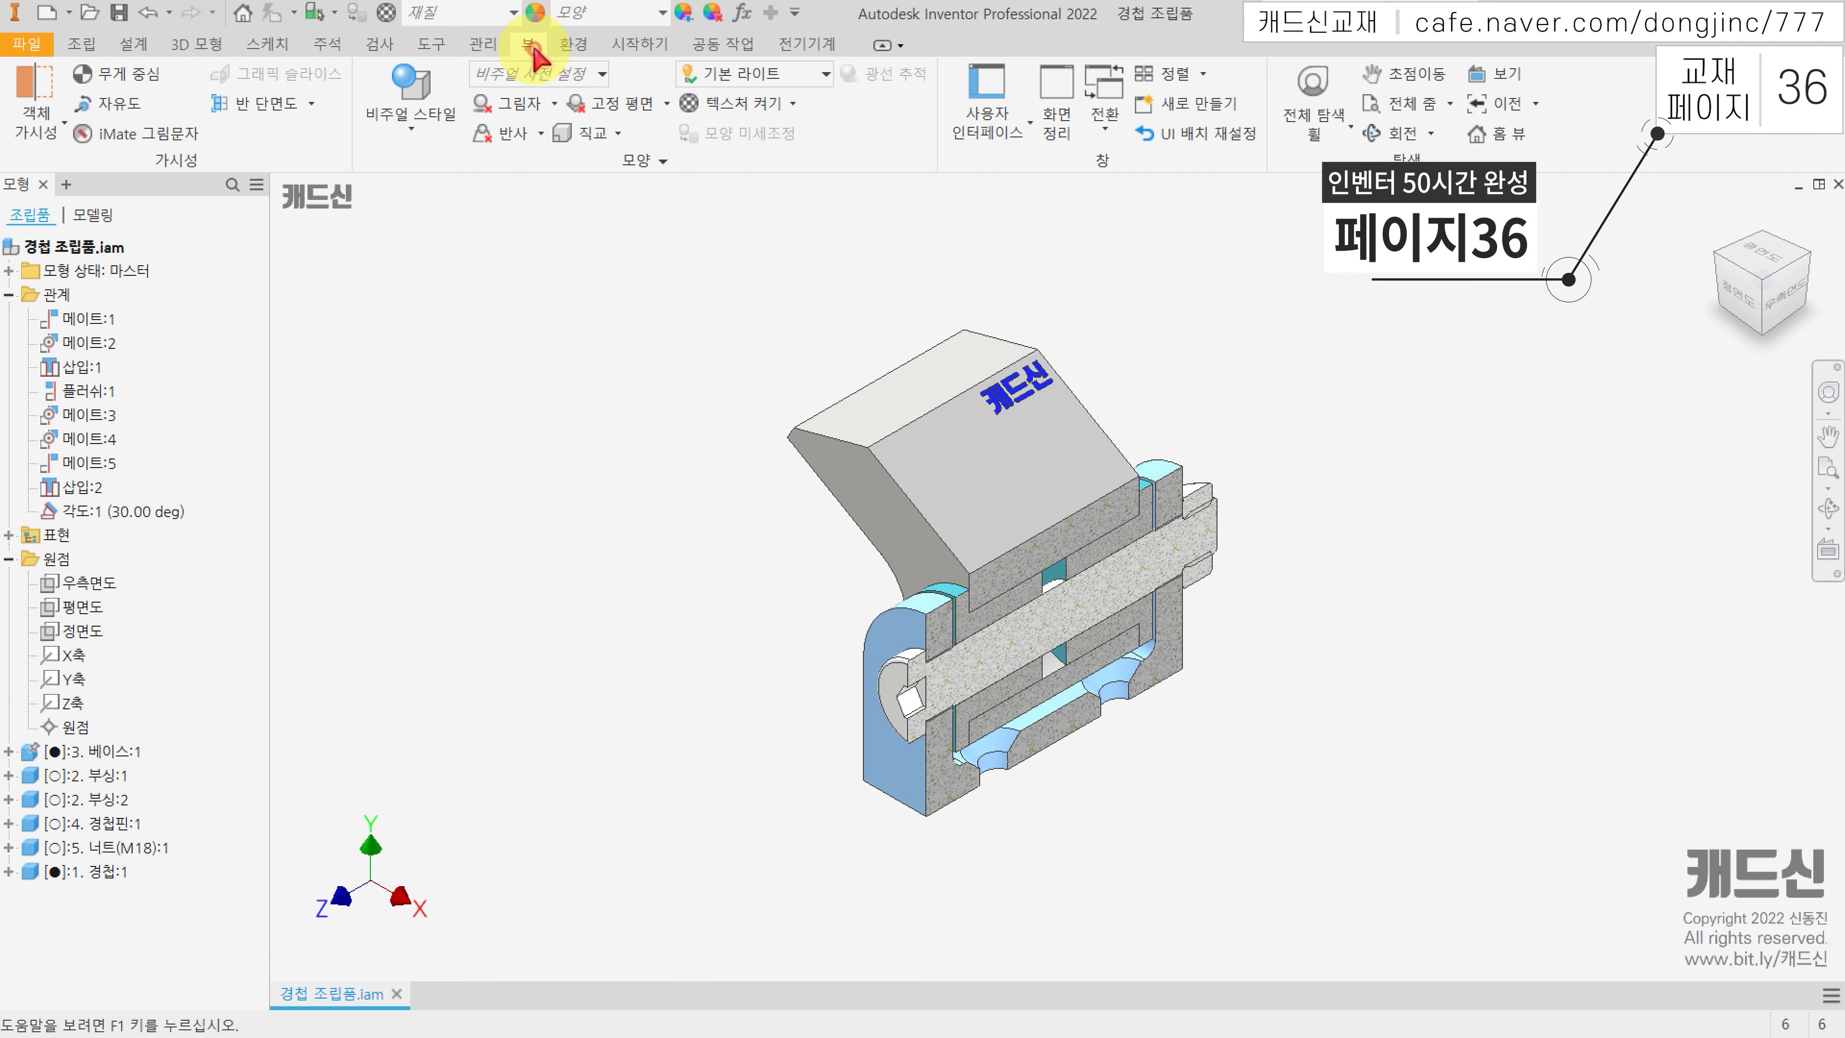
click(312, 104)
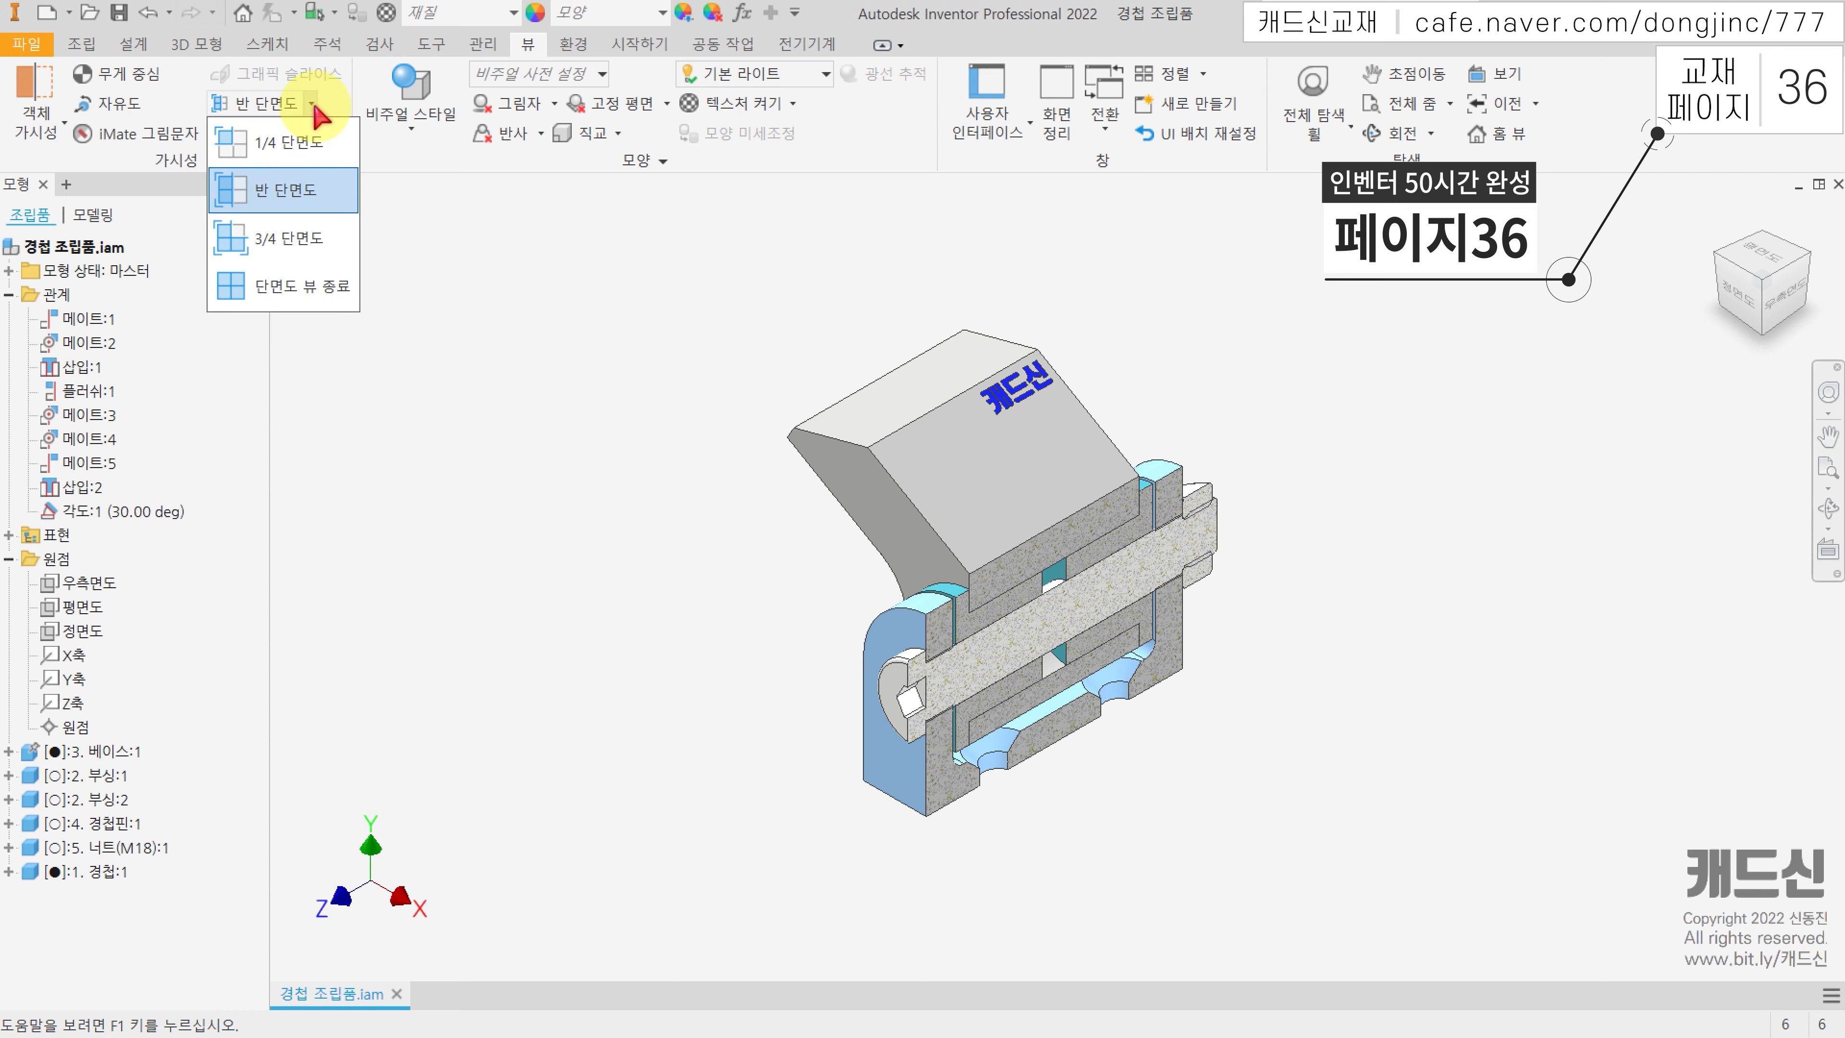
click(318, 298)
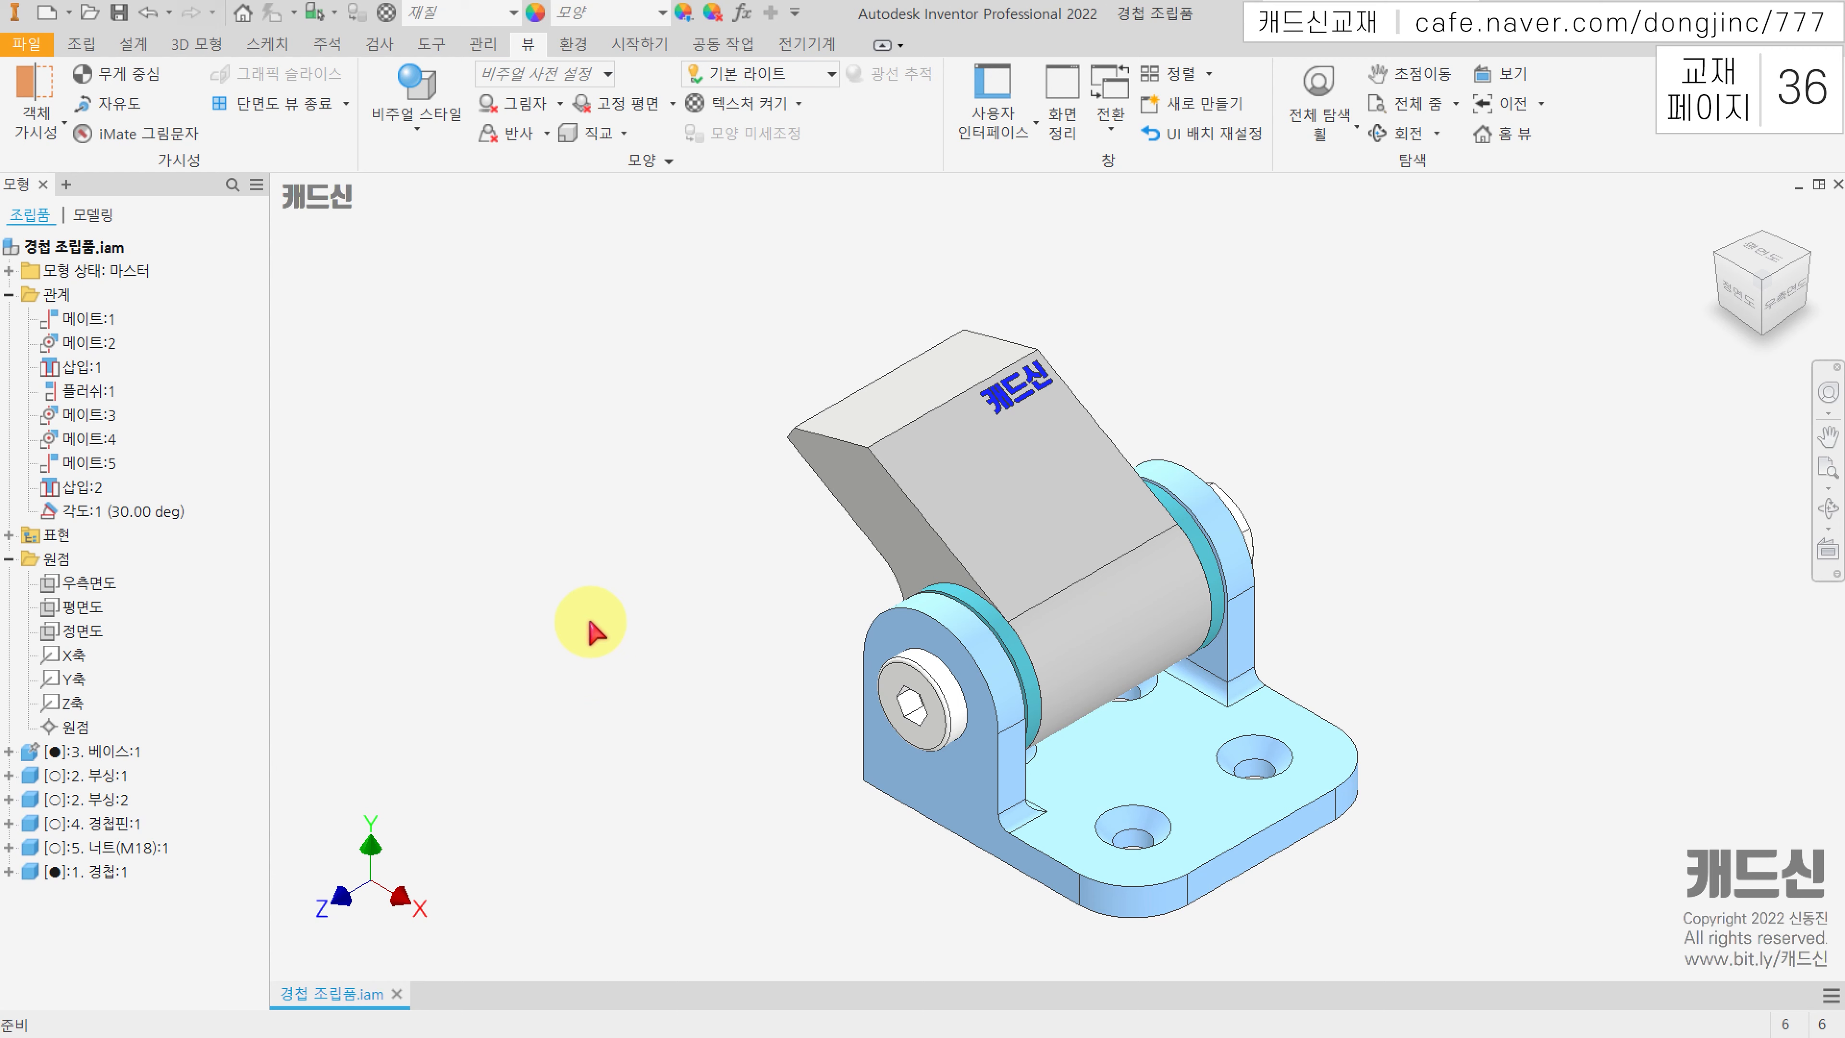
Step: Open the hinge pin part from the assembly in its own document
click(934, 699)
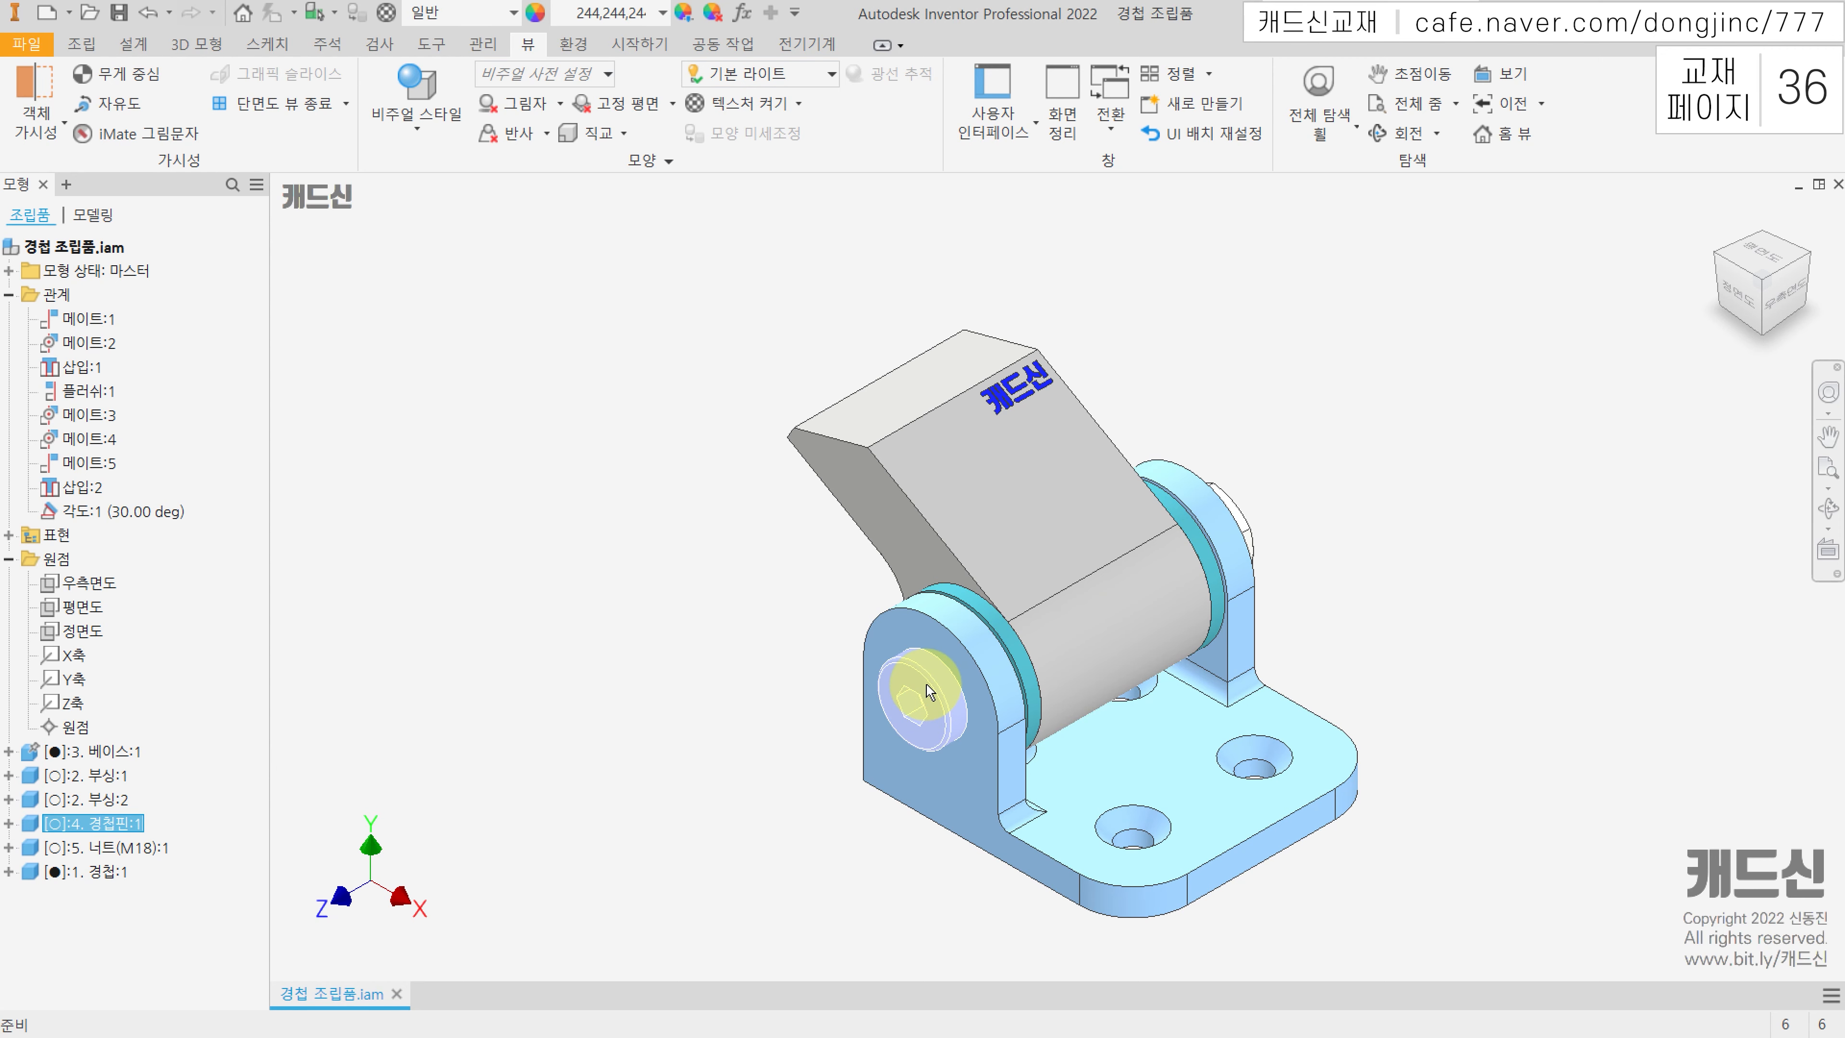
right_click(929, 692)
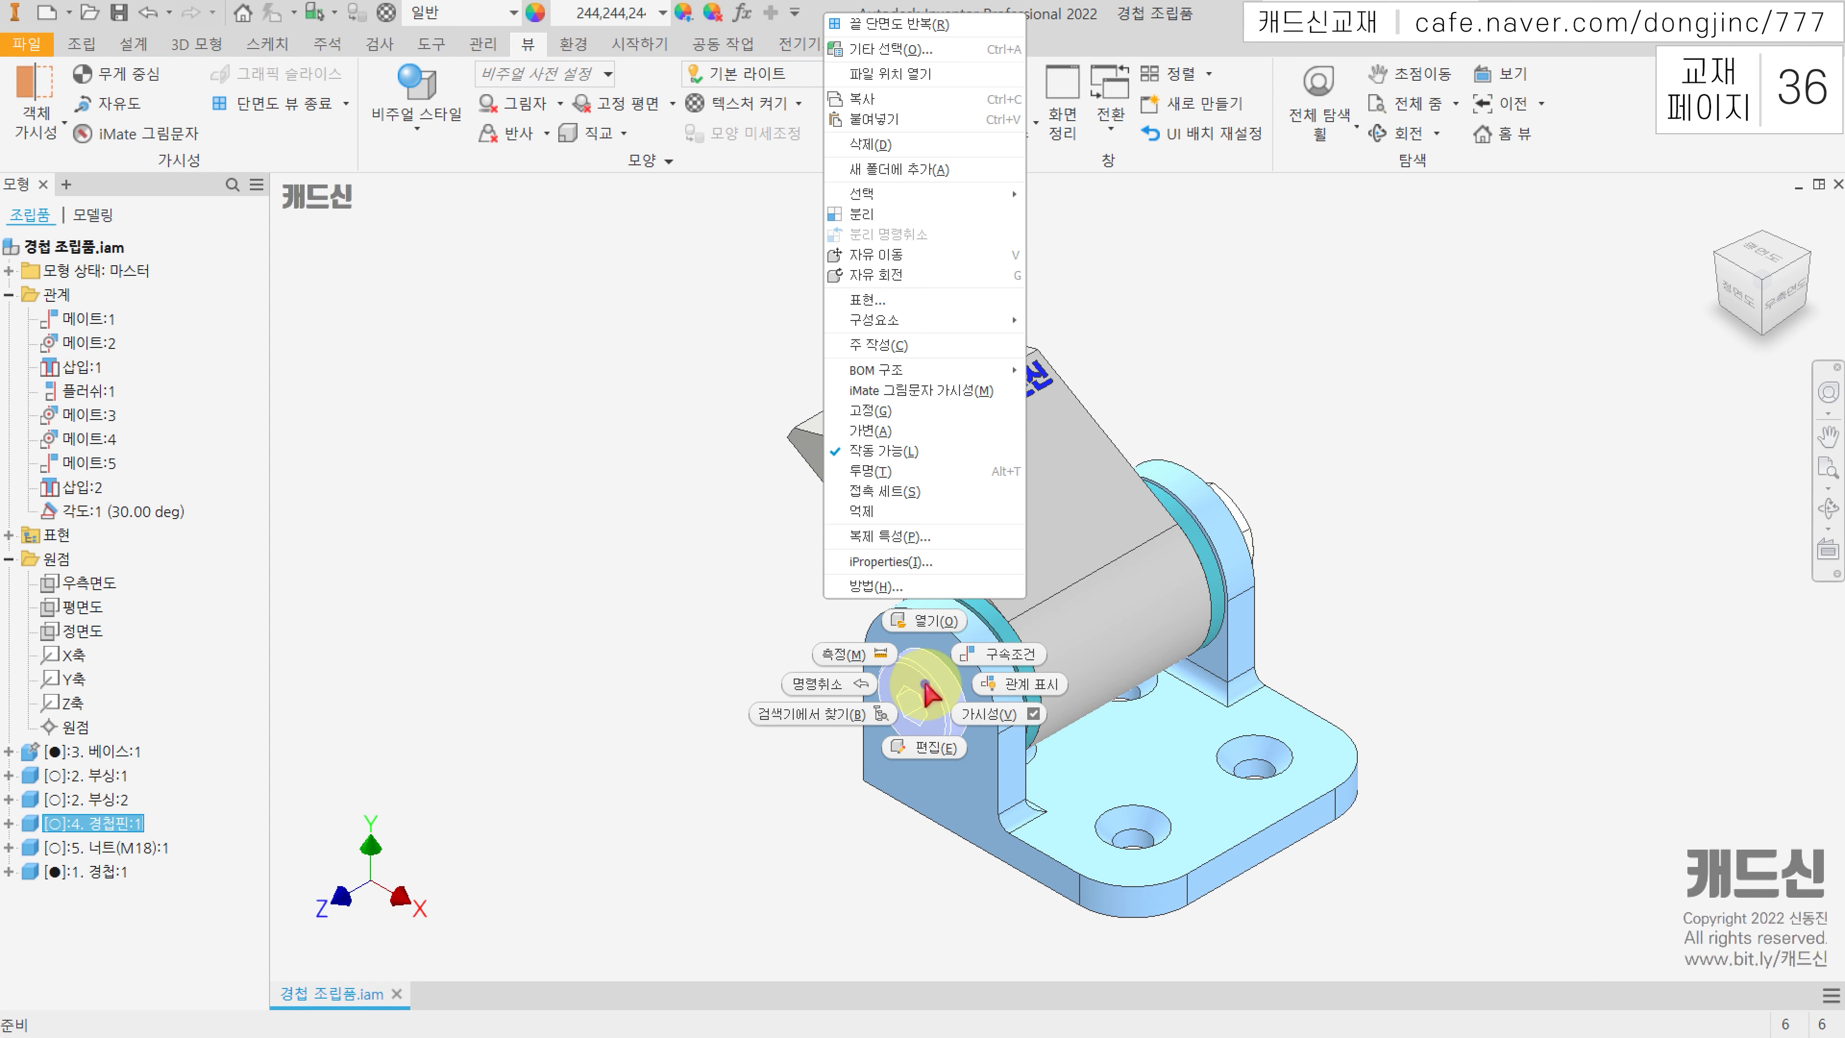
click(934, 624)
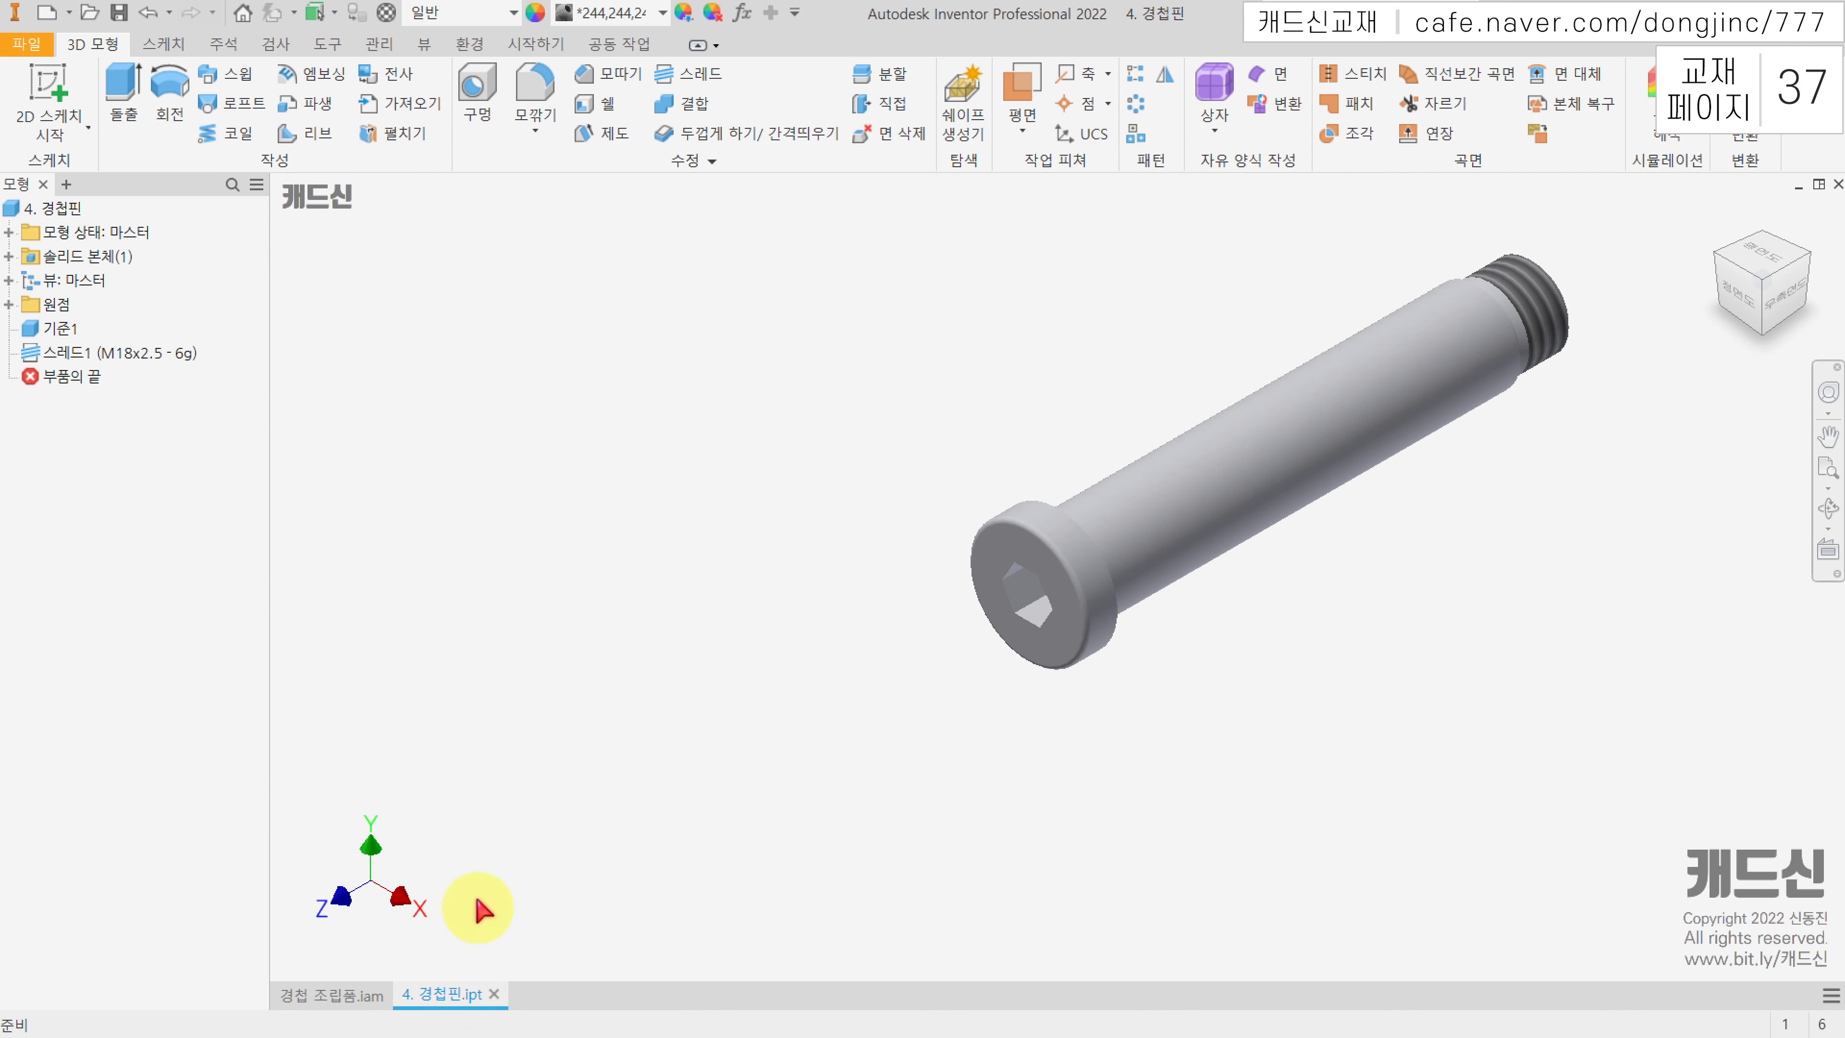
Step: Set the hinge pin part's visual style to Shaded with Edges
scroll(824, 465, down, 4)
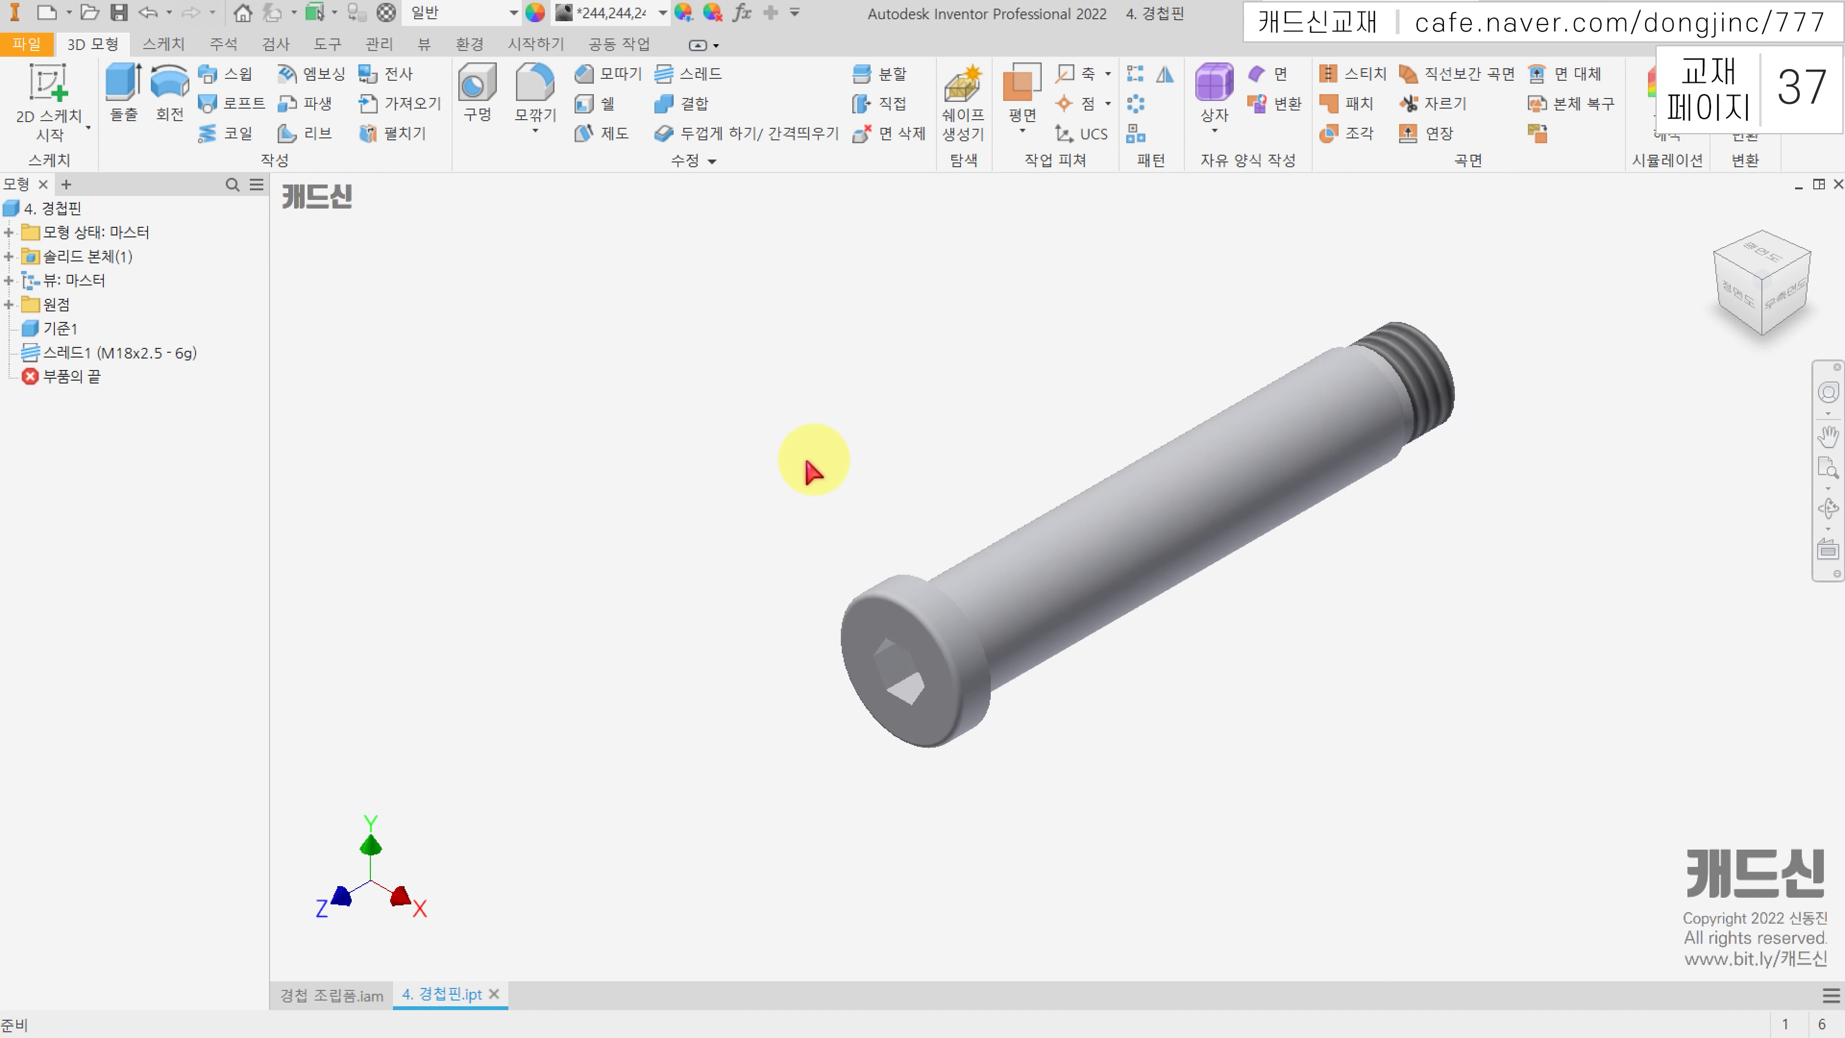
click(426, 44)
click(438, 128)
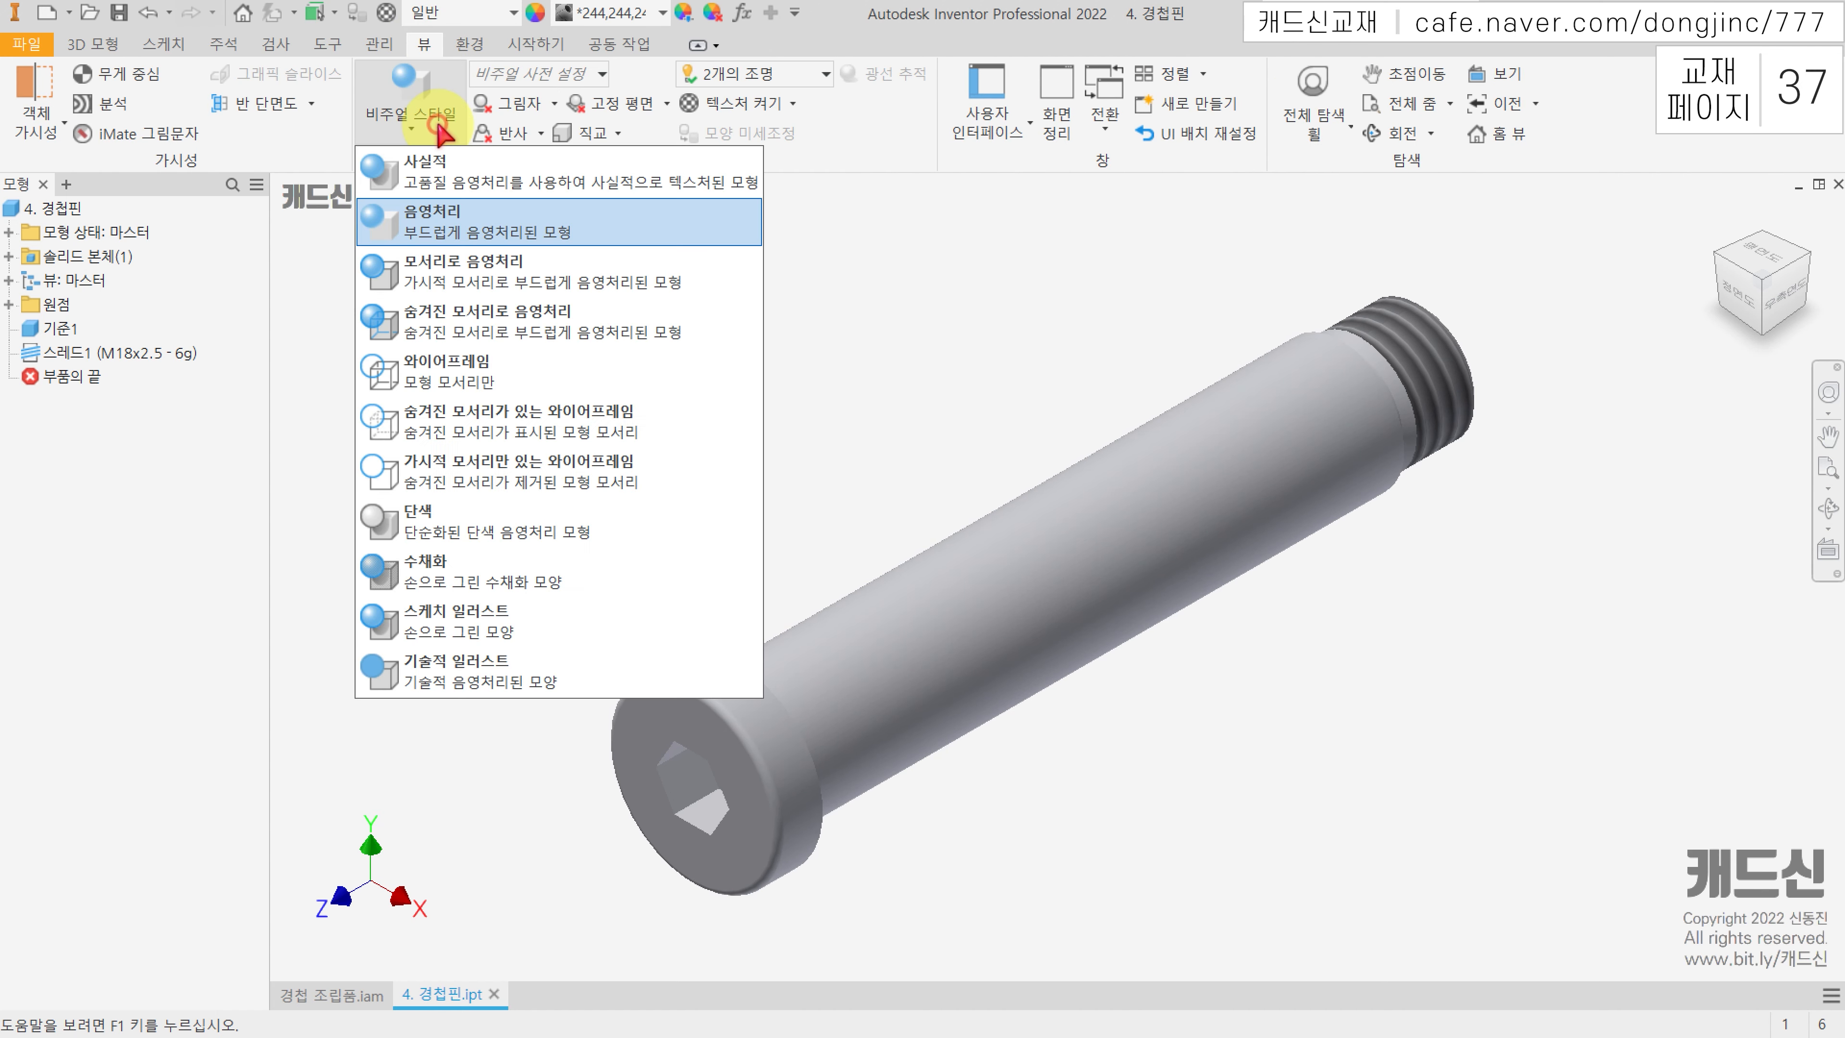
click(494, 283)
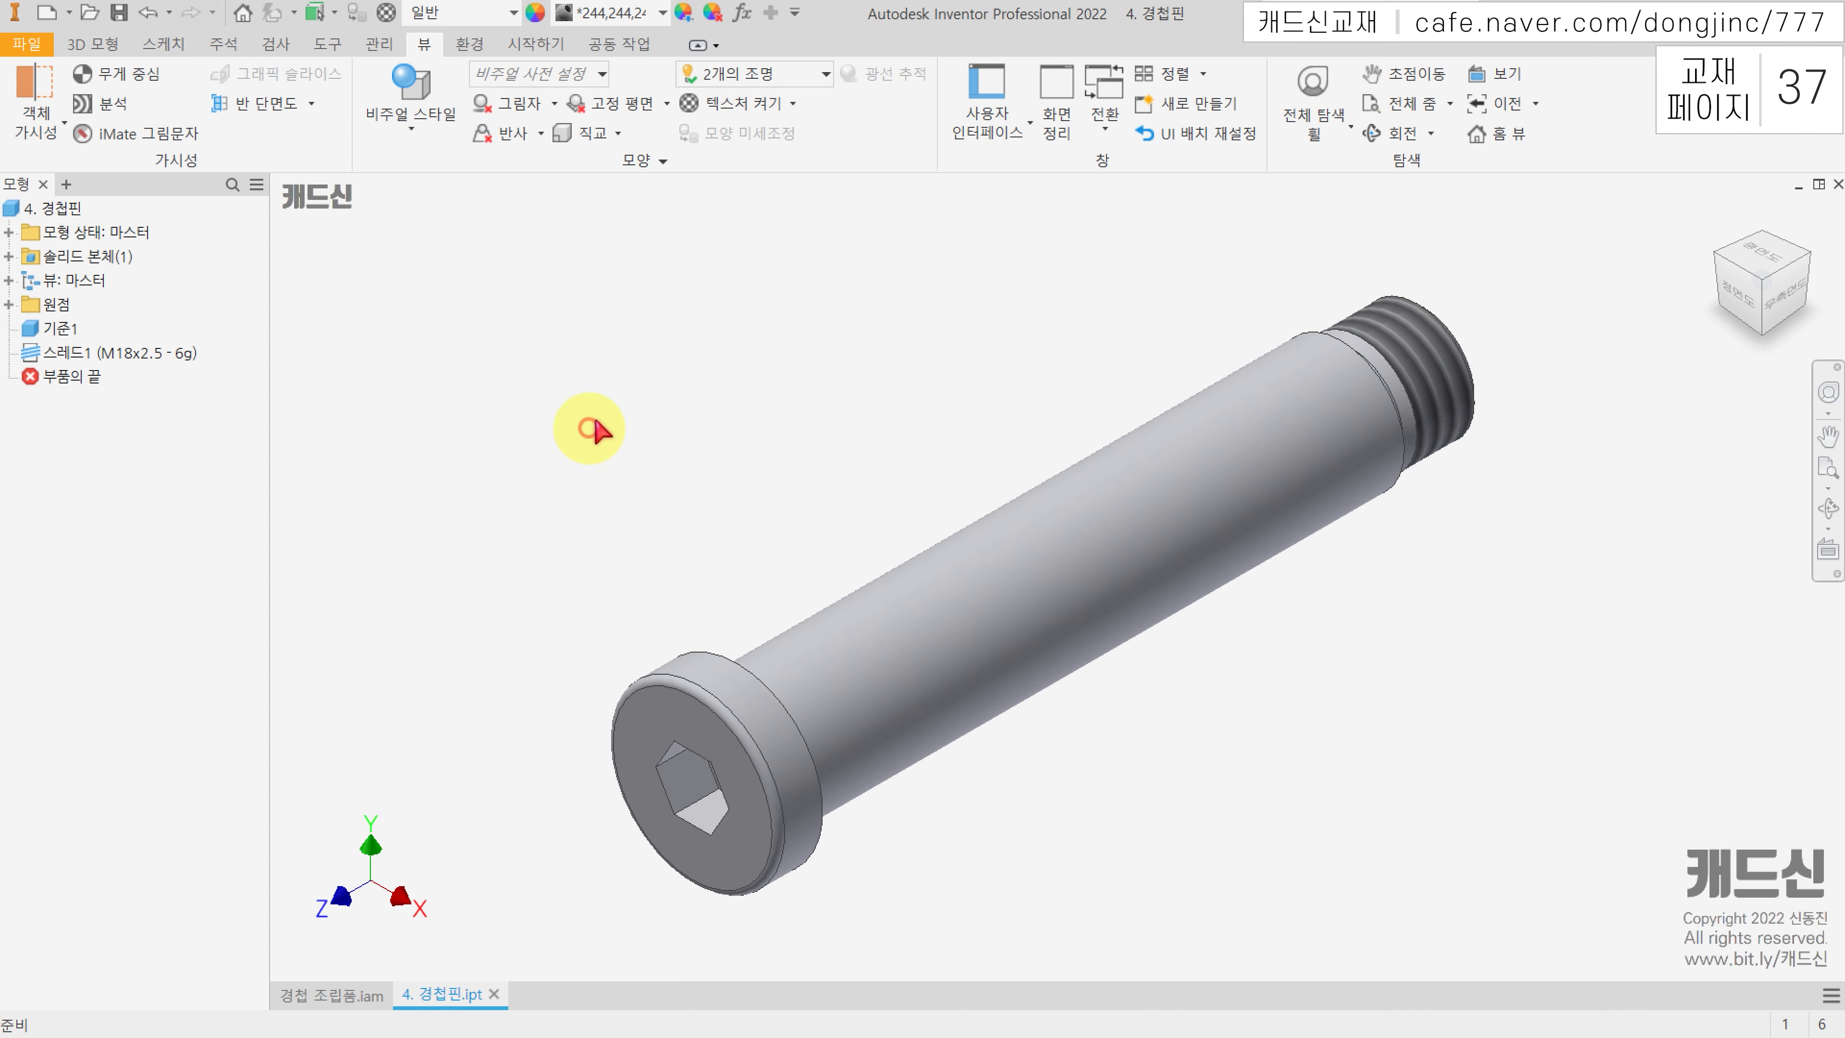
Step: Measure the diameter of the hinge pin's long cylindrical shank and end the measurement
scroll(610, 412, down, 3)
click(280, 50)
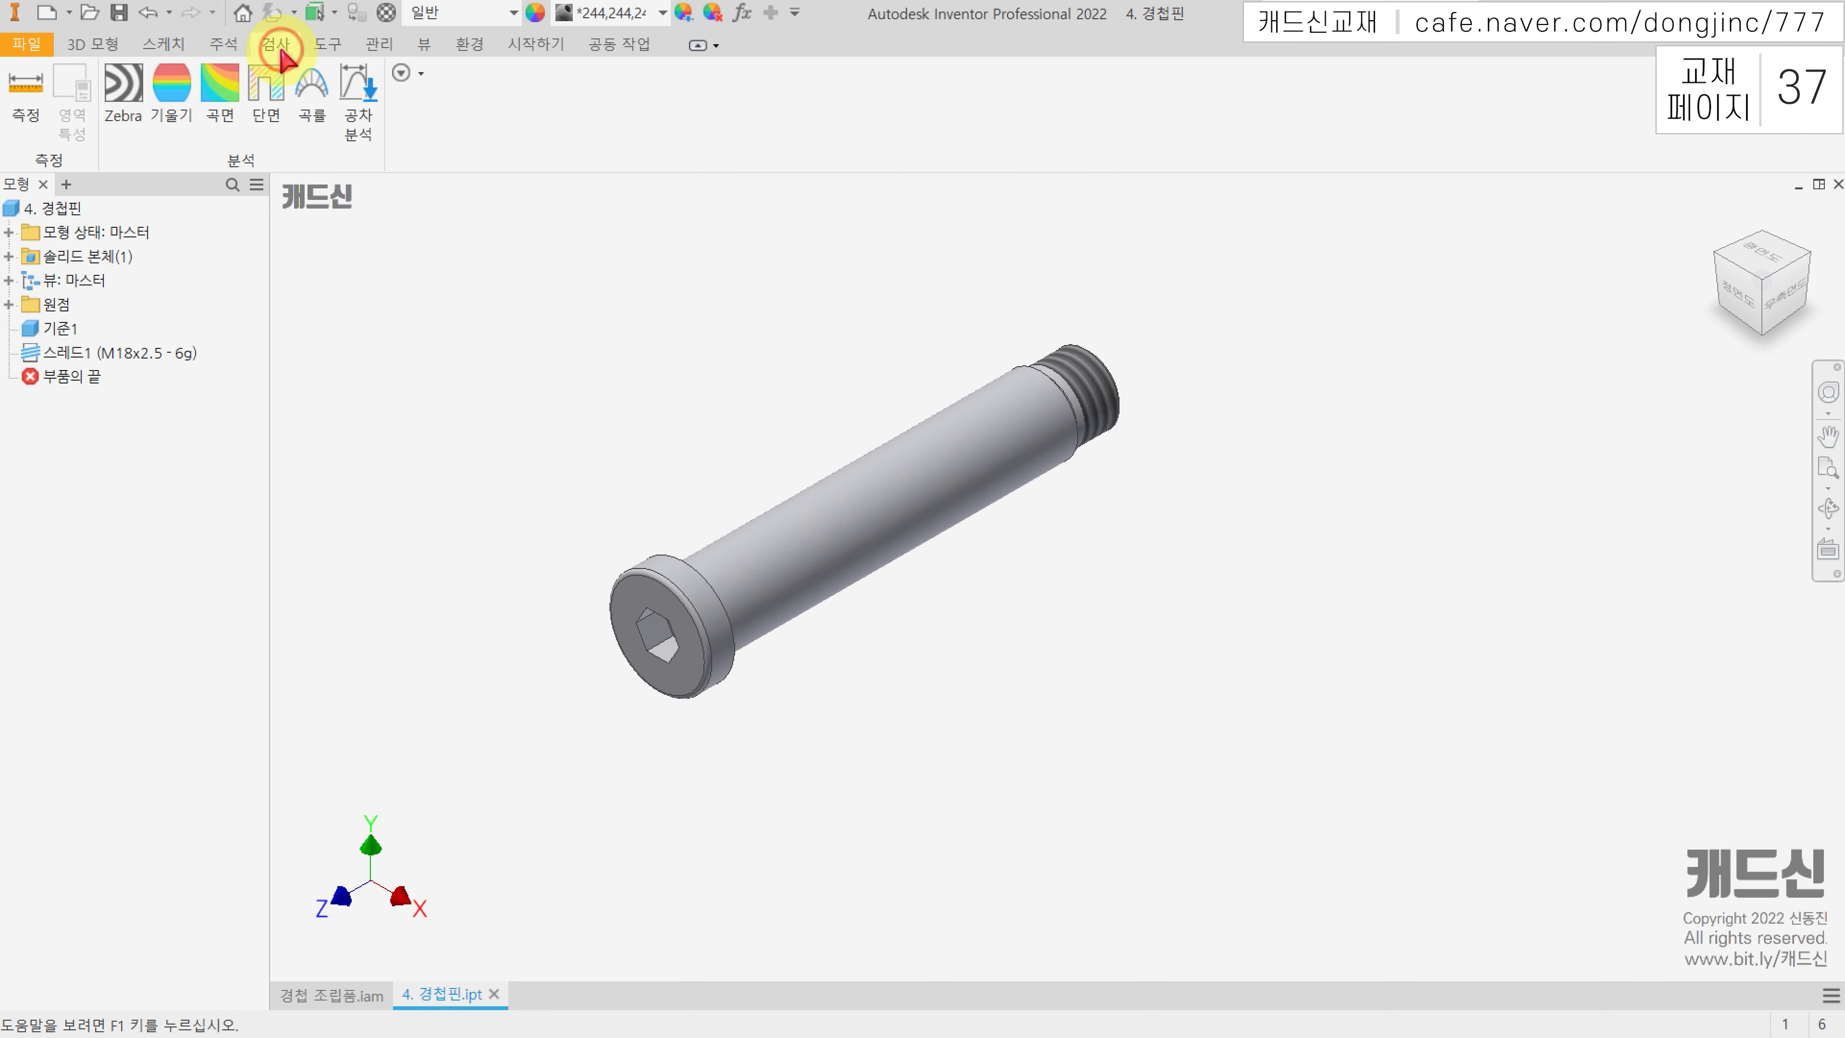
click(27, 98)
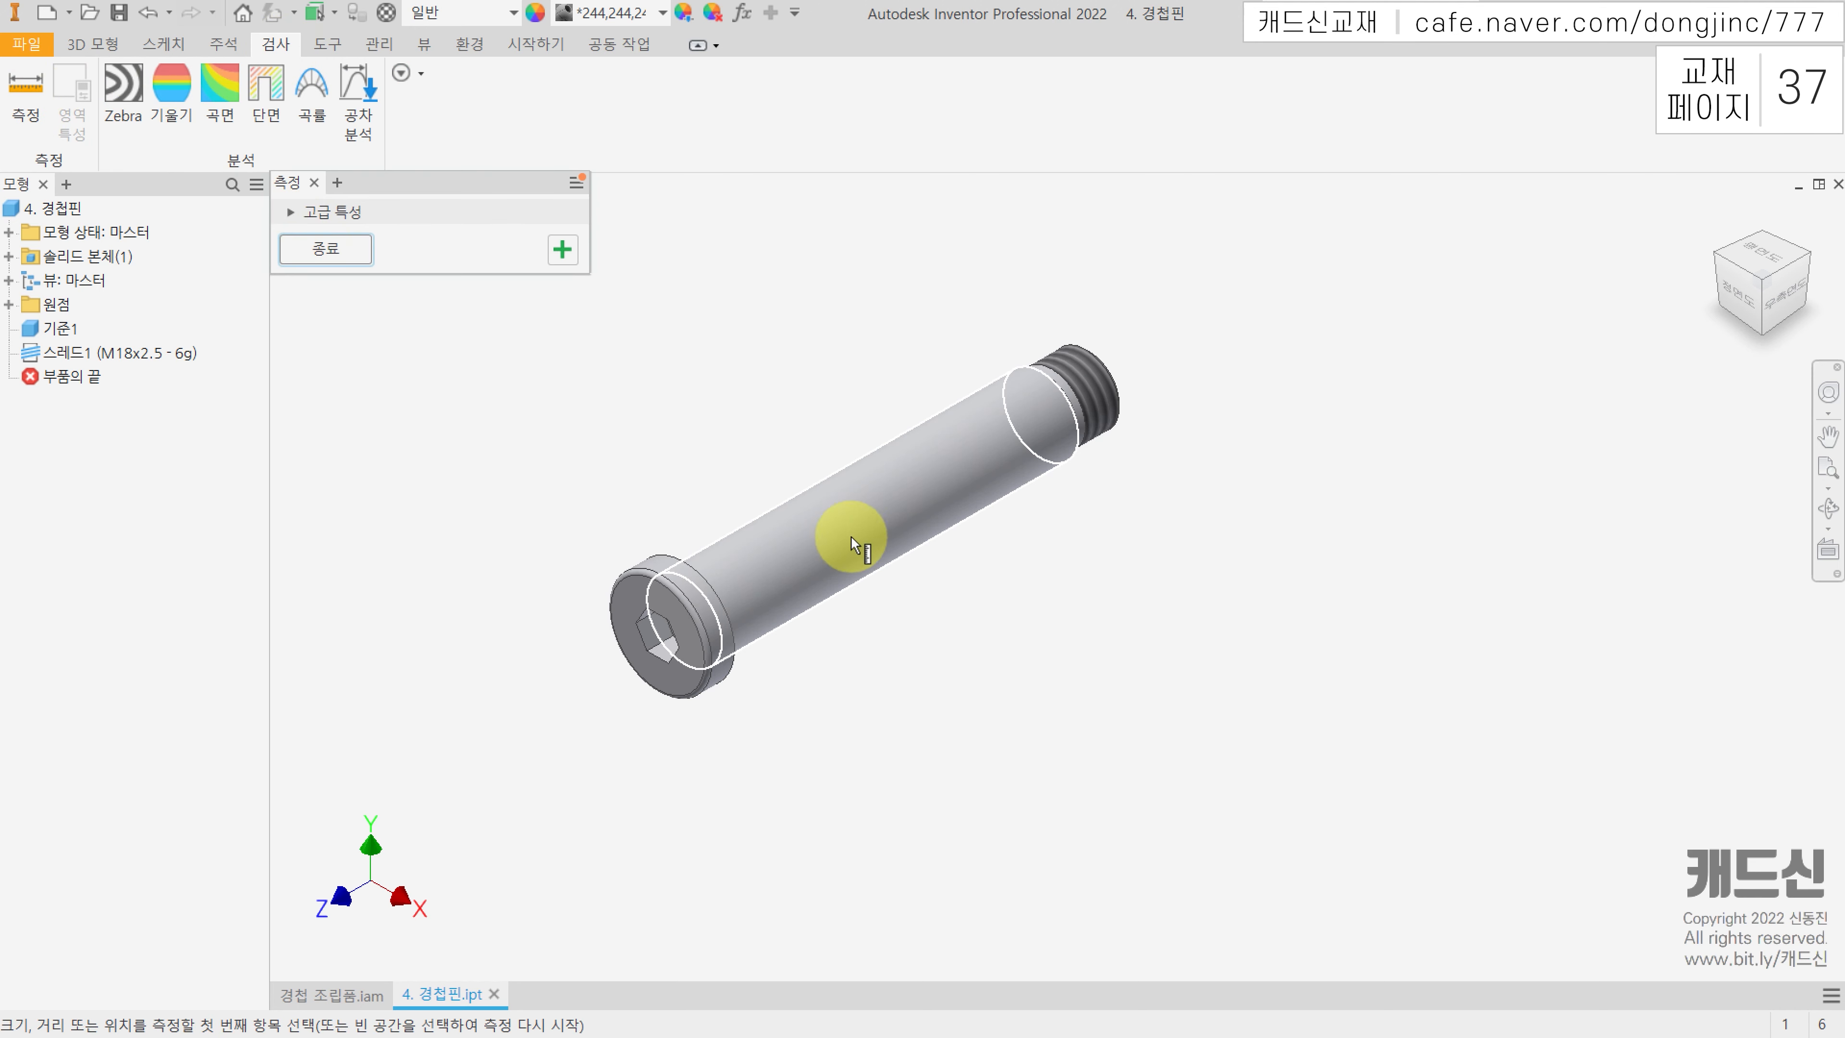
mouse_move(851, 537)
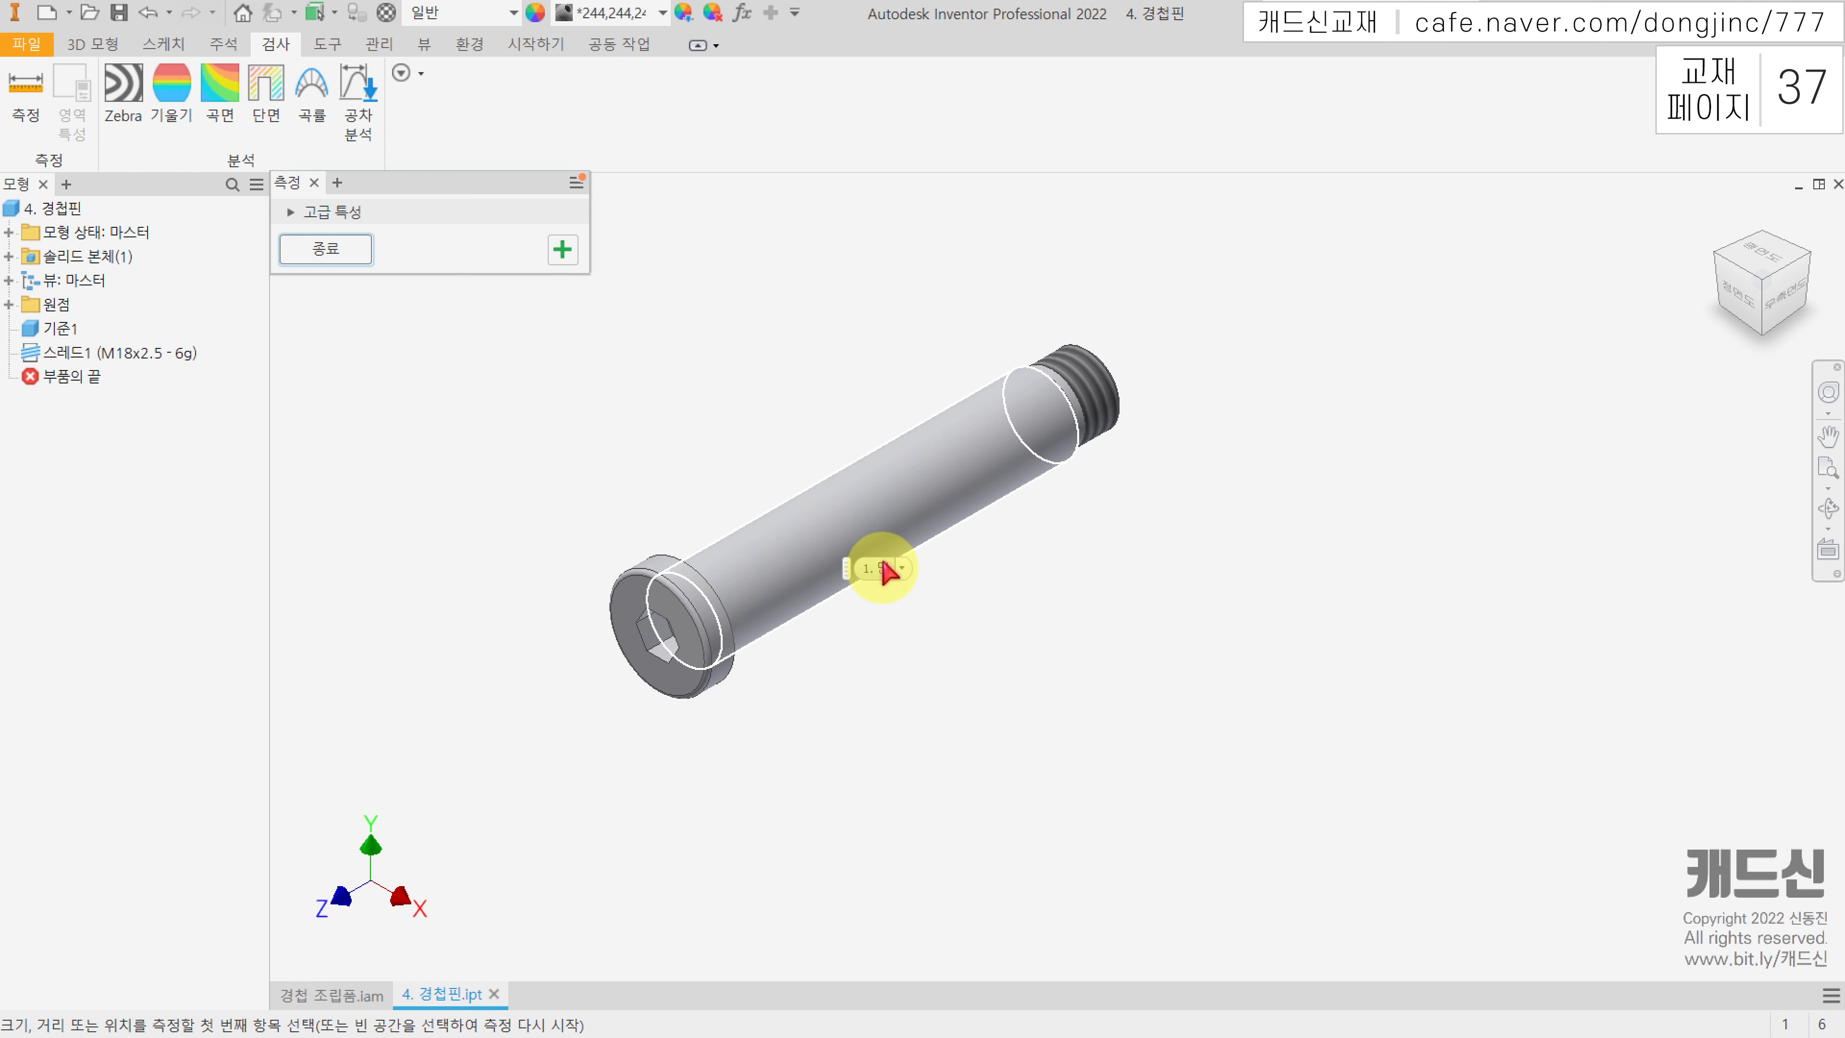
click(888, 513)
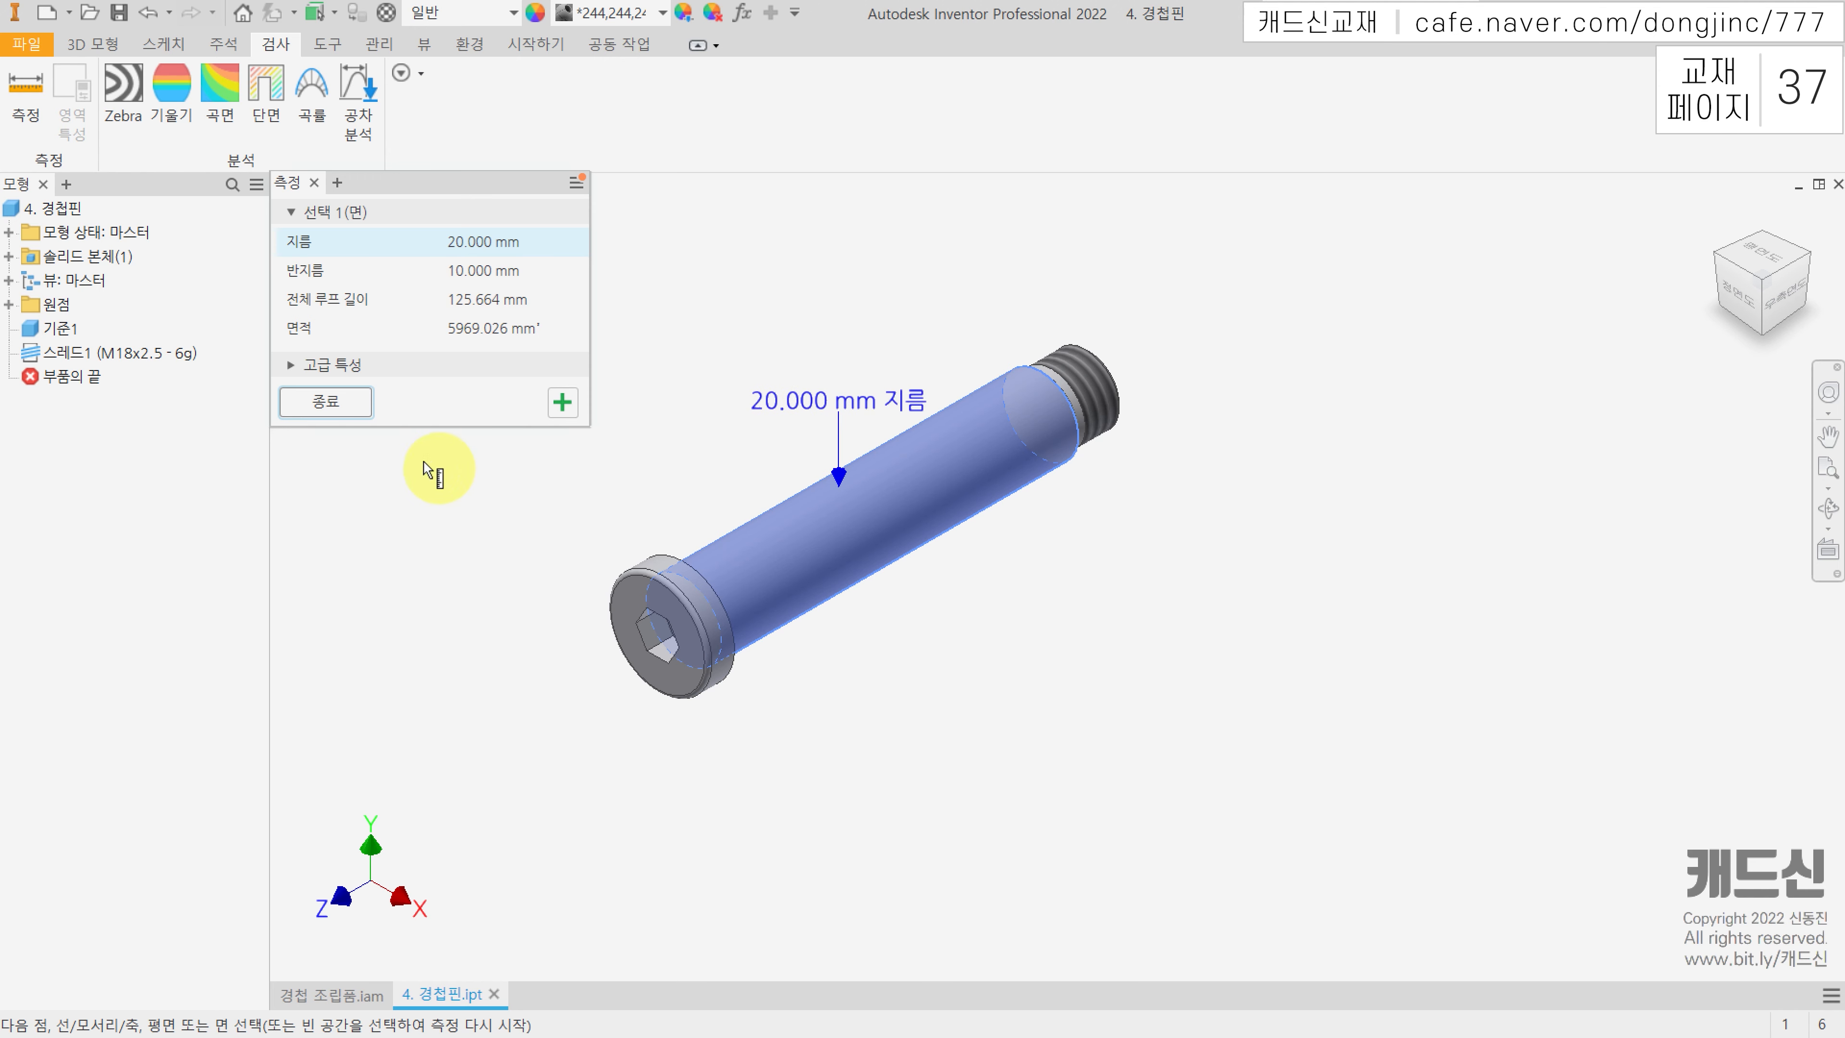
click(326, 401)
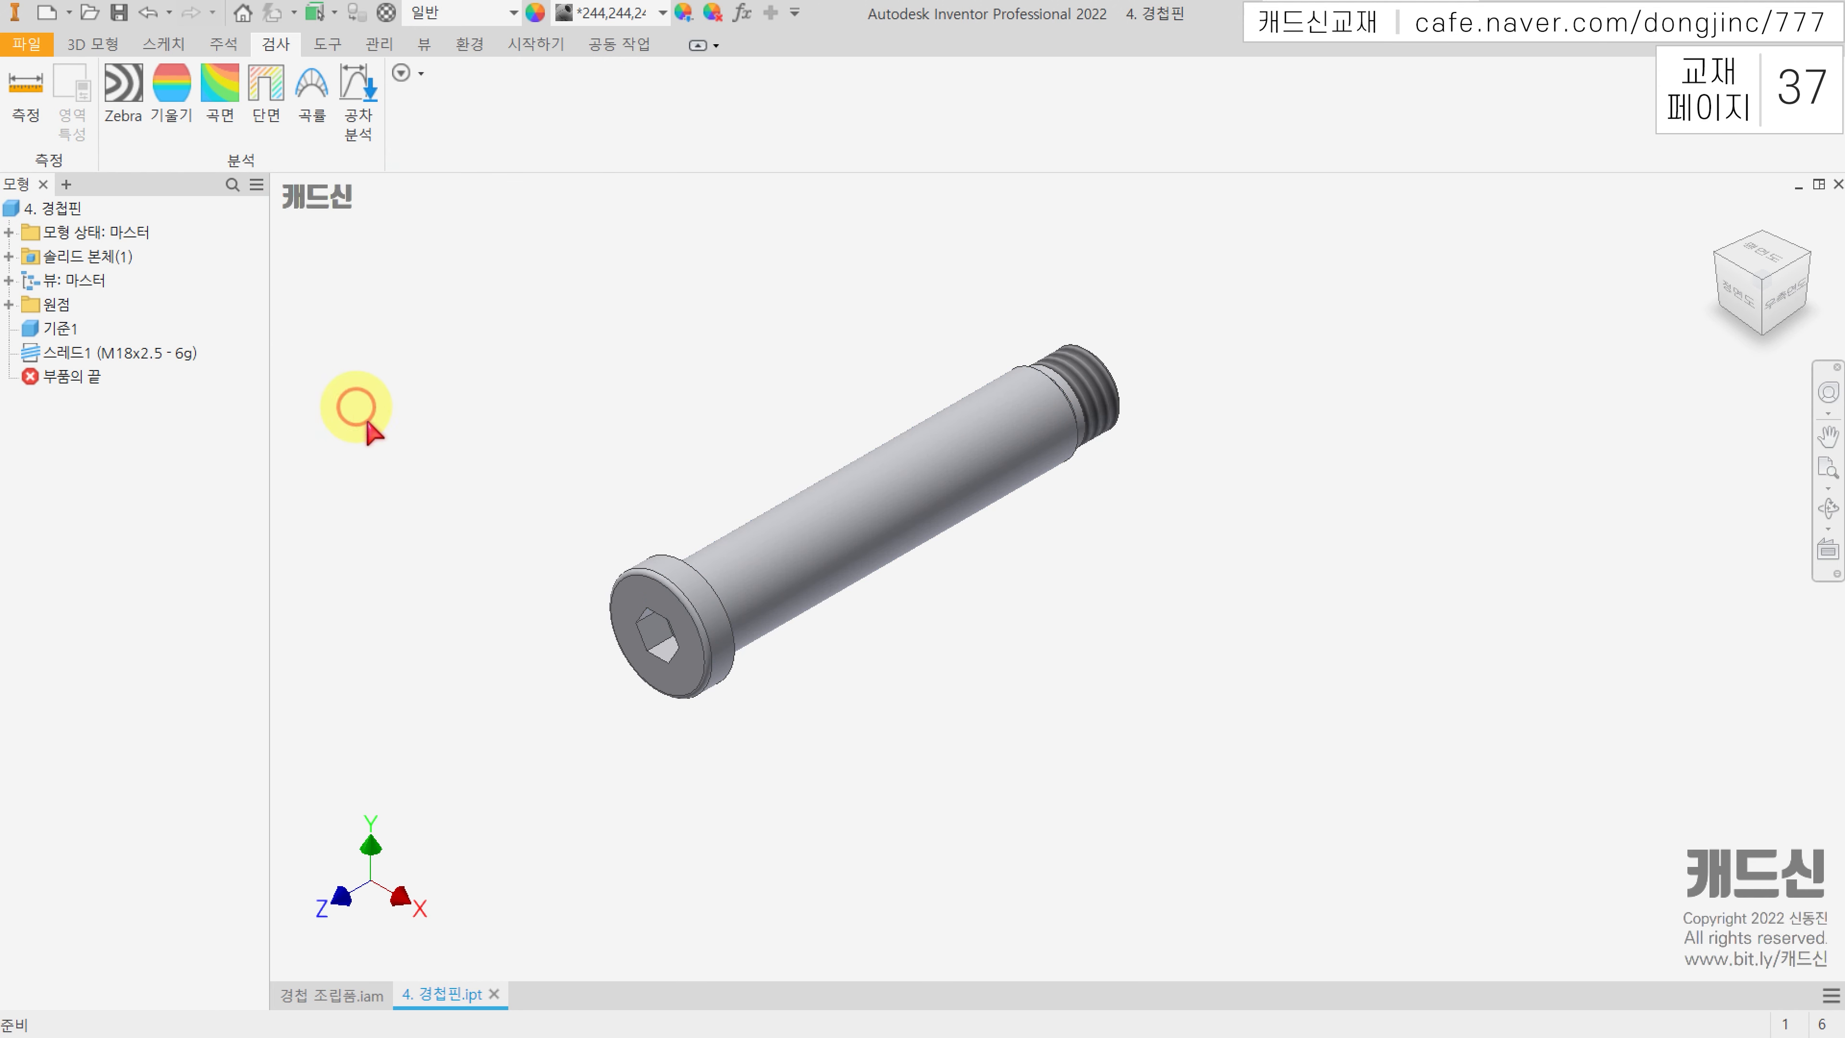
Step: Return to the hinge assembly and open the base part in its own document
click(335, 1002)
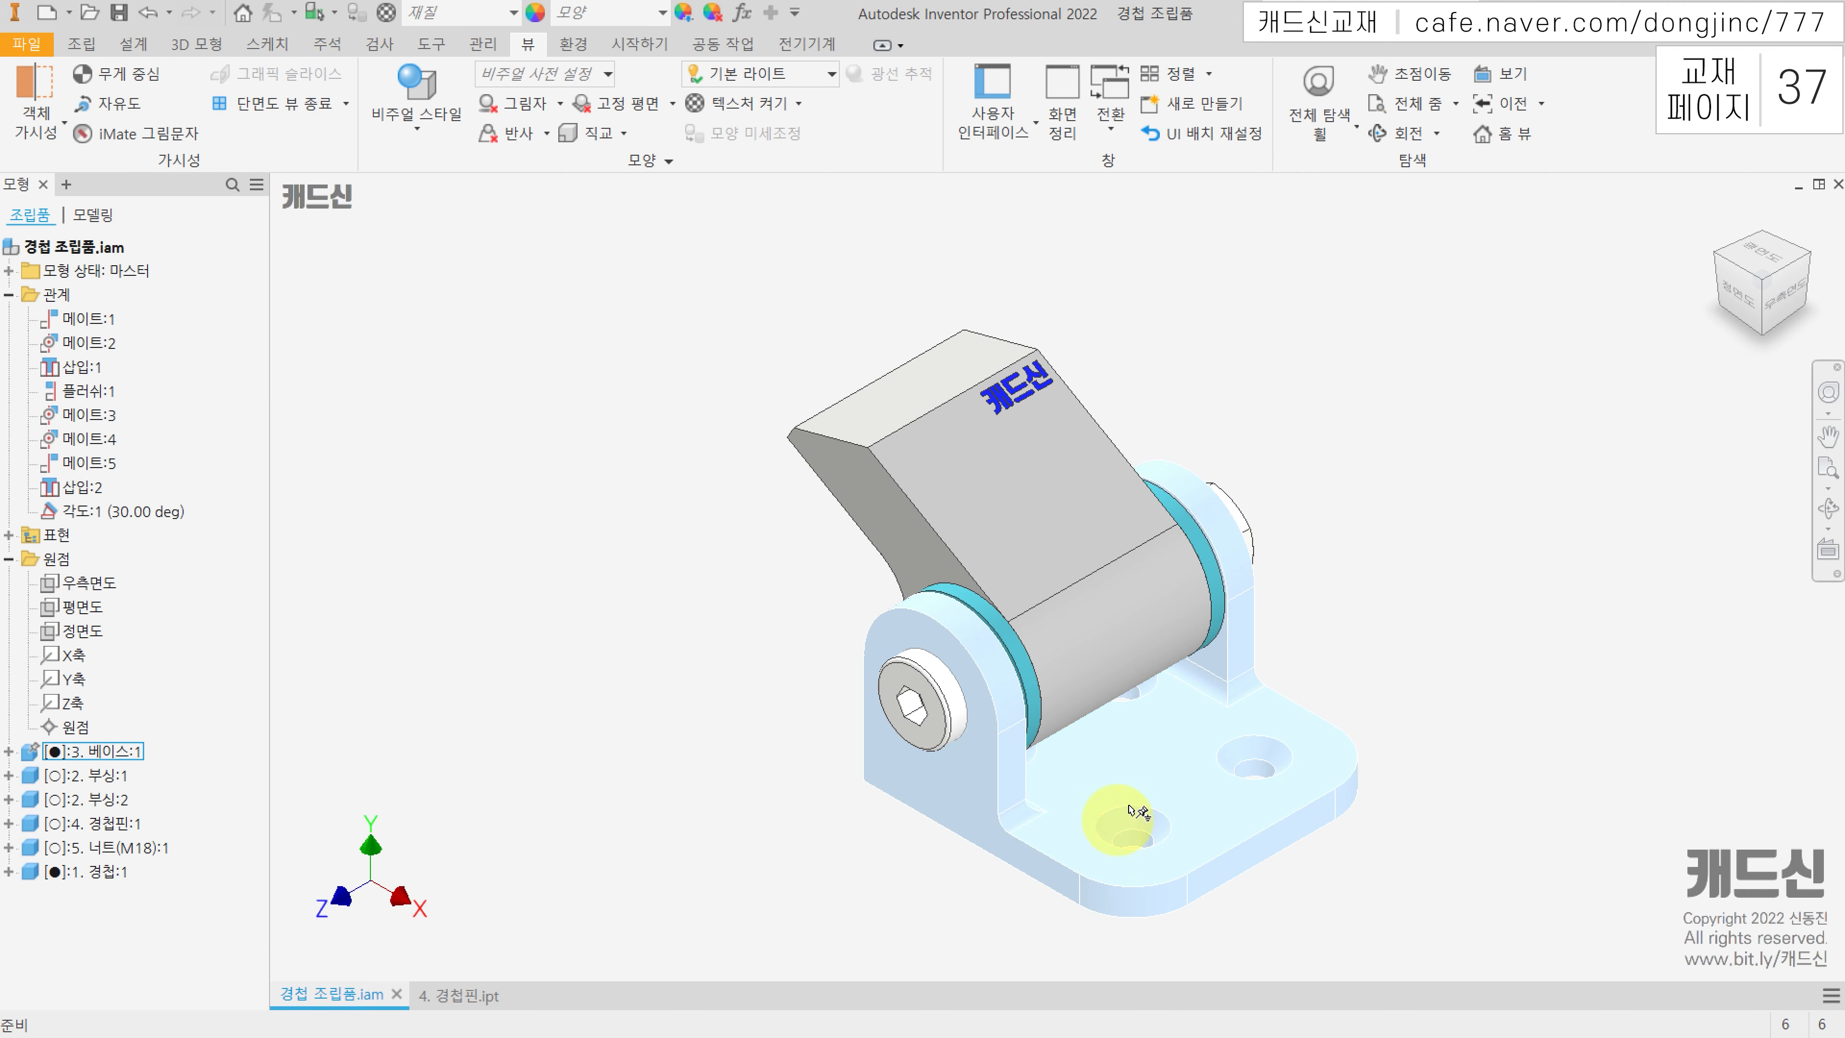
click(1150, 779)
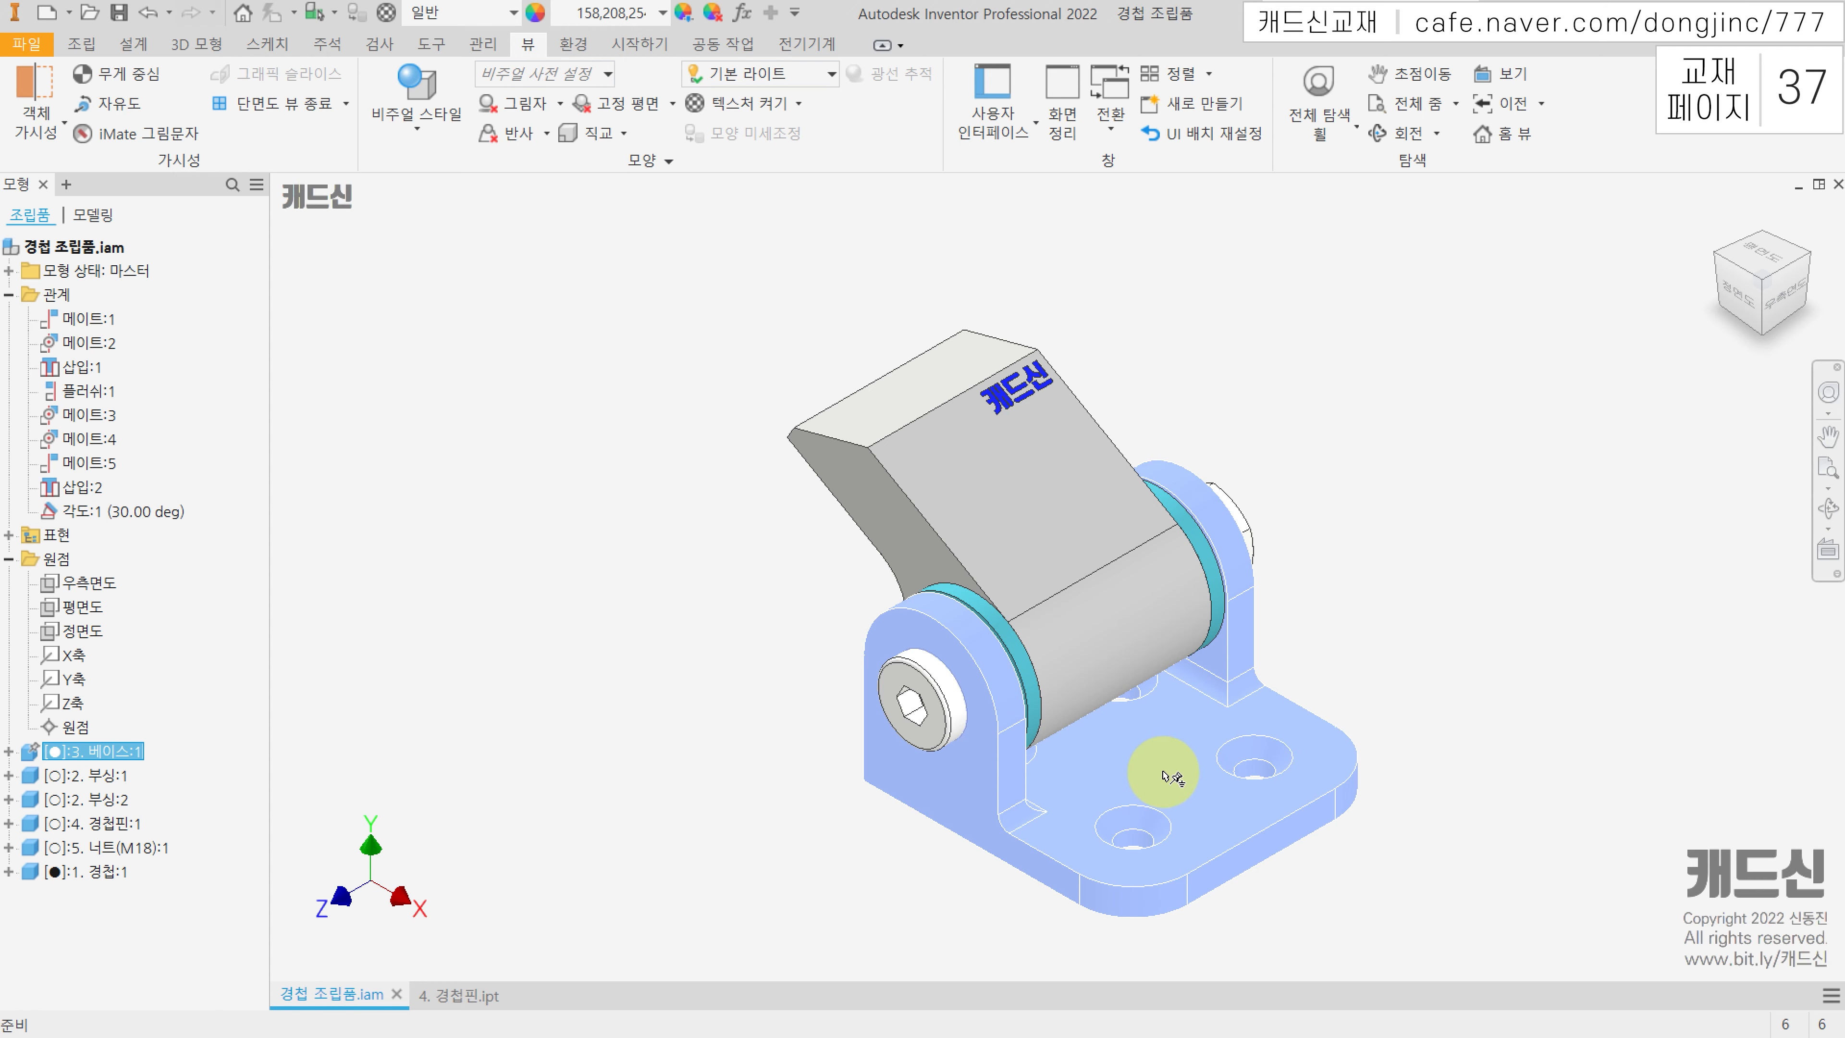
right_click(1163, 773)
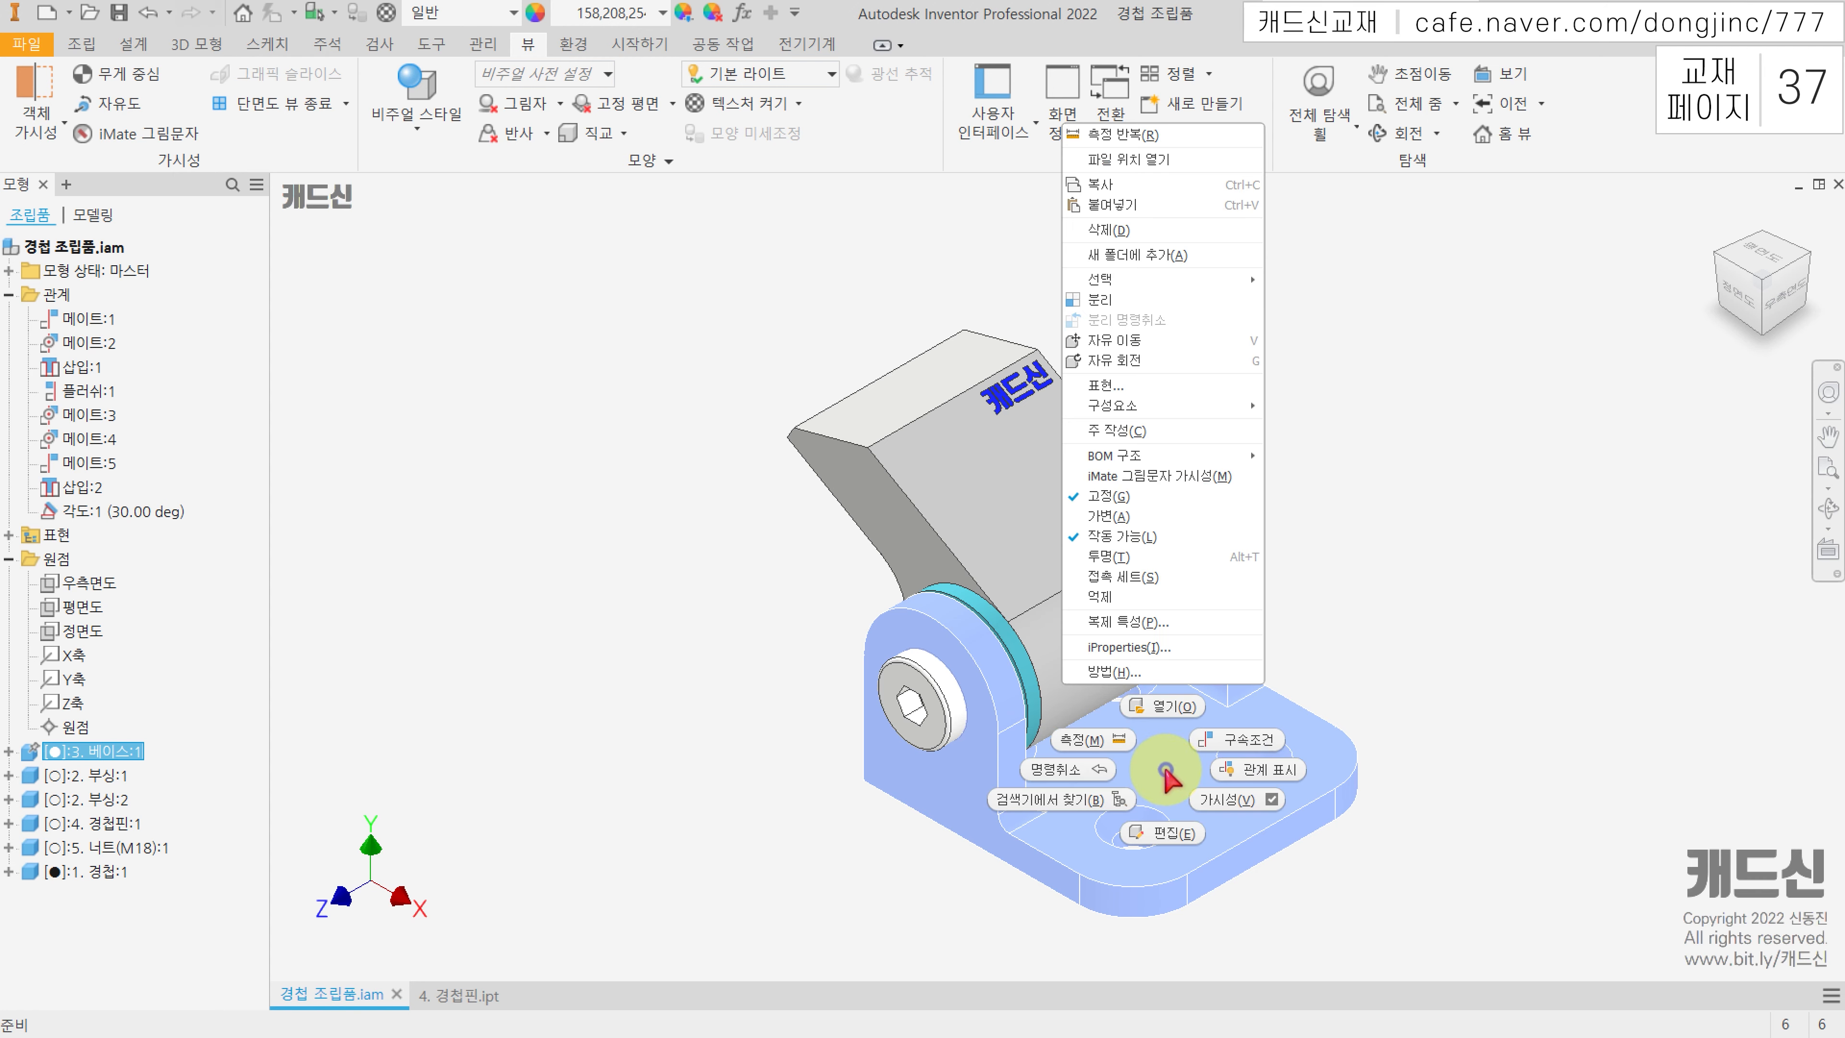
click(1166, 706)
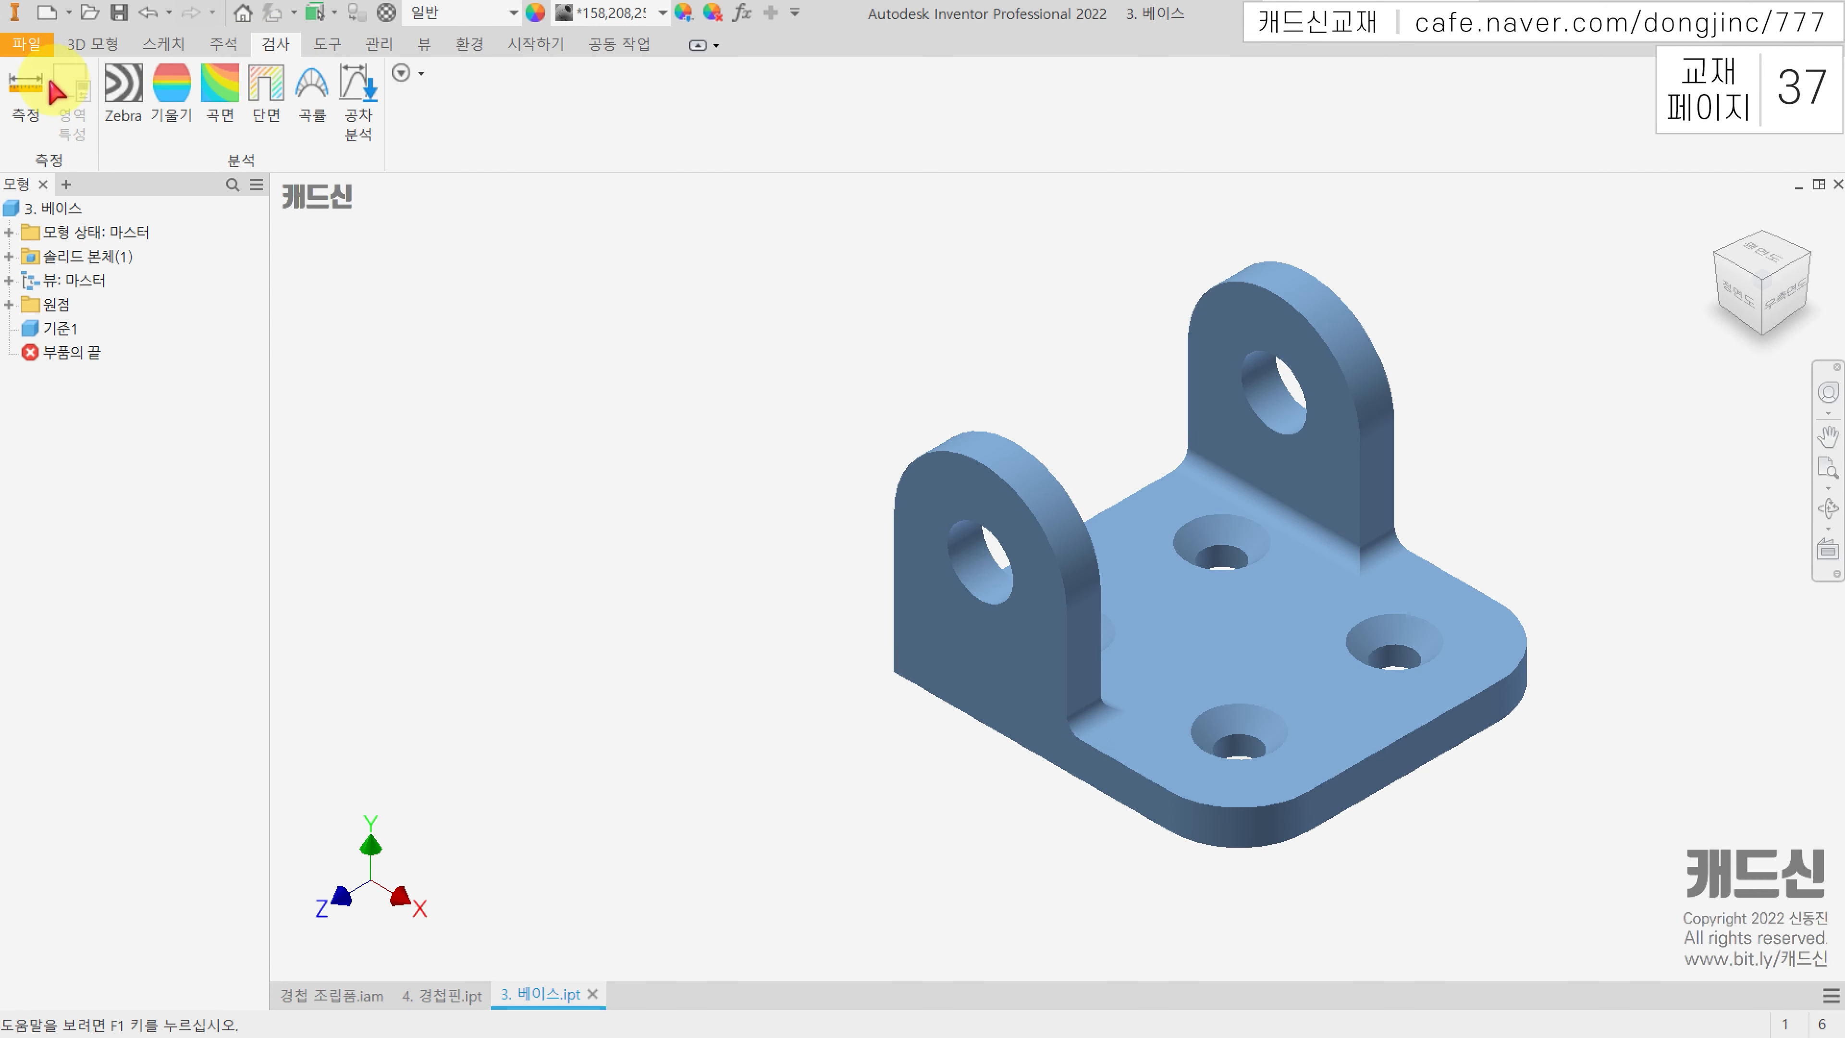
Step: Measure the diameter of the pin hole in the base's front lug
click(28, 101)
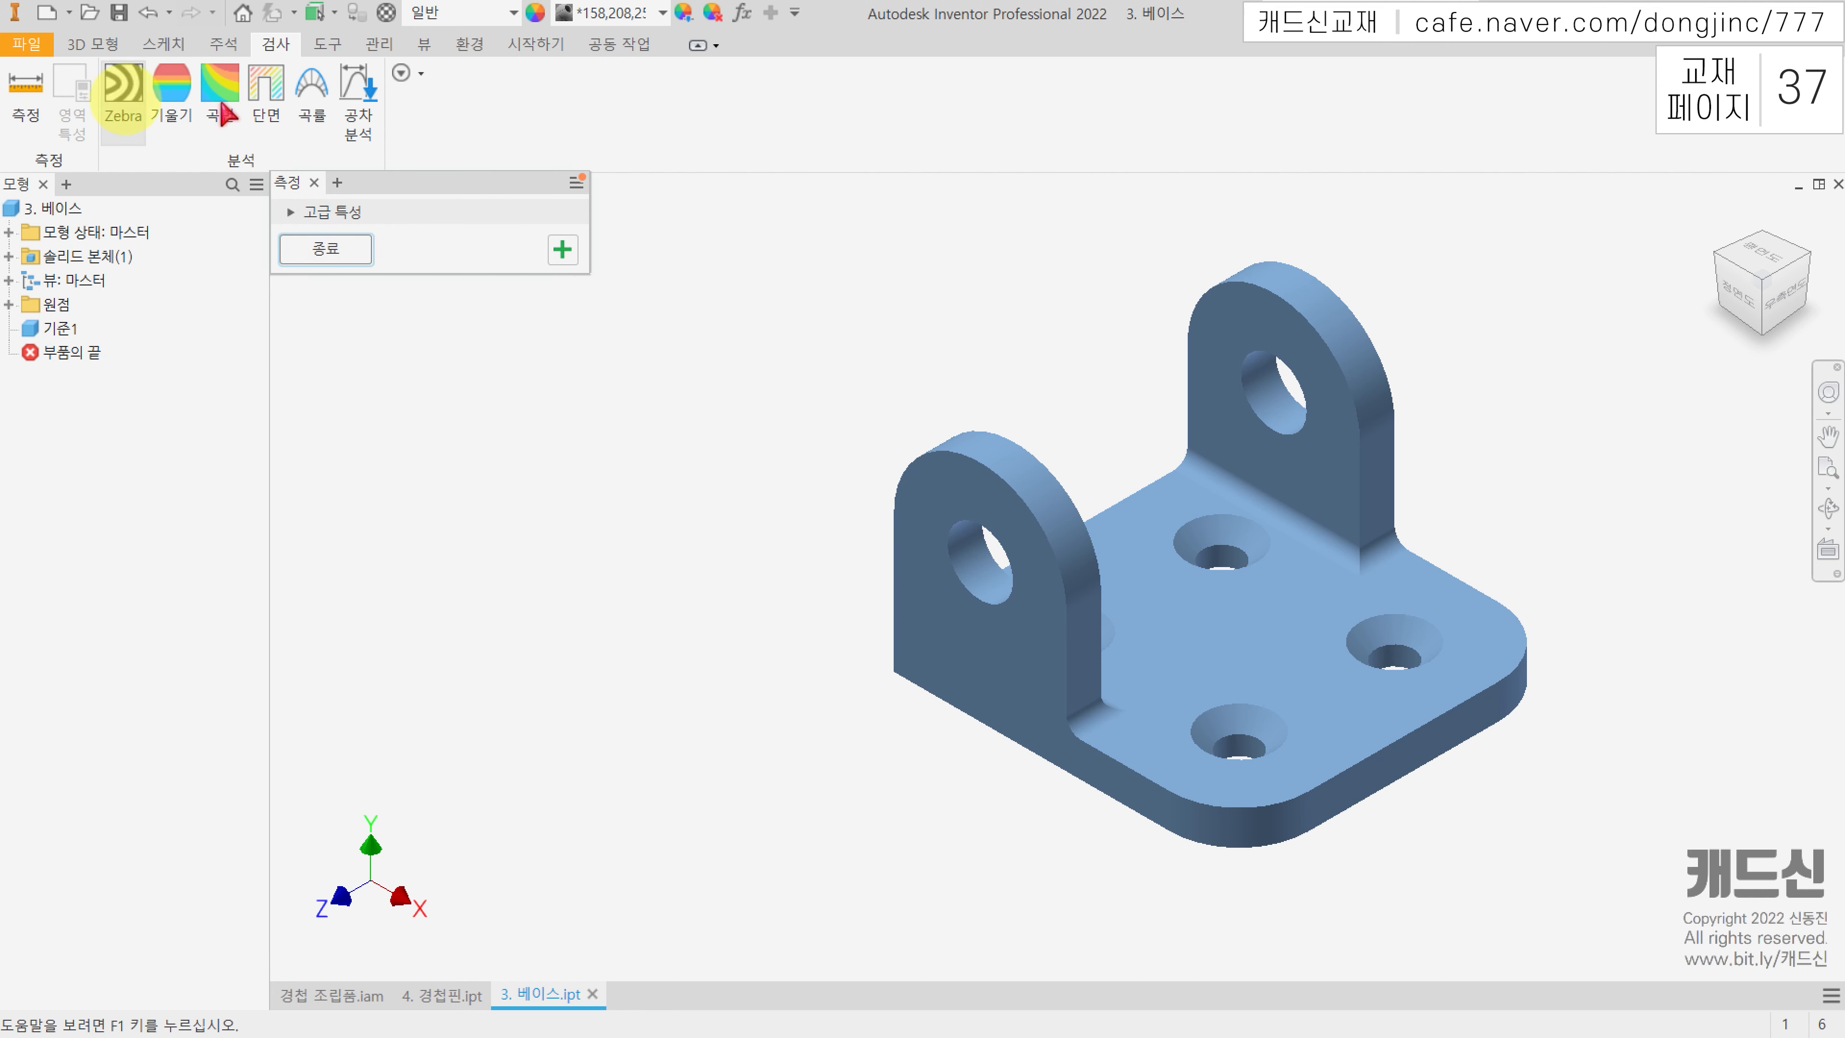
click(982, 563)
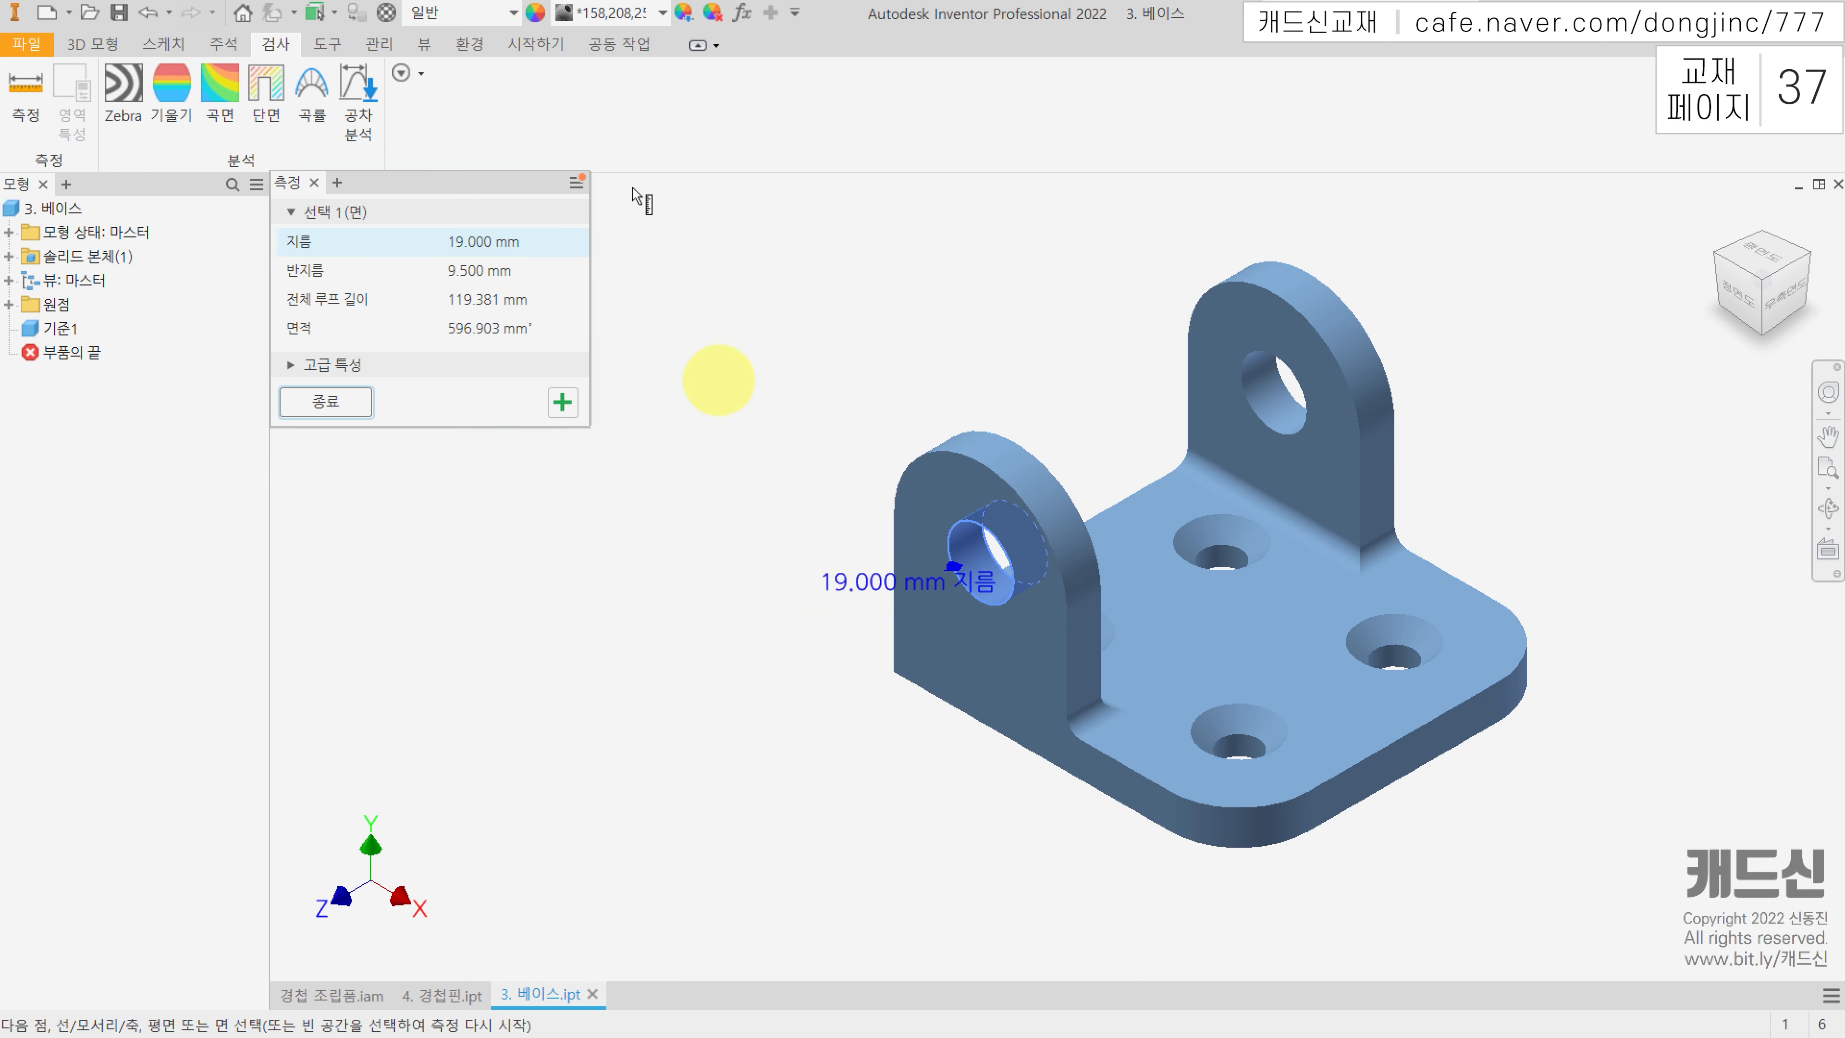
key(Escape)
Step: Tile the assembly, hinge pin and base document windows vertically side by side
click(425, 45)
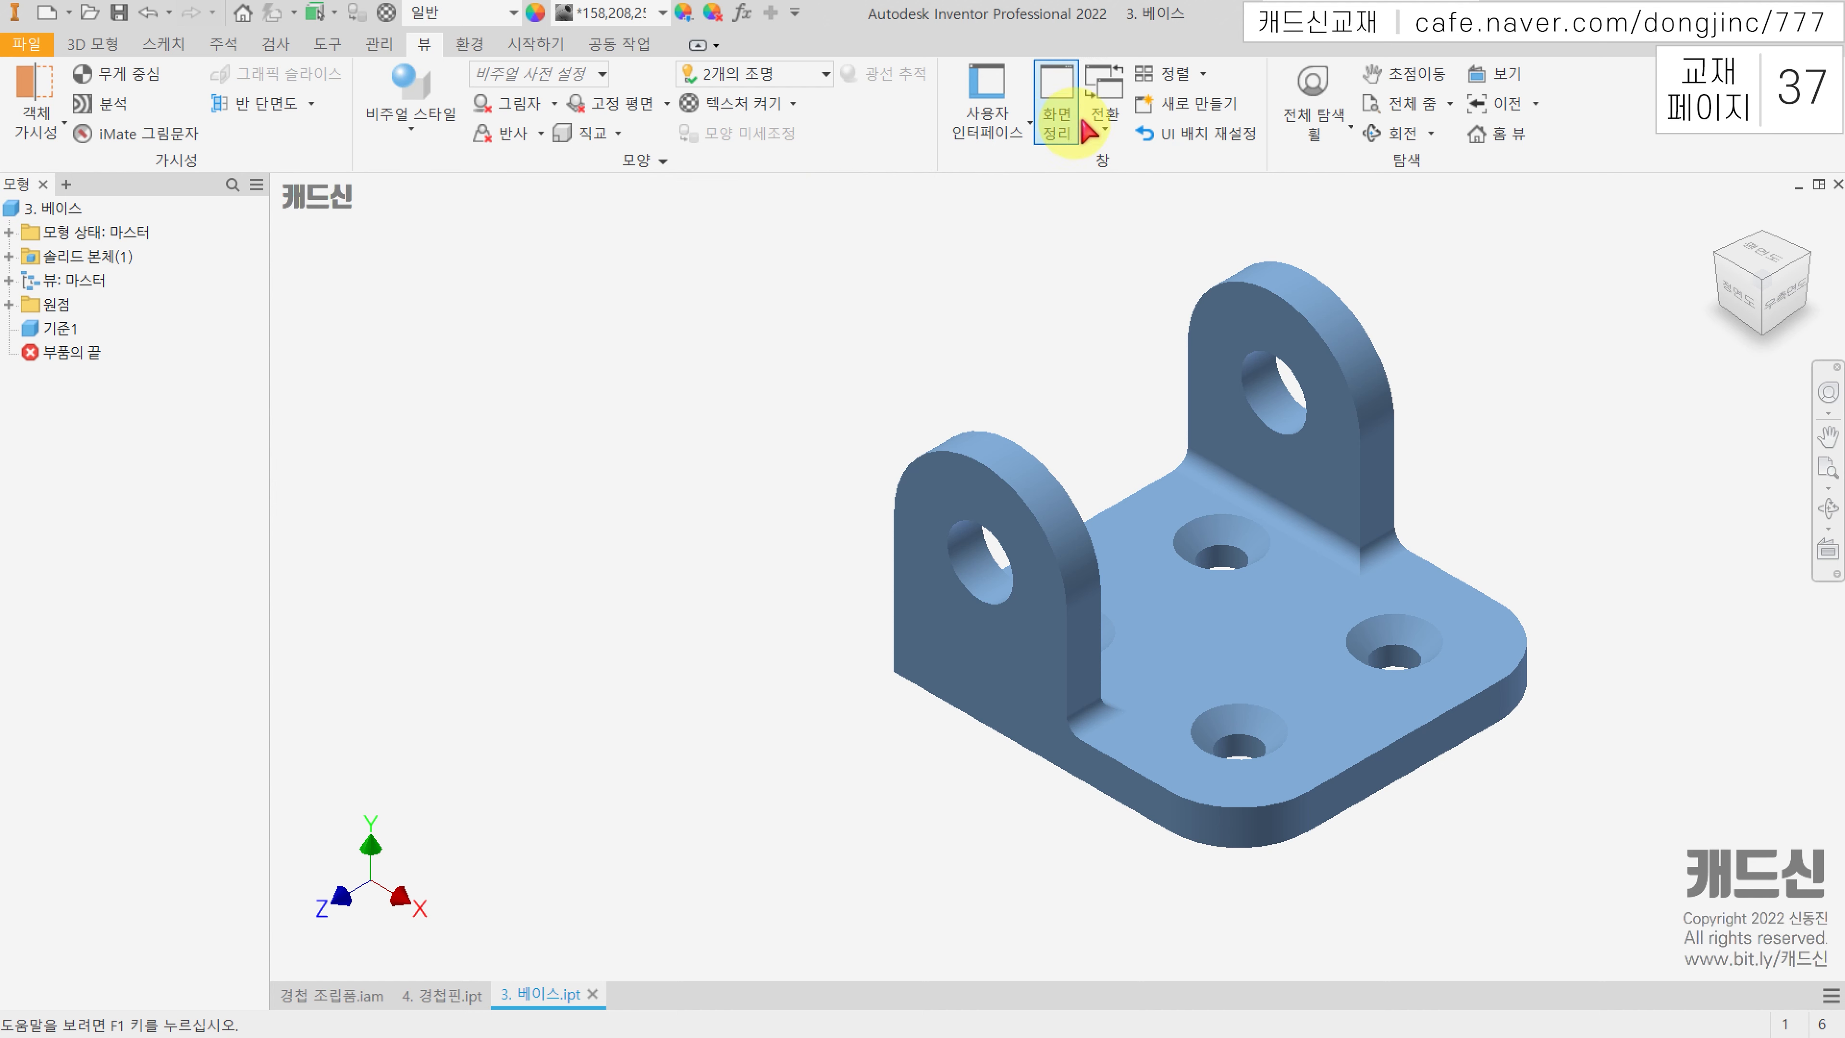
click(1202, 73)
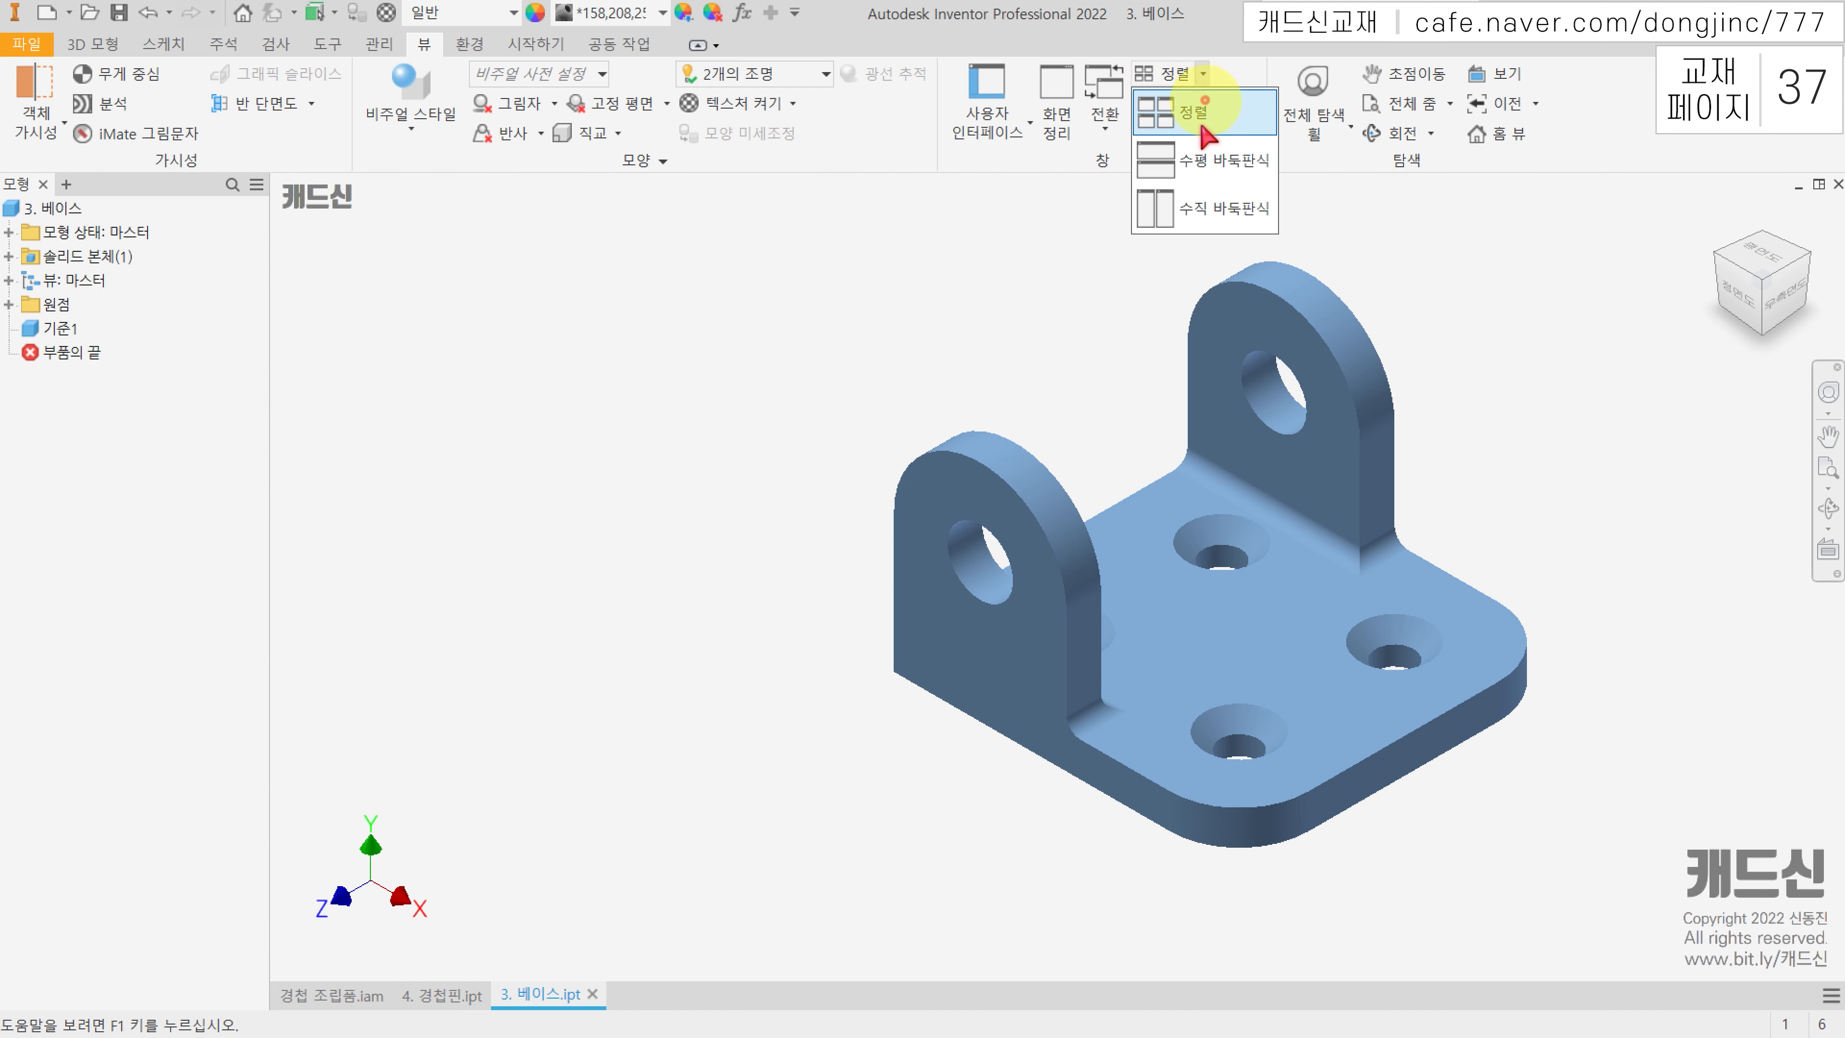
click(1165, 211)
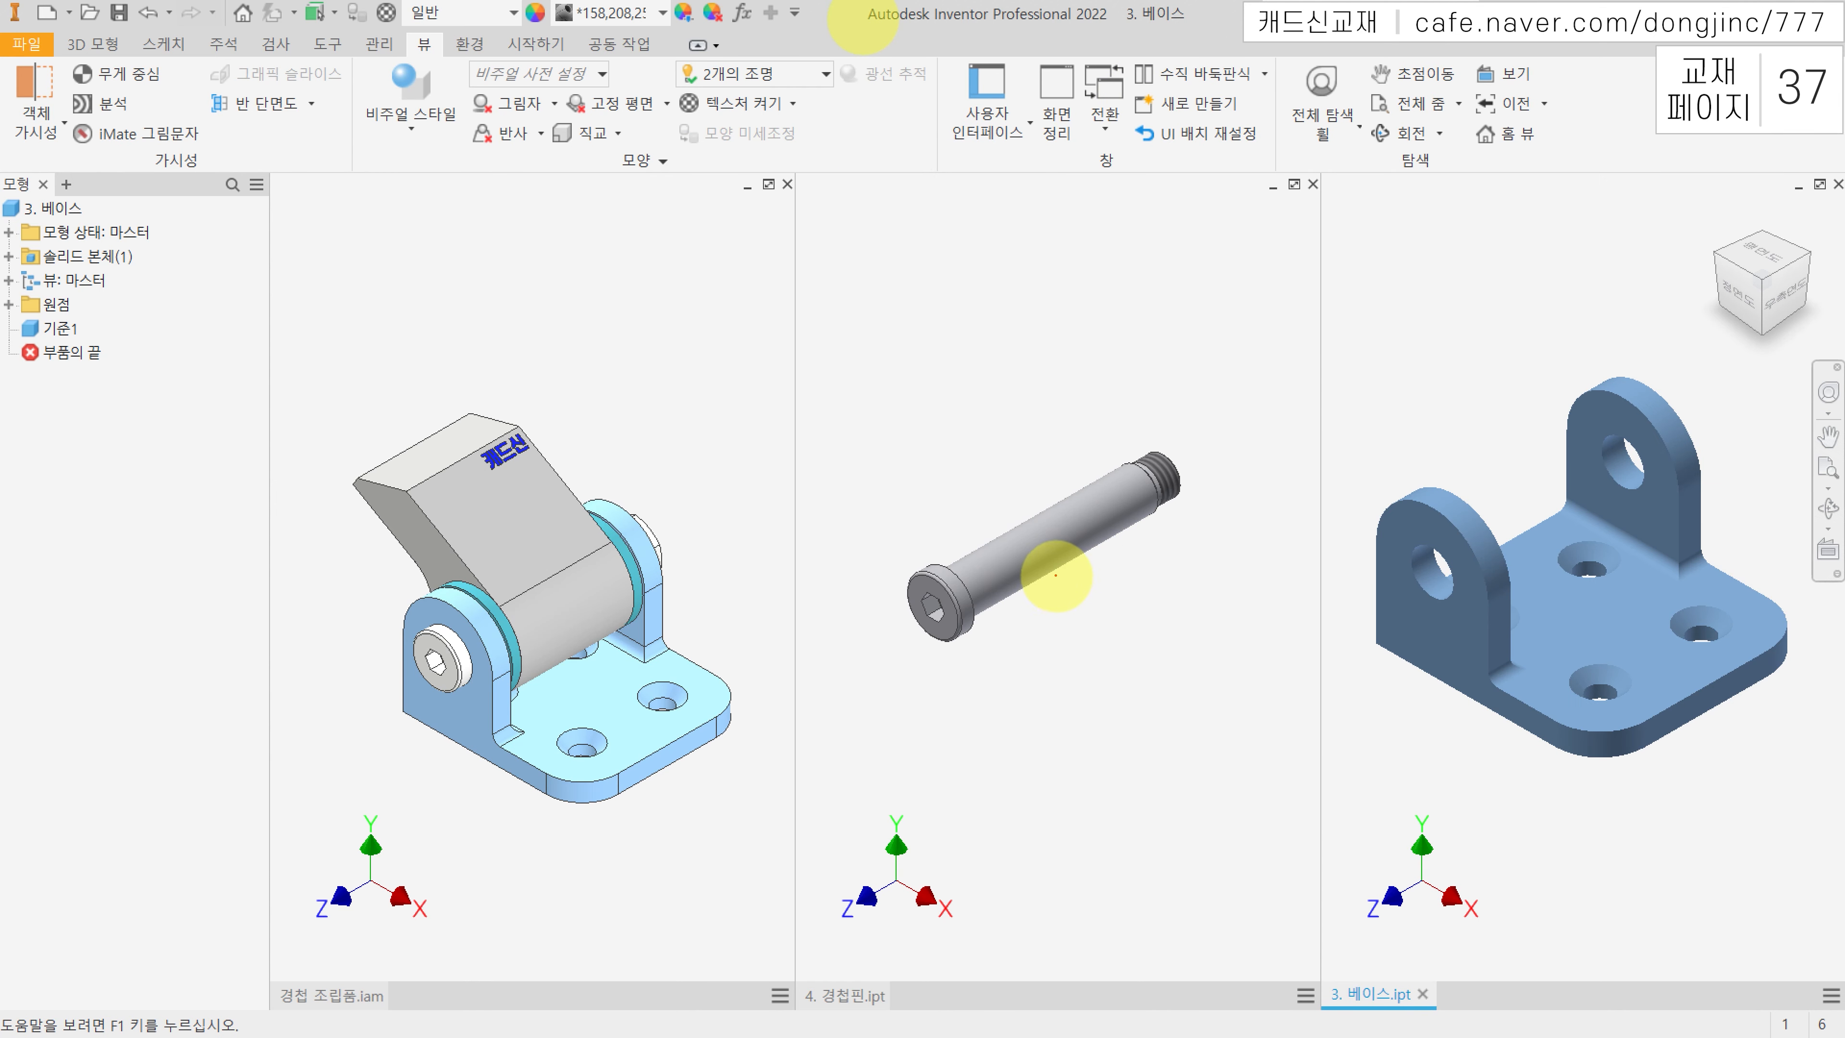
mouse_move(1065, 567)
mouse_down()
mouse_move(1082, 624)
mouse_move(1181, 626)
mouse_up()
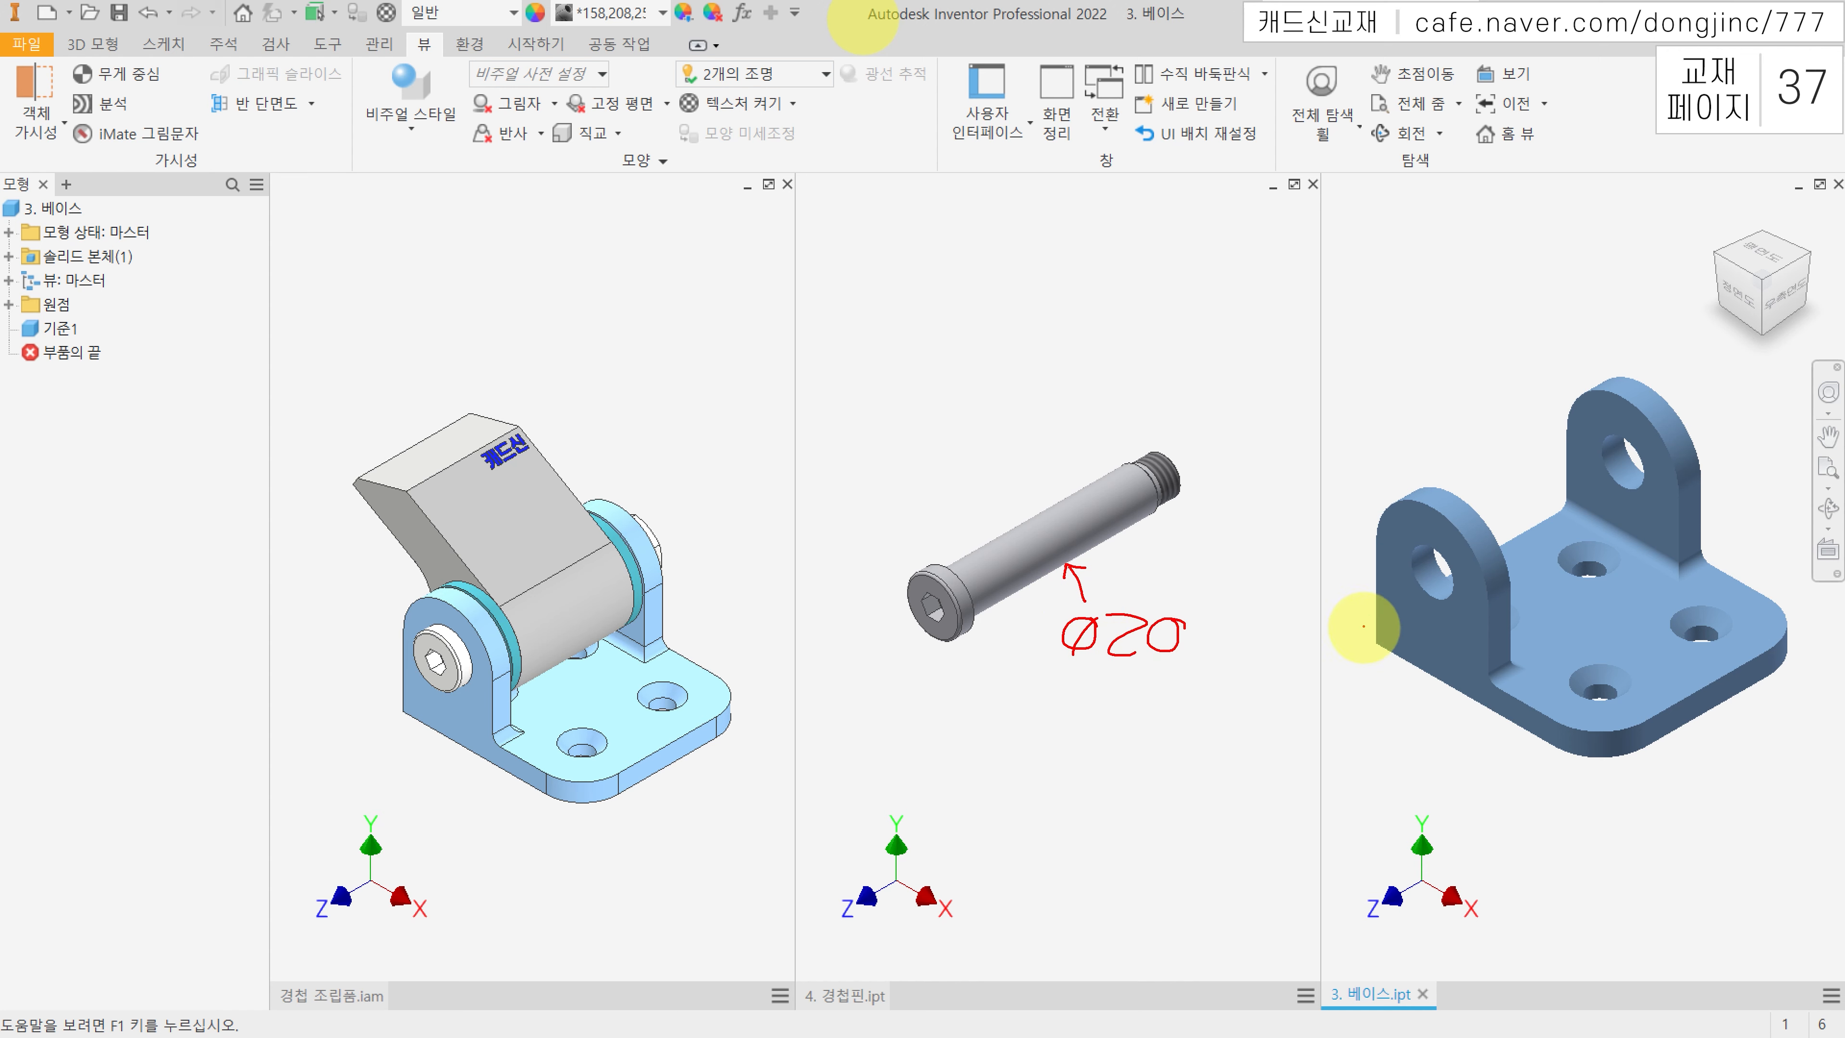
mouse_move(1424, 564)
mouse_down()
mouse_move(1384, 653)
mouse_move(1317, 661)
mouse_up()
mouse_move(1347, 648)
mouse_down()
mouse_move(1307, 694)
mouse_move(1350, 694)
mouse_up()
drag(1386, 672, 1391, 683)
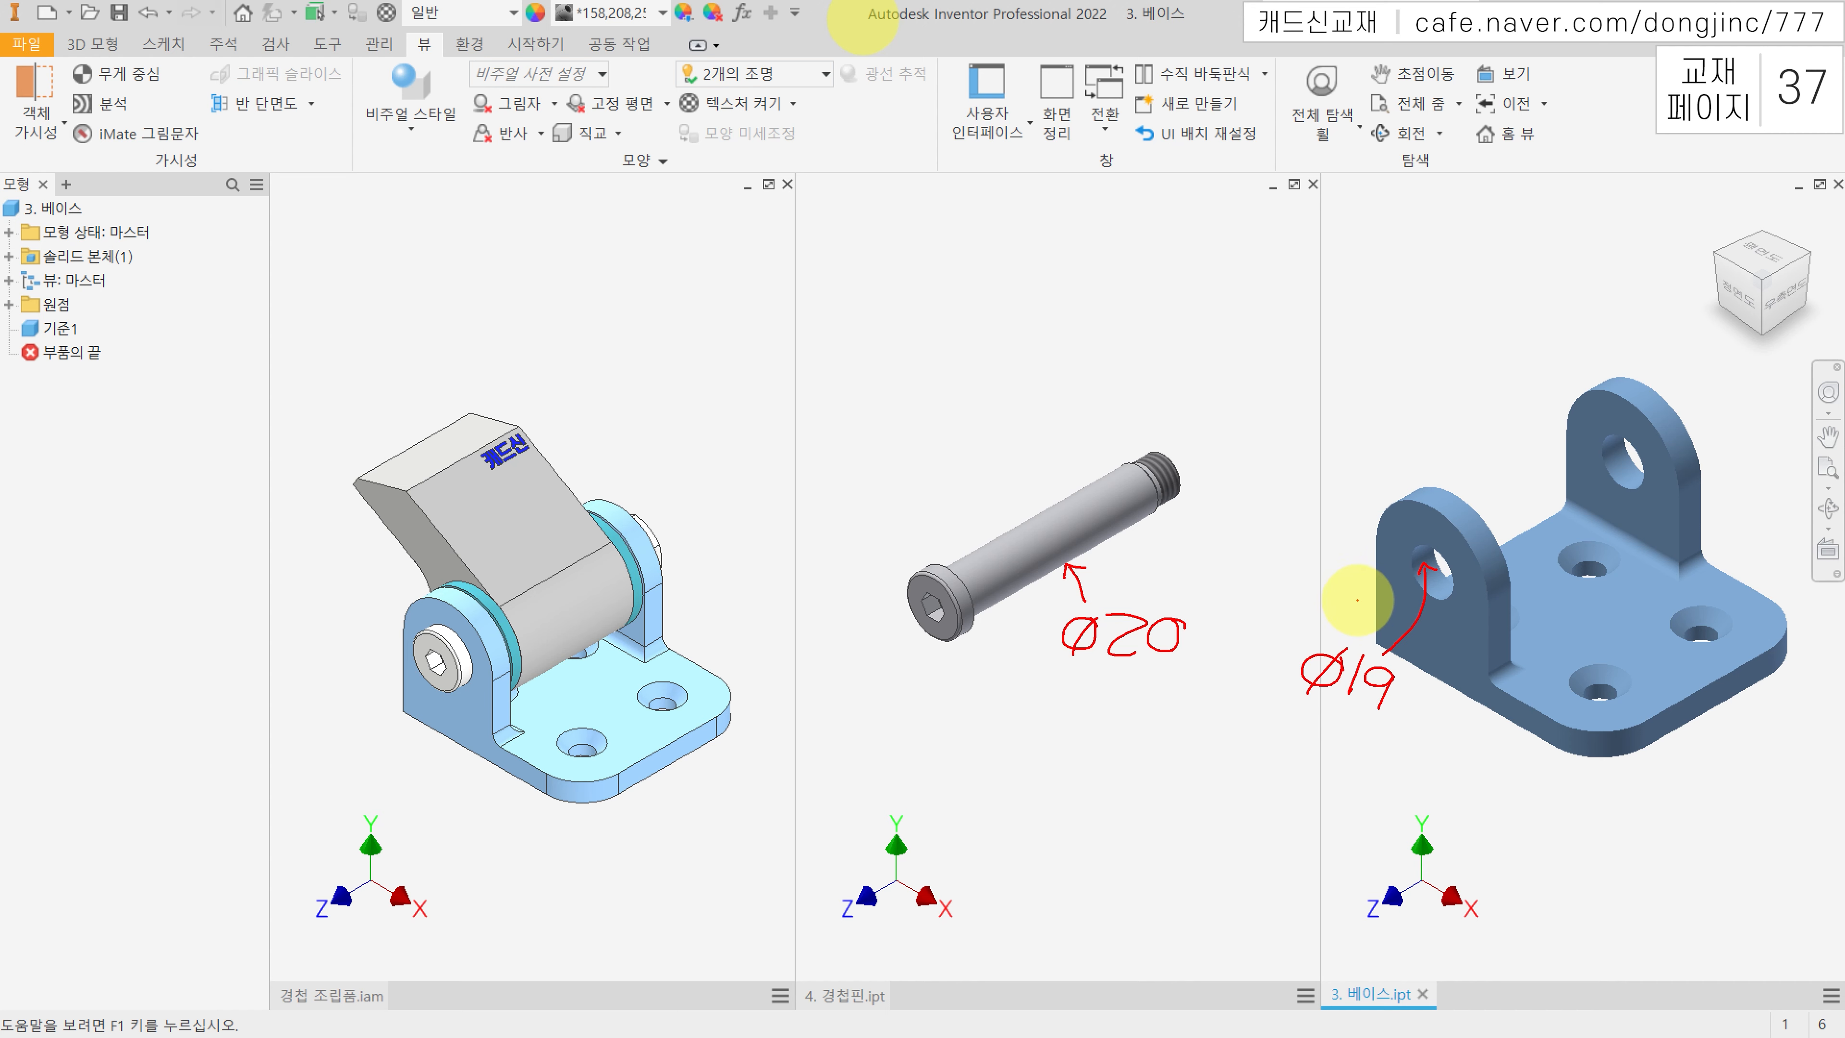
drag(1038, 244, 1068, 248)
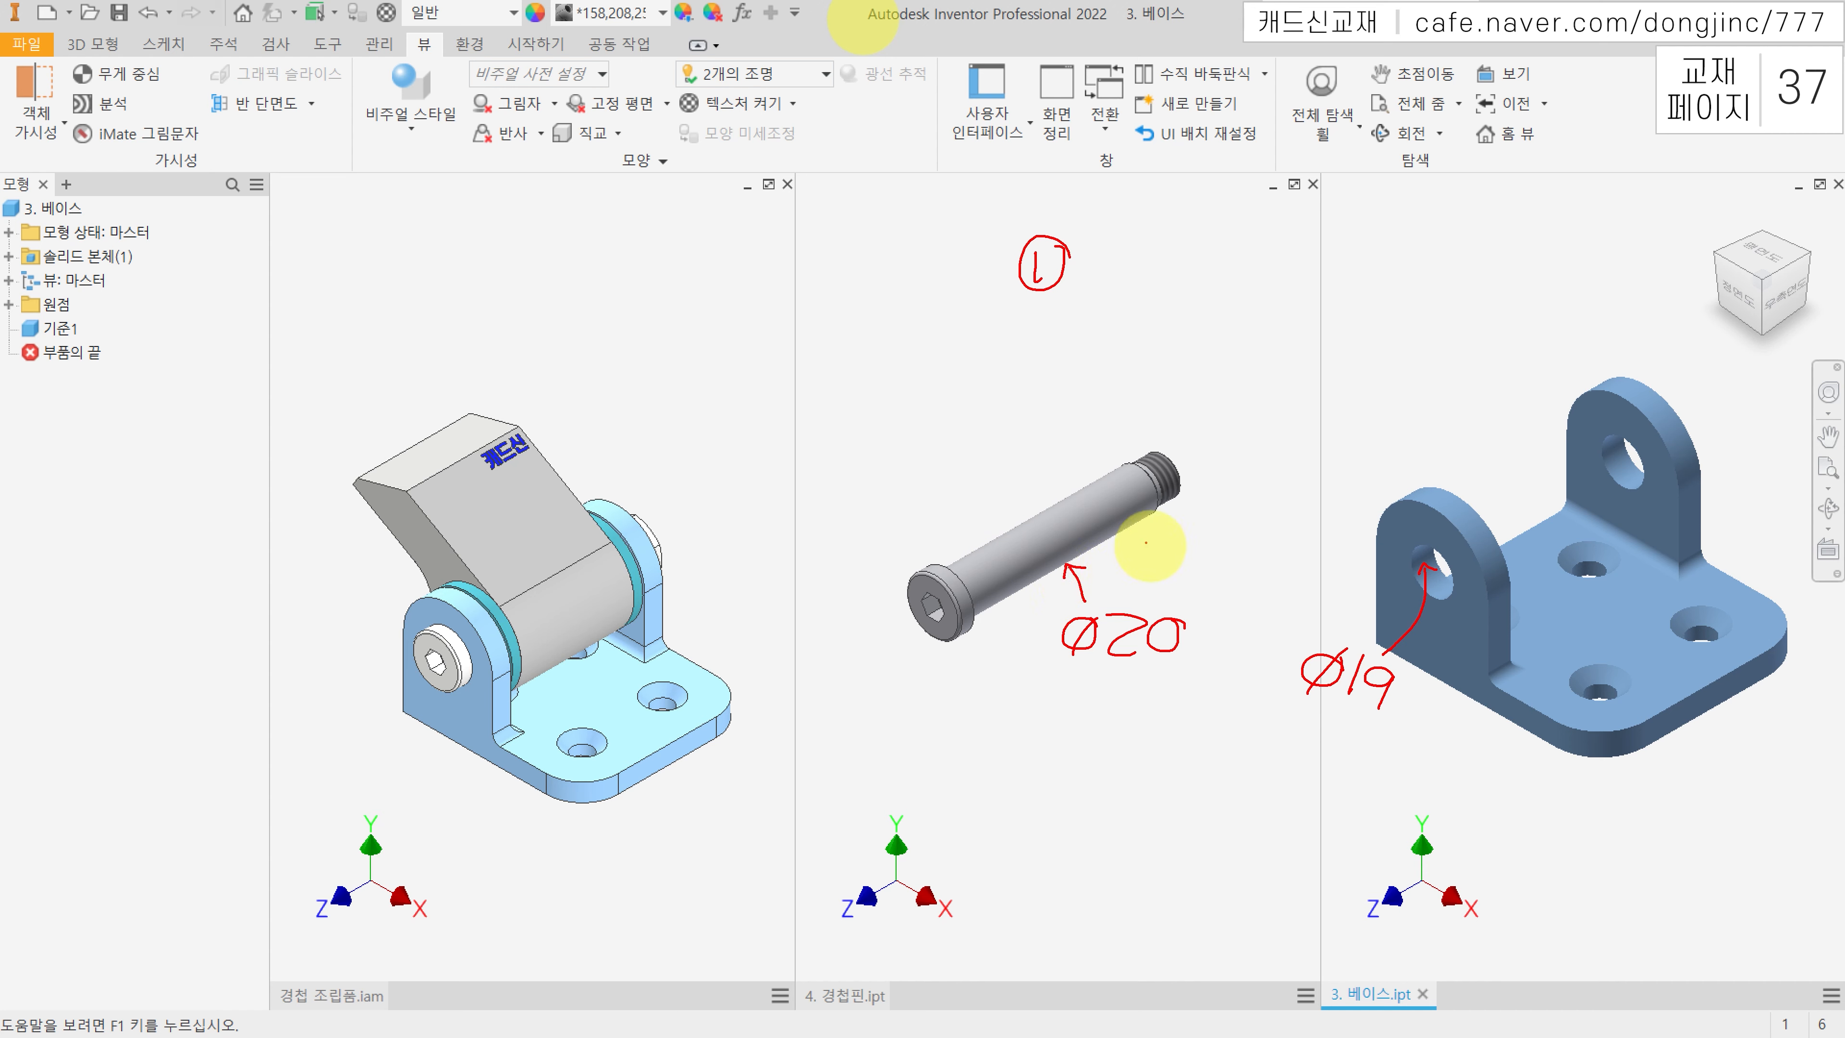
drag(1060, 333, 1046, 320)
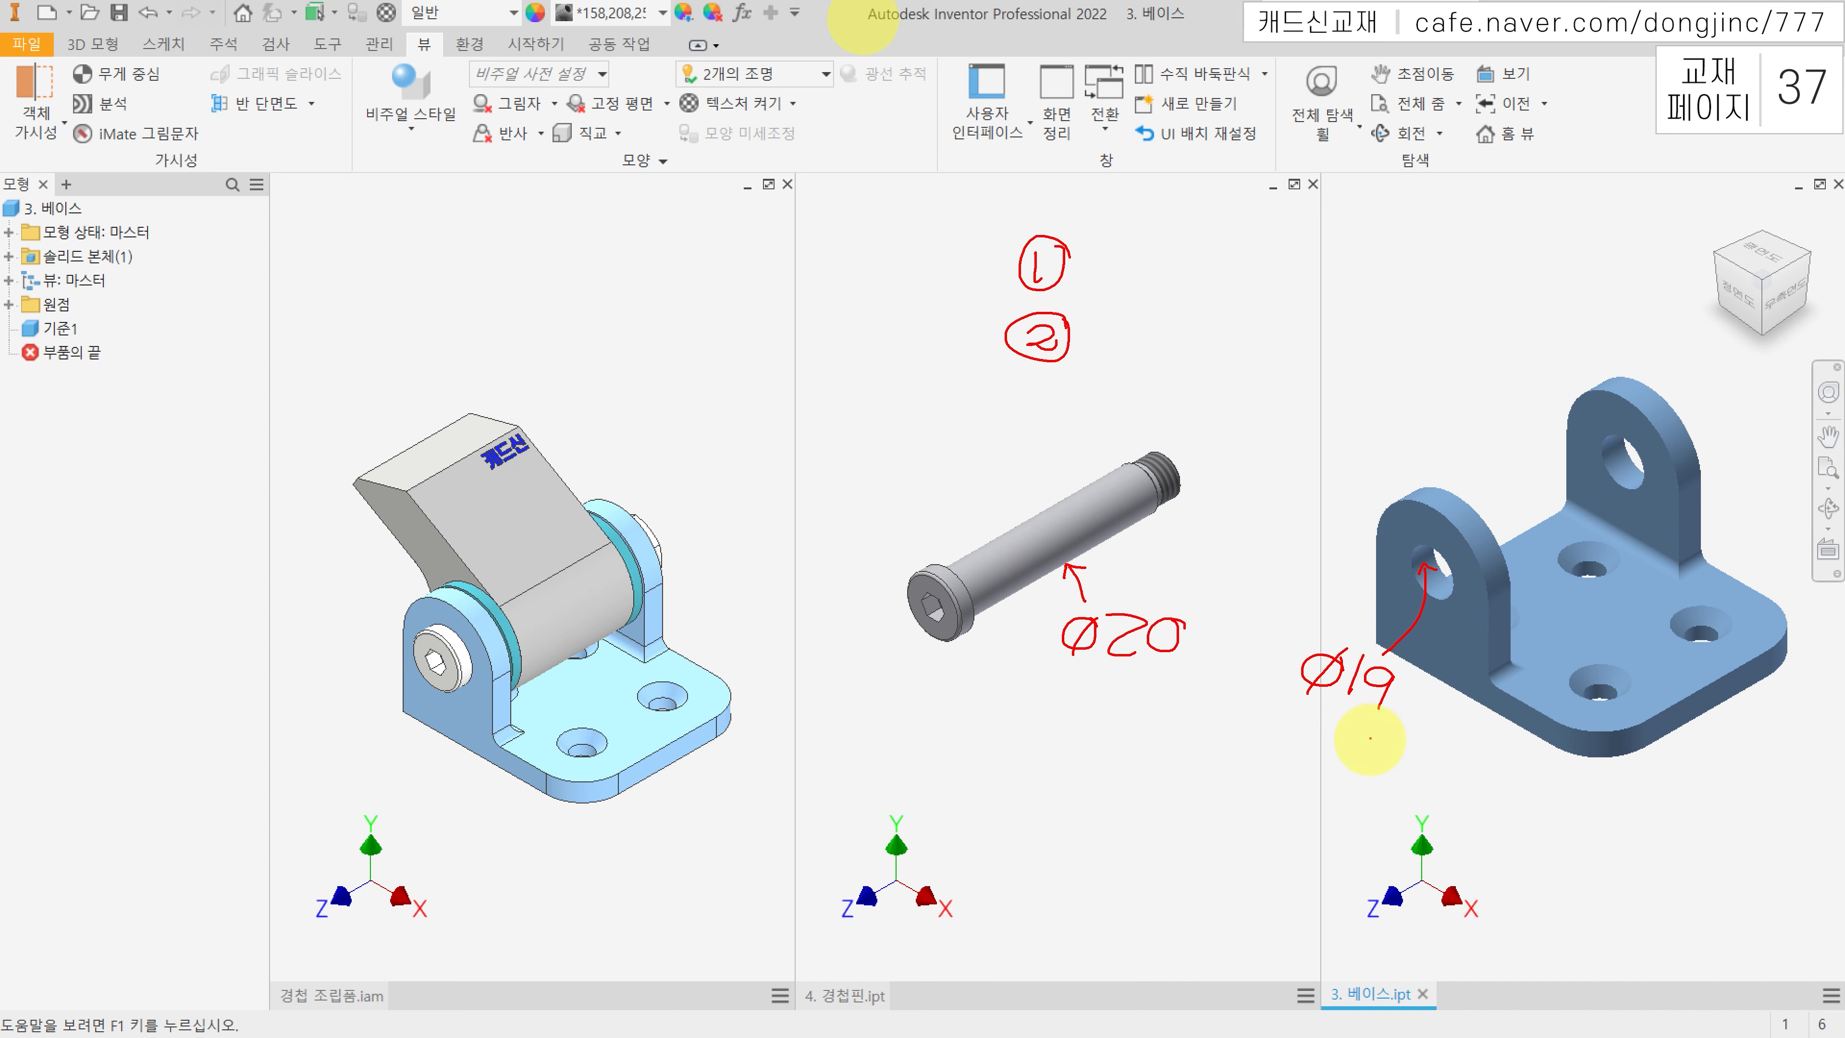
mouse_move(1366, 718)
mouse_down()
mouse_move(1363, 747)
mouse_move(1378, 738)
mouse_move(1327, 754)
mouse_move(1413, 772)
mouse_move(1400, 795)
mouse_up()
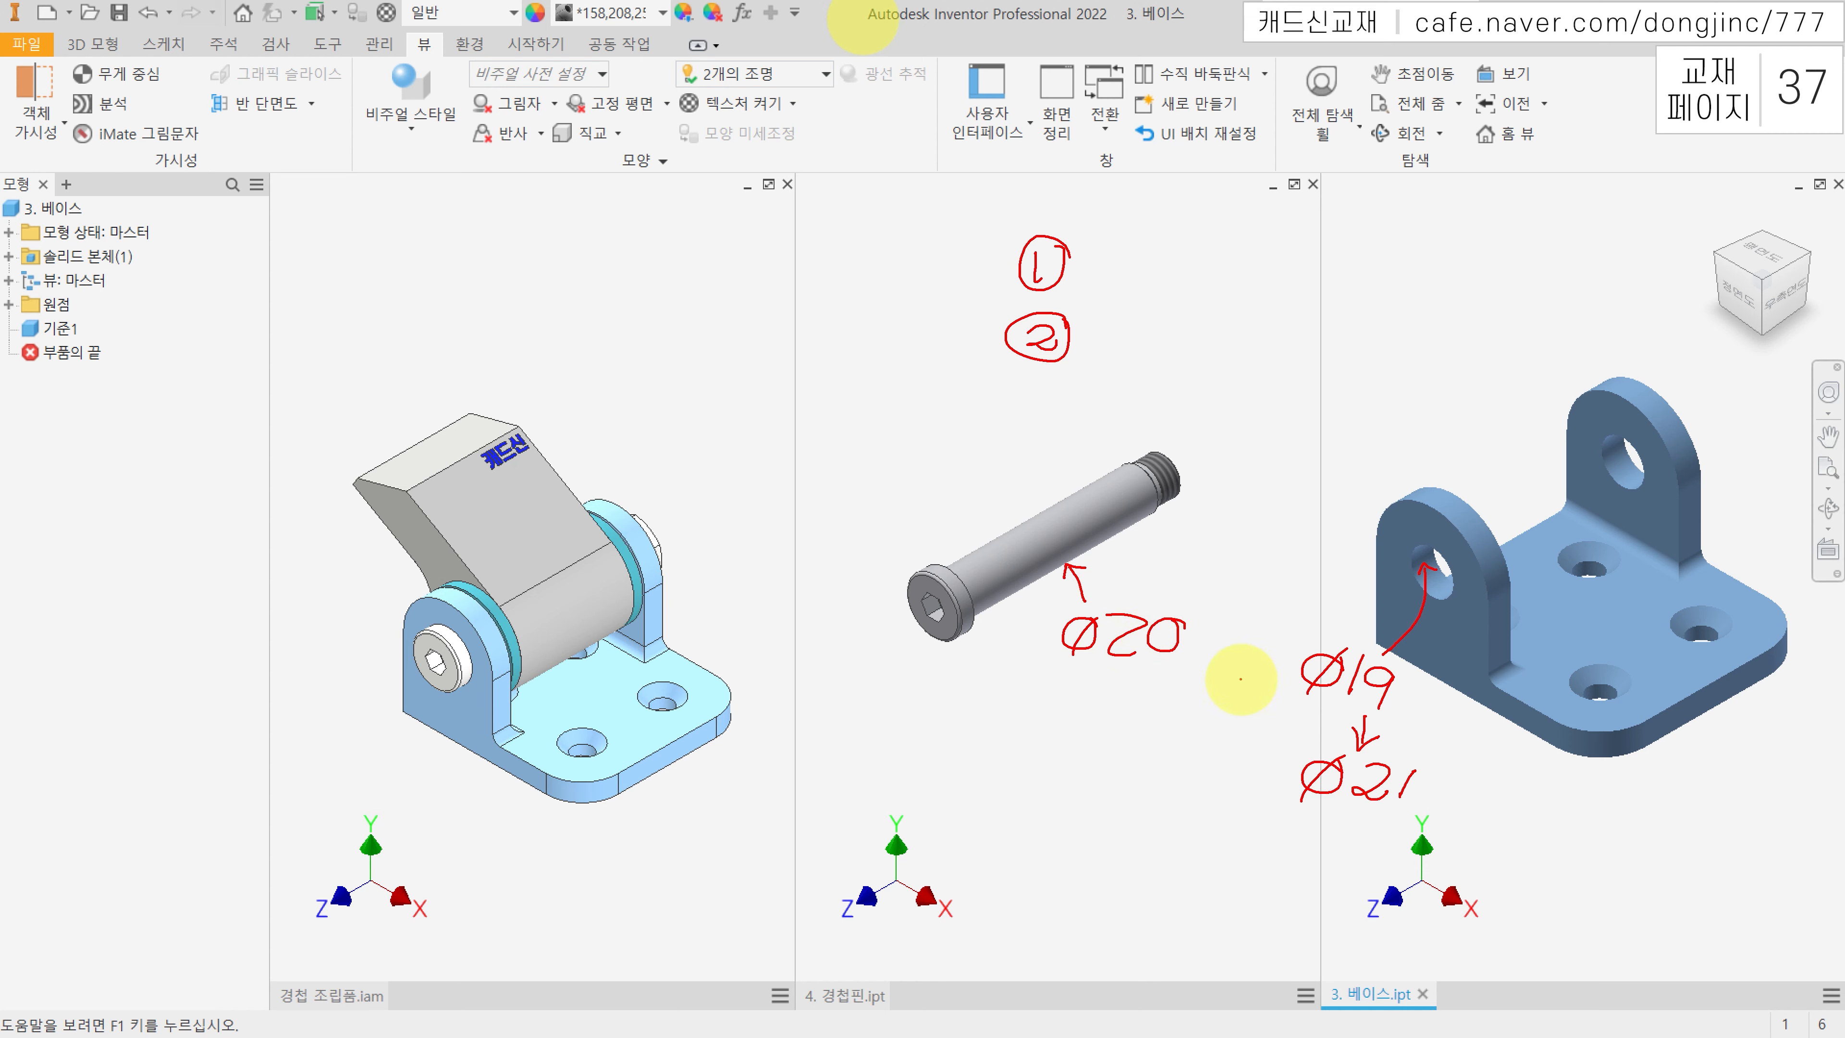
drag(1416, 823, 1308, 823)
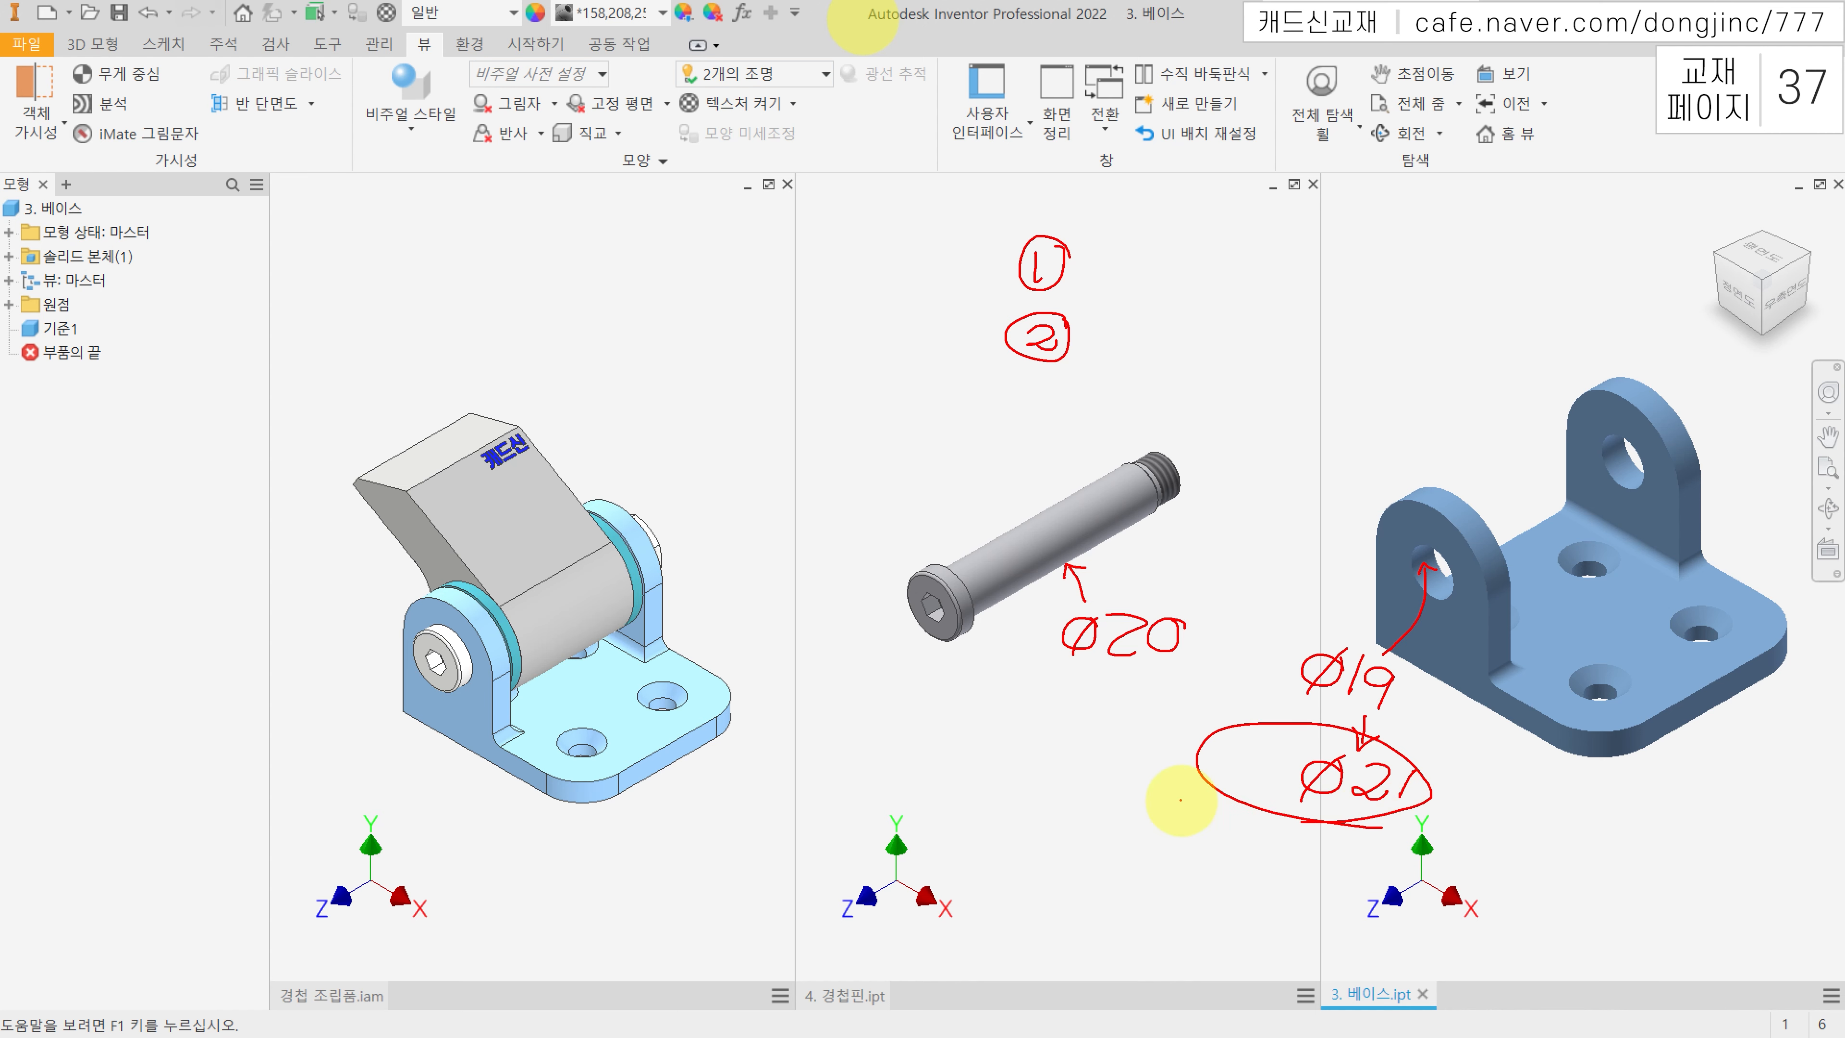
key(Escape)
Step: Close the hinge pin part document, leaving the assembly and base documents open
click(879, 996)
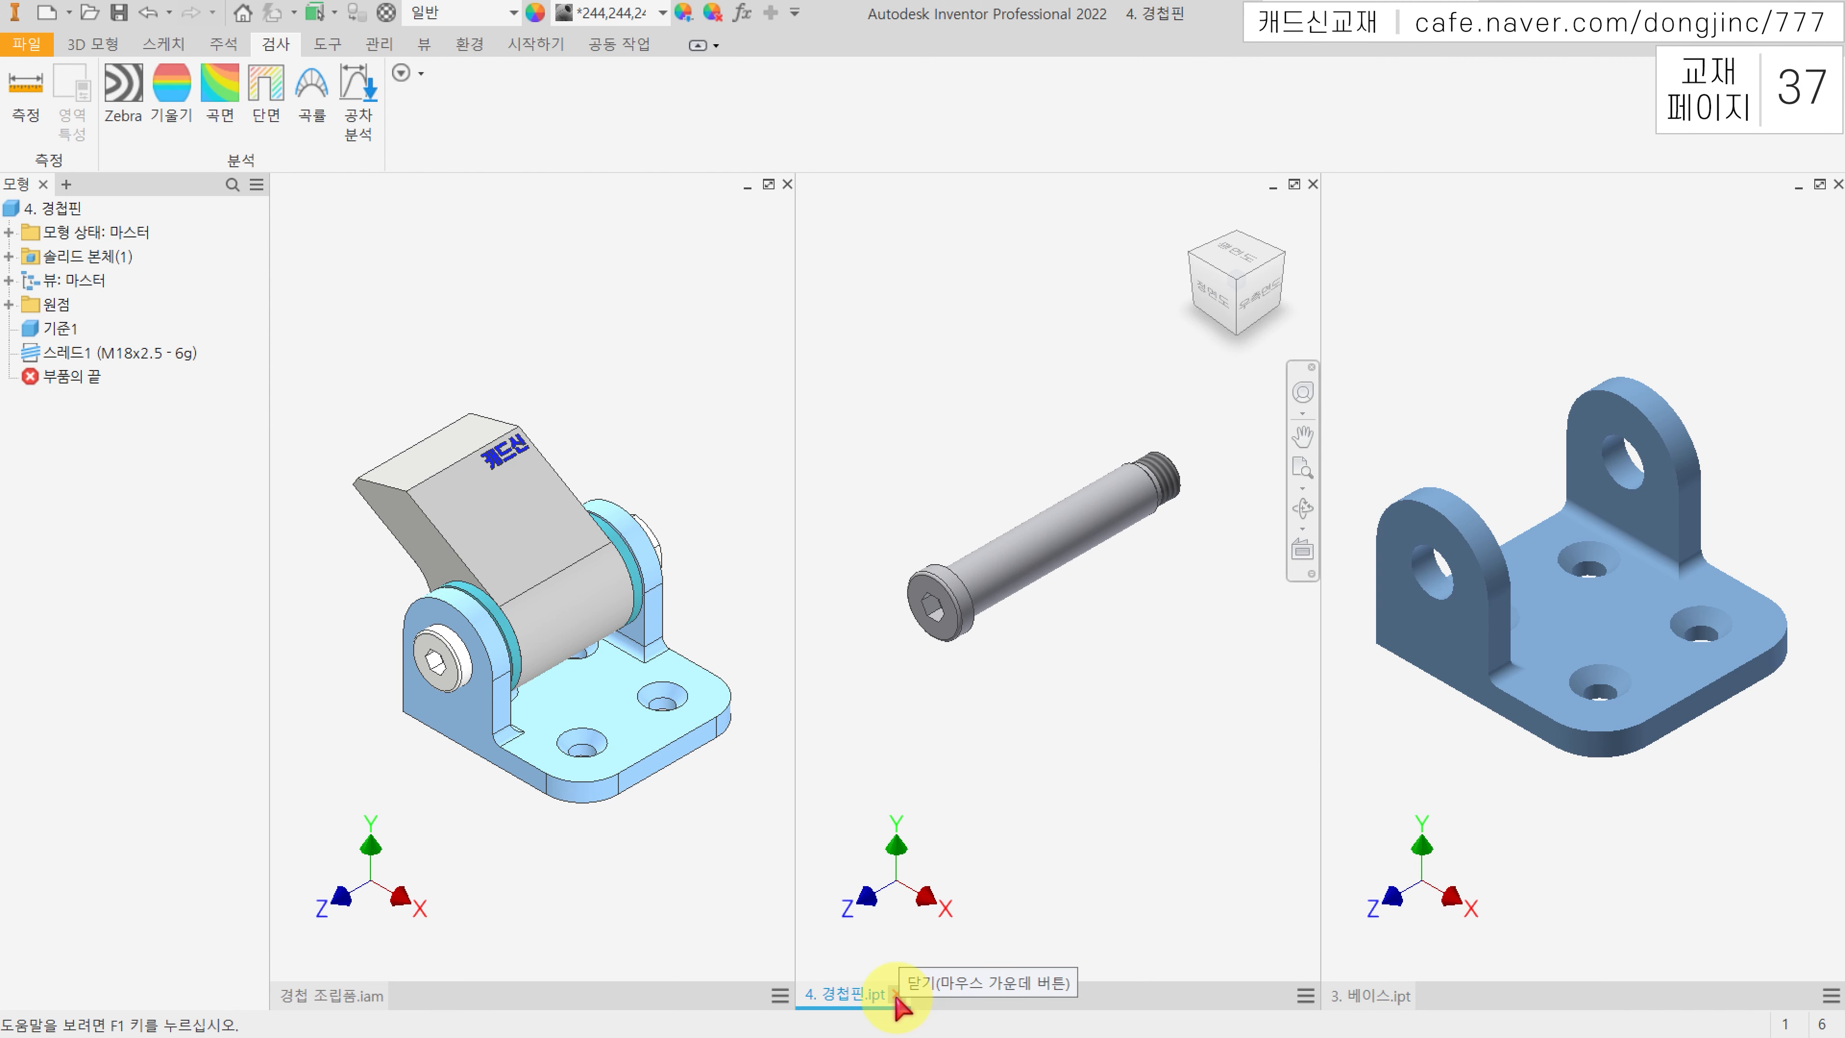
click(897, 995)
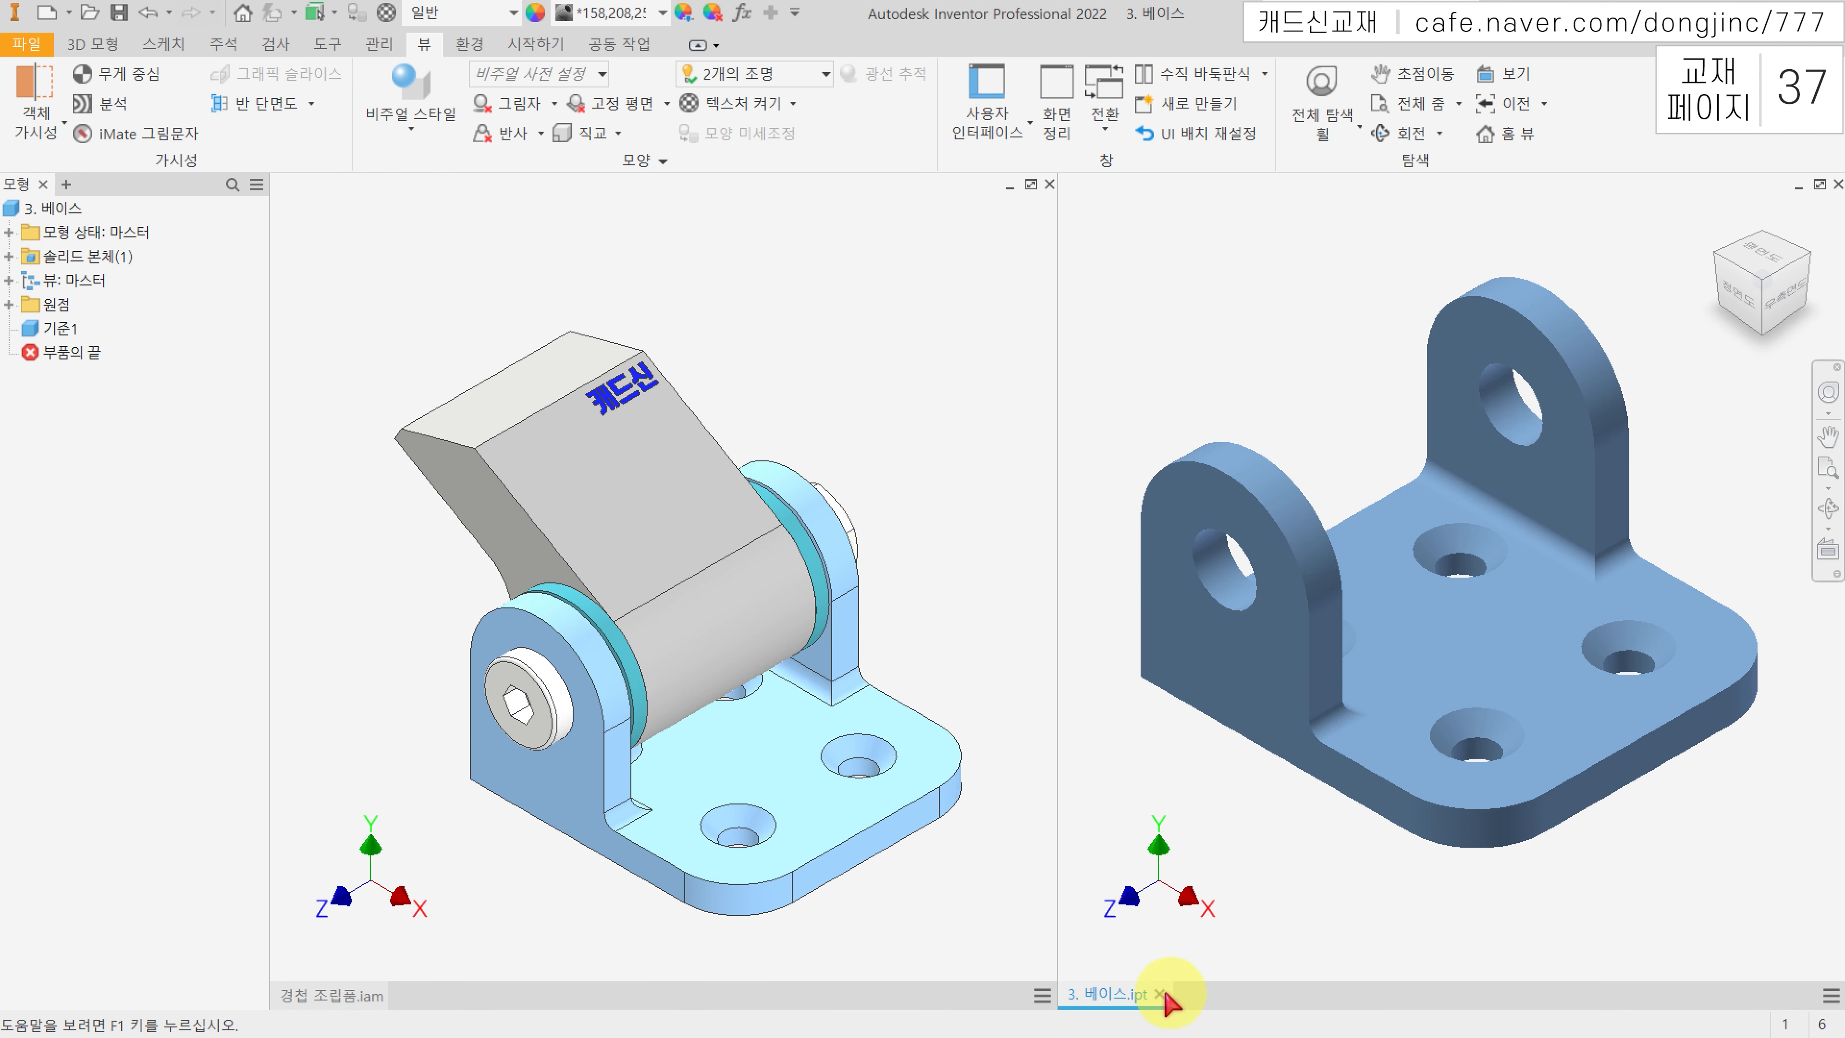
Step: Close the base part document, leaving only the hinge assembly open
click(1160, 994)
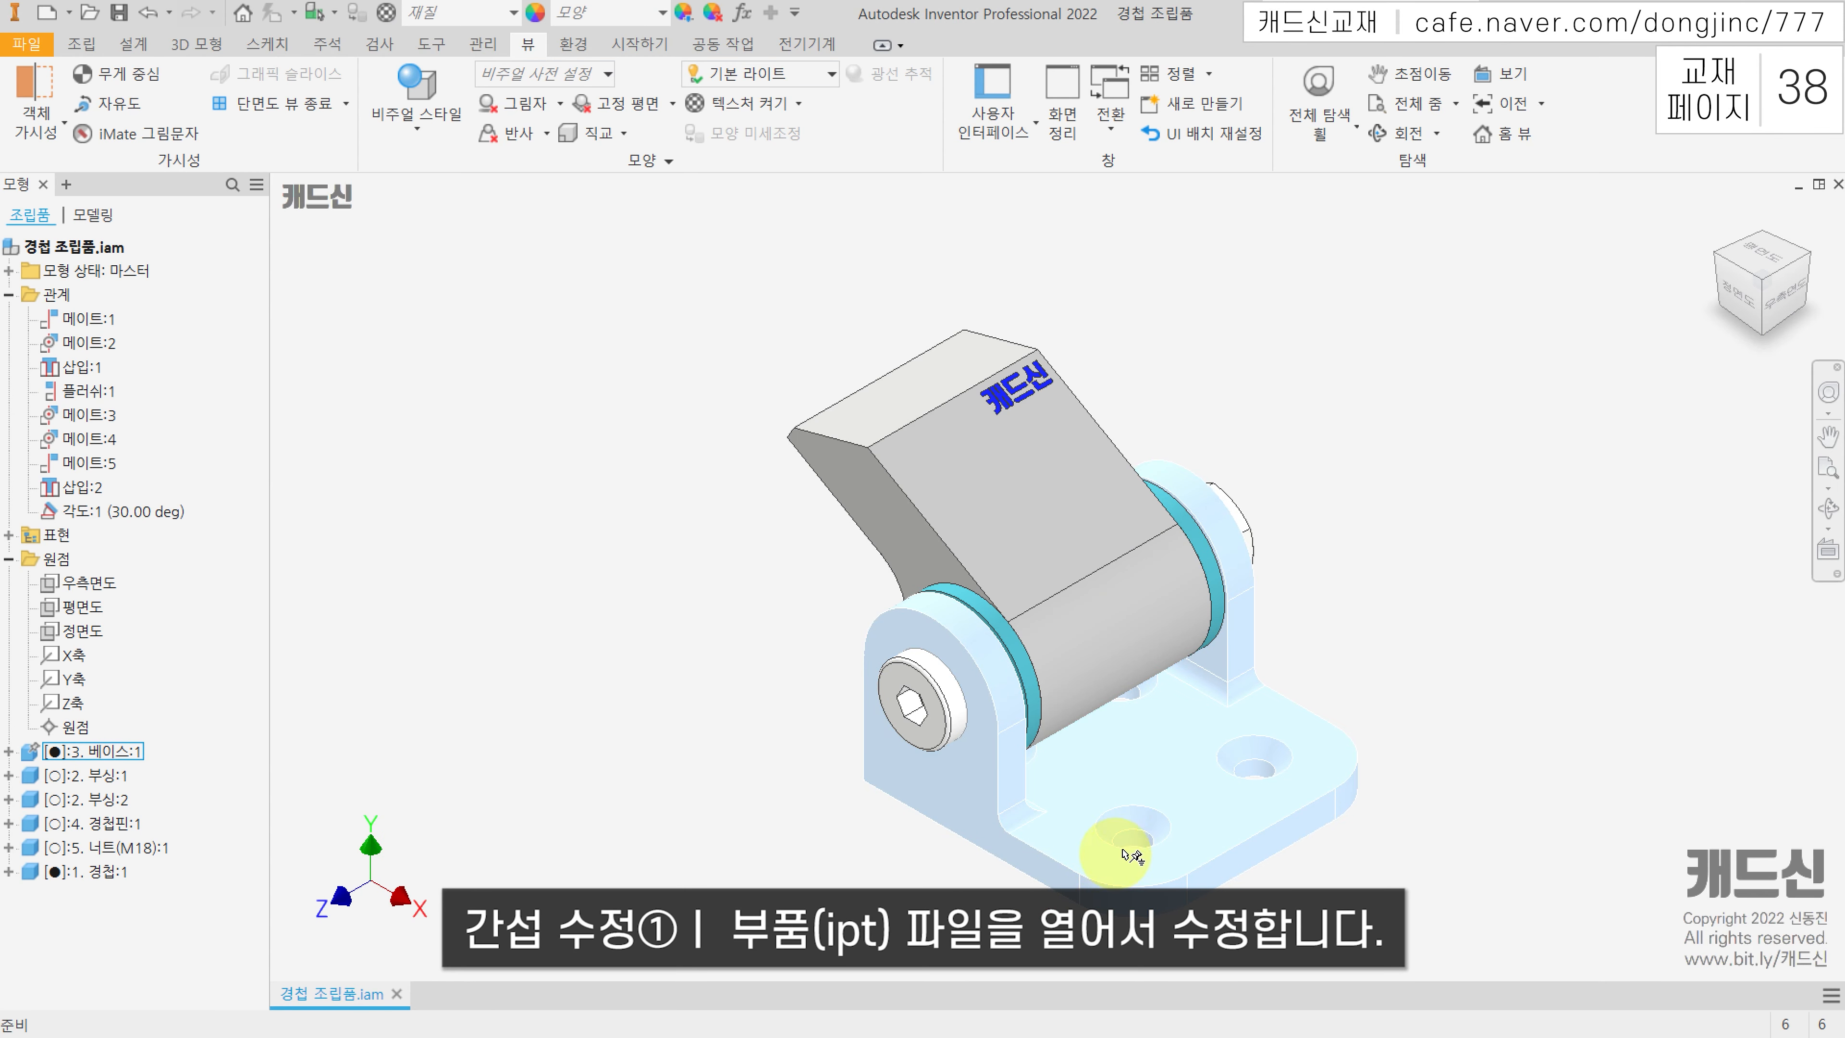
Step: Open the base part from the assembly in its own document, close it again and clear the selection
click(1142, 767)
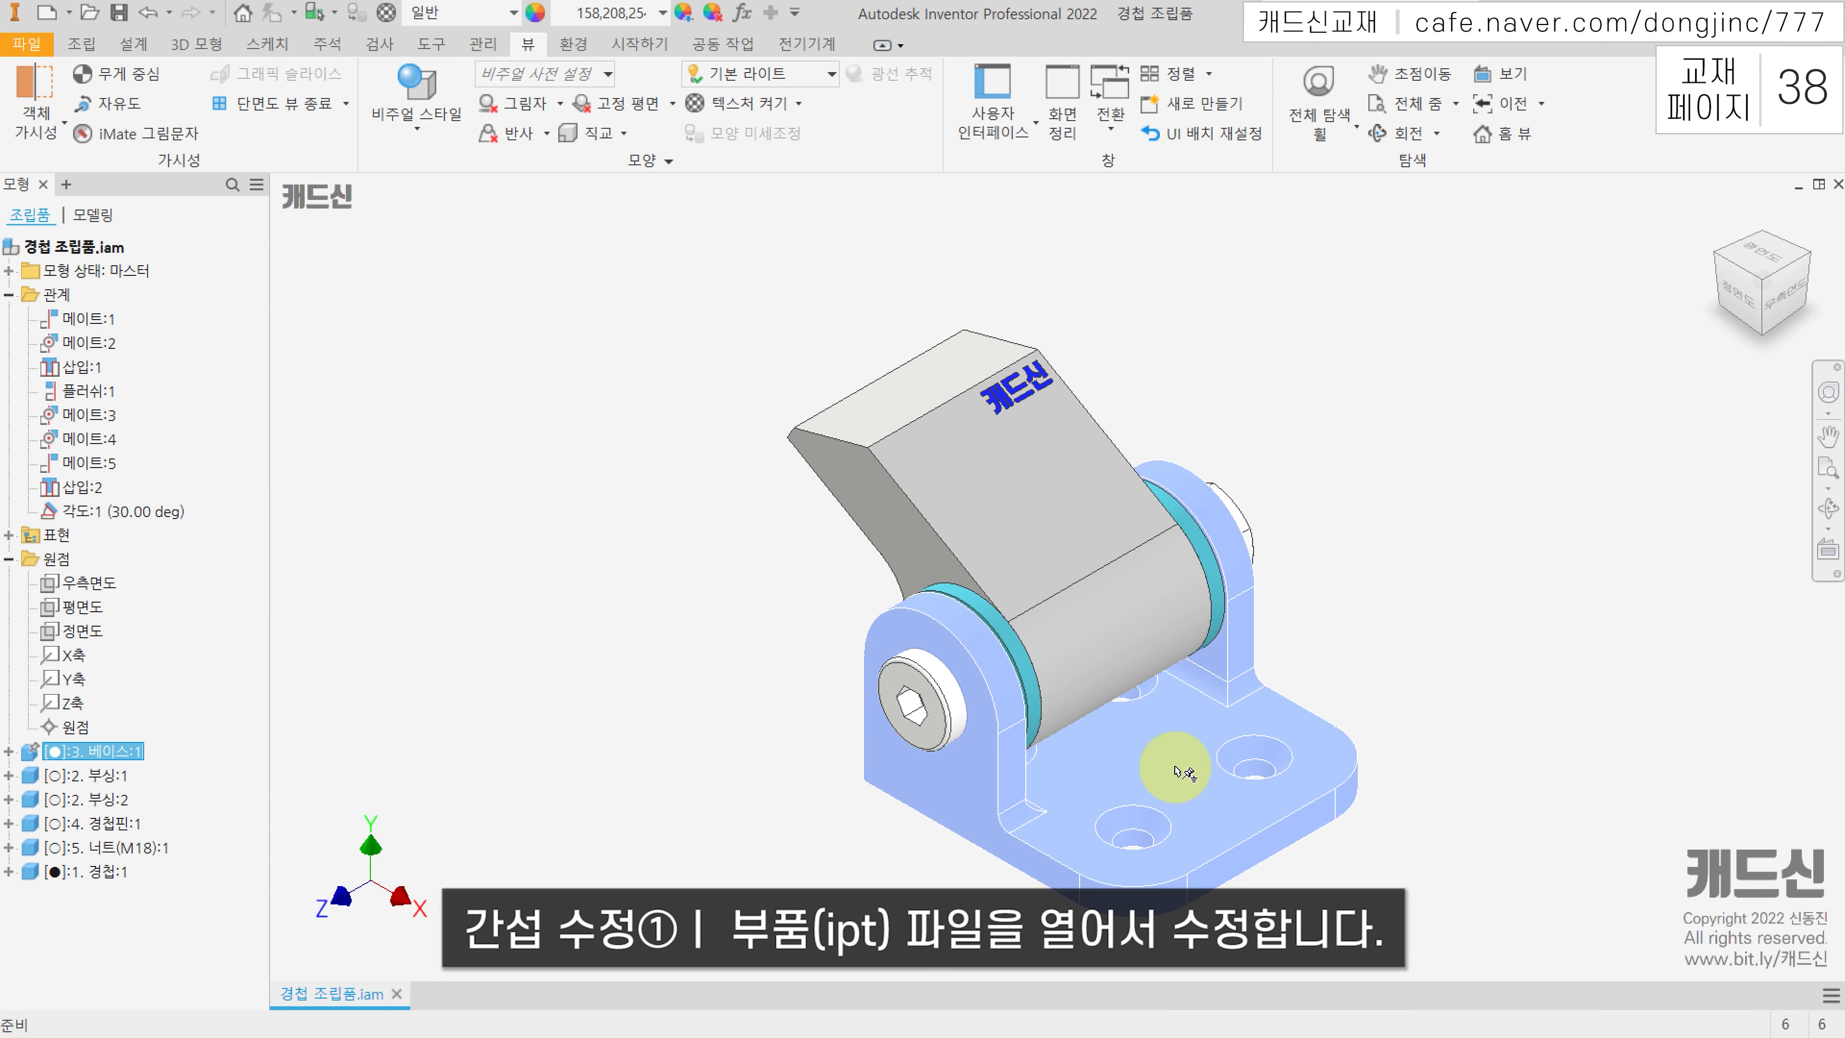
right_click(1175, 769)
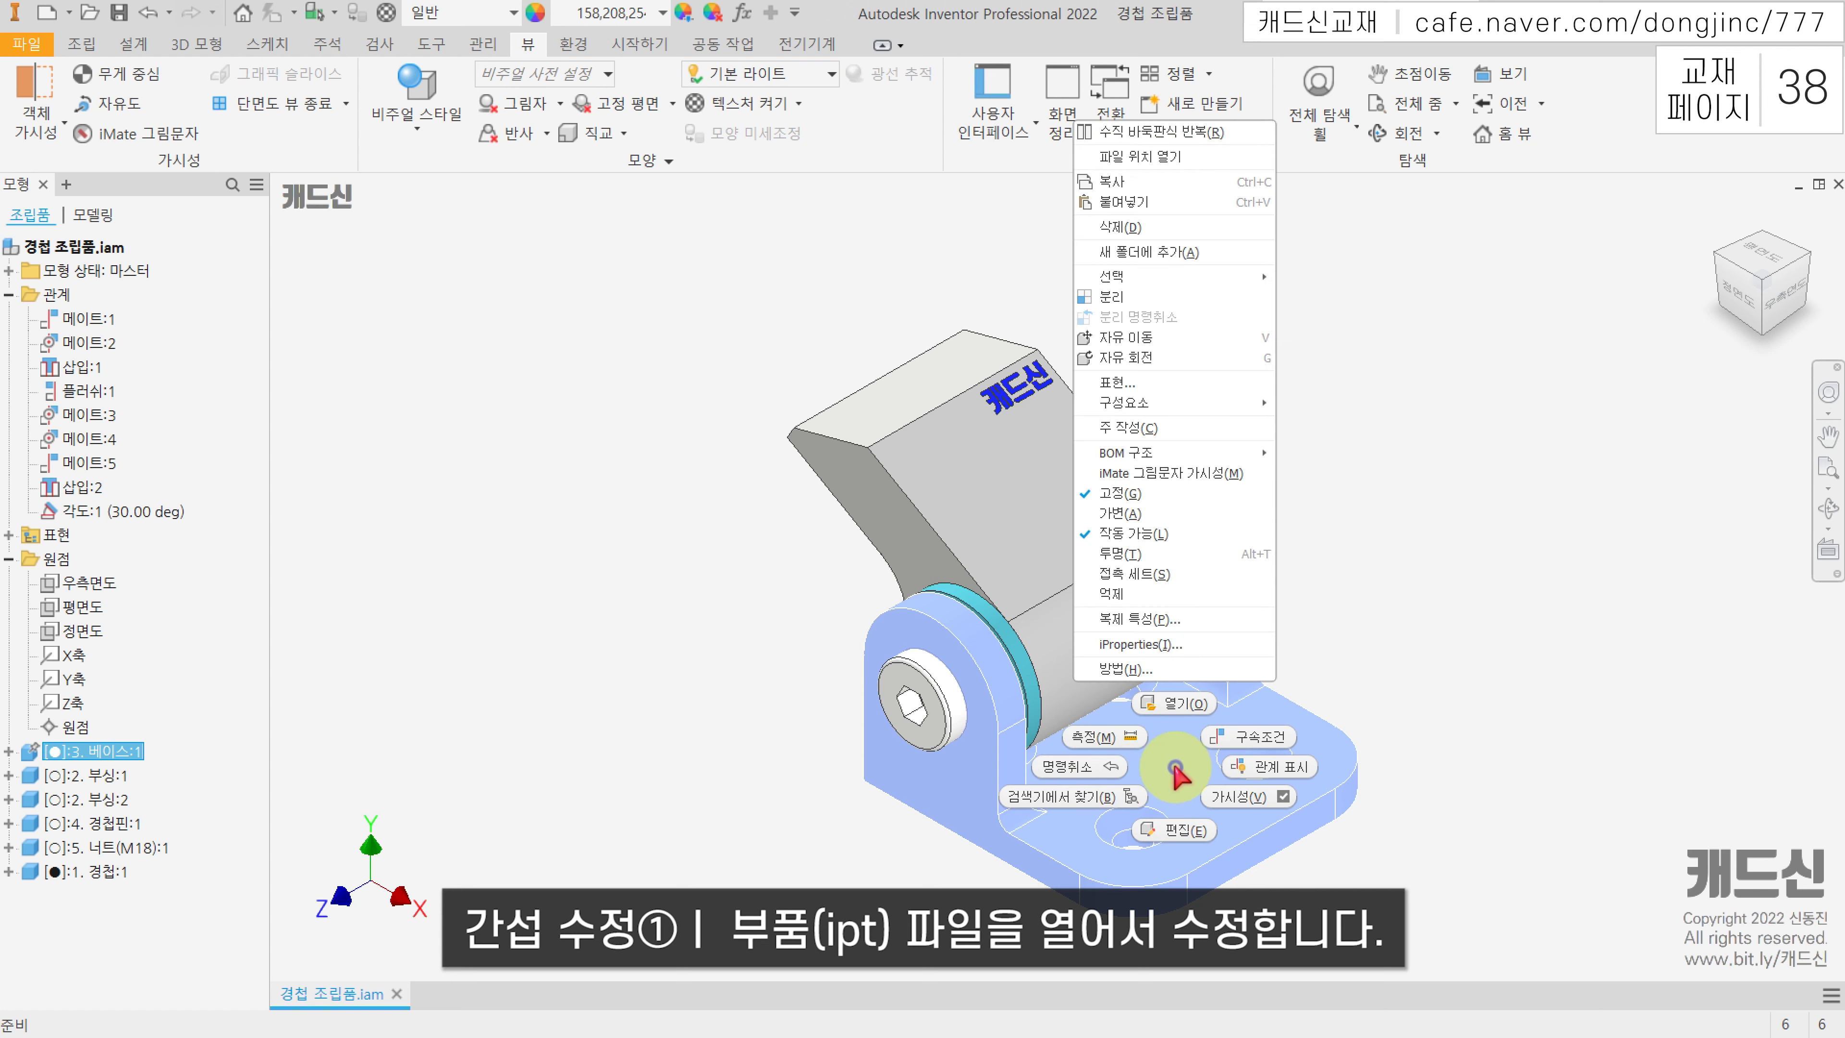
click(1189, 706)
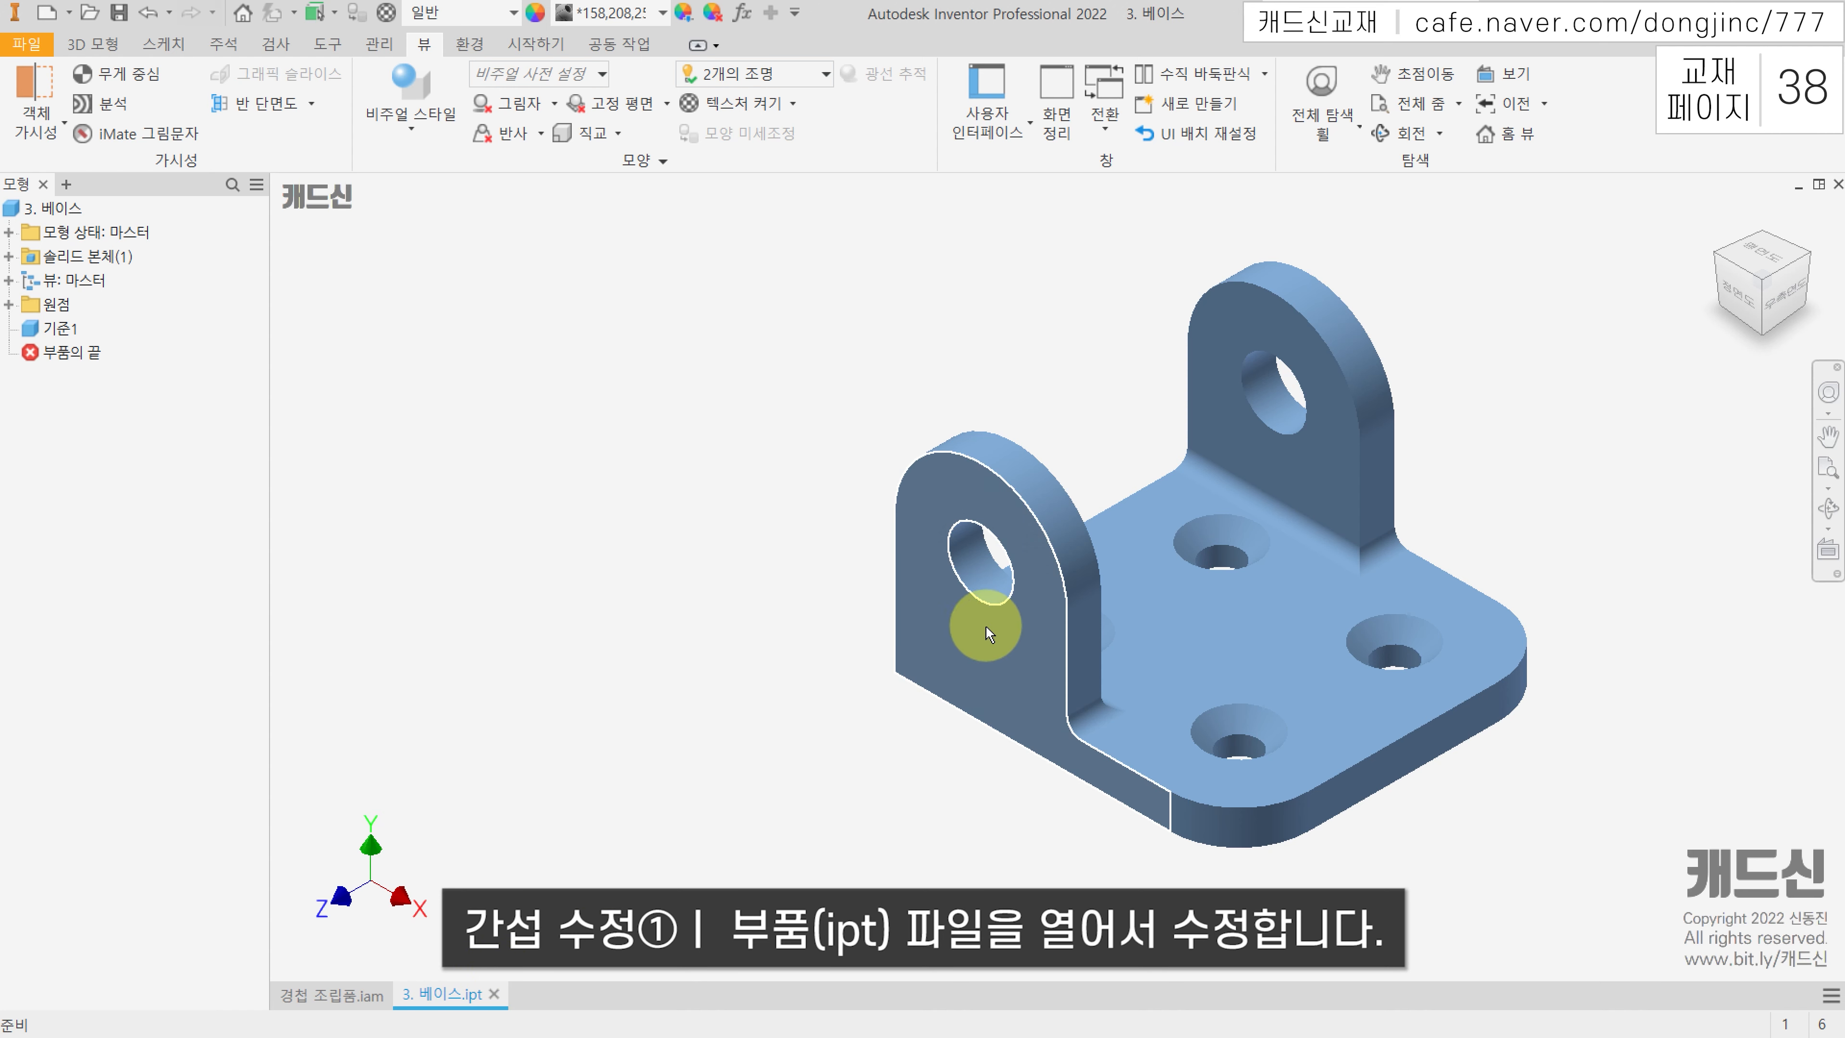
click(494, 994)
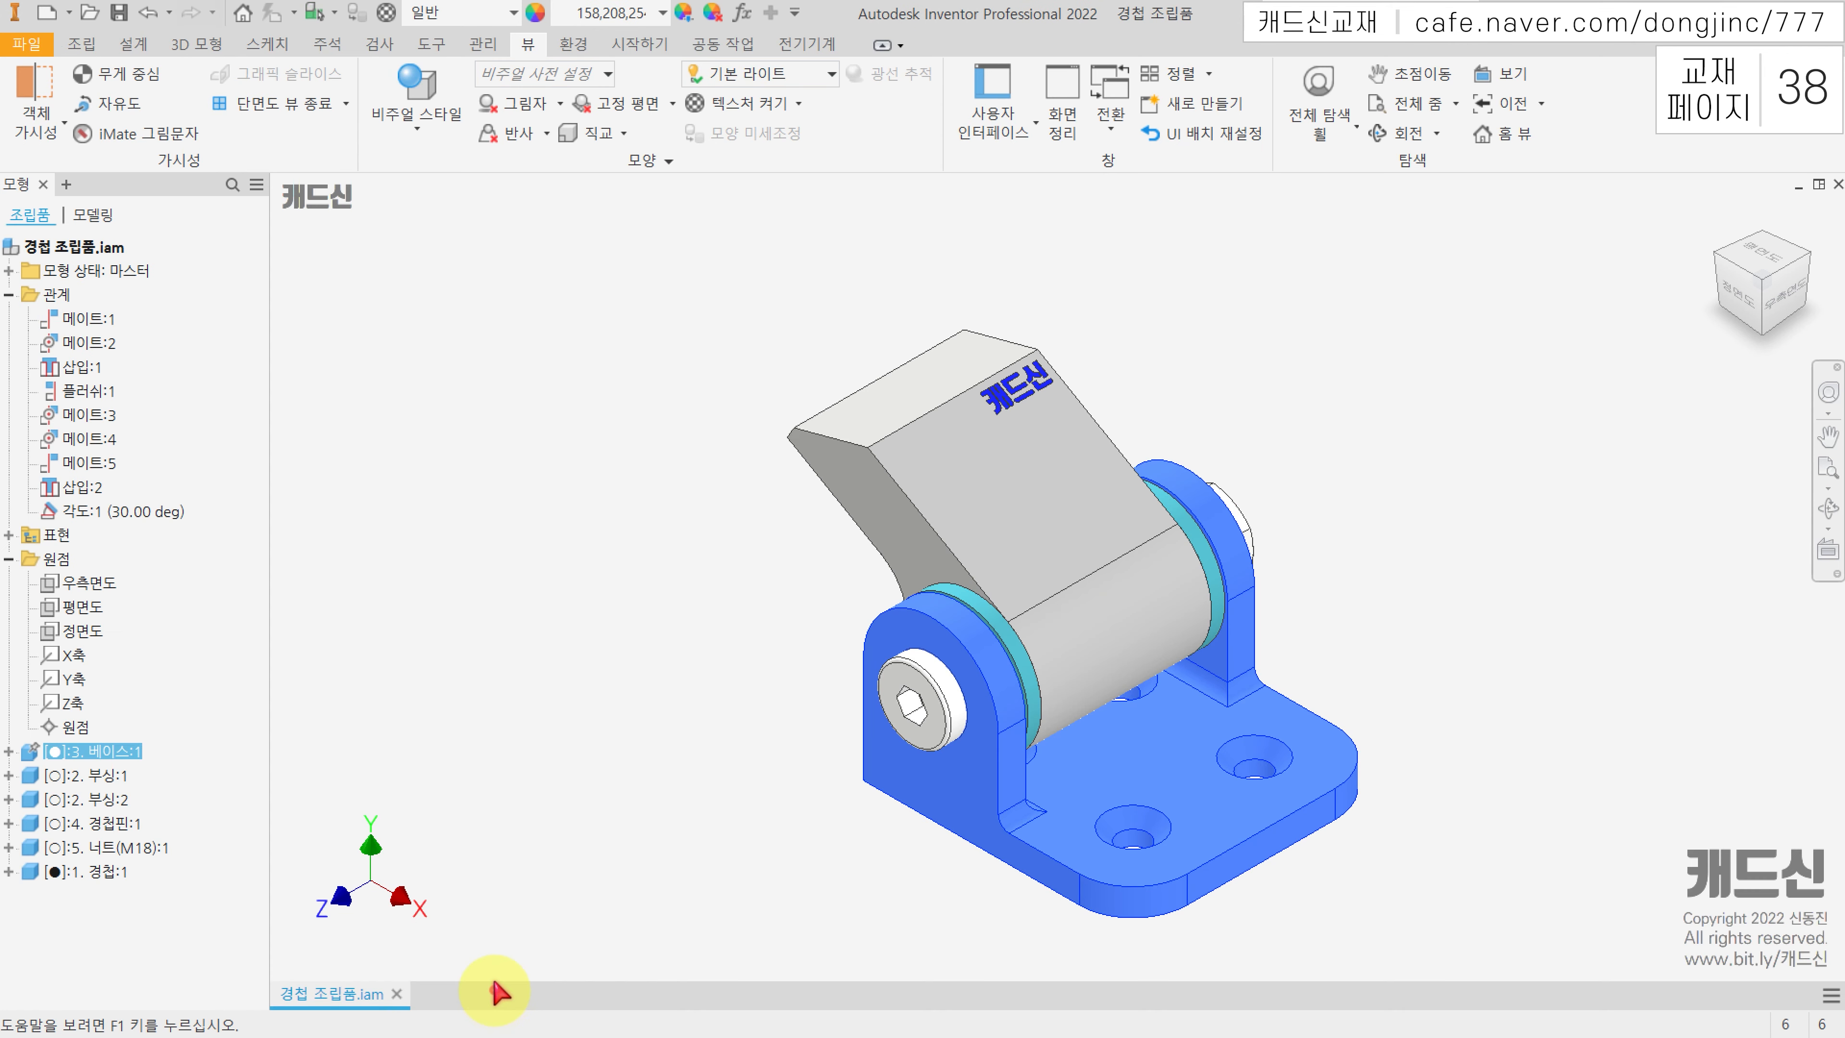
click(559, 881)
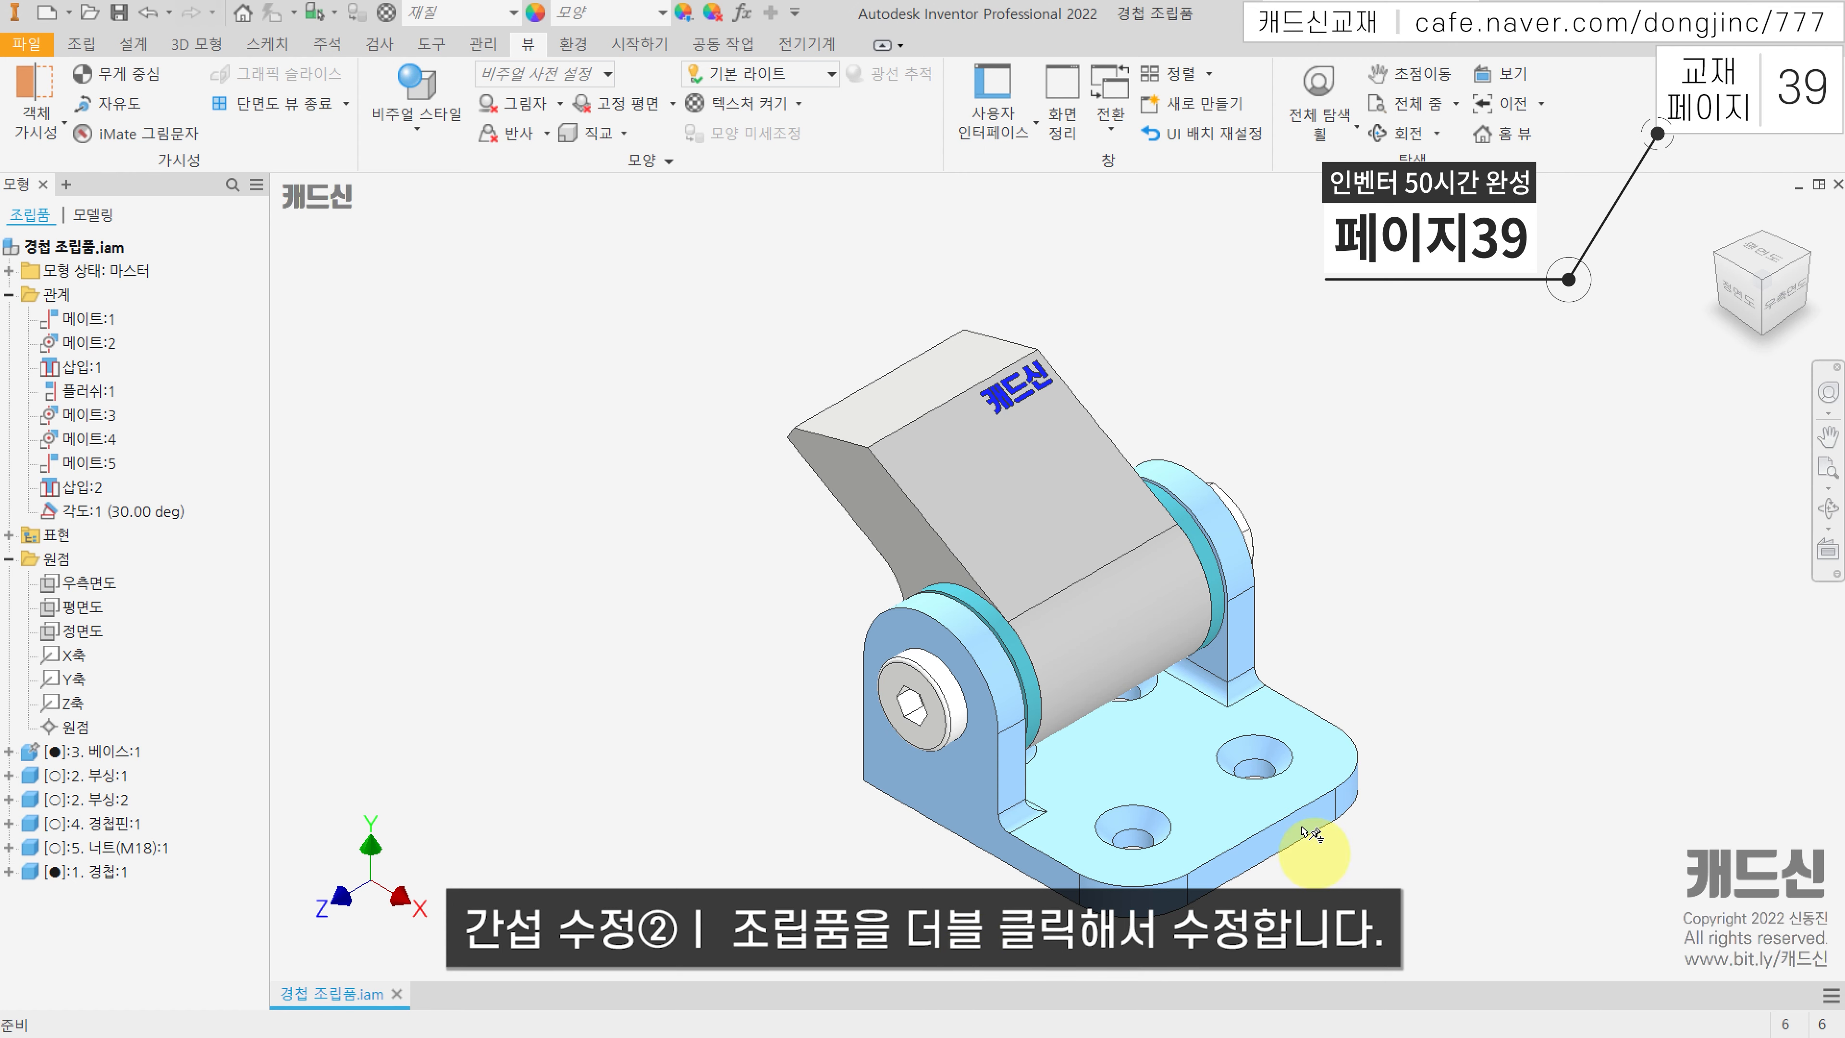
Step: Activate the base for in-place editing within the hinge assembly
click(1177, 775)
double_click(1177, 775)
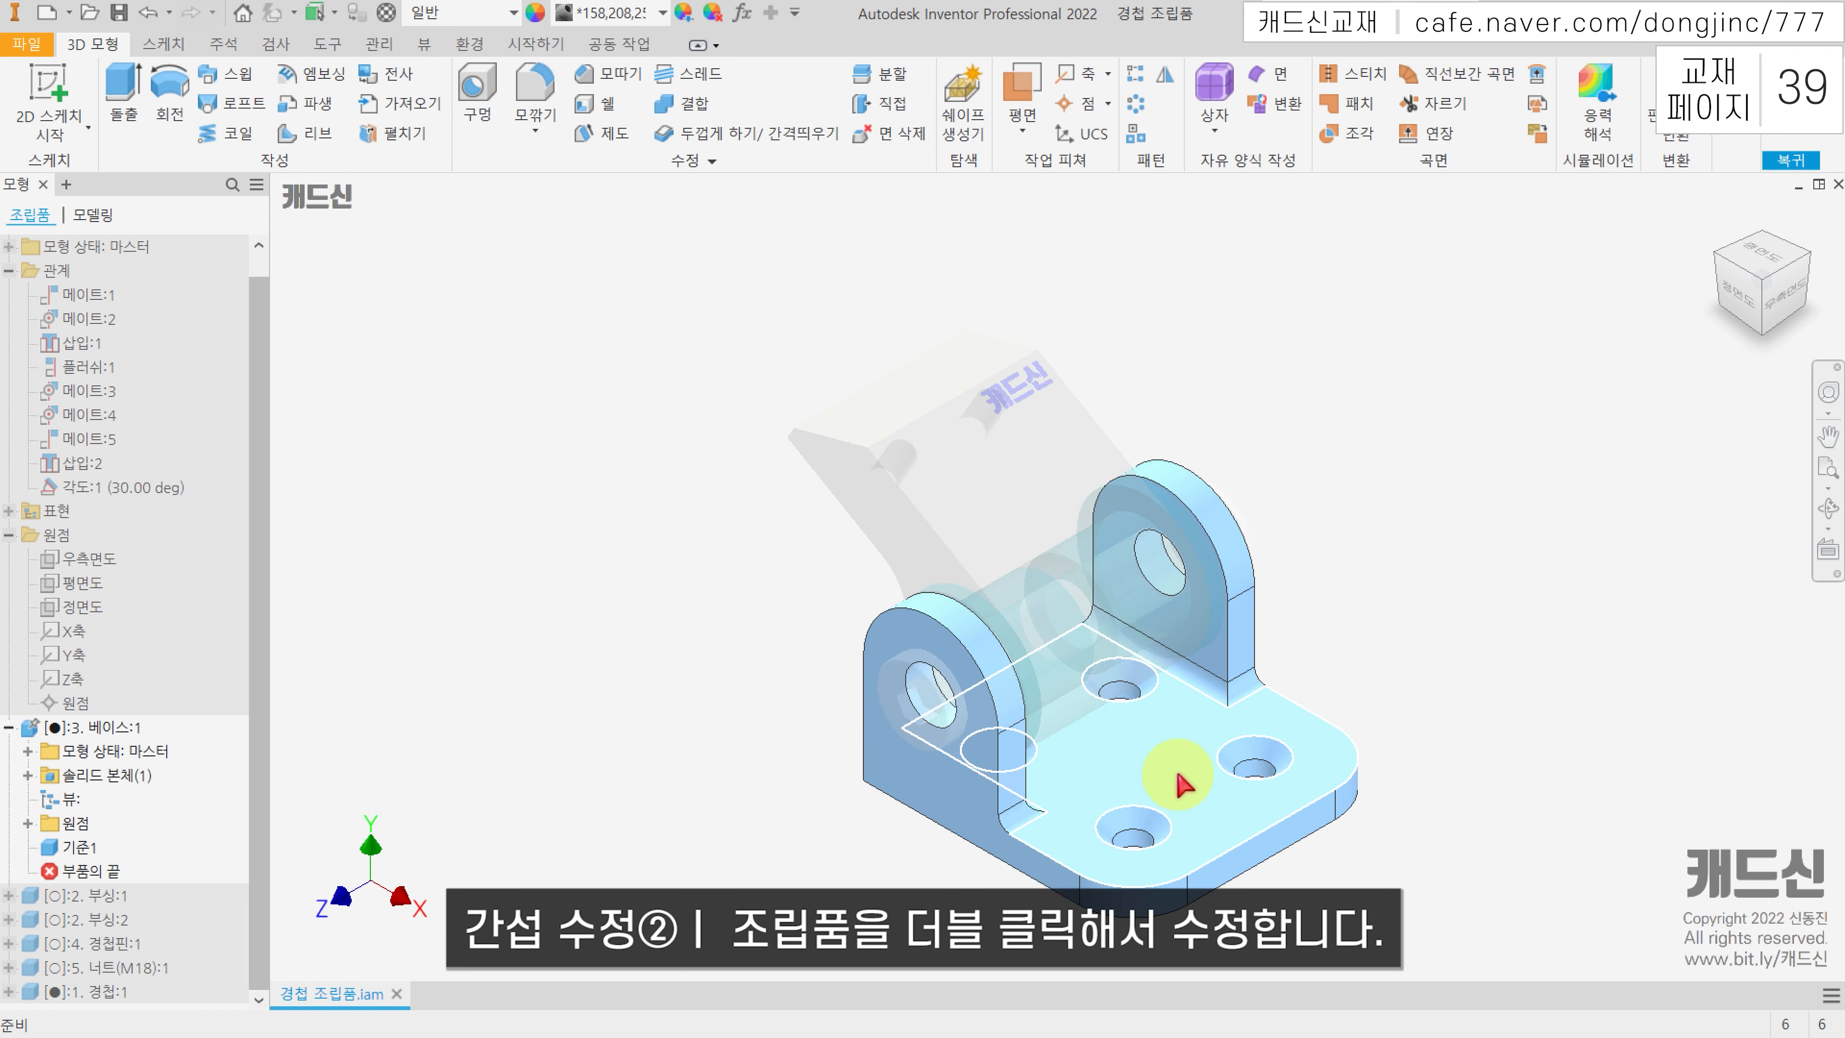
click(1208, 803)
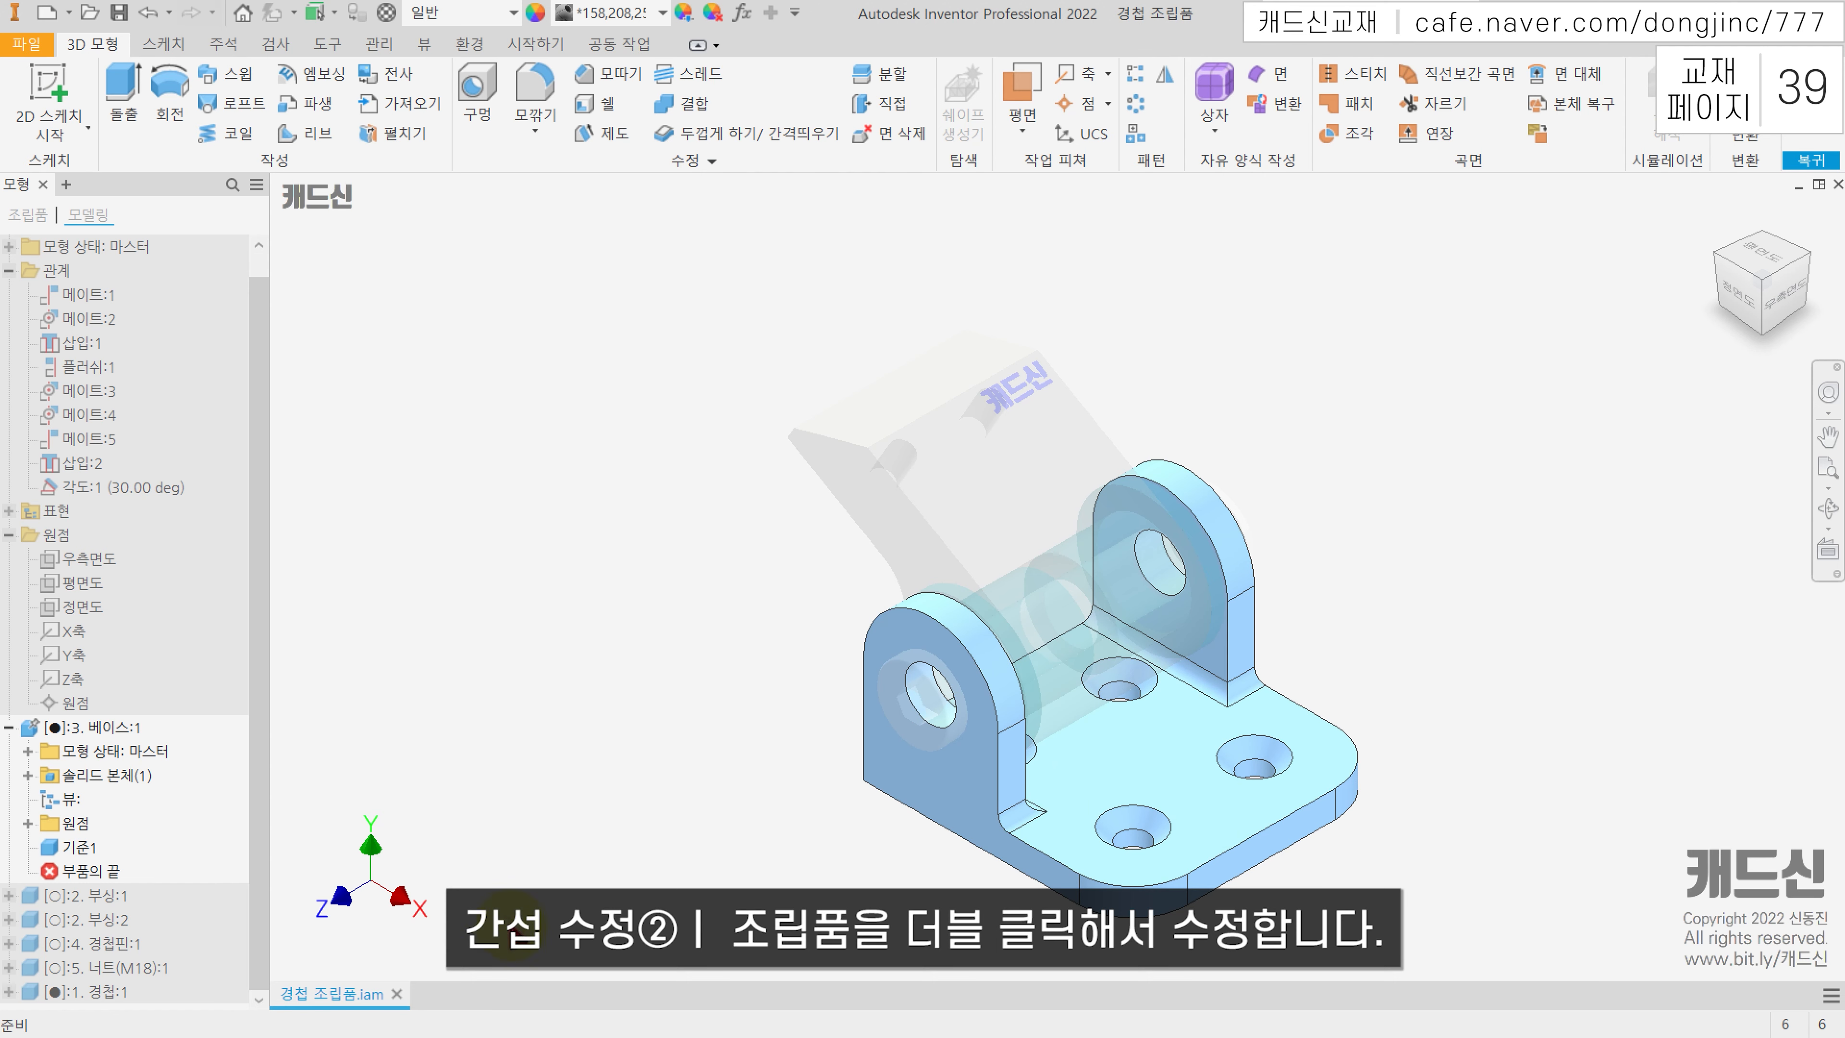
click(116, 733)
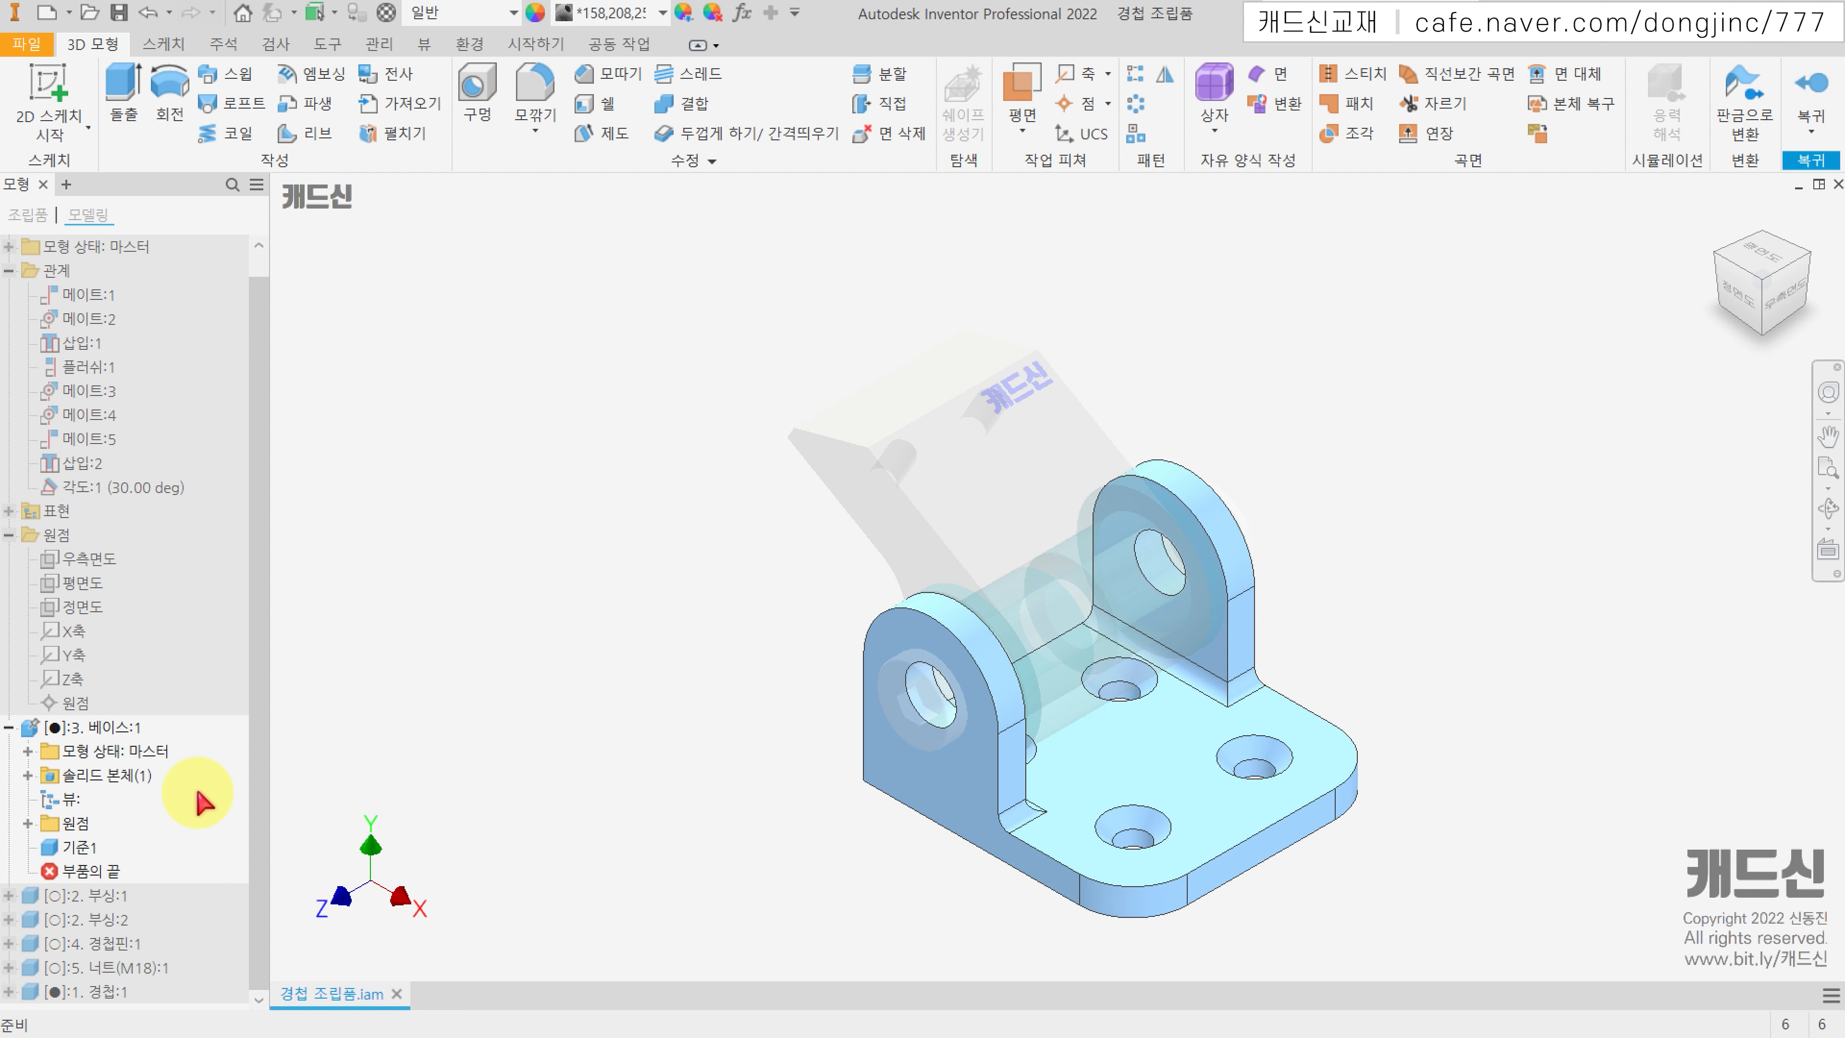
Step: Inspect the in-place base from the front, restore the isometric home view and return to the assembly
mouse_move(1712, 251)
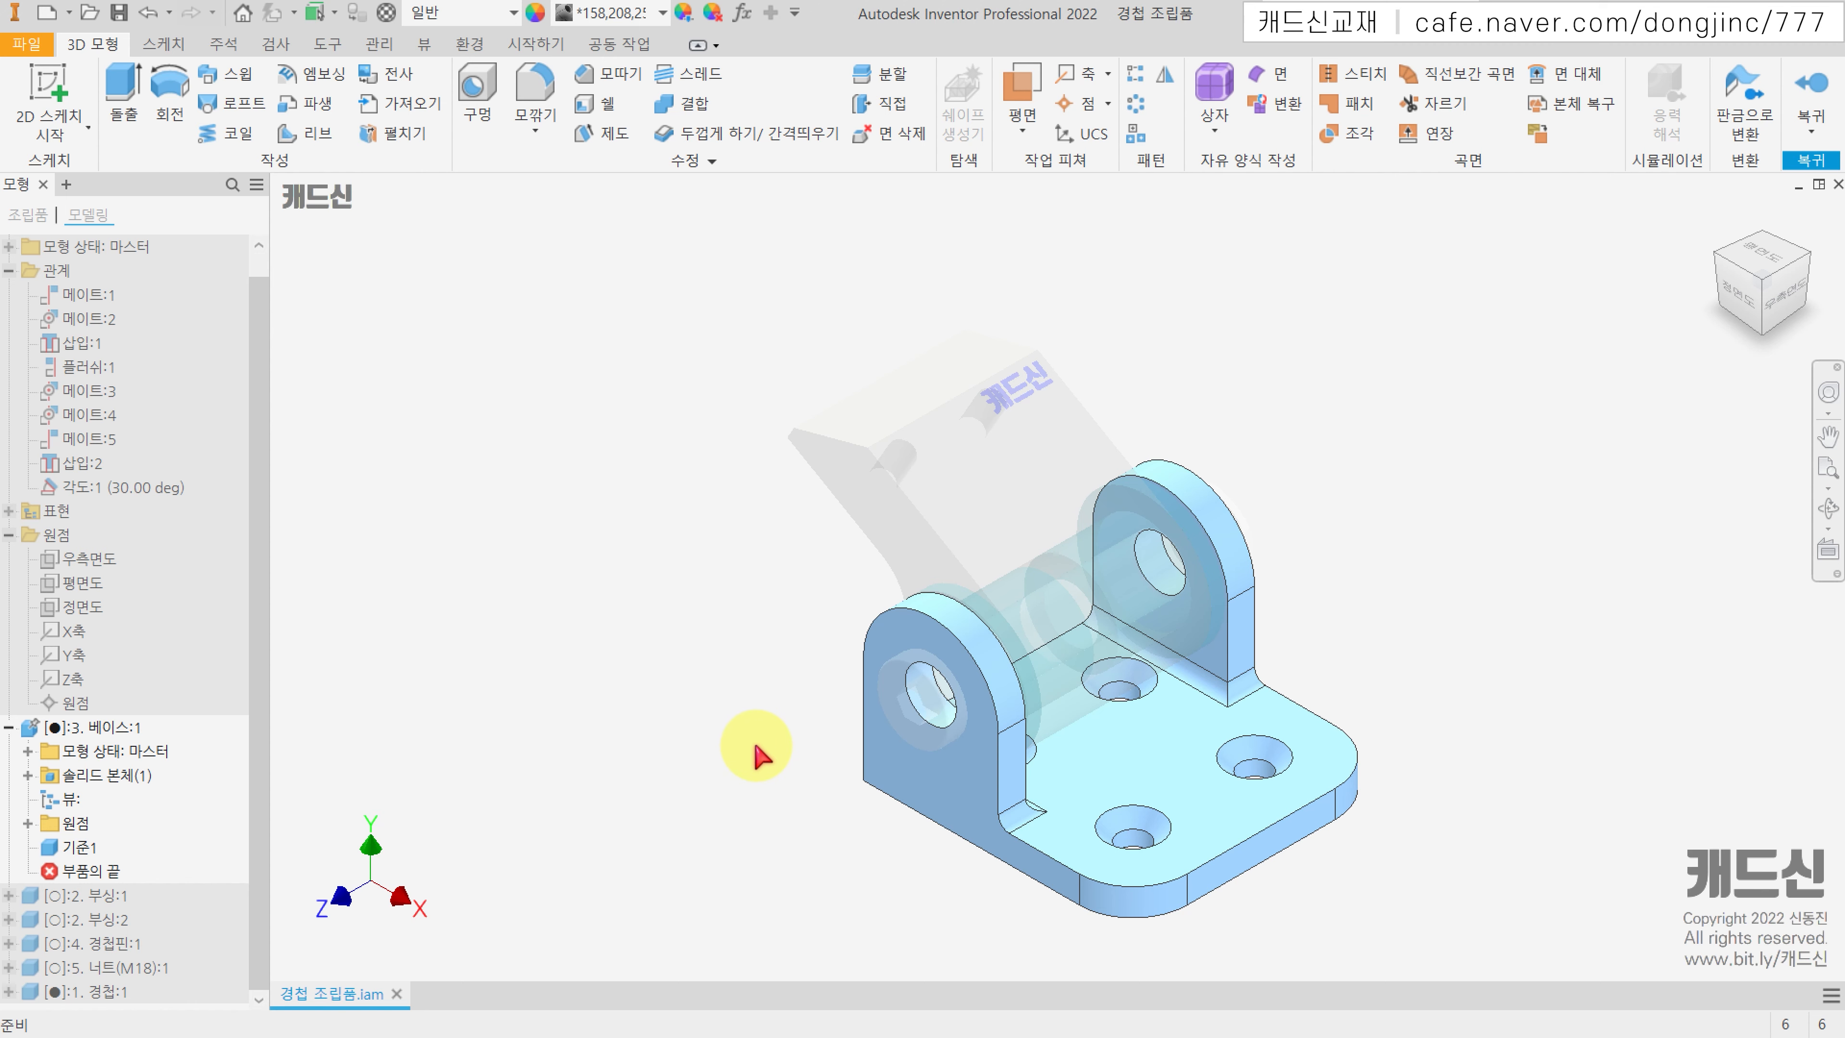
middle_drag(786, 850, 694, 832)
click(1236, 899)
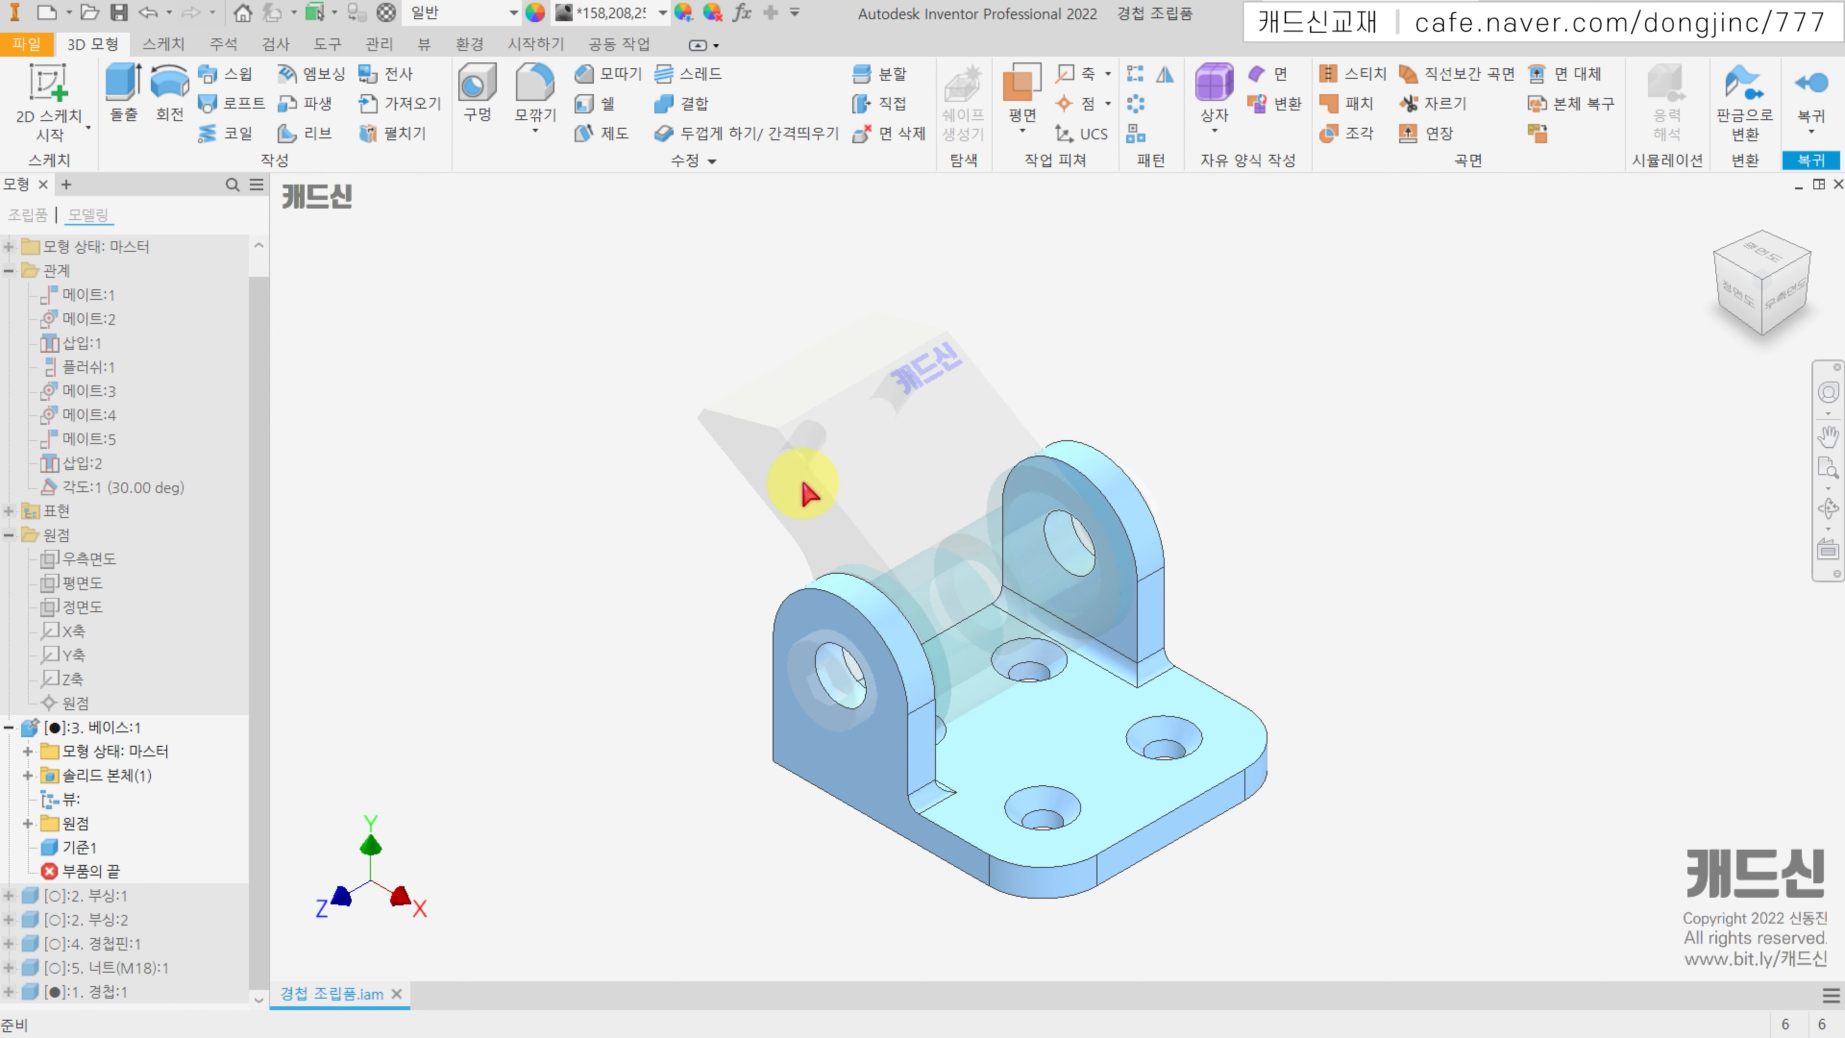
click(1762, 296)
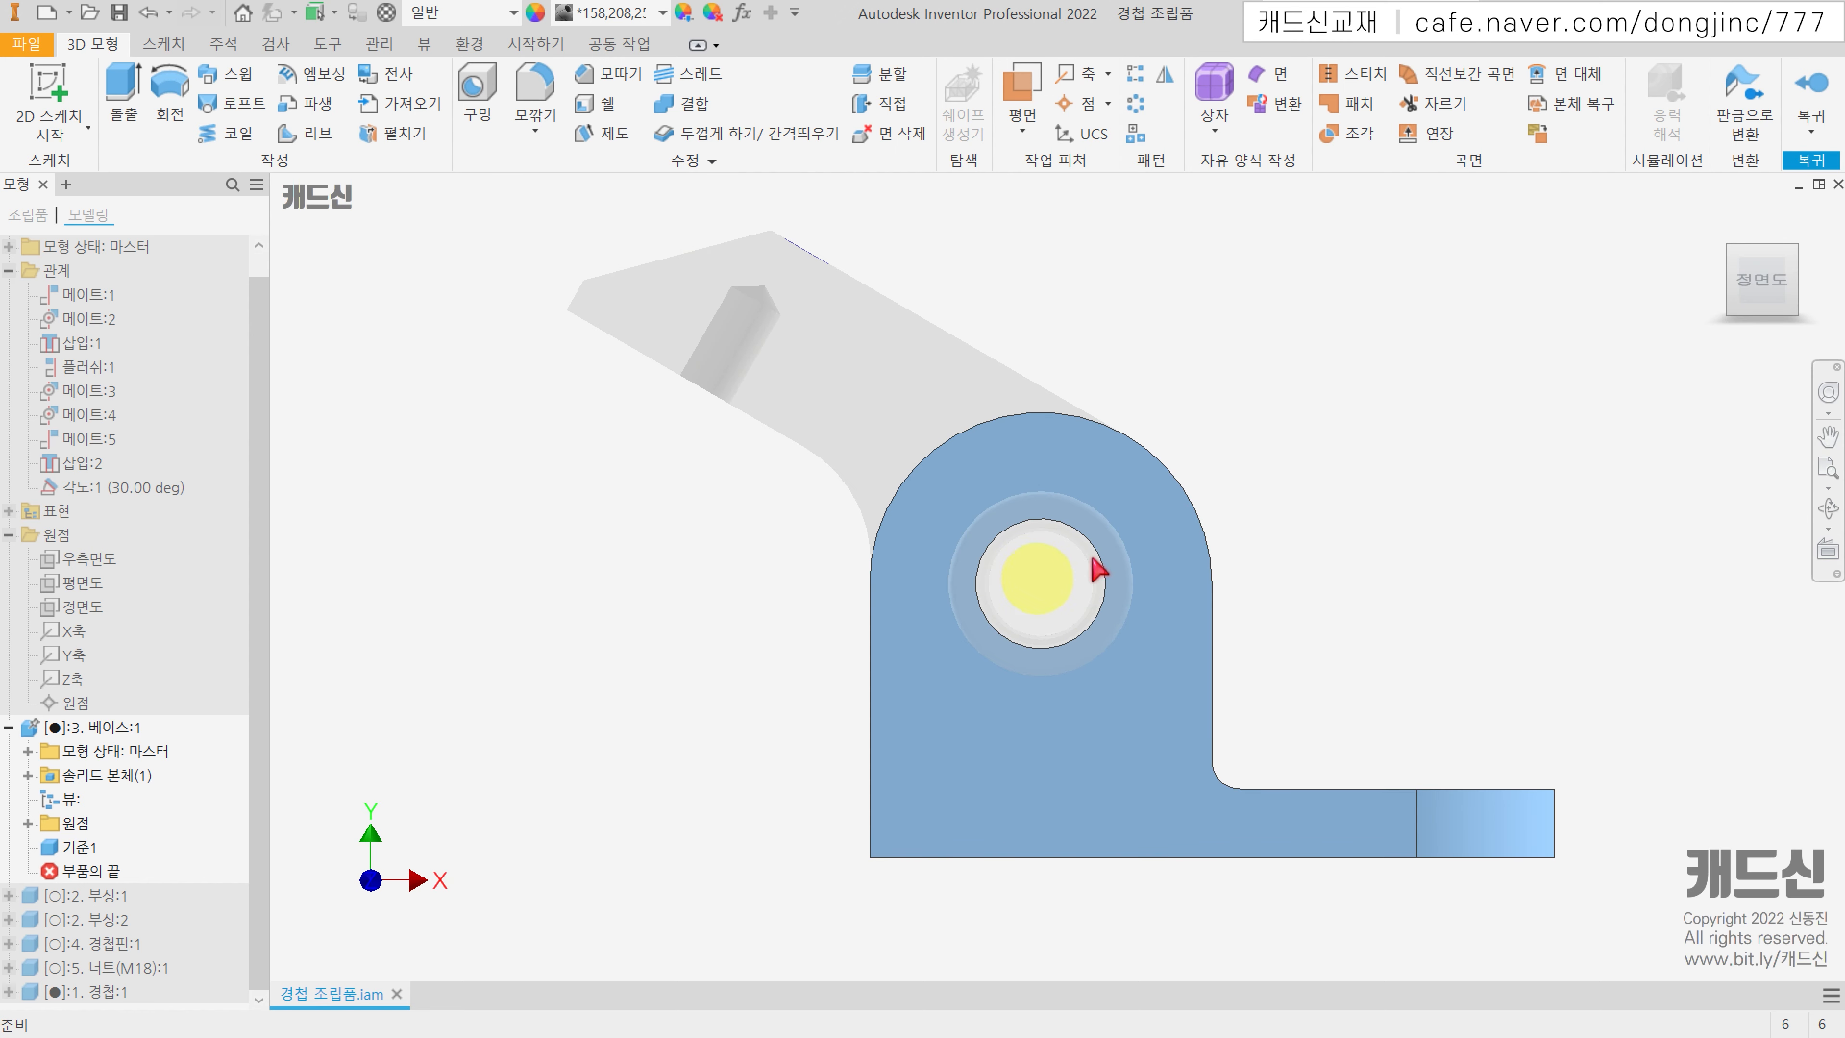
click(1719, 220)
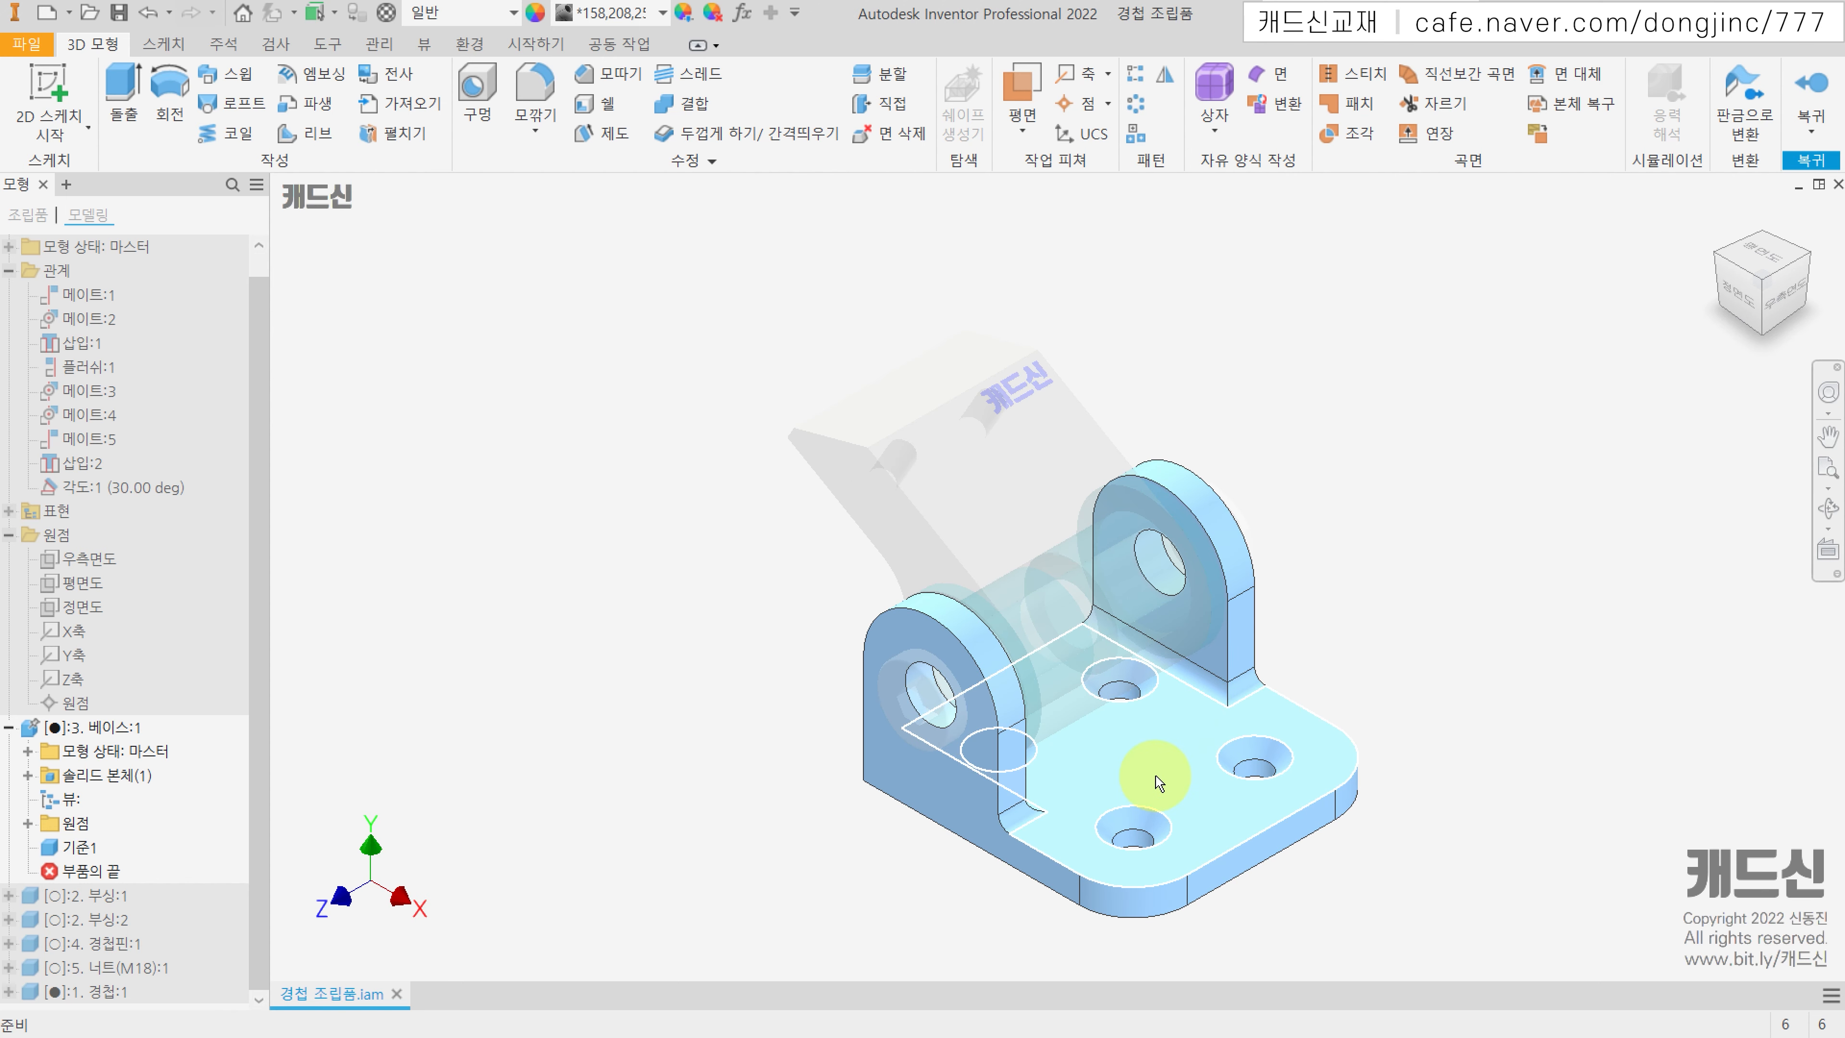
click(1809, 98)
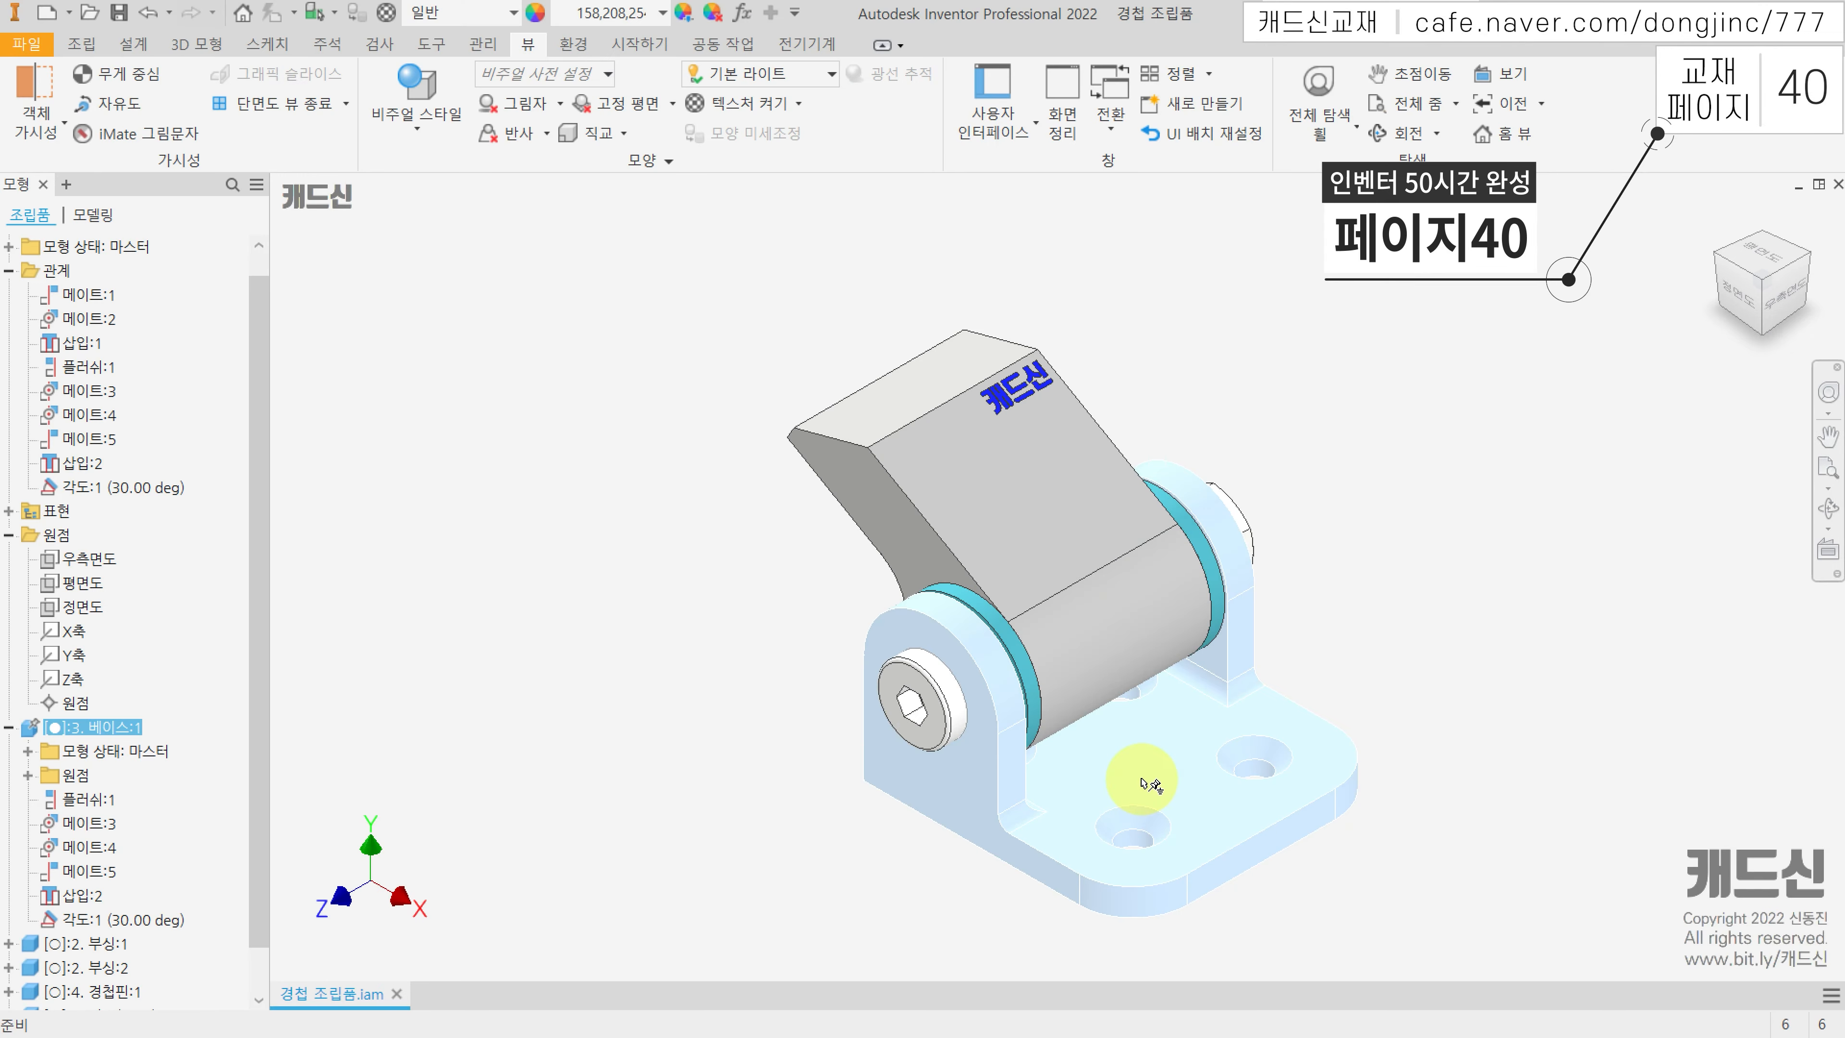
Step: Open the base part from the assembly in its own document, shown in the home view
click(1142, 779)
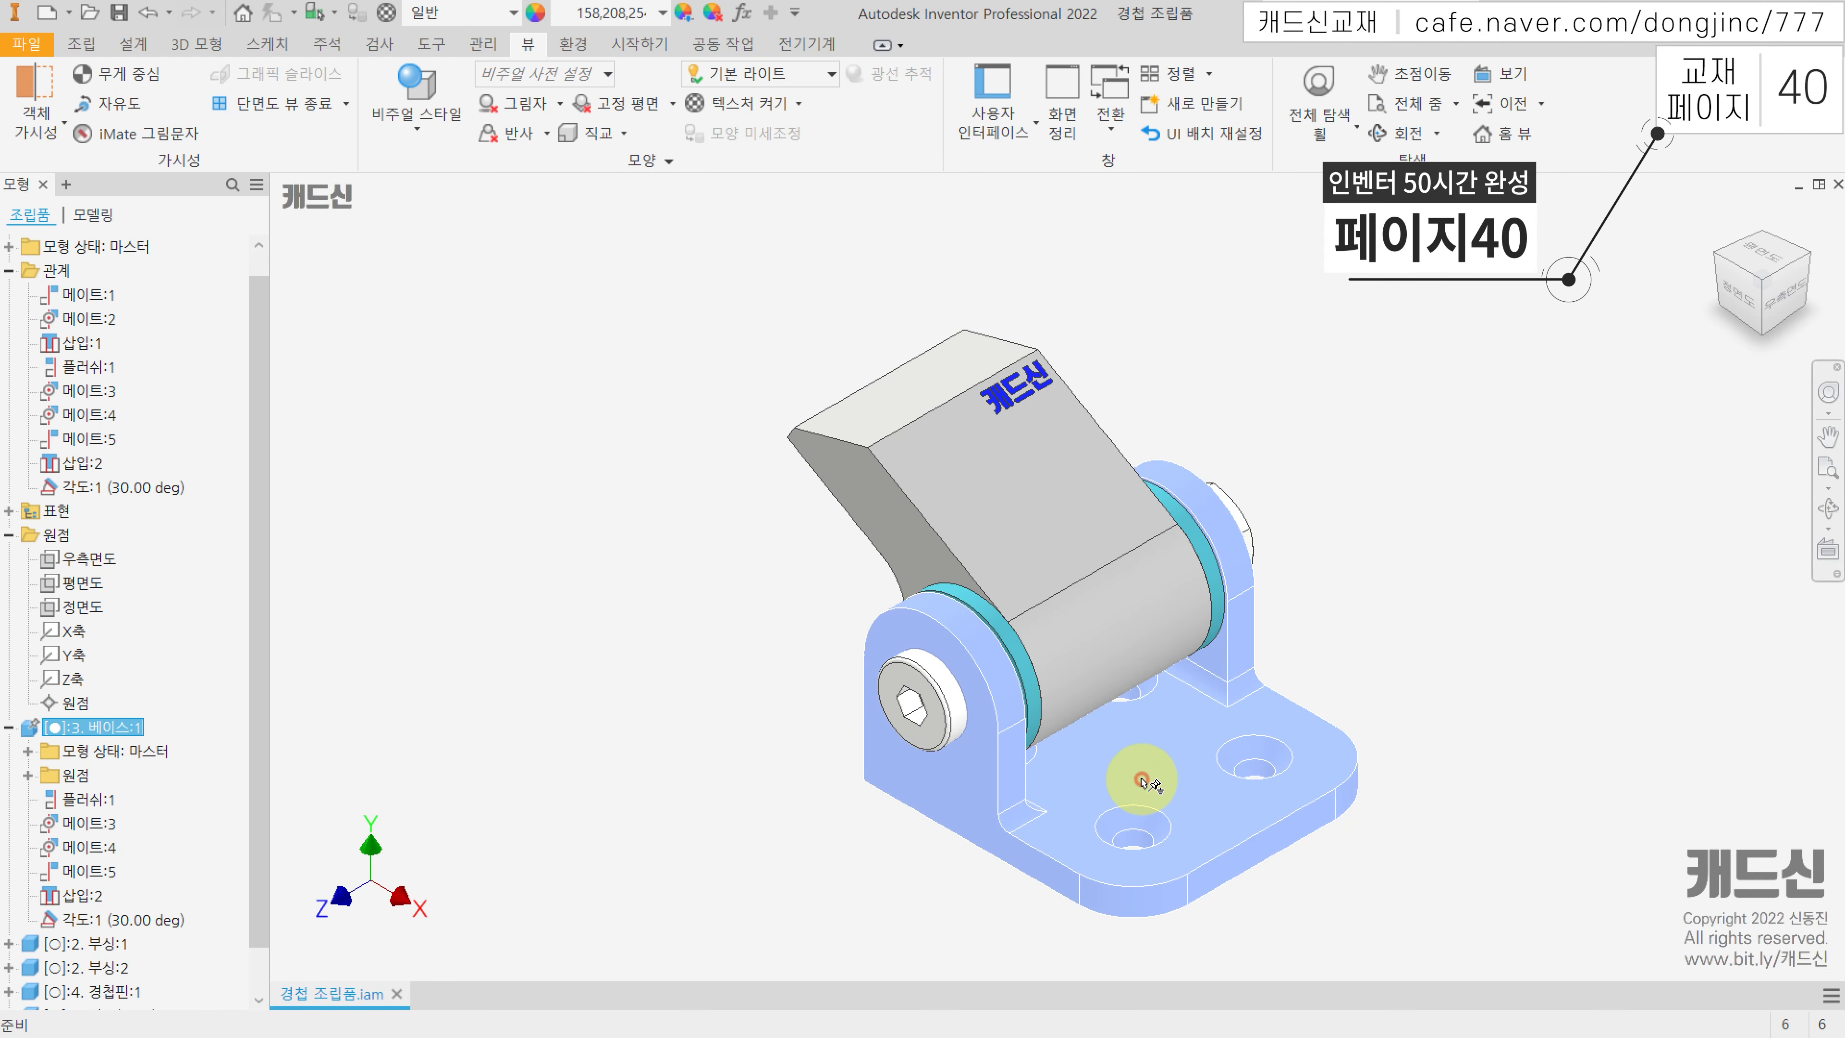
right_click(1143, 780)
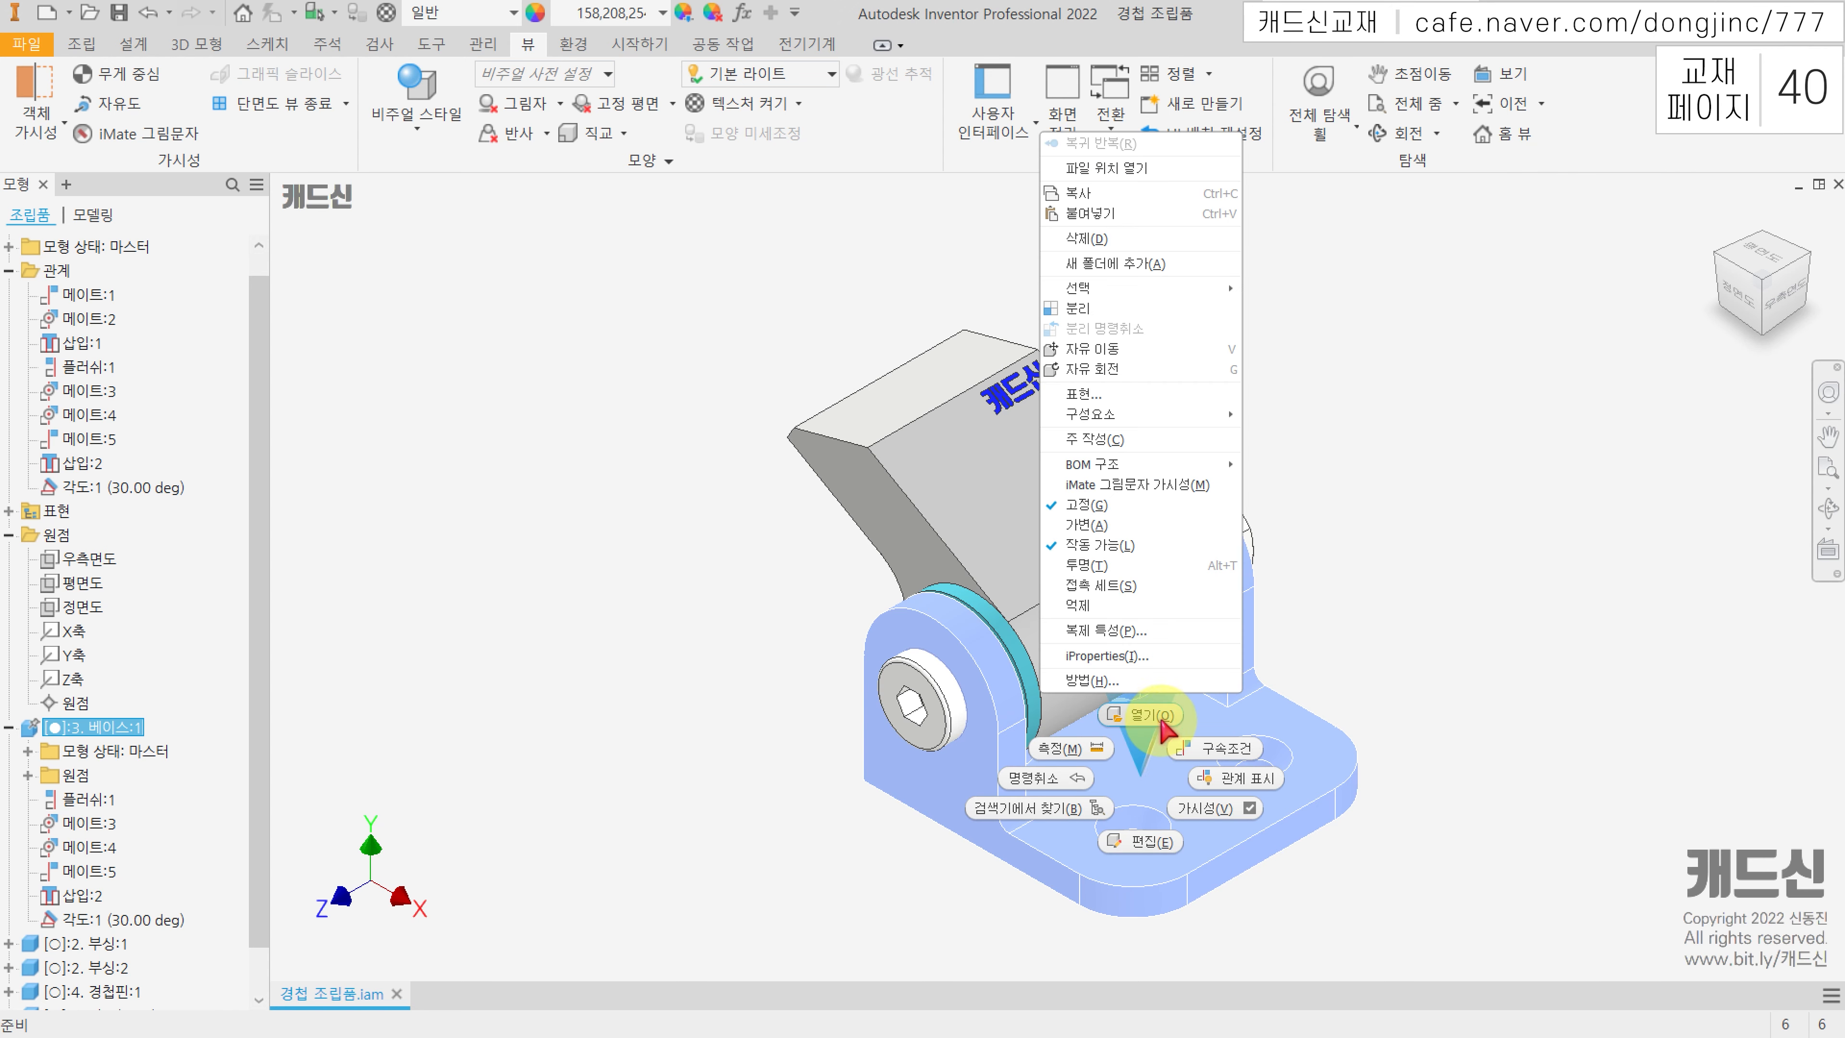
click(1161, 718)
key(F2)
middle_drag(646, 379, 635, 377)
key(F6)
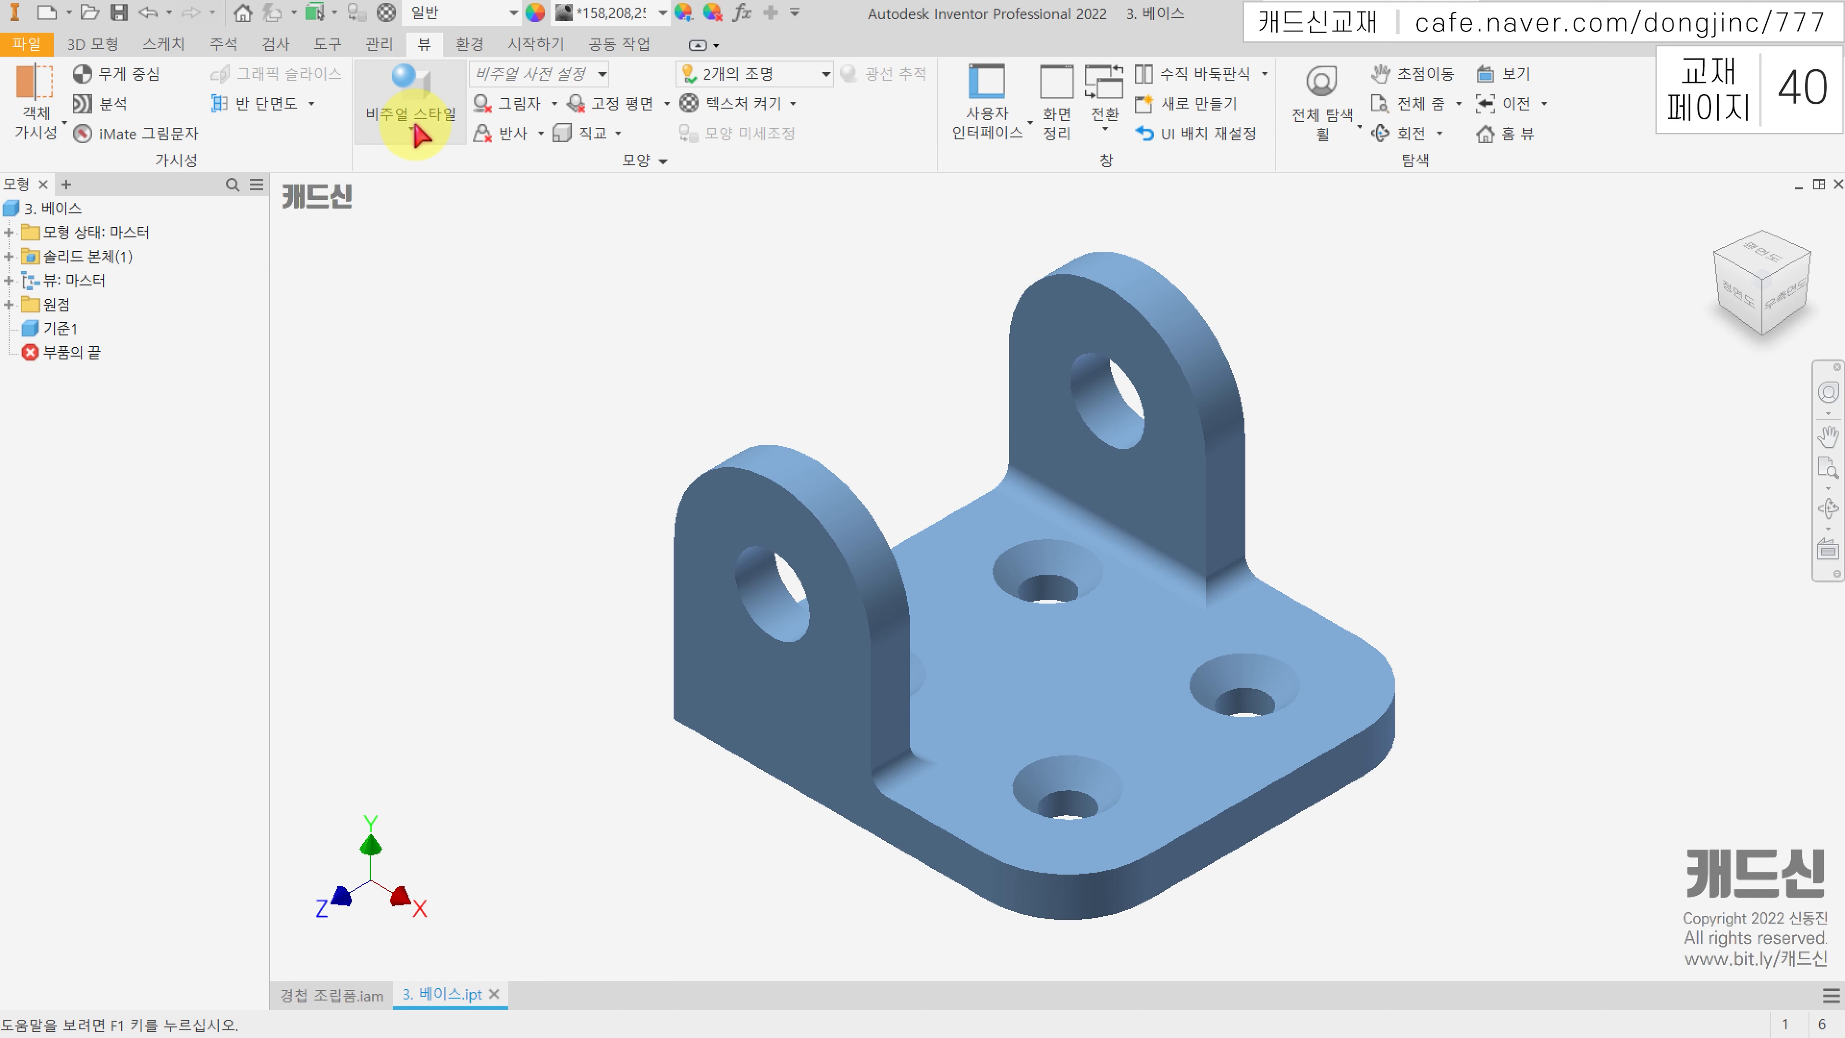
Step: Set the base's visual style to shaded with edges (모서리로 음영처리) and its lighting to 기본 라이트
click(419, 135)
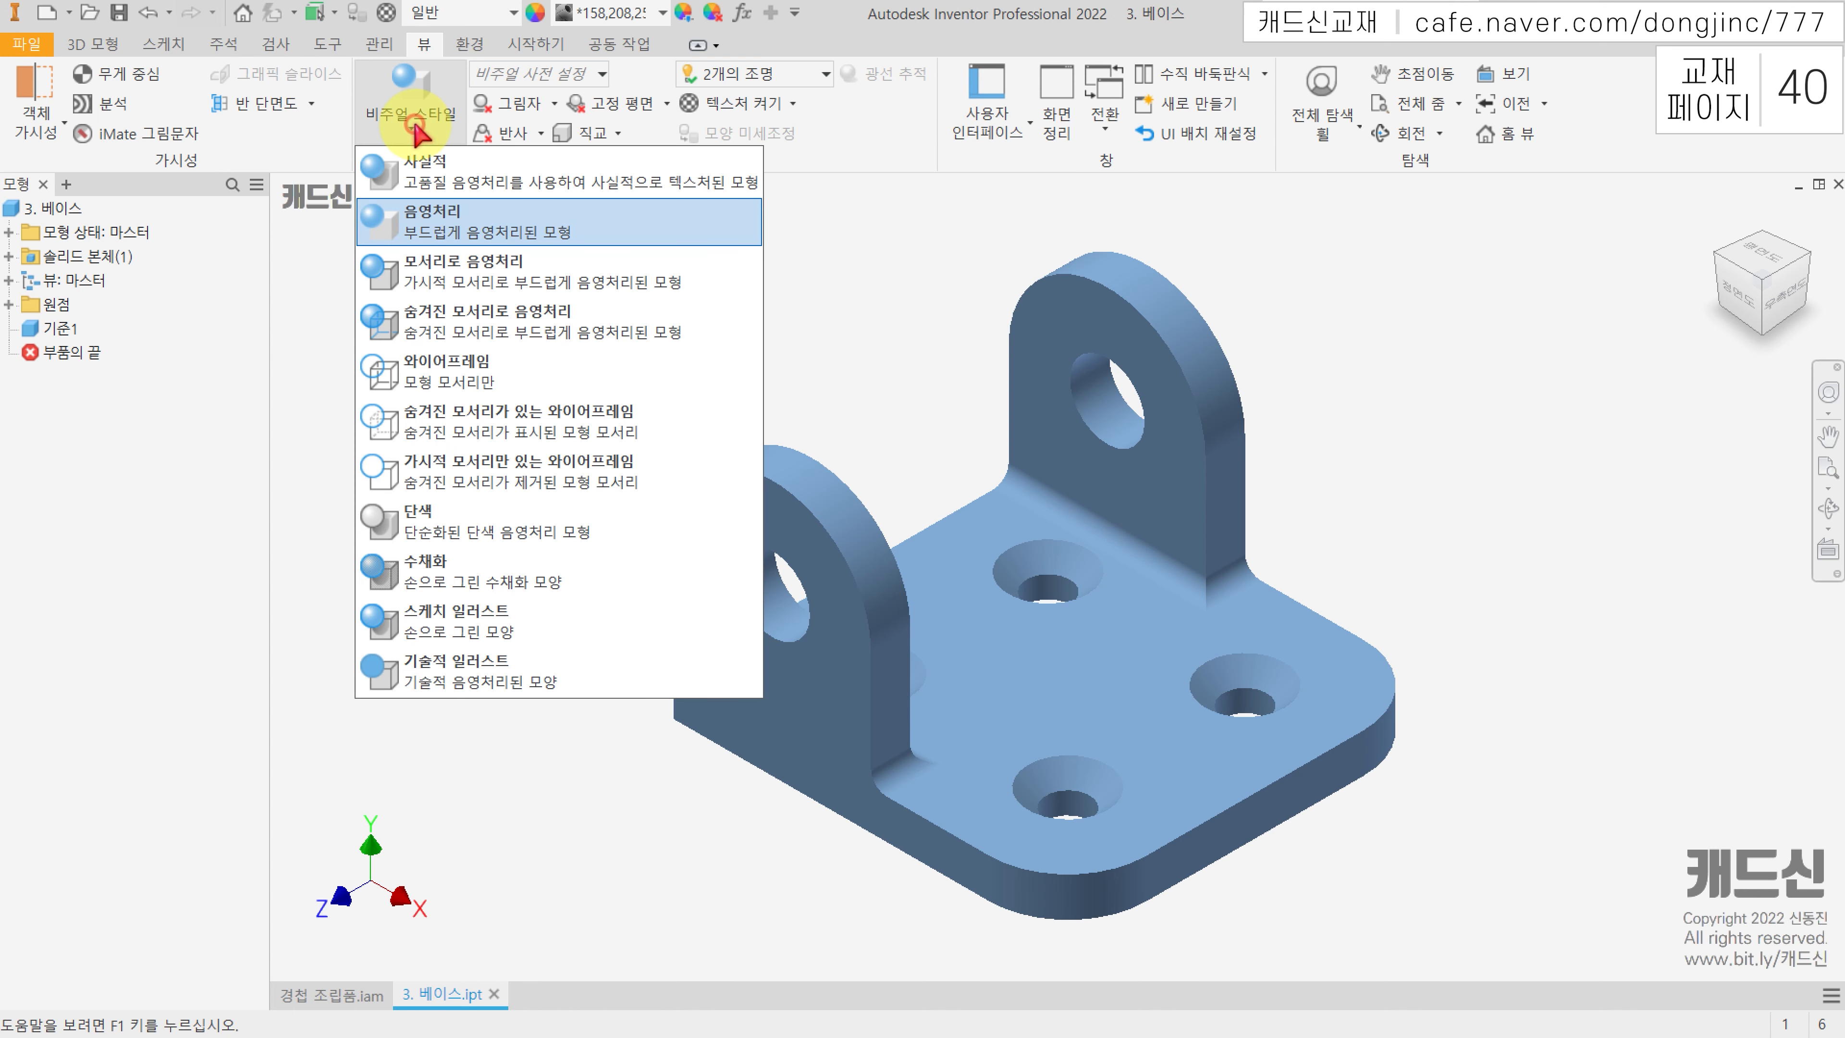
click(496, 275)
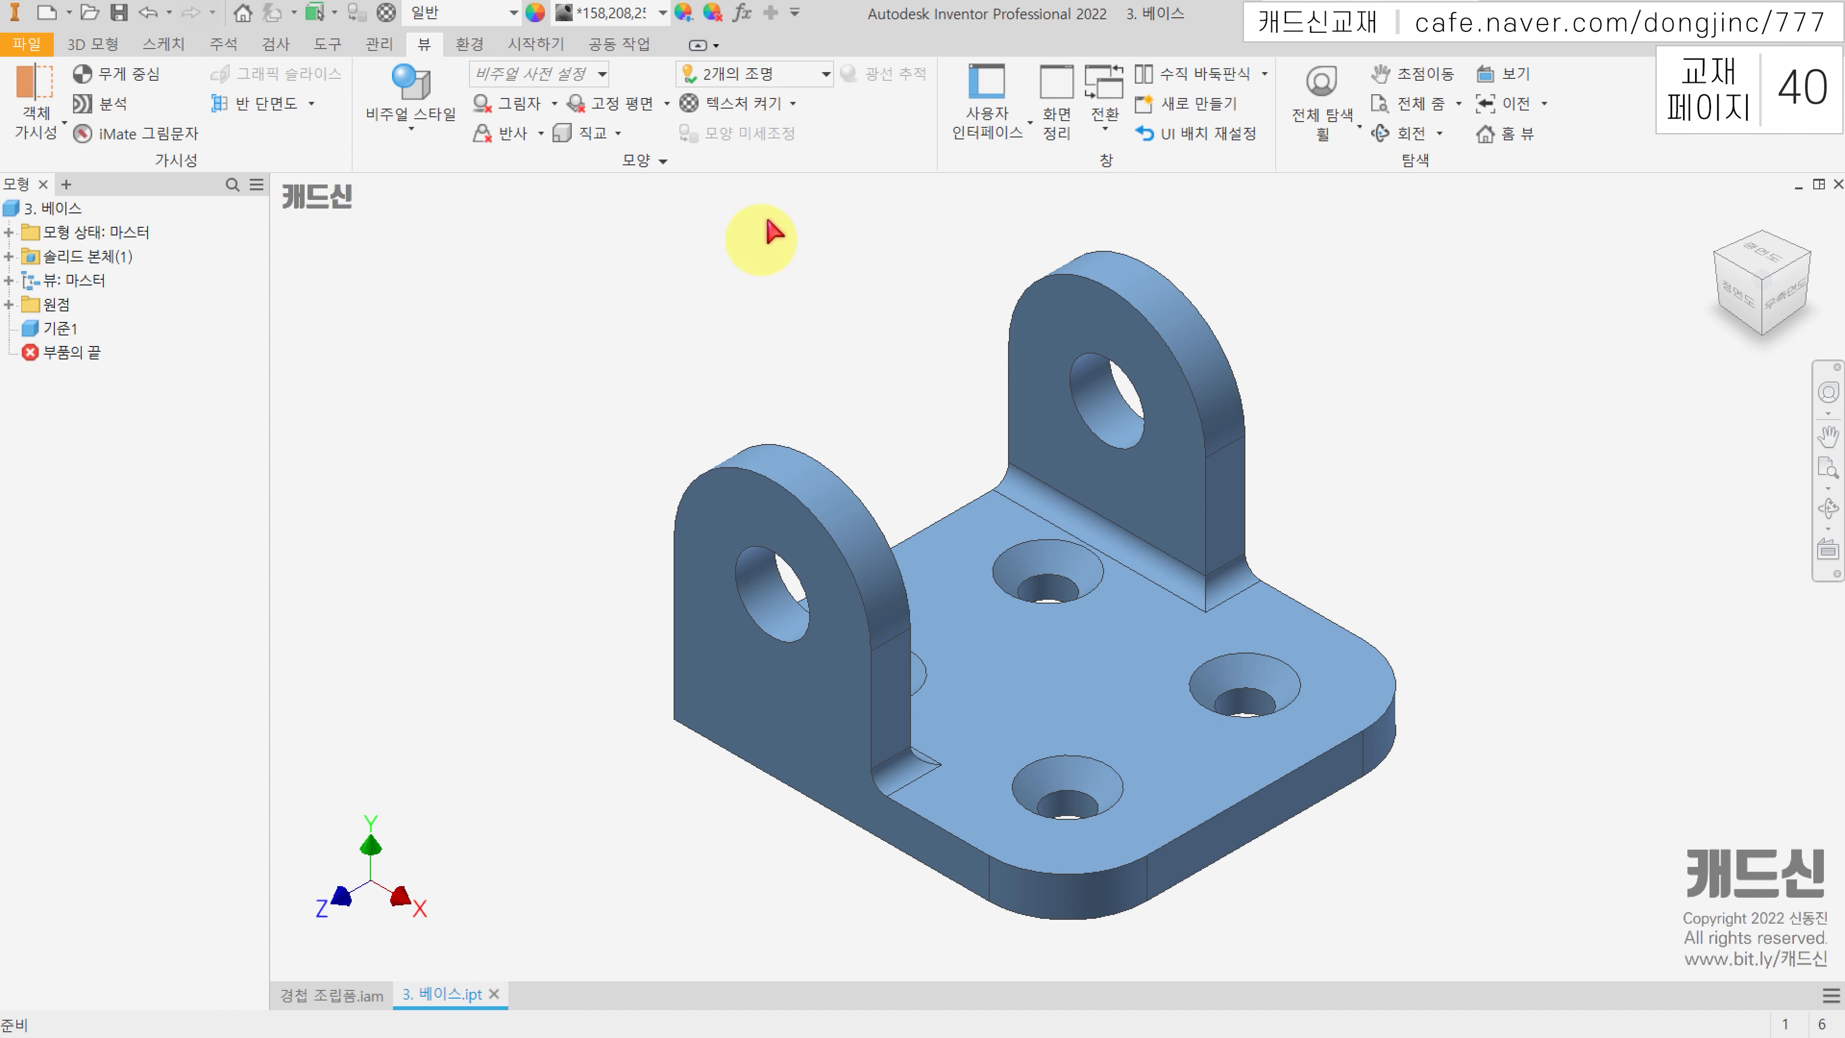
click(826, 76)
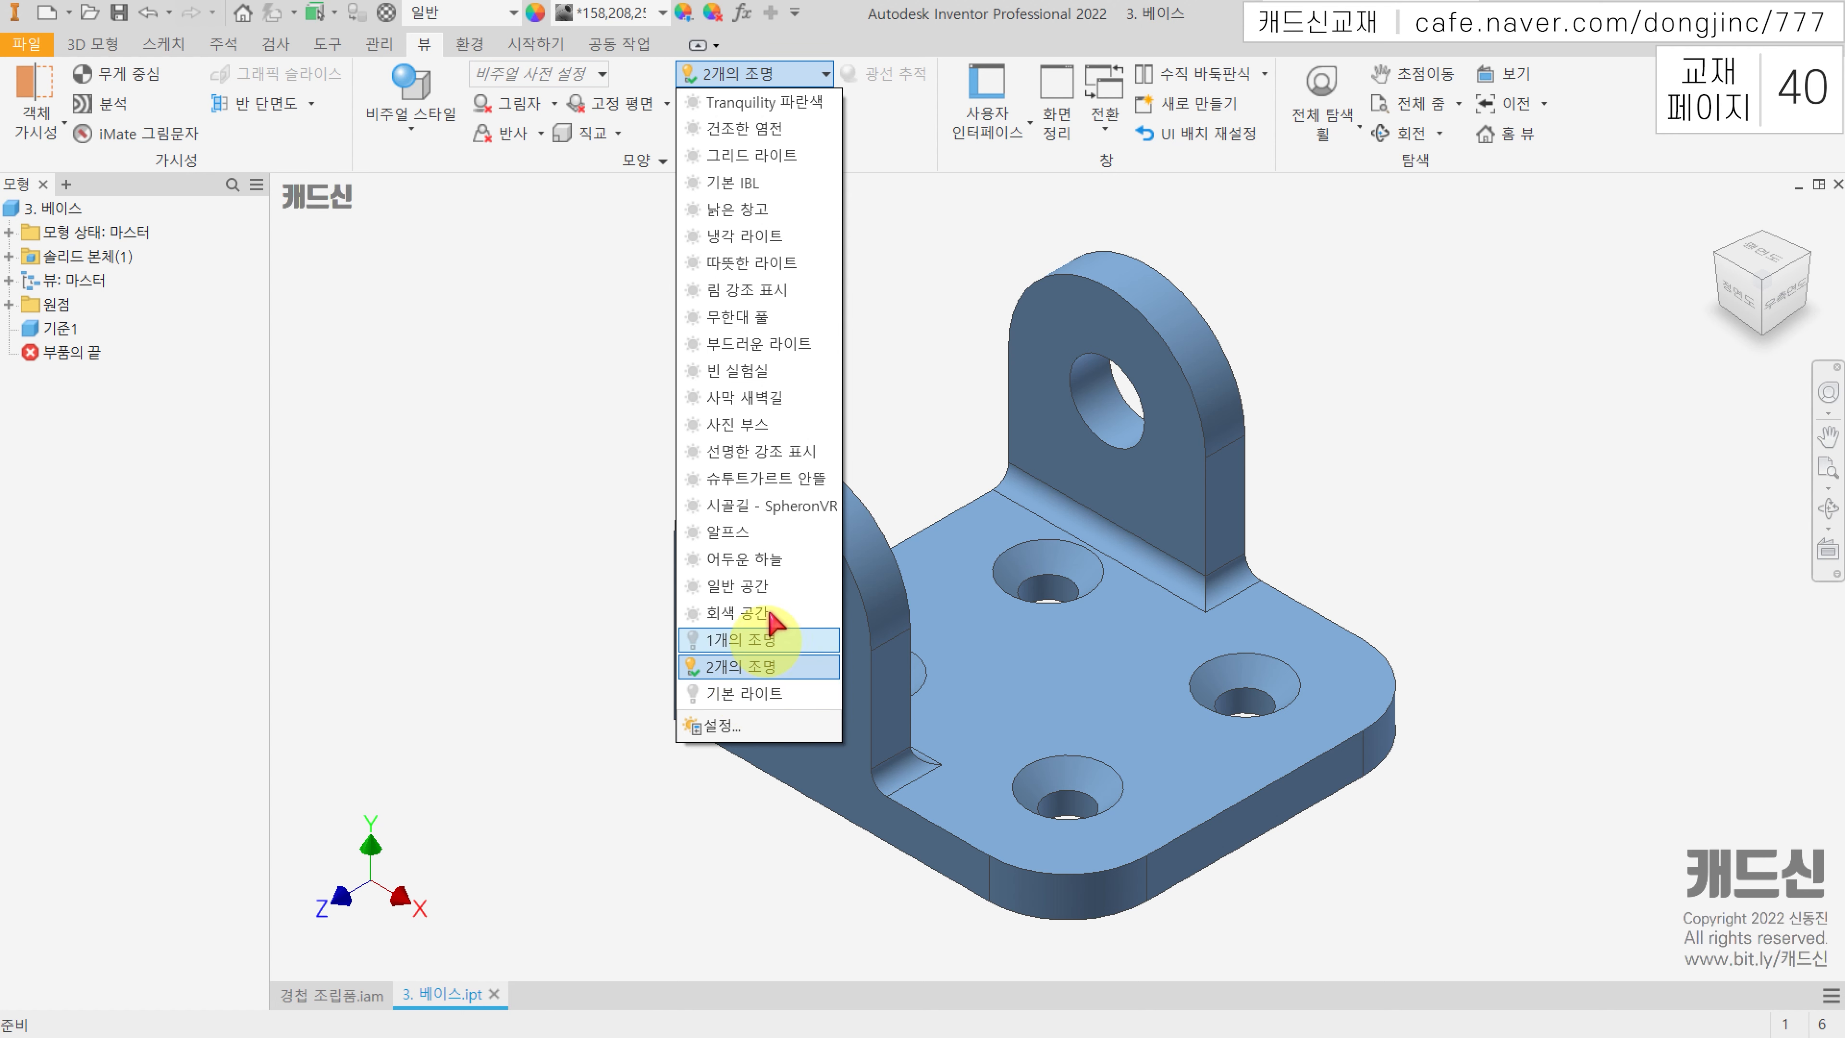
click(745, 693)
Step: Start a 2D sketch on the front lug's outer face and project the pin hole's circular edge into it
click(161, 45)
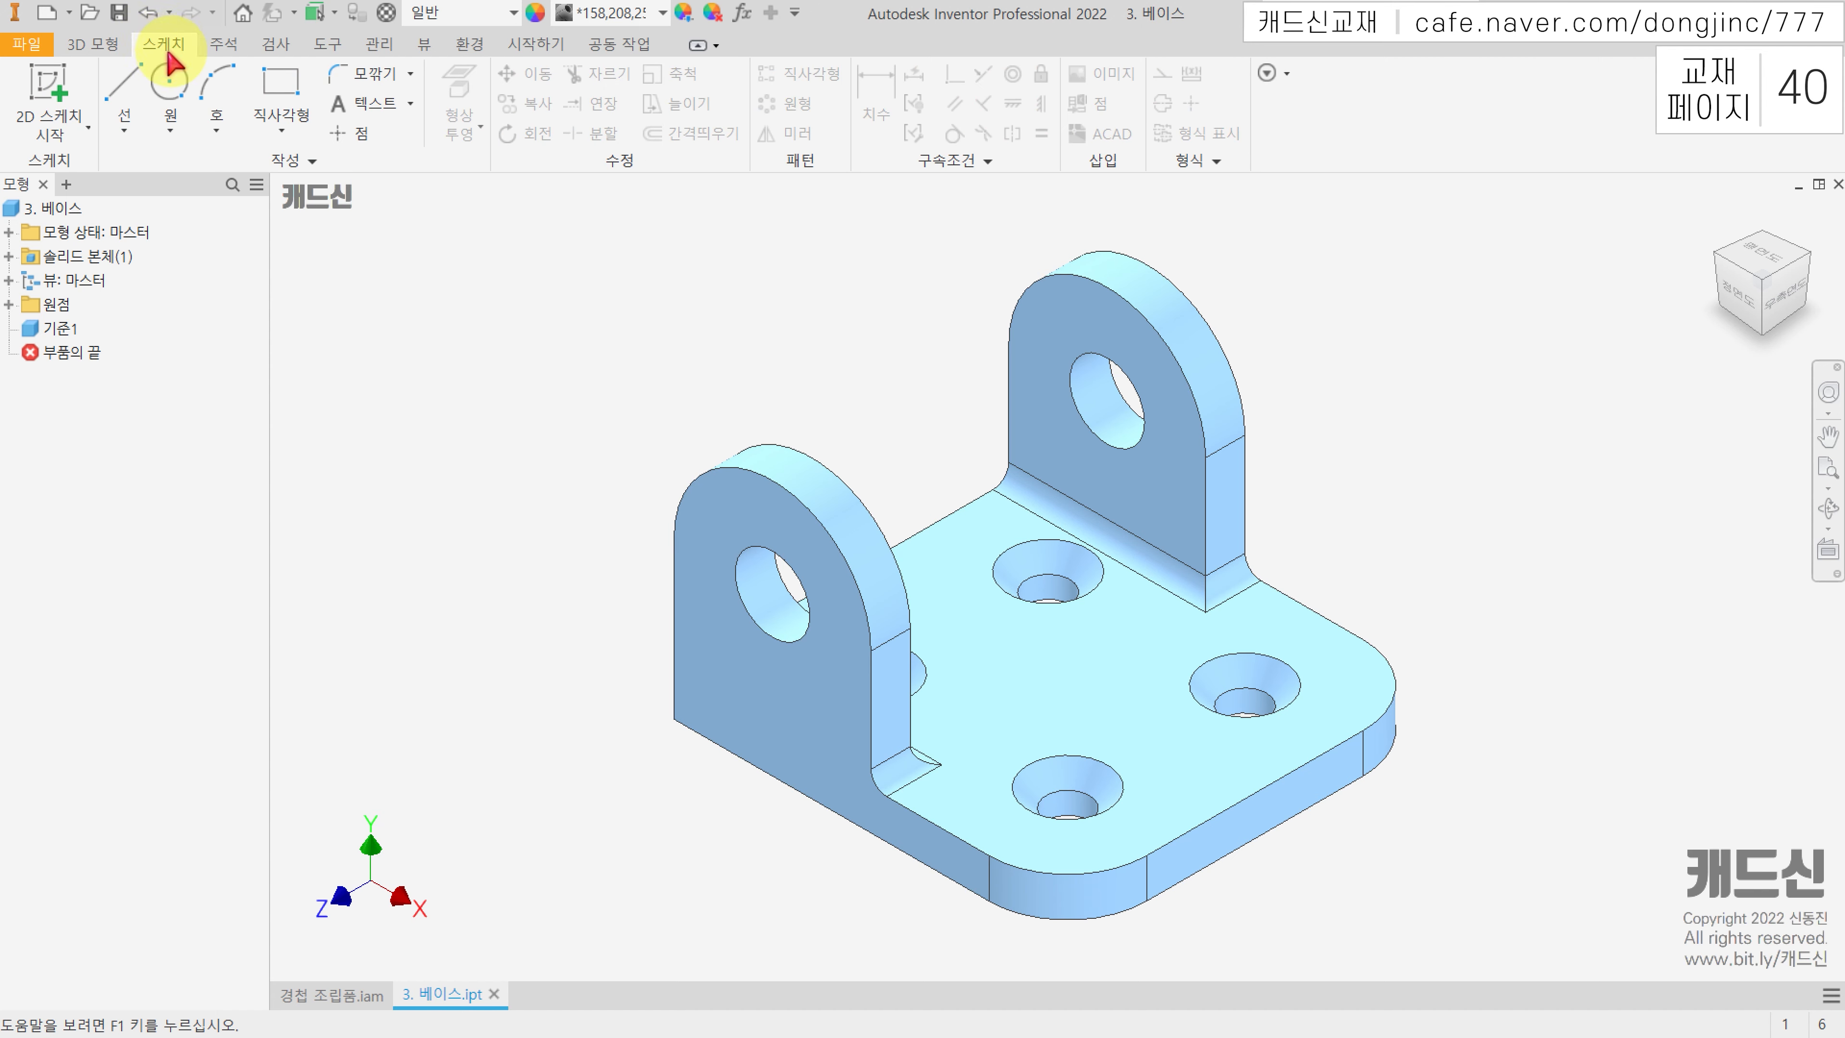
click(40, 85)
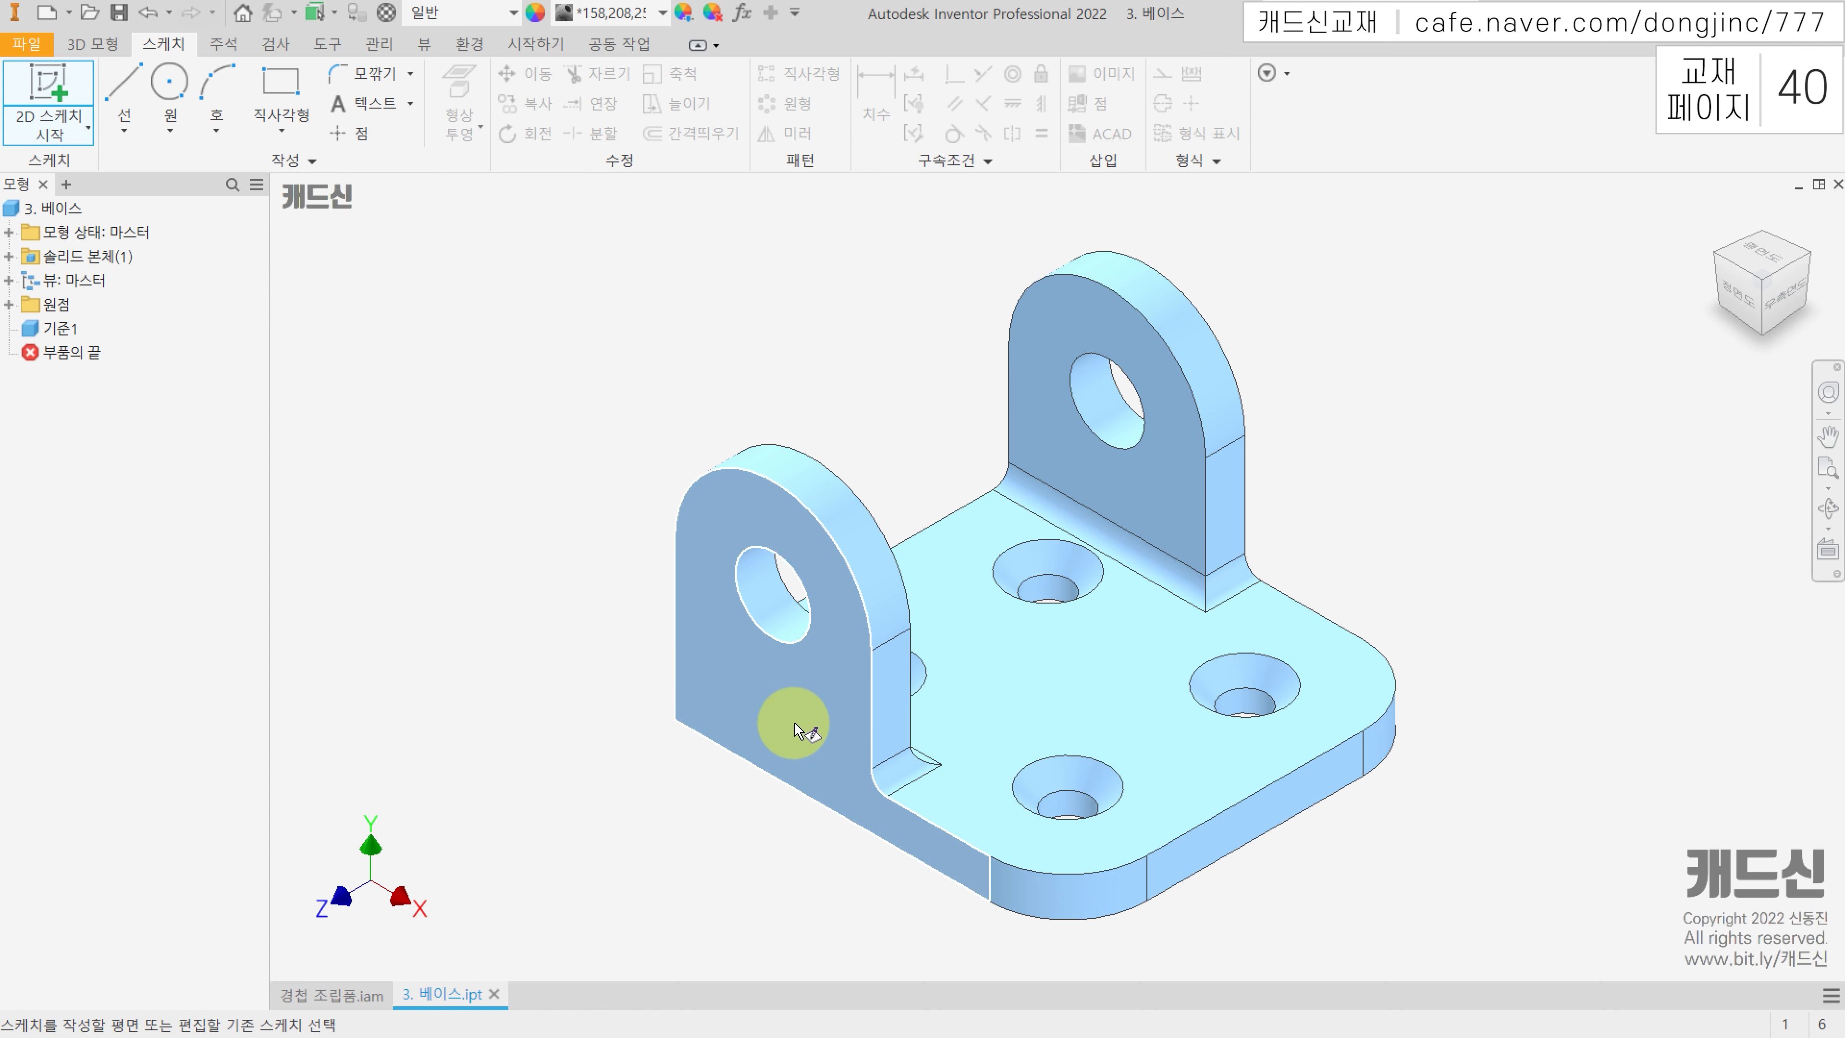
click(797, 727)
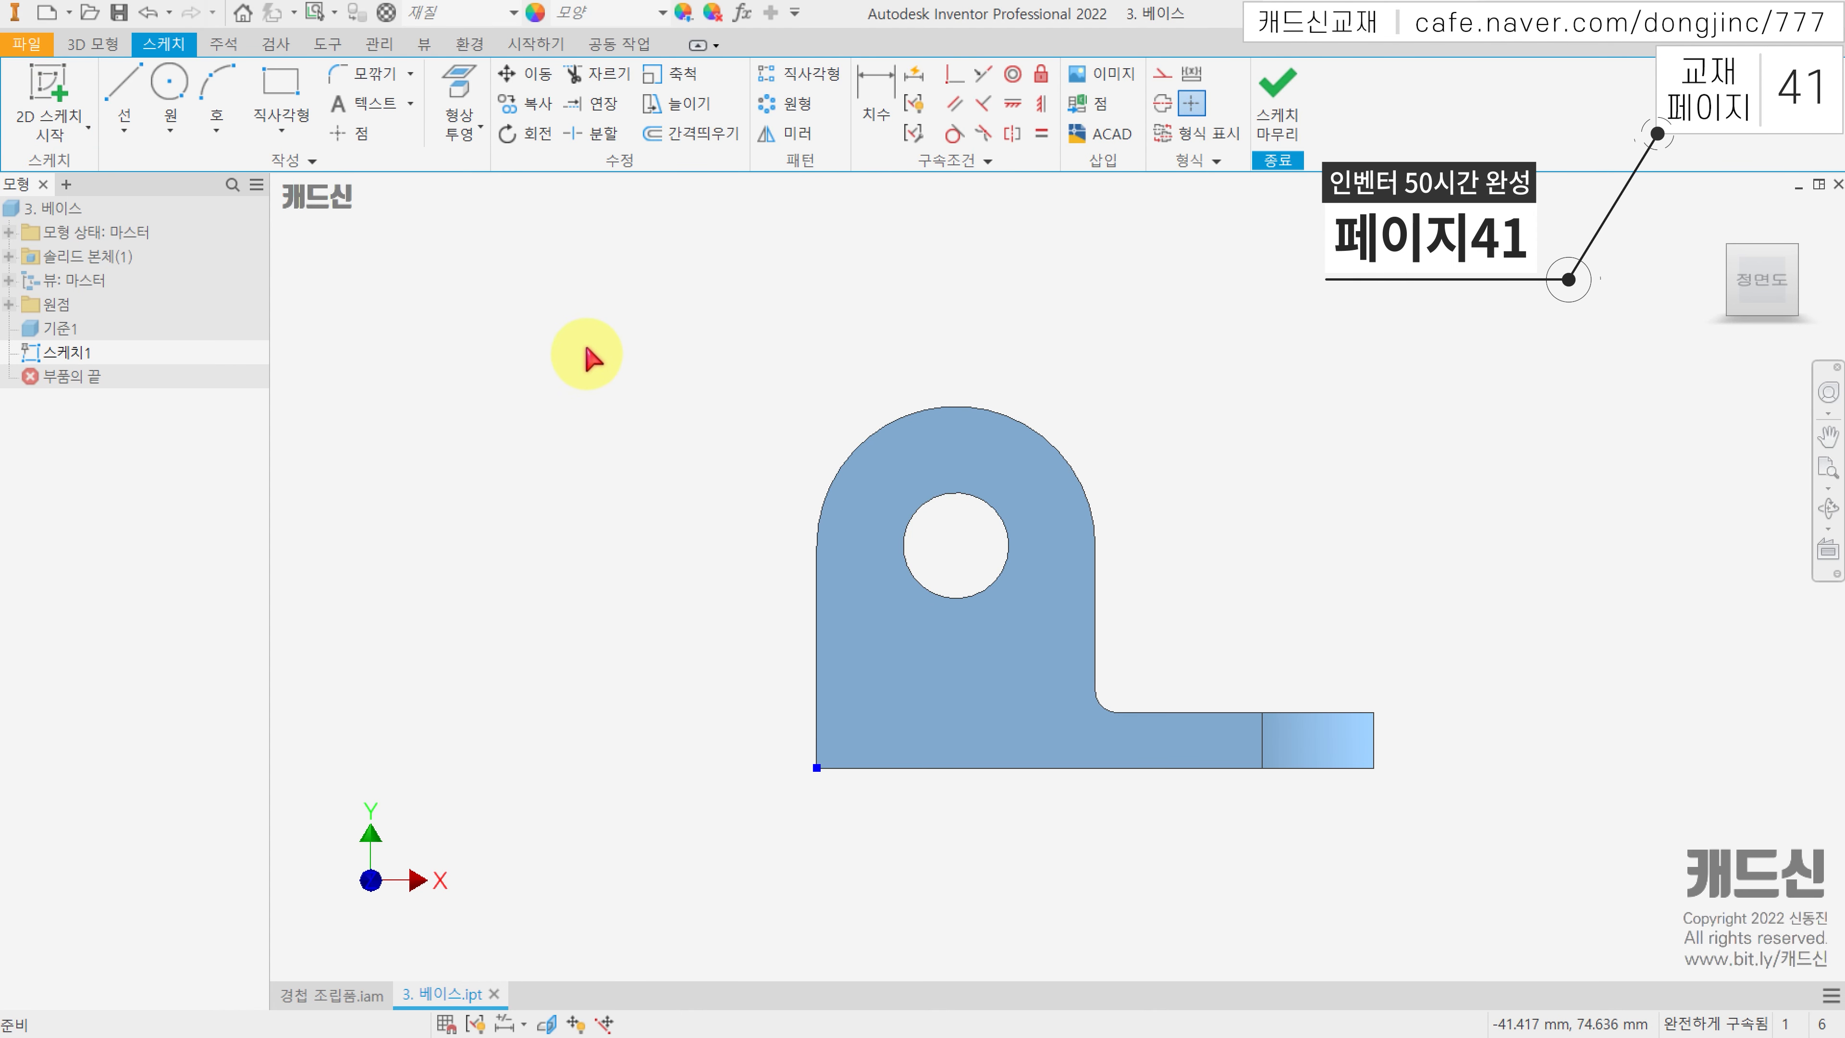
click(459, 84)
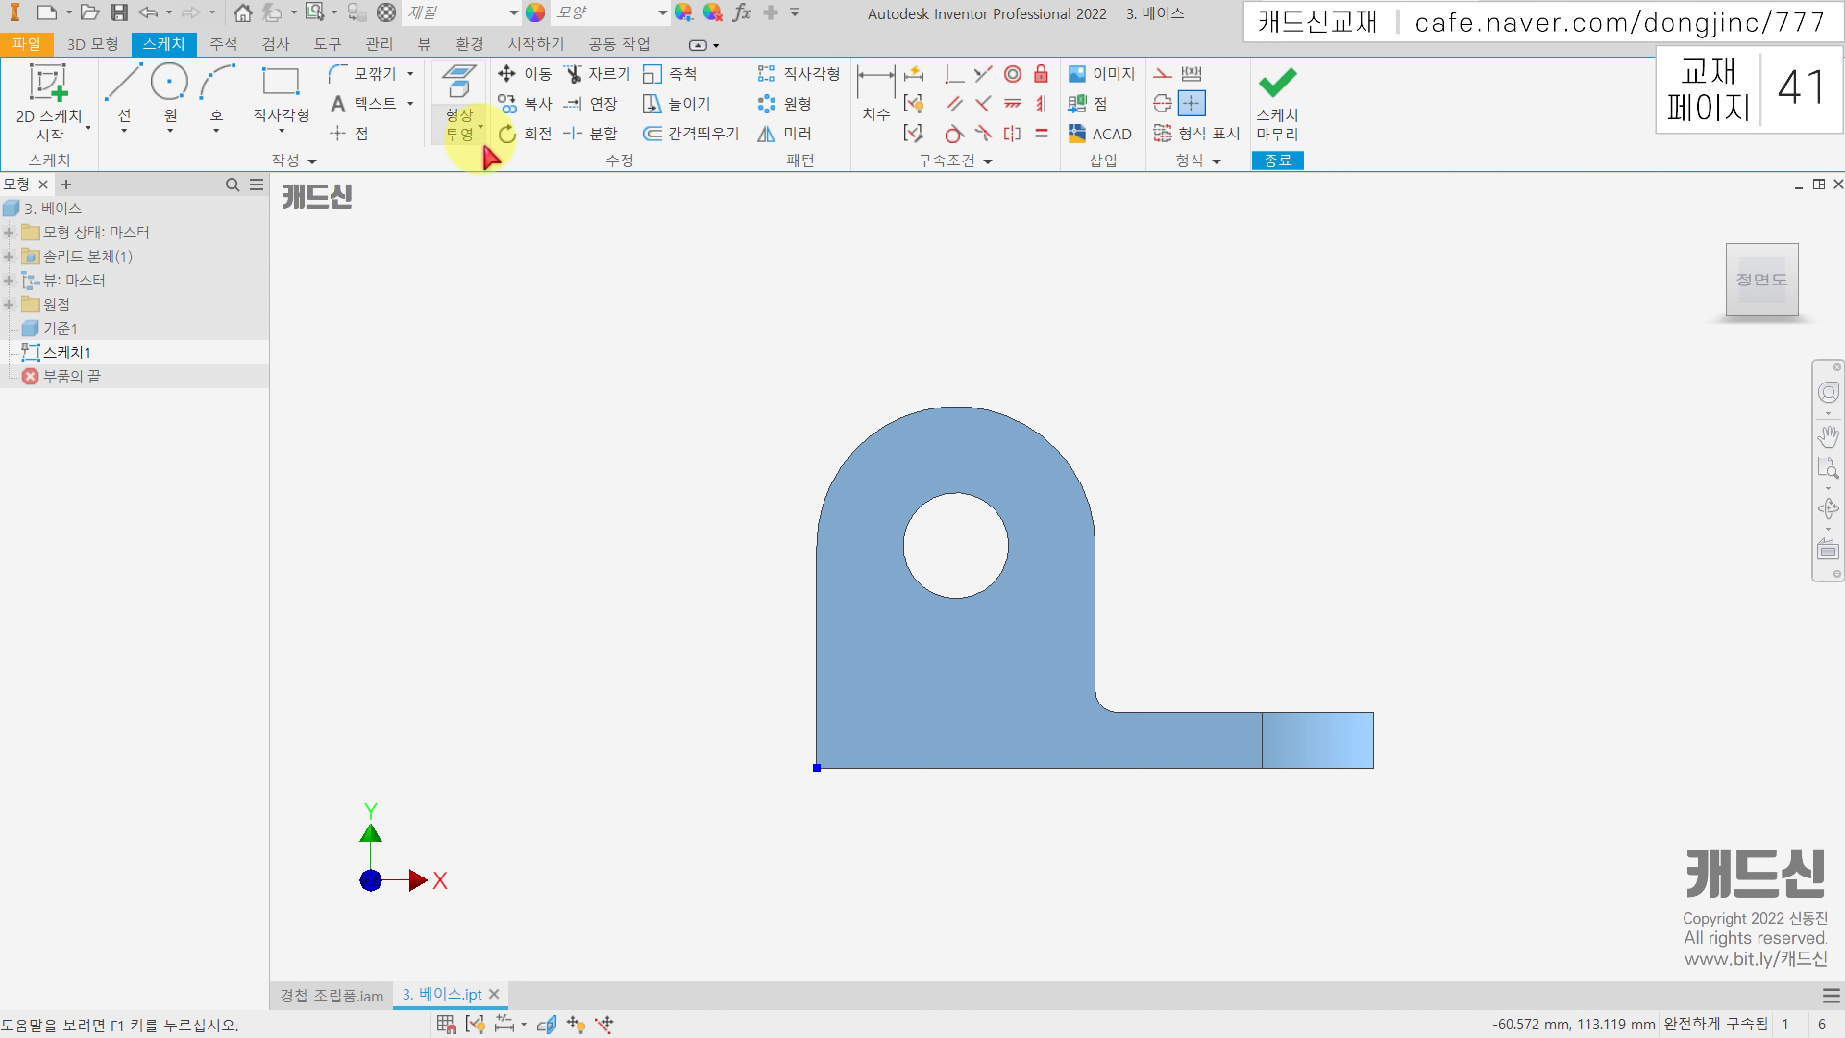
click(937, 480)
click(954, 545)
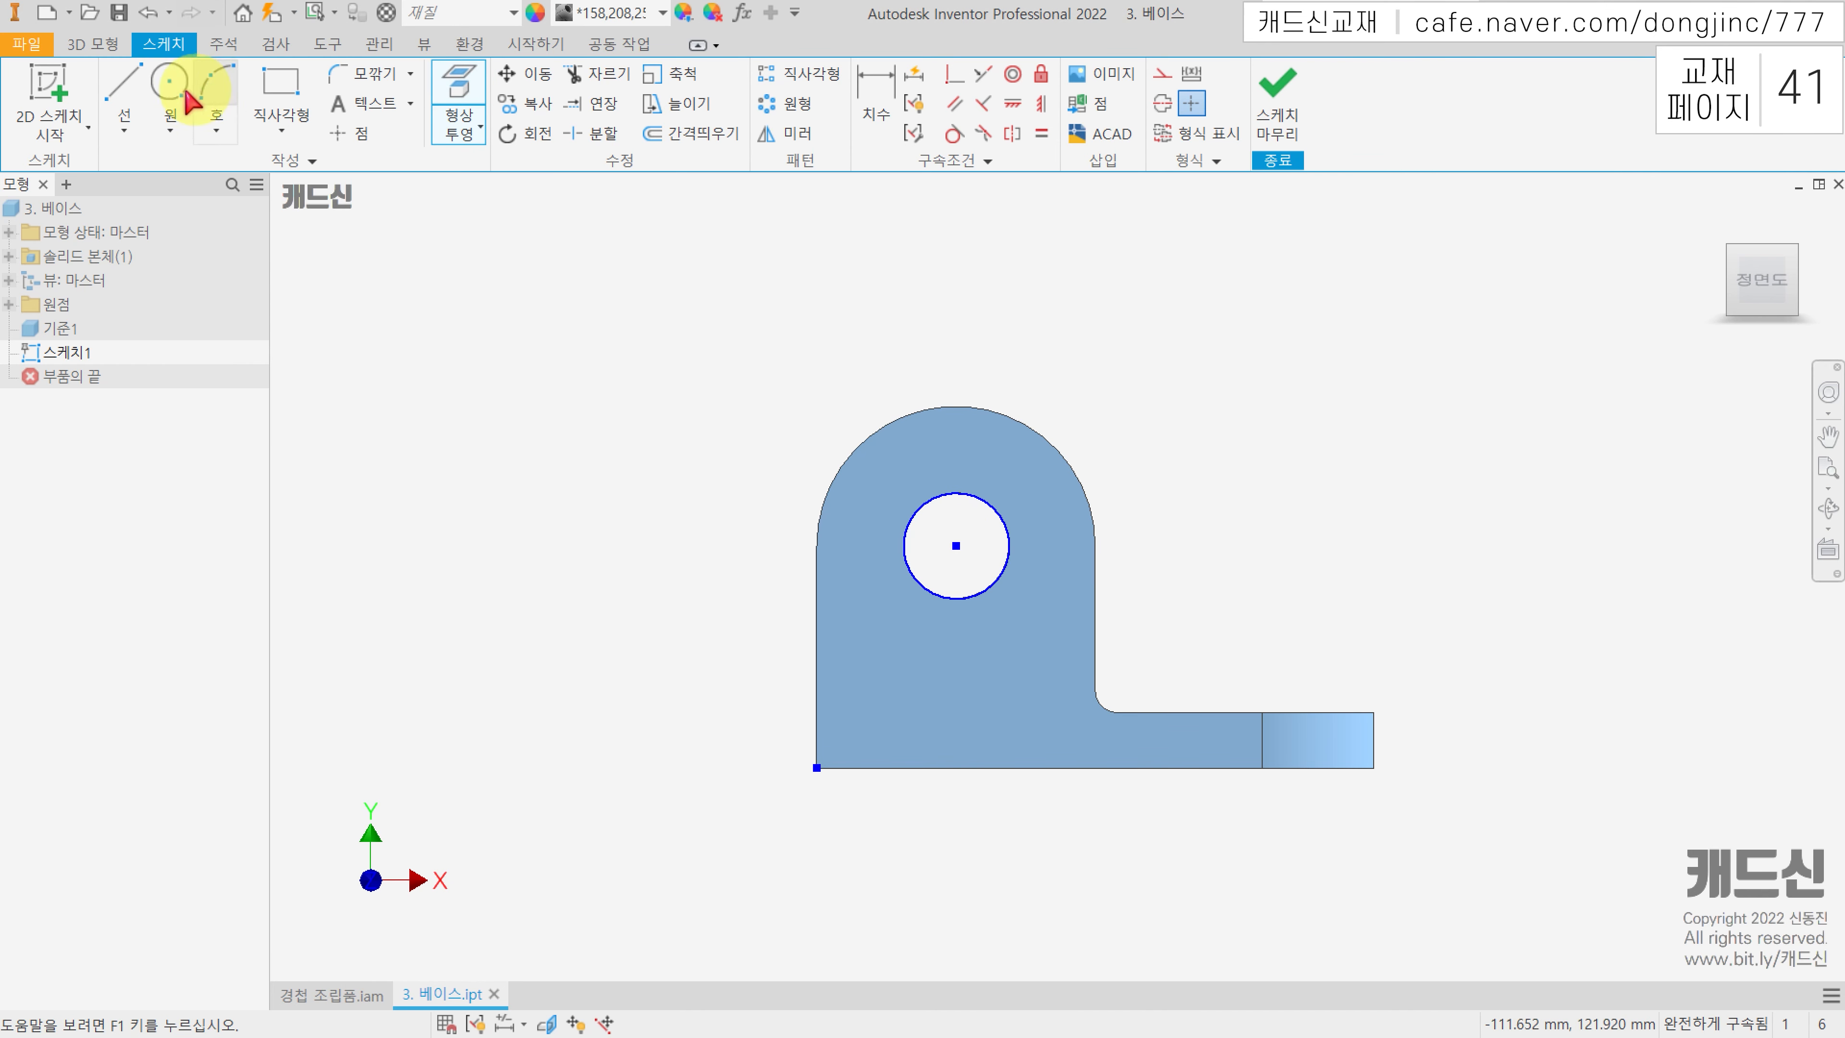
Step: Sketch a circle about 31.6 mm in diameter, centred on the projected pin hole
click(170, 84)
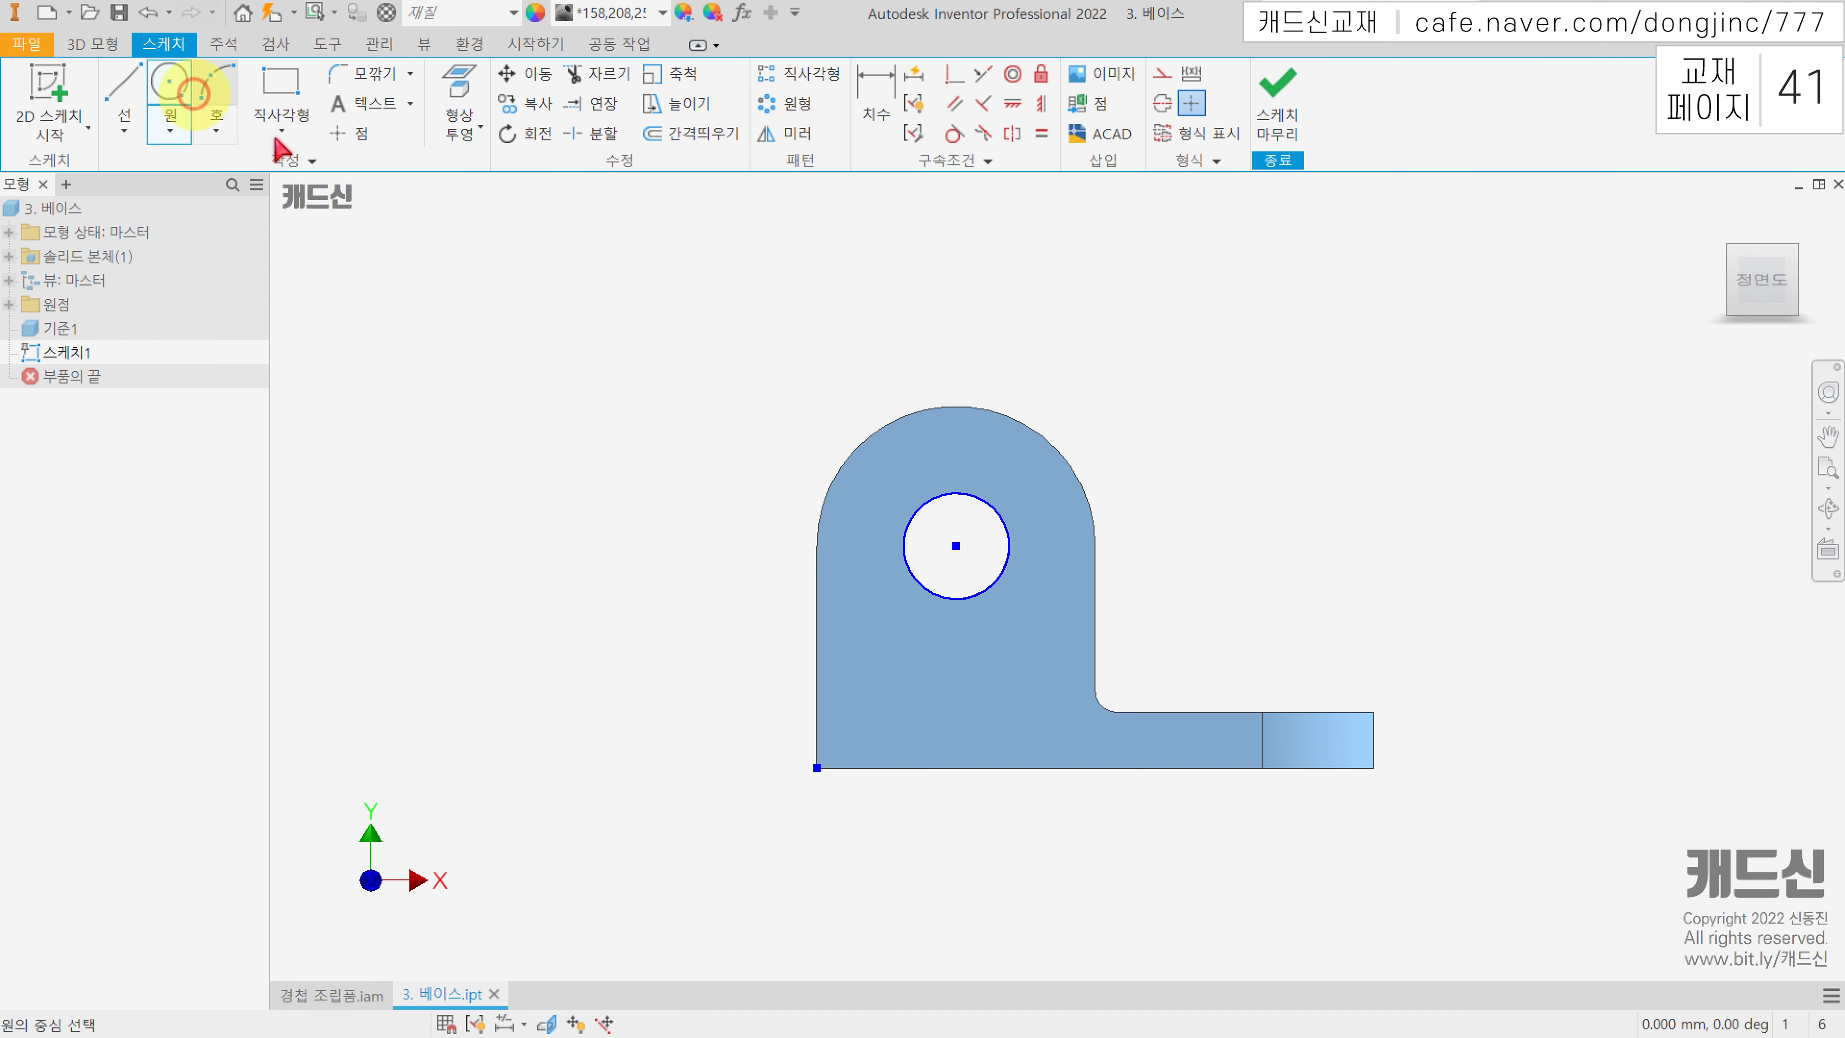
click(956, 545)
click(1026, 493)
Step: Dimension the new circle's diameter as 21 mm and finish the sketch
click(876, 102)
click(999, 461)
click(1096, 372)
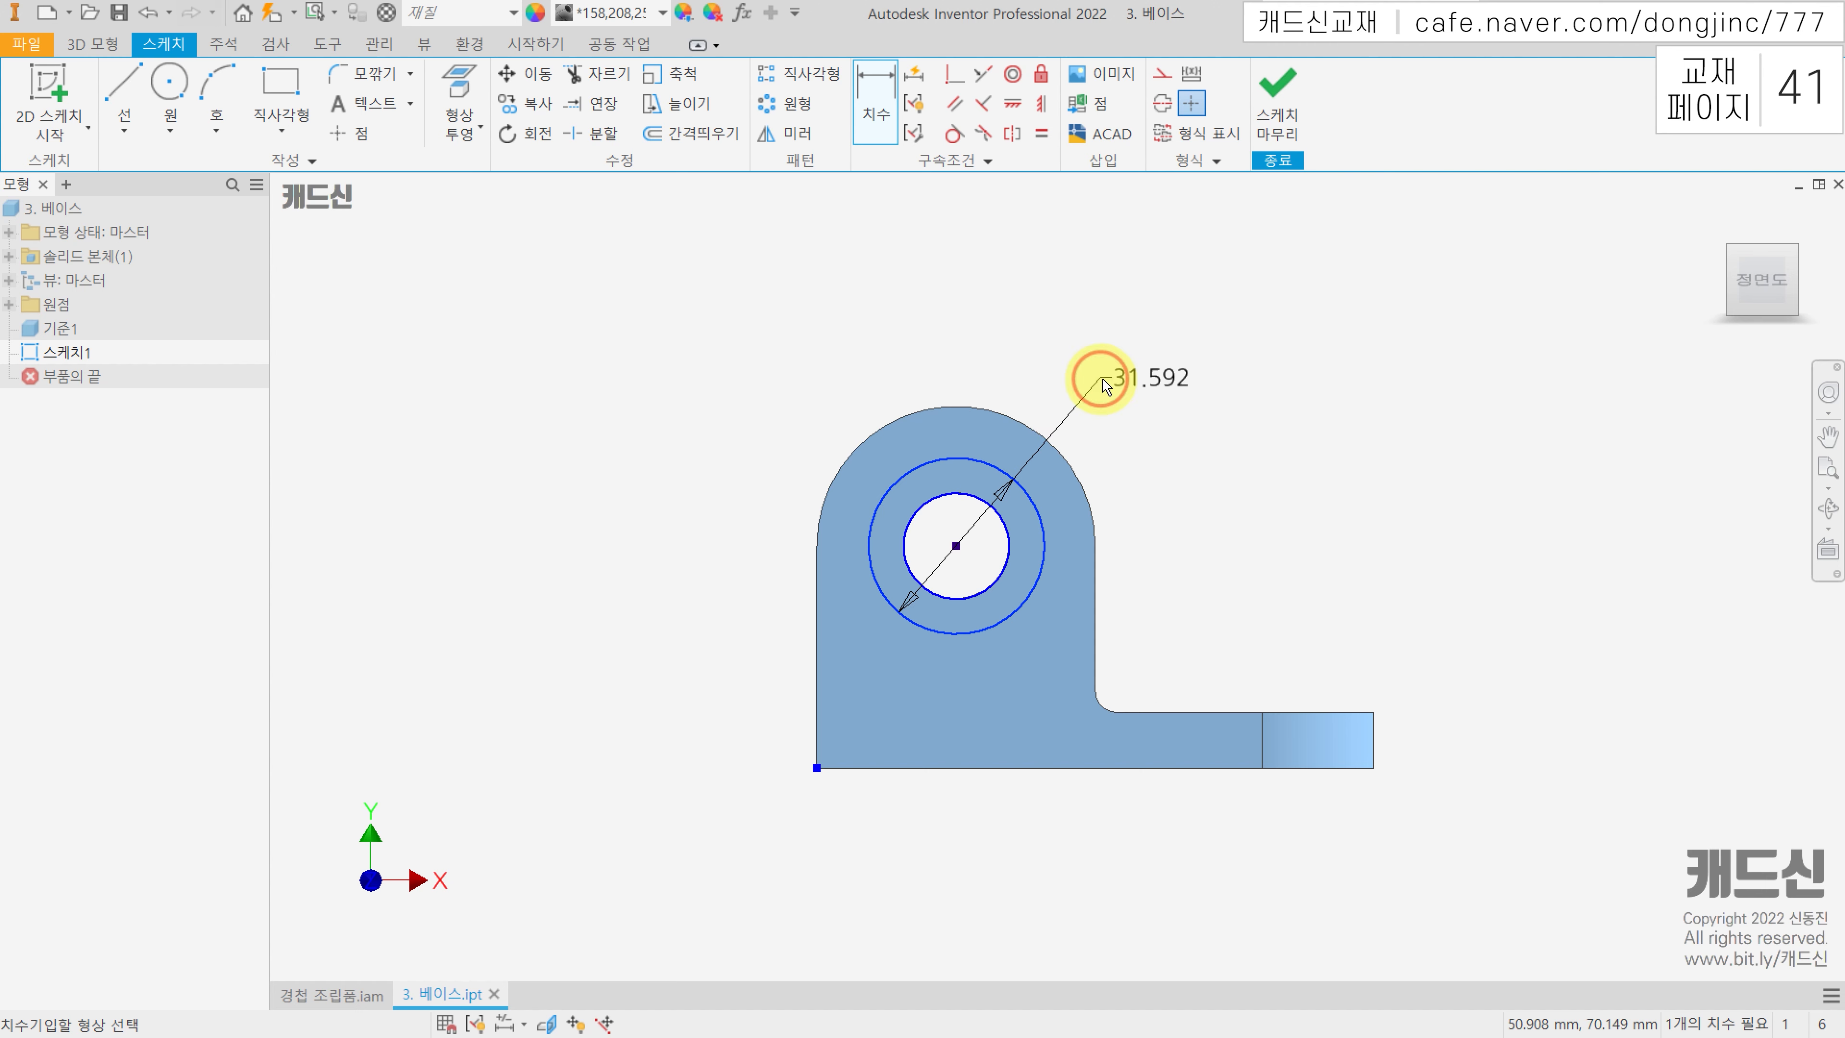
text(21)
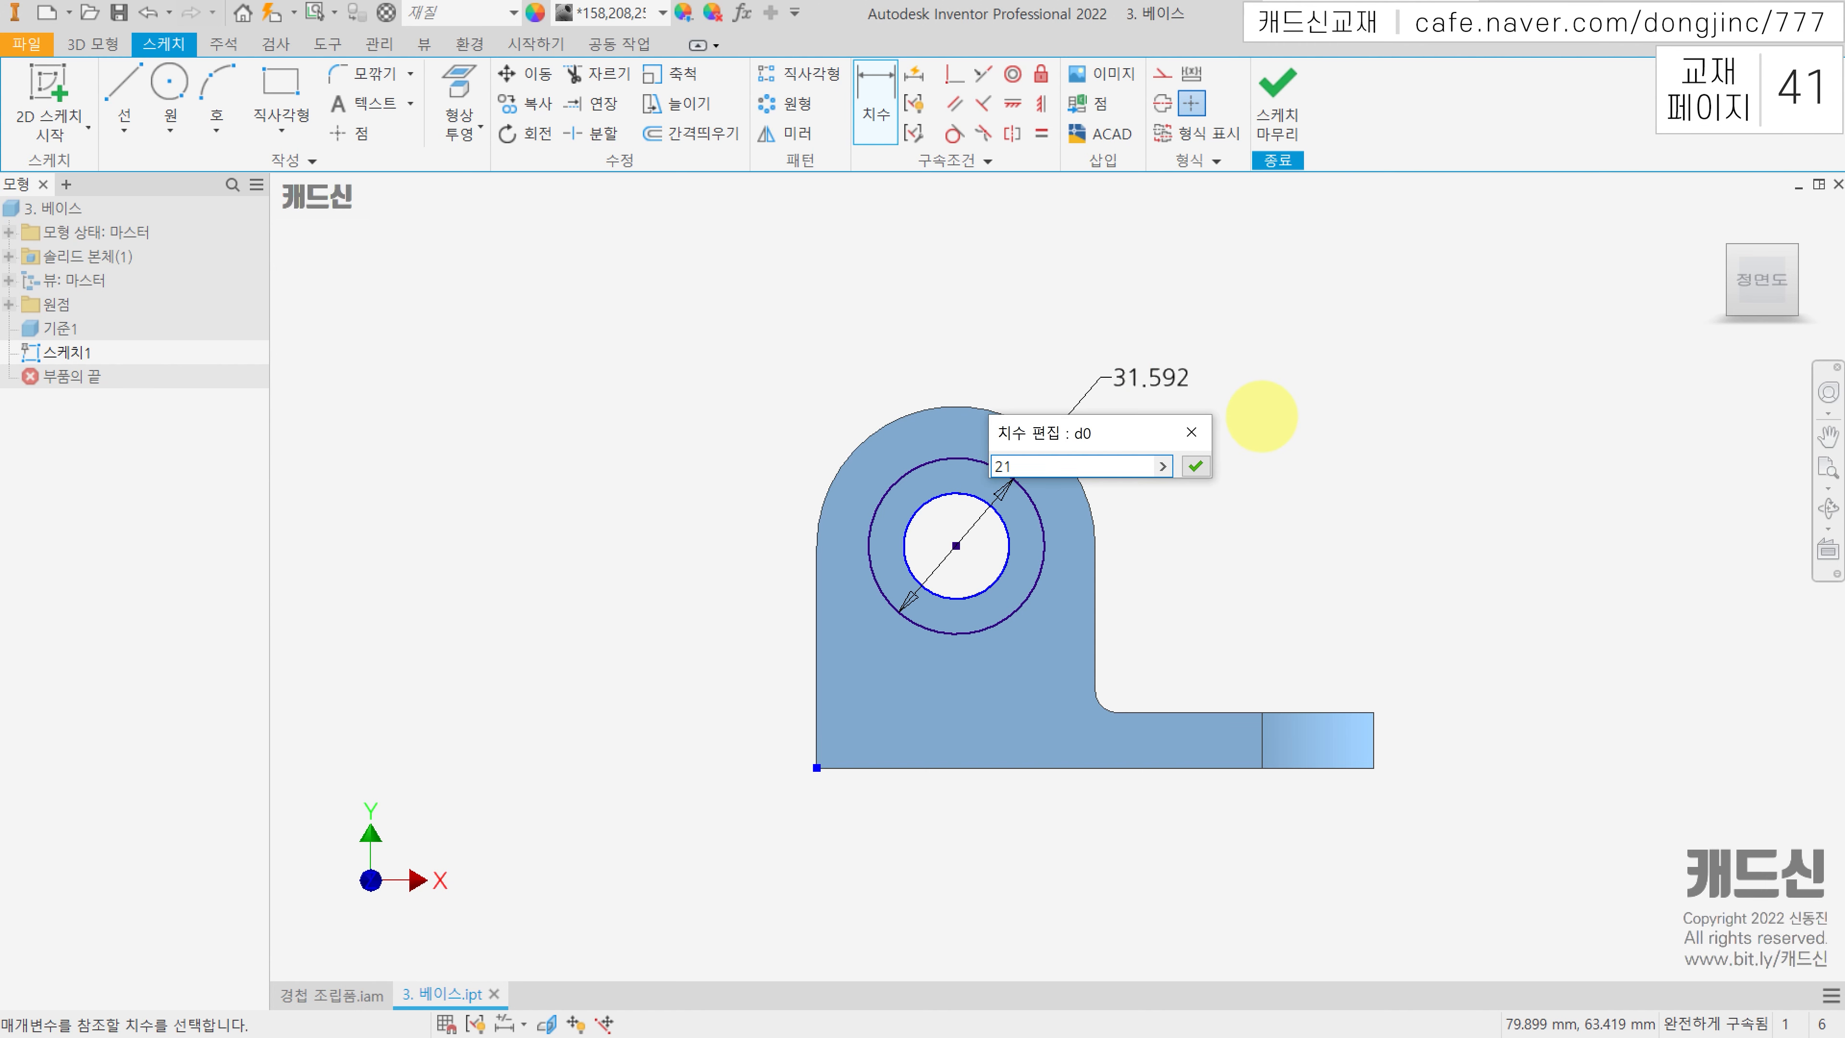
key(Return)
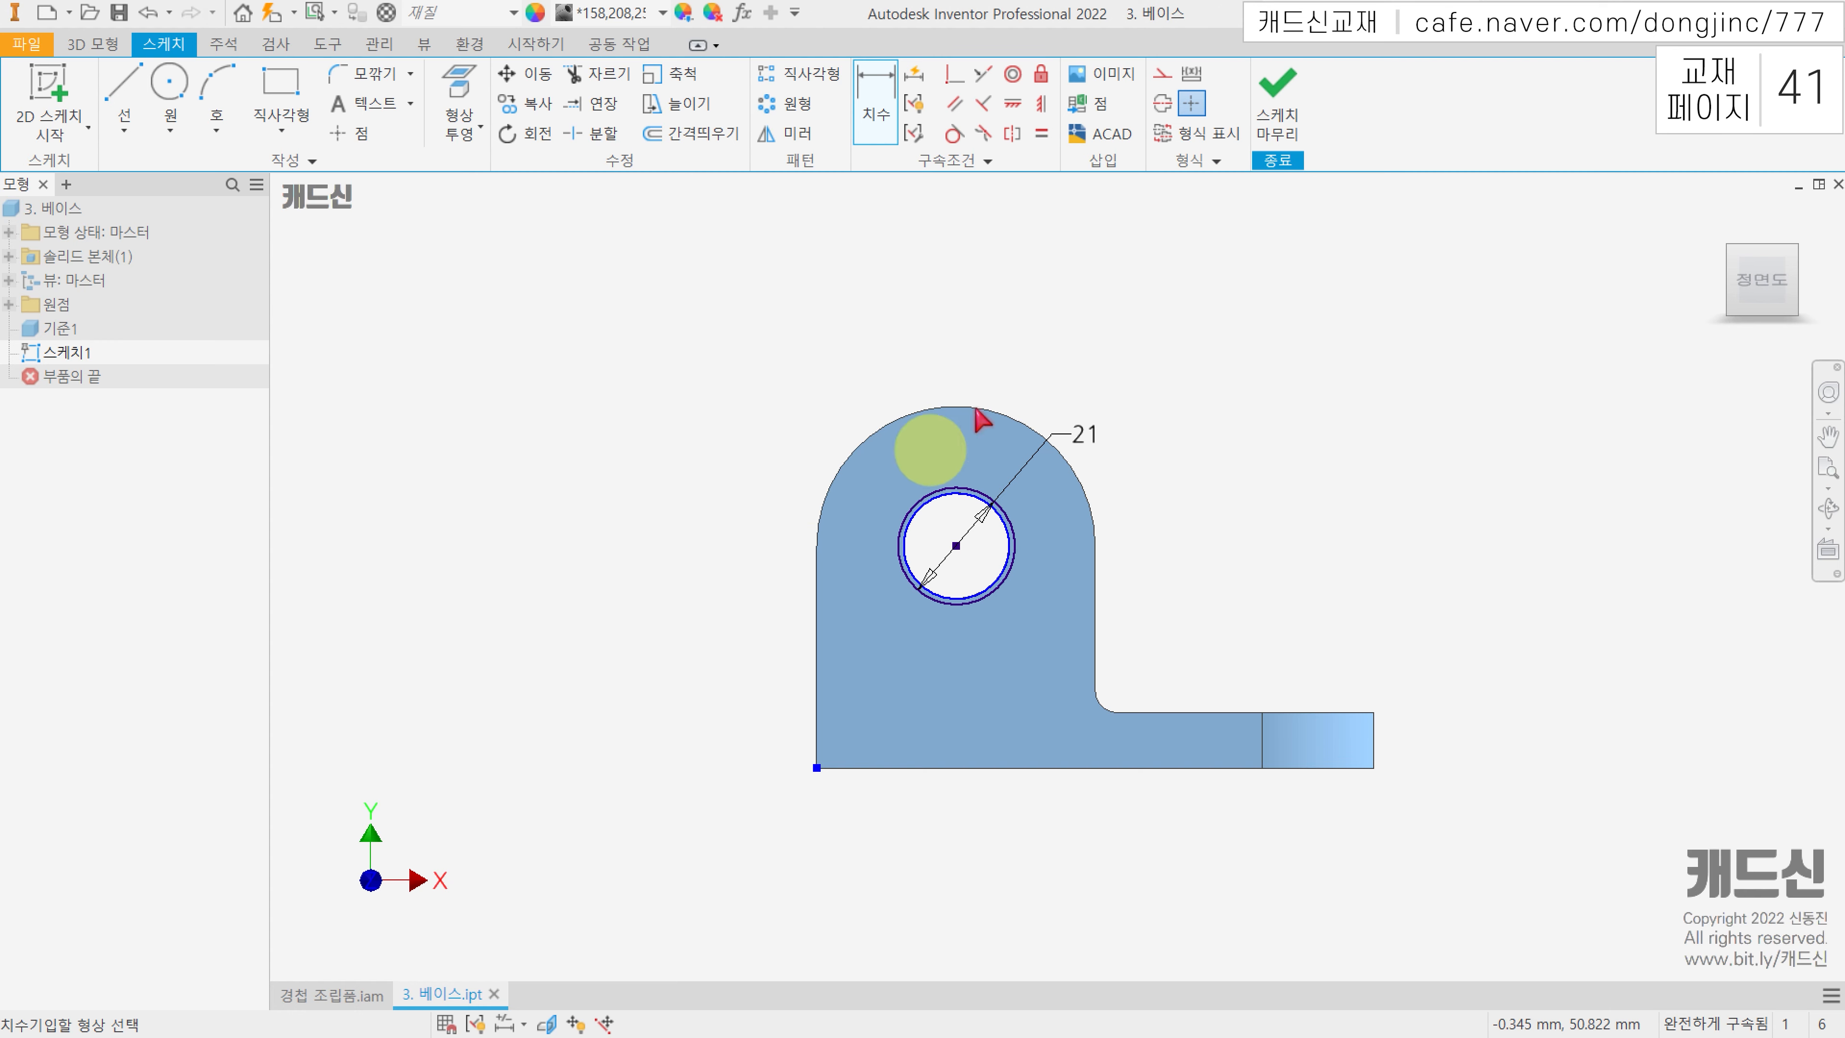
click(1283, 102)
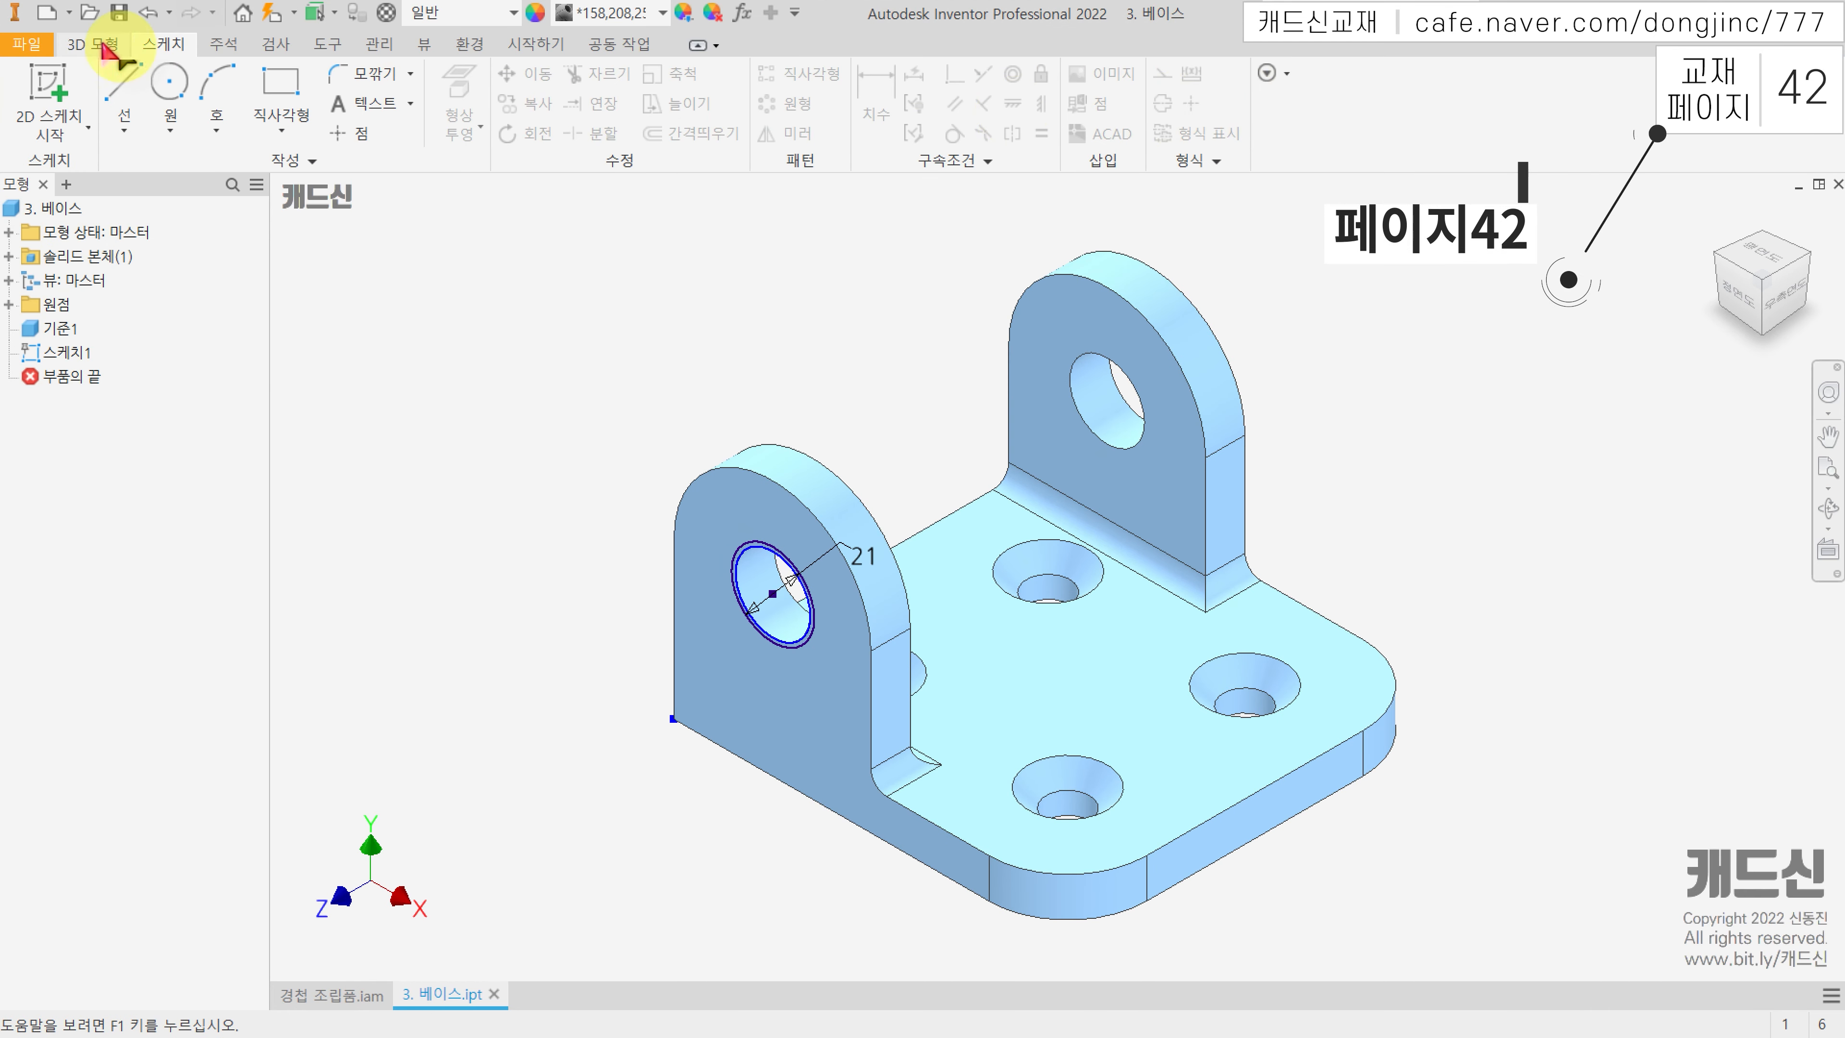
Step: Extrude both regions of the 21 mm circle as a reversed-direction cut through all, enlarging the pin hole in both lugs
click(105, 46)
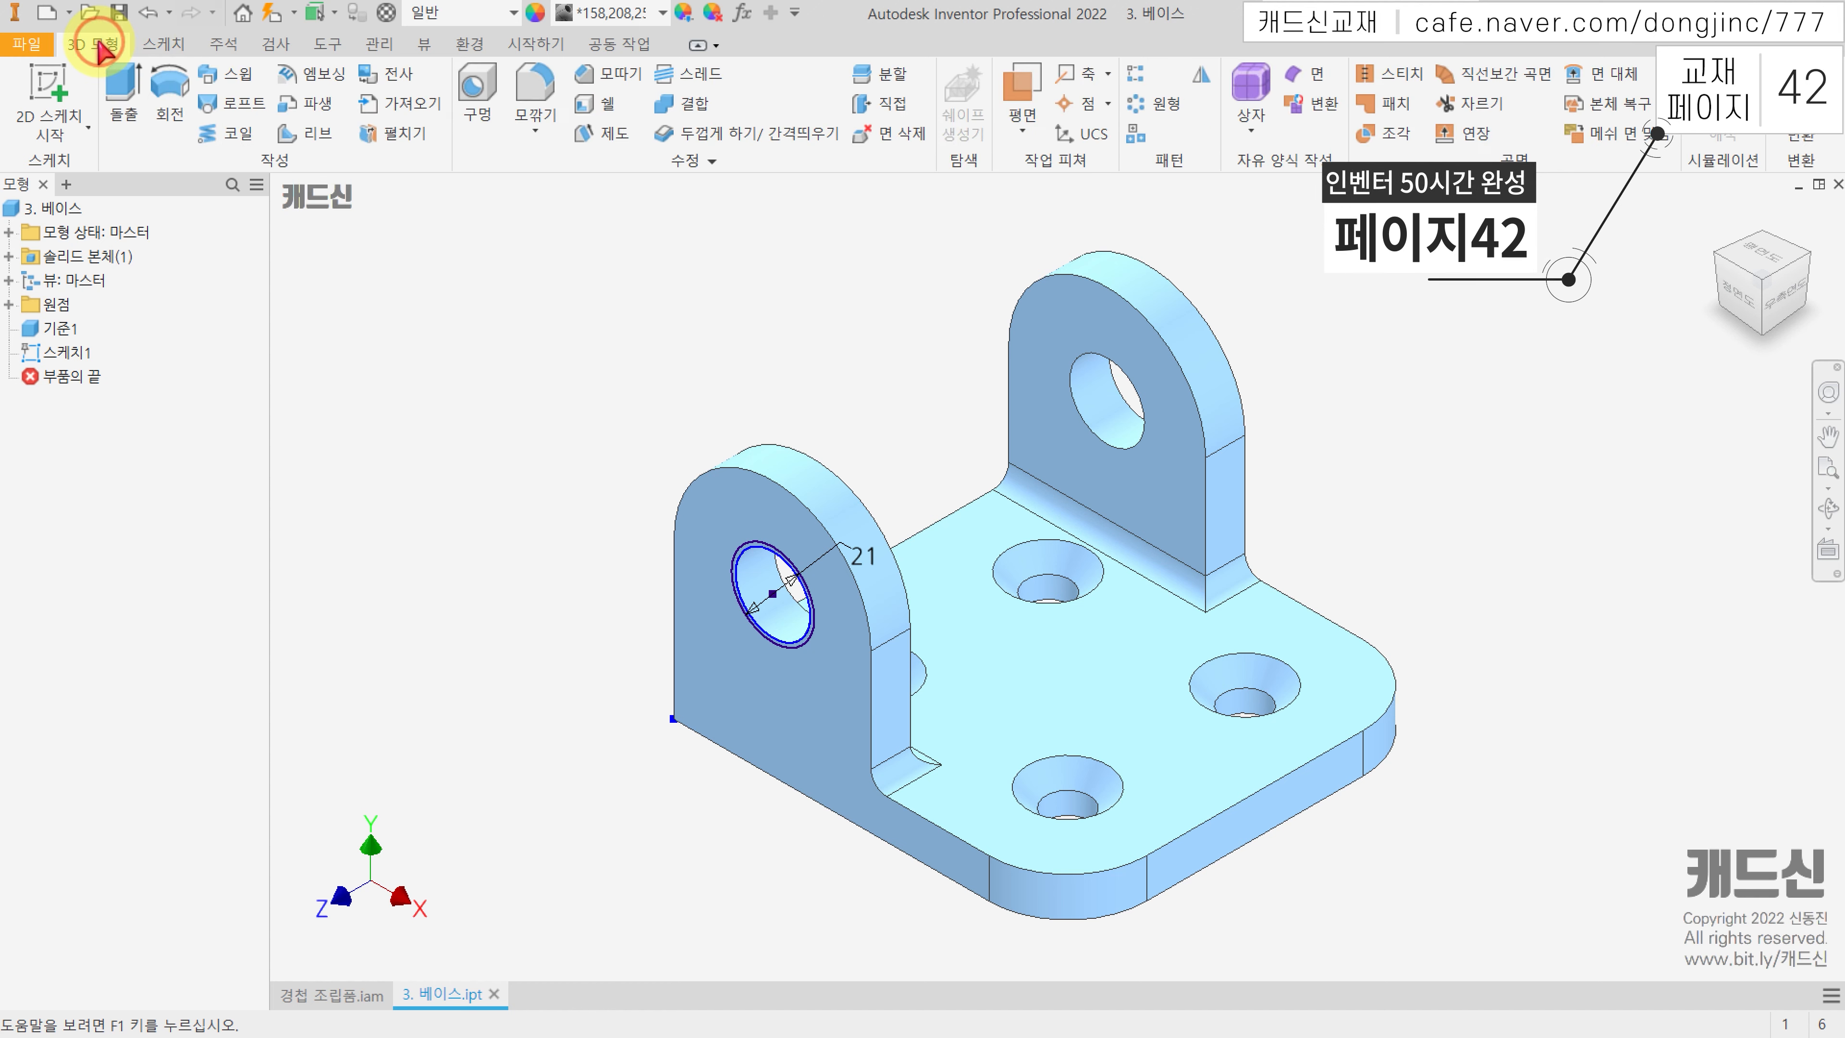
click(124, 102)
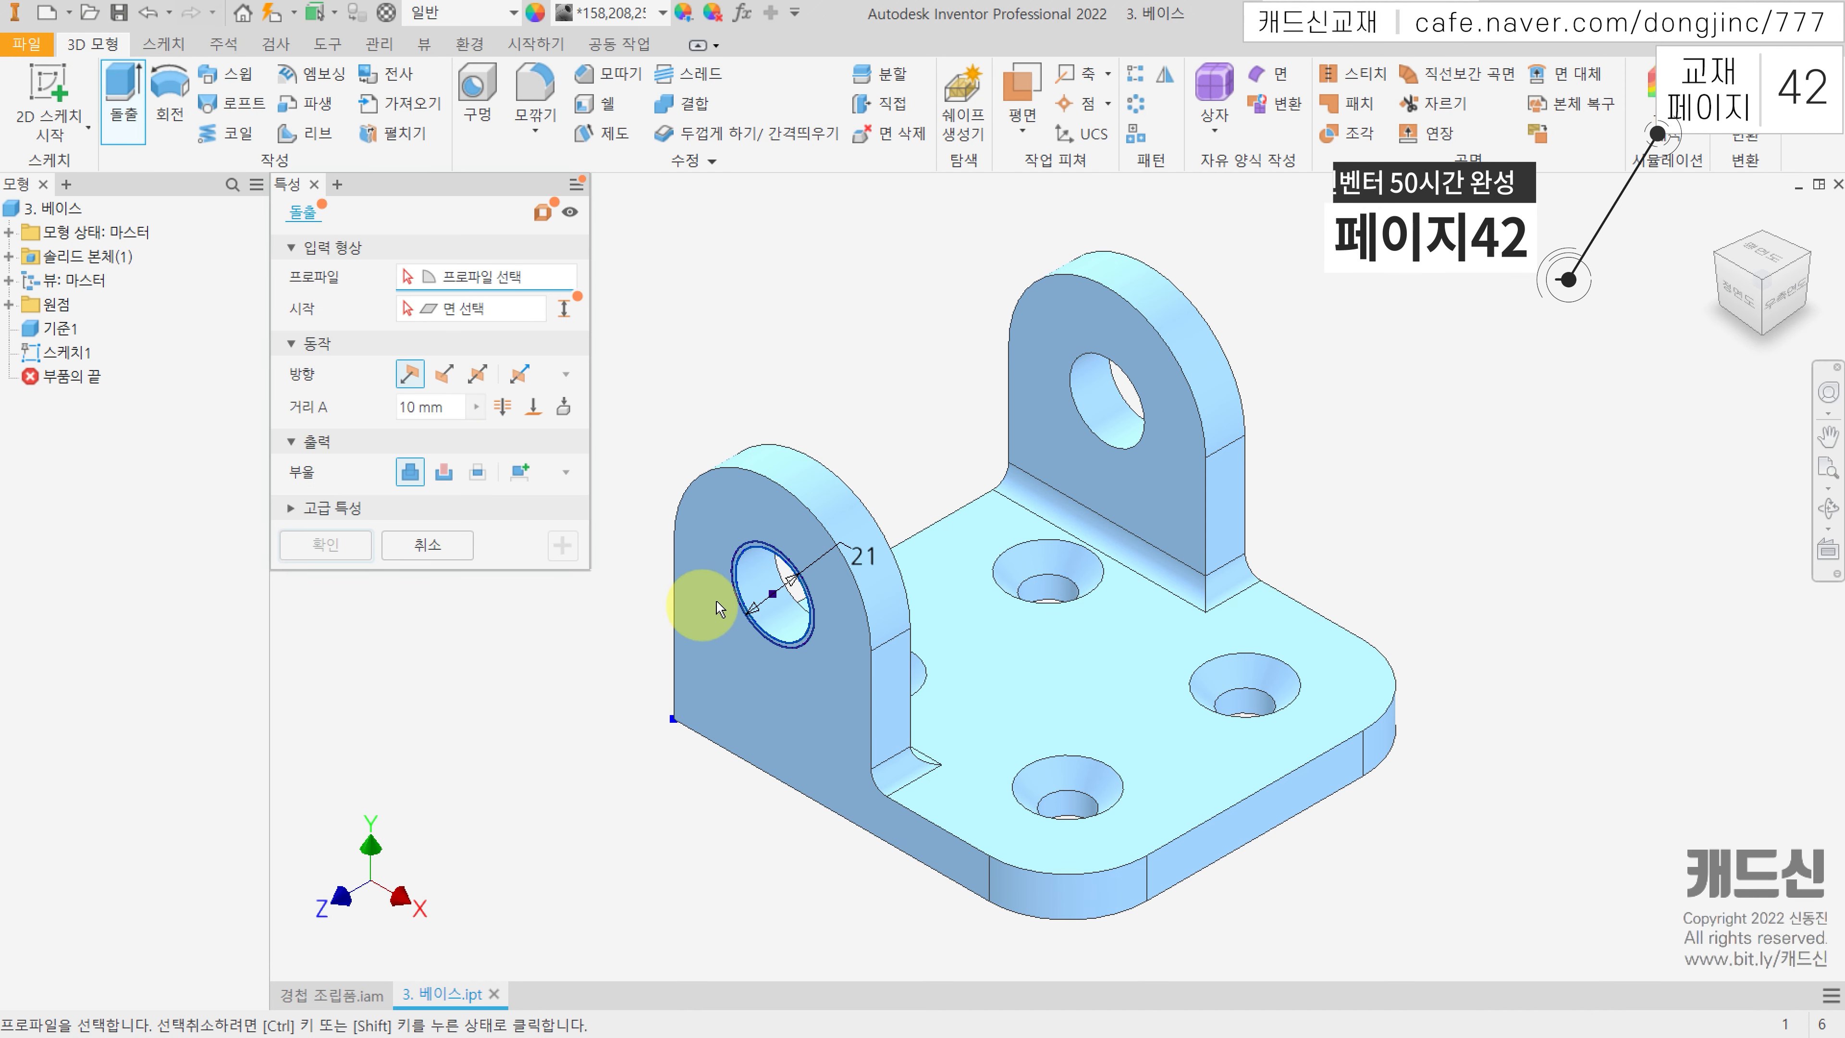
scroll(708, 610, up, 3)
click(762, 534)
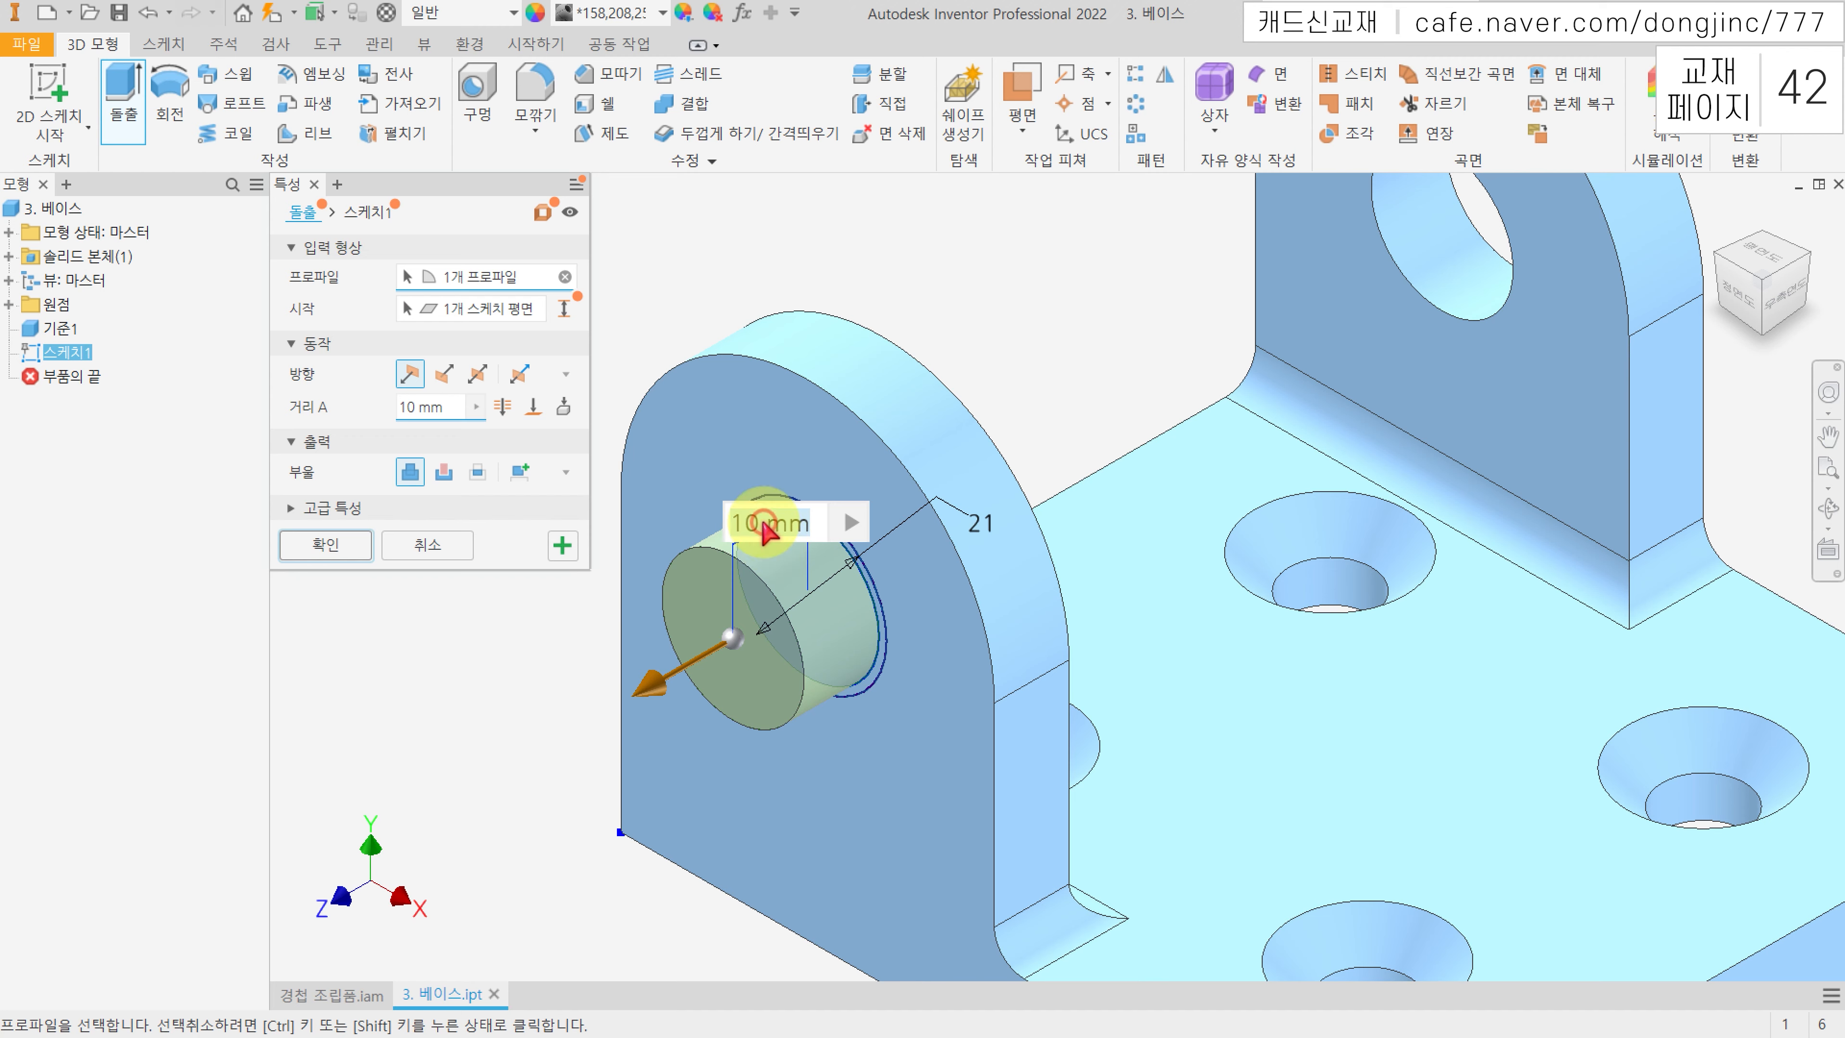
scroll(782, 469, up, 3)
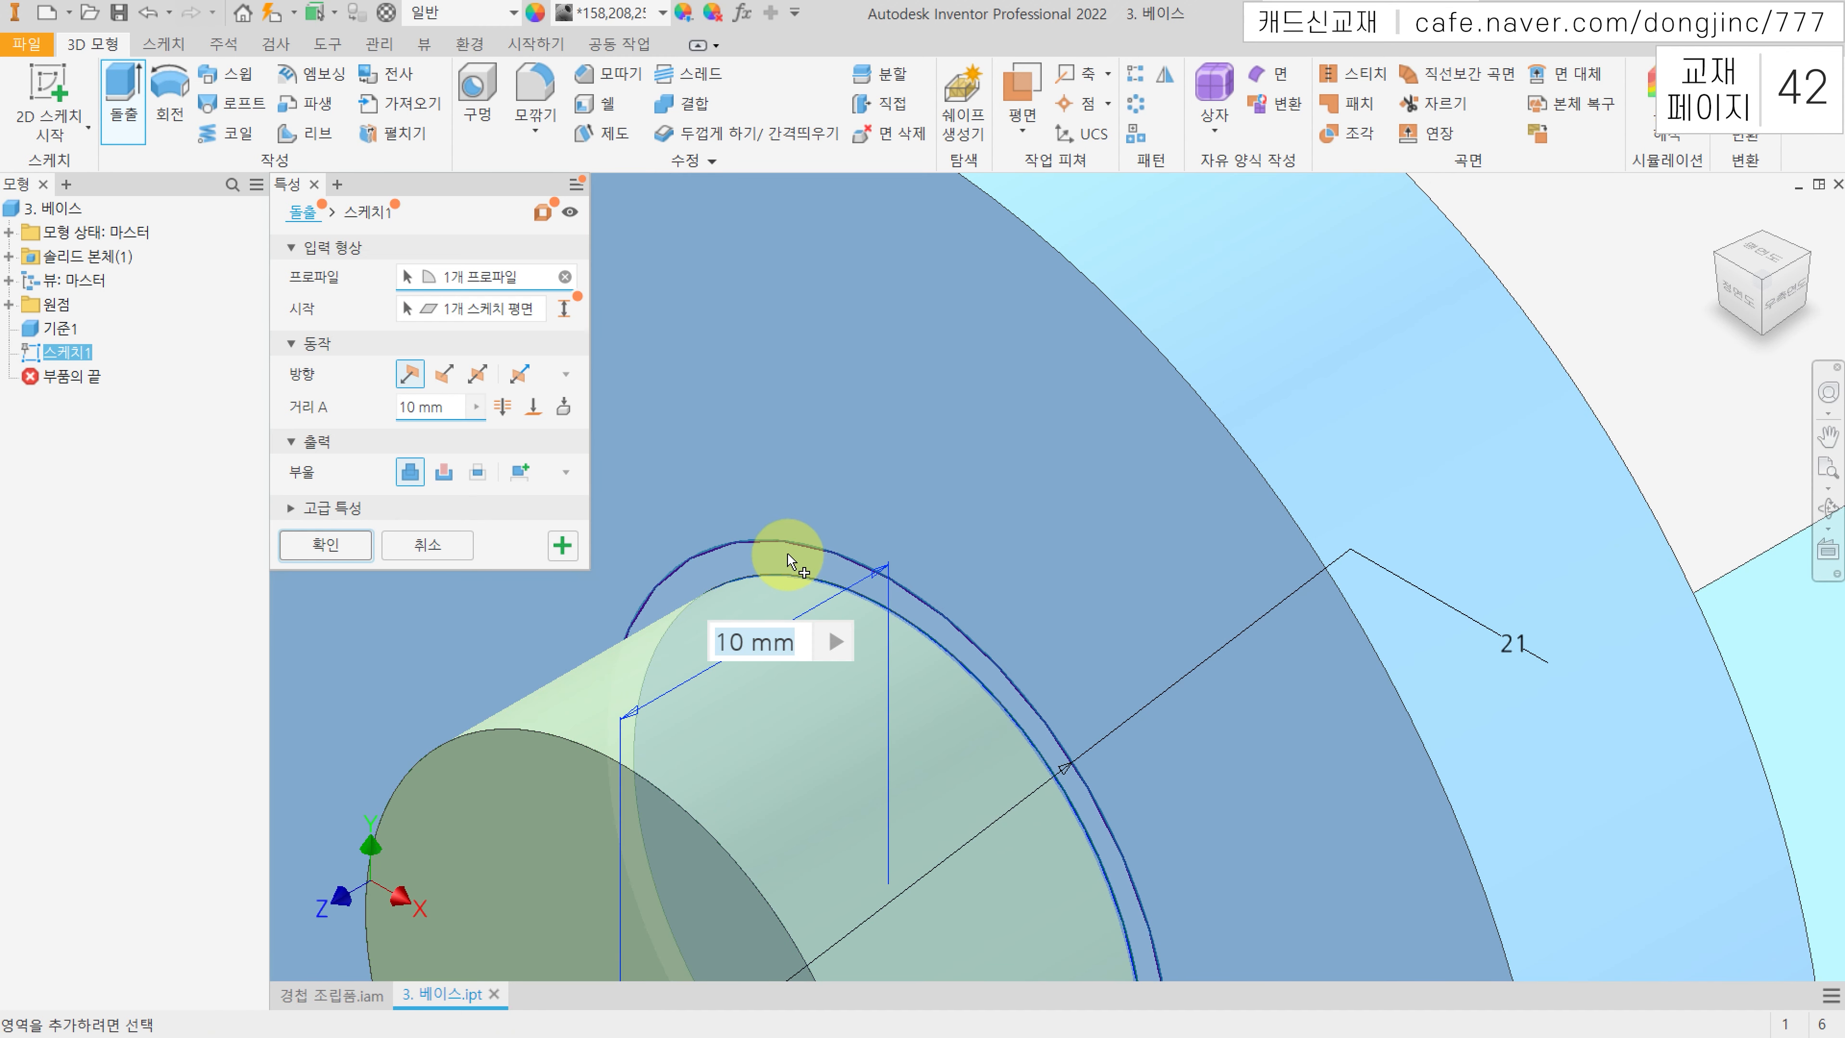
click(788, 564)
scroll(788, 563, down, 5)
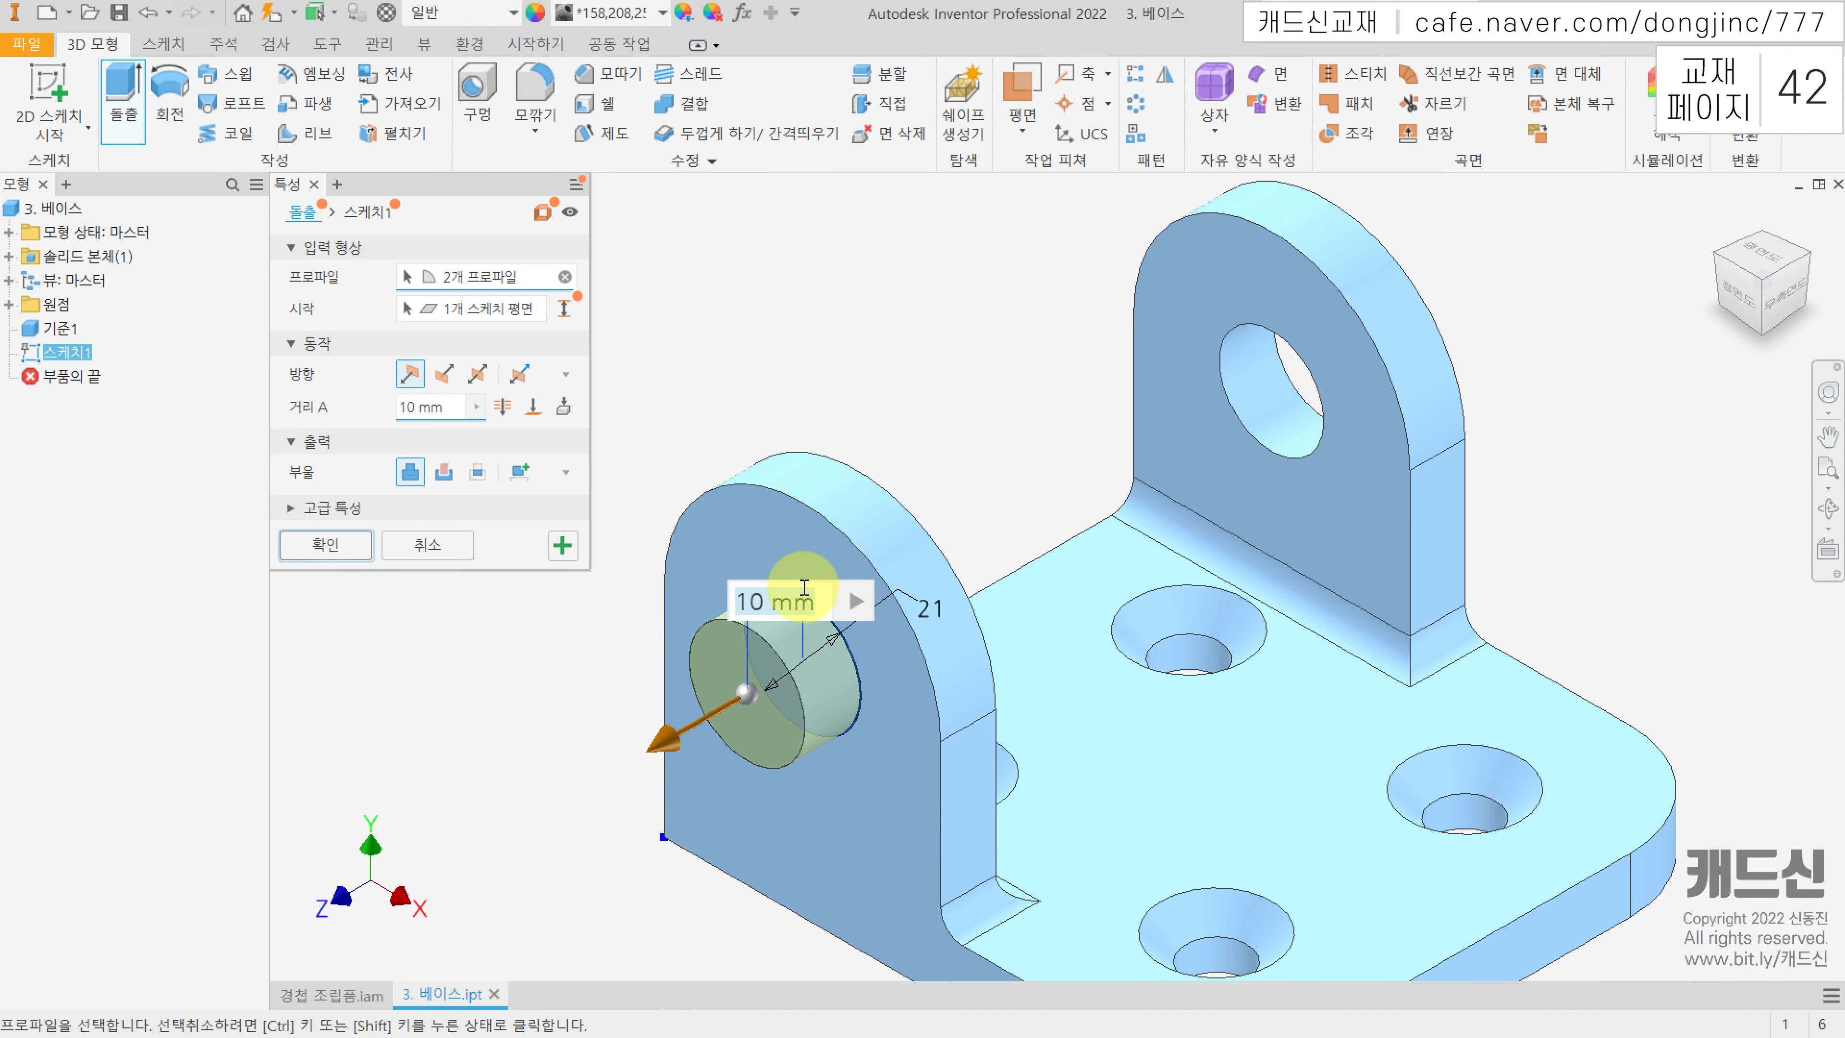
click(443, 473)
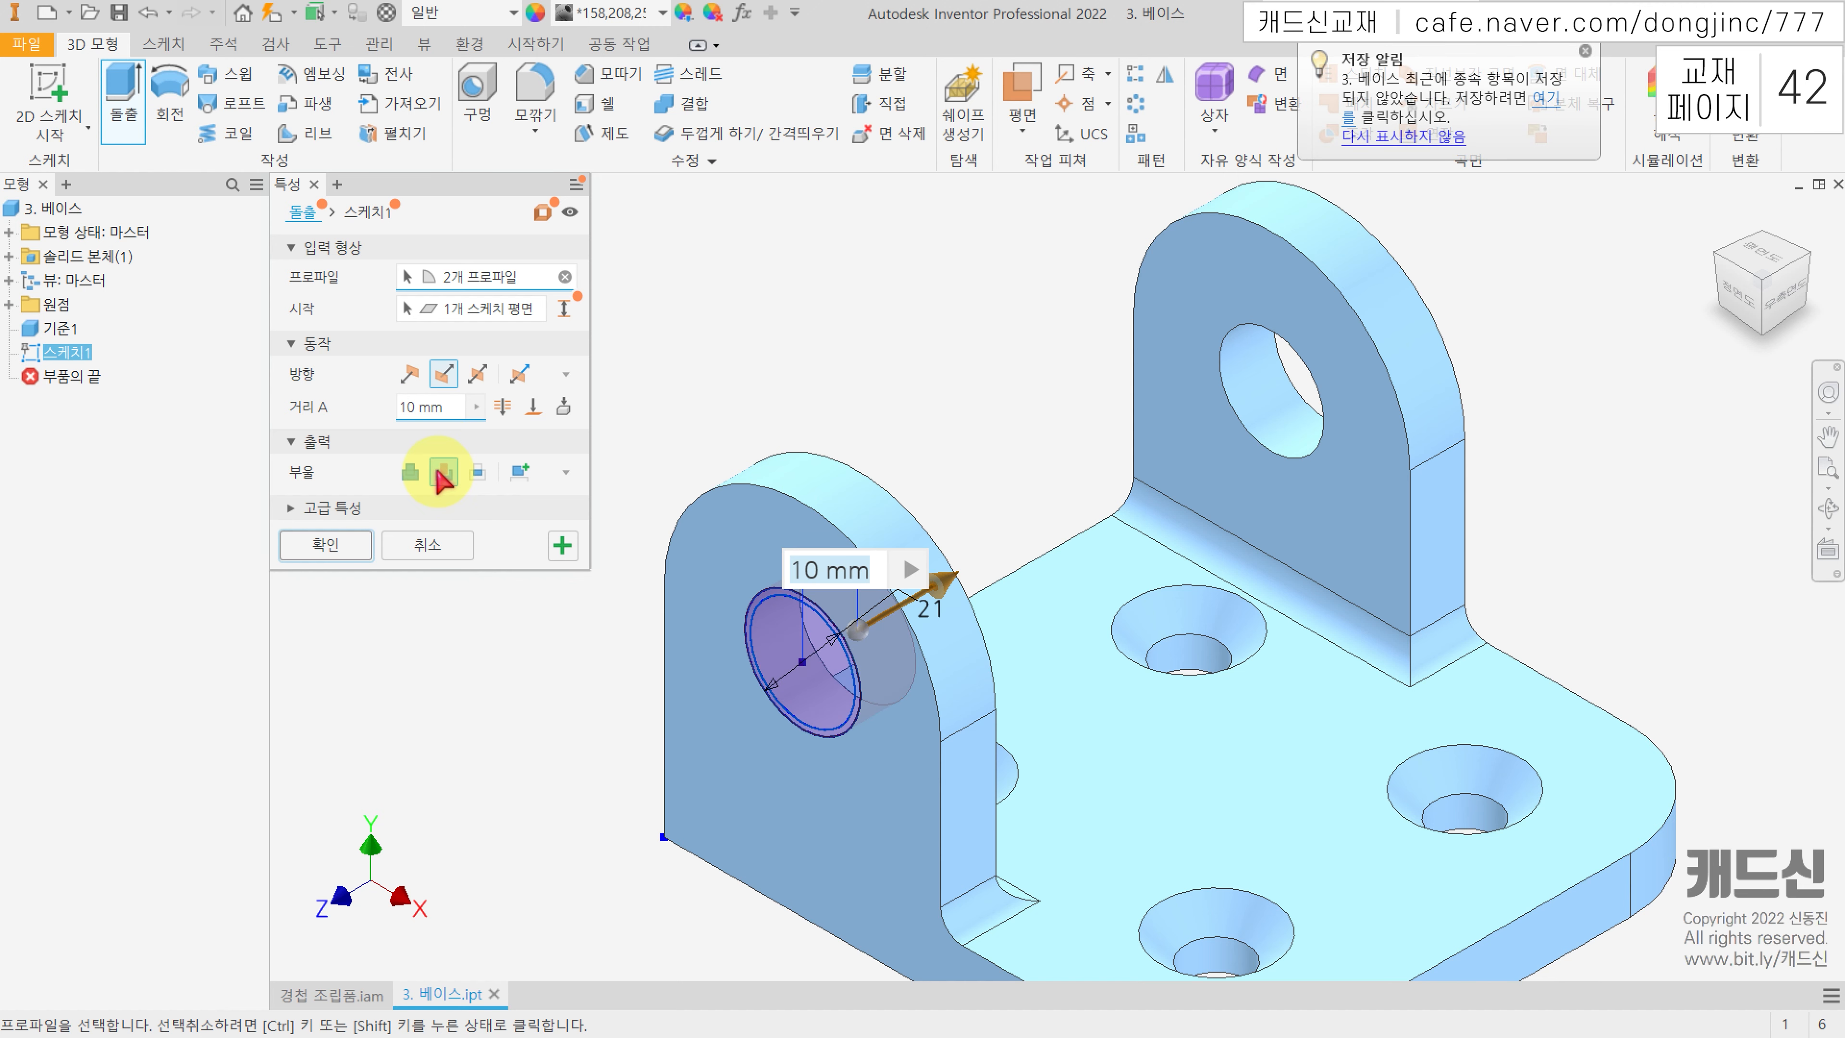
click(512, 407)
scroll(785, 368, down, 3)
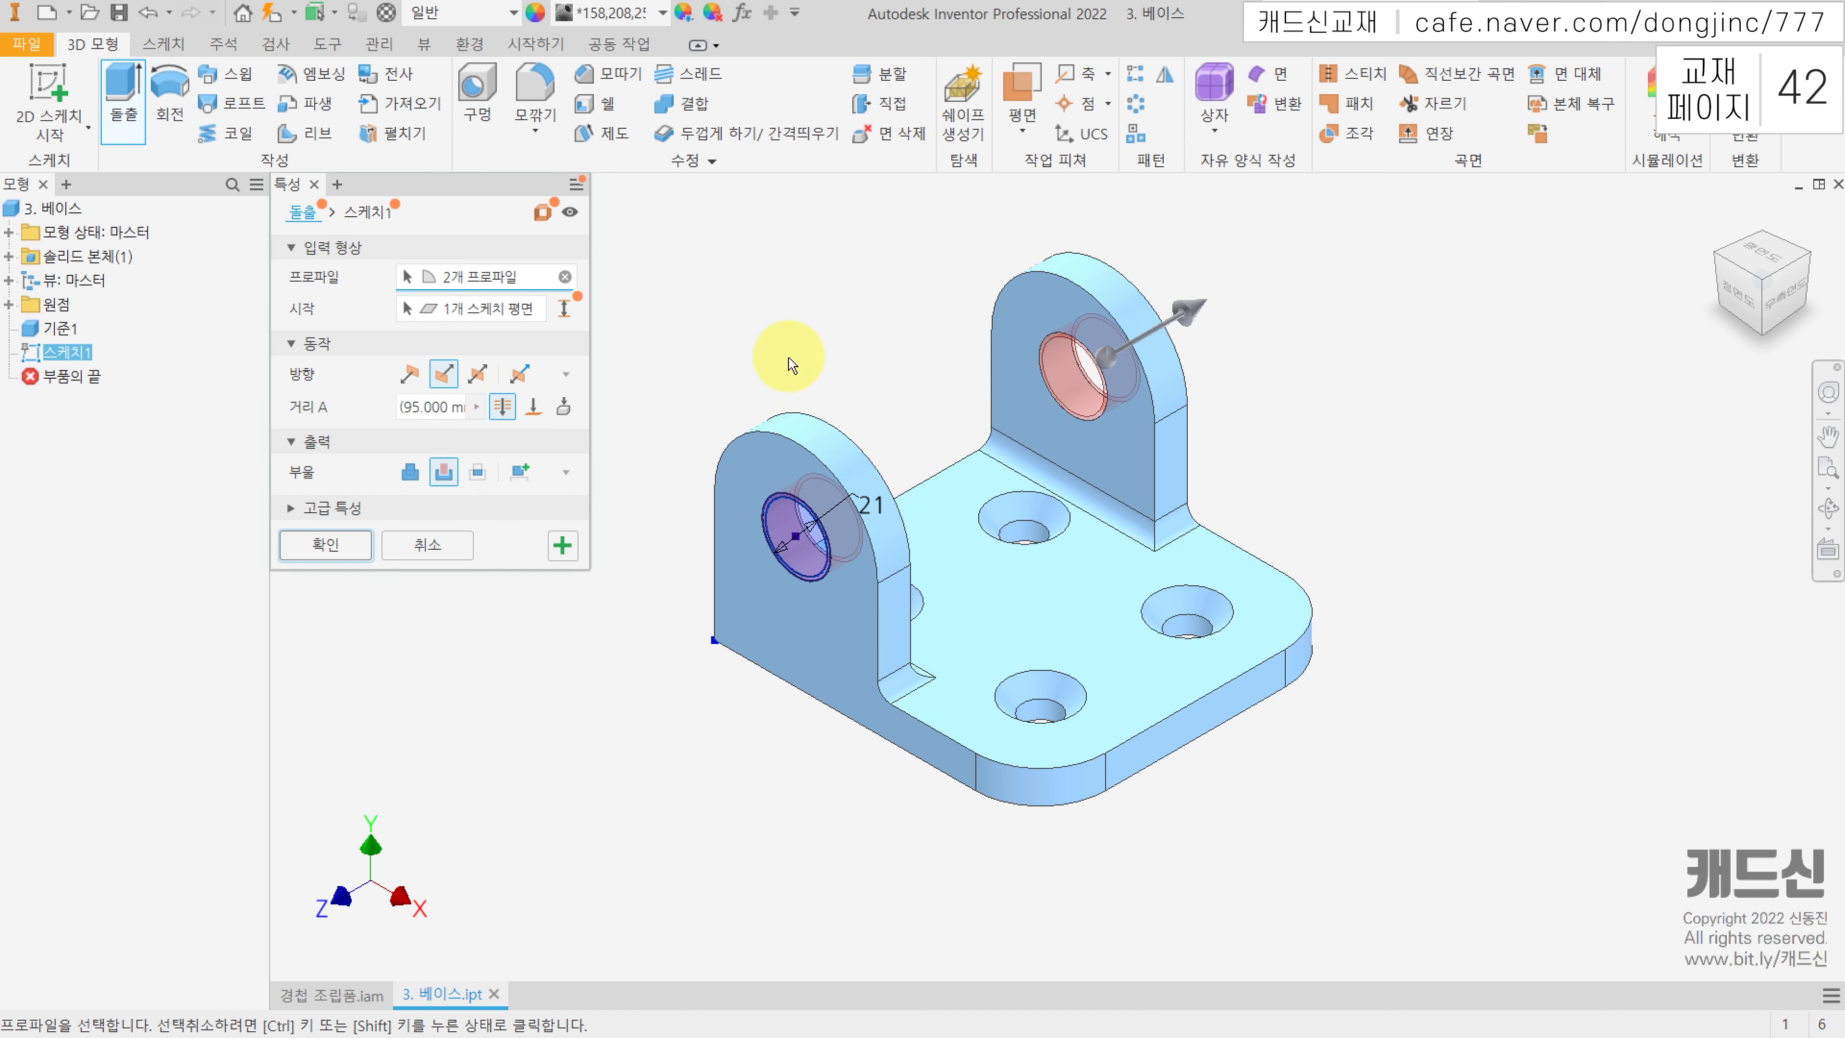
click(326, 544)
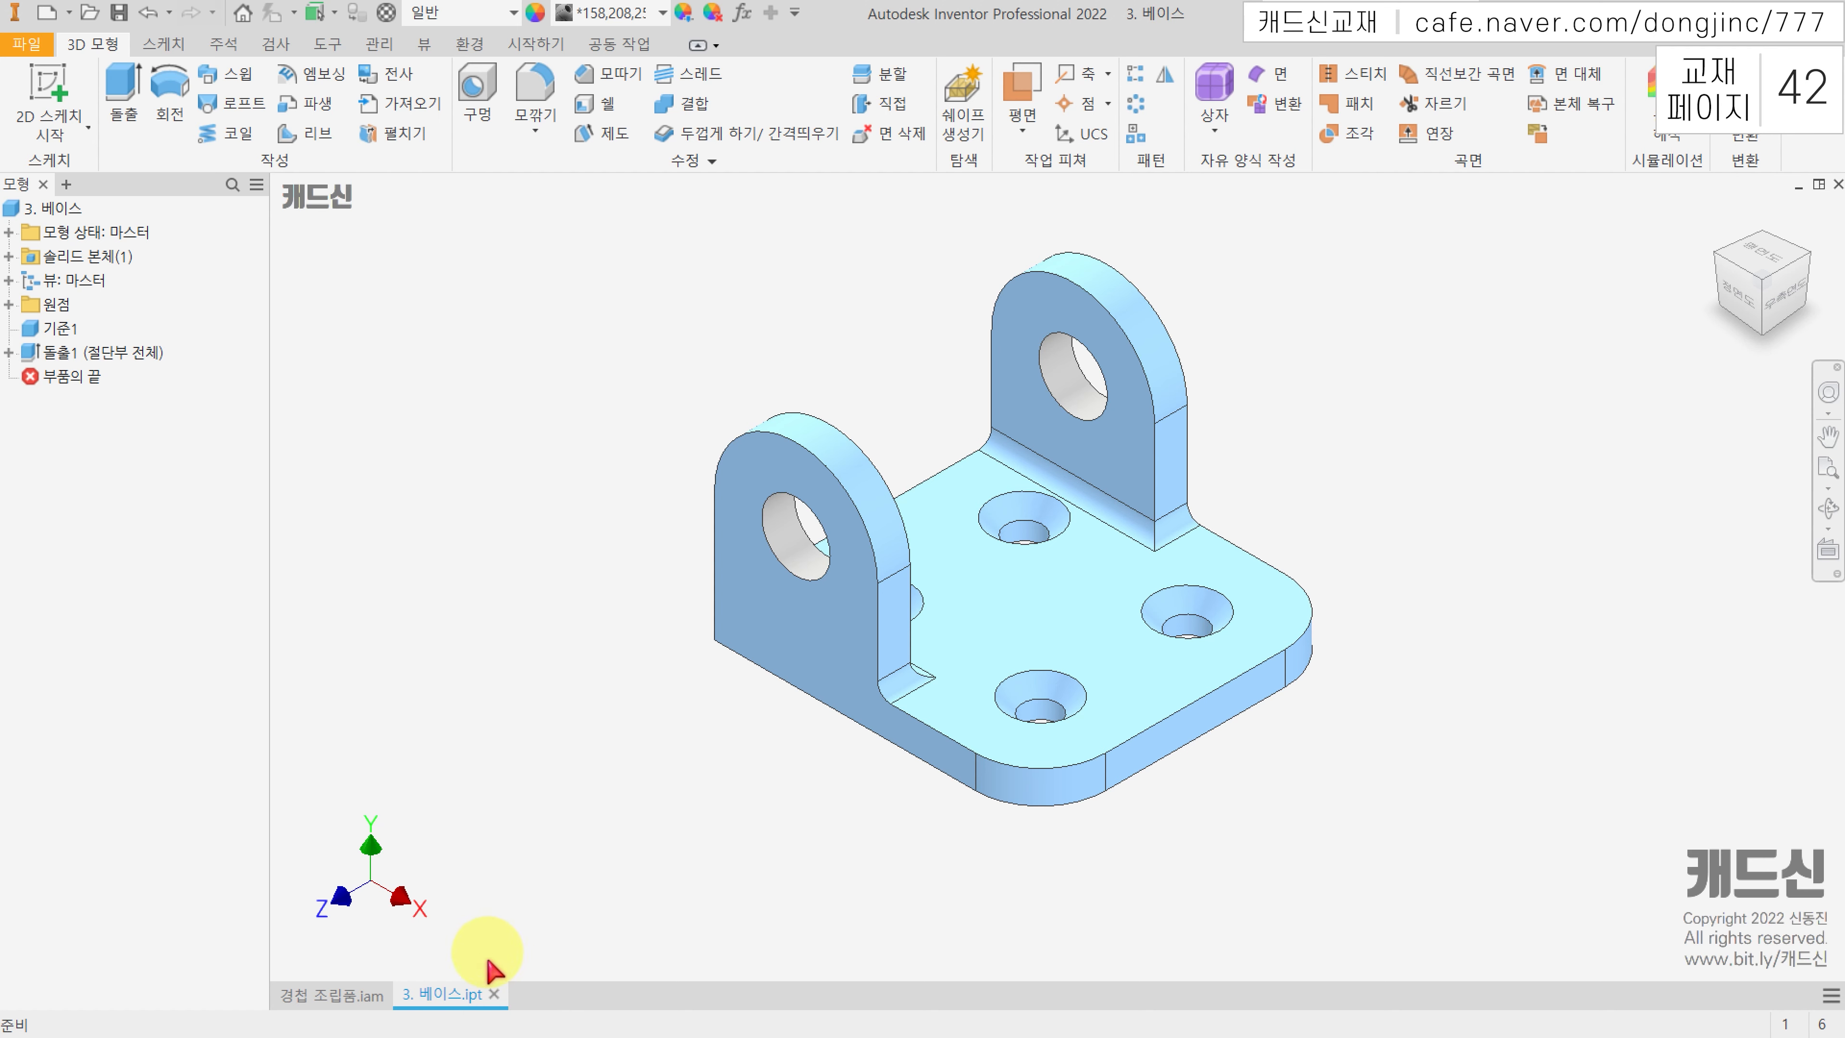
Step: Close the 3. 베이스.ipt part, saving its changes, and return to the hinge assembly
click(495, 993)
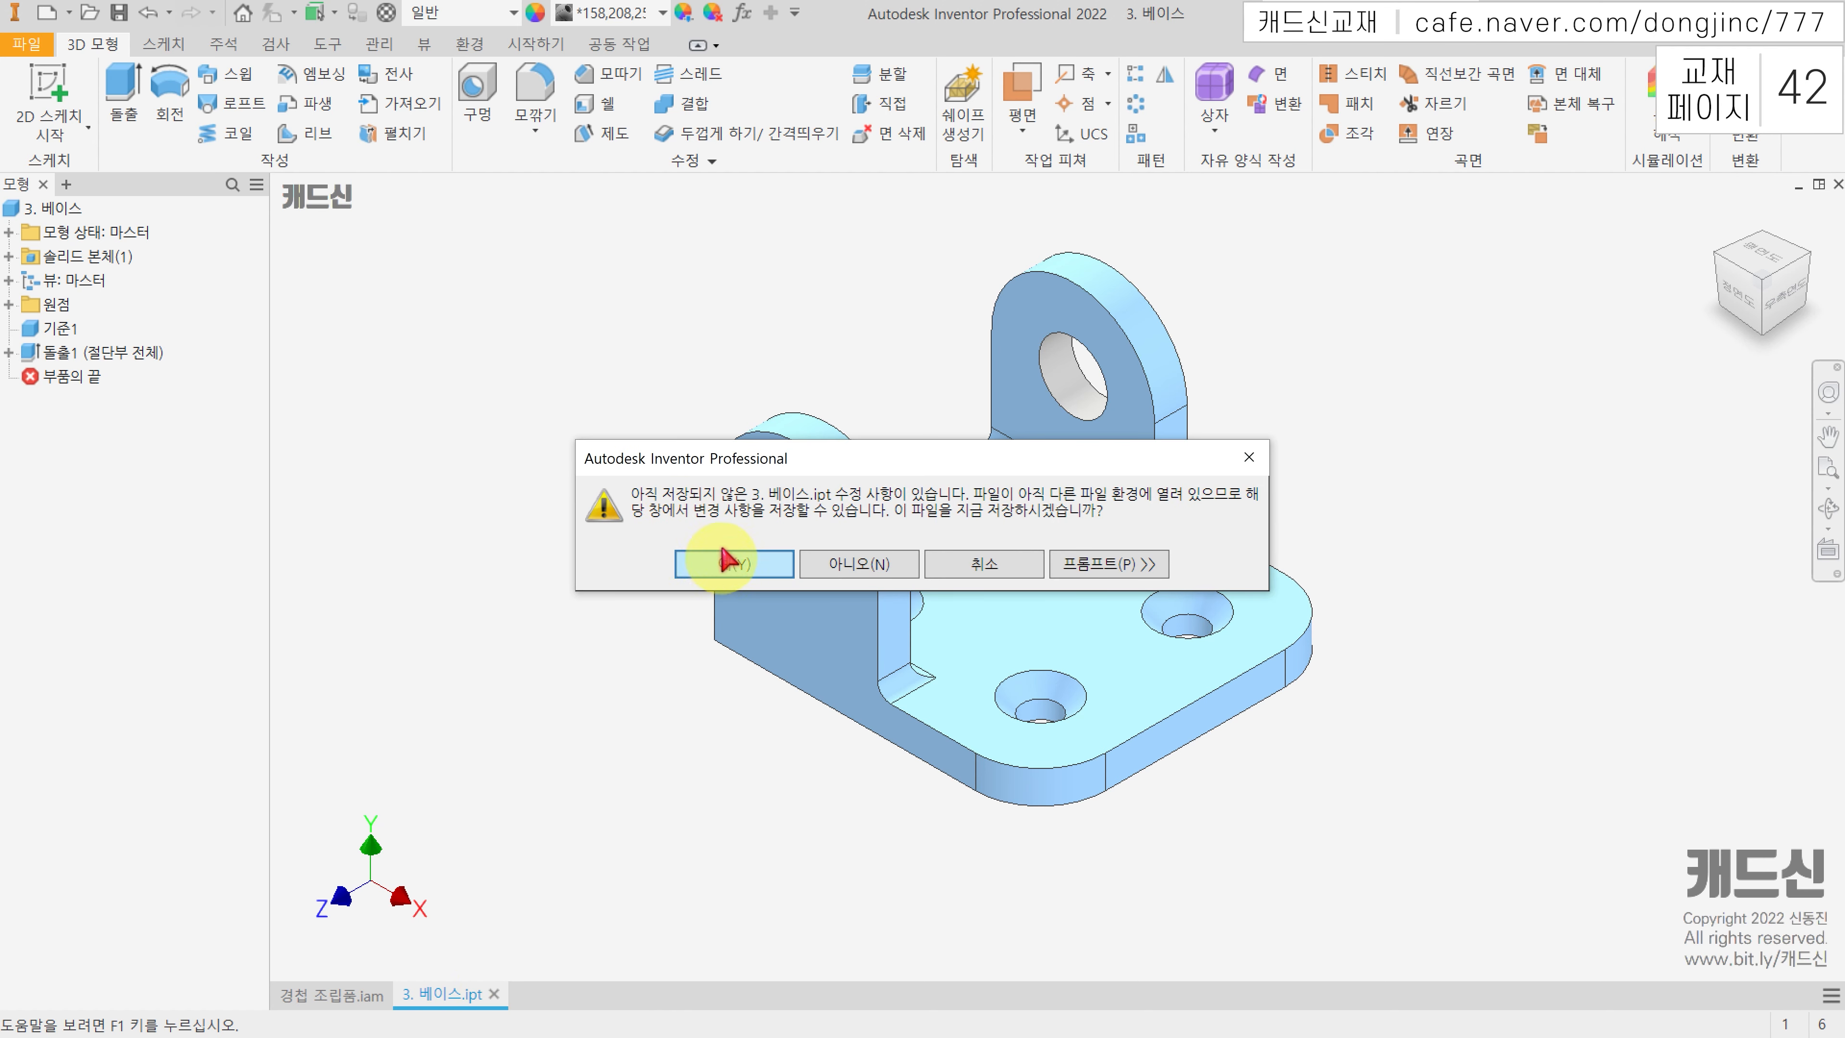
click(730, 567)
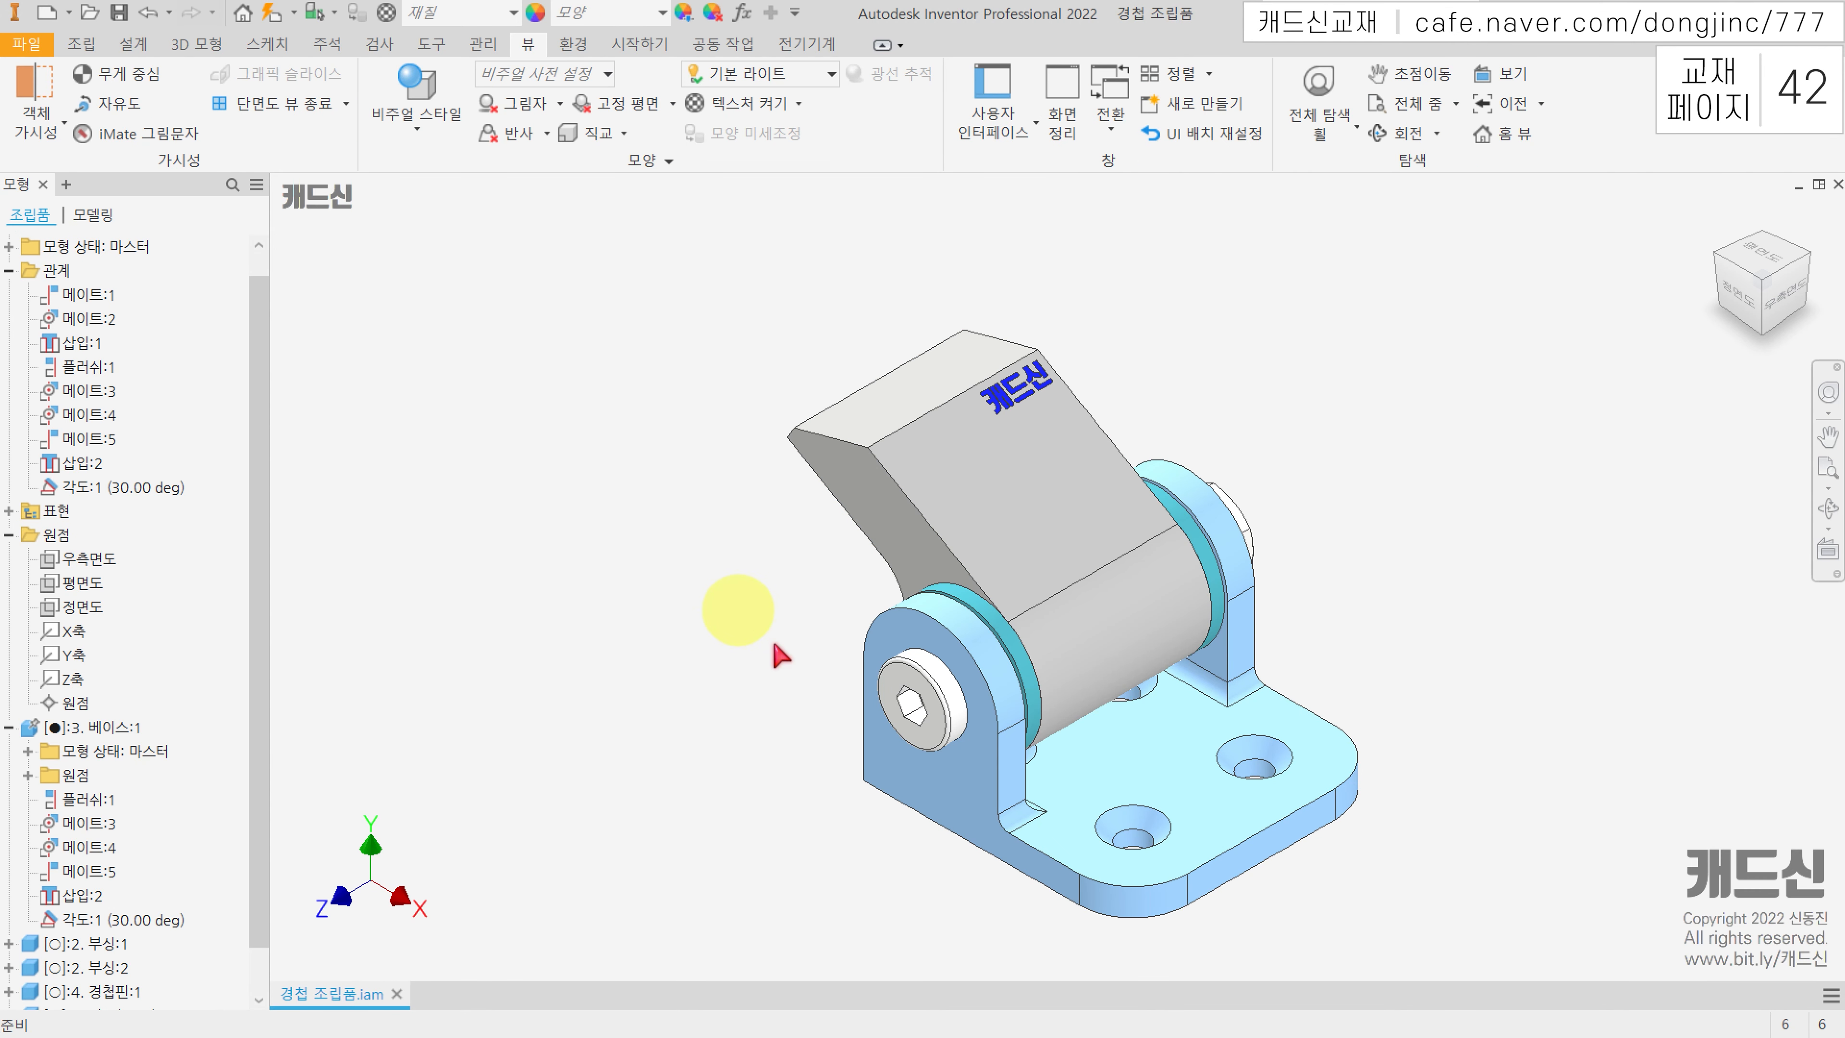
click(1170, 798)
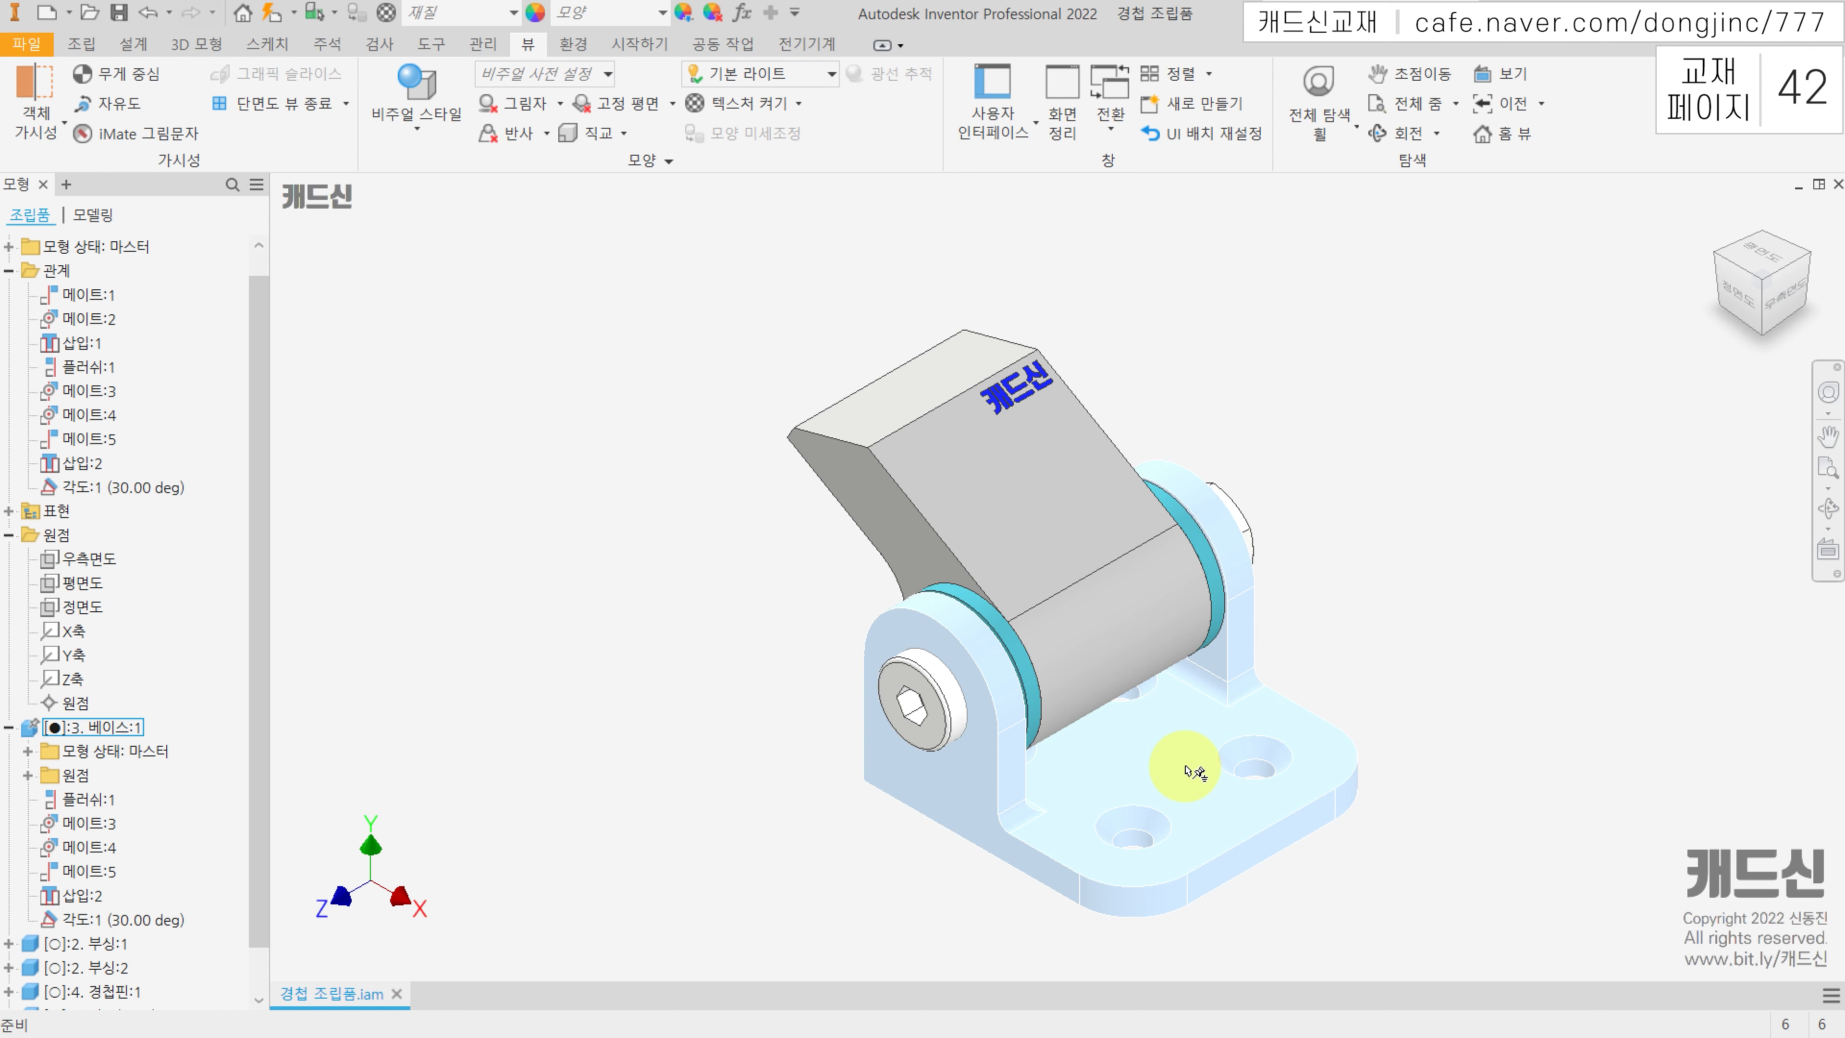
scroll(238, 362, up, 1)
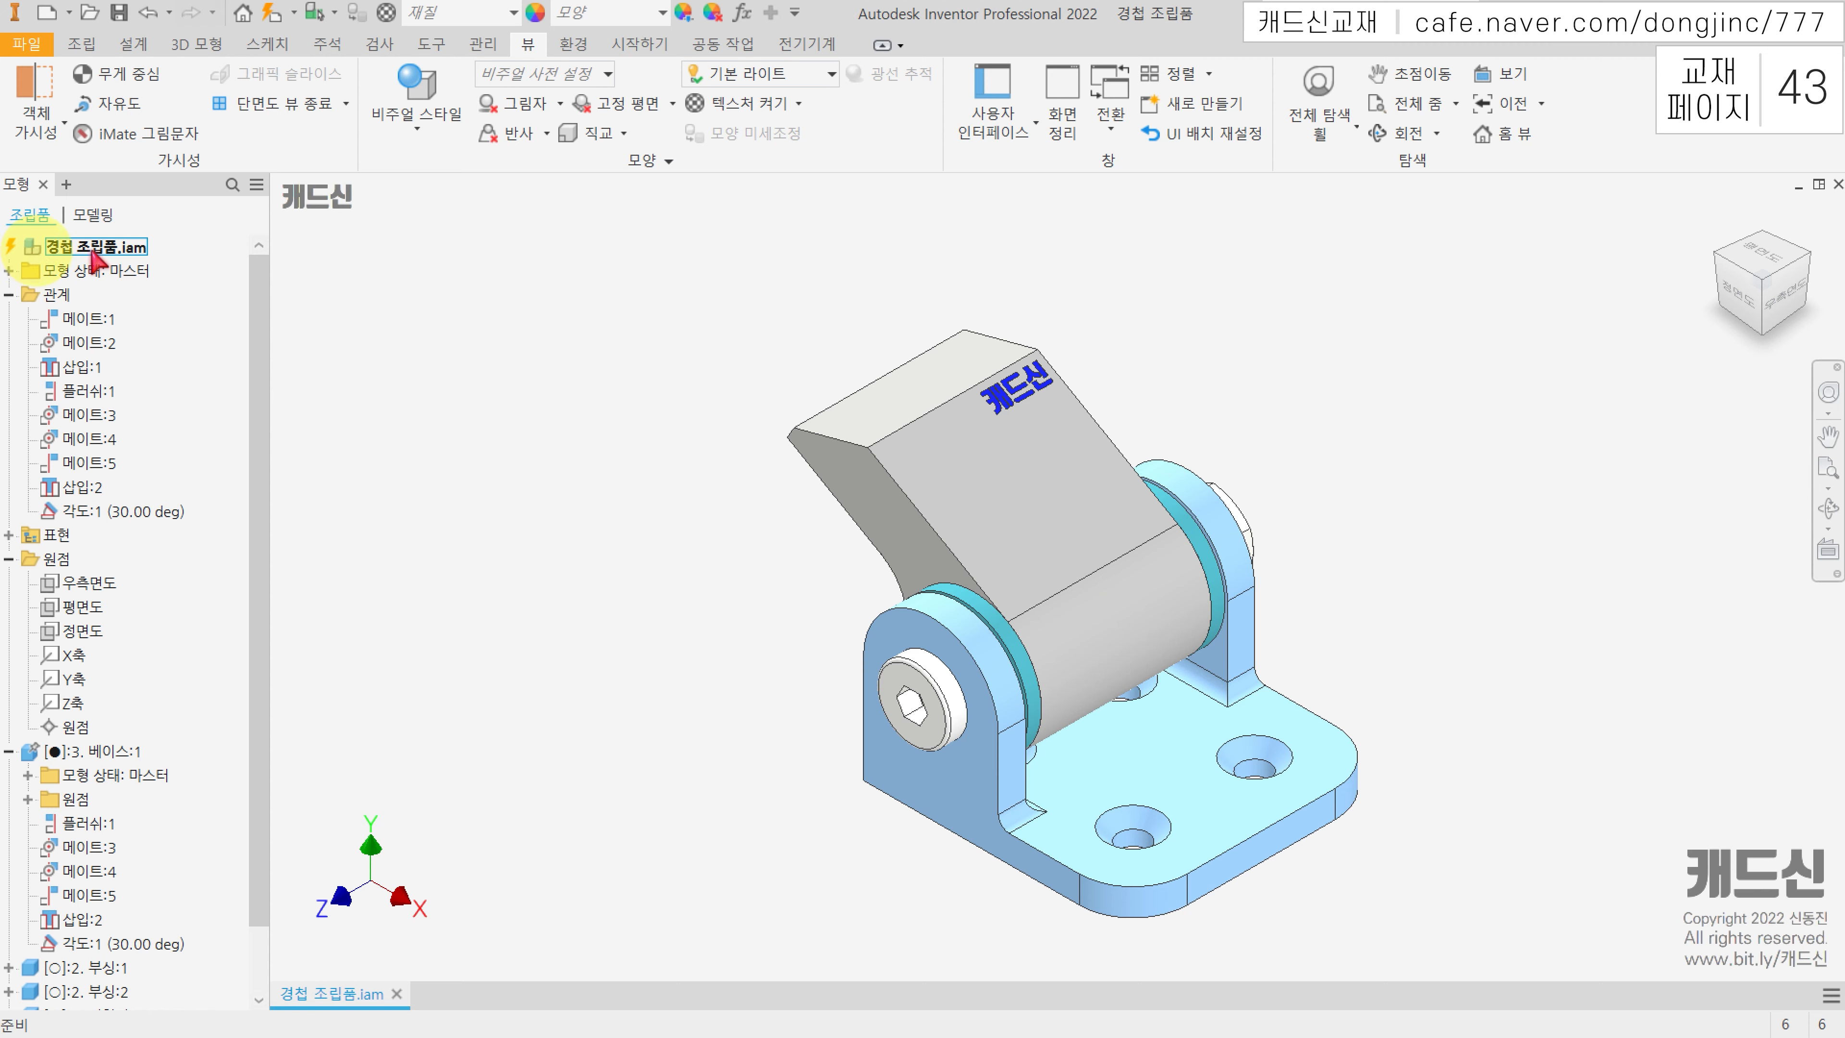
Step: Update the 경첩 조립품.iam assembly, expand the update error's details and accept it
click(274, 20)
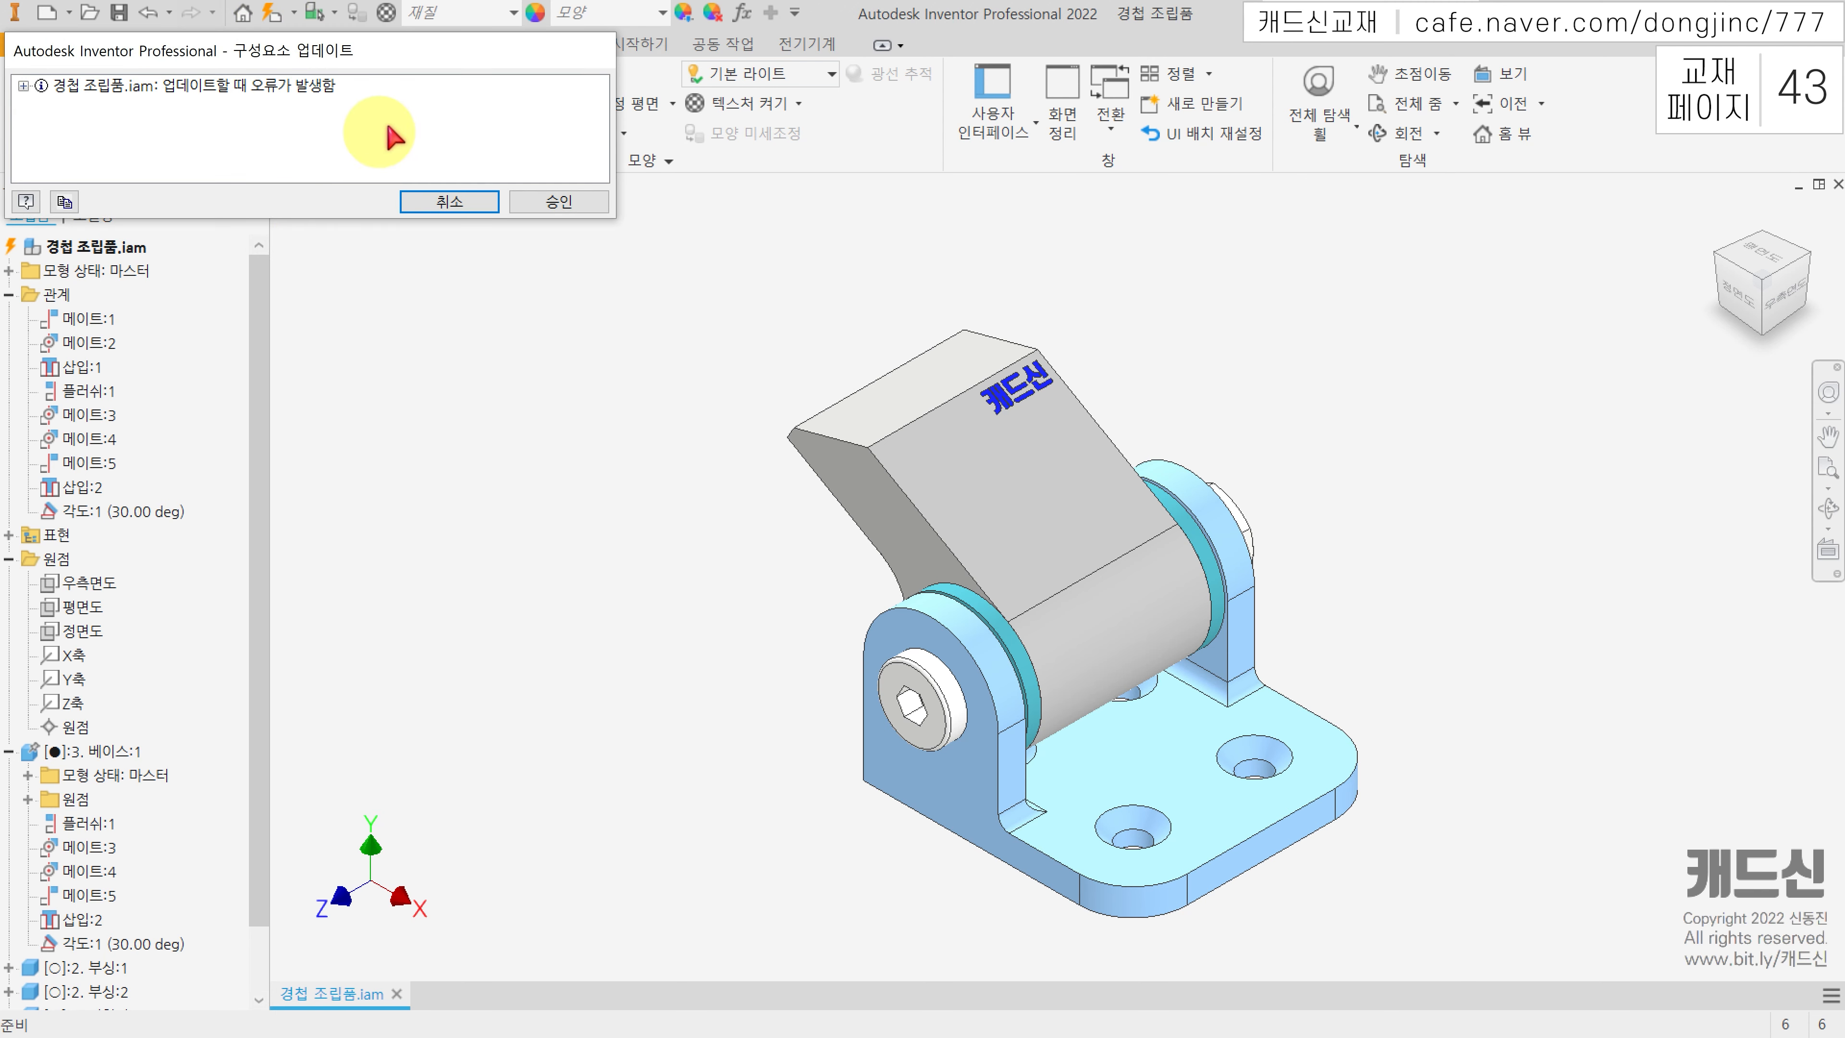
click(25, 85)
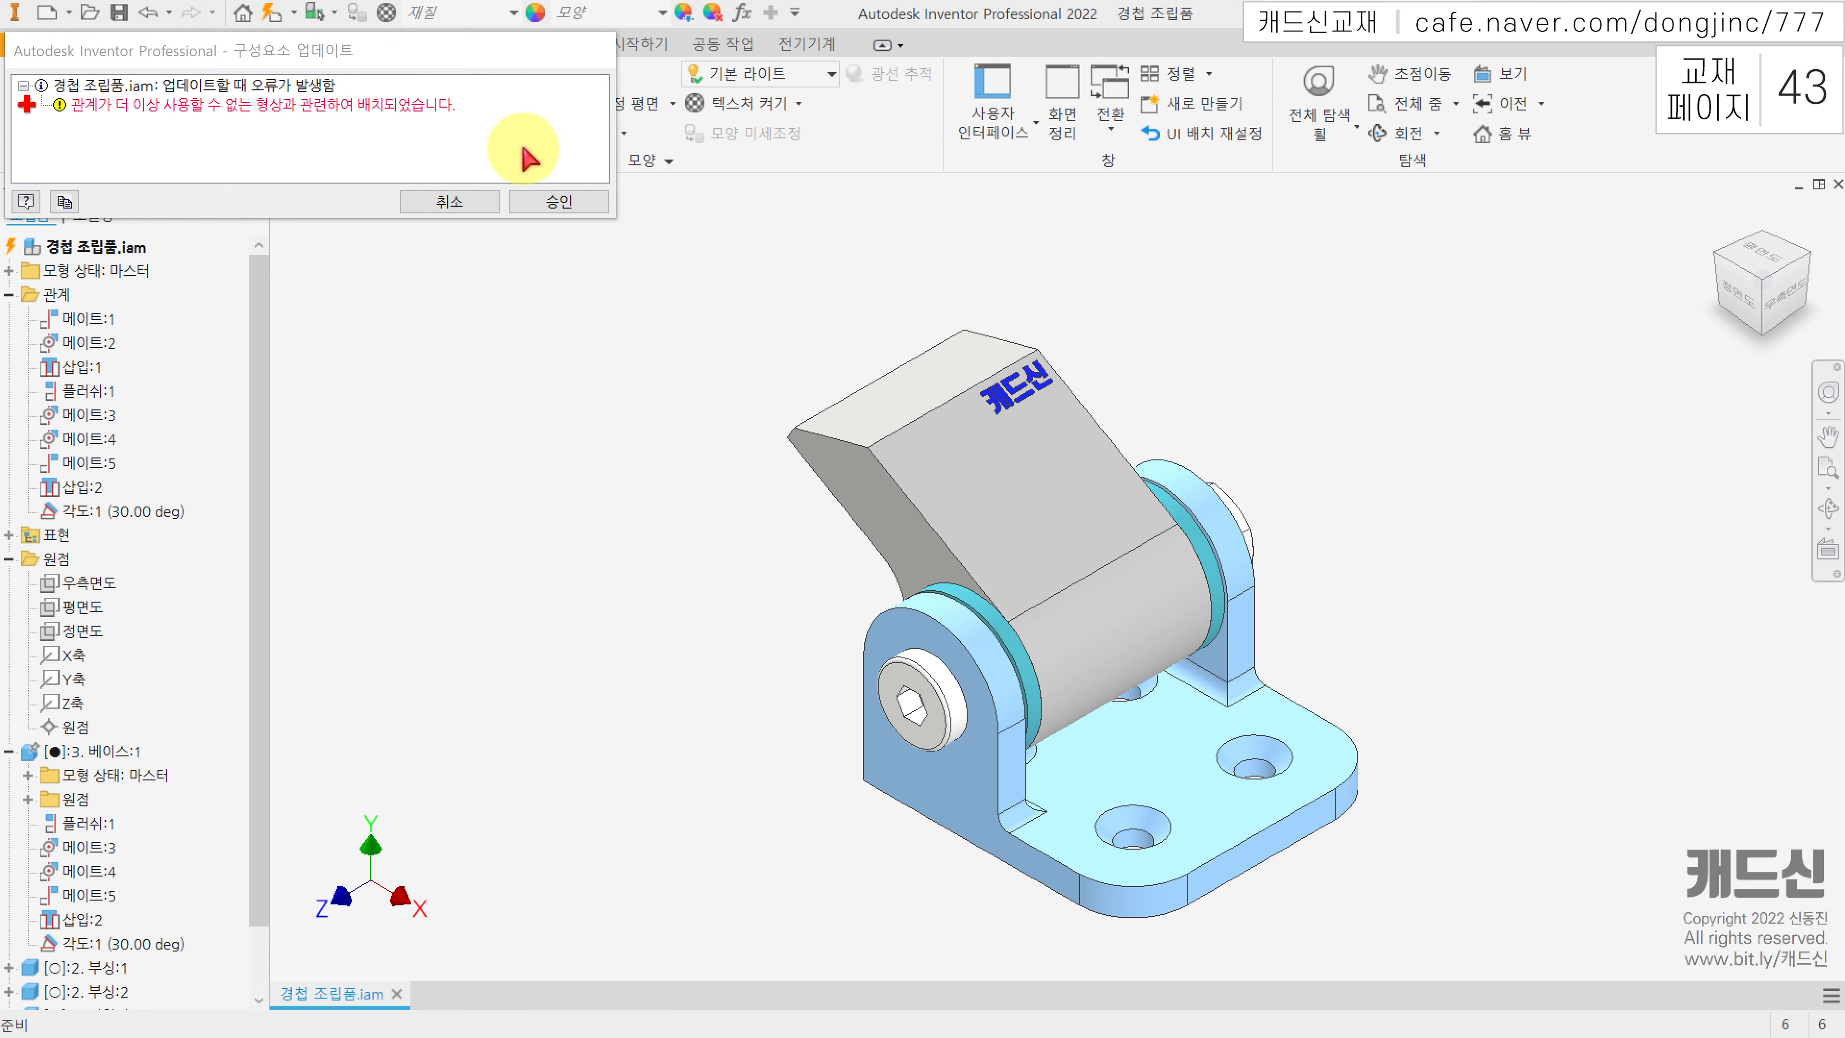
click(560, 203)
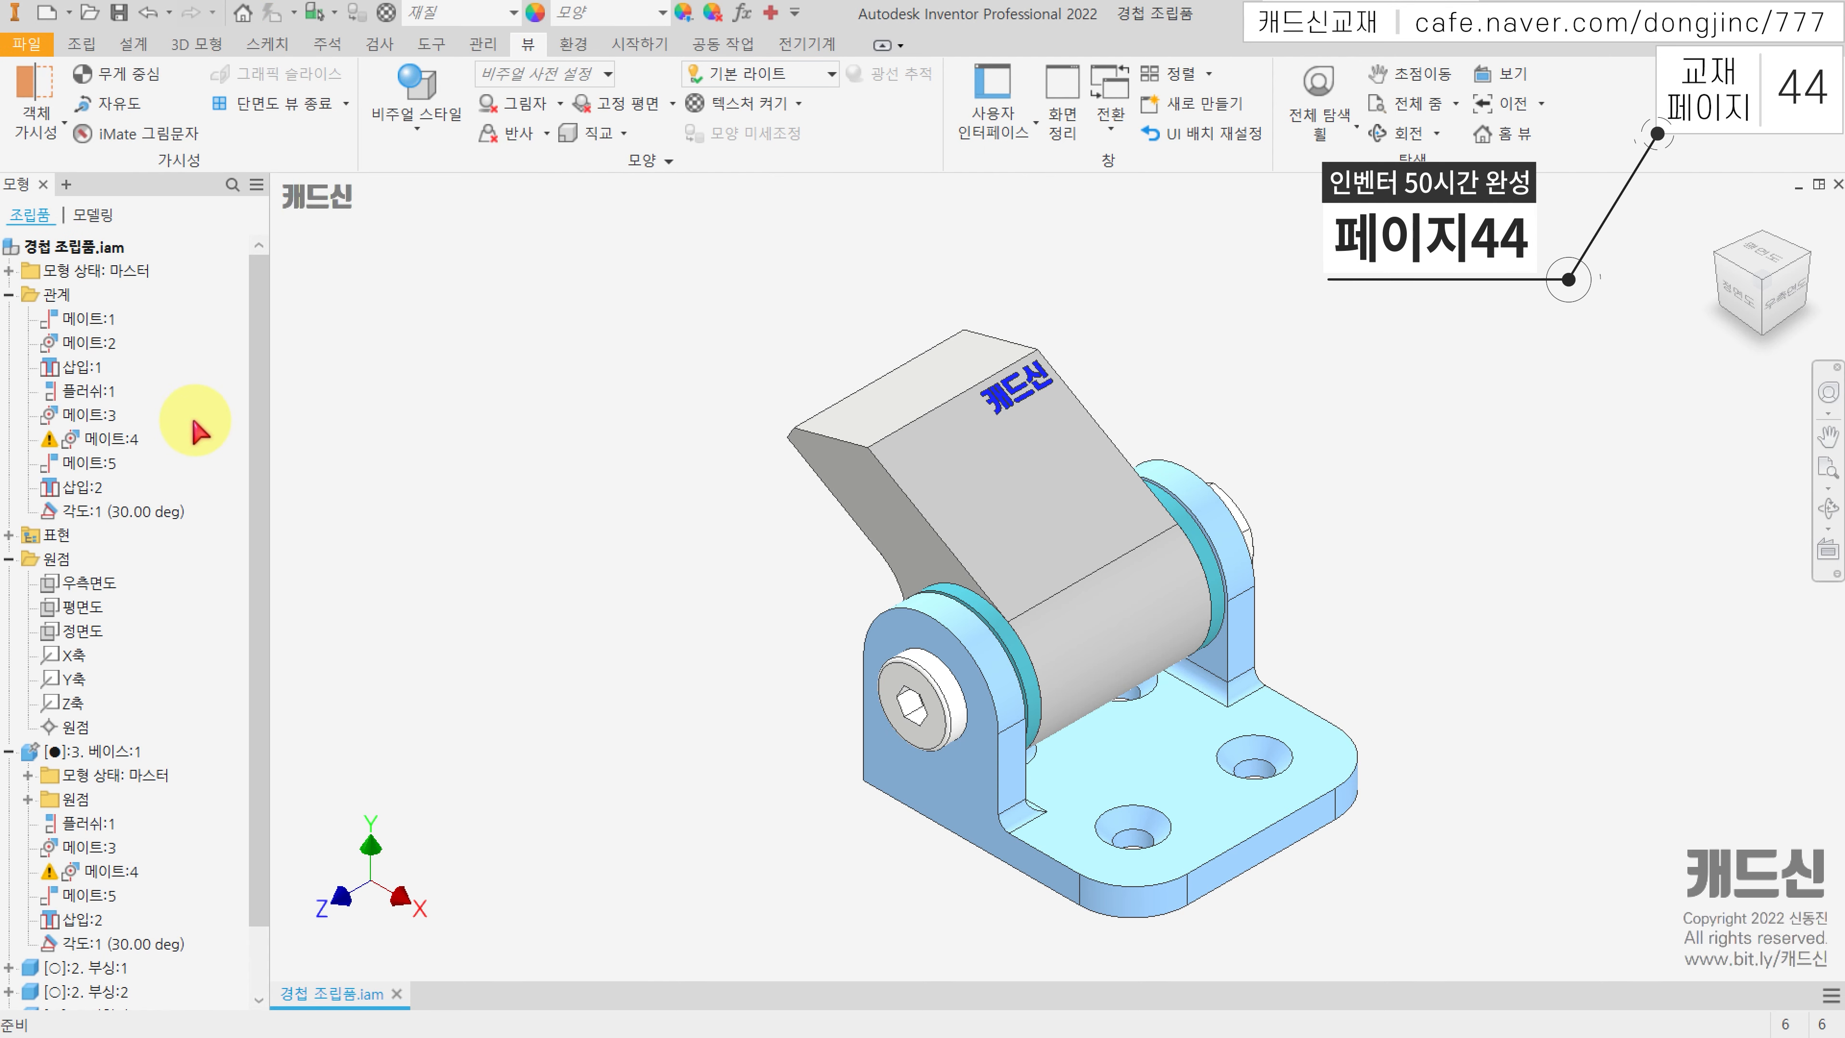
Step: Examine the flagged 메이트:4 constraint under 3. 베이스:1 and locate its other half under 4. 경첩핀:1
click(116, 439)
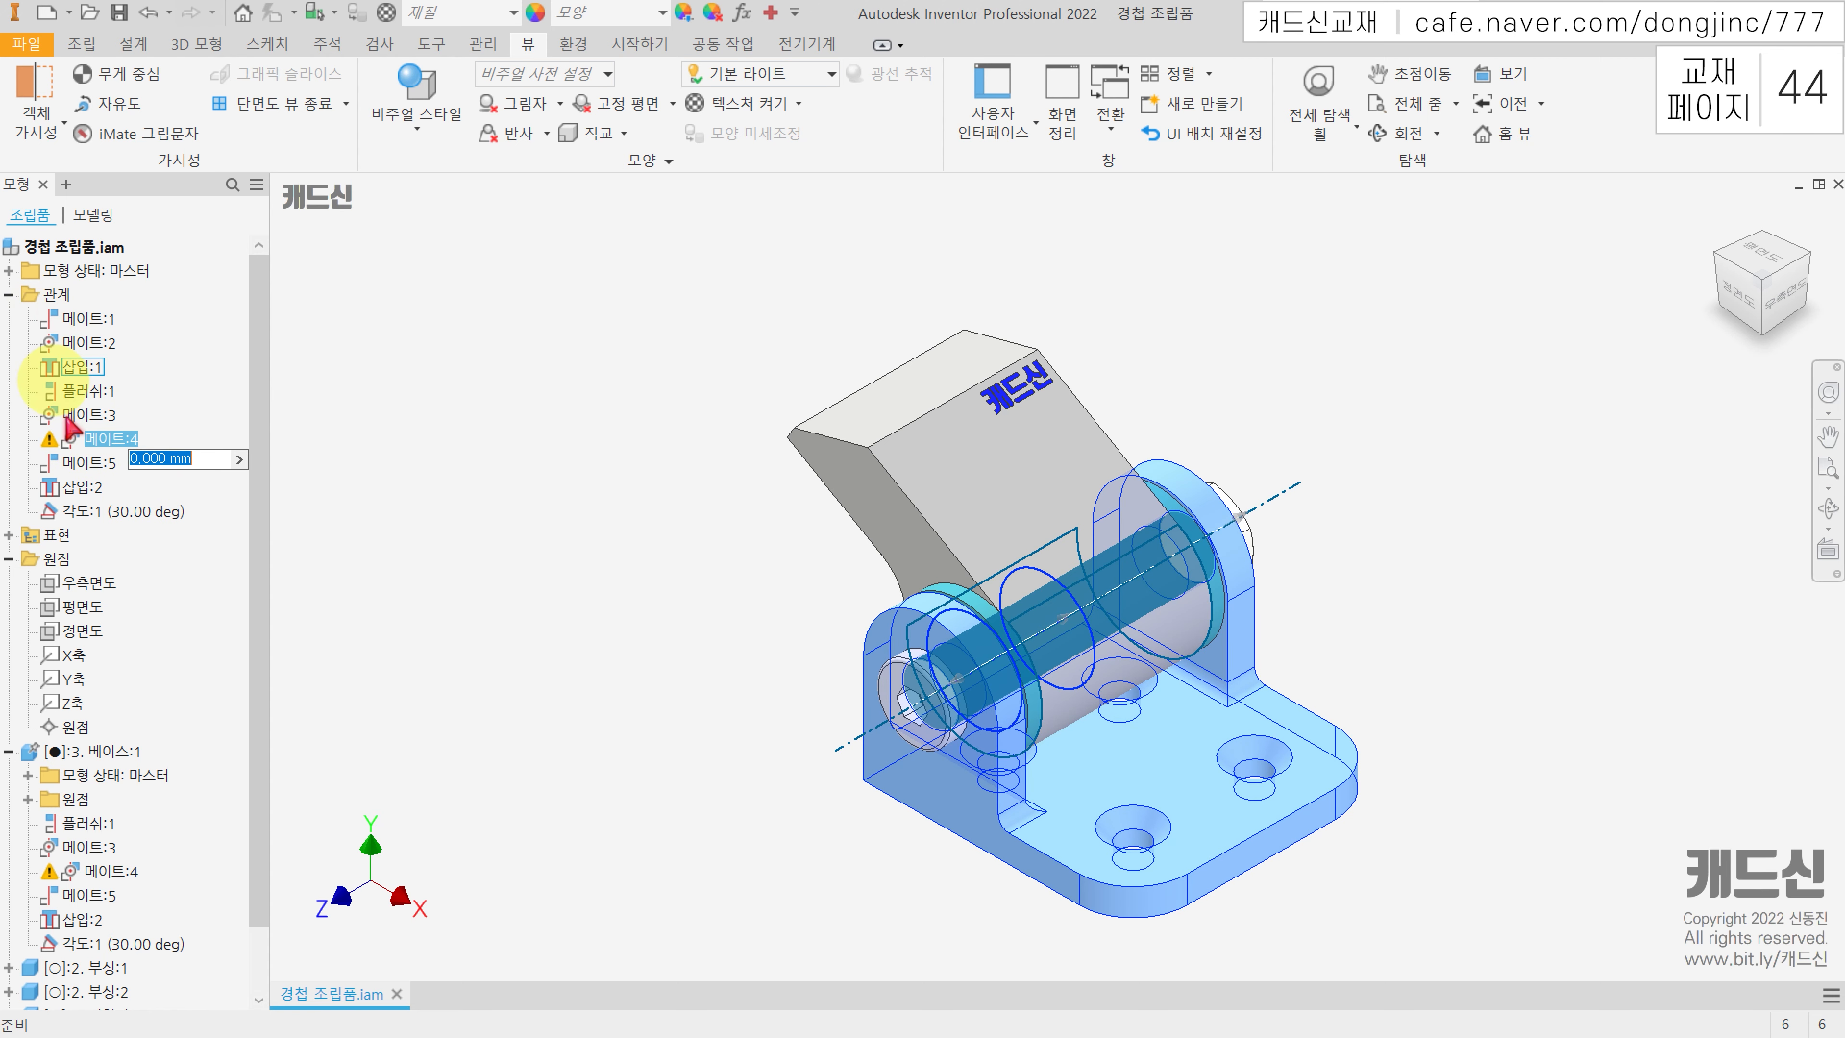
click(9, 295)
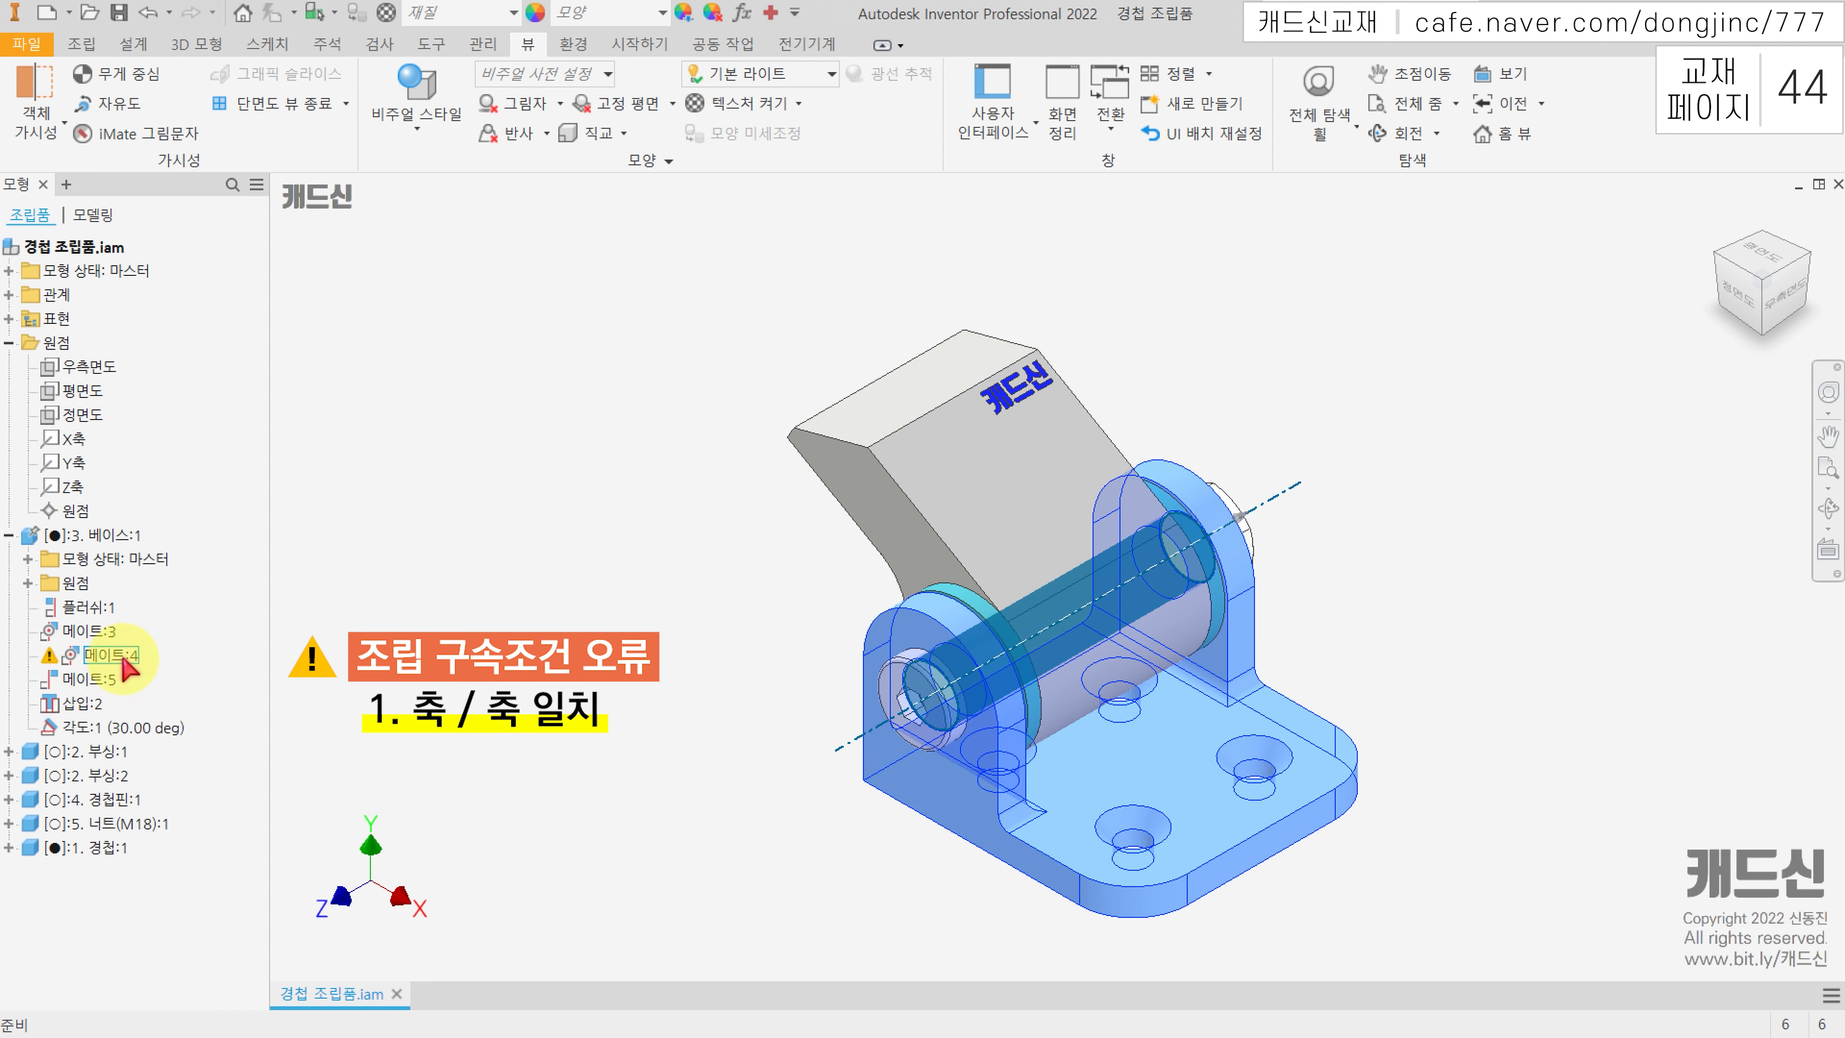
right_click(133, 658)
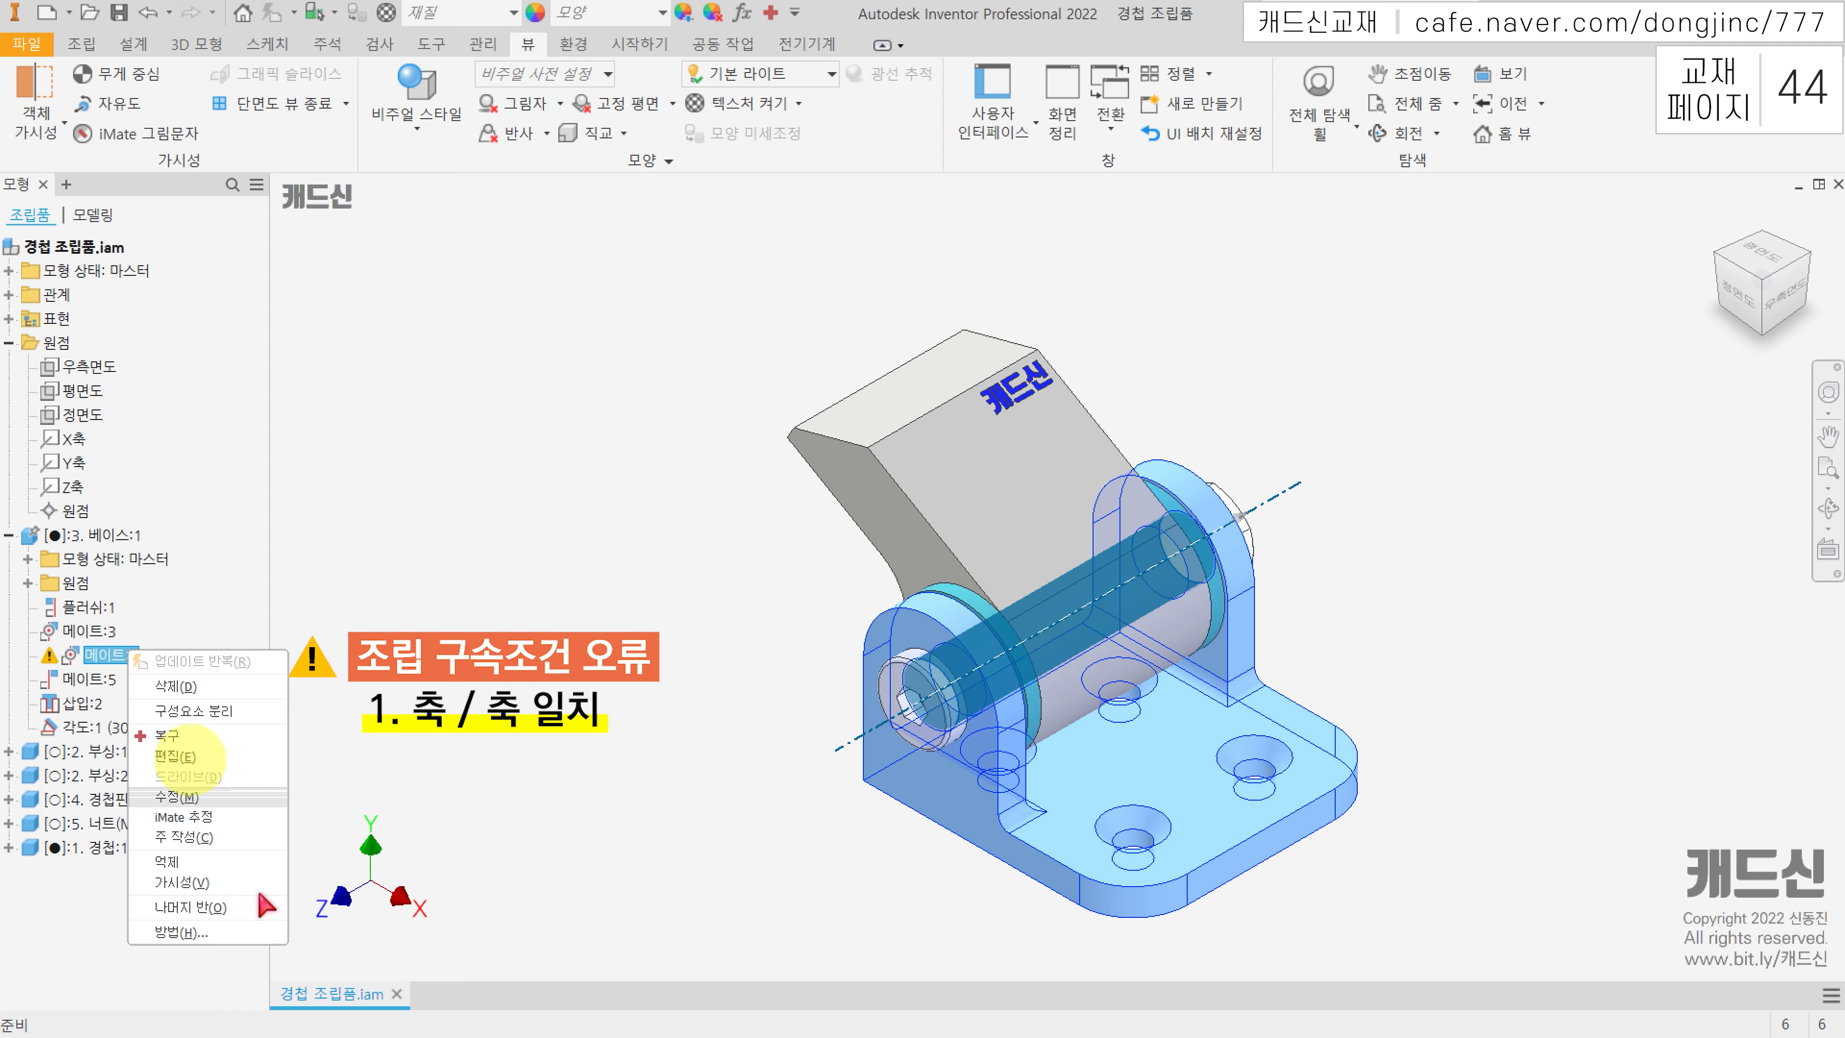
click(243, 910)
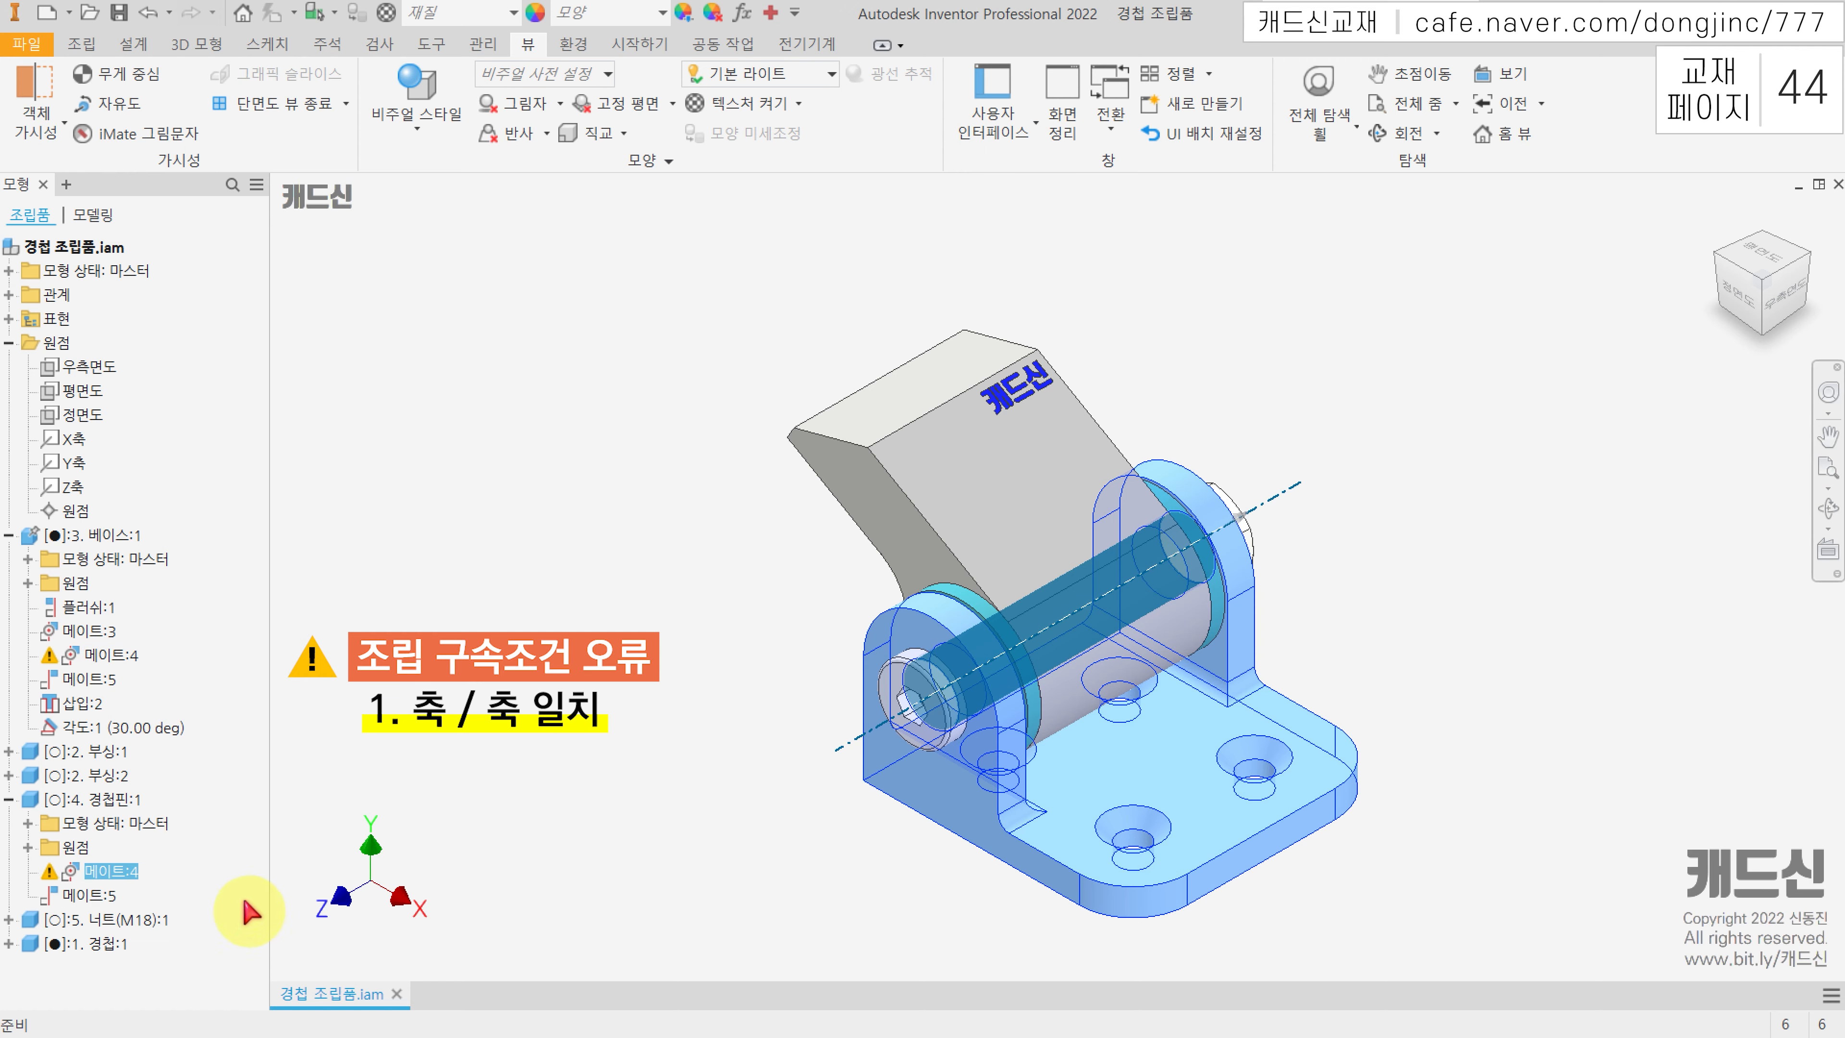
click(113, 800)
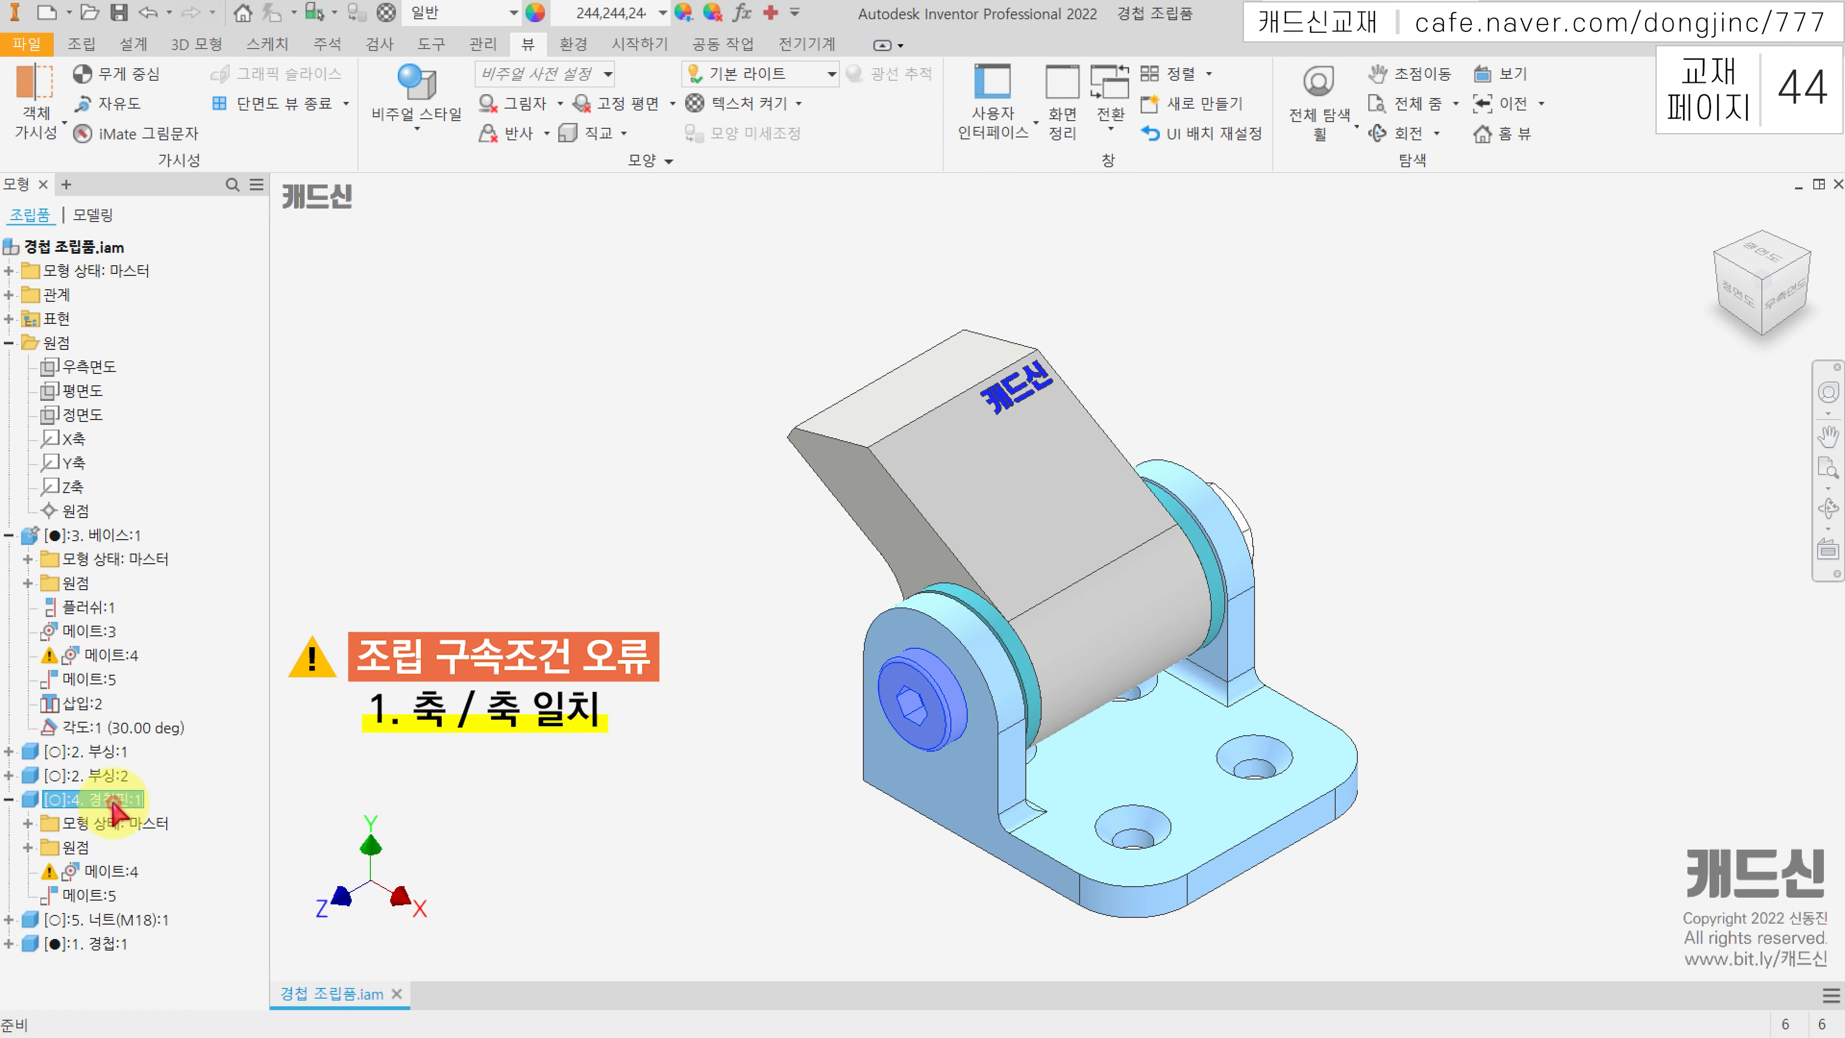
click(113, 536)
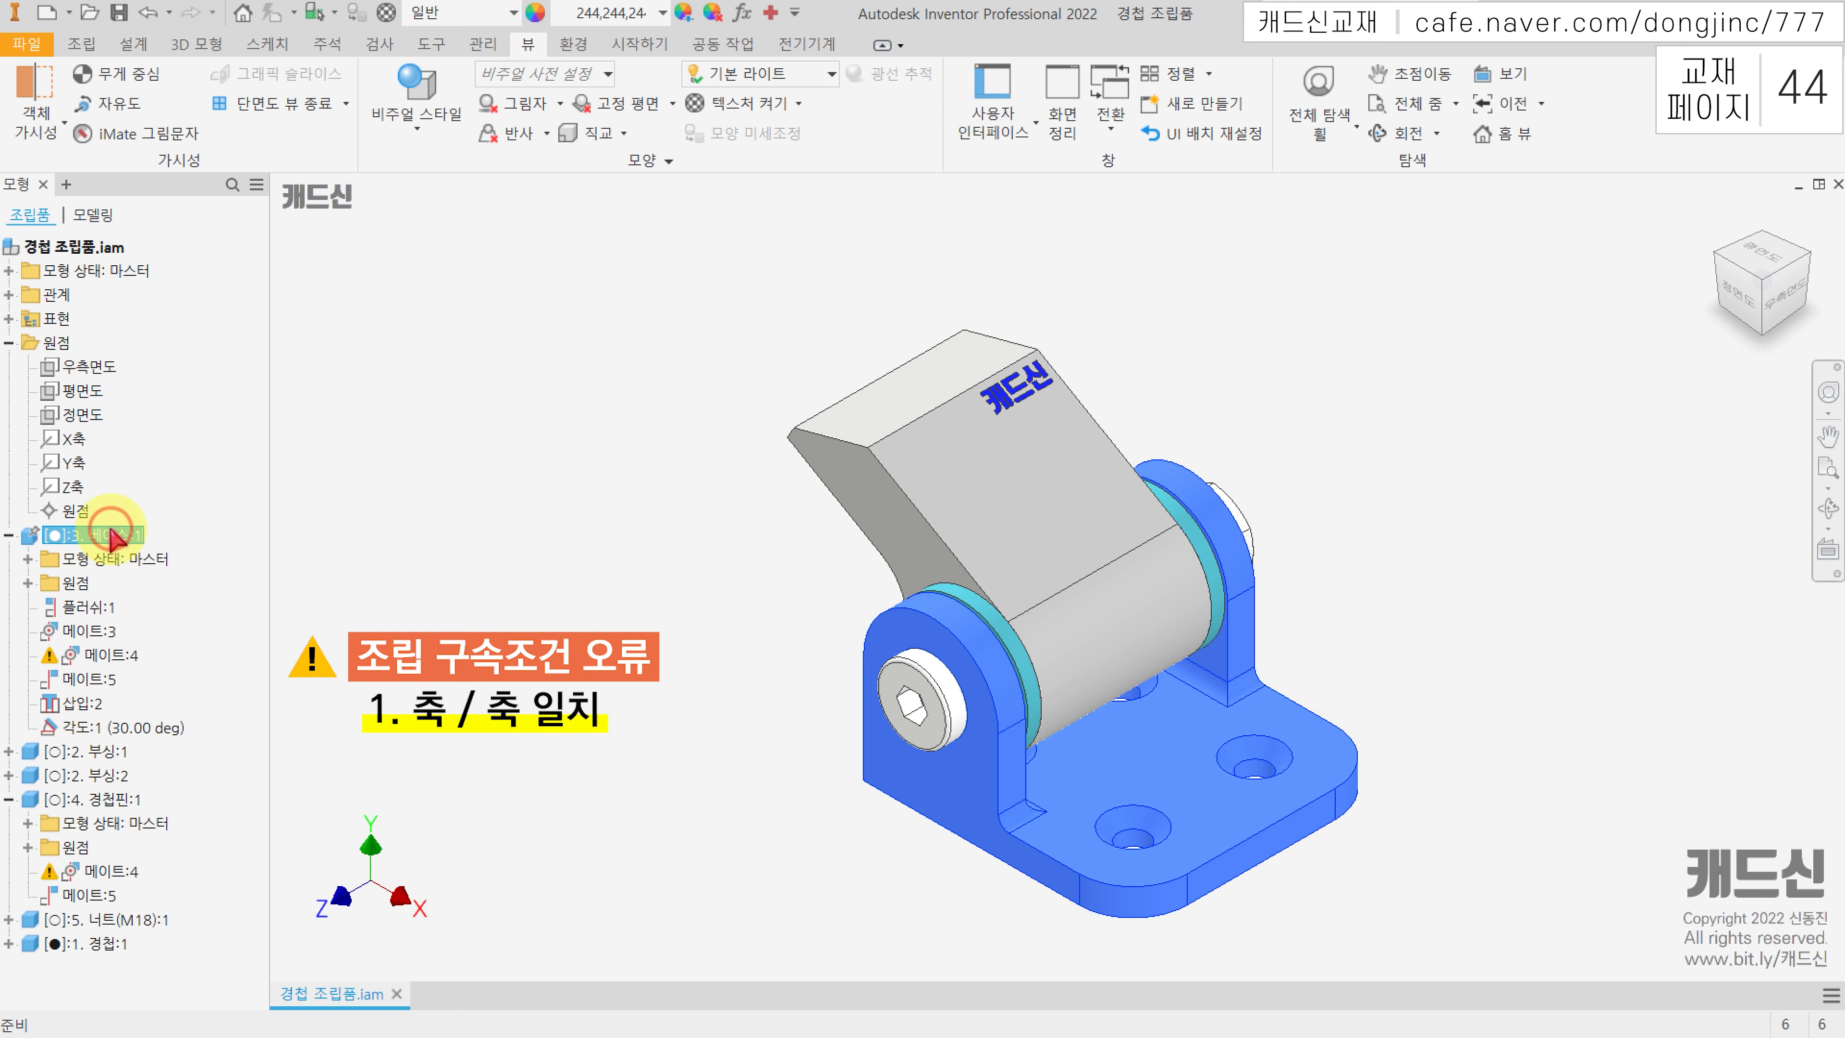
click(129, 657)
click(126, 654)
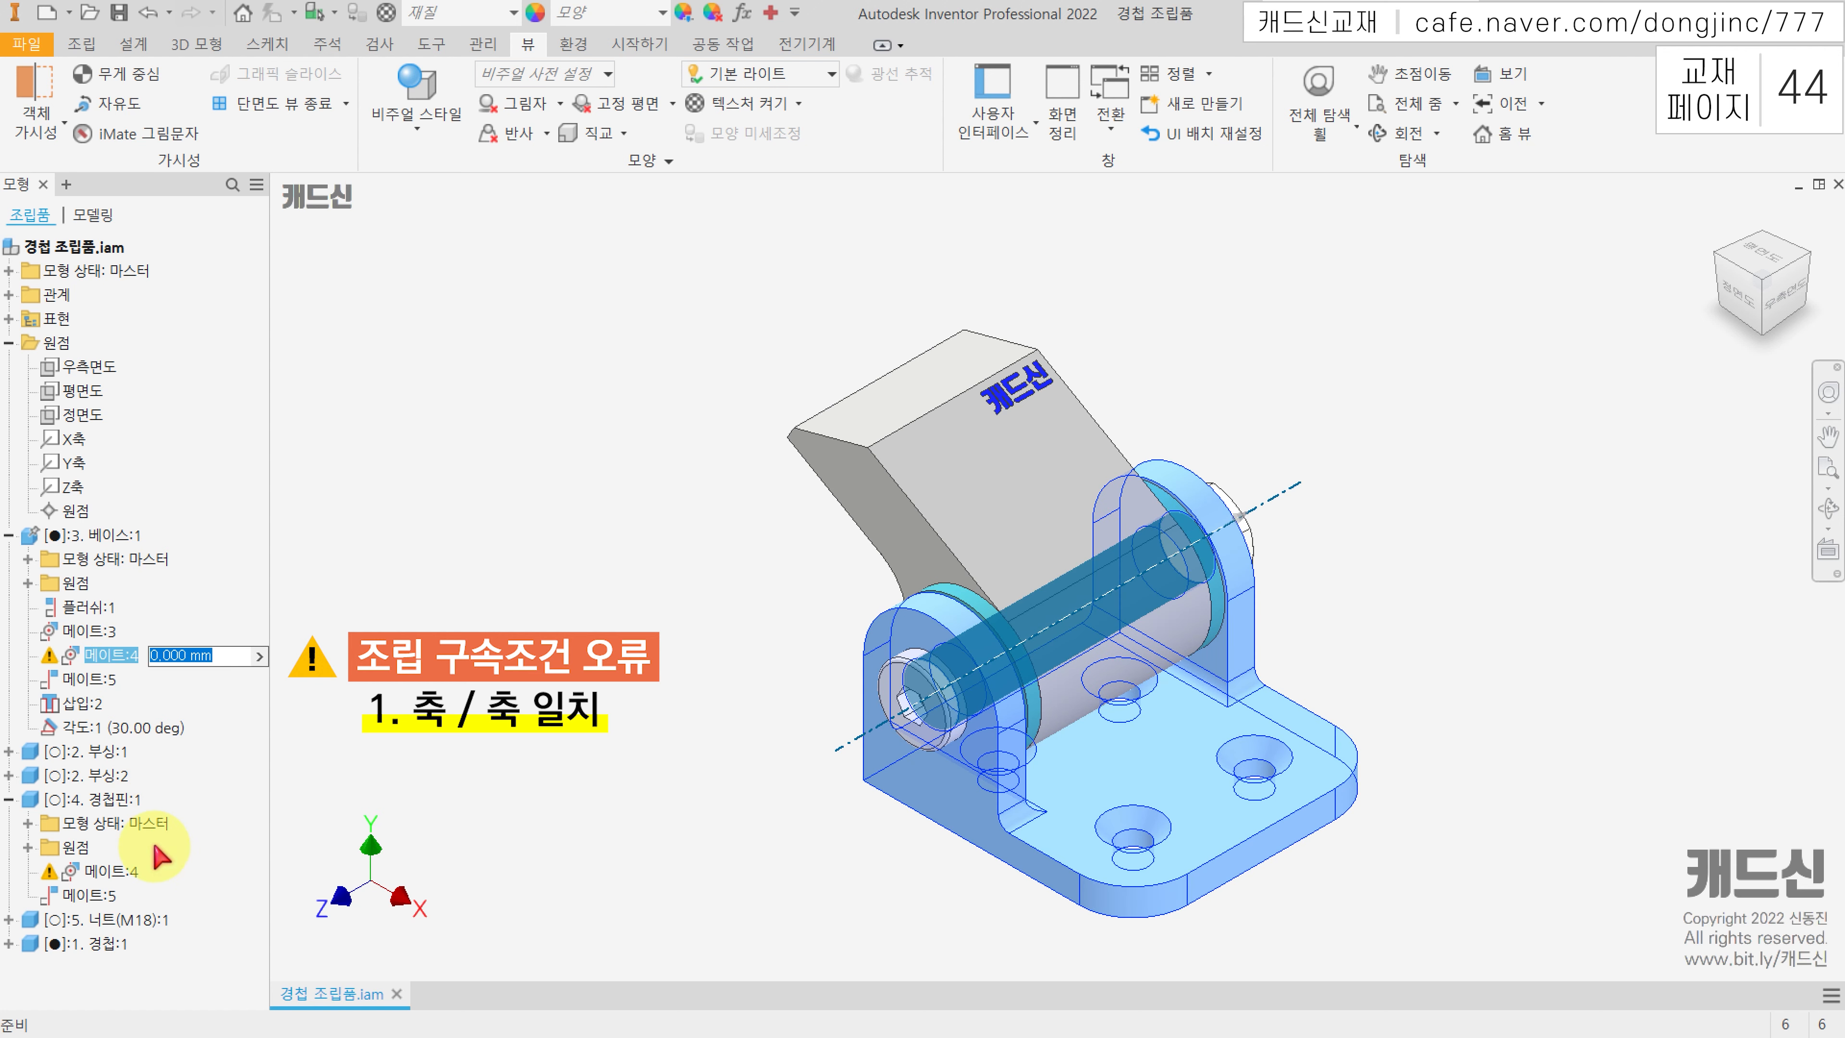
click(147, 877)
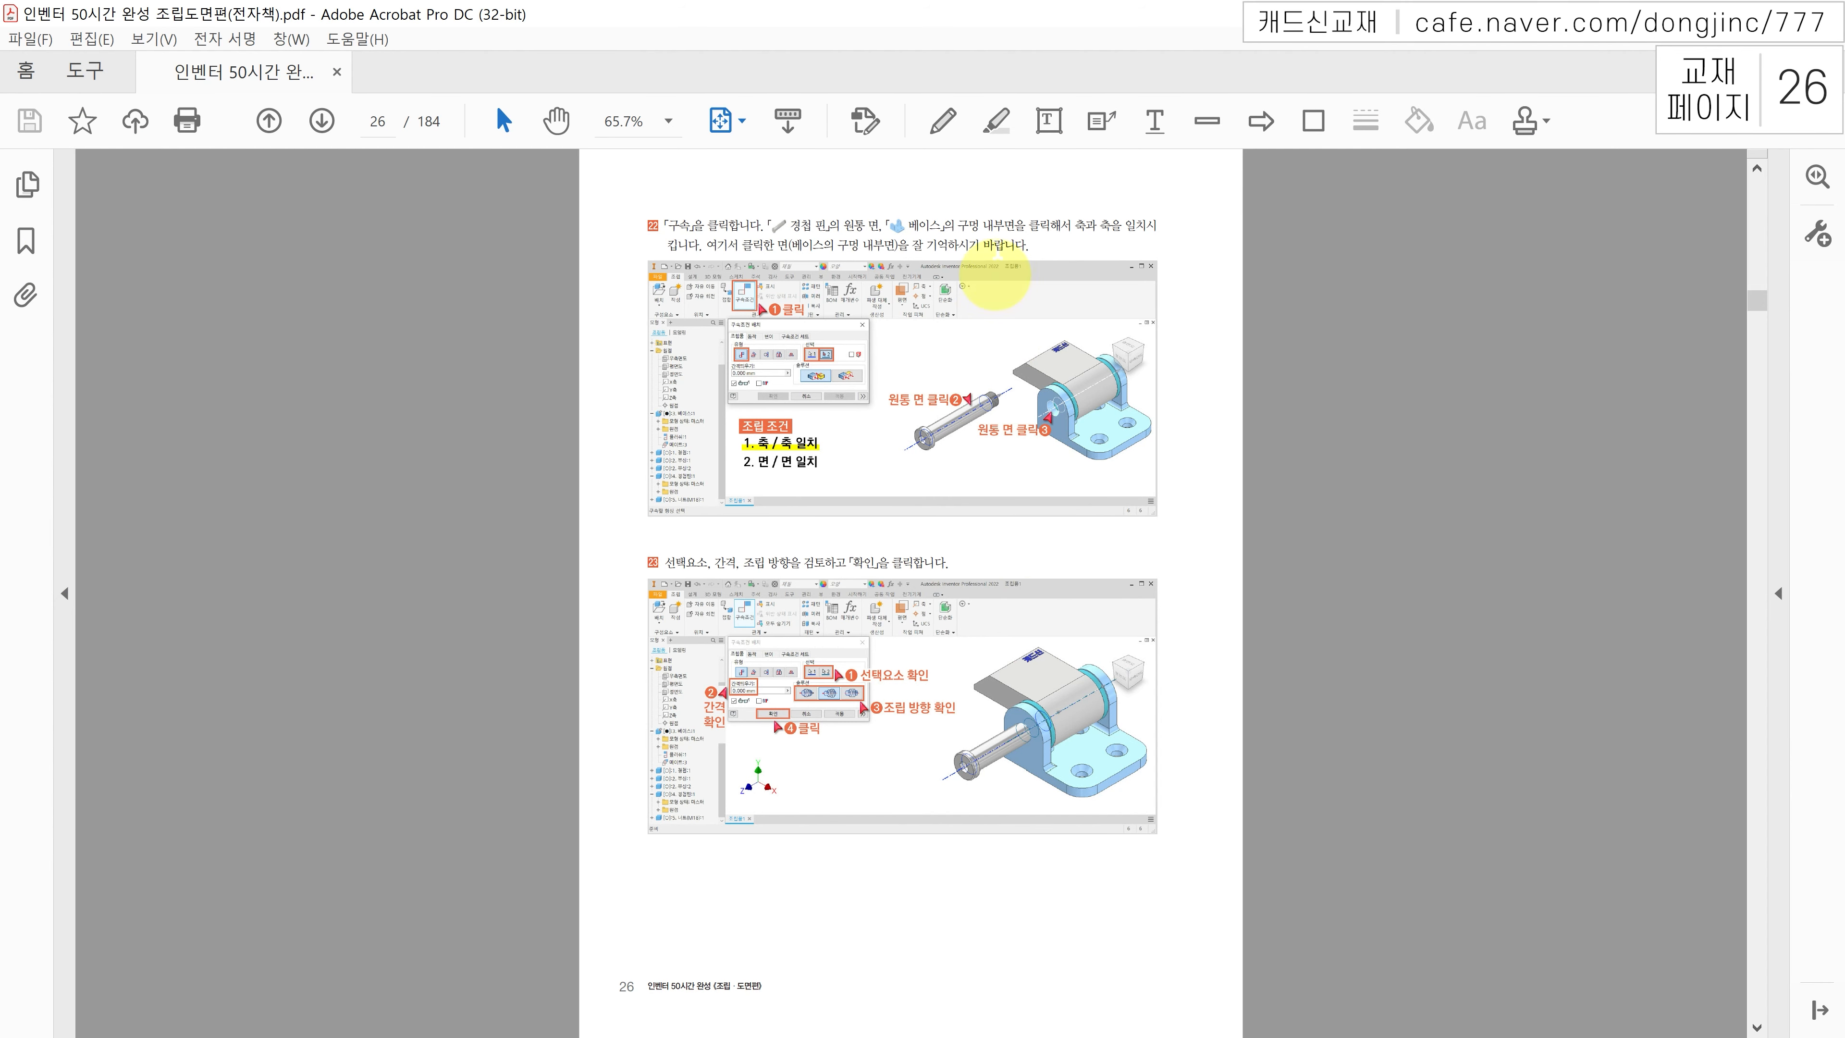
Step: Switch to the textbook PDF in Acrobat and examine step 22 on page 26, marking the pin's cylindrical face and the base's hole
ctrl+scroll(948, 254, up, 2)
ctrl+scroll(948, 254, up, 2)
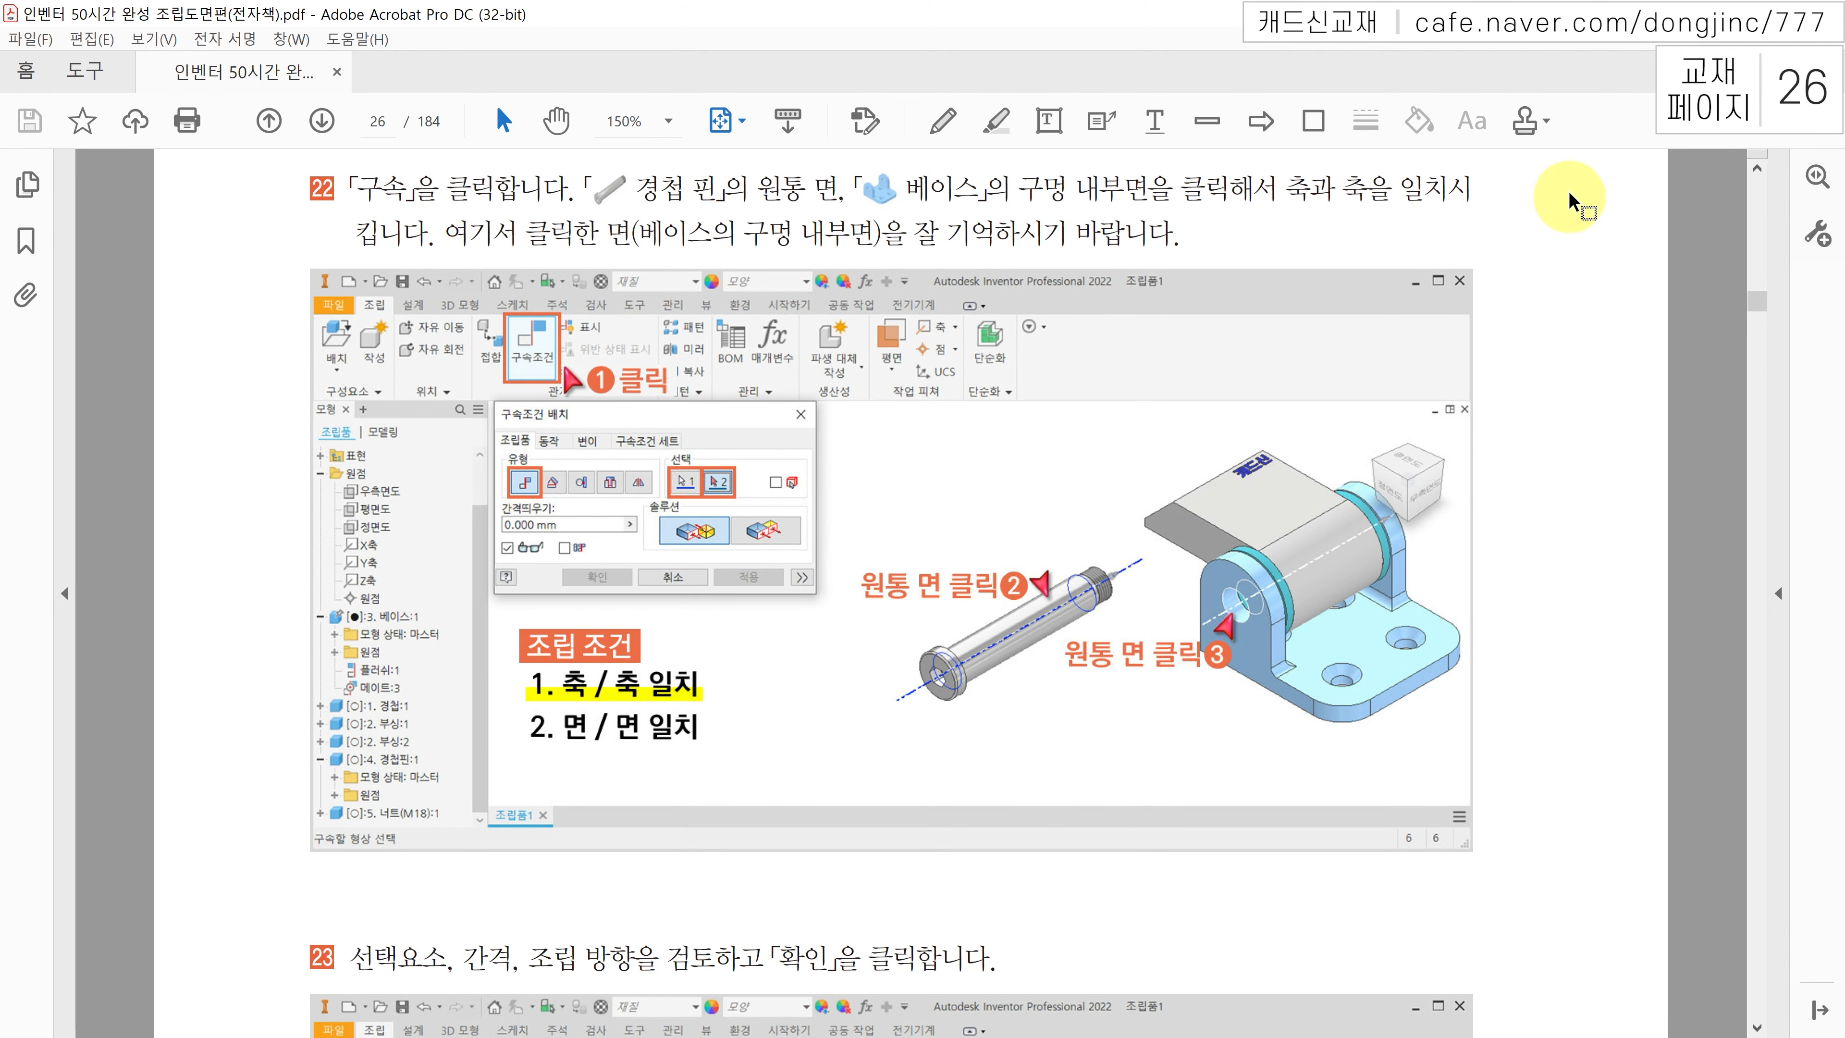
drag(1373, 638, 1401, 631)
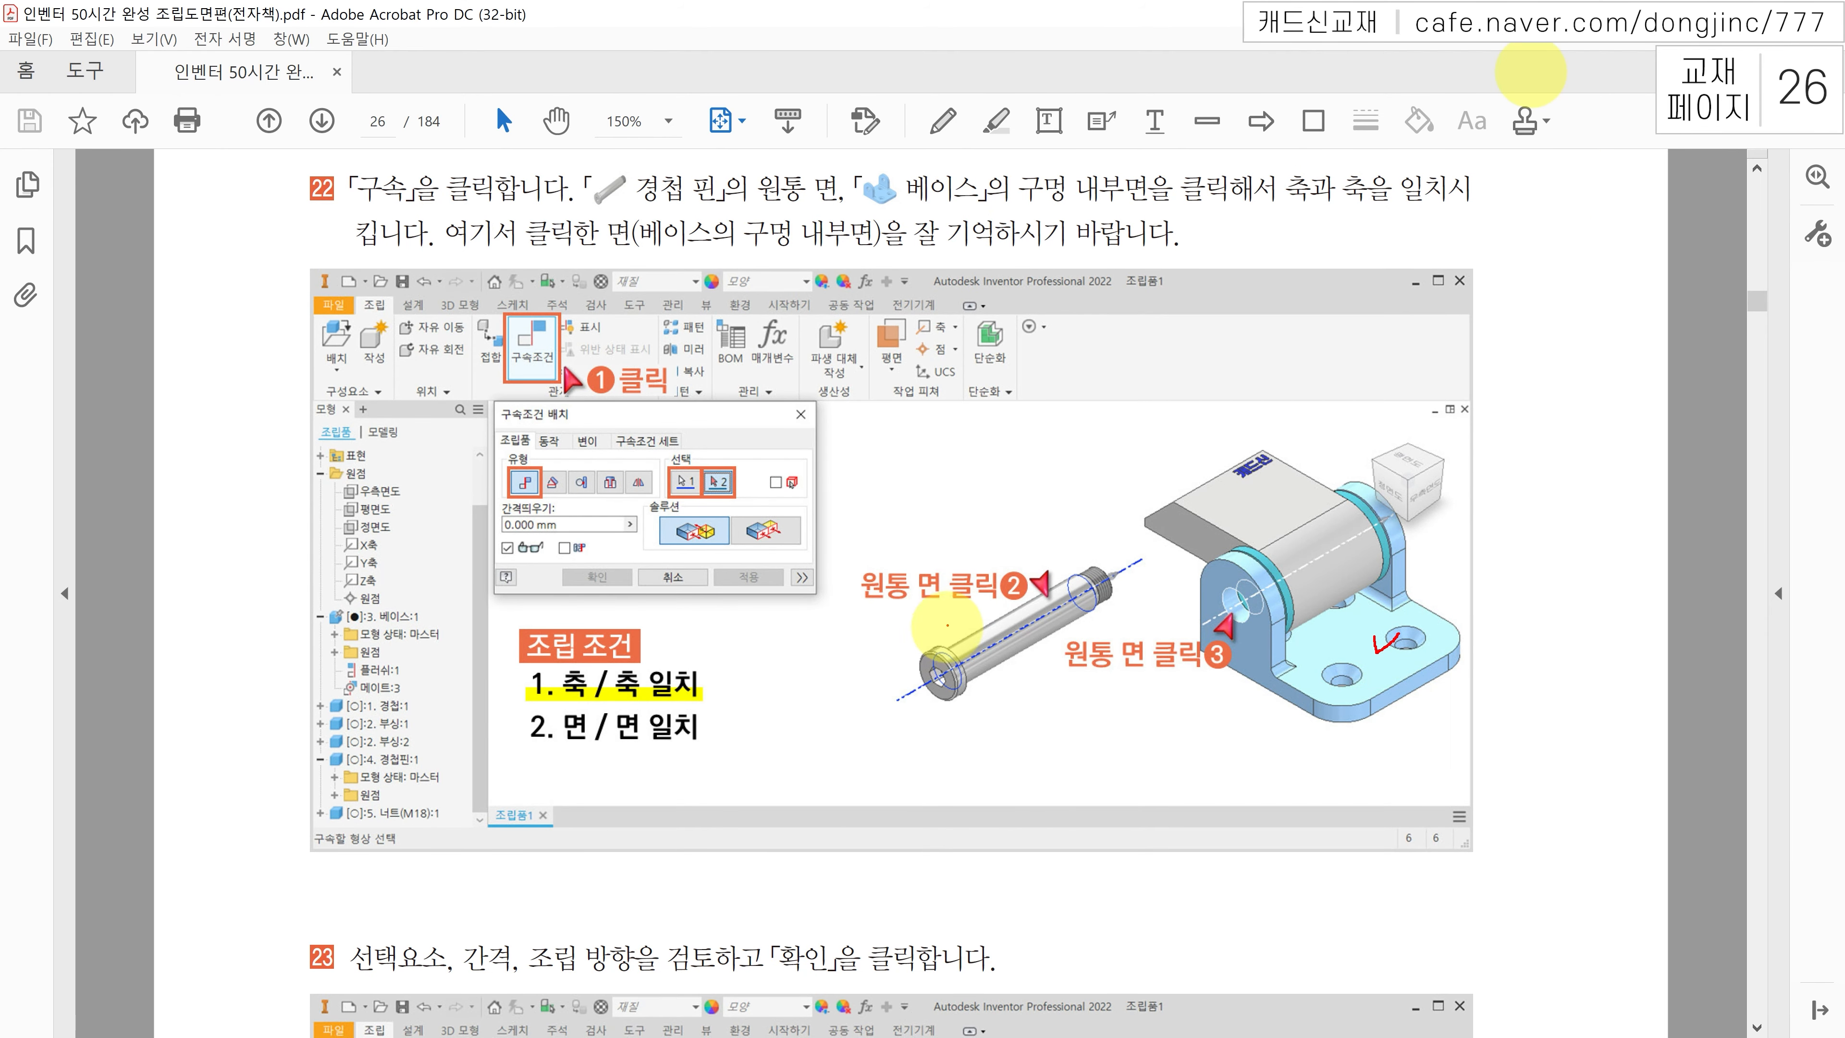
drag(950, 625, 977, 618)
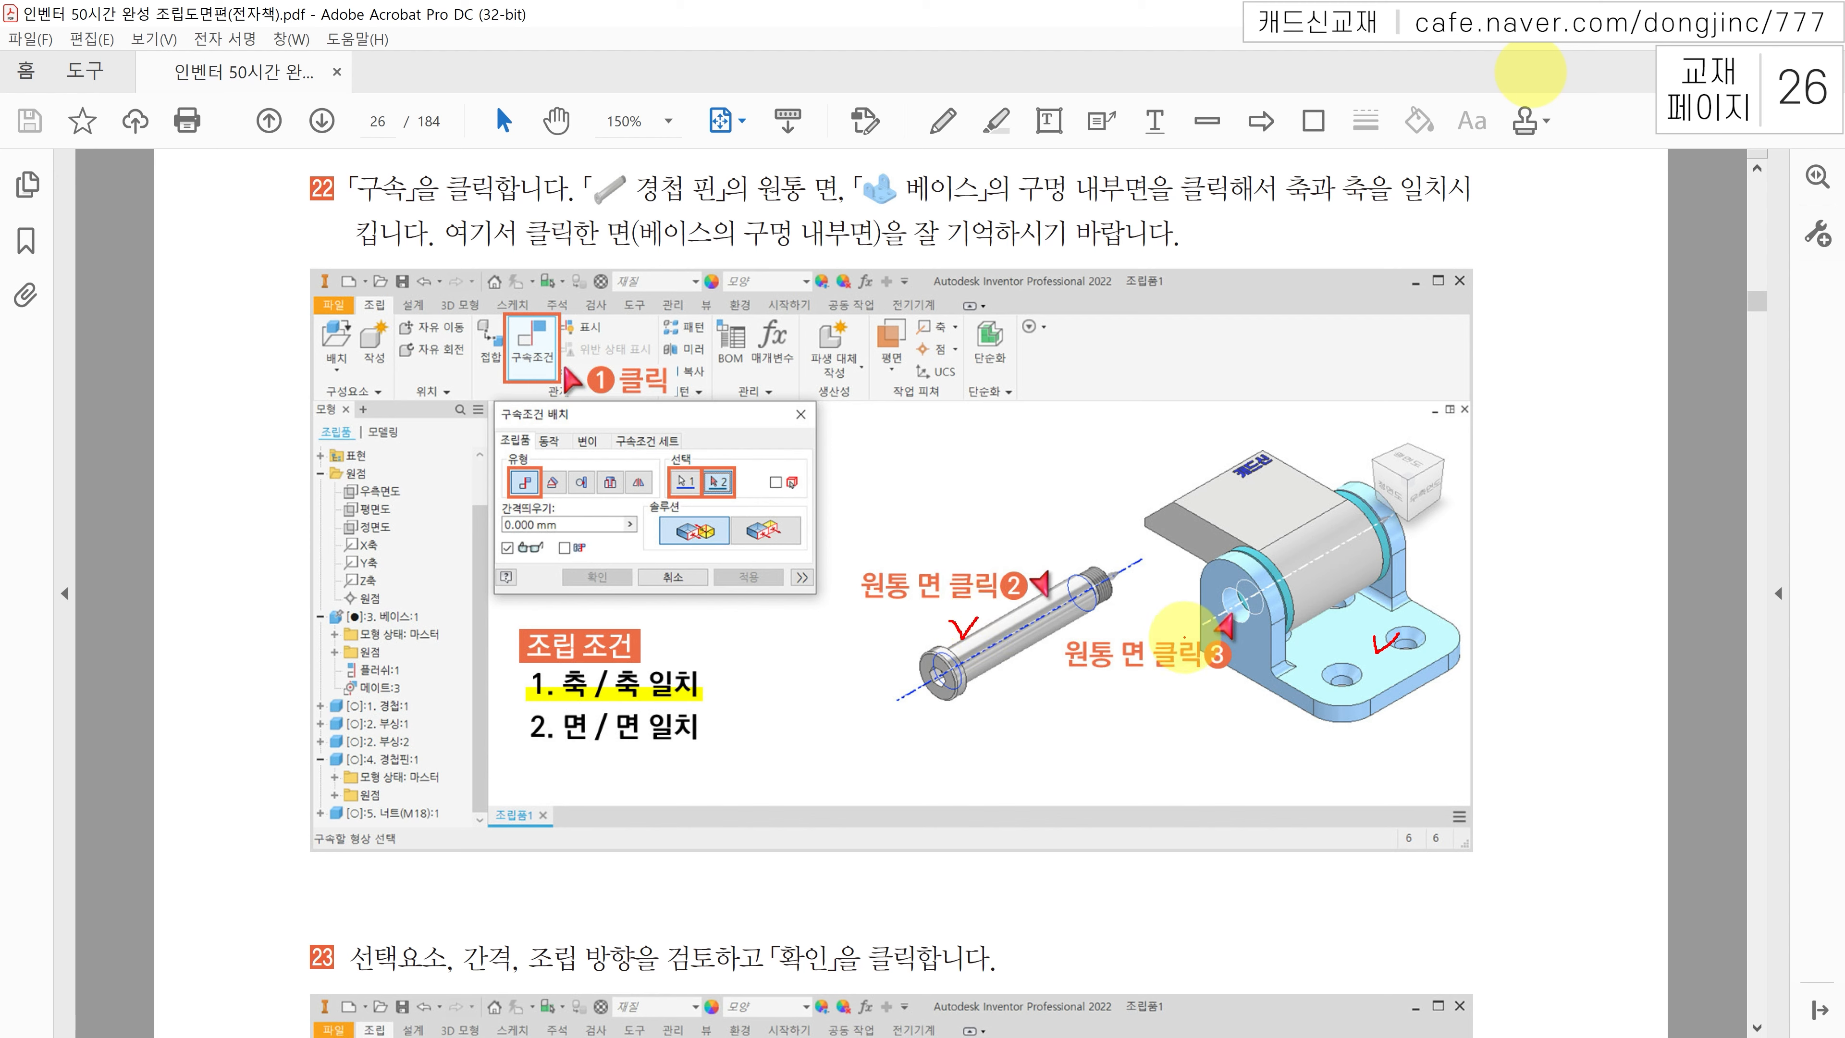
mouse_move(1234, 586)
mouse_down()
mouse_move(1220, 605)
mouse_move(1250, 618)
mouse_move(1233, 603)
mouse_up()
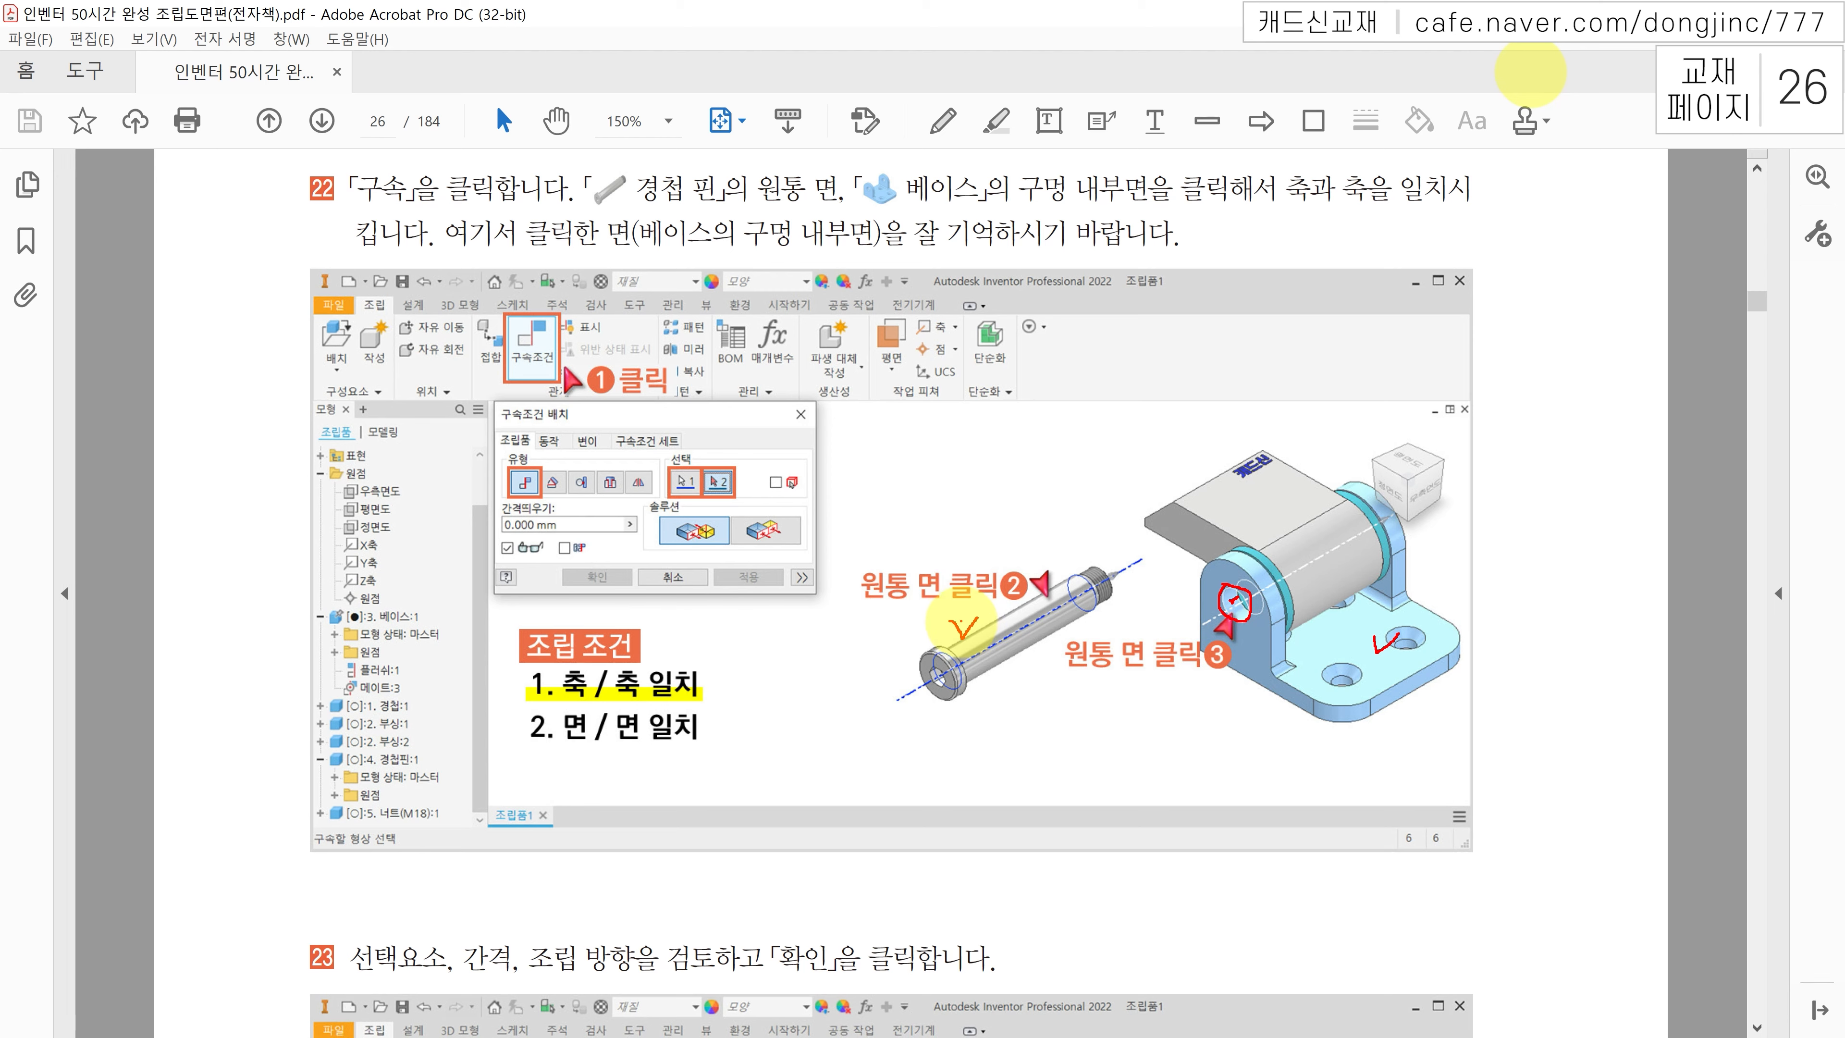
drag(959, 621, 975, 610)
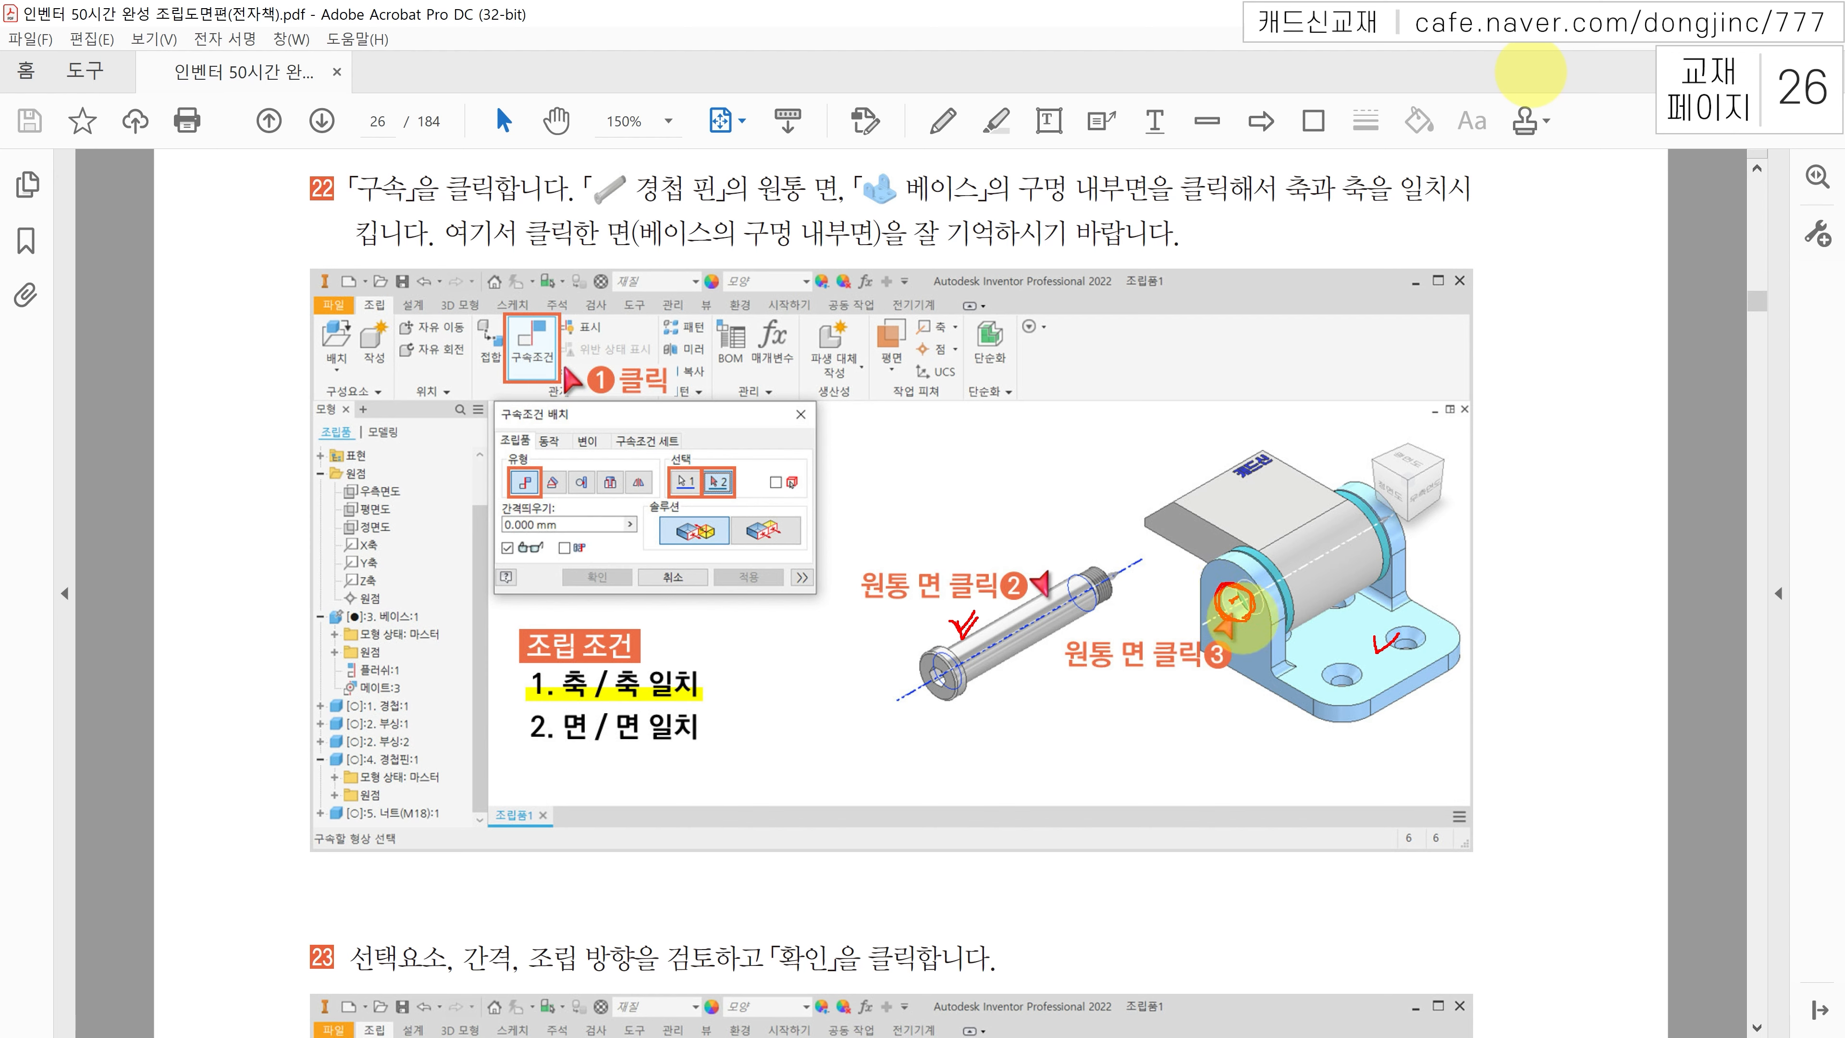
mouse_move(1051, 616)
mouse_down()
mouse_move(1029, 658)
mouse_move(1072, 655)
mouse_move(1055, 679)
mouse_move(1106, 601)
mouse_up()
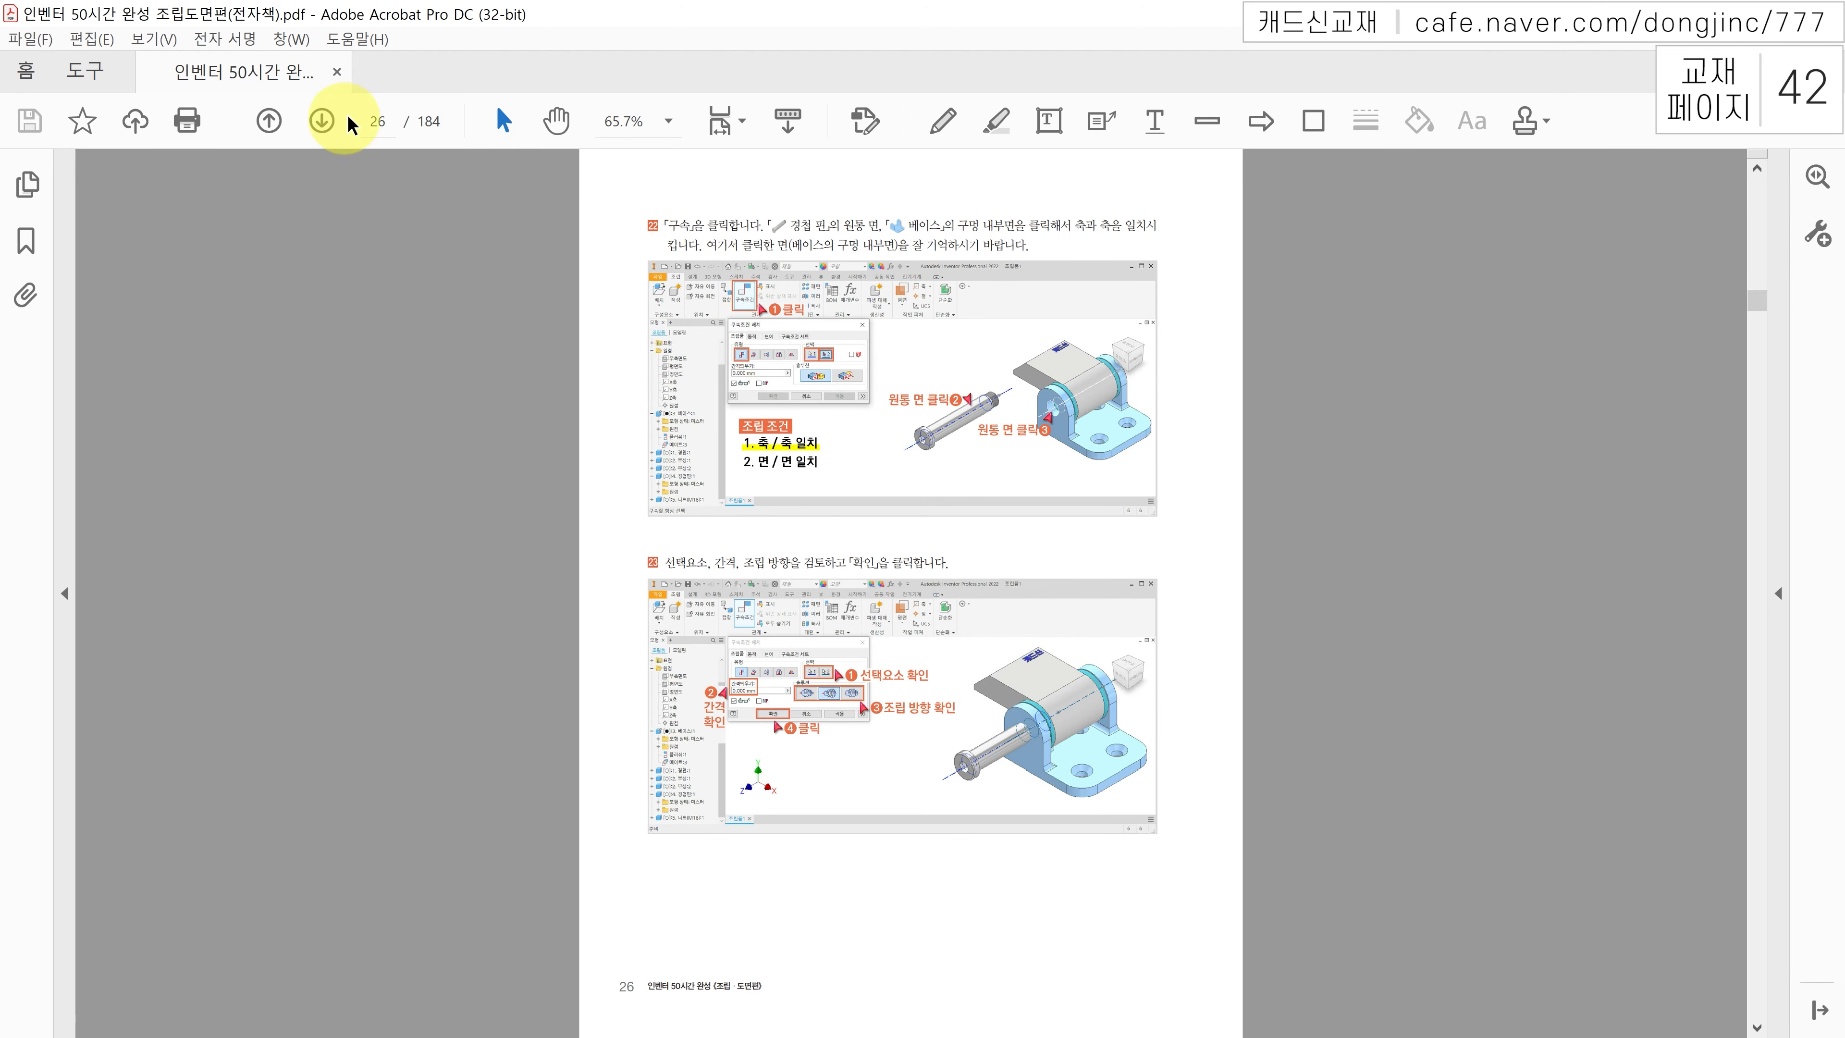
Step: Go to page 42 of the PDF and examine step 5 at 150% zoom, marking the extruded hole region
click(379, 119)
text(42)
key(Return)
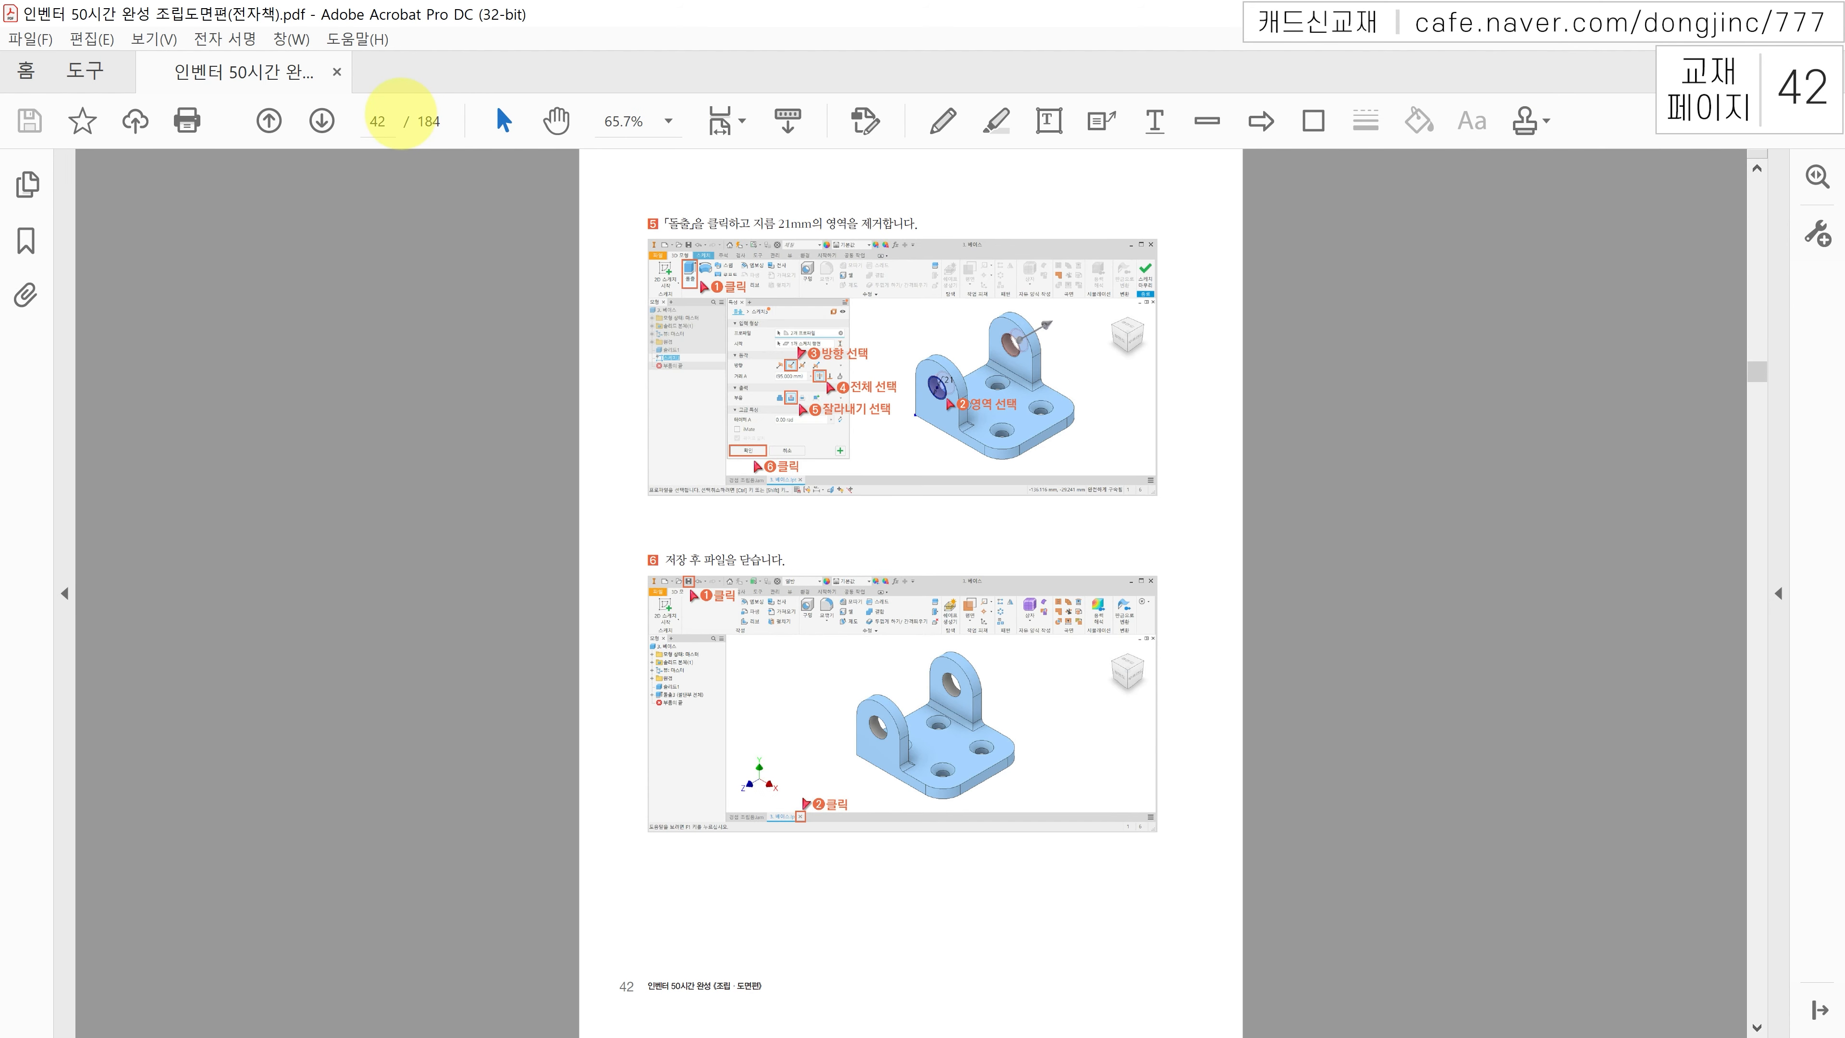
ctrl+scroll(906, 291, up, 4)
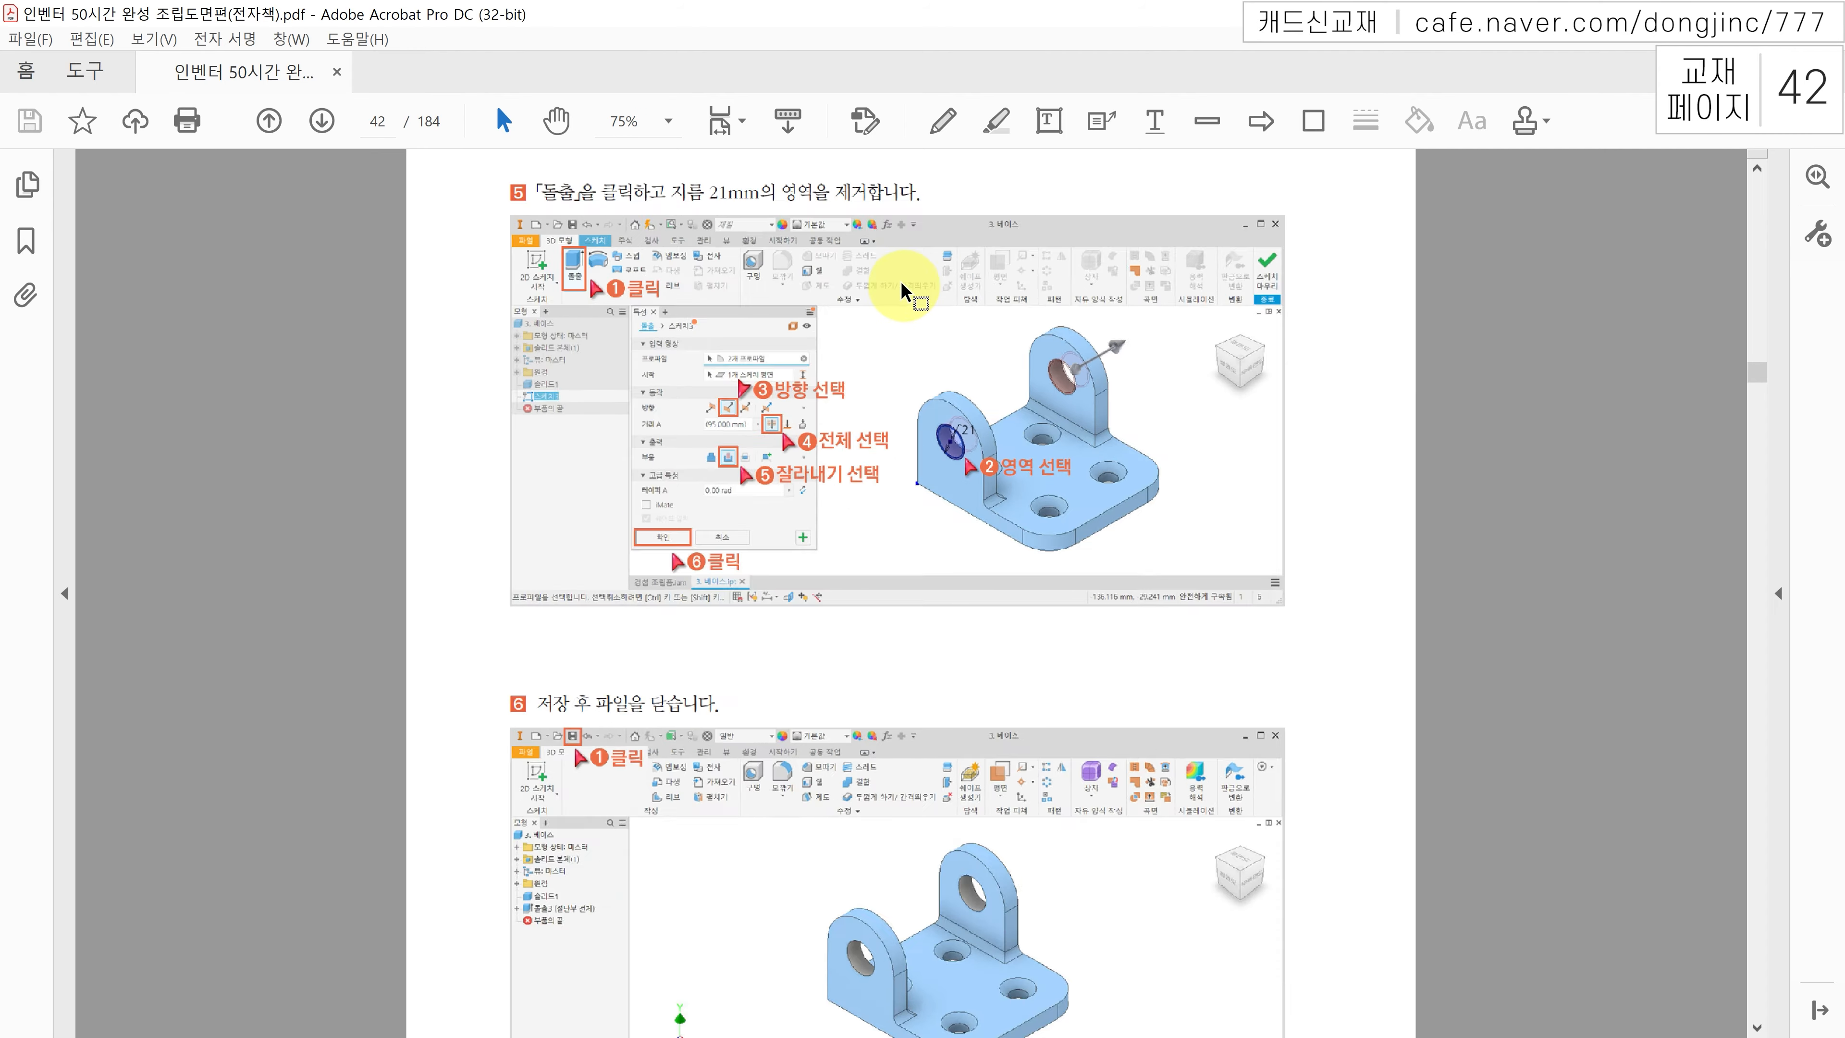
scroll(923, 282, up, 1)
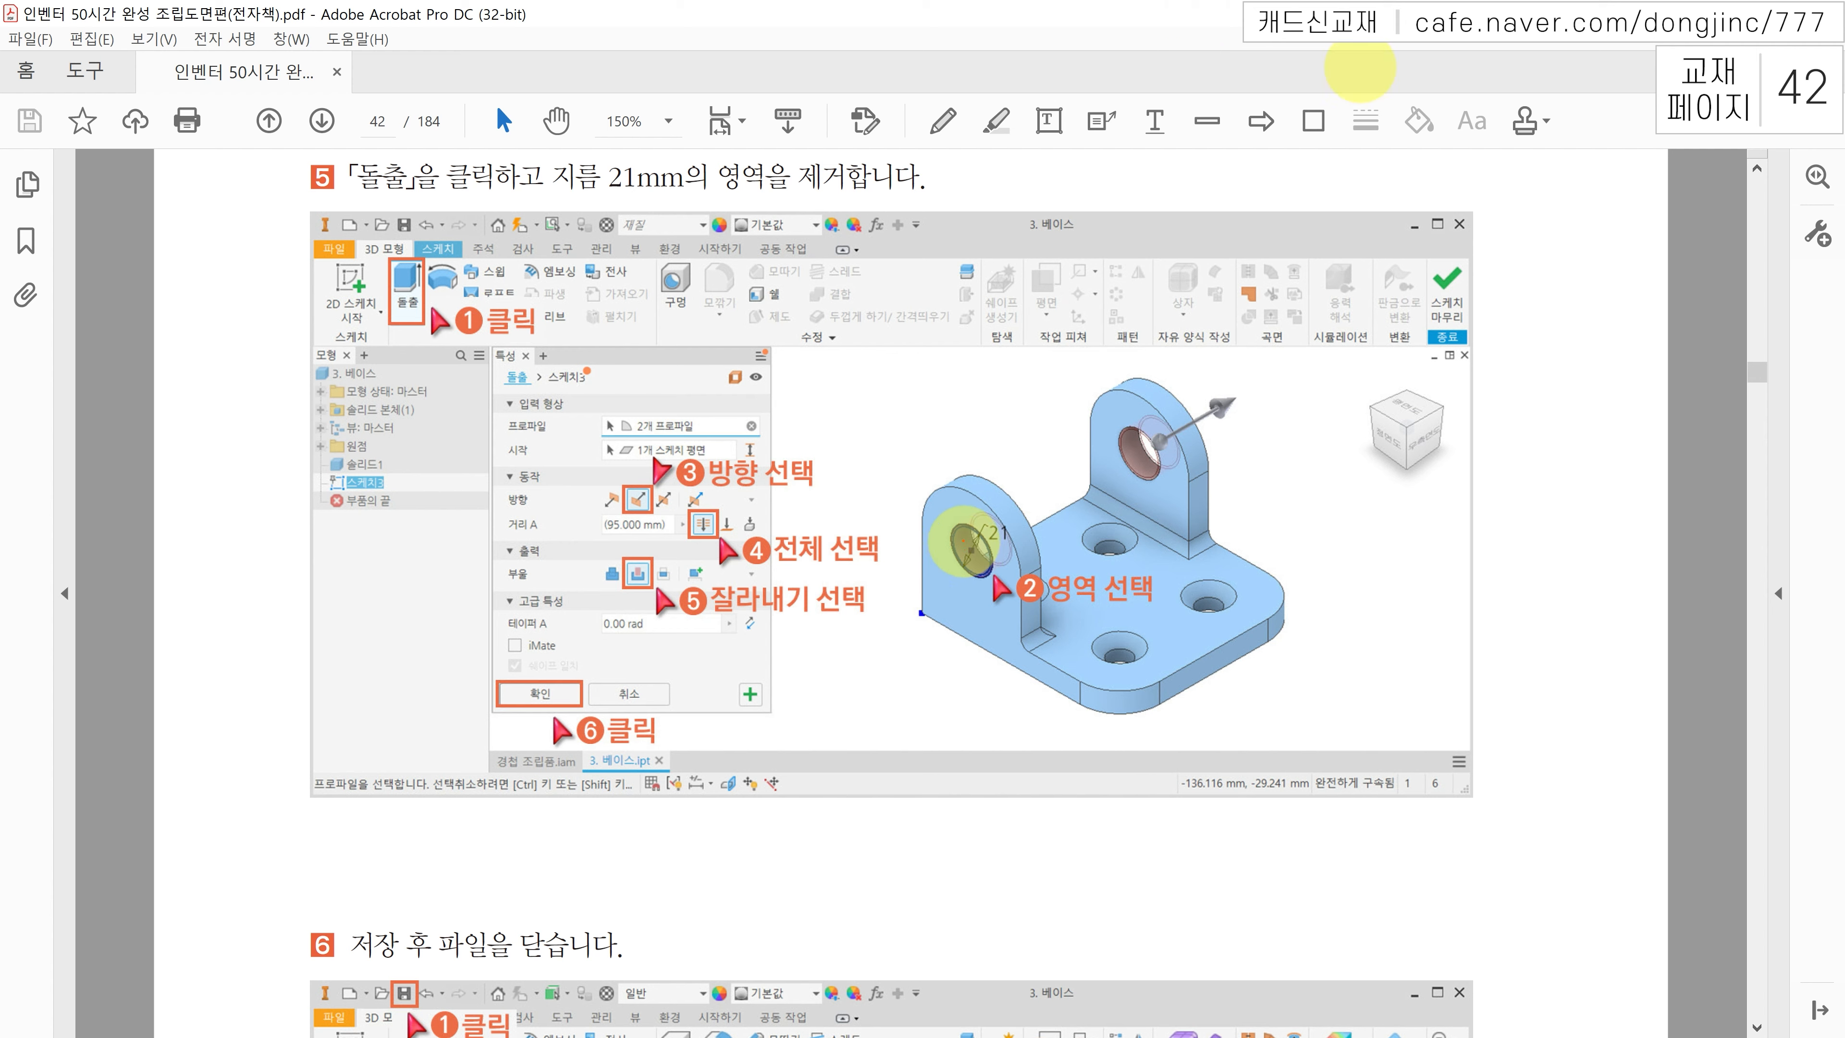
drag(967, 542, 1019, 488)
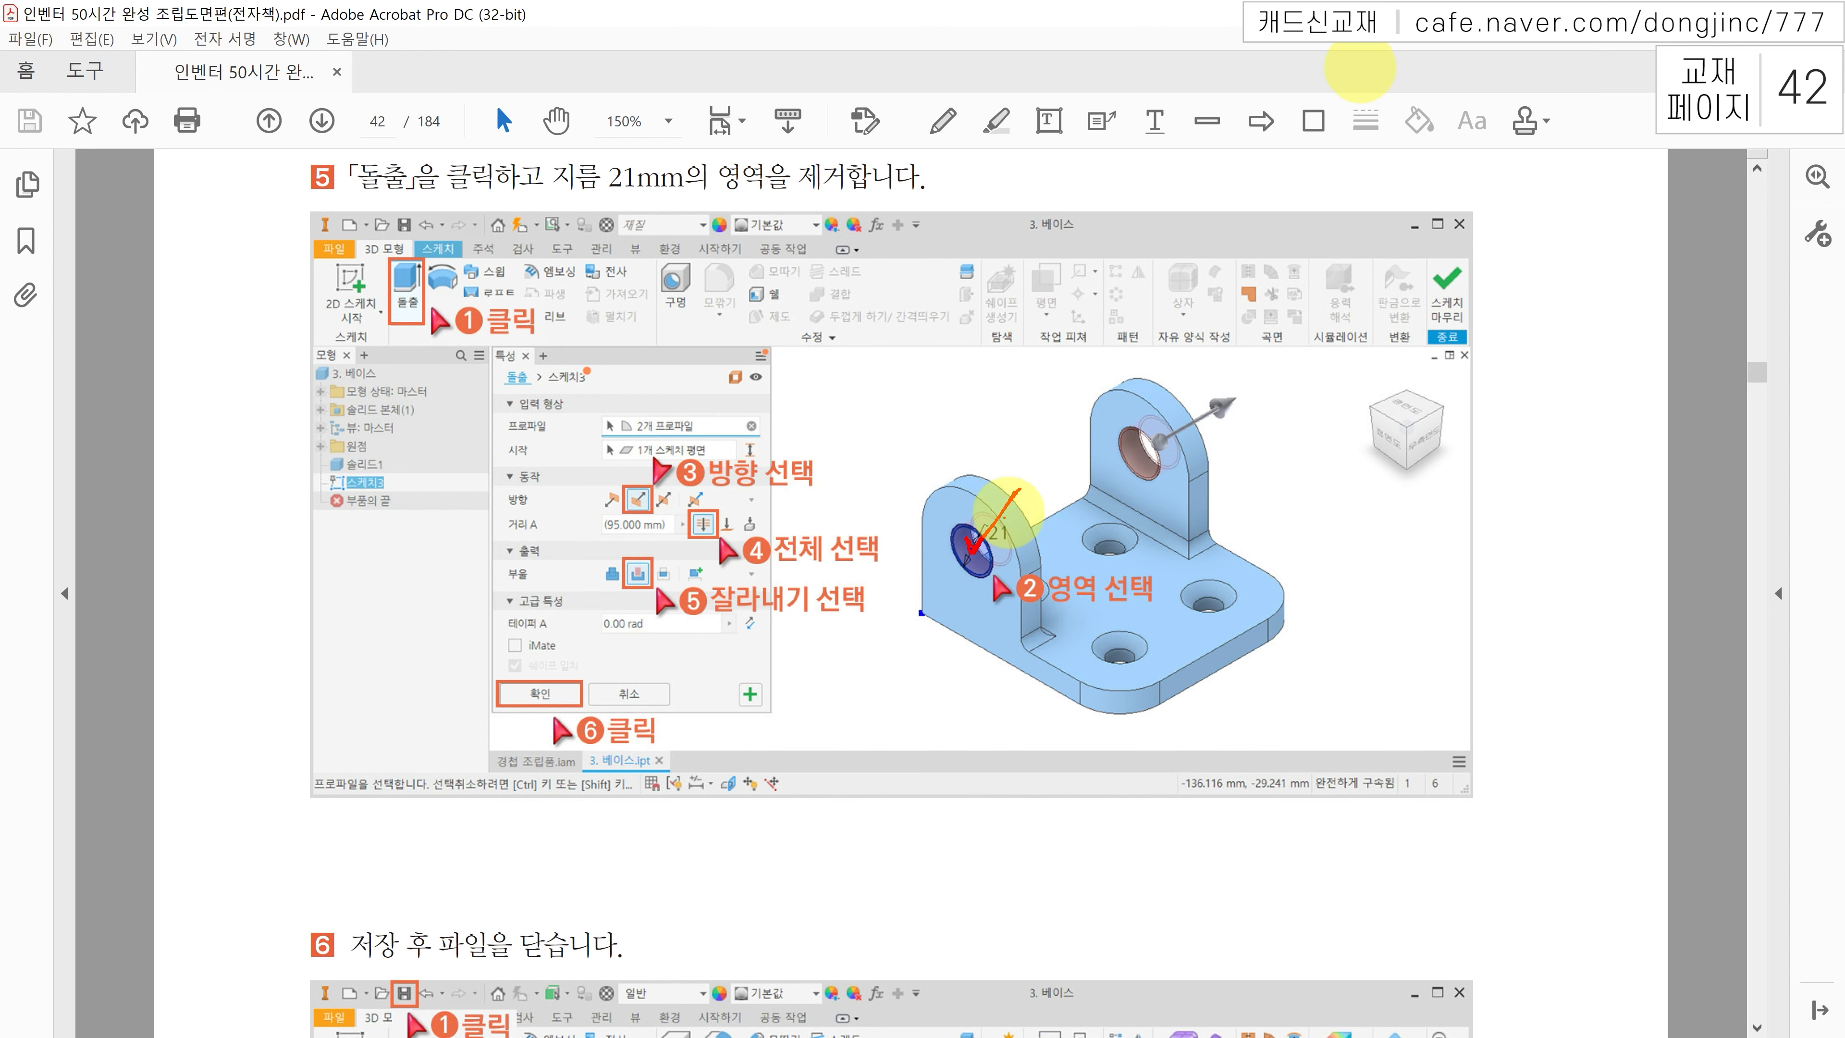
Step: Go to page 45 of the PDF, mark the assembly-error heading and highlight the introduction from the phrase on resolving errors to its end
scroll(1032, 625, down, 10)
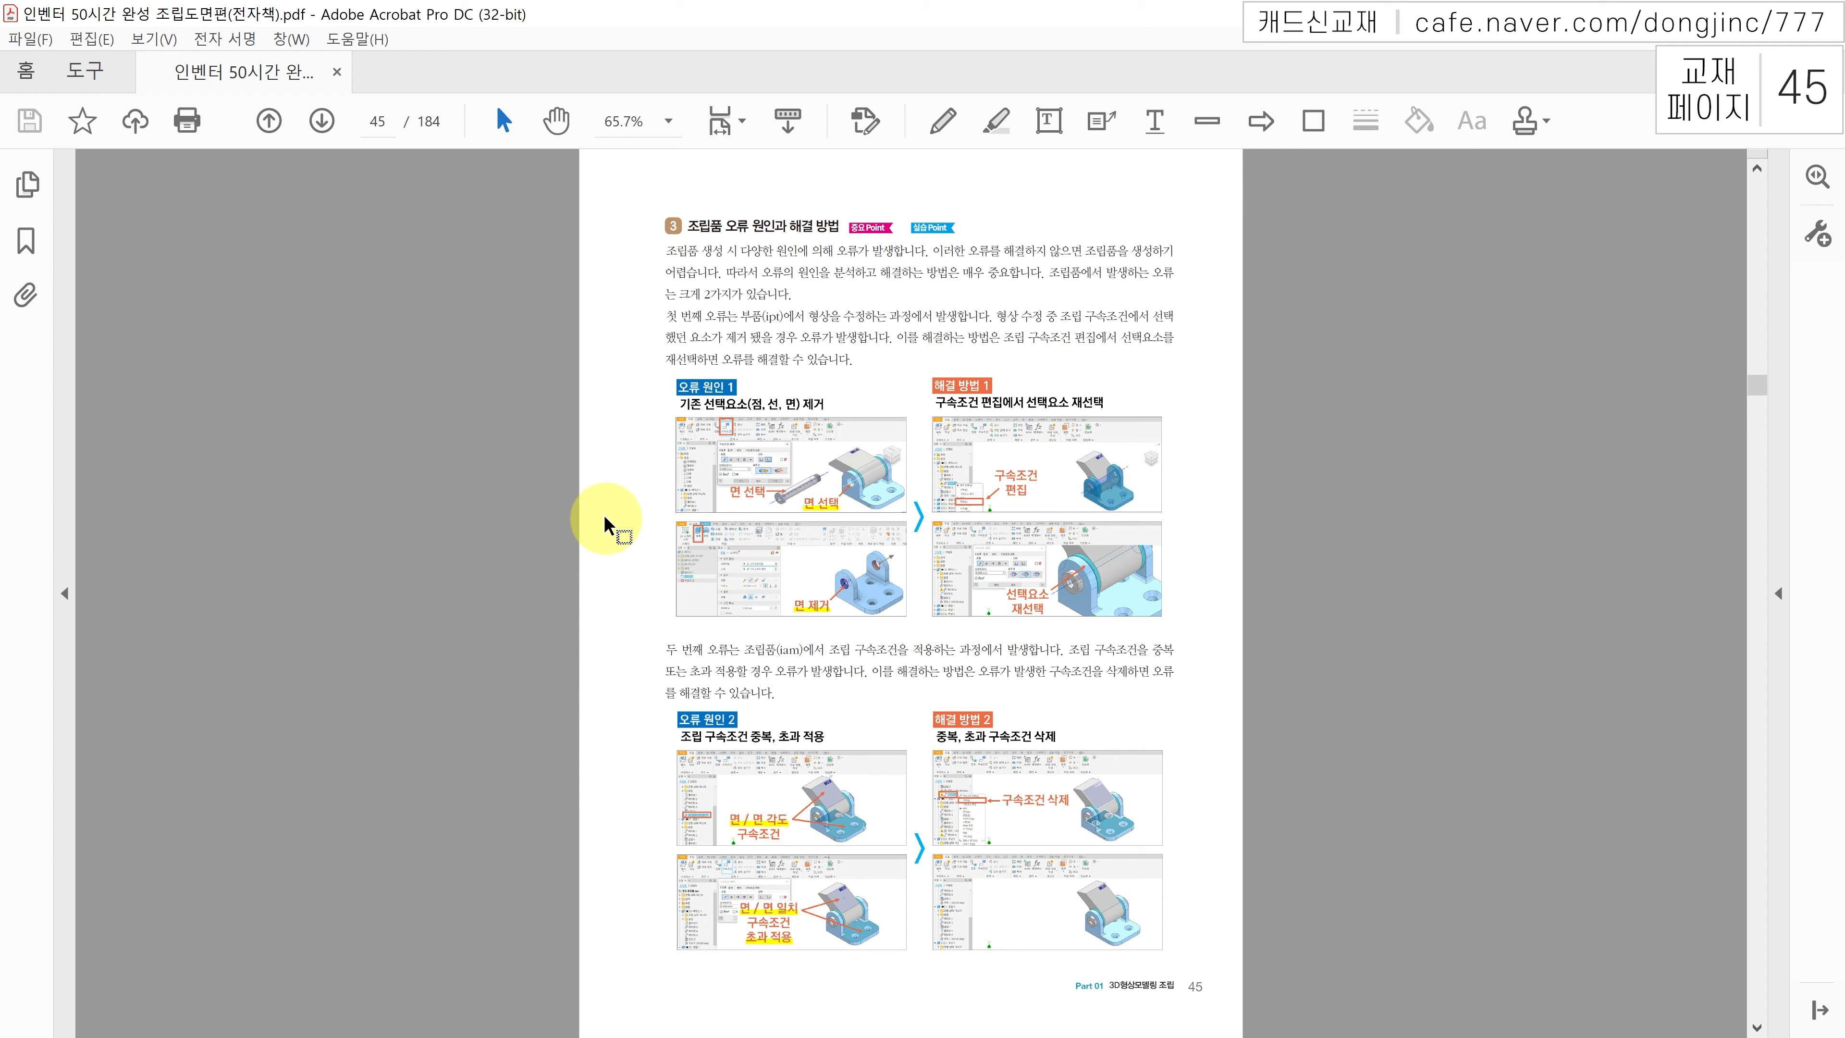
click(946, 115)
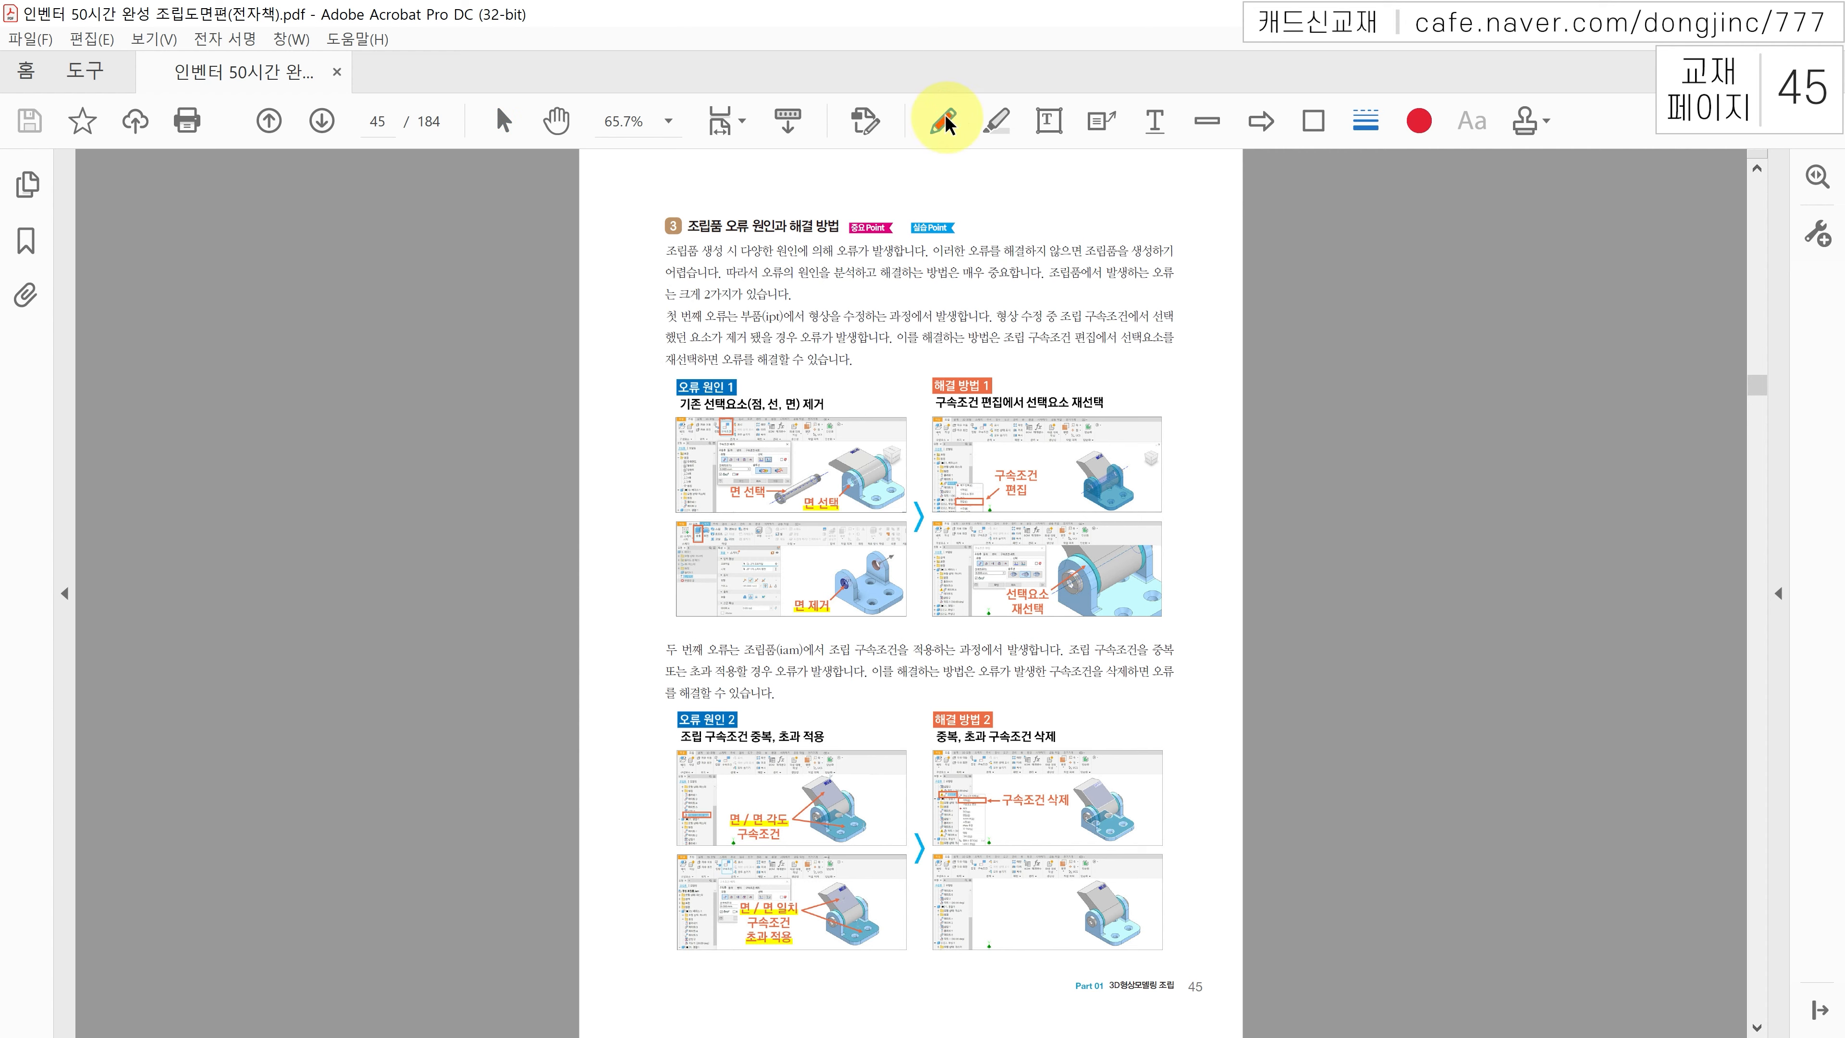
mouse_move(654, 212)
mouse_down()
mouse_move(639, 234)
mouse_move(663, 203)
mouse_up()
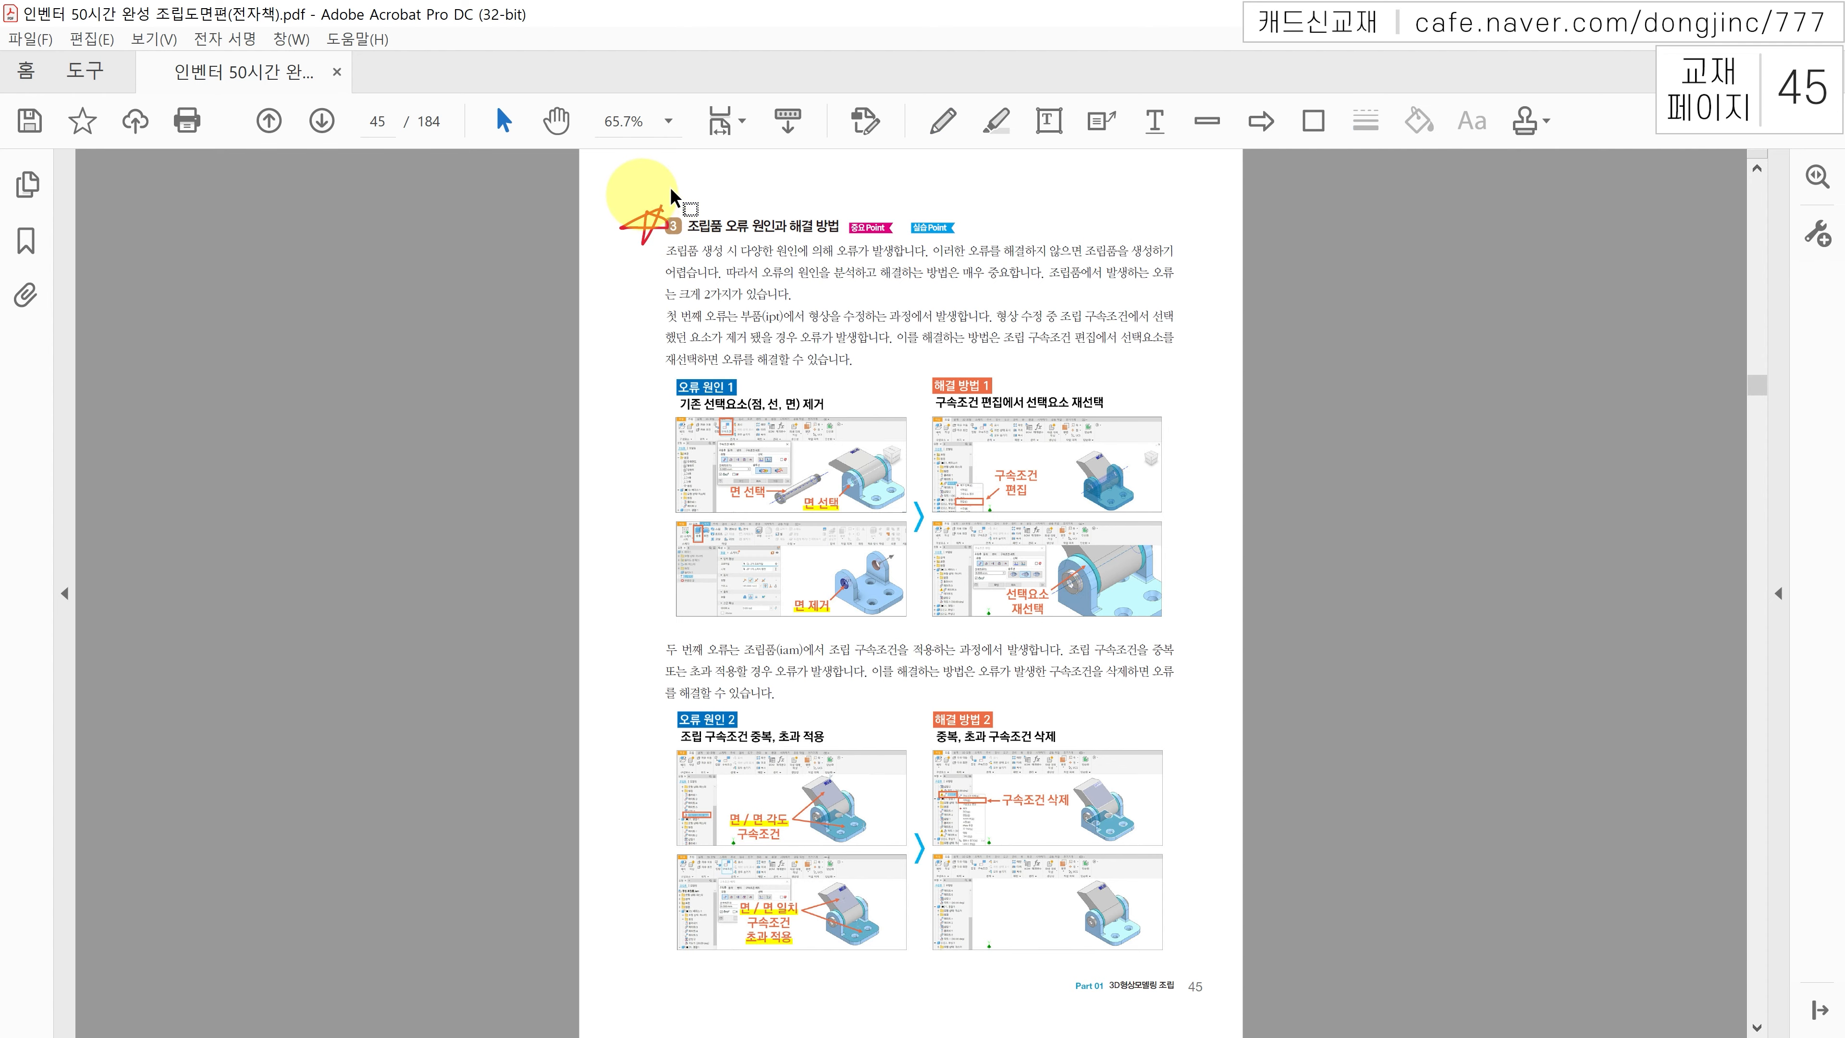
ctrl+scroll(752, 253, up, 3)
key(u)
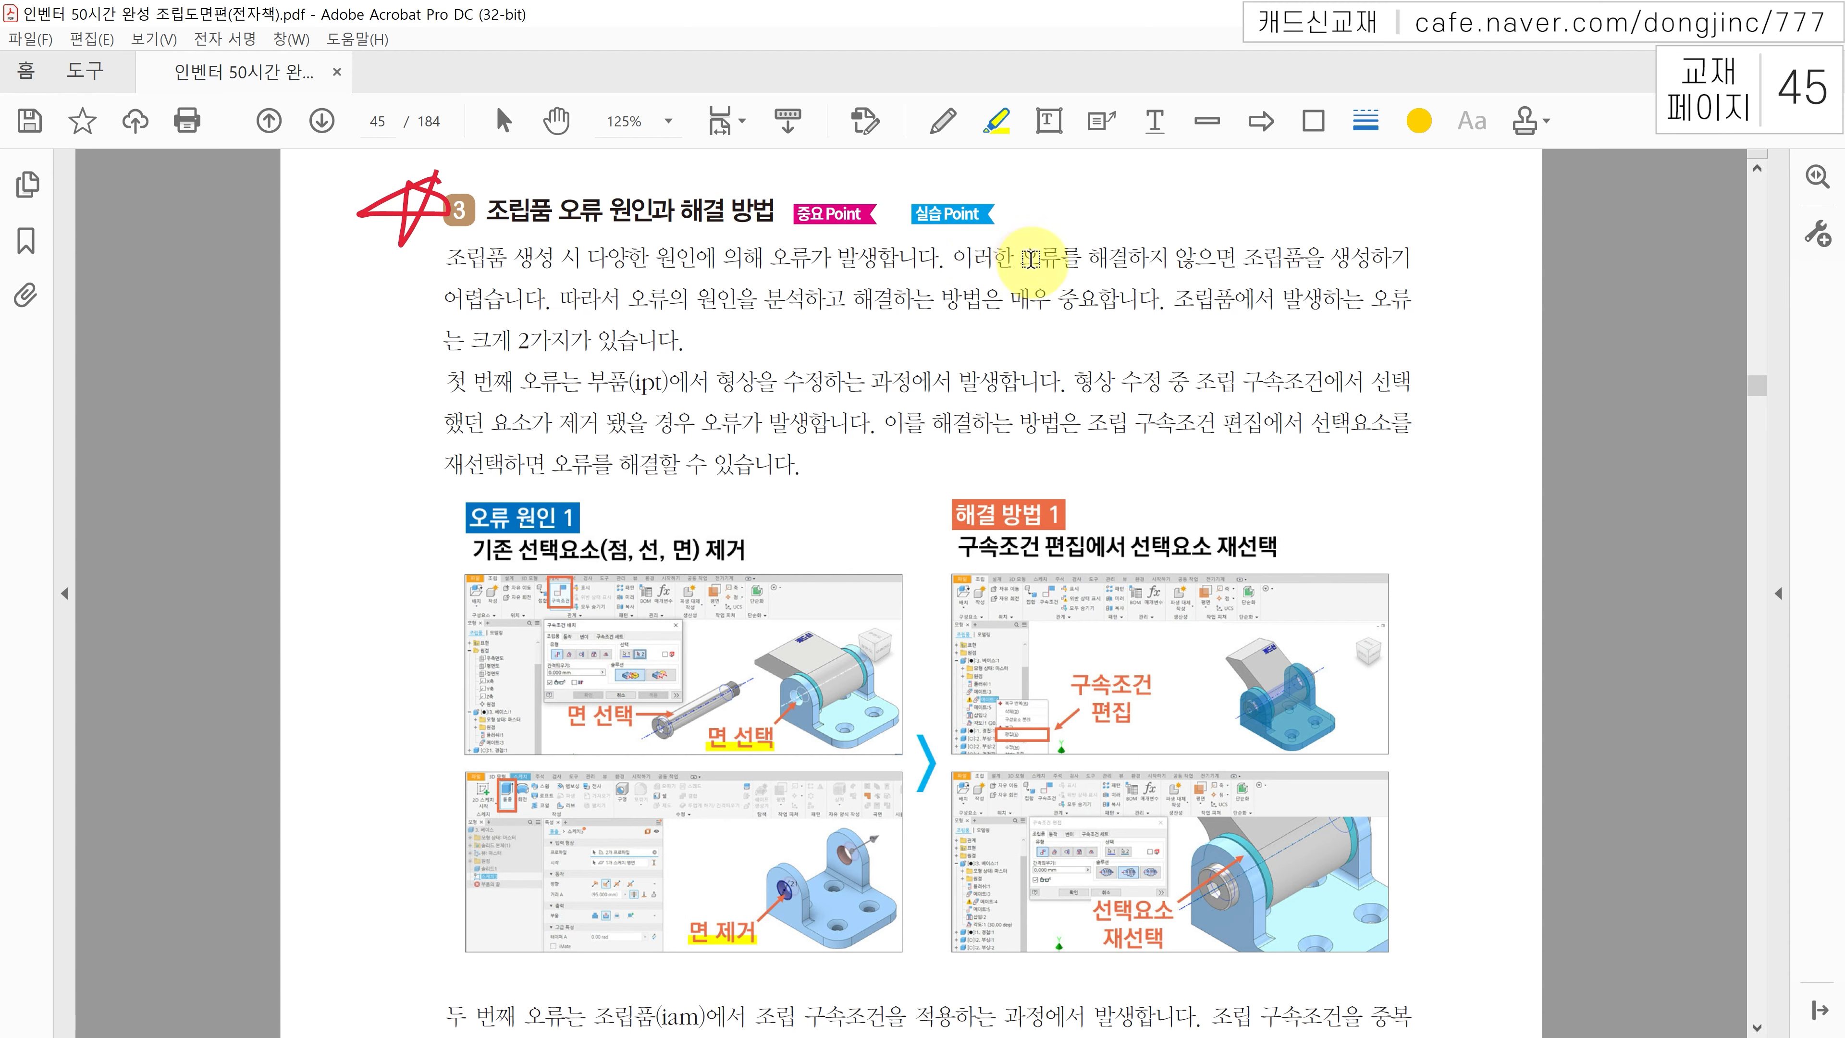
mouse_move(1023, 258)
mouse_down()
mouse_move(568, 329)
mouse_move(543, 298)
mouse_move(1183, 297)
mouse_move(1014, 345)
mouse_move(658, 375)
mouse_move(689, 341)
mouse_up()
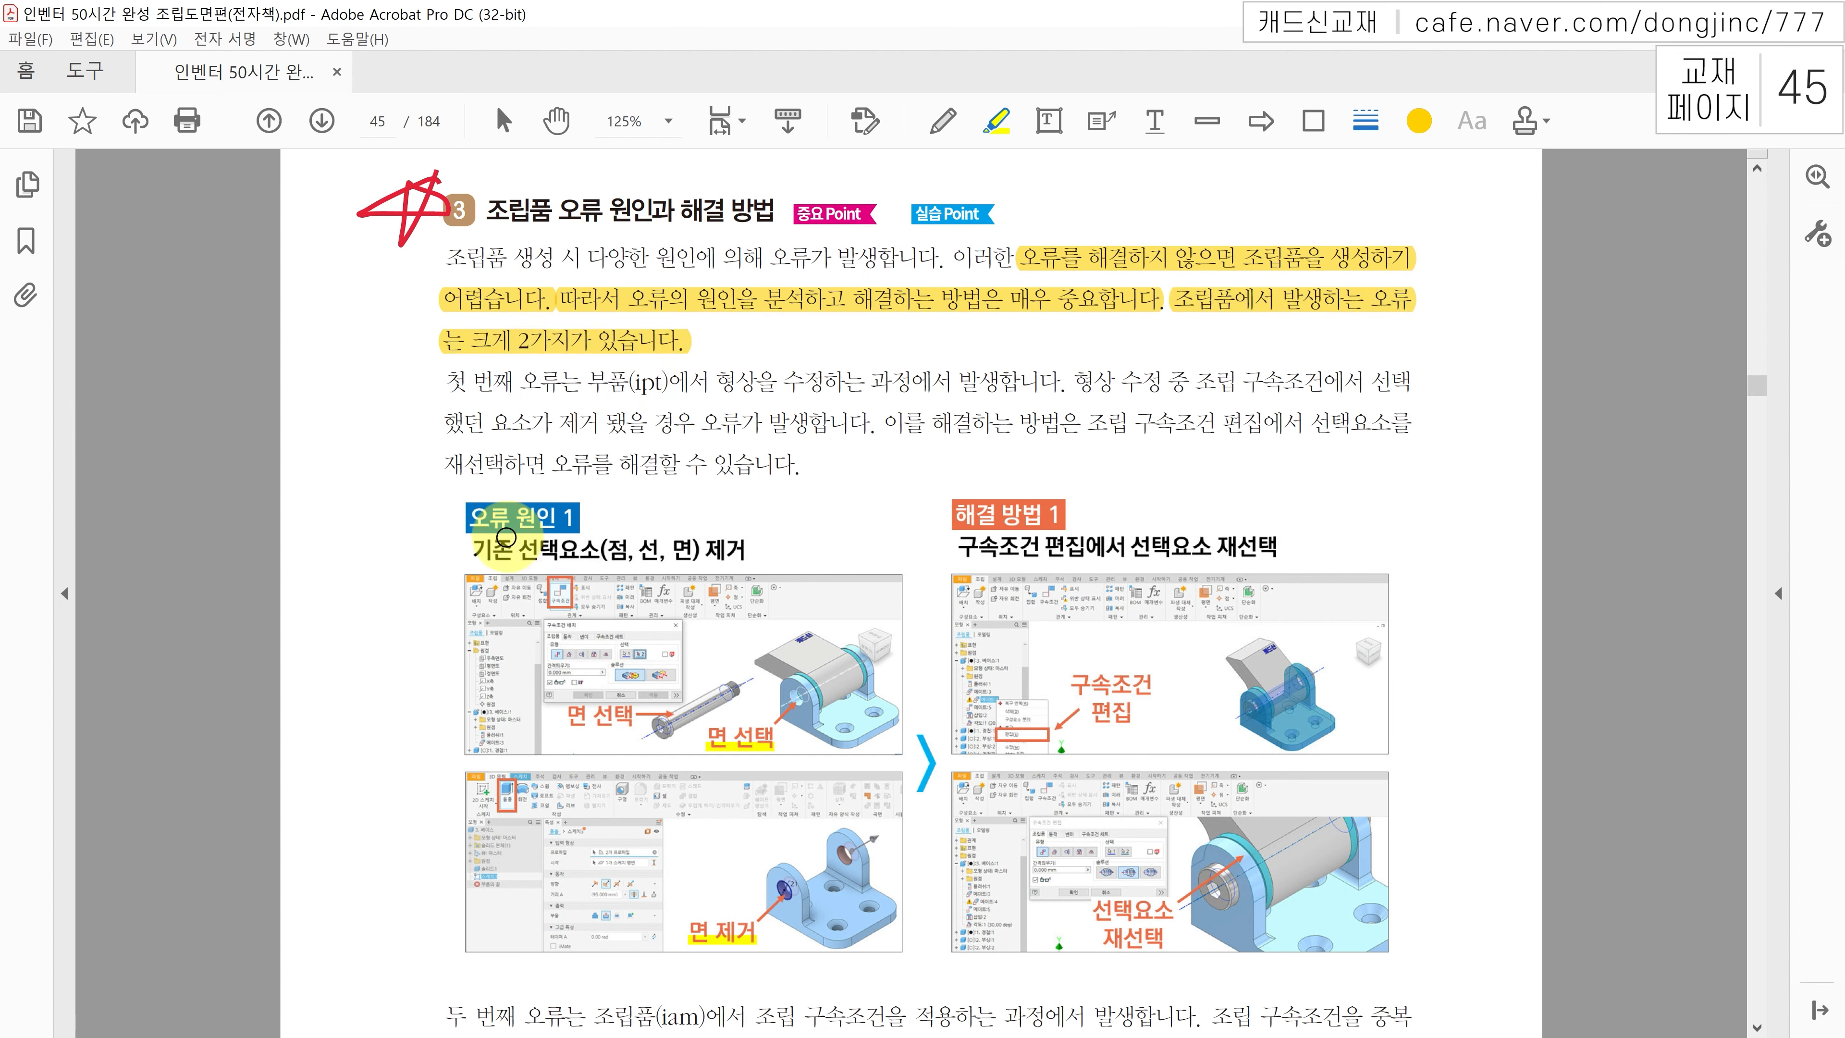
key(Escape)
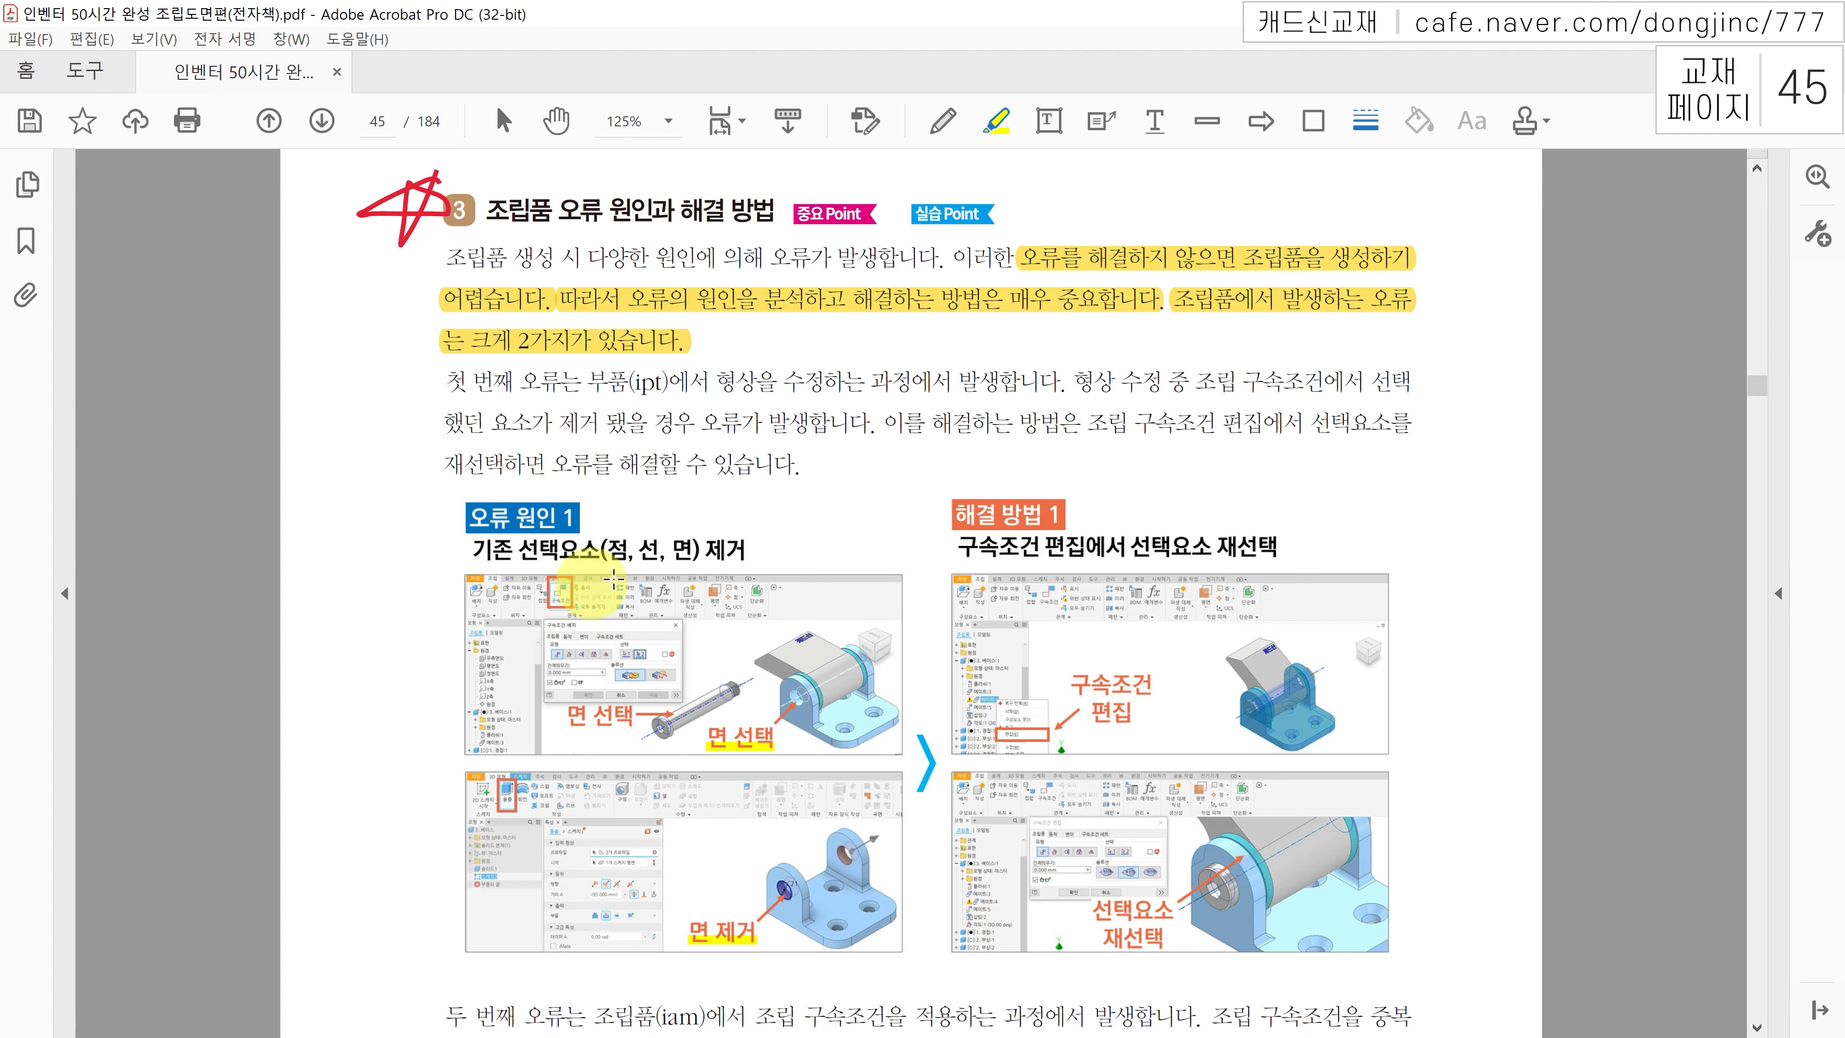
Step: Examine error cause 1 and solution 1 on page 45, marking the removed hole face, the constraint edit and the reselected element
scroll(781, 628, down, 1)
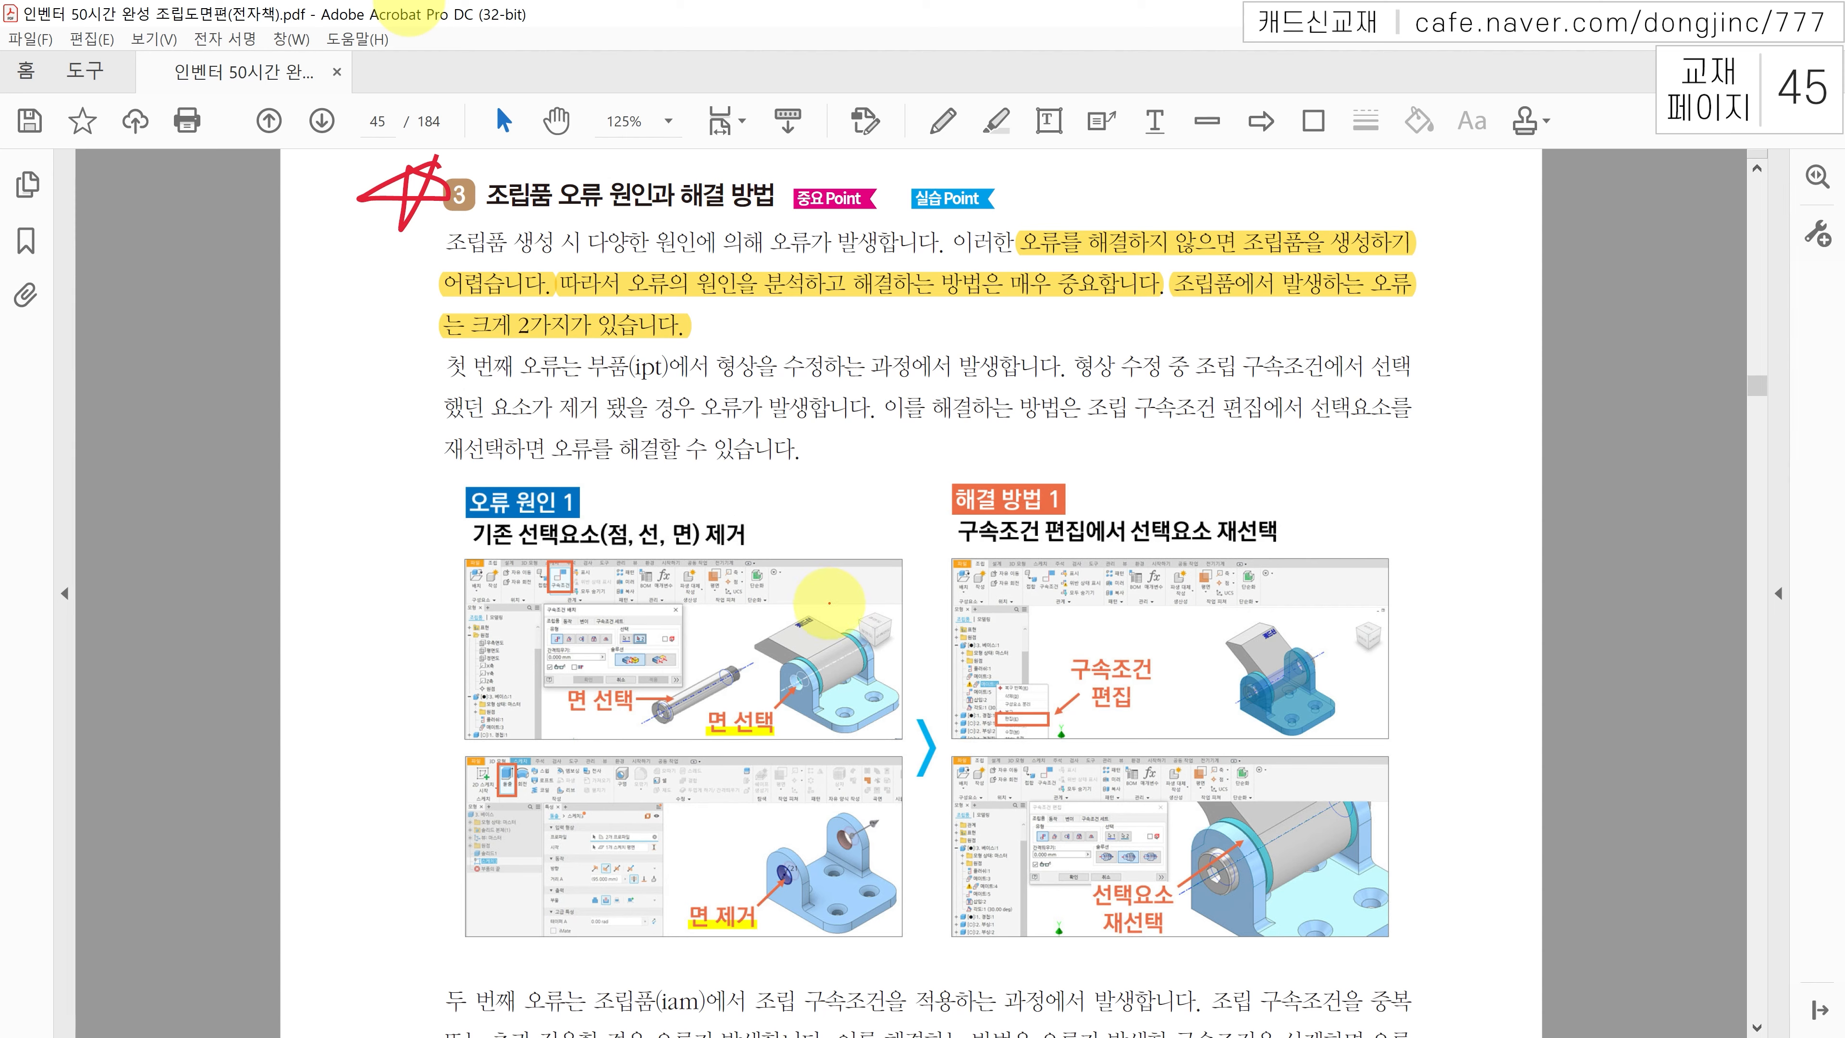
drag(833, 600, 847, 597)
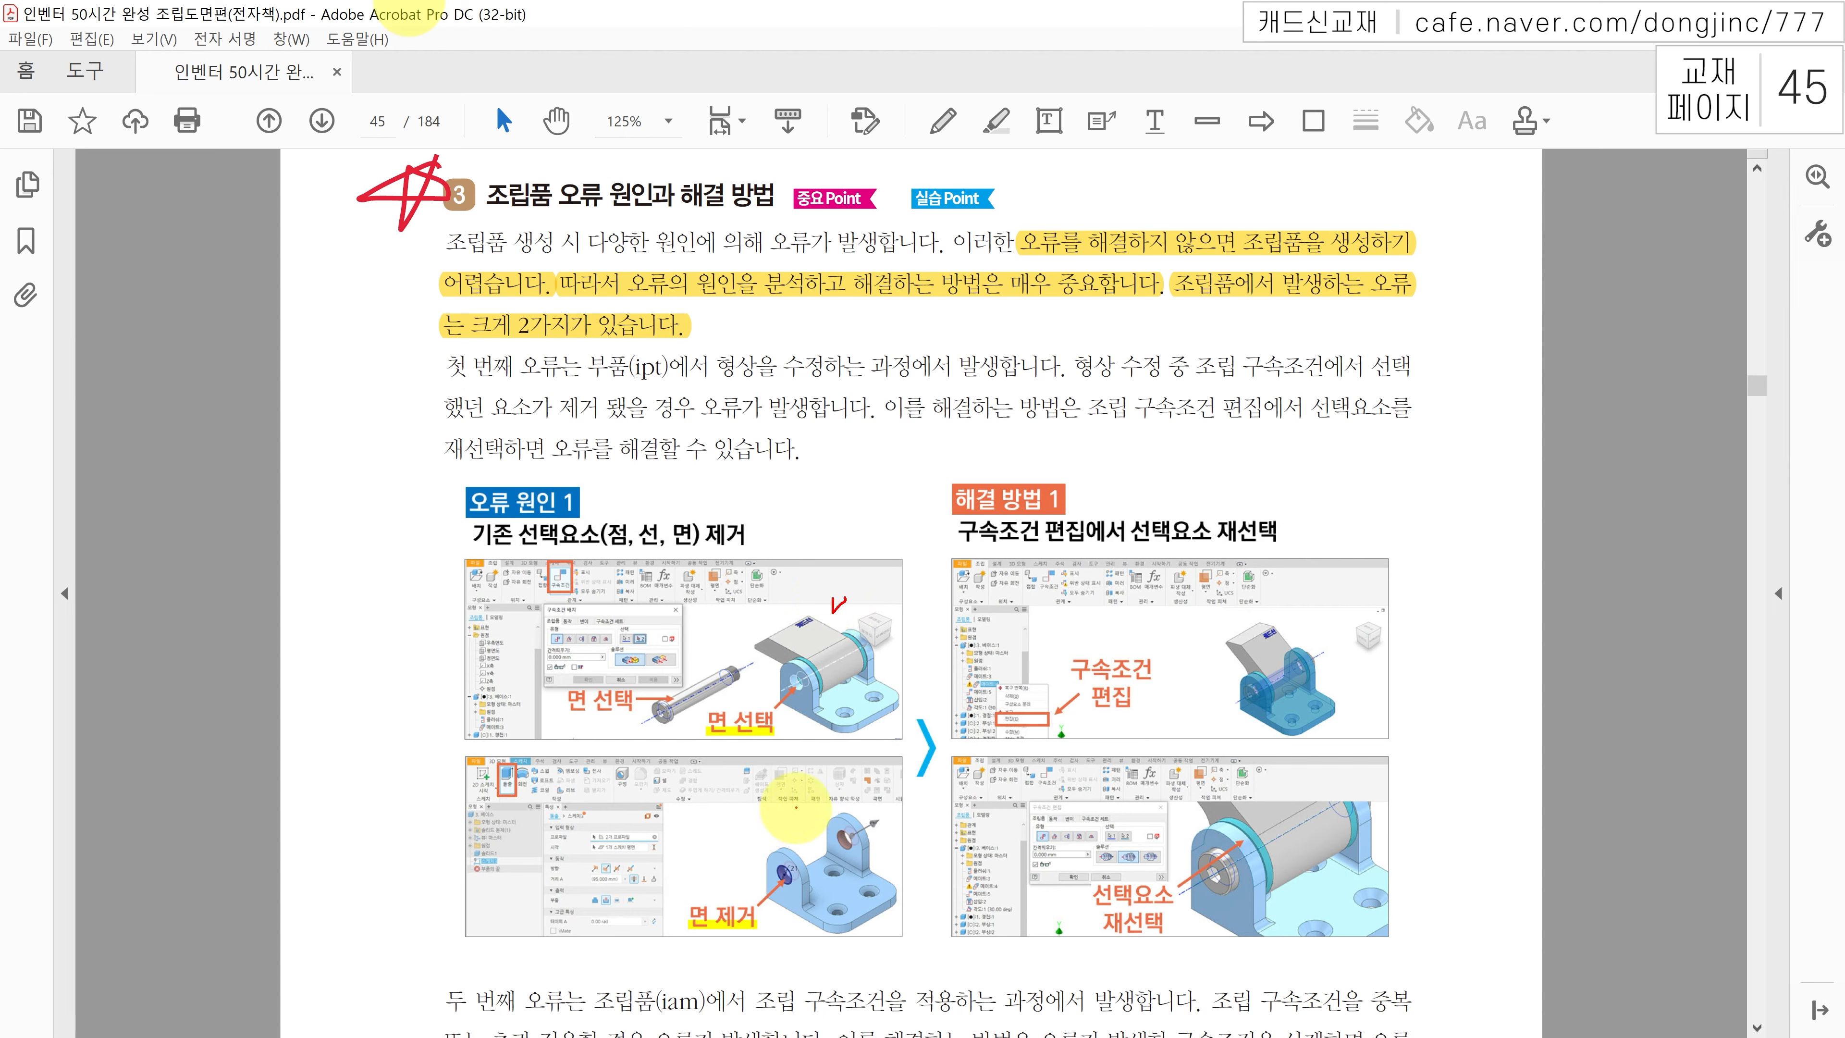
drag(800, 801, 816, 794)
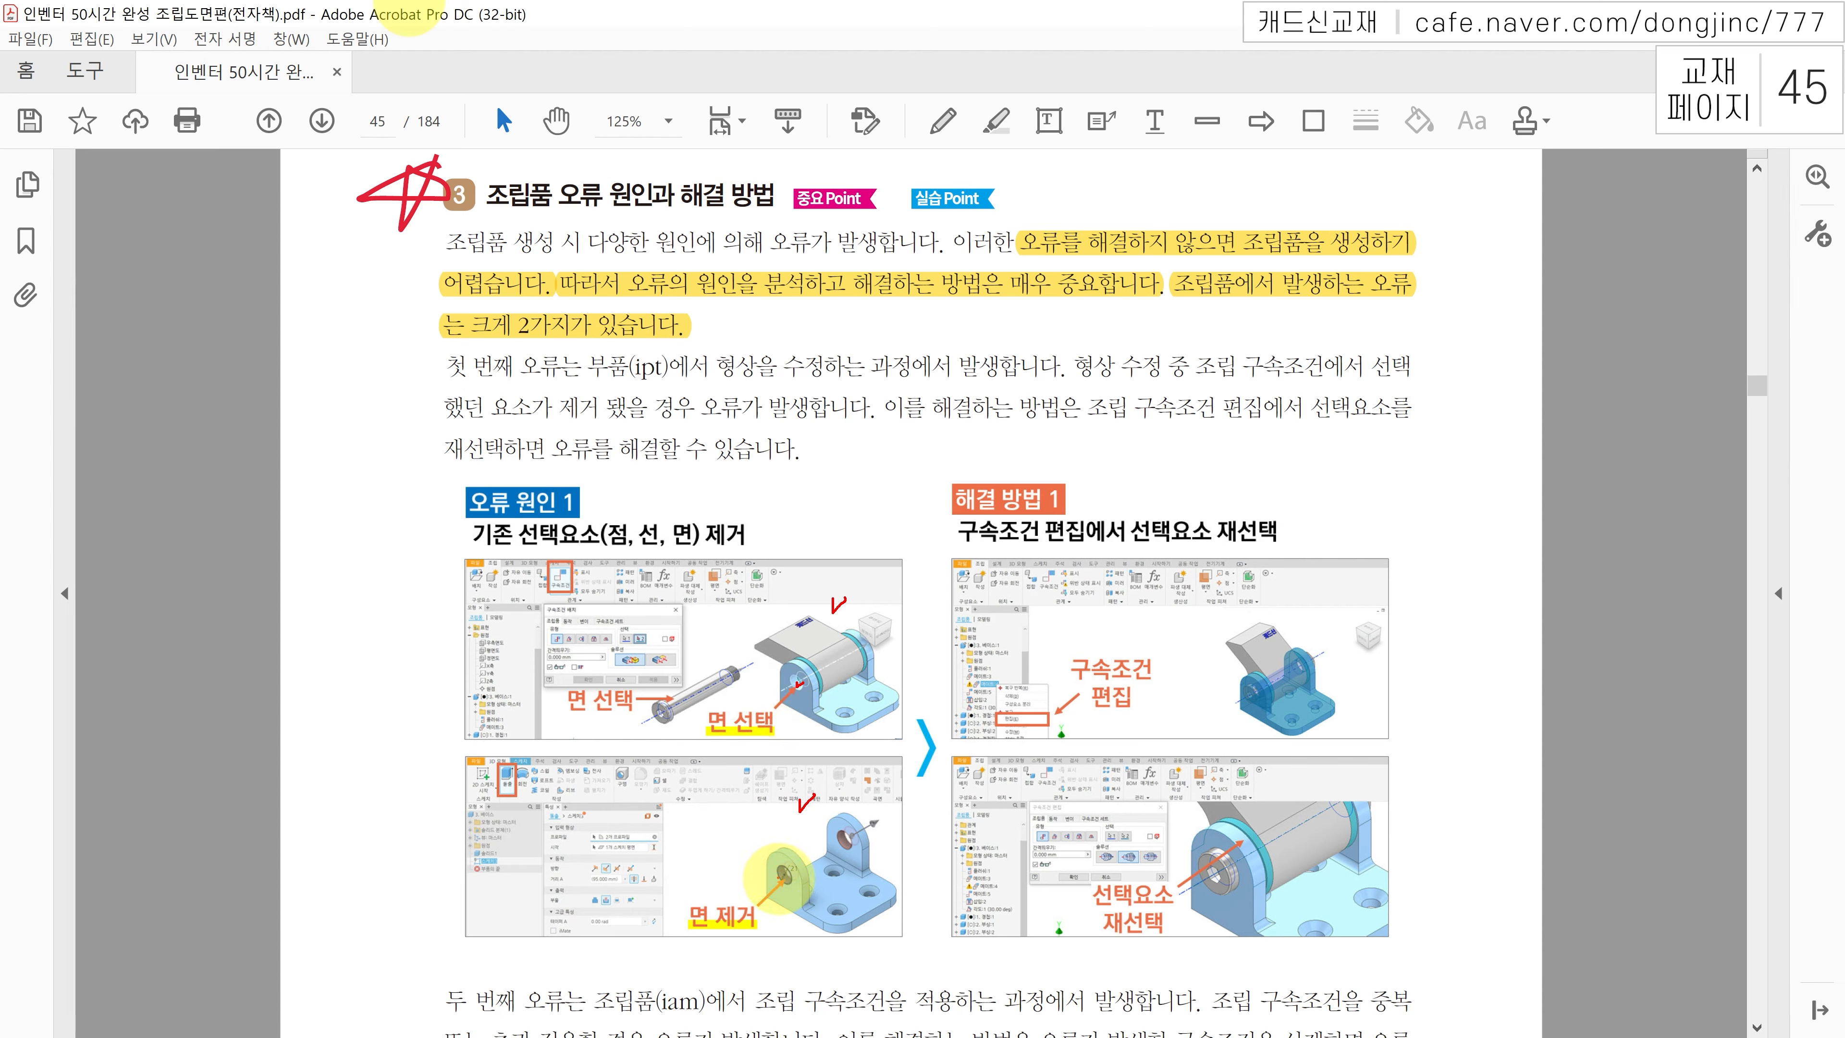
click(783, 872)
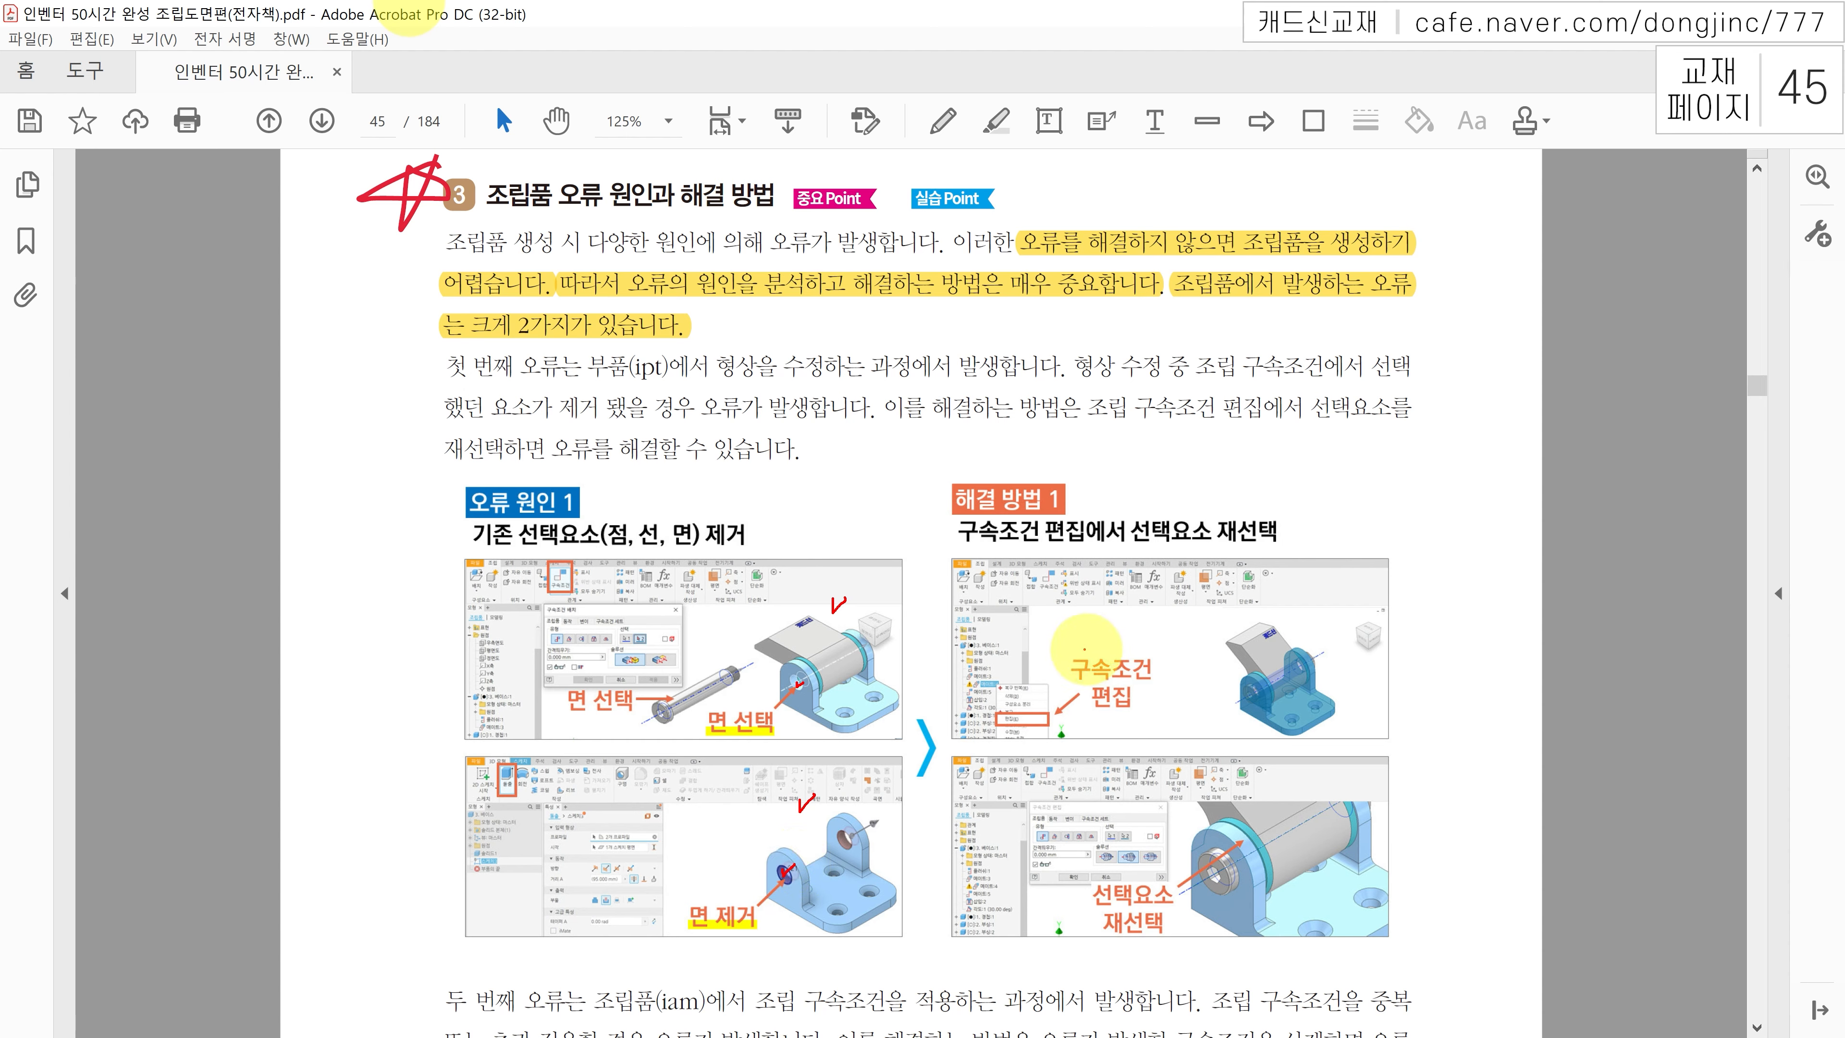
mouse_move(1313, 728)
mouse_down()
mouse_move(1199, 632)
mouse_move(1328, 685)
mouse_move(1291, 716)
mouse_up()
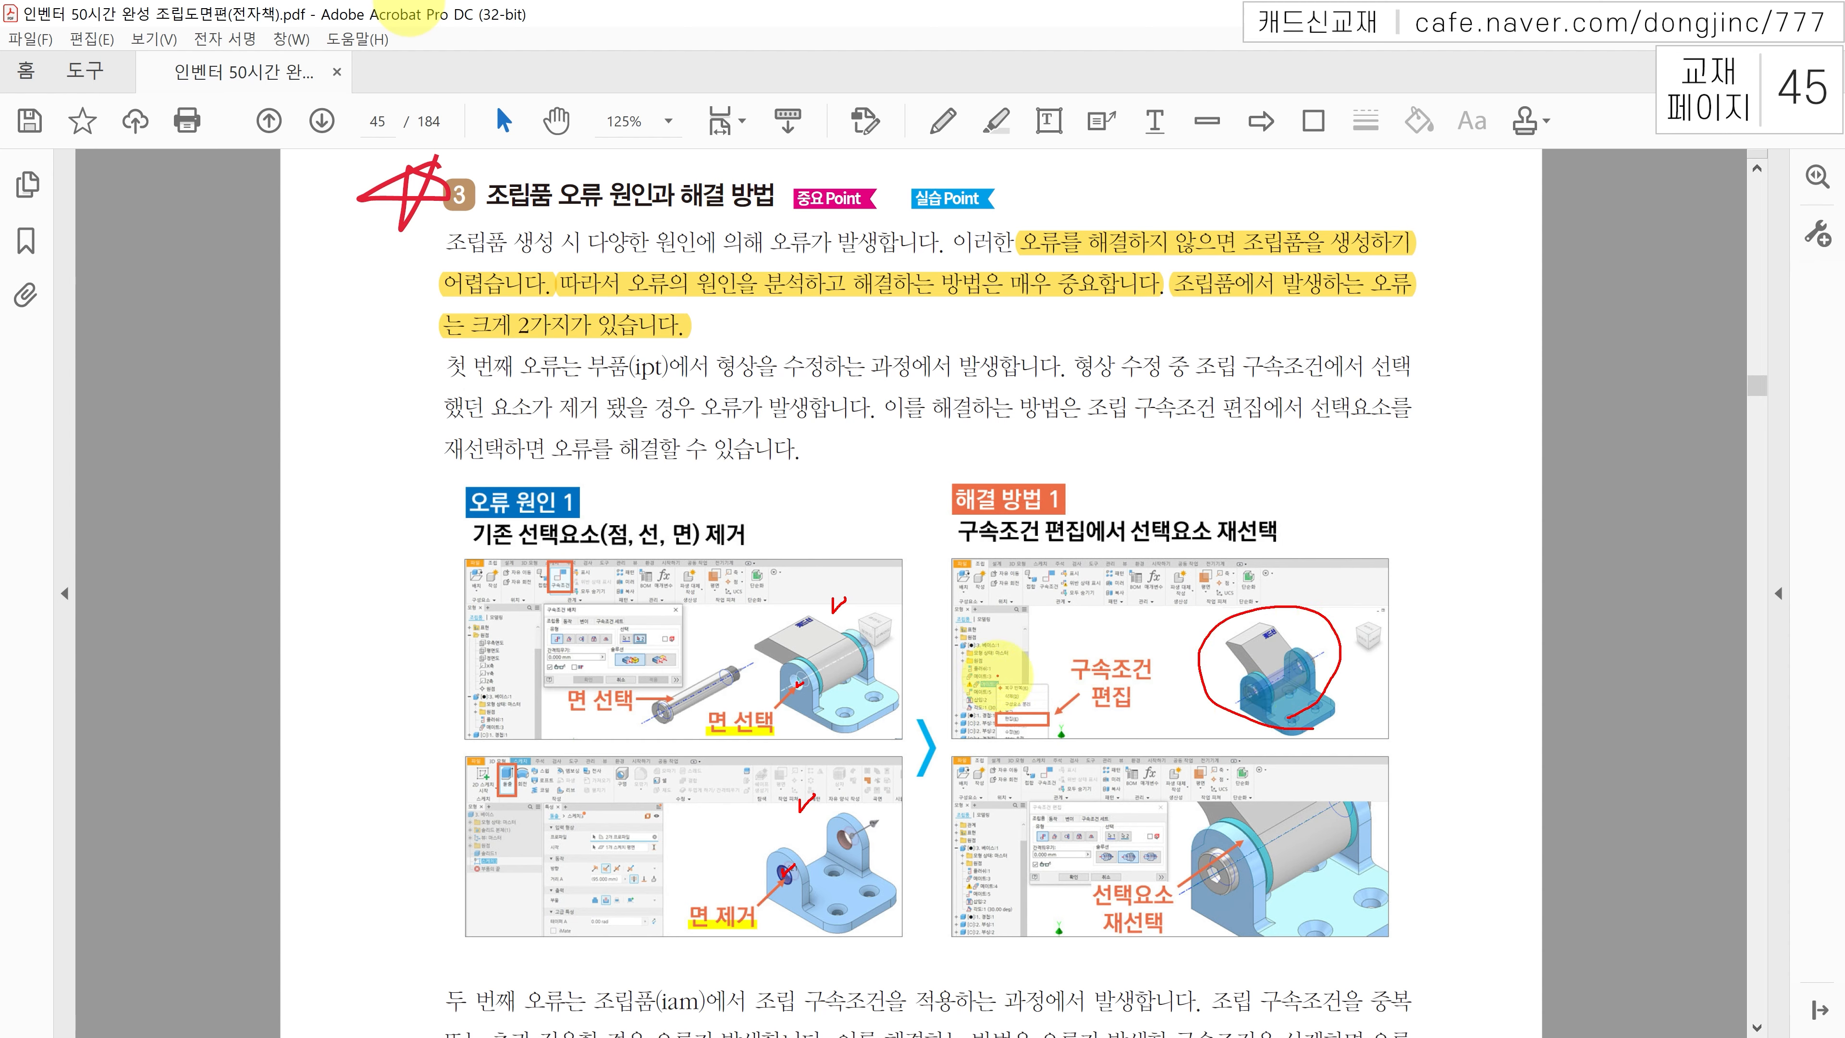
mouse_move(997, 675)
mouse_down()
mouse_move(961, 687)
mouse_move(1039, 695)
mouse_up()
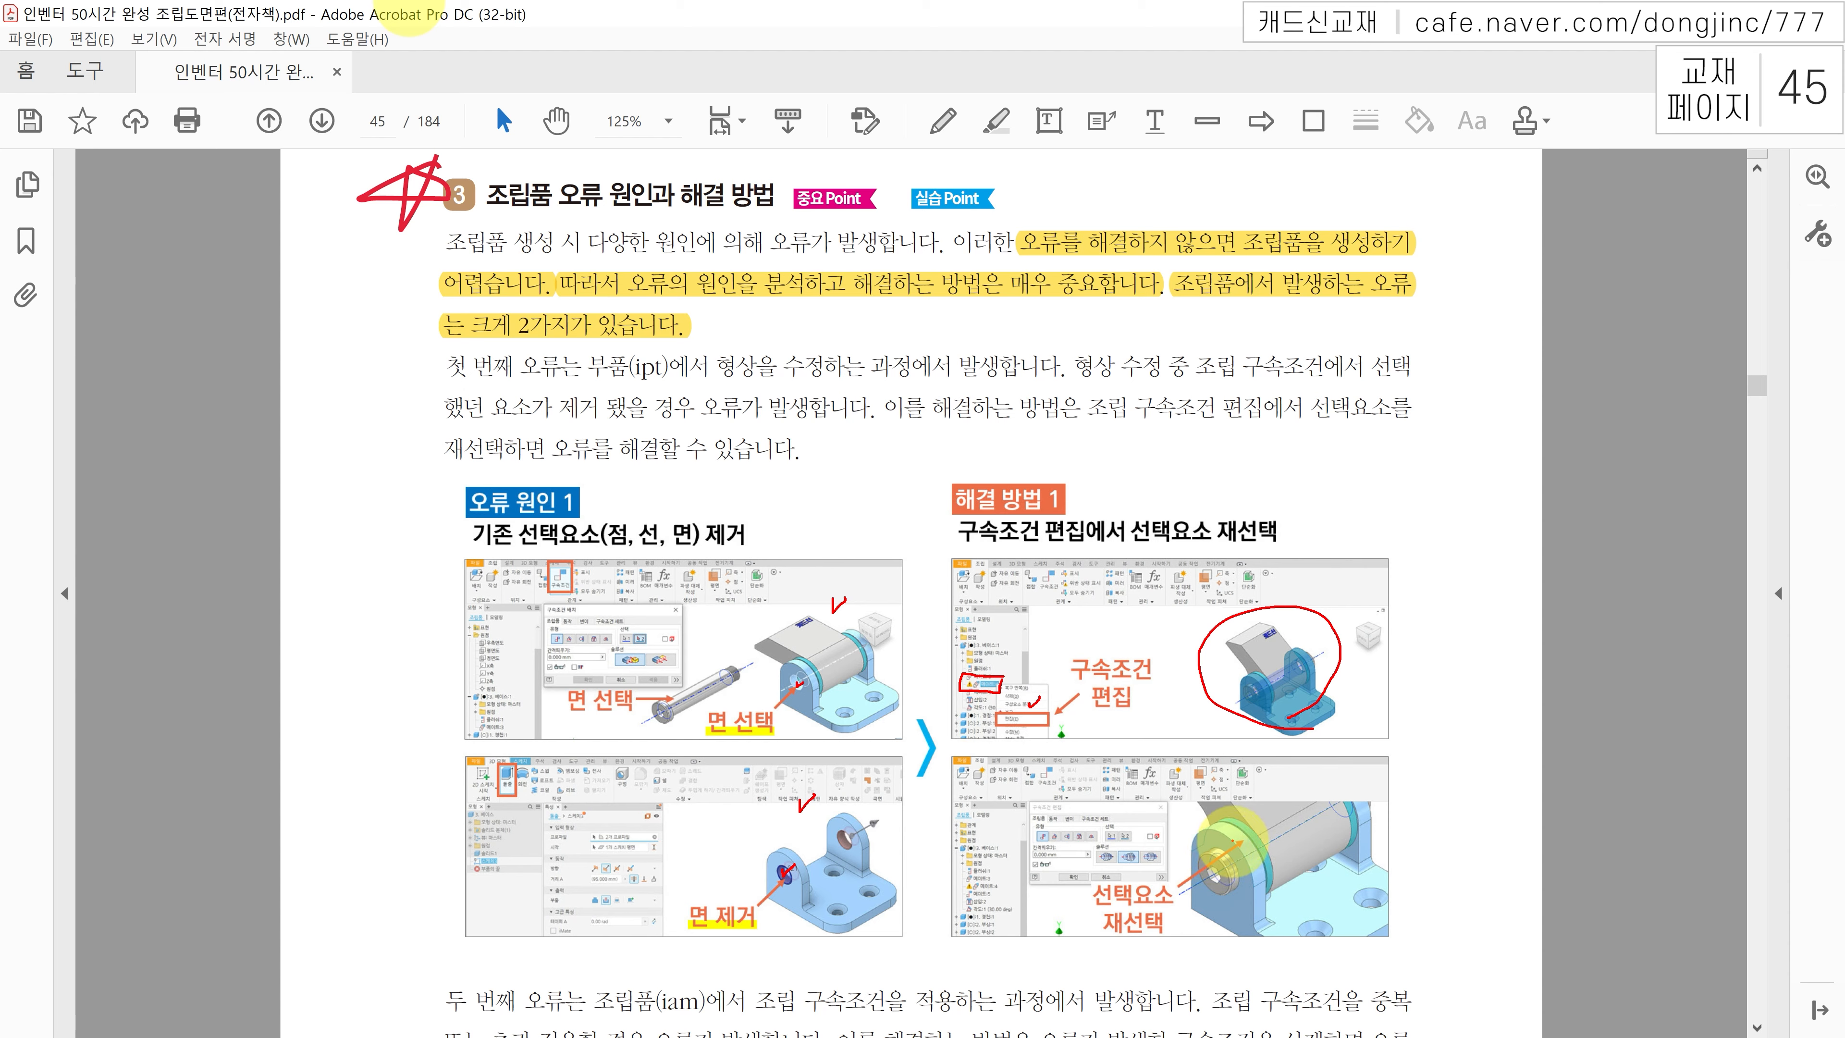
drag(1233, 833, 1249, 823)
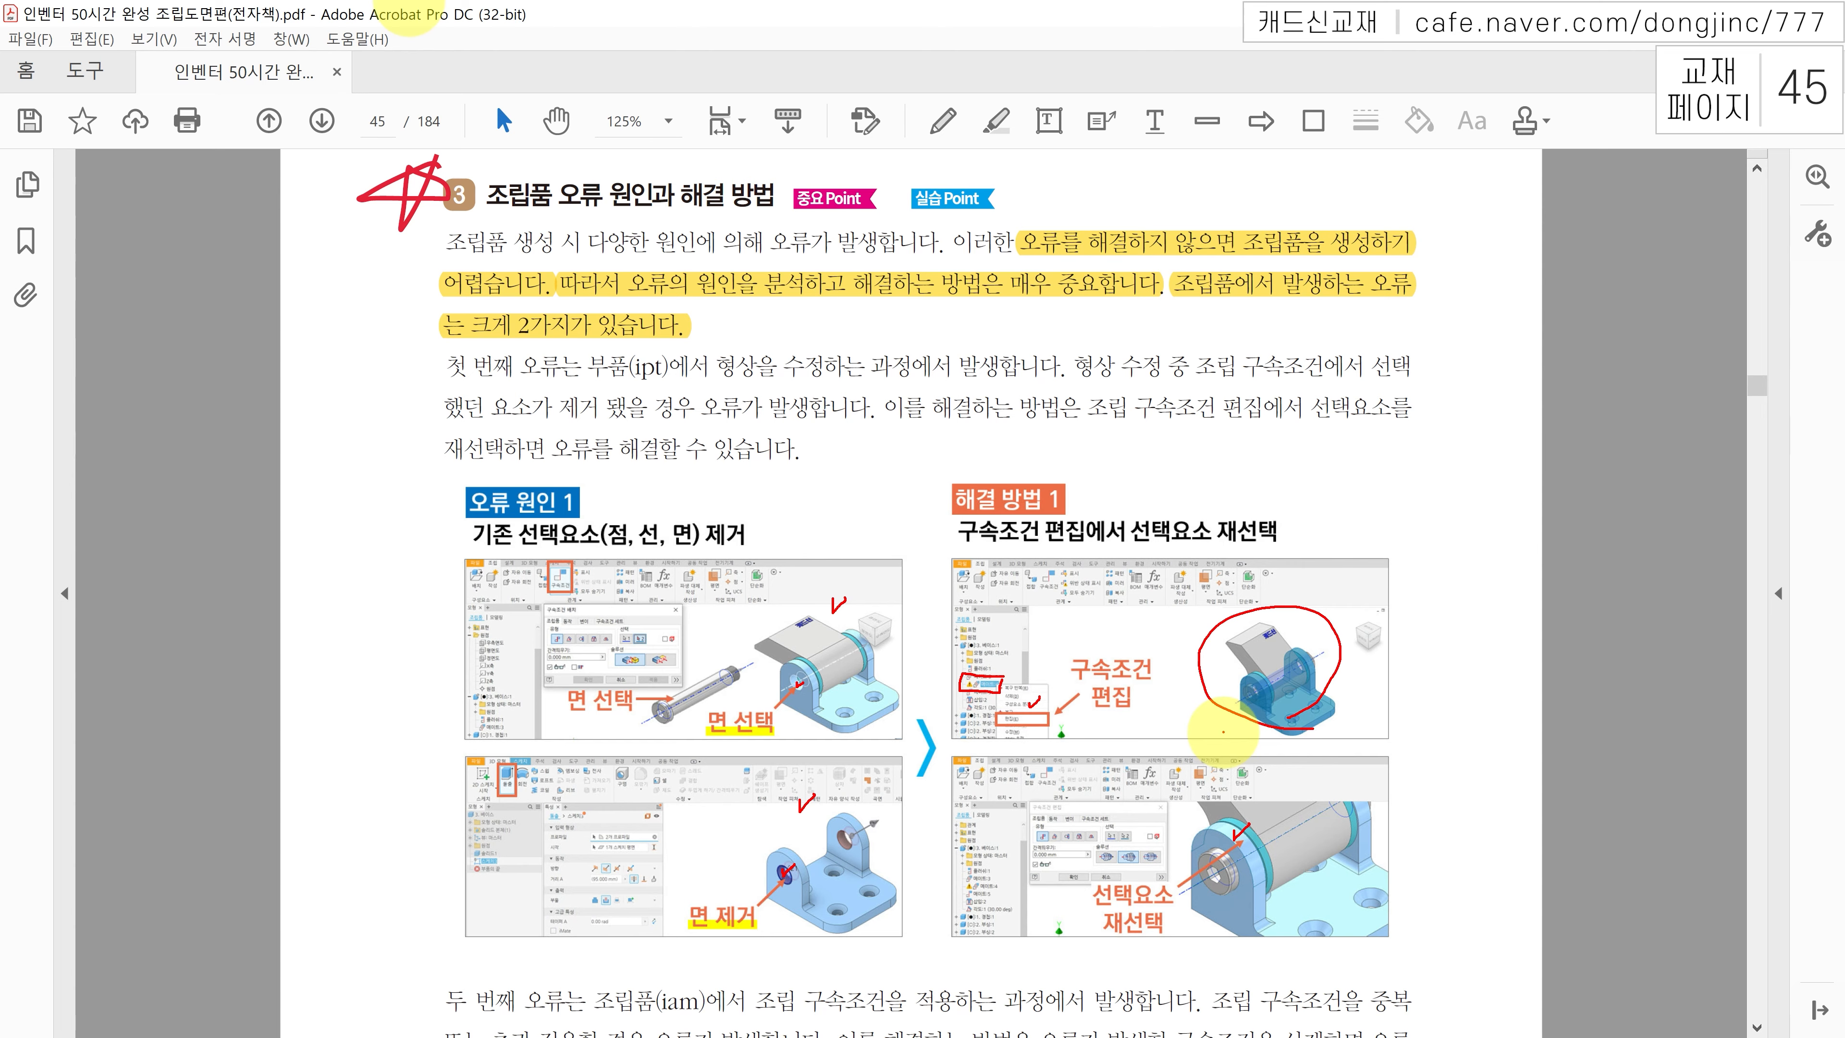
Step: Examine error cause 2 on page 45, marking its heading and the hinge and base faces with duplicated constraints
scroll(1243, 502, down, 5)
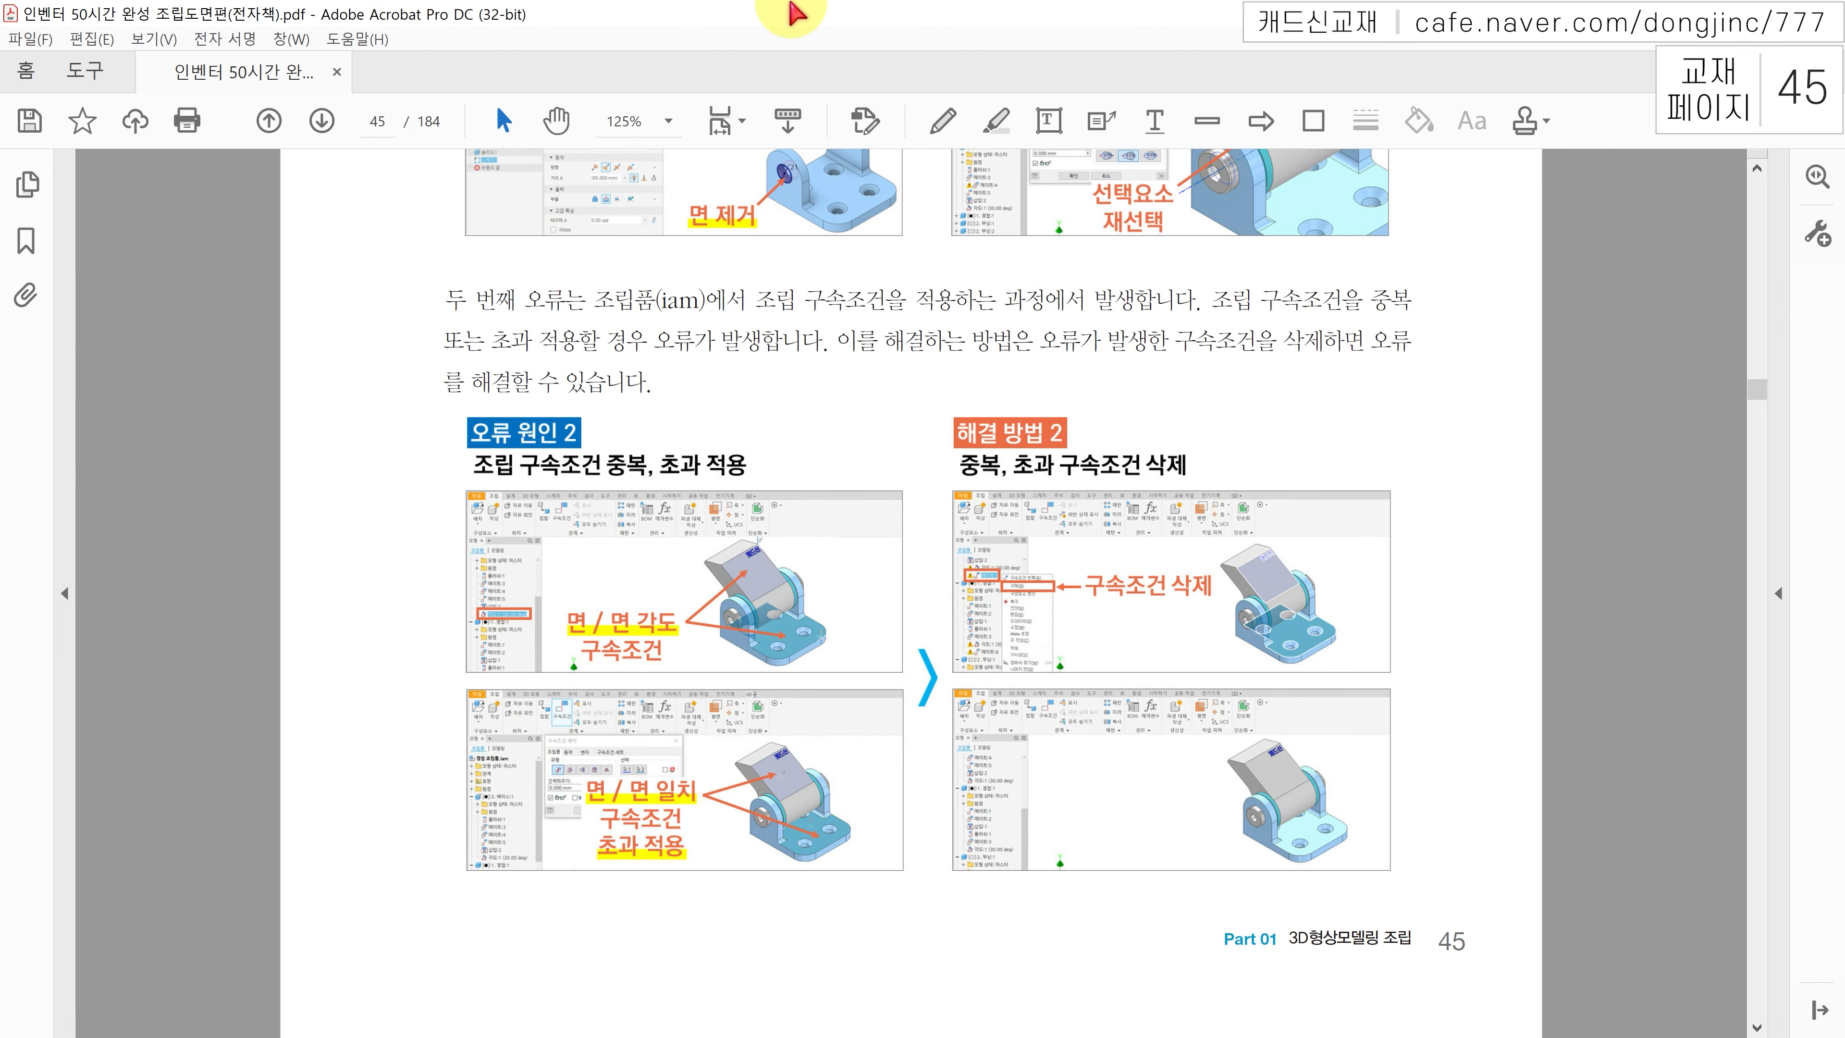
drag(432, 429, 450, 421)
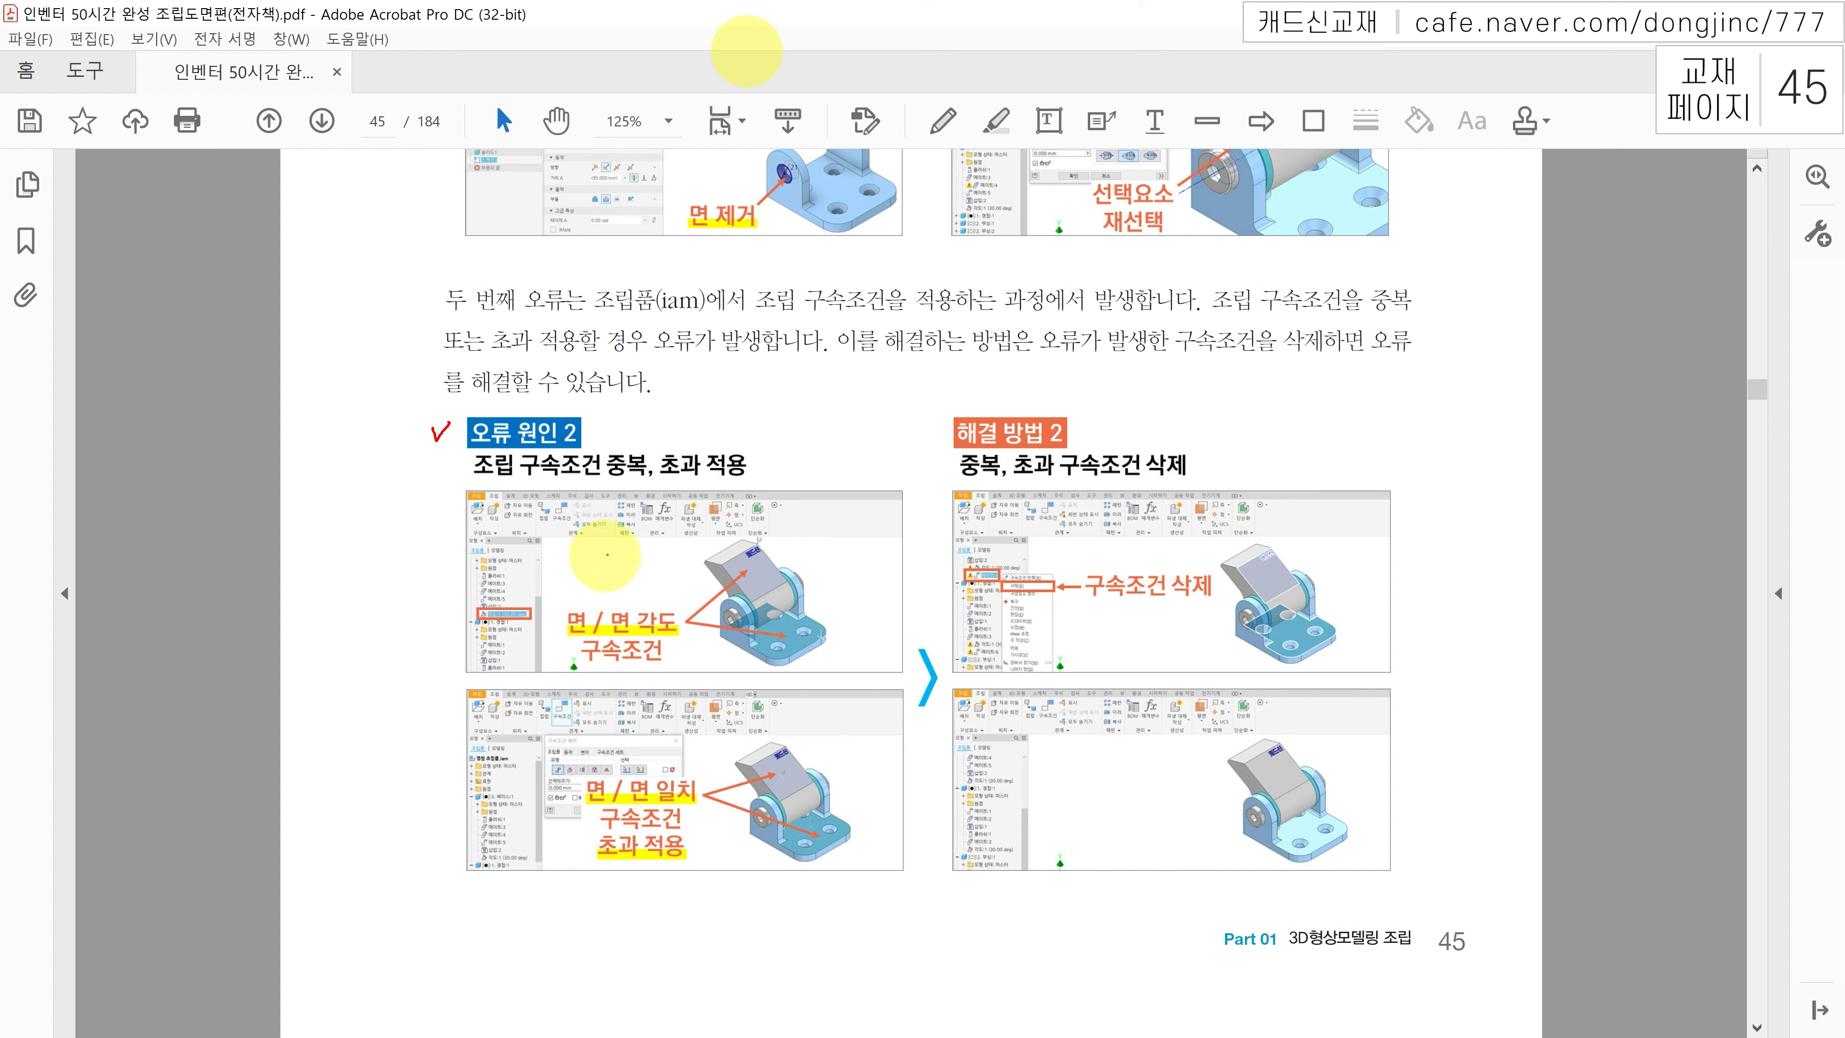
mouse_move(755, 541)
mouse_down()
mouse_move(799, 575)
mouse_move(777, 603)
mouse_move(737, 567)
mouse_move(786, 558)
mouse_up()
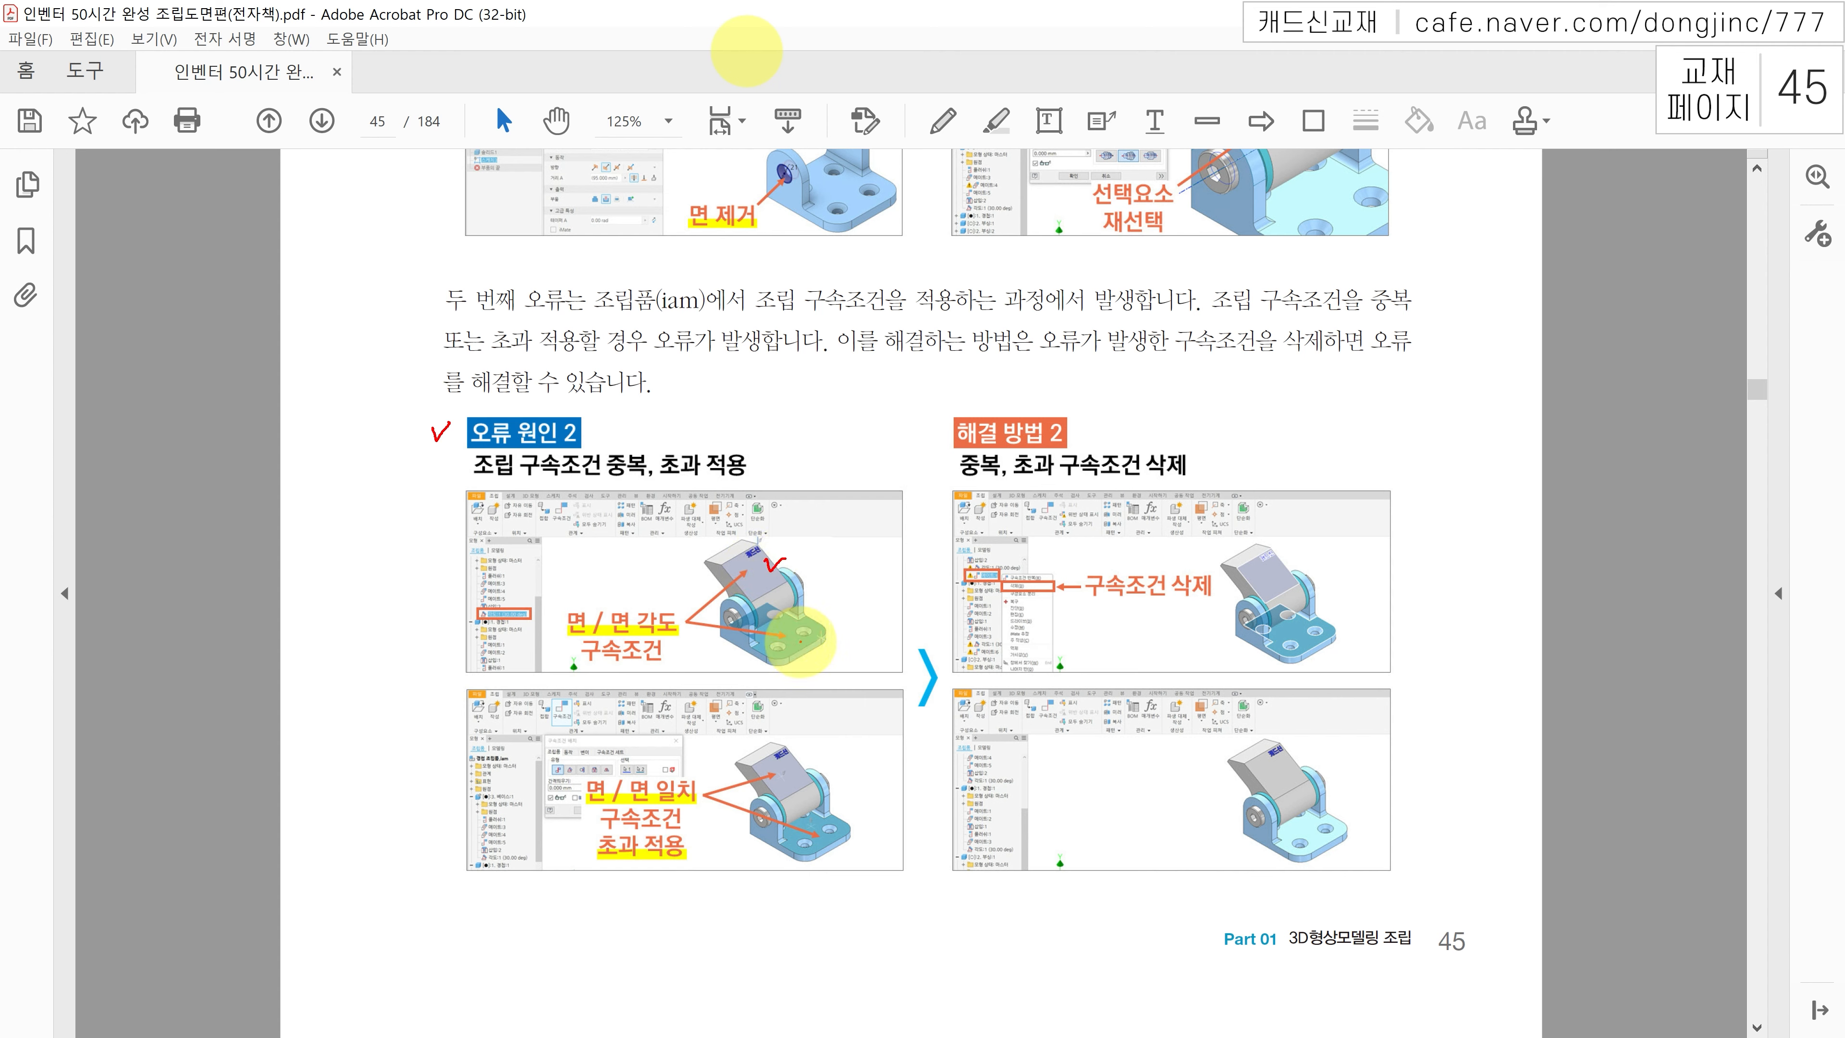
drag(788, 625, 804, 626)
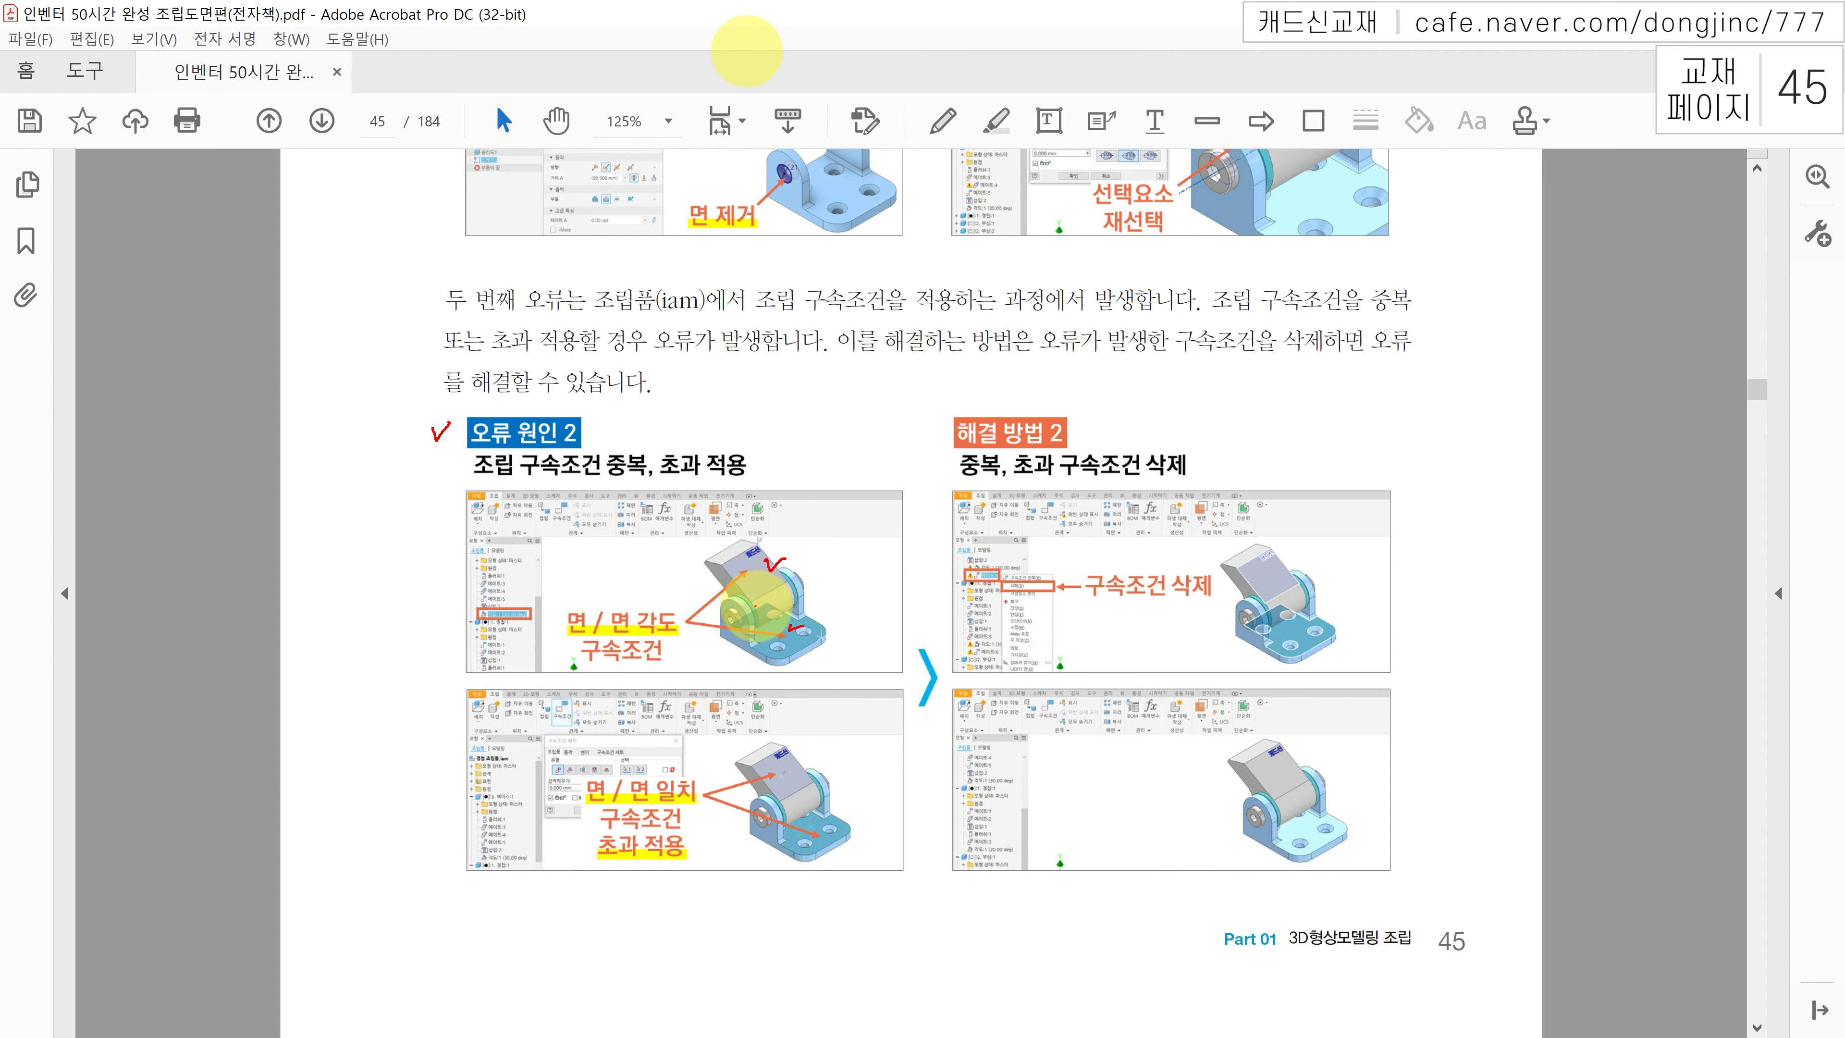
drag(750, 570, 765, 573)
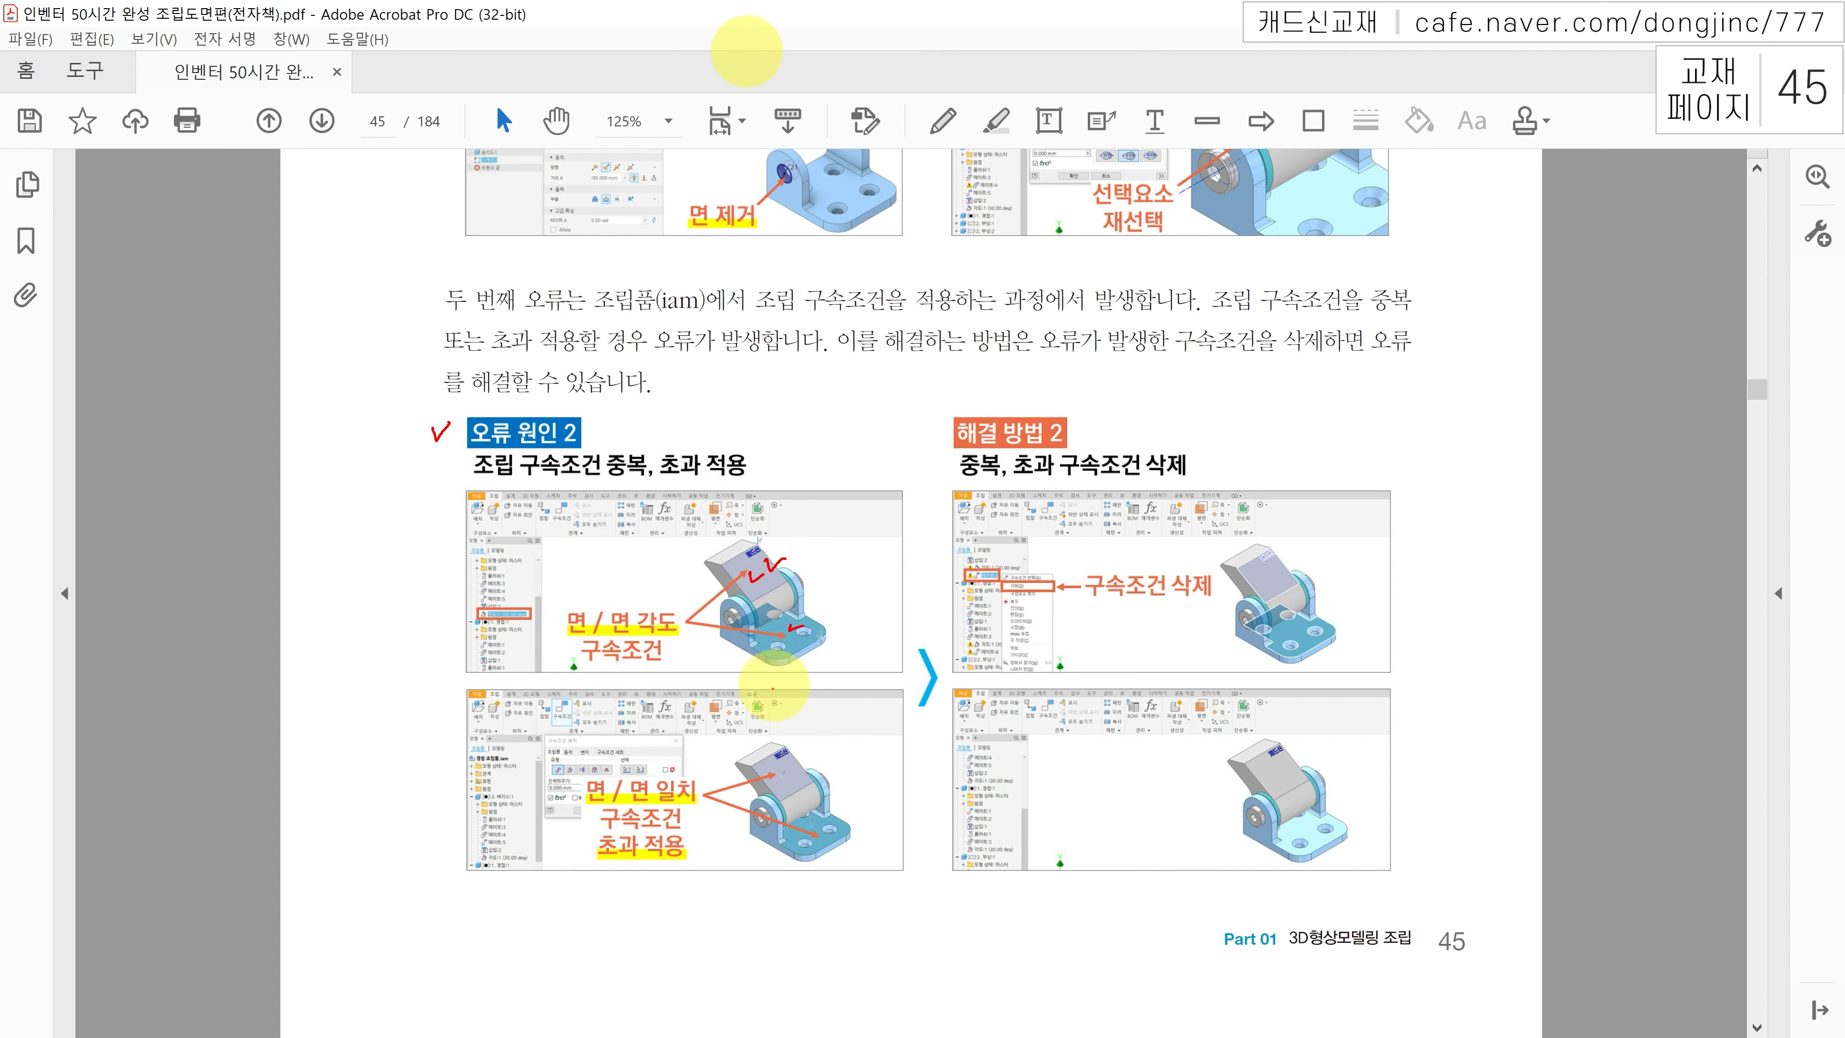
drag(785, 771, 828, 831)
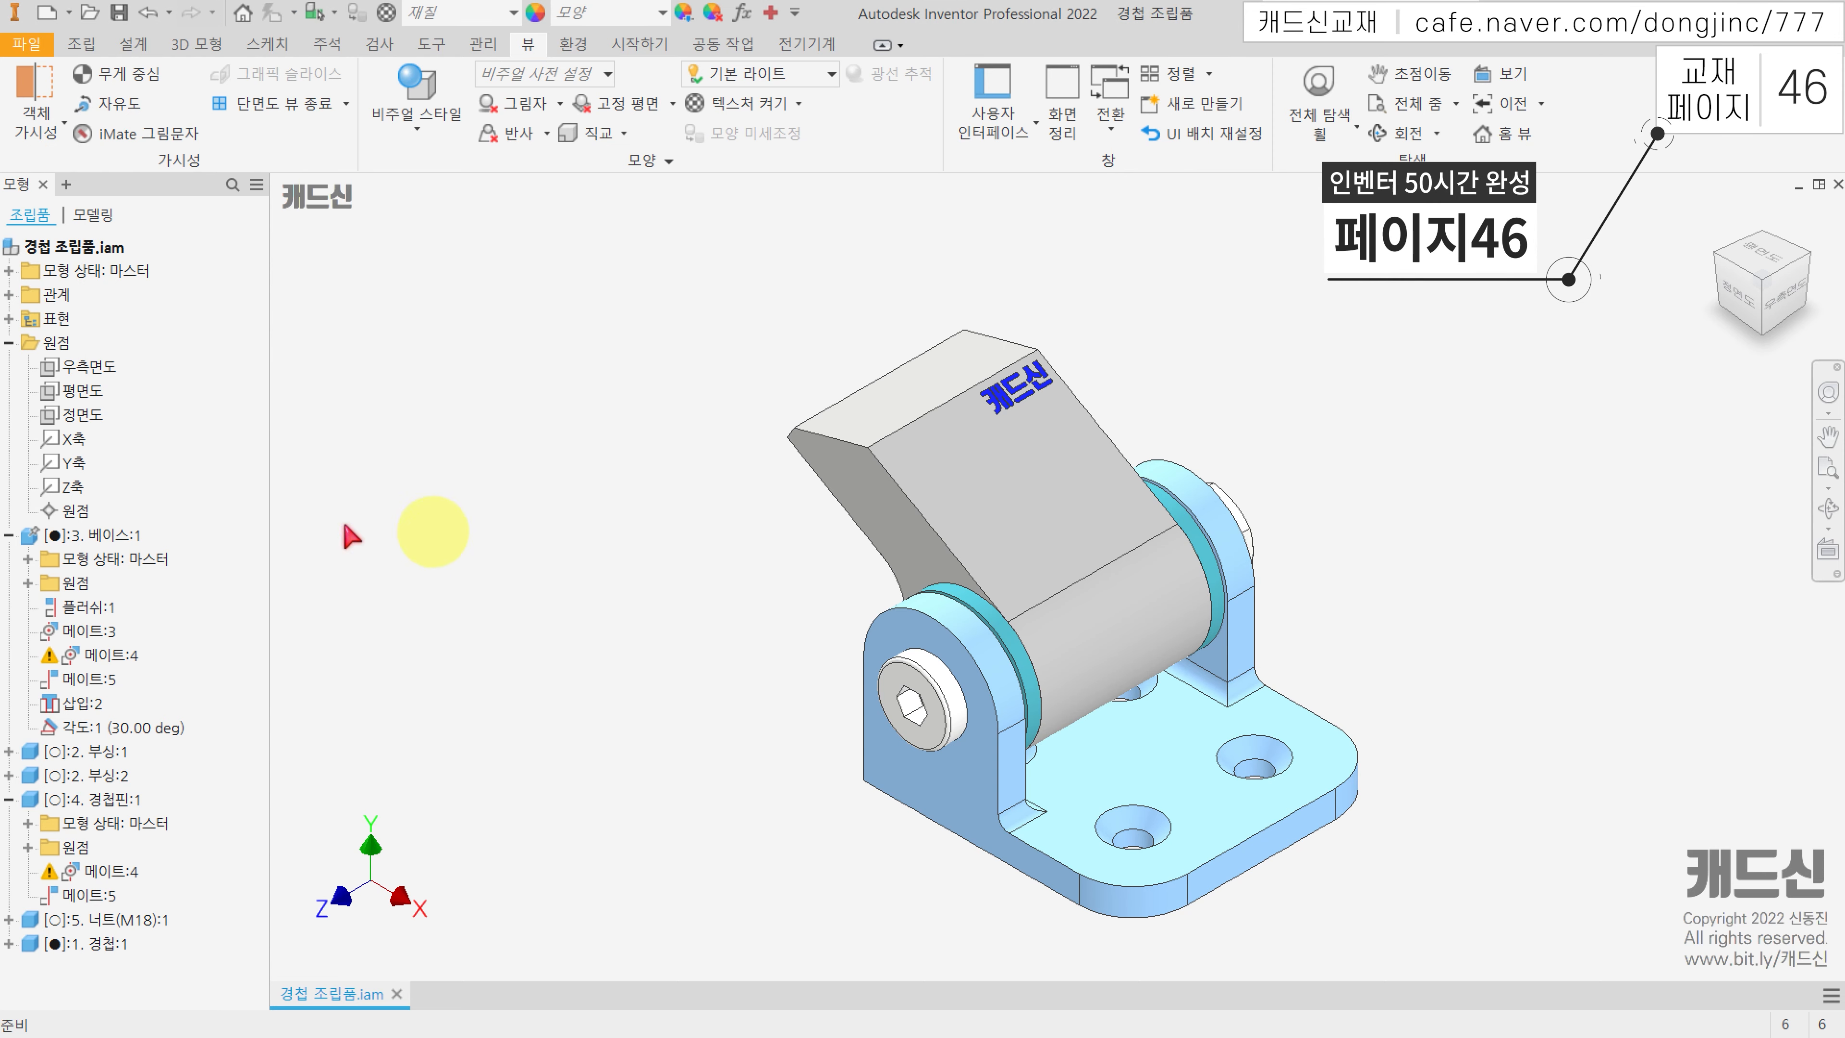
Step: In the 경첩 조립품.iam assembly in Inventor, edit 메이트:4 and reselect its first element on the rounded face of the base's front lug
right_click(133, 665)
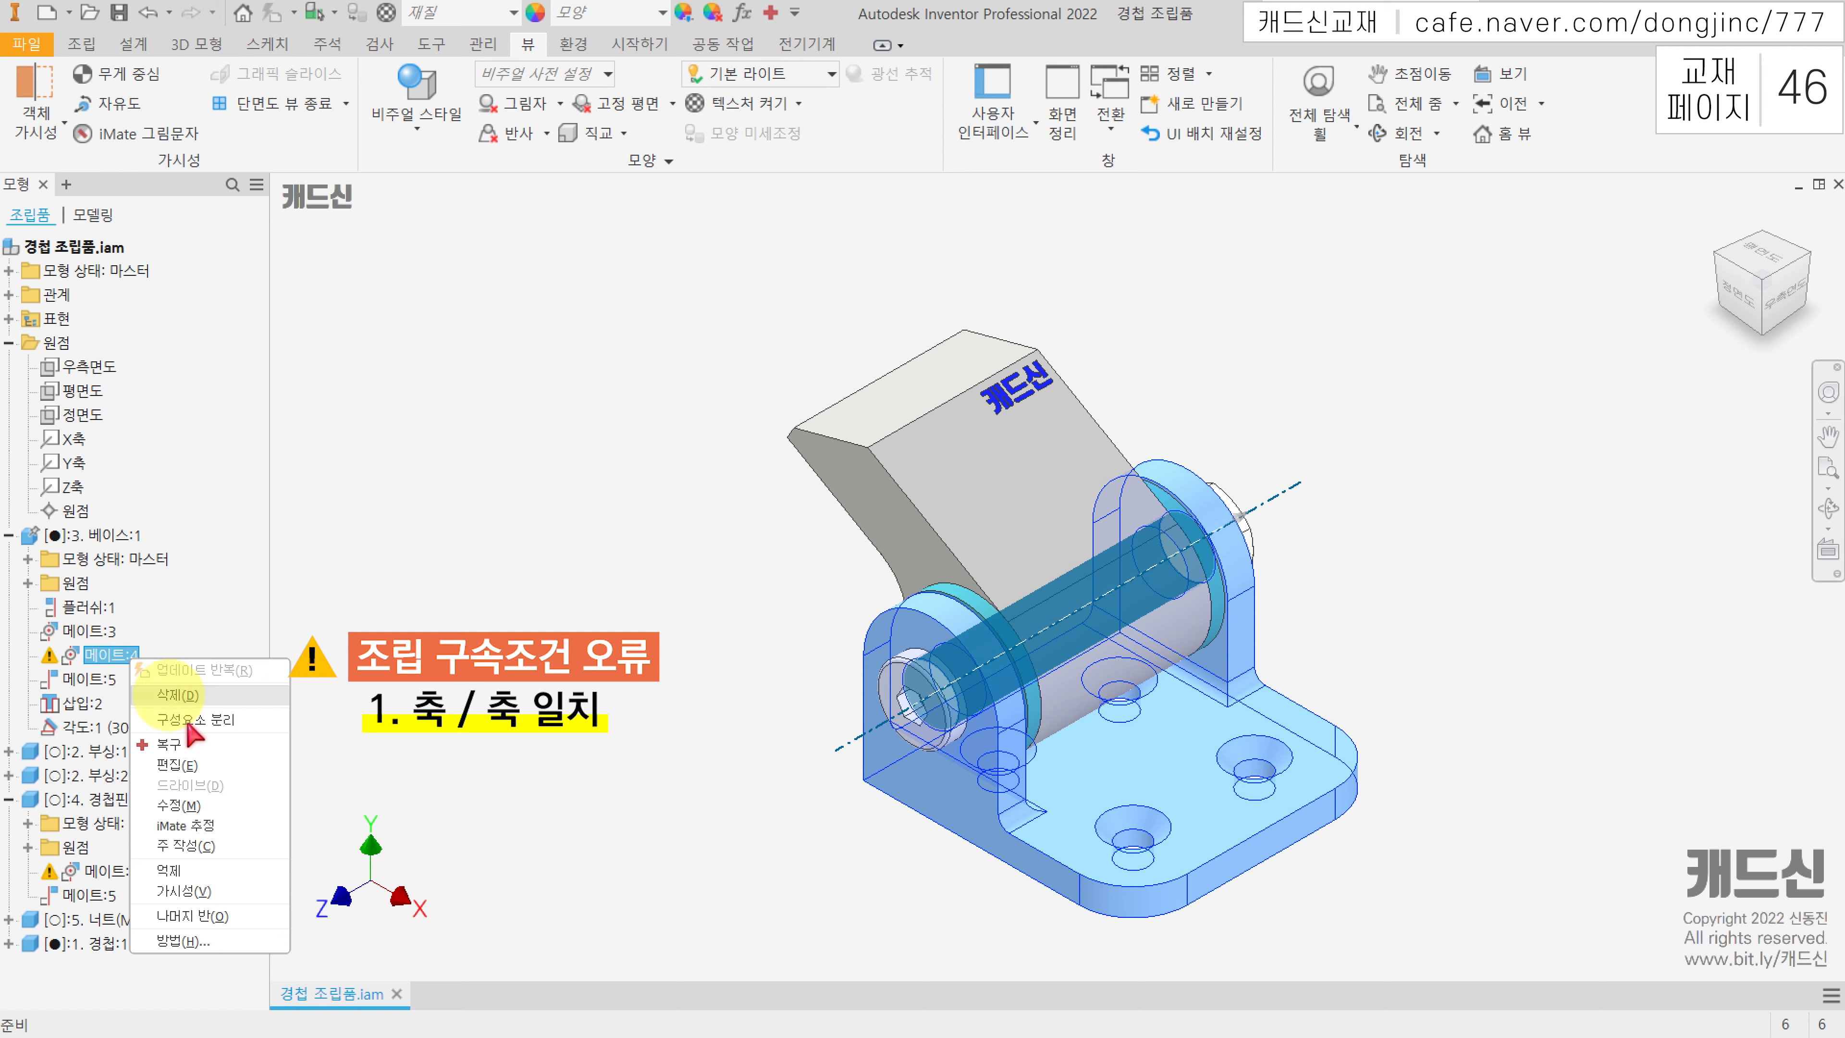
click(212, 770)
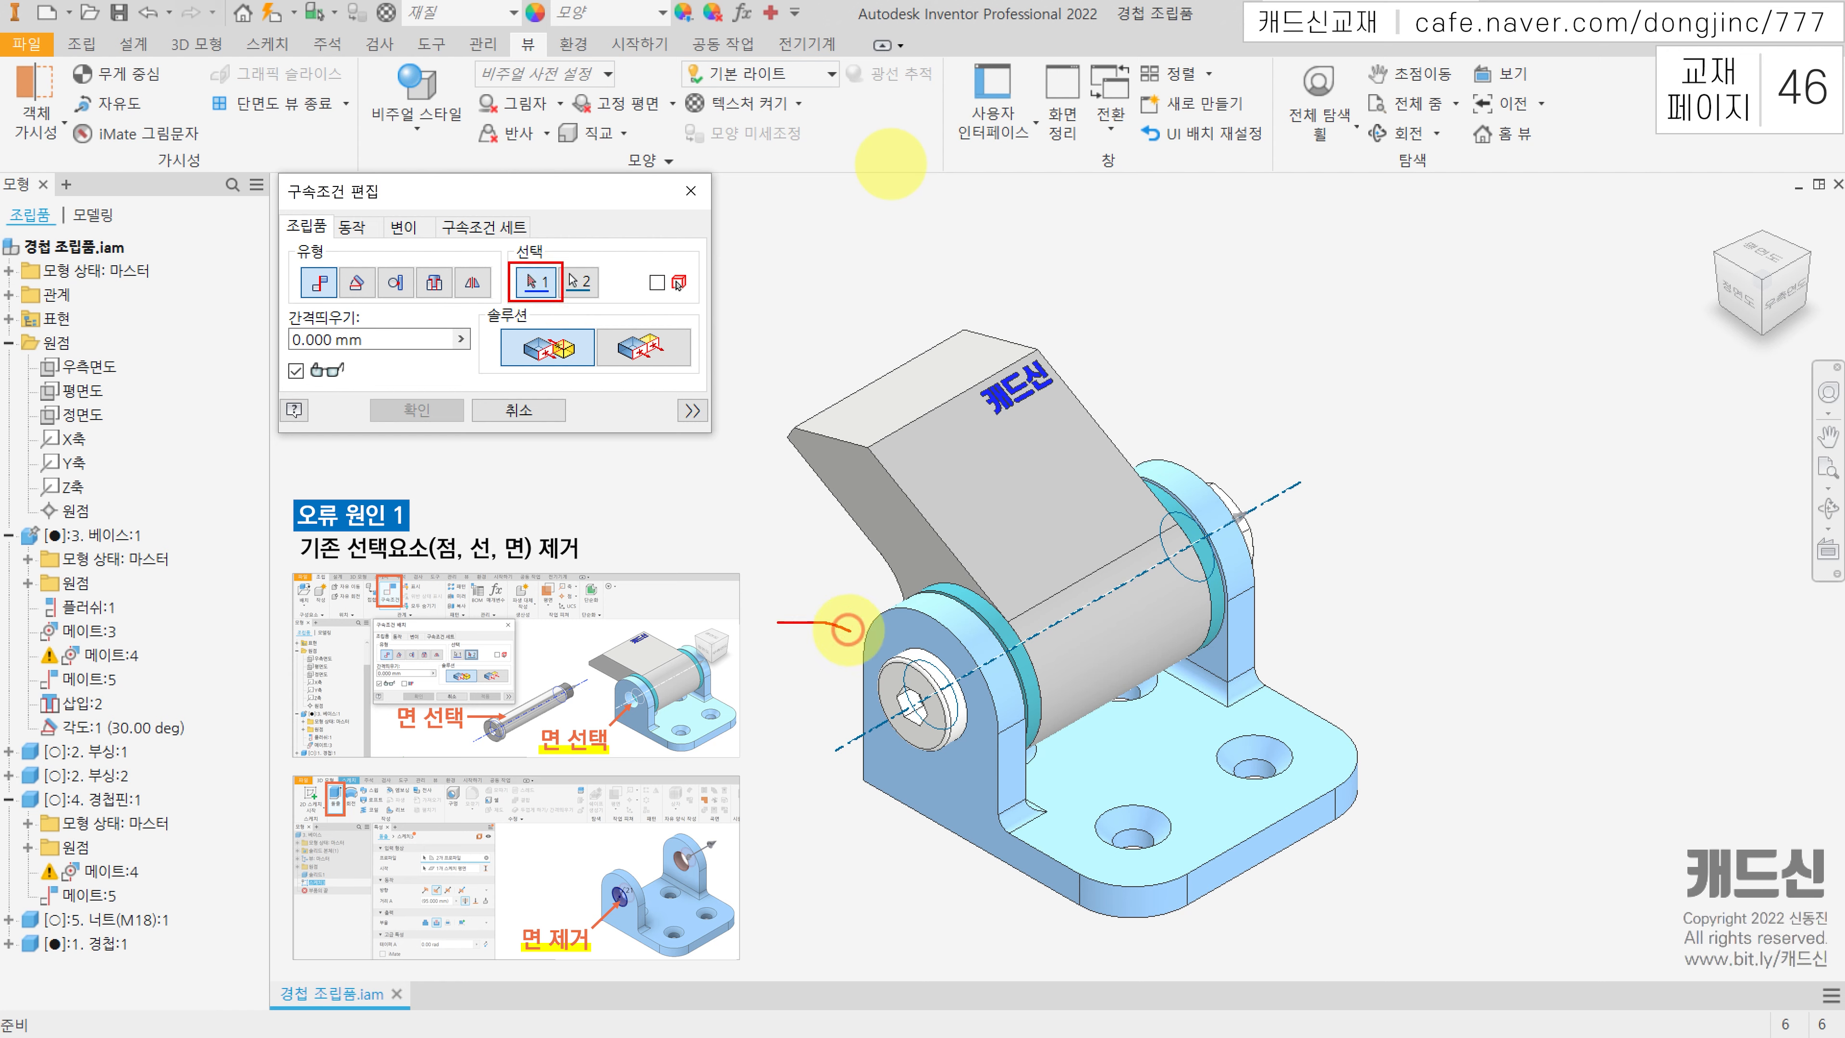
click(881, 633)
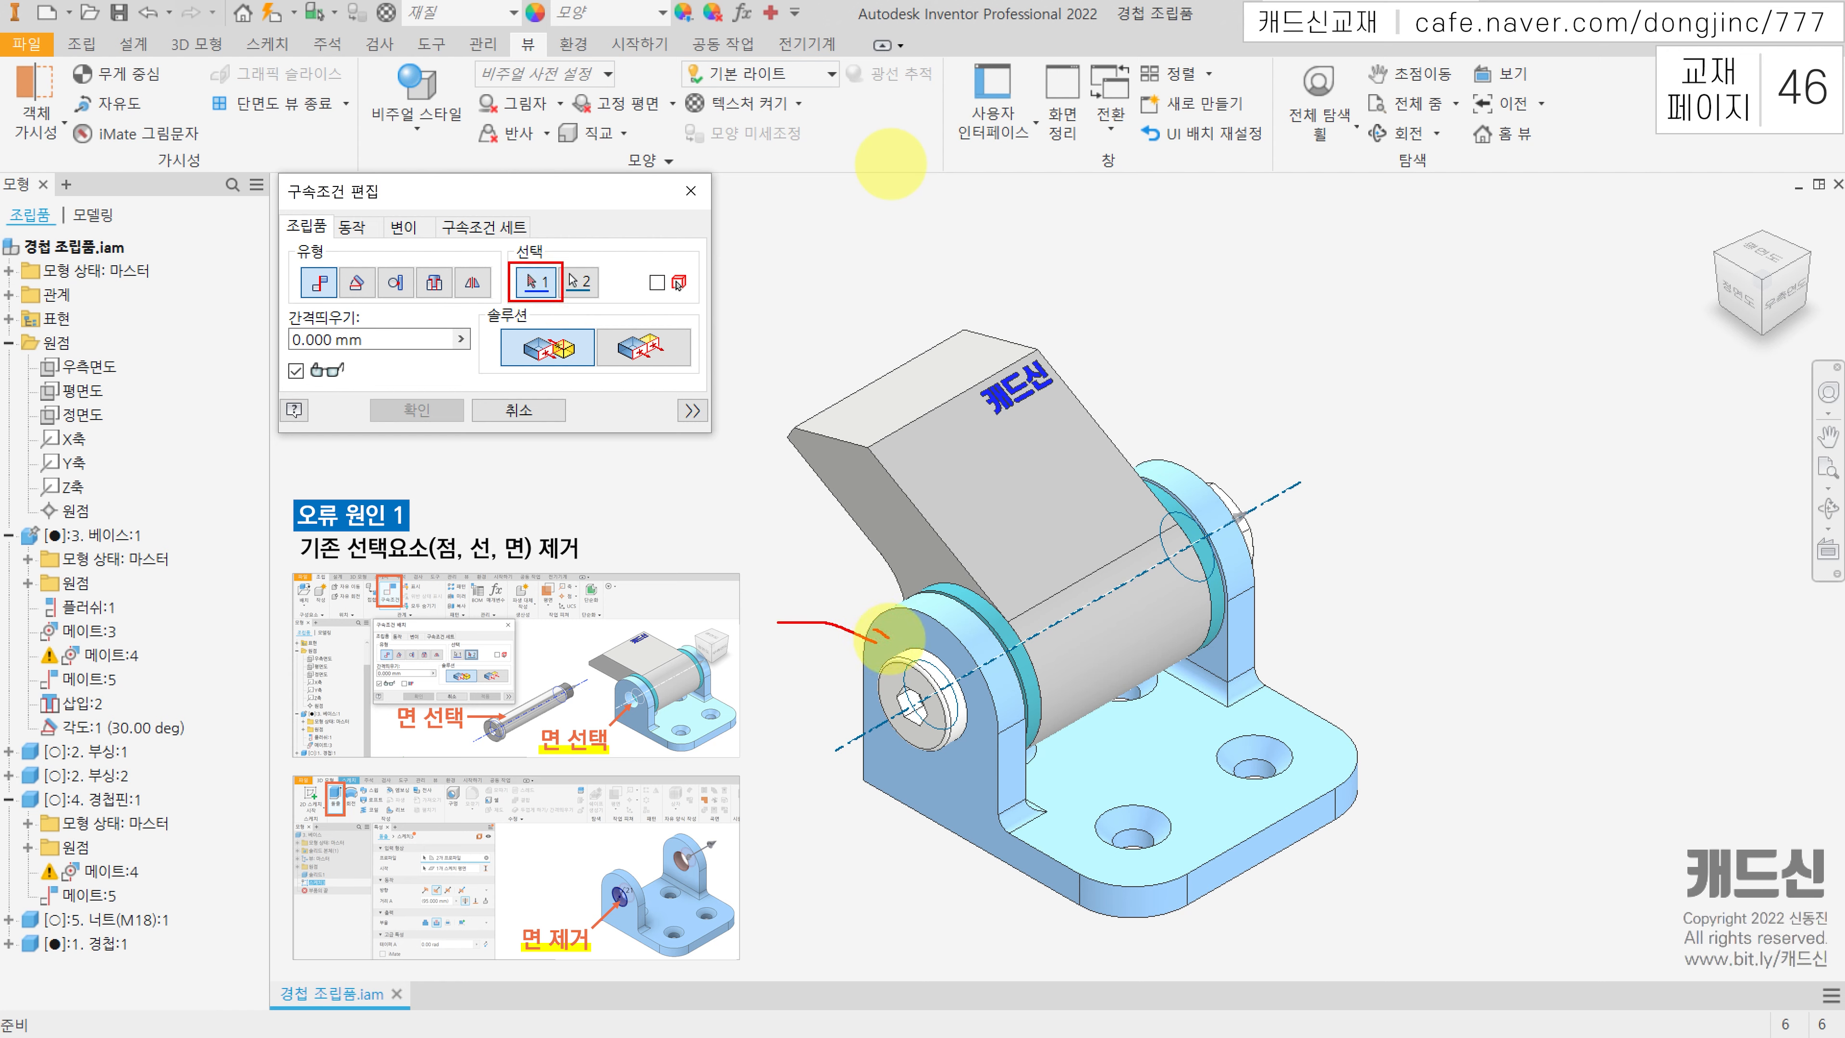
mouse_move(892, 642)
mouse_down()
mouse_move(867, 649)
mouse_move(941, 737)
mouse_move(964, 680)
mouse_move(940, 657)
mouse_up()
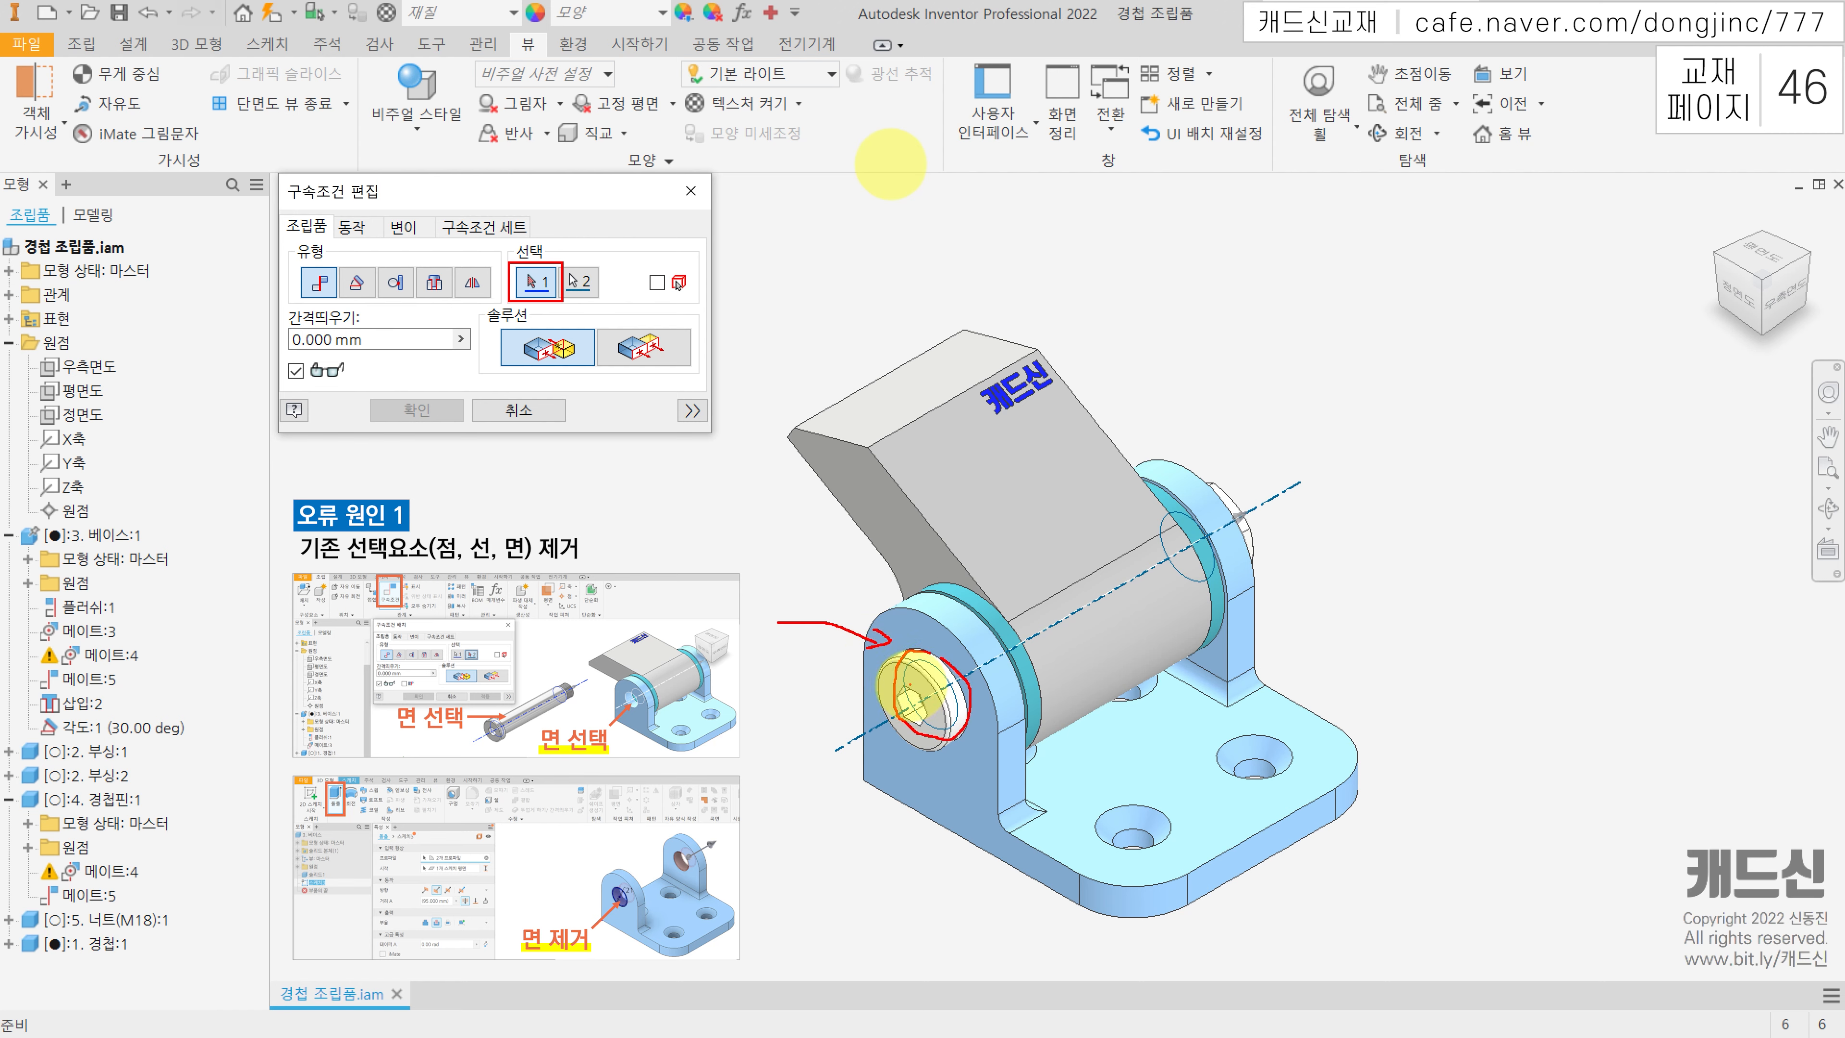
drag(531, 248, 569, 219)
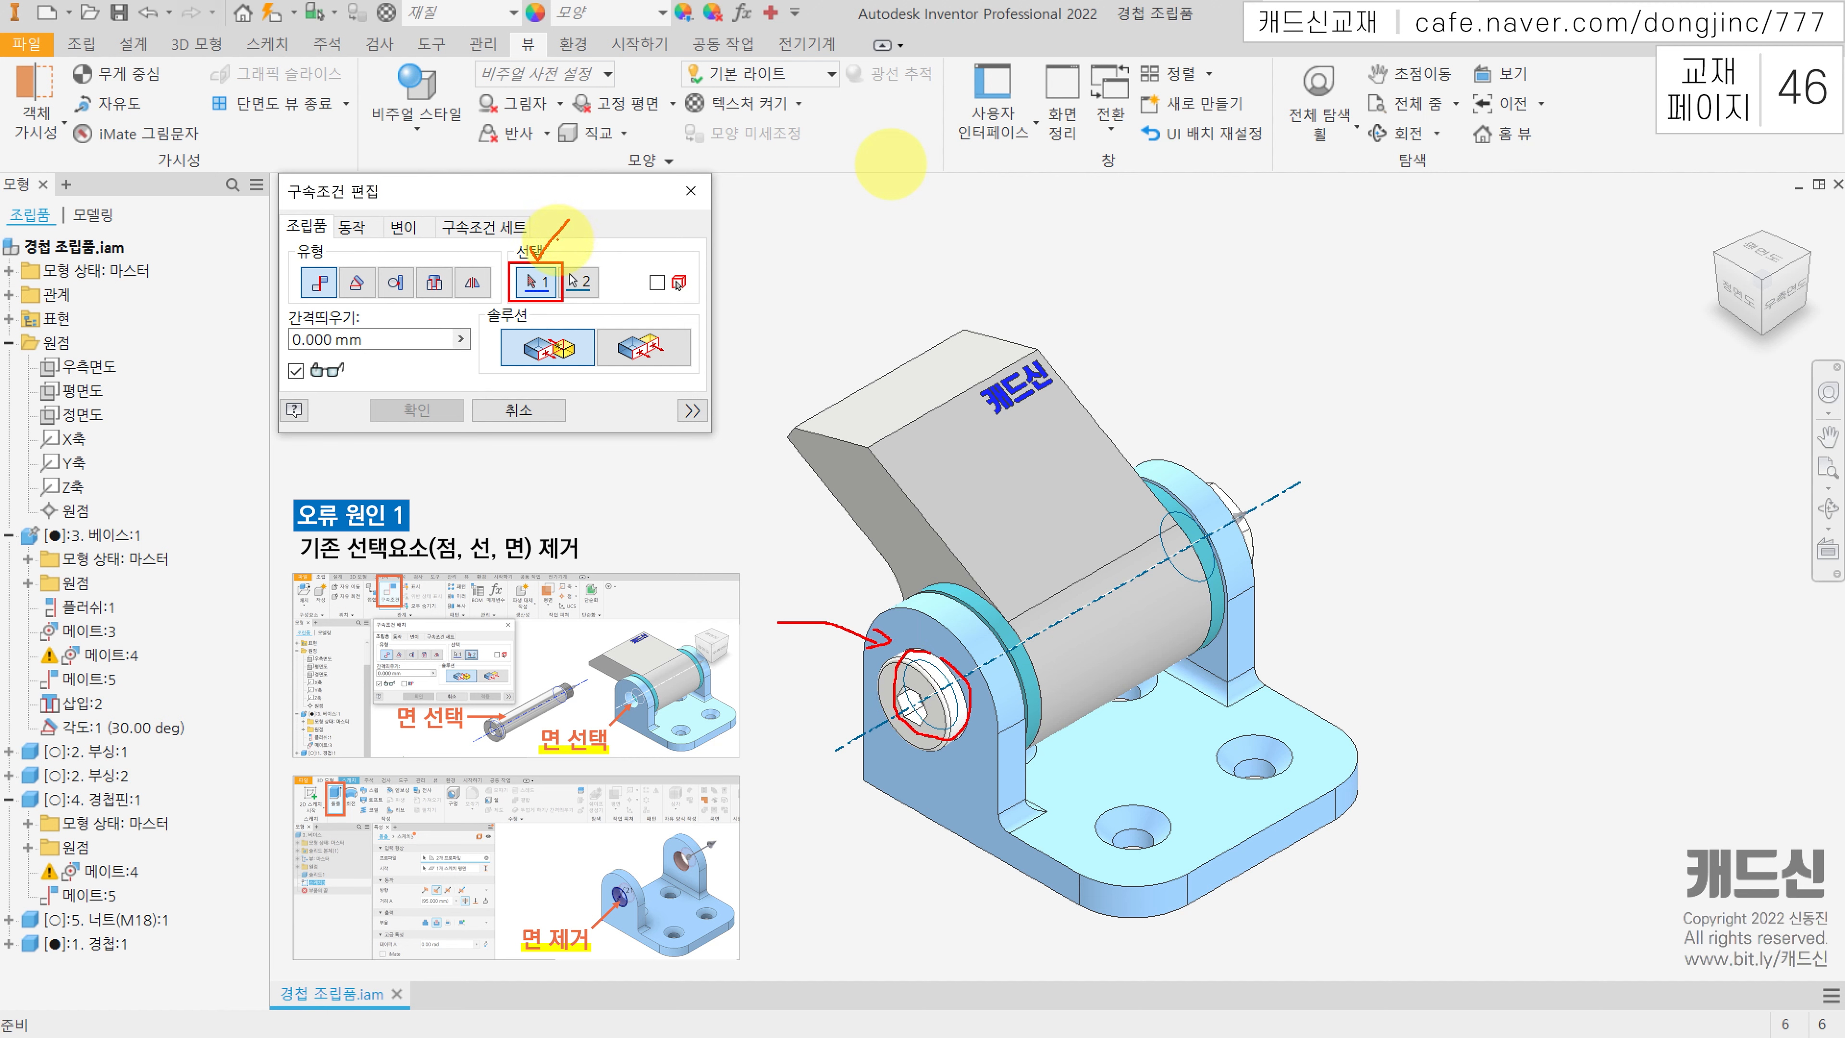
click(979, 644)
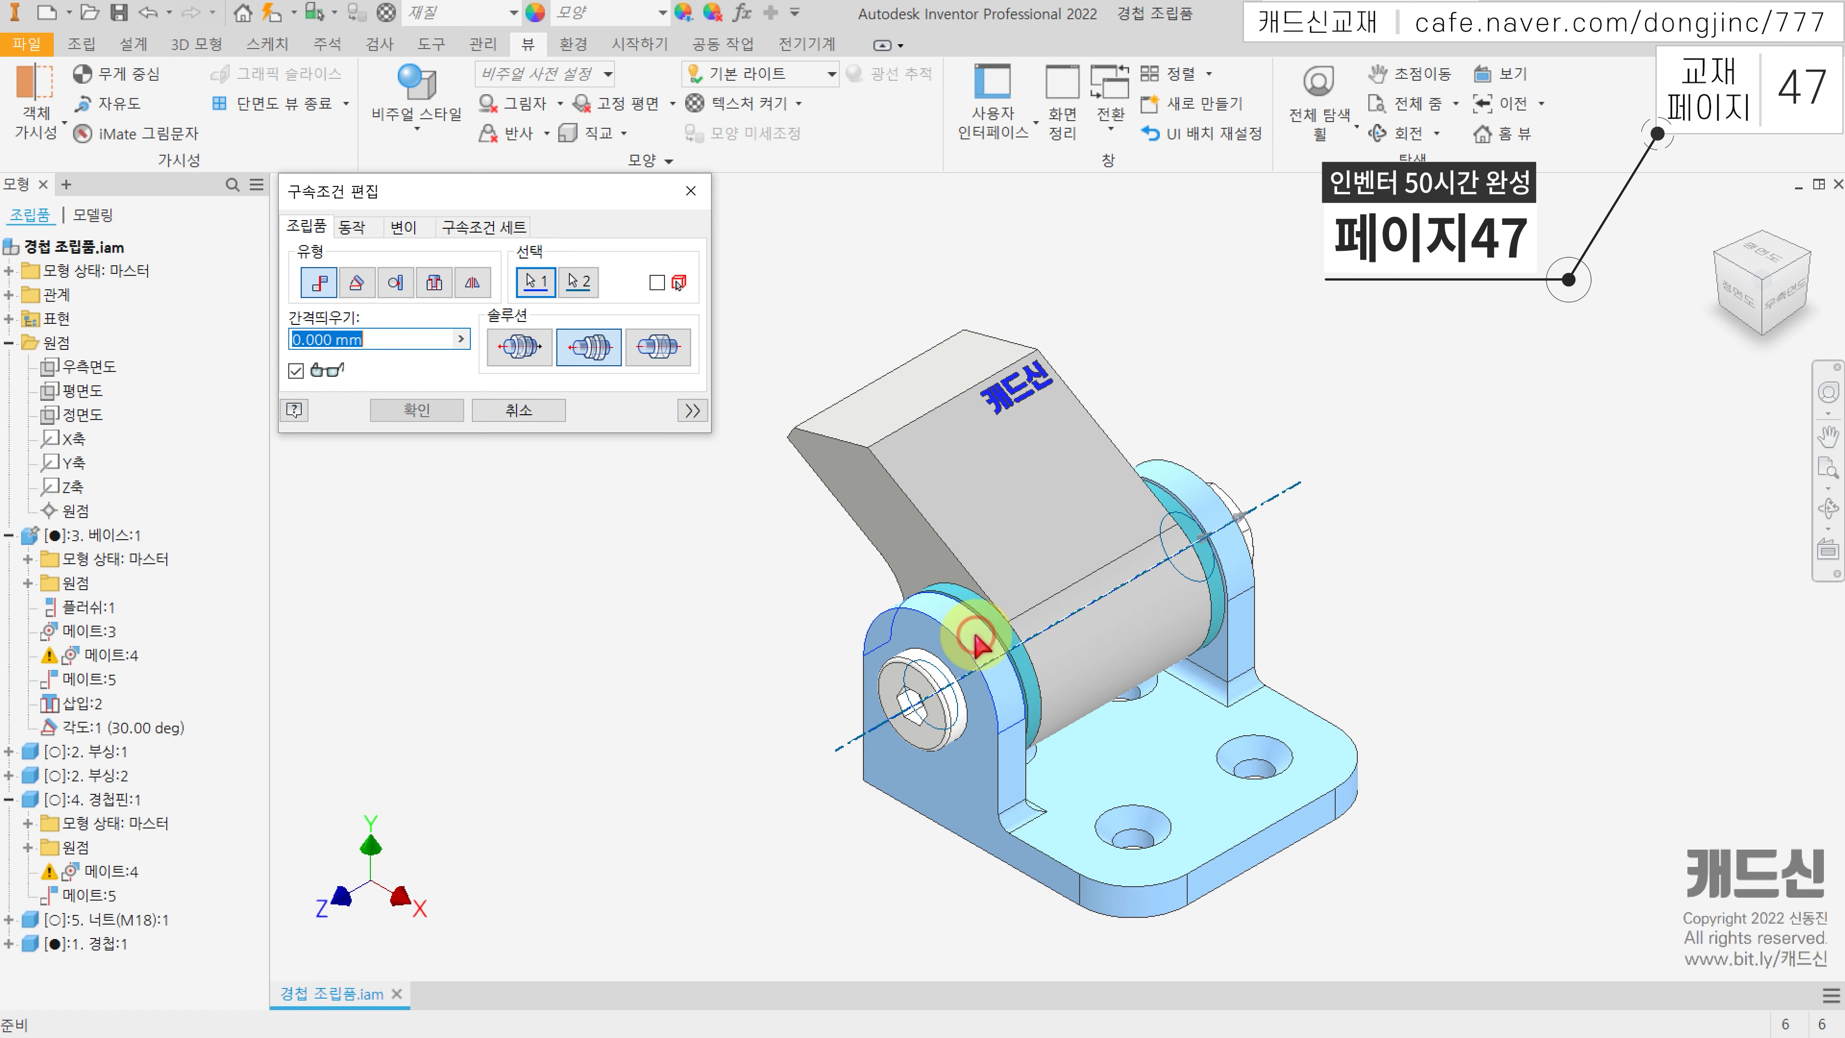
click(415, 411)
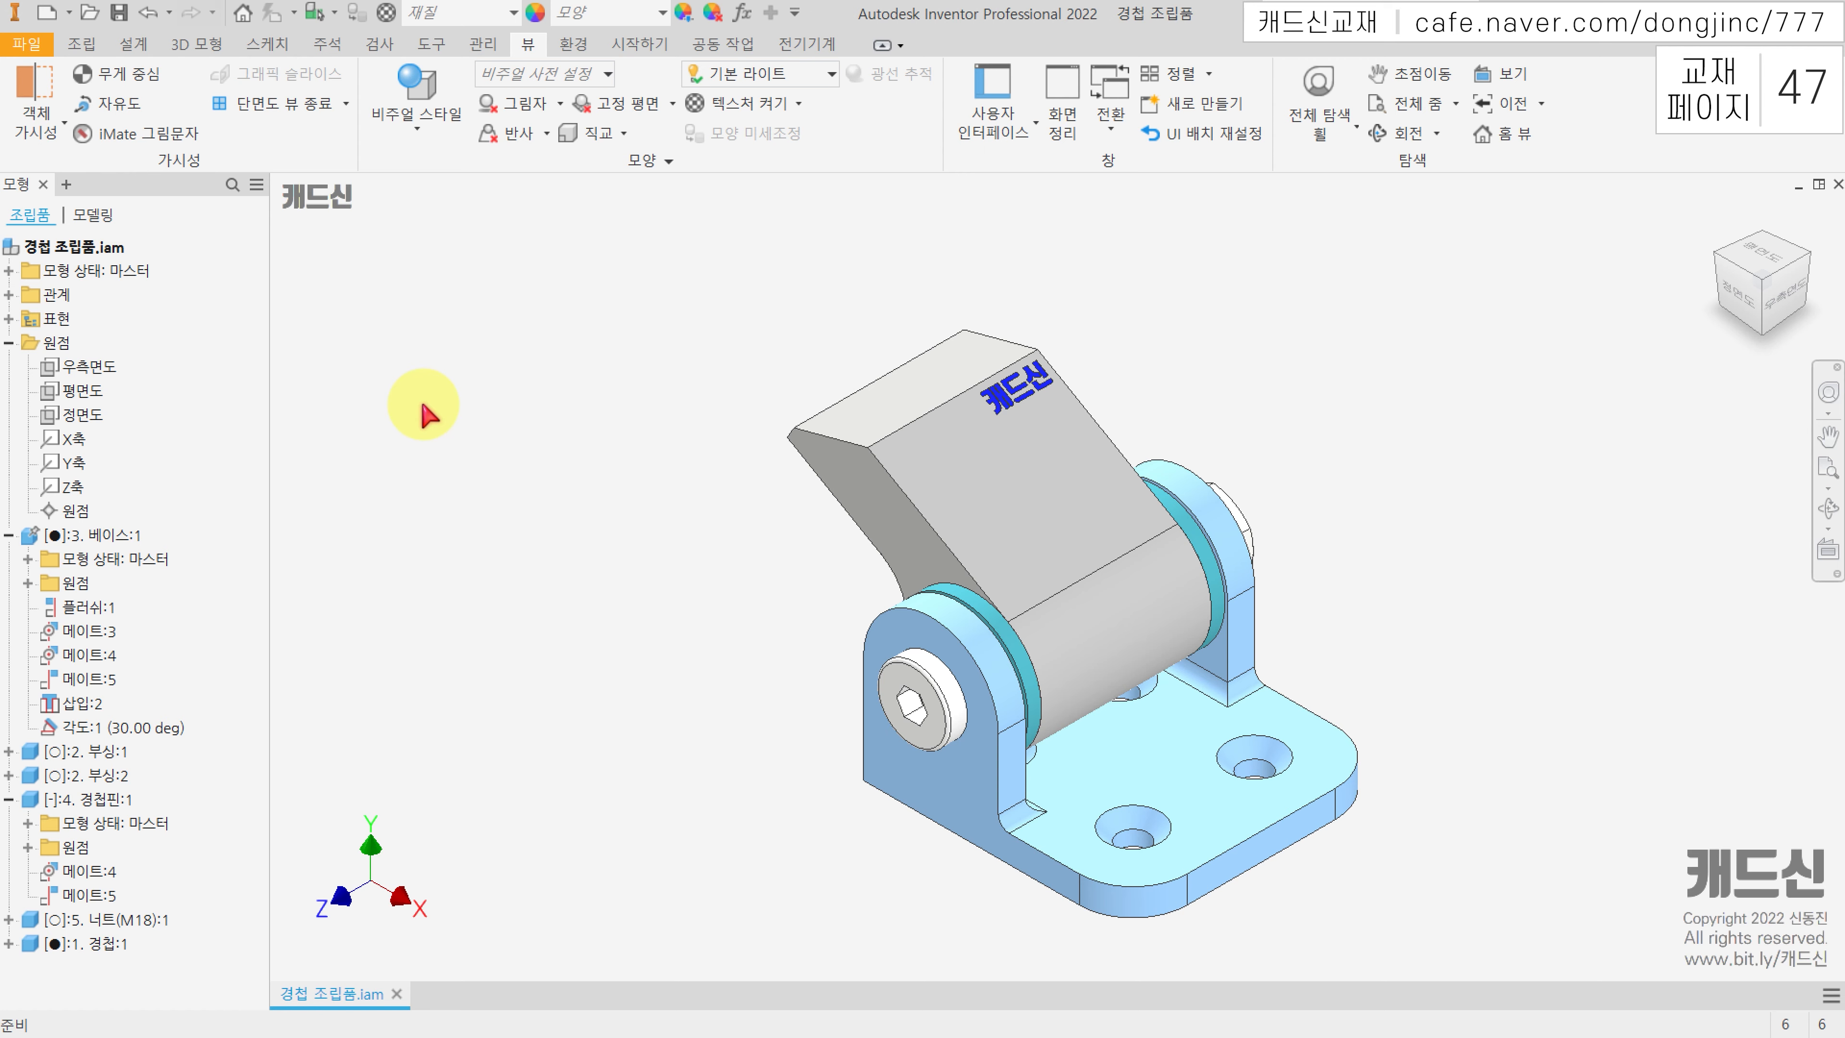
Step: Undo the 메이트:4 edit and delete that faulty constraint under 3. 베이스:1
click(54, 652)
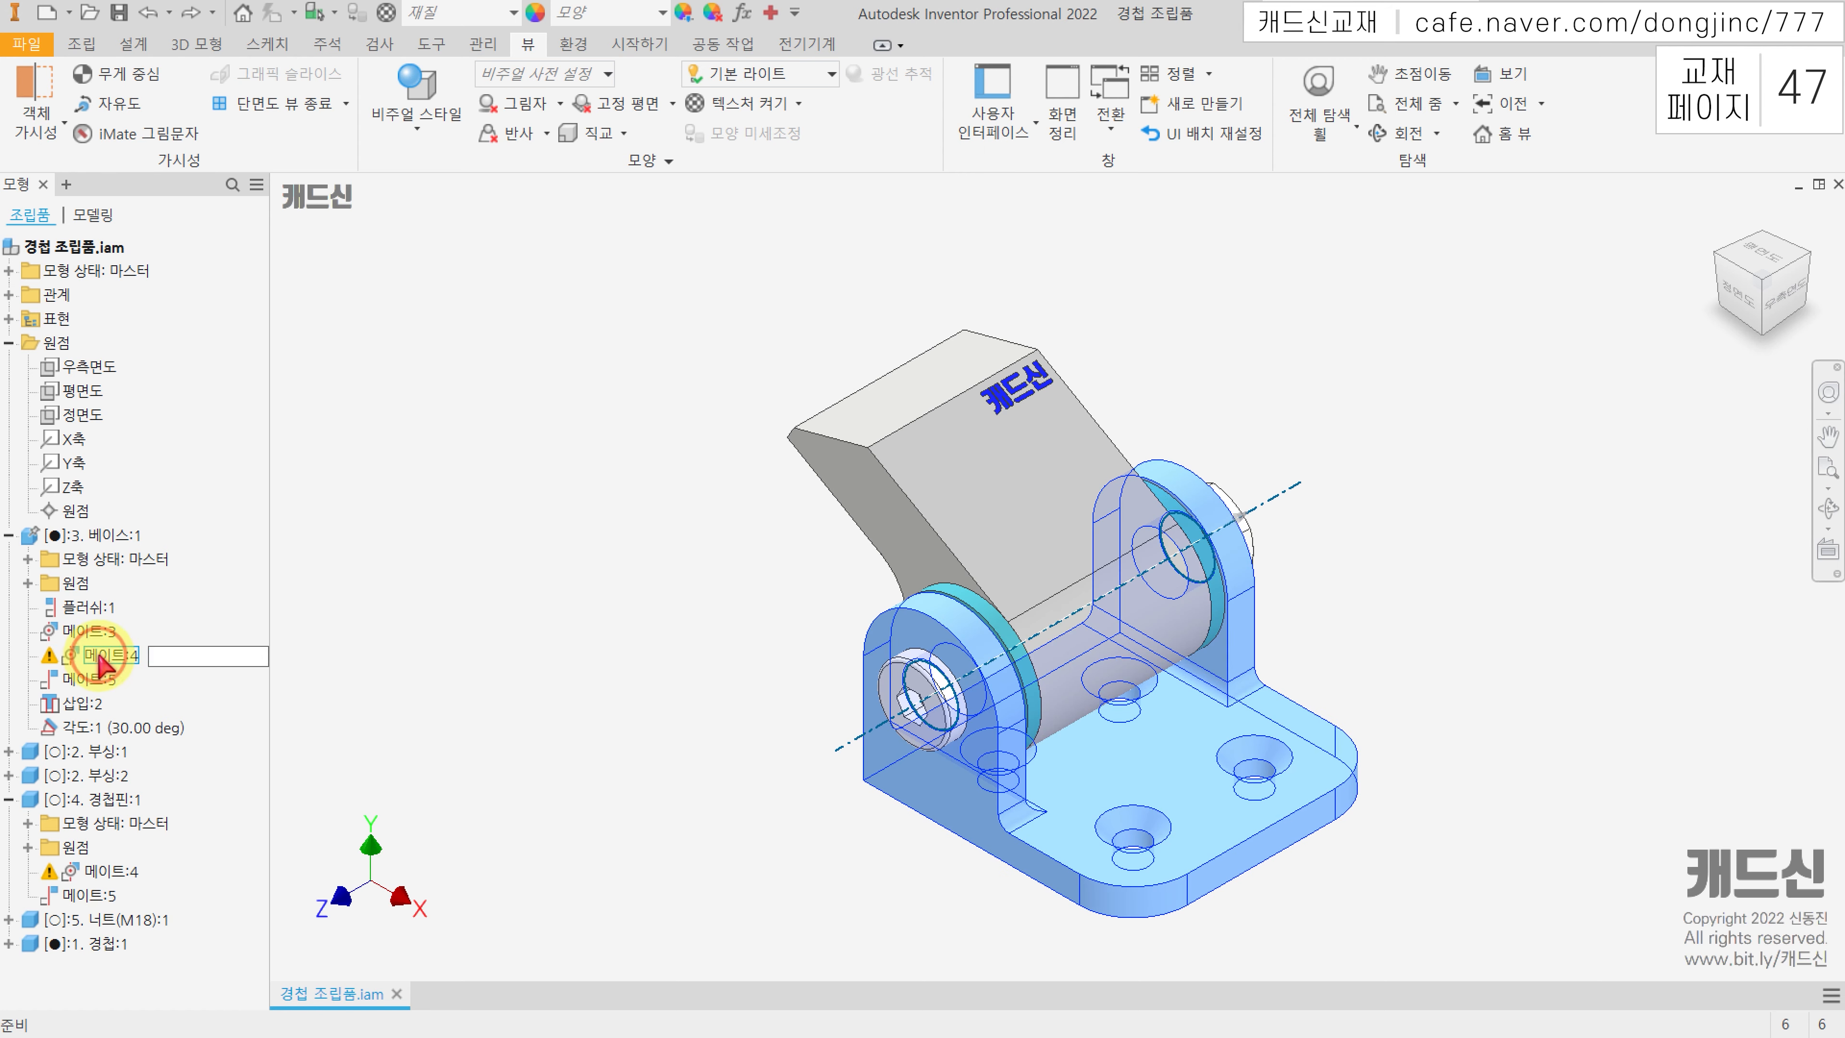
click(467, 506)
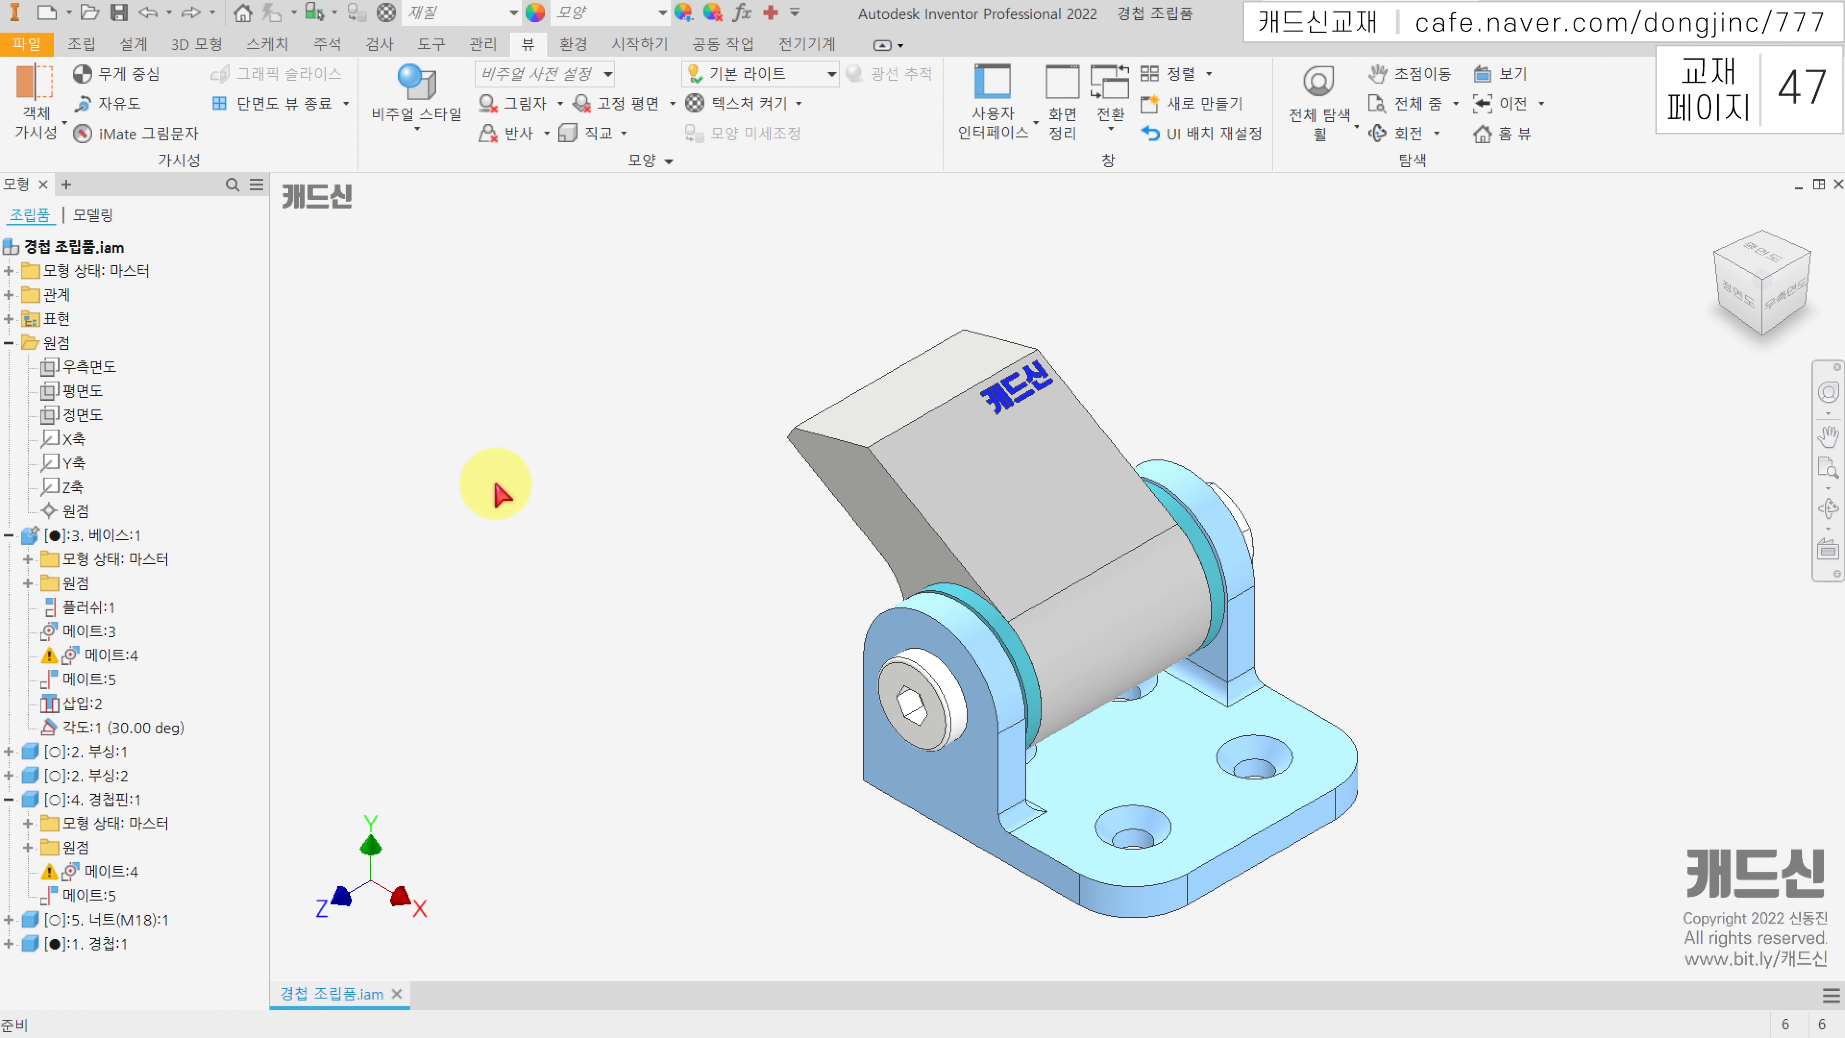
click(102, 661)
click(63, 658)
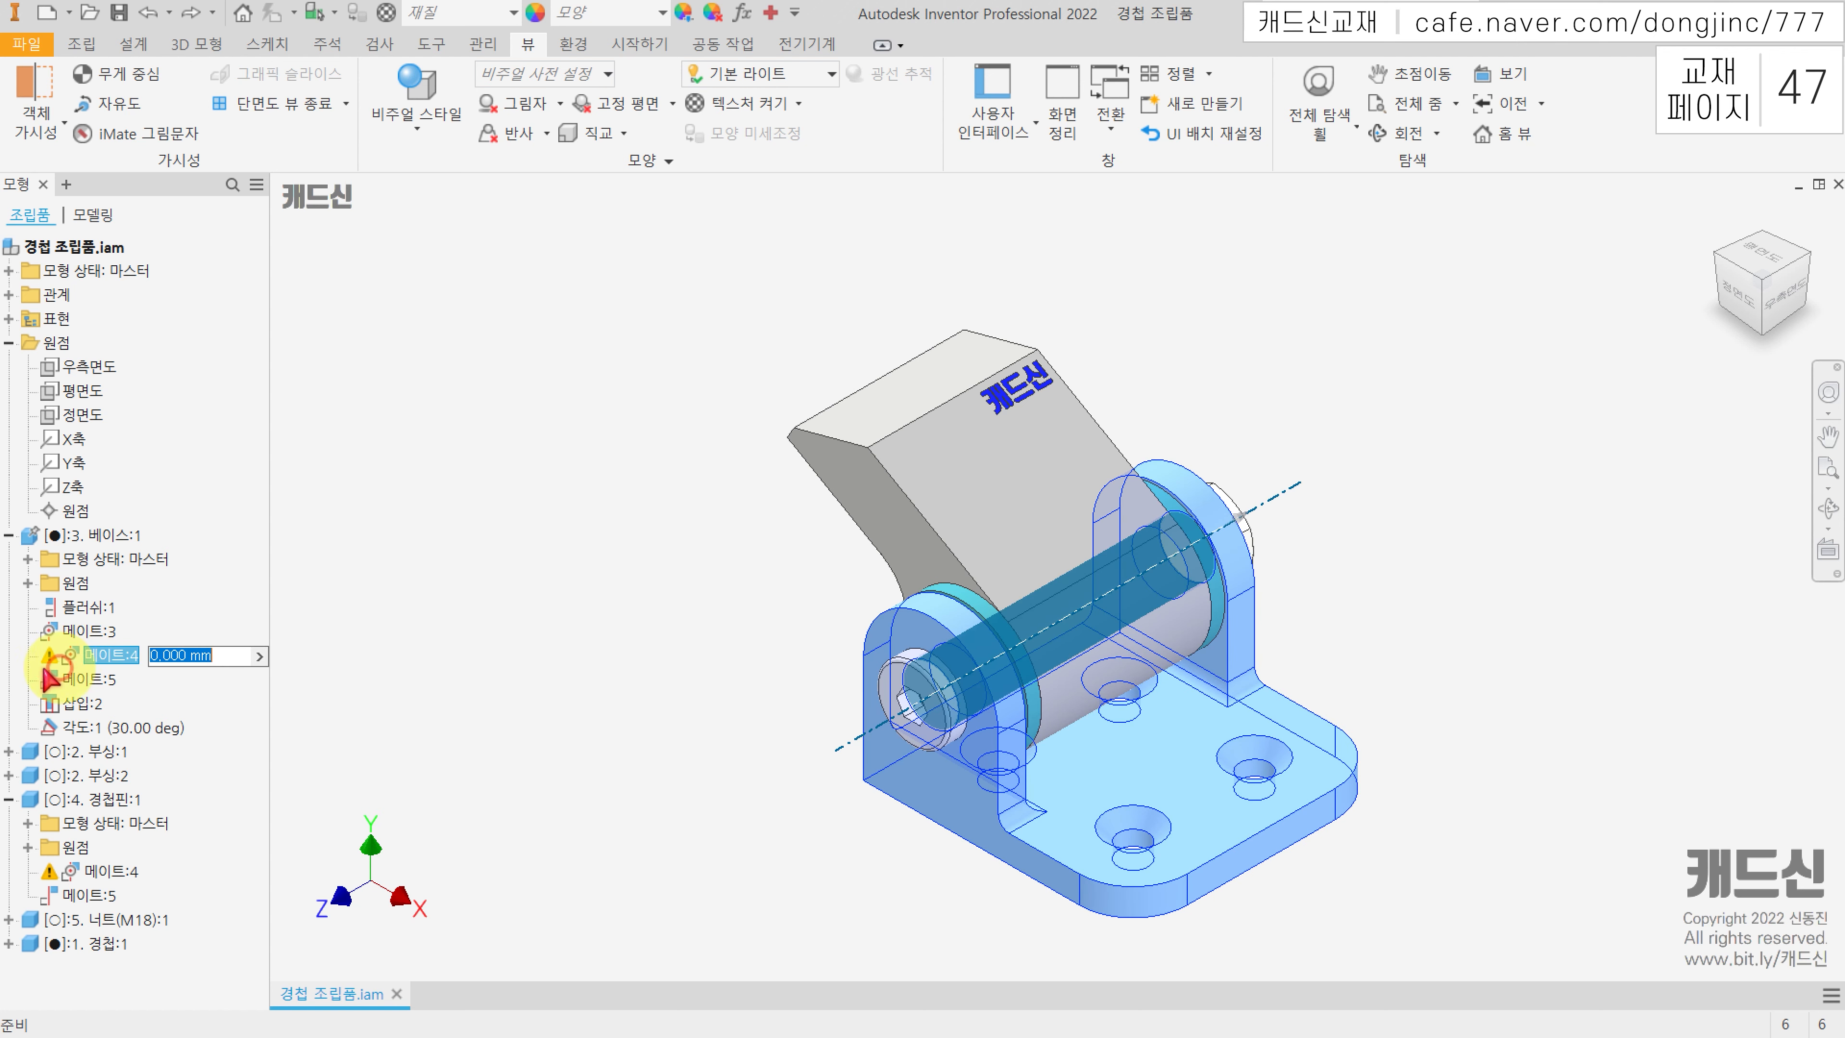
right_click(75, 659)
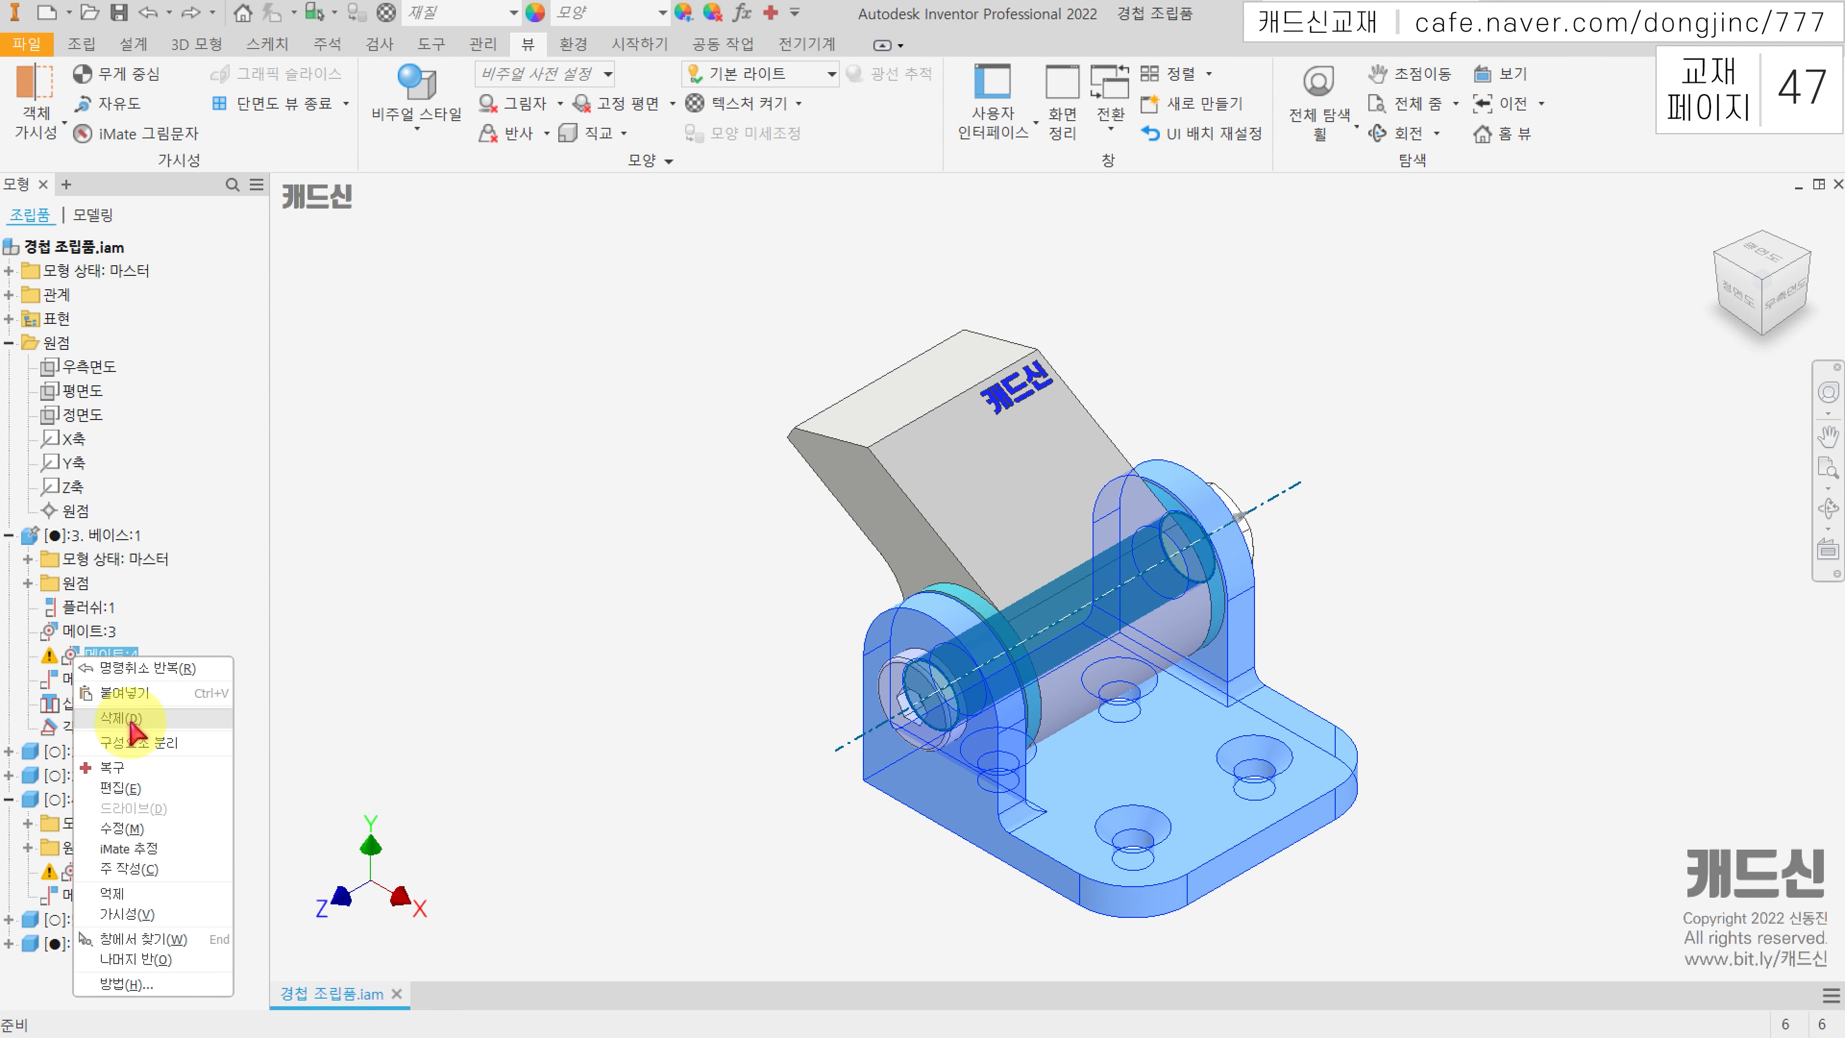
click(129, 720)
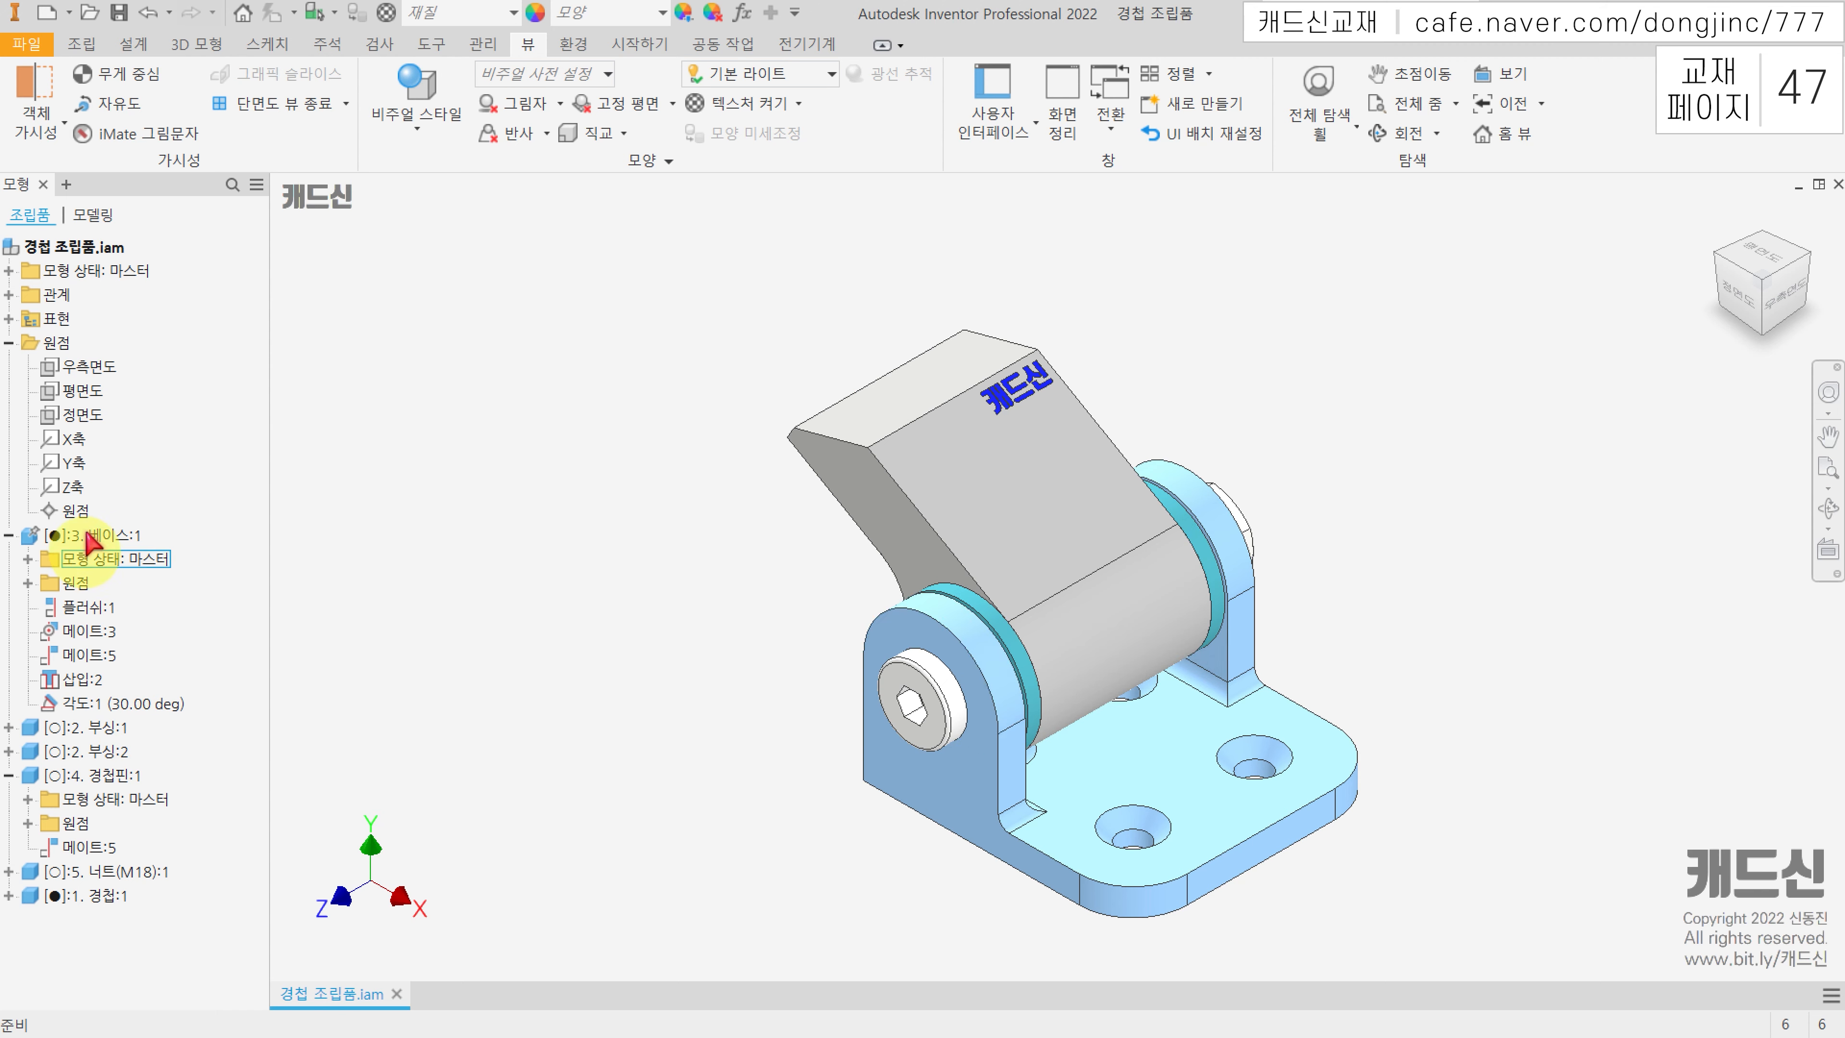
Step: Identify 3. 베이스:1 and 4. 경첩핀:1, pull the hinge pin out of the base's hole and inspect its position from above
click(109, 535)
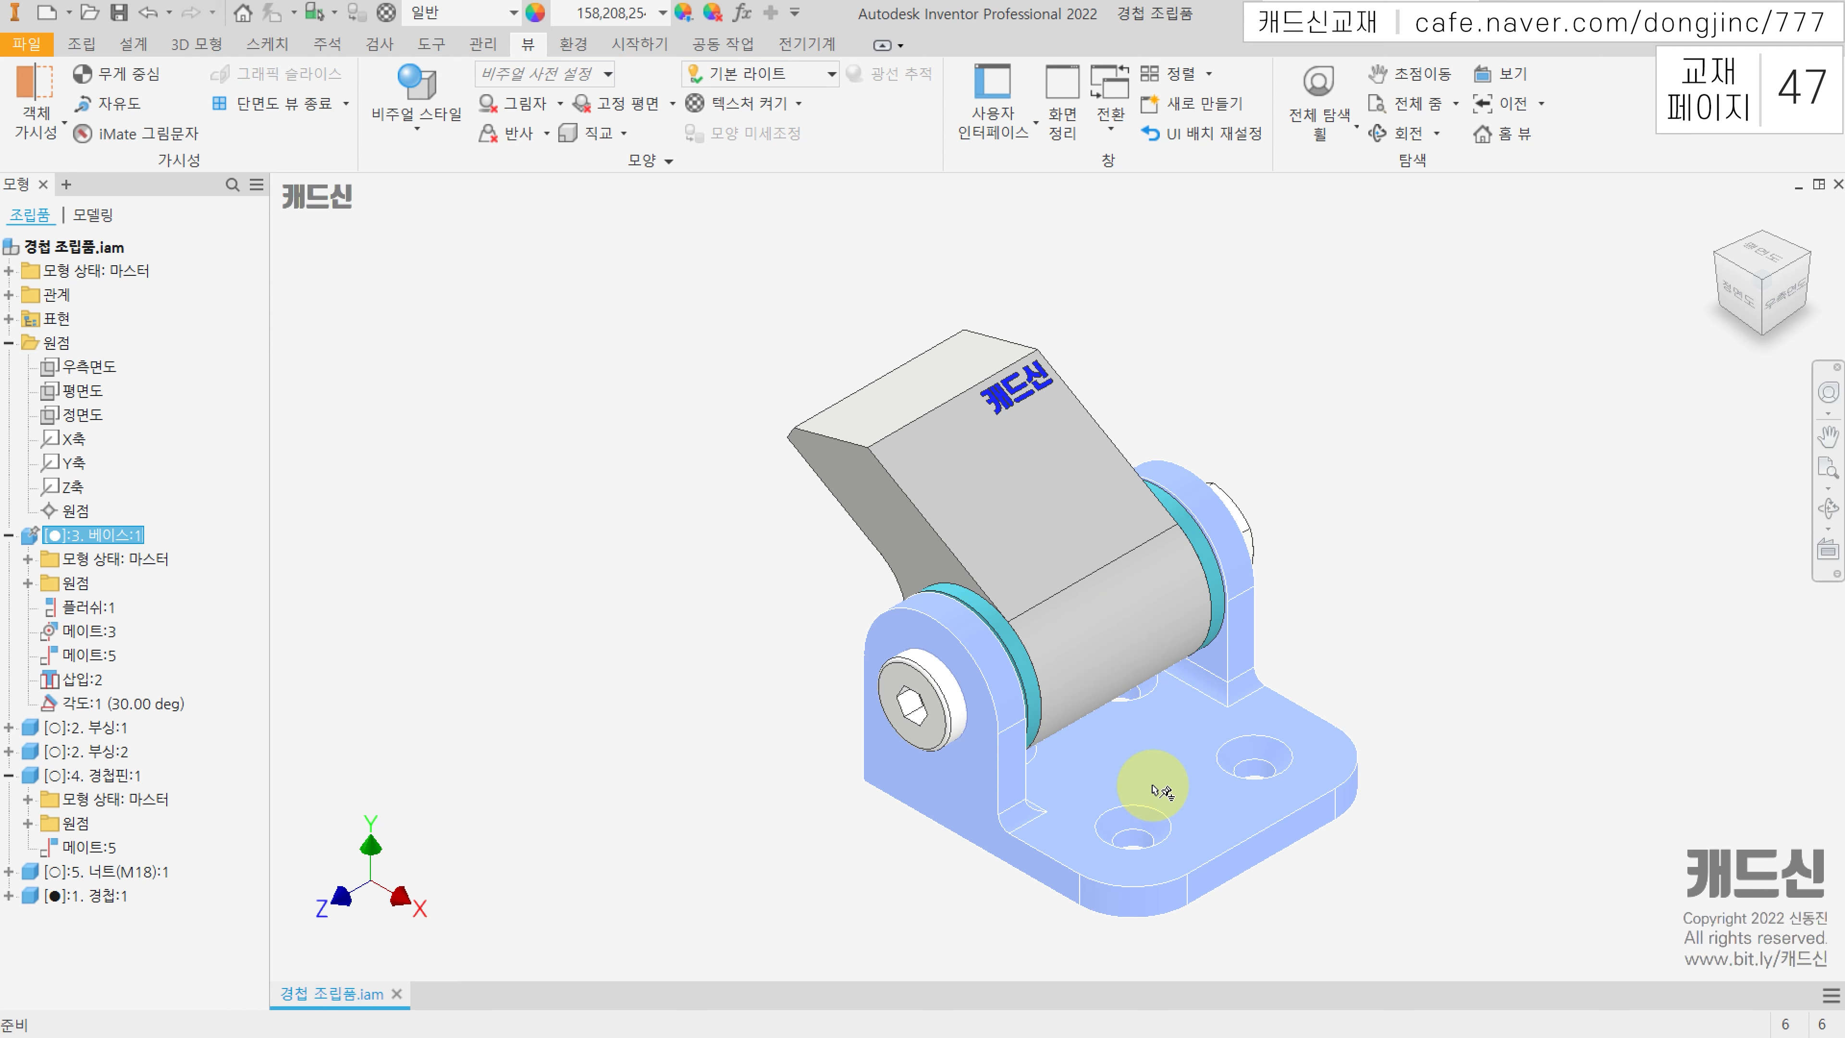
click(94, 776)
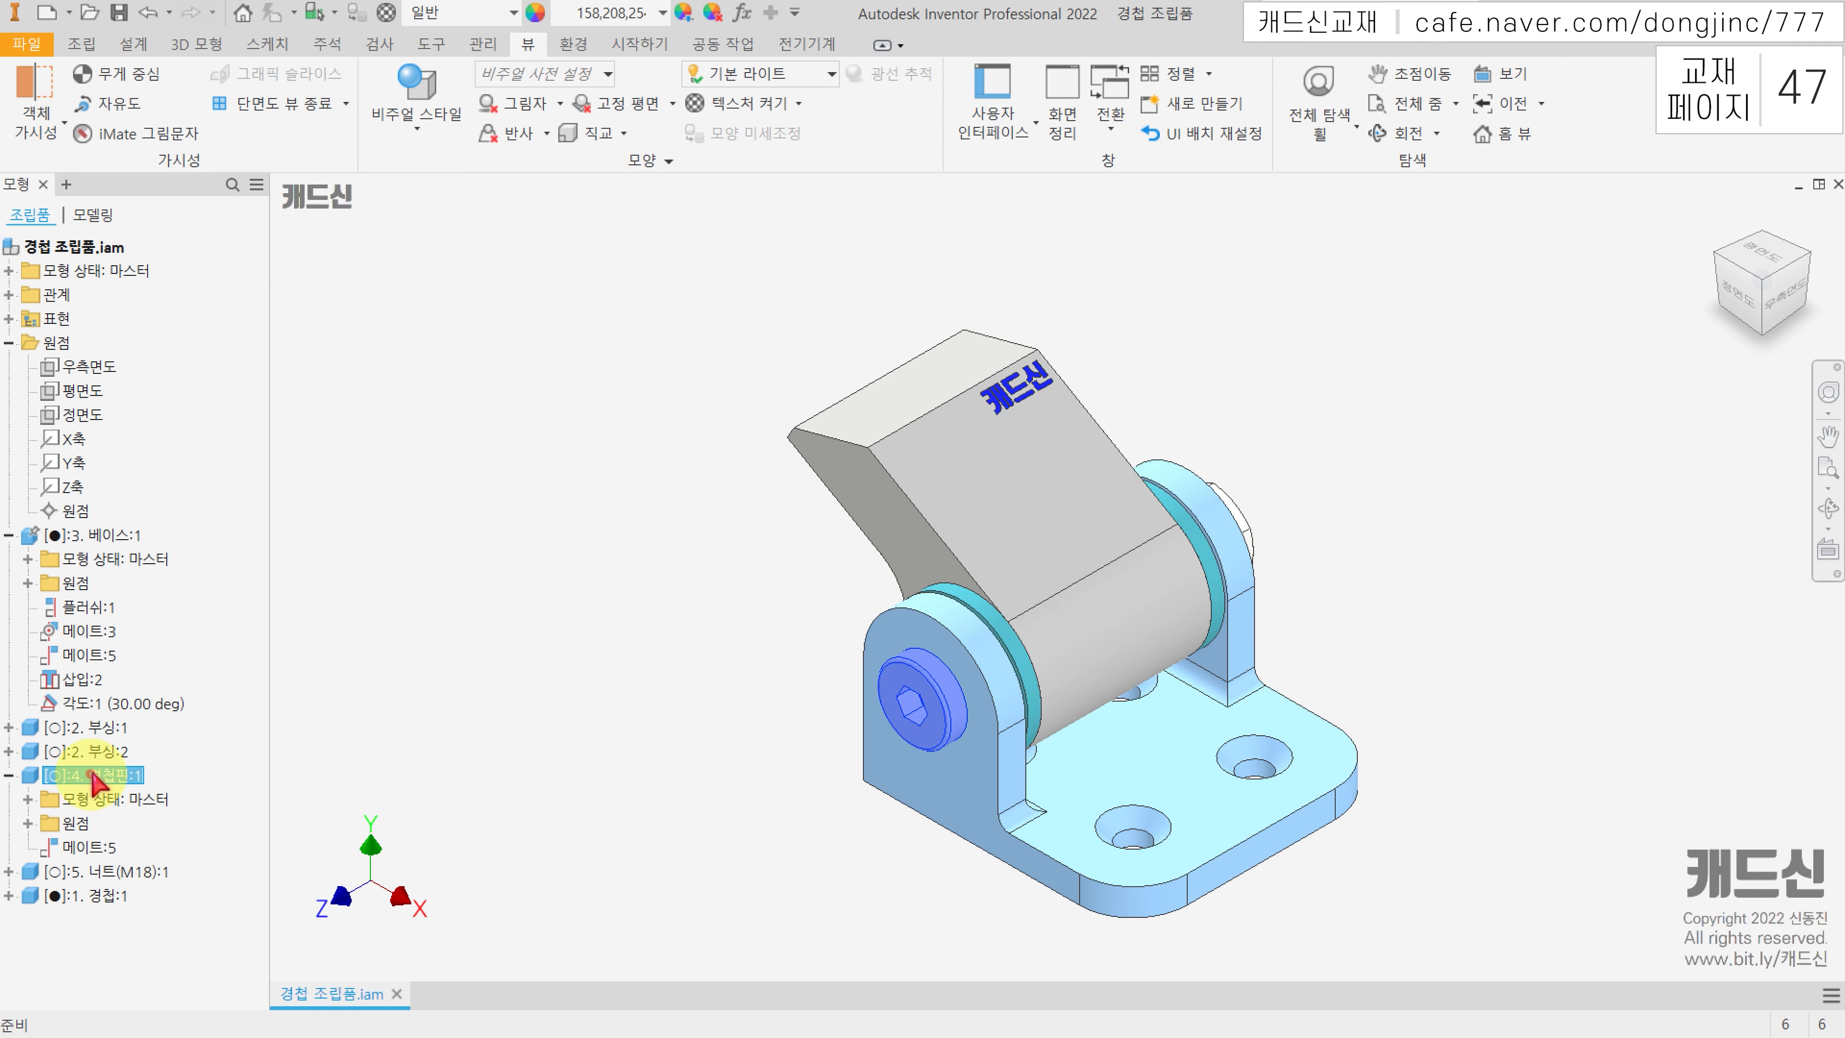
click(947, 690)
drag(947, 691, 512, 636)
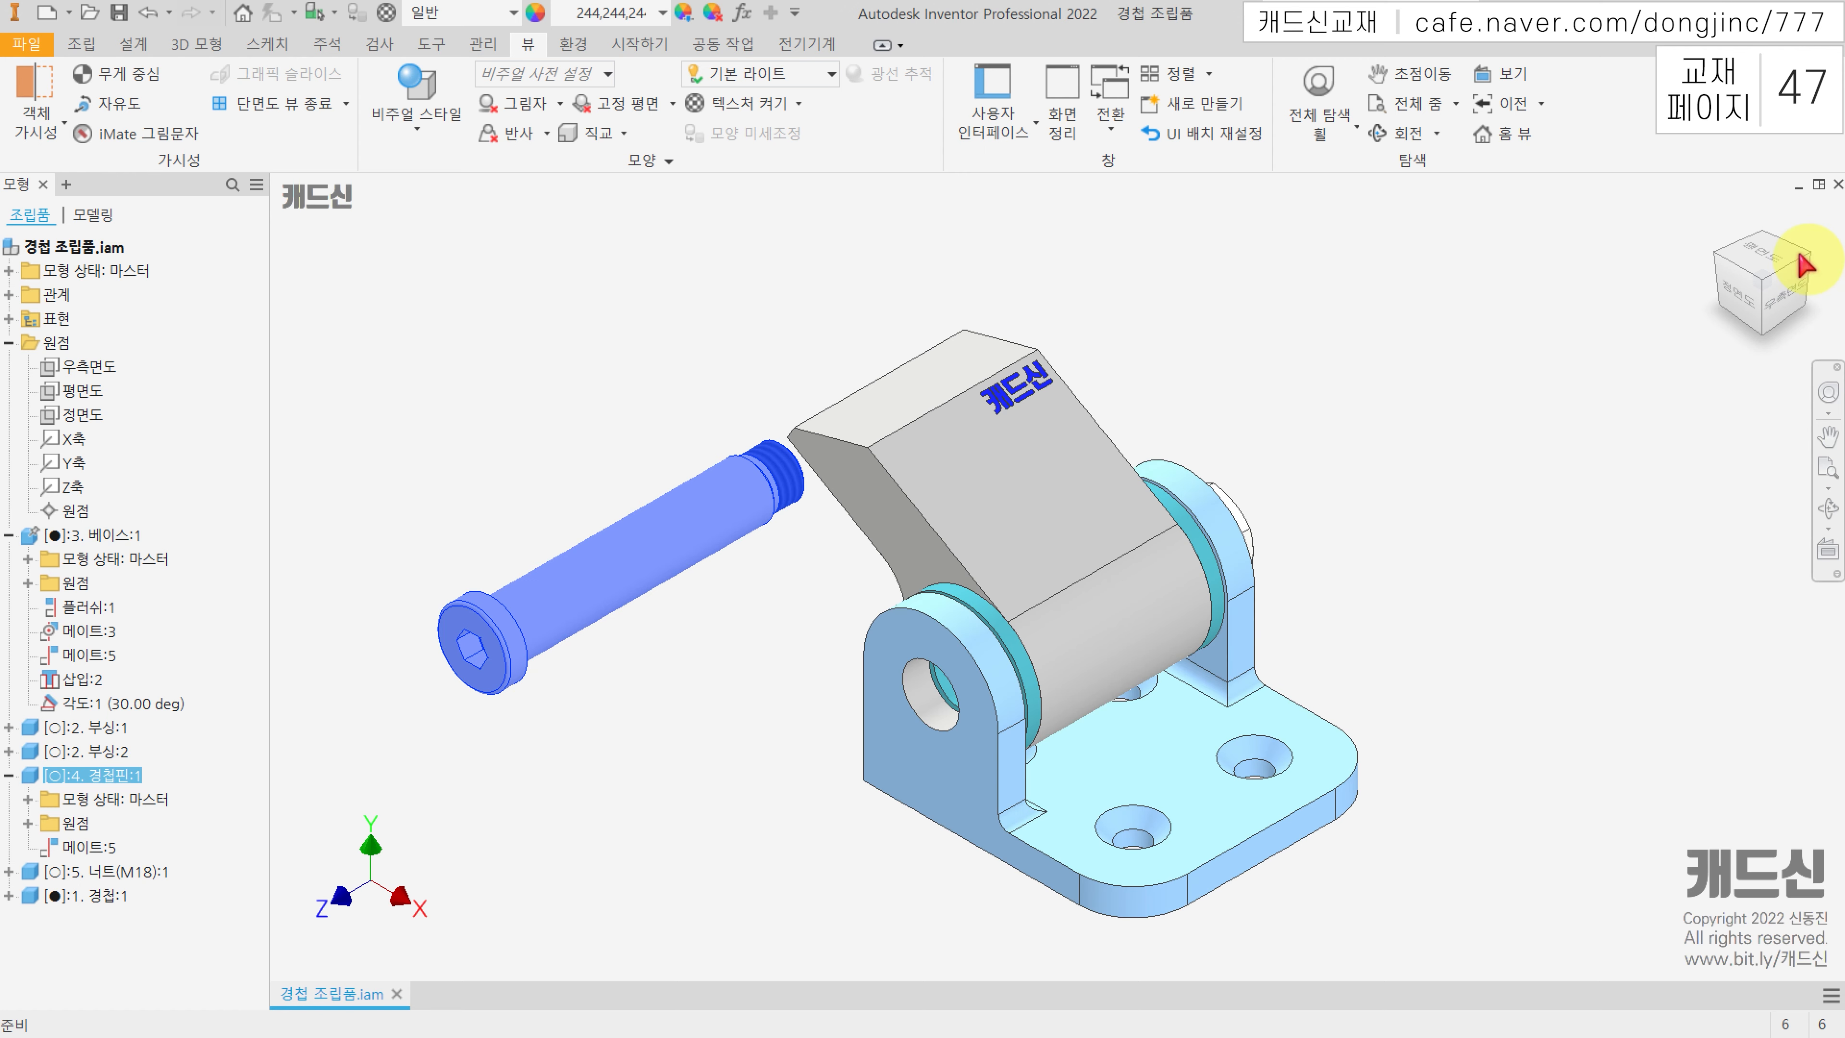
click(1768, 259)
drag(1012, 291, 1112, 383)
click(1720, 216)
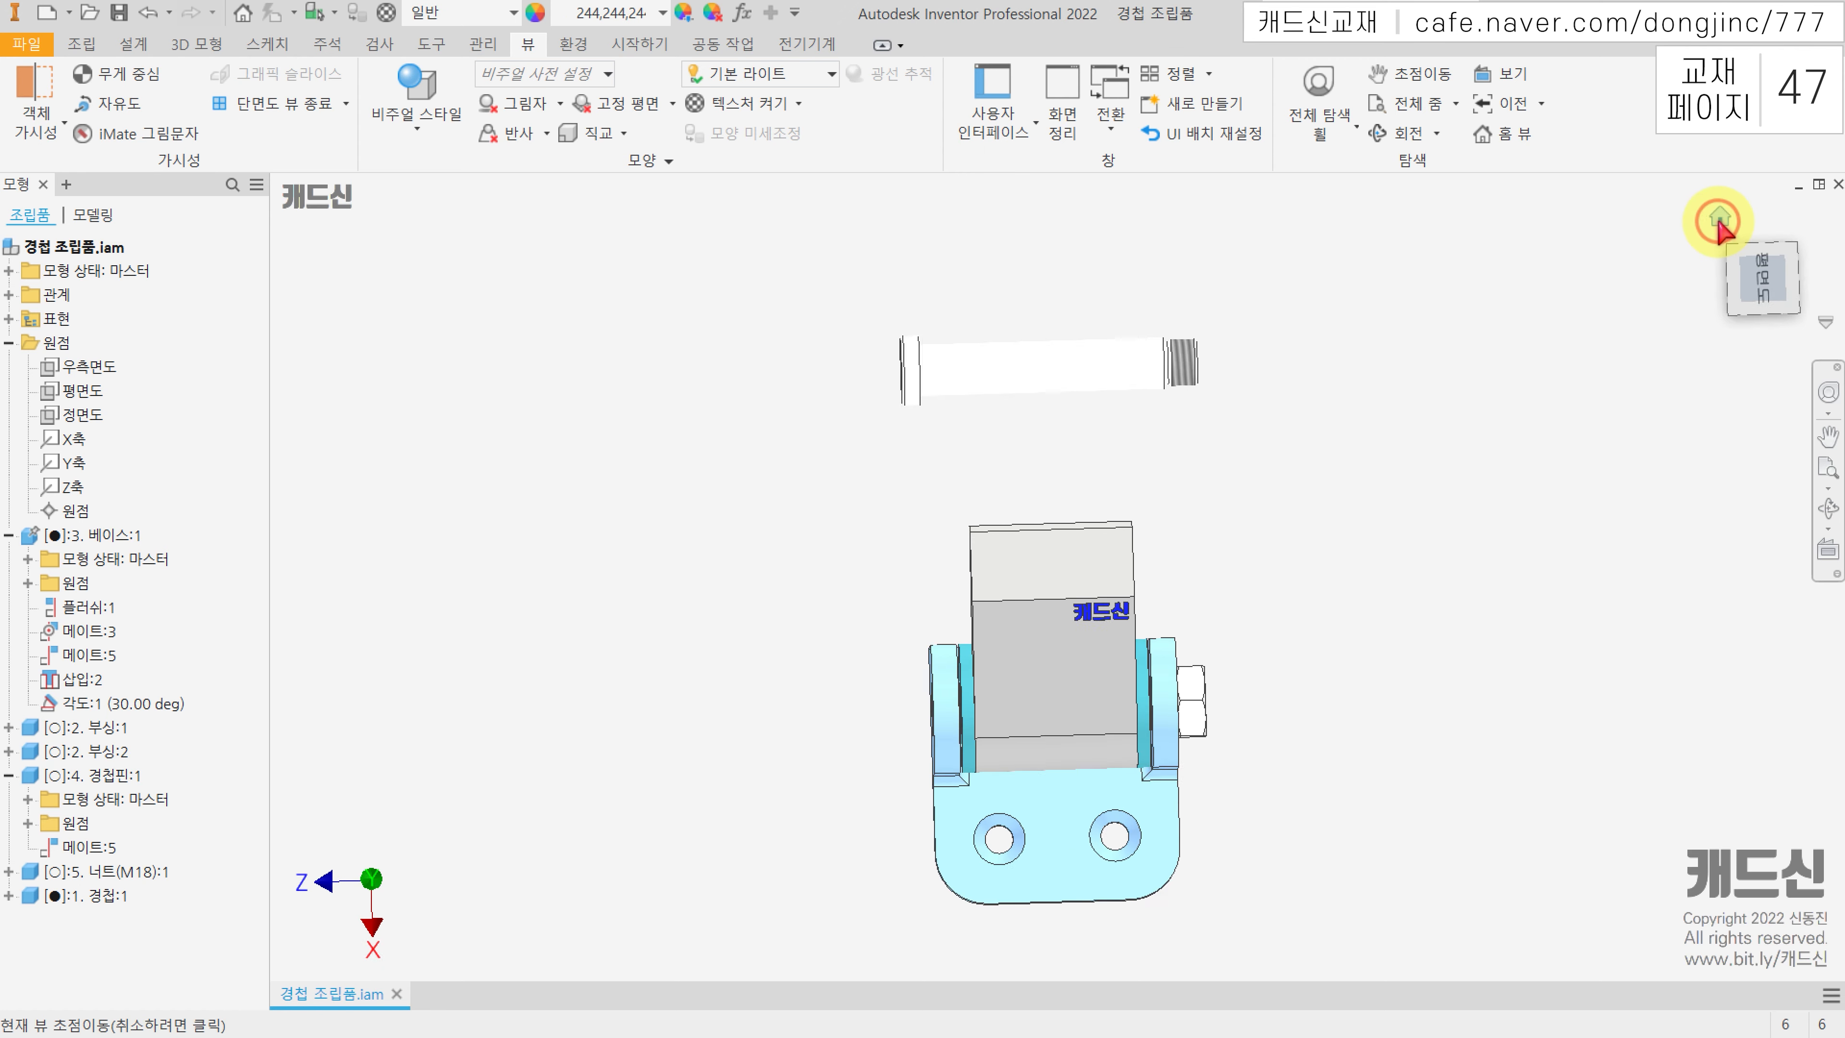
Step: Inspect the pulled-out hinge pin against the hinge and base, and check which faces its remaining 메이트:5 constraint links
click(773, 641)
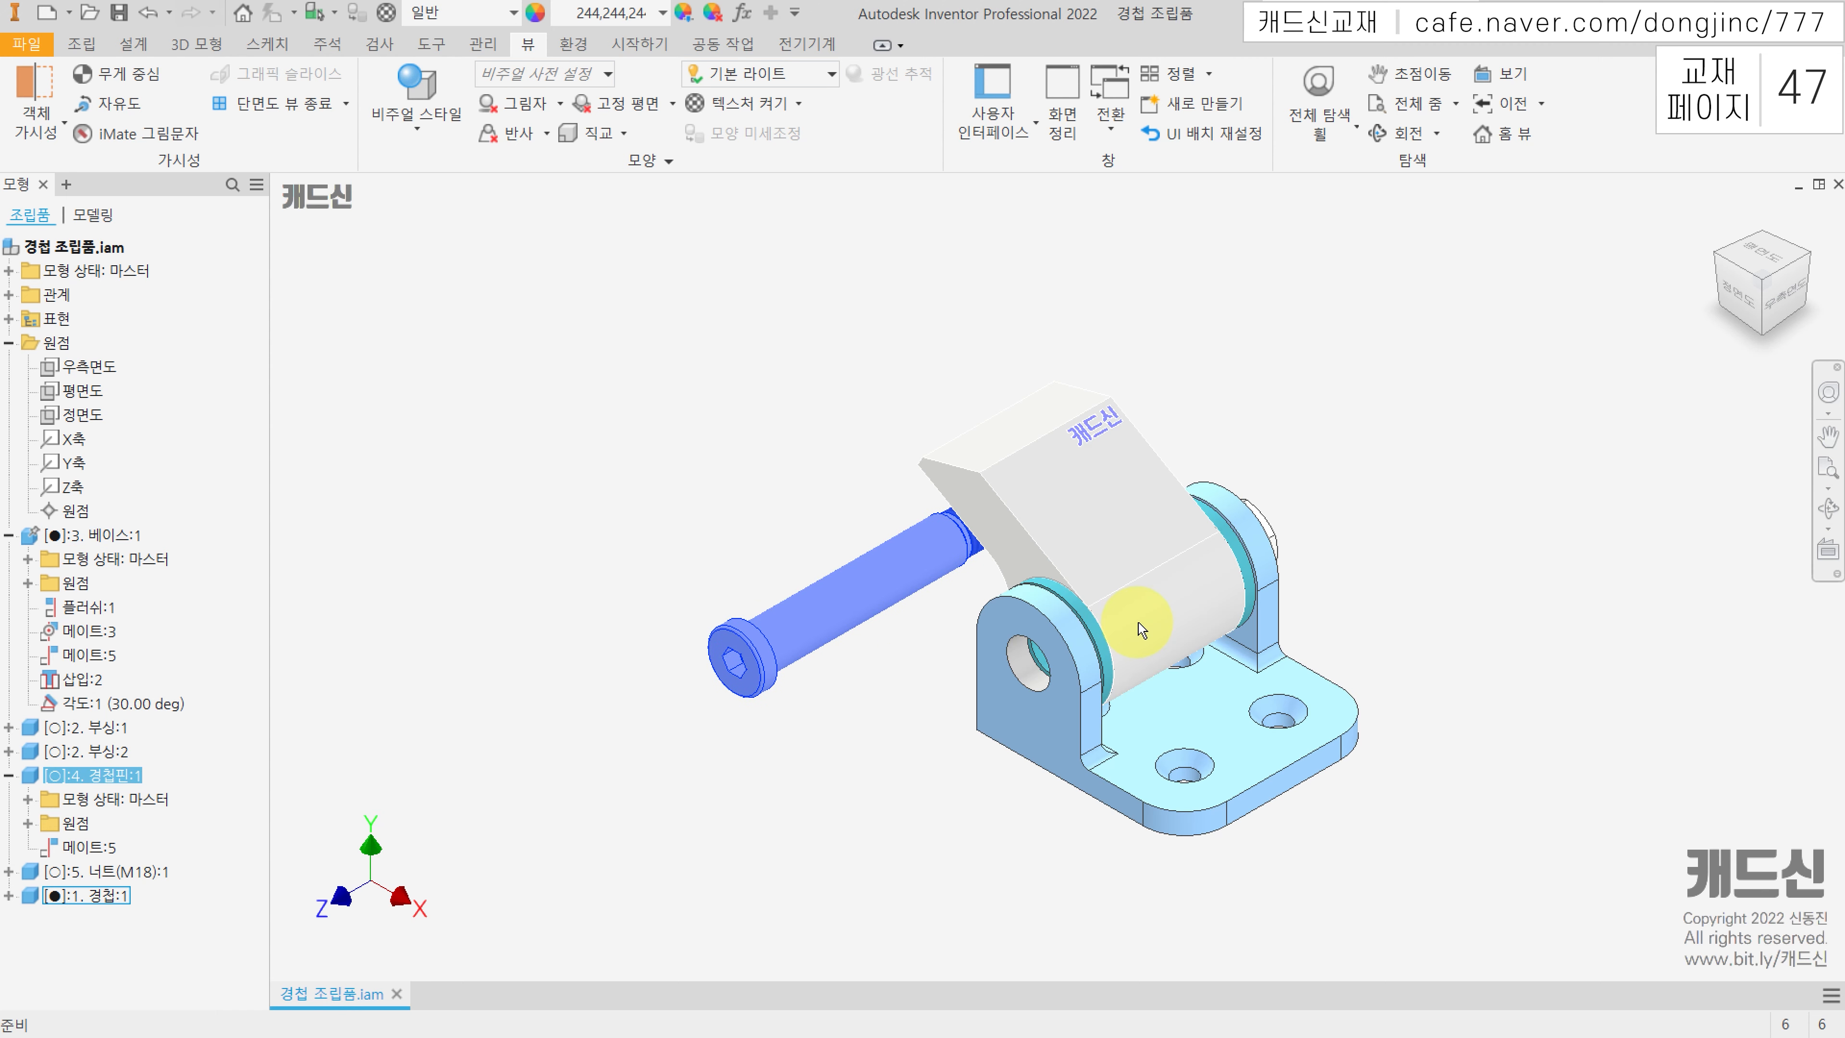
click(1172, 663)
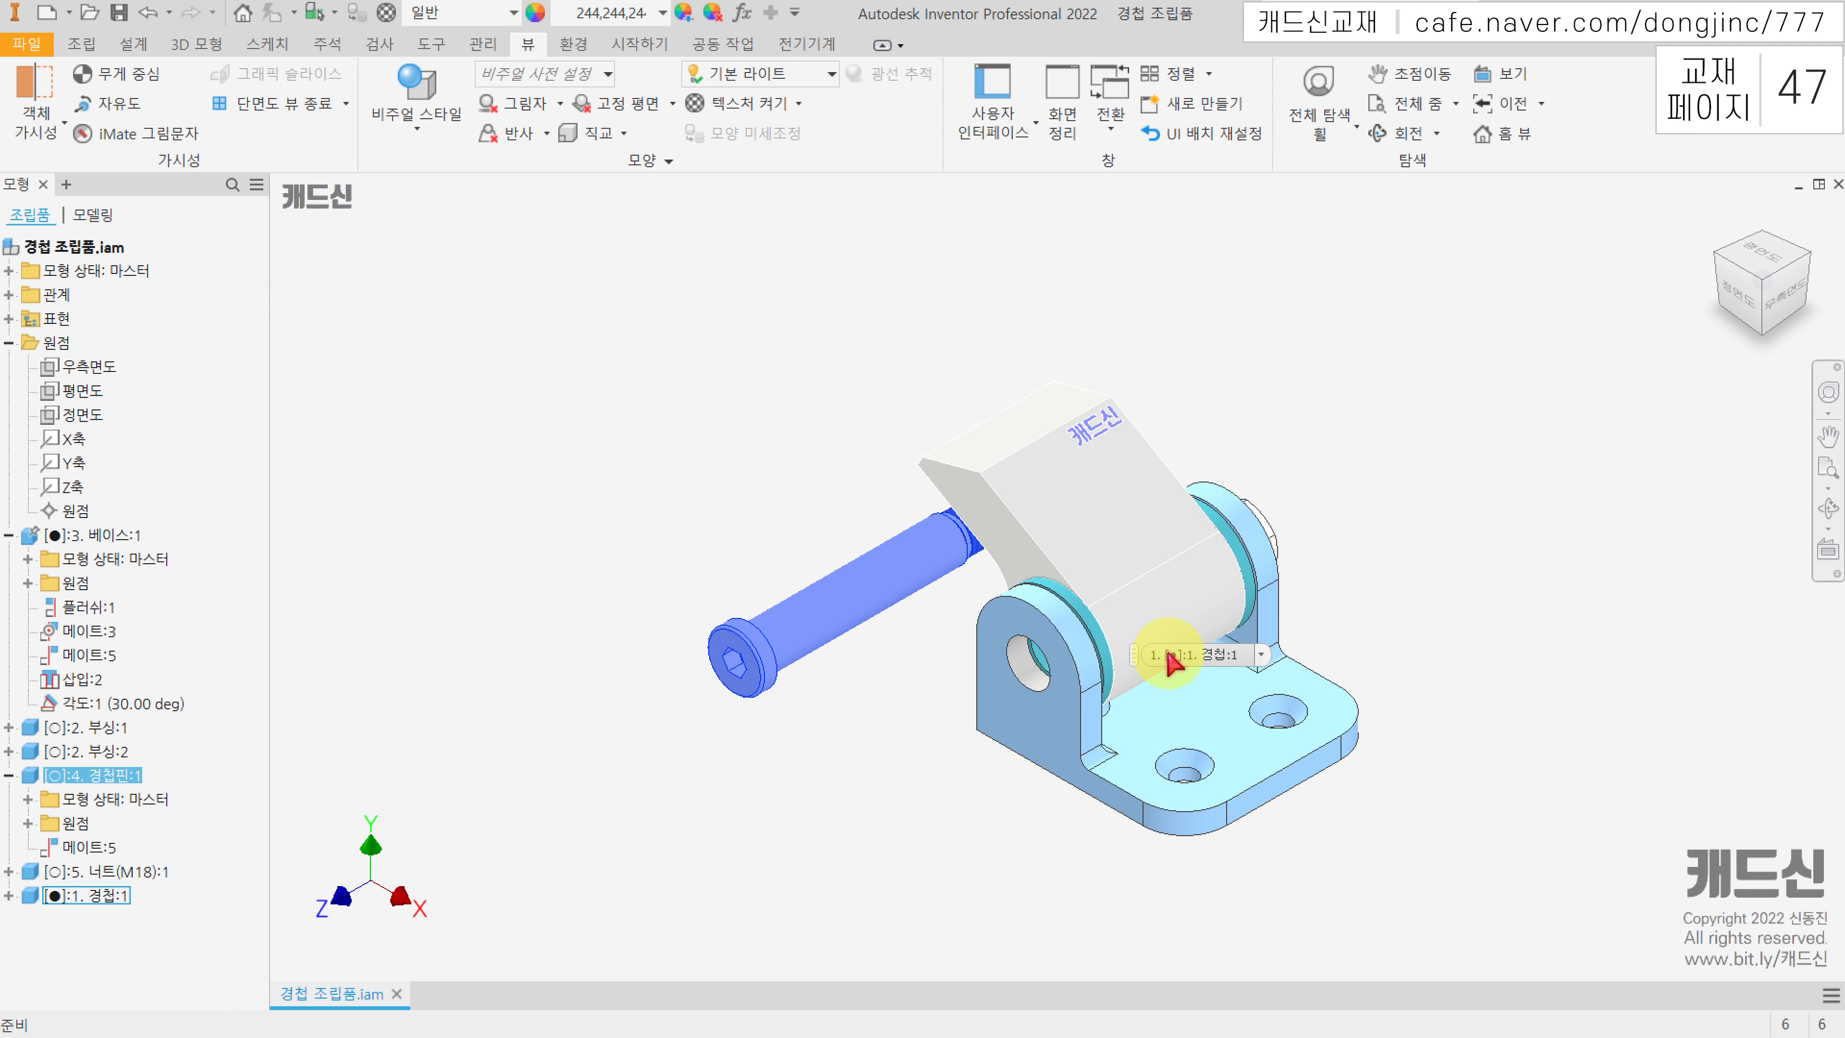
click(760, 502)
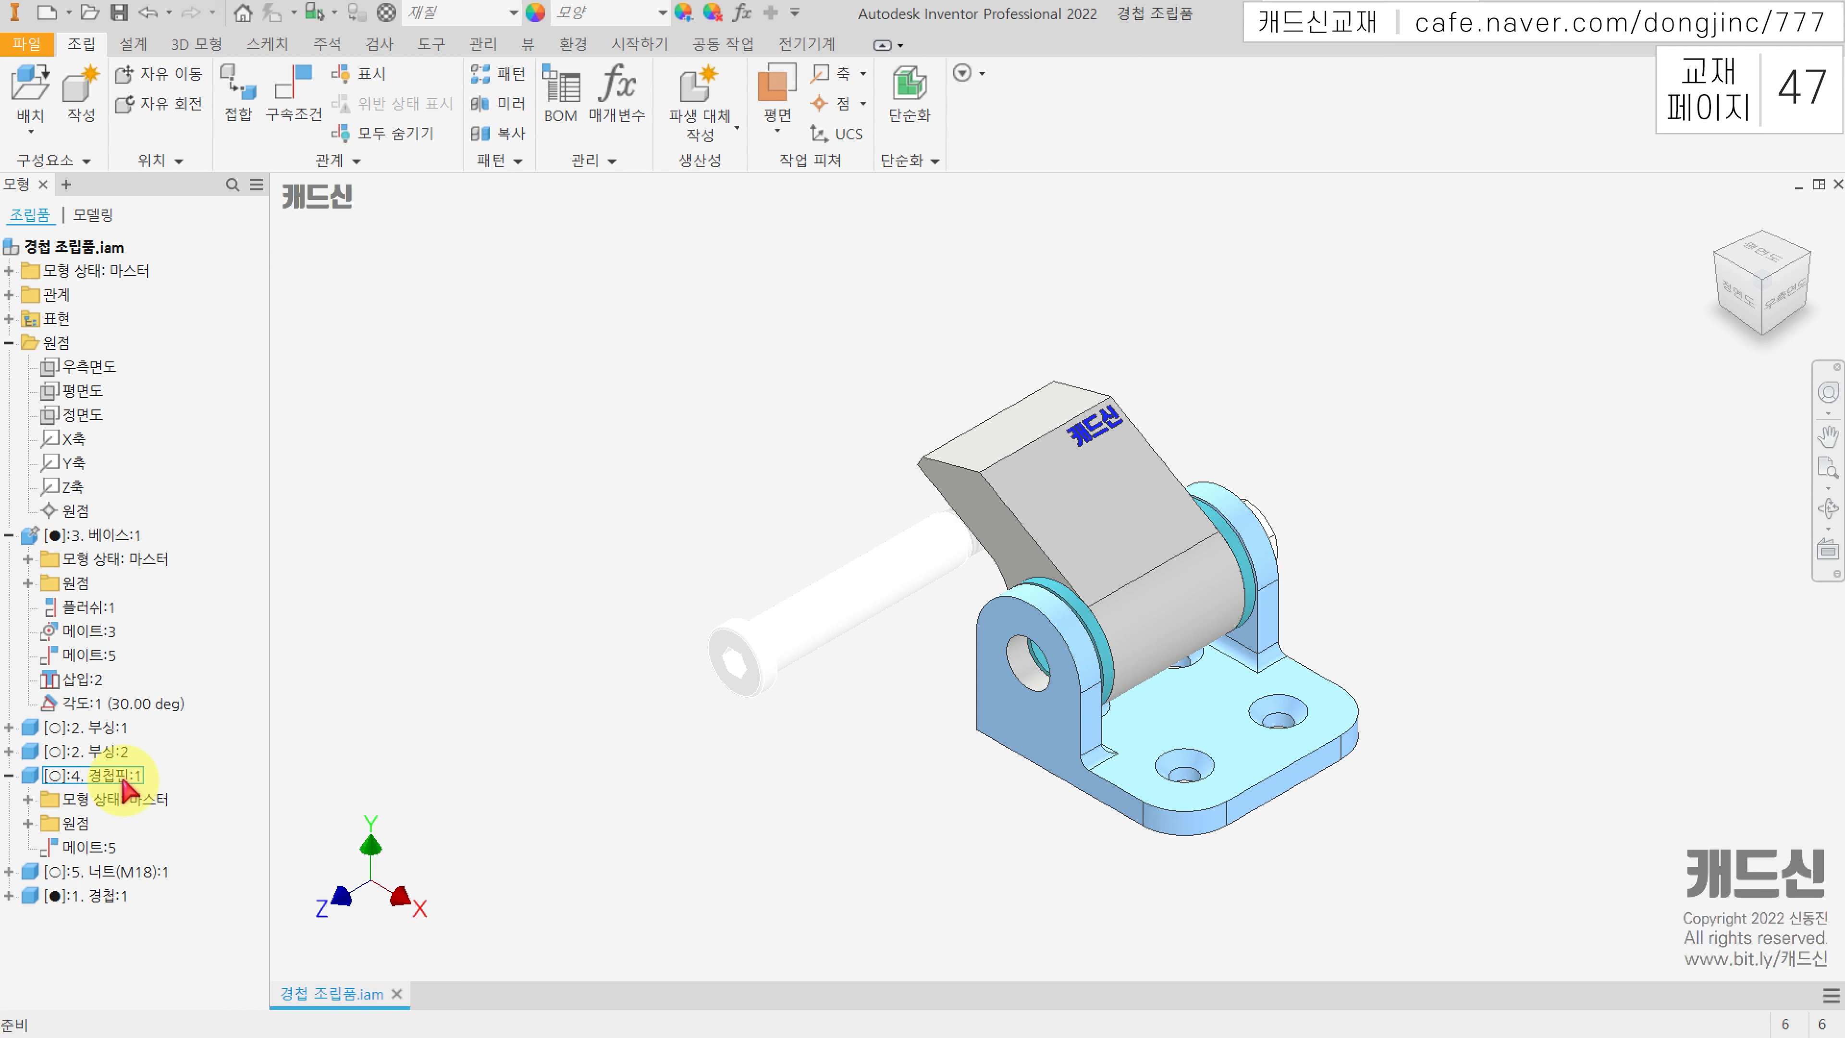
click(86, 849)
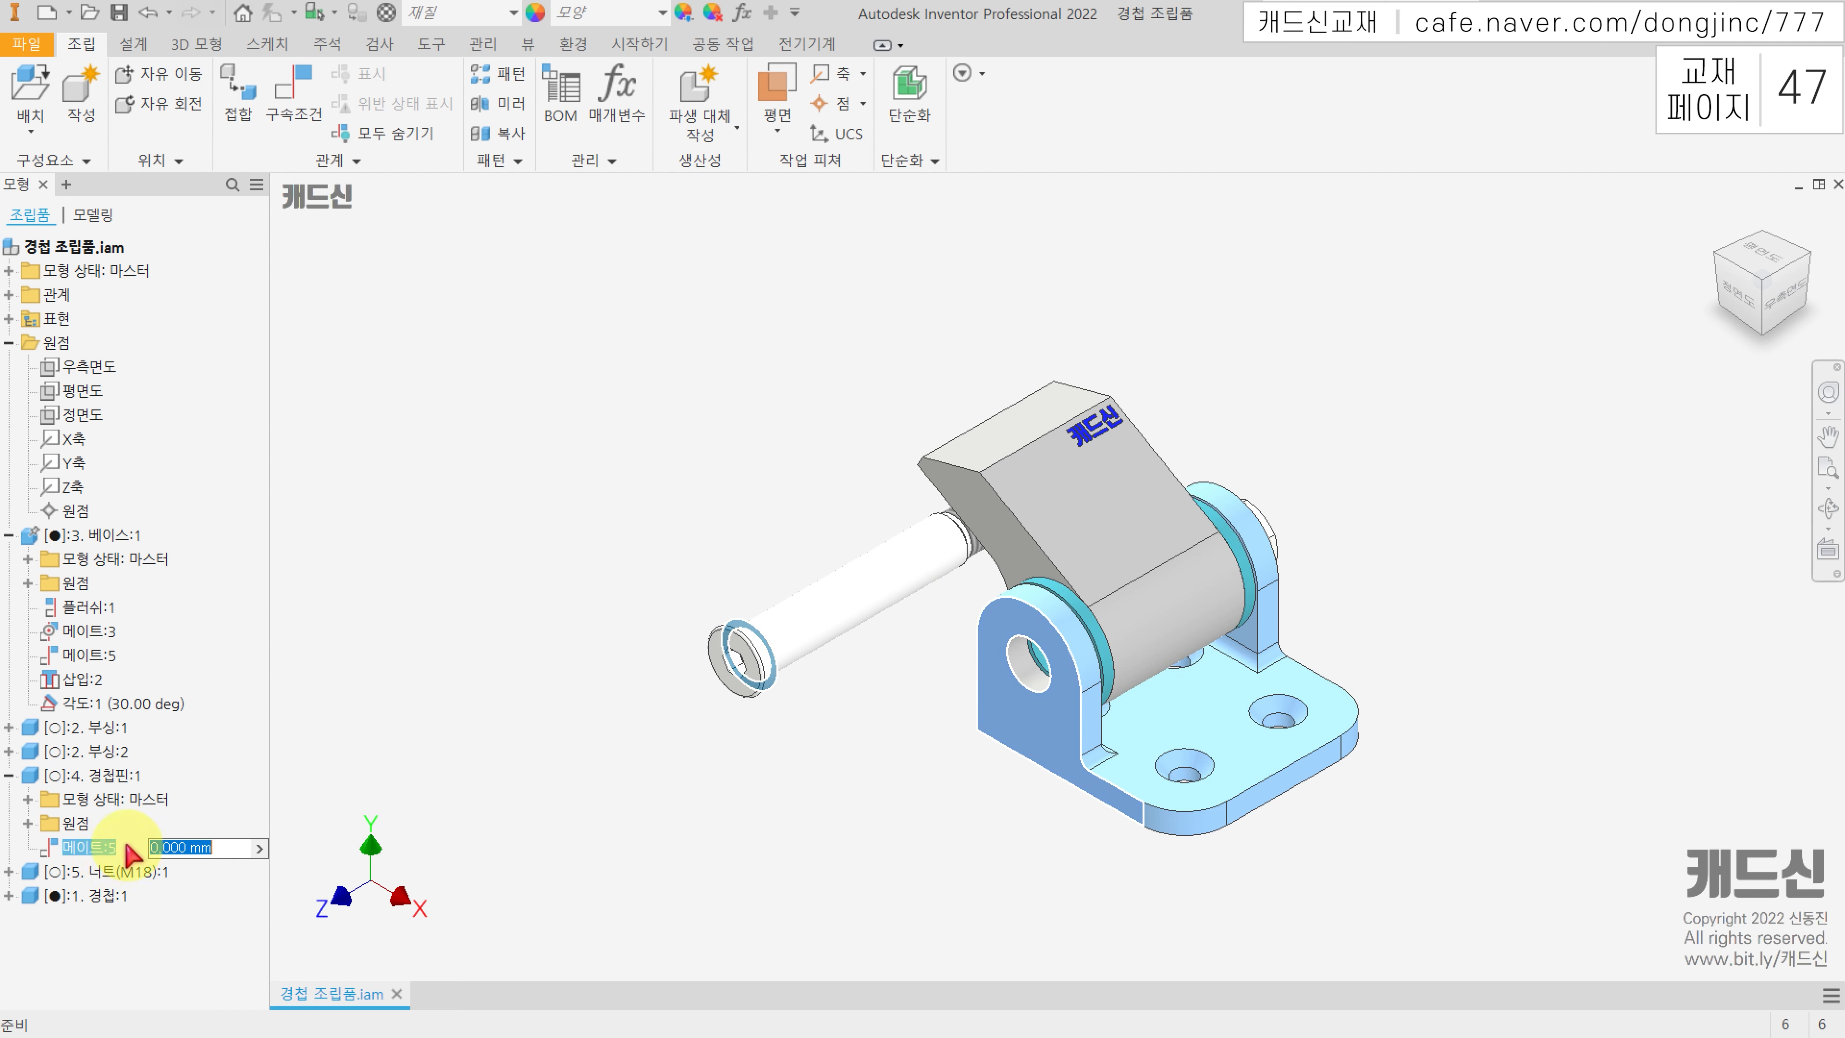
click(465, 719)
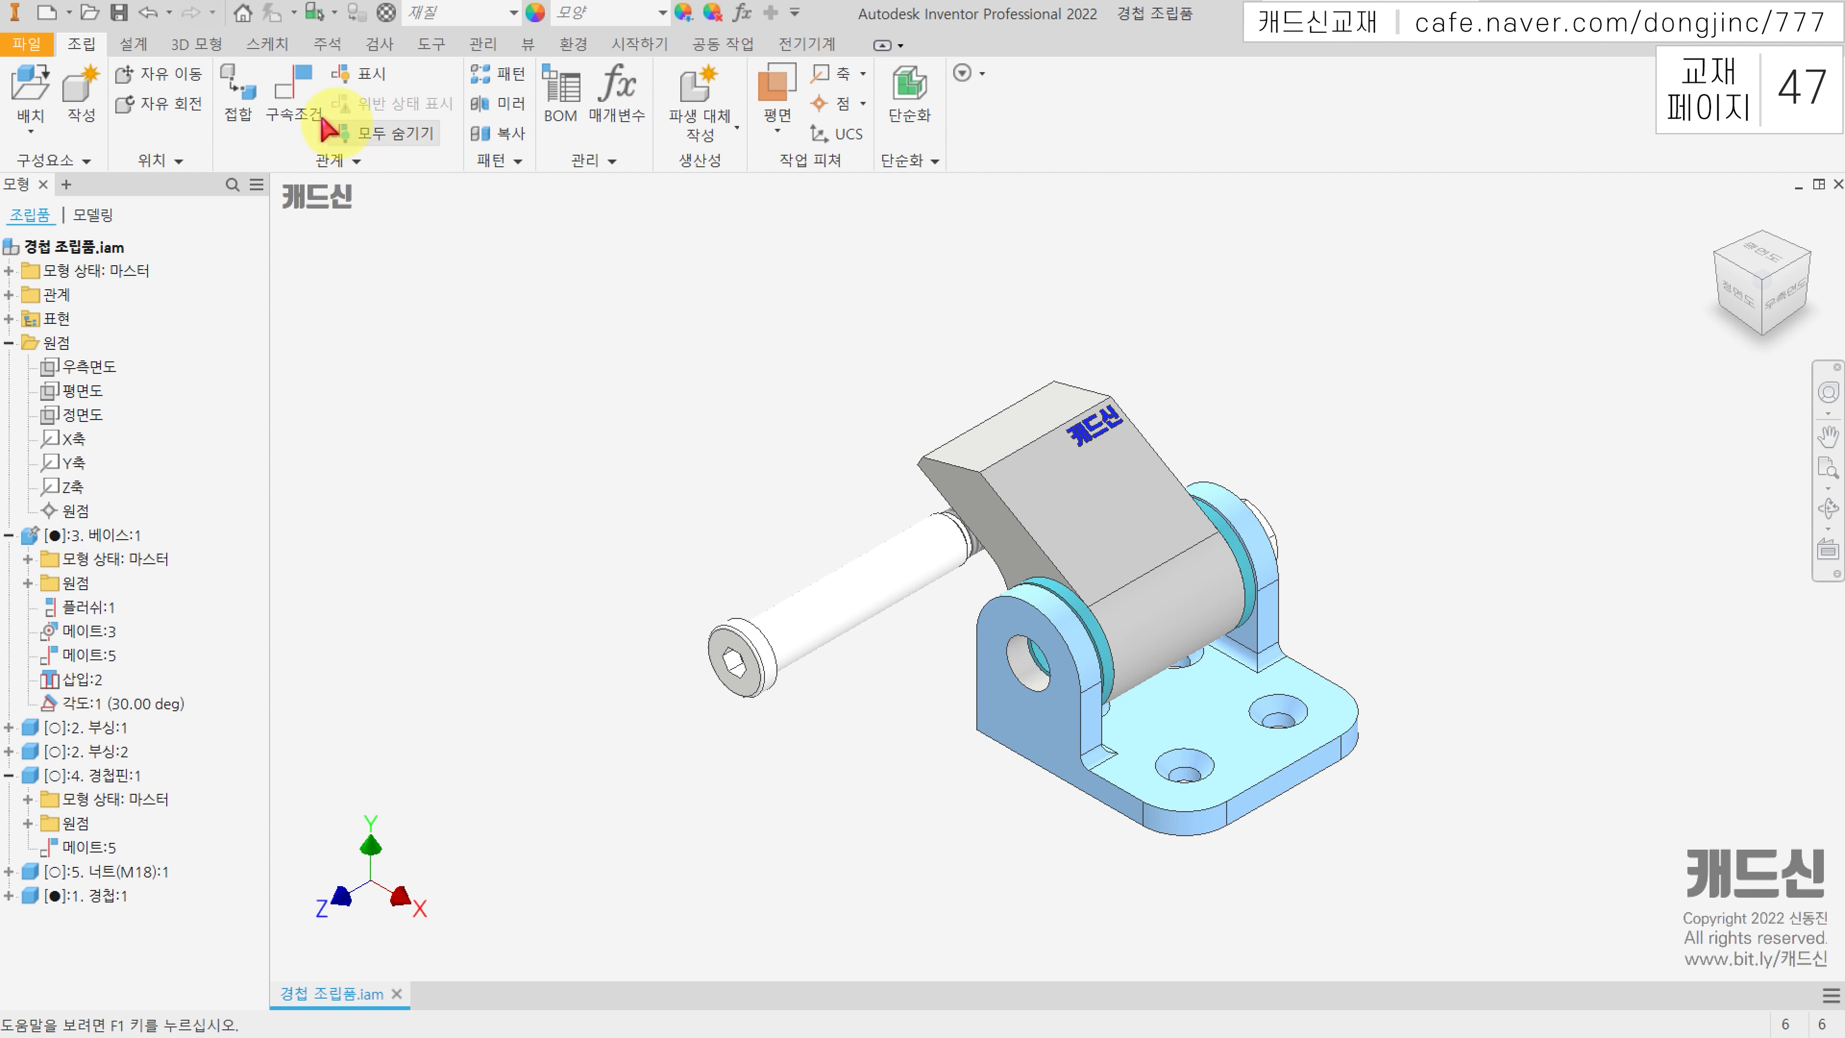
Step: Add a mate constraint aligning the hinge pin's axis with the hole axis in the base's front lug
click(291, 102)
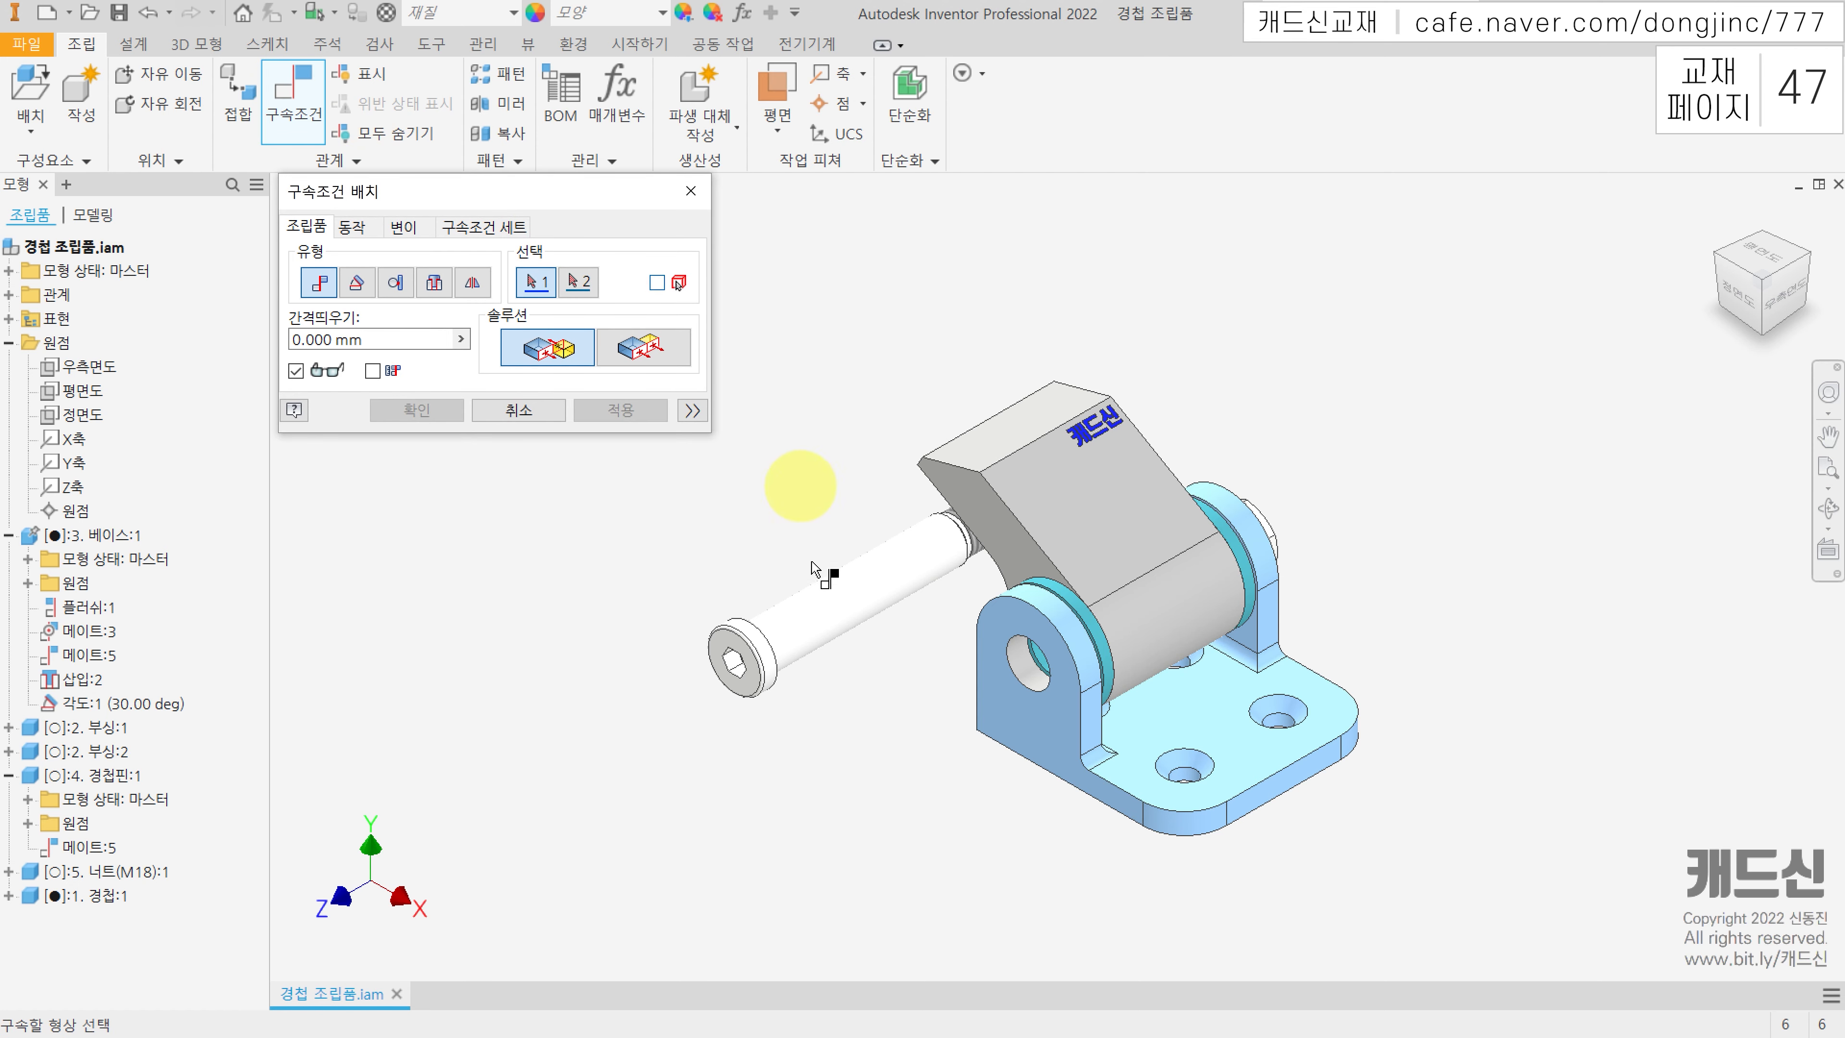
click(851, 614)
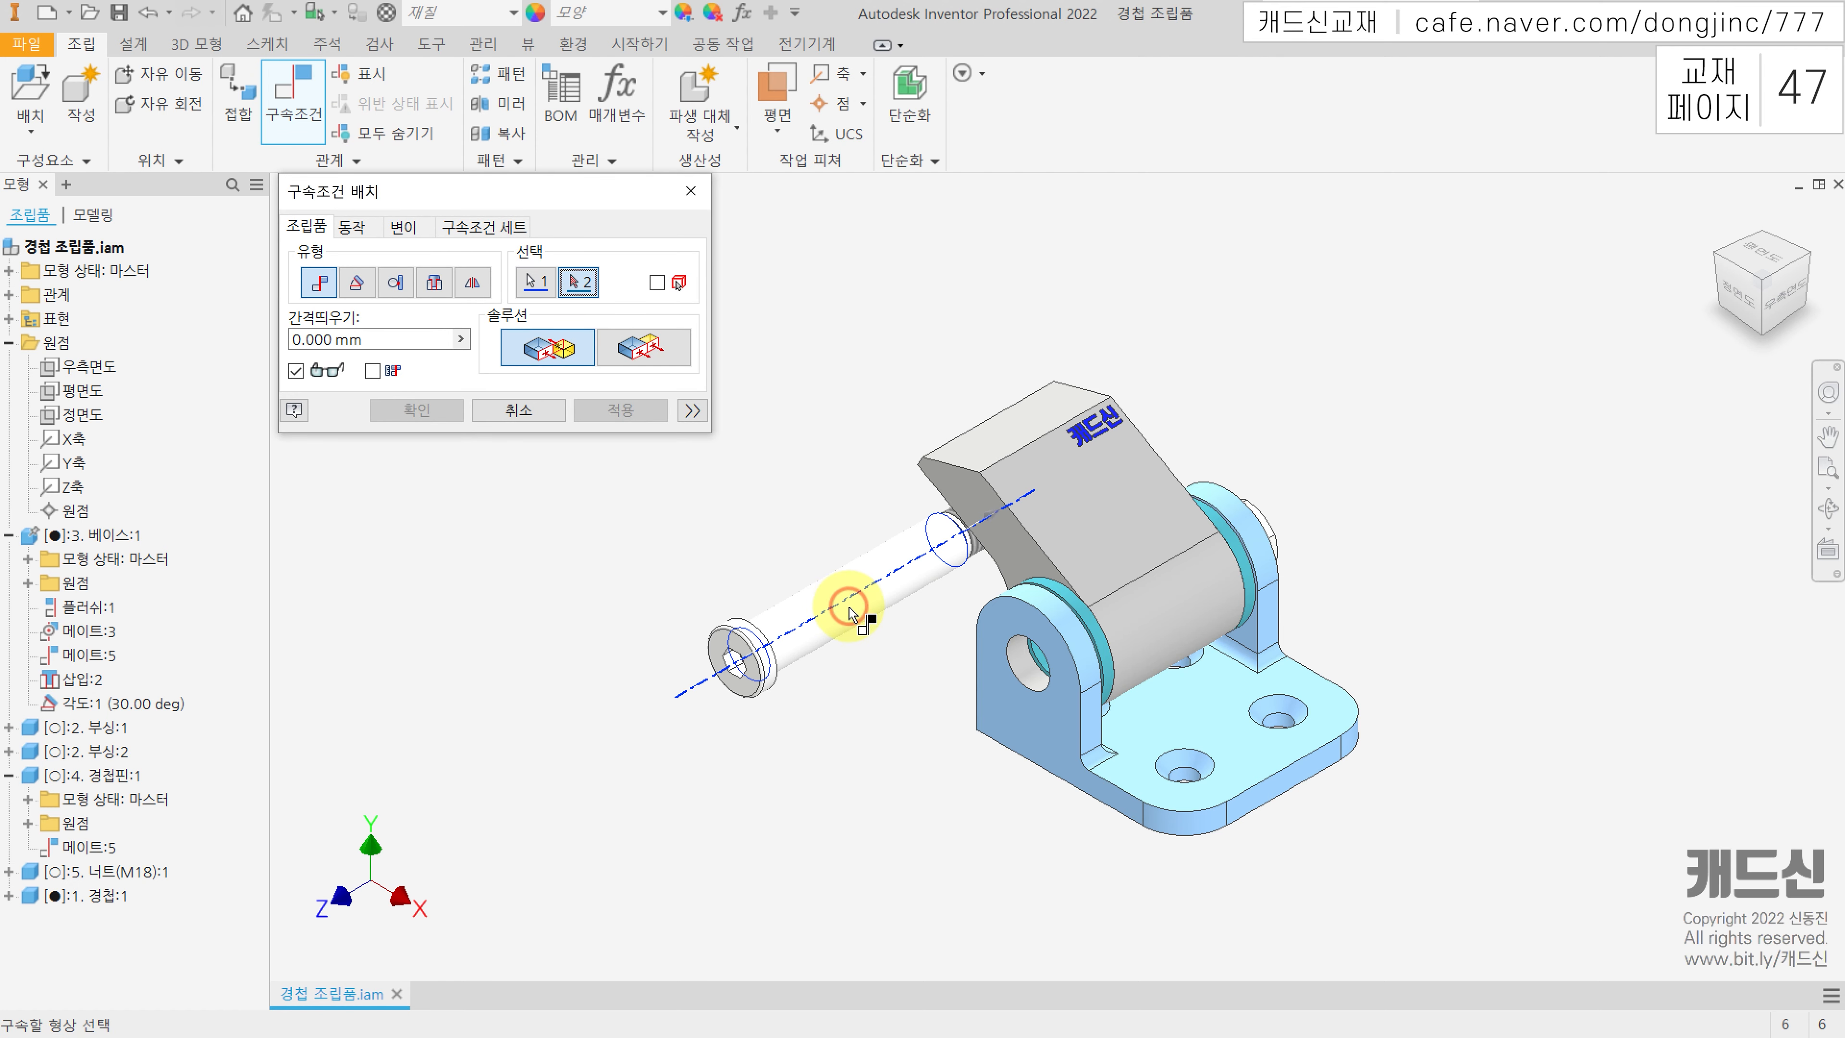
click(1021, 668)
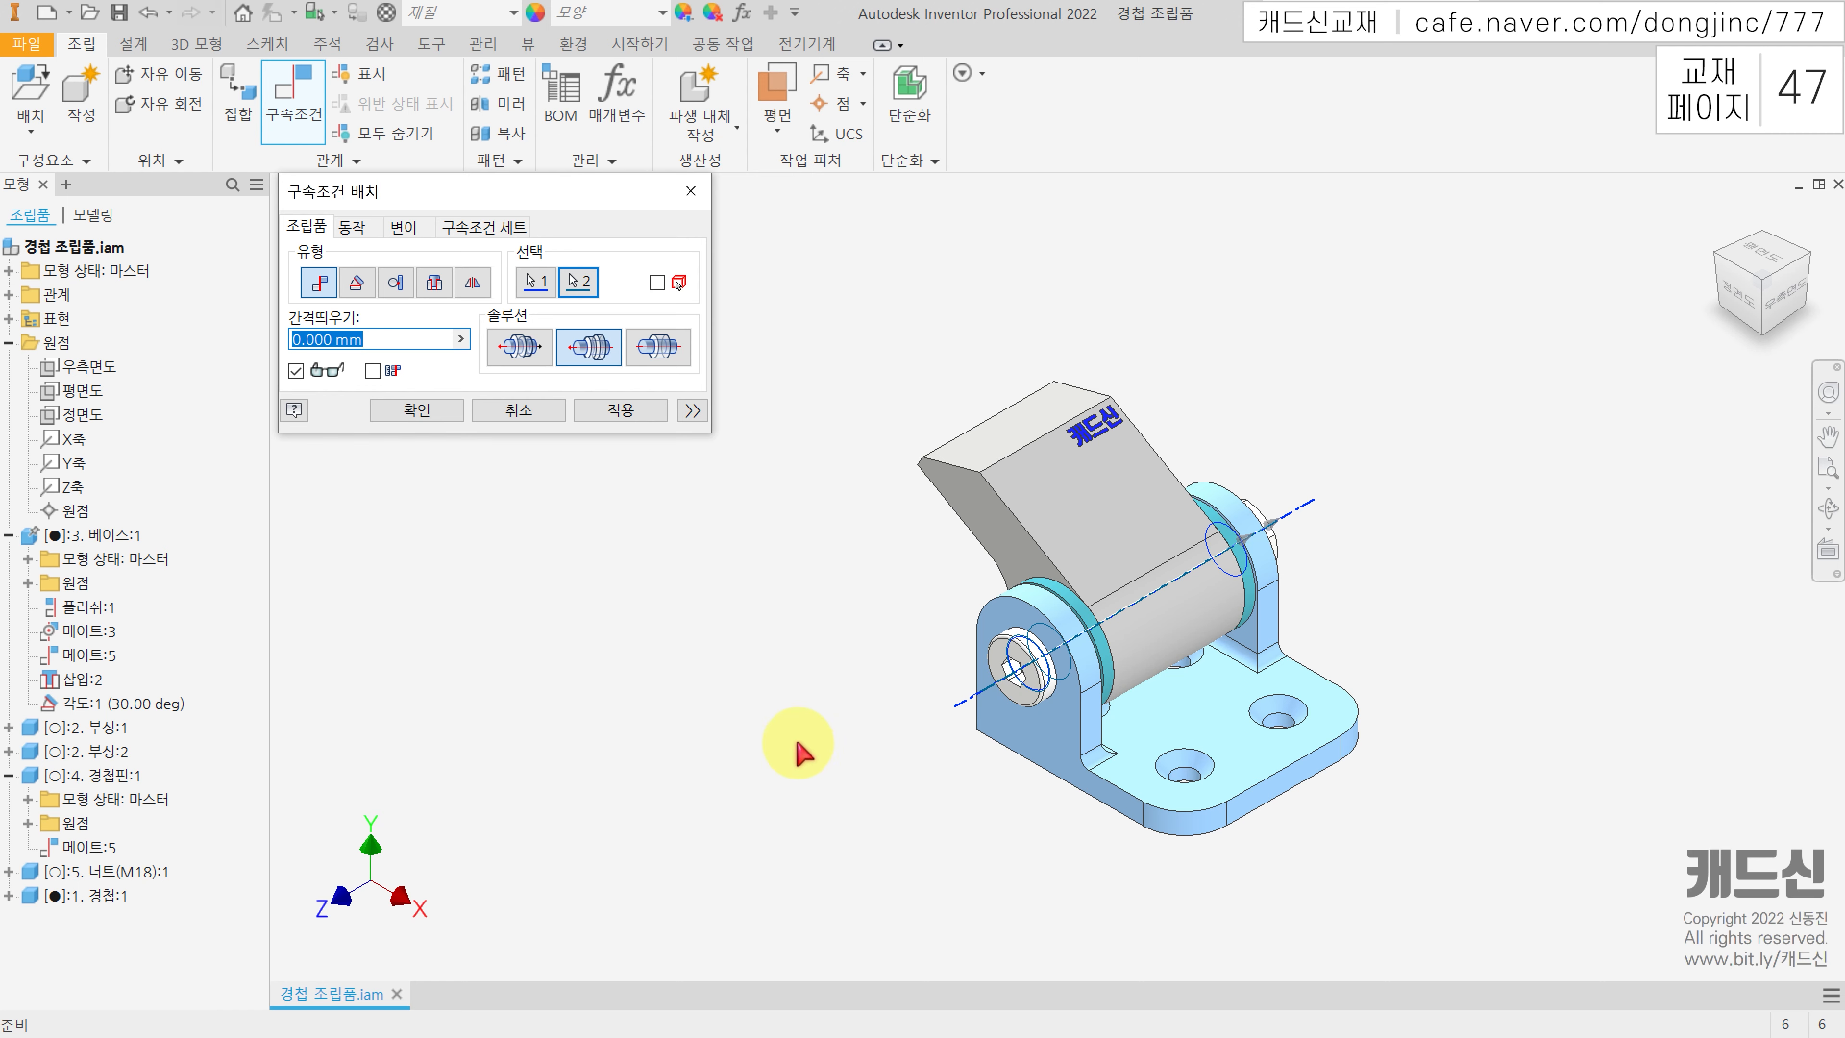
click(416, 410)
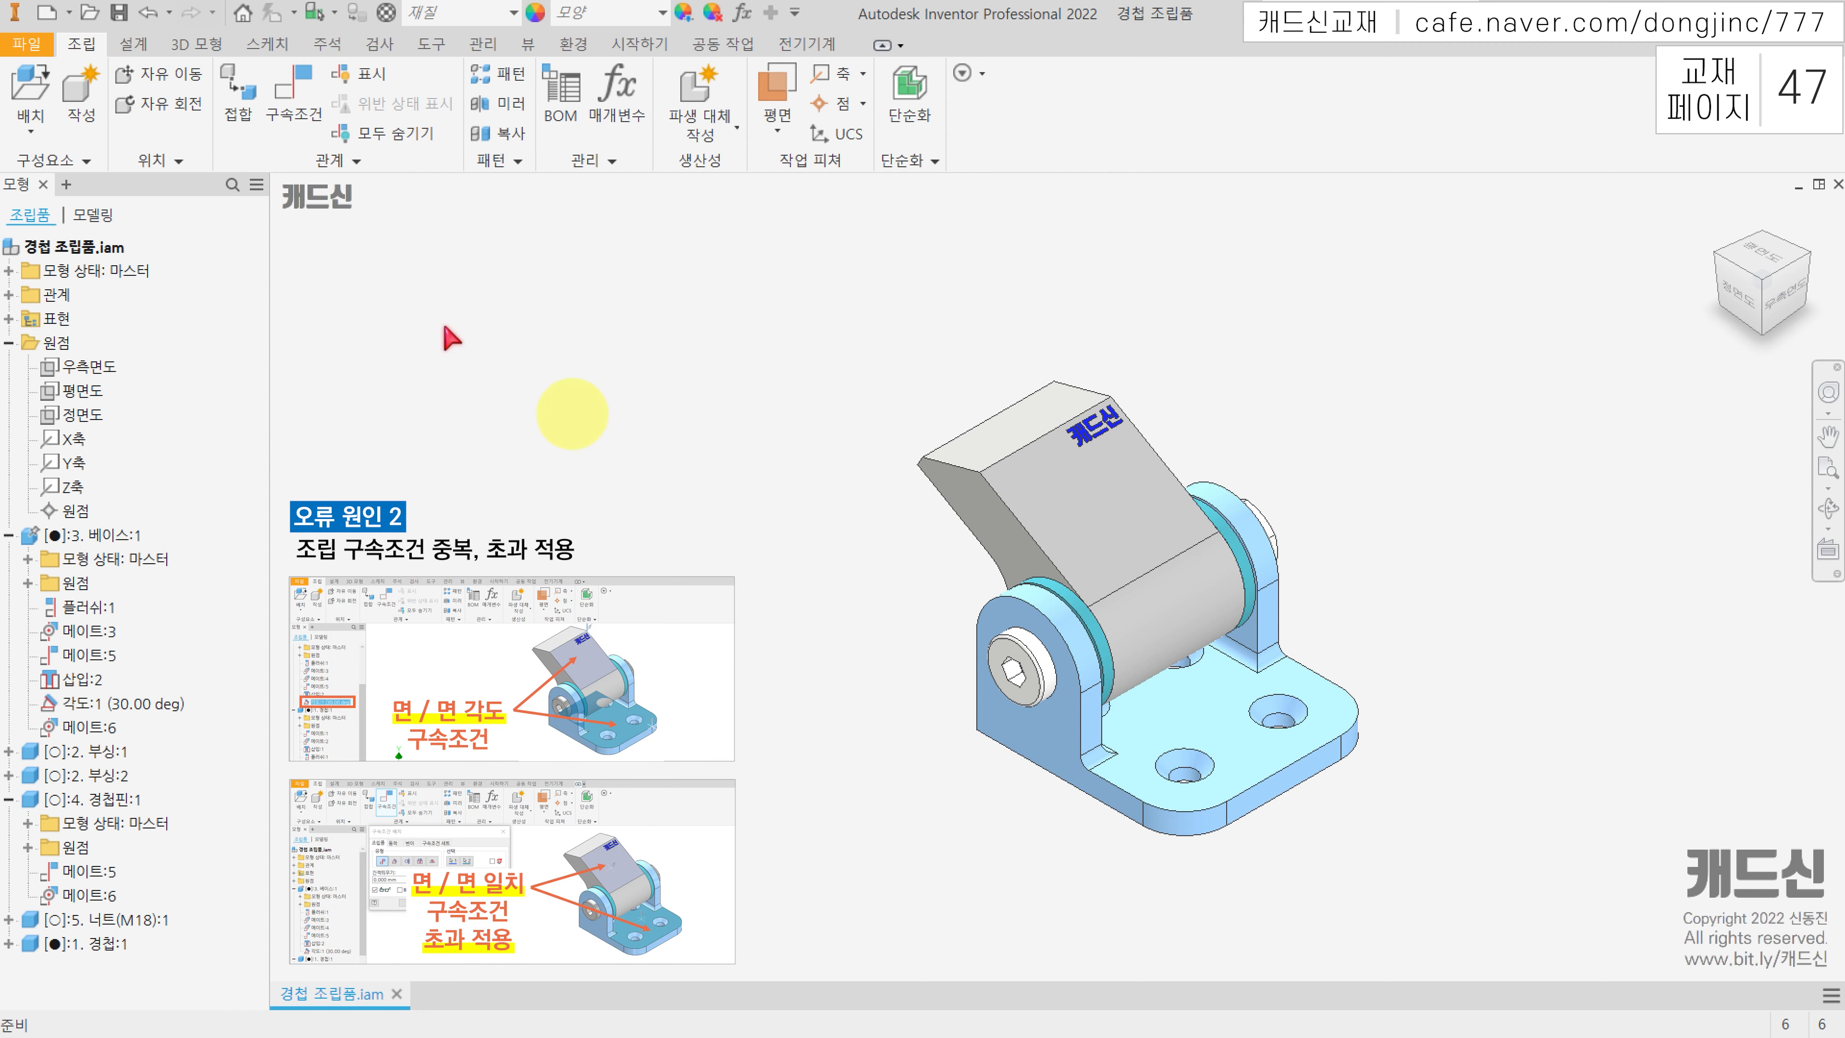
Step: Examine which hinge and base faces the 각도:1 angle constraint already links
click(293, 91)
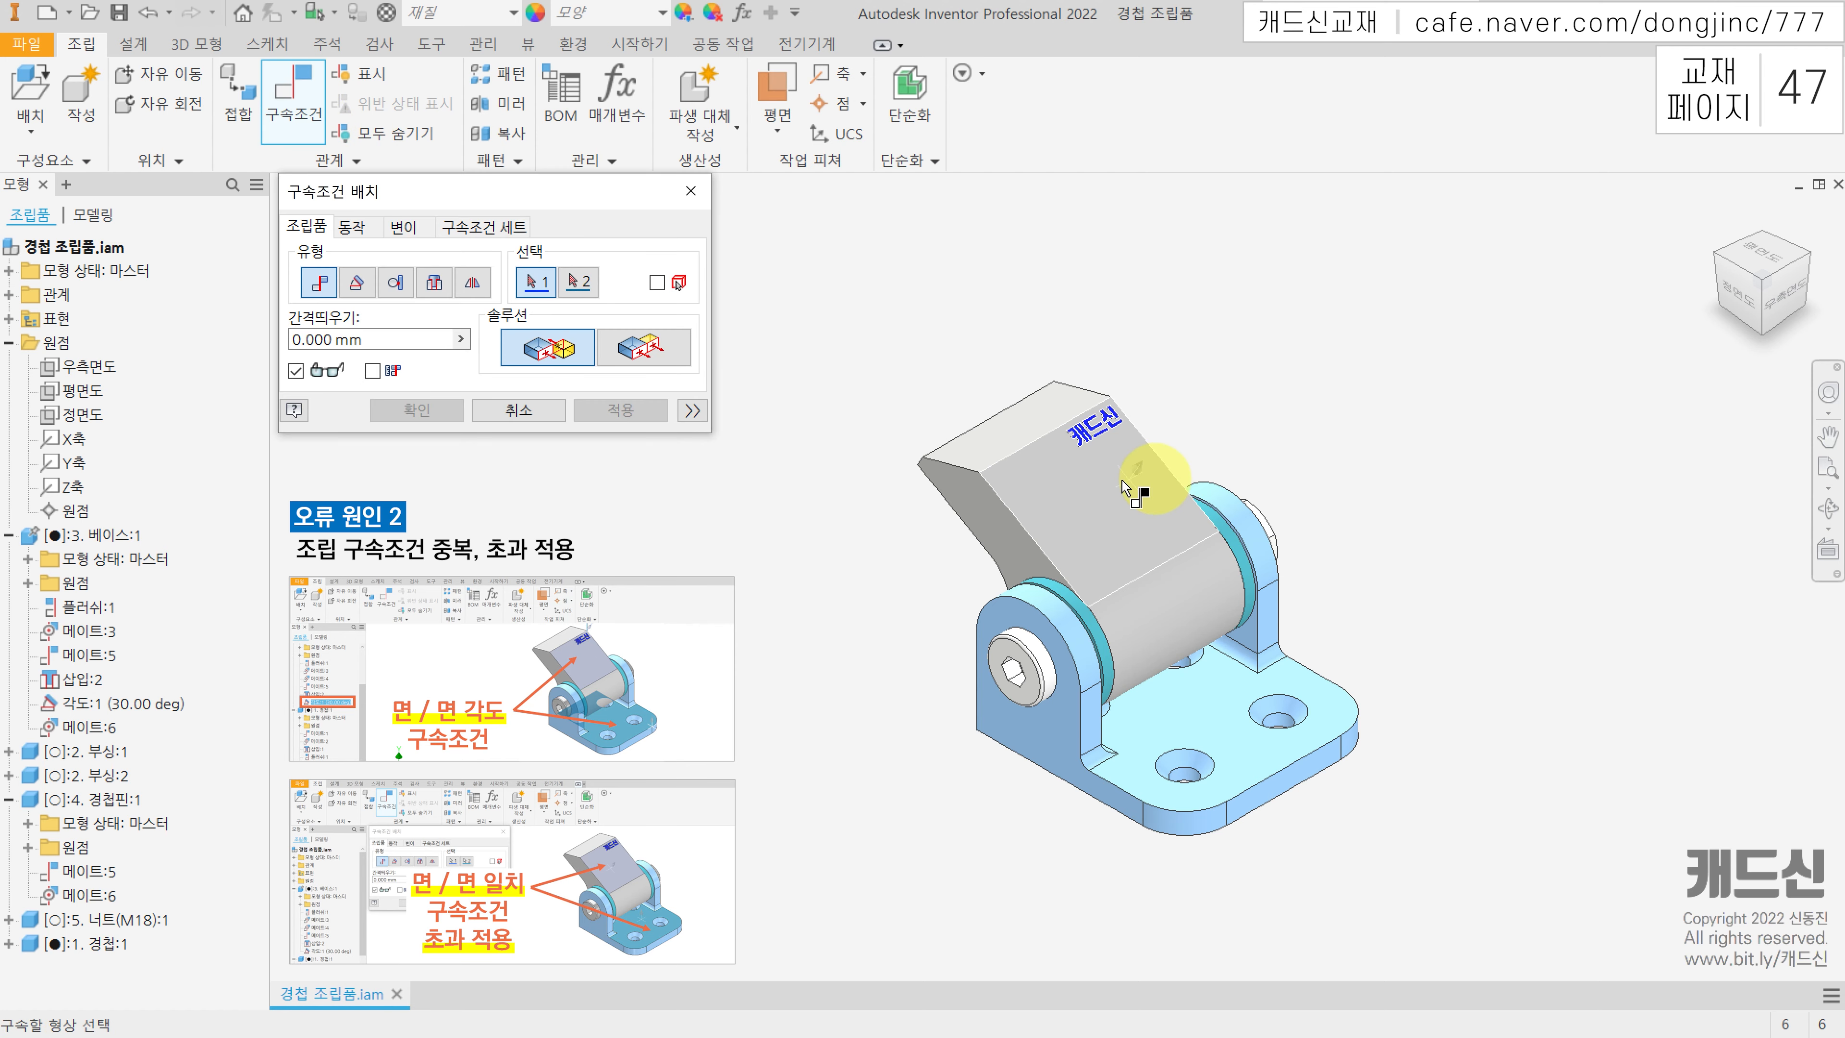
key(Escape)
click(1119, 514)
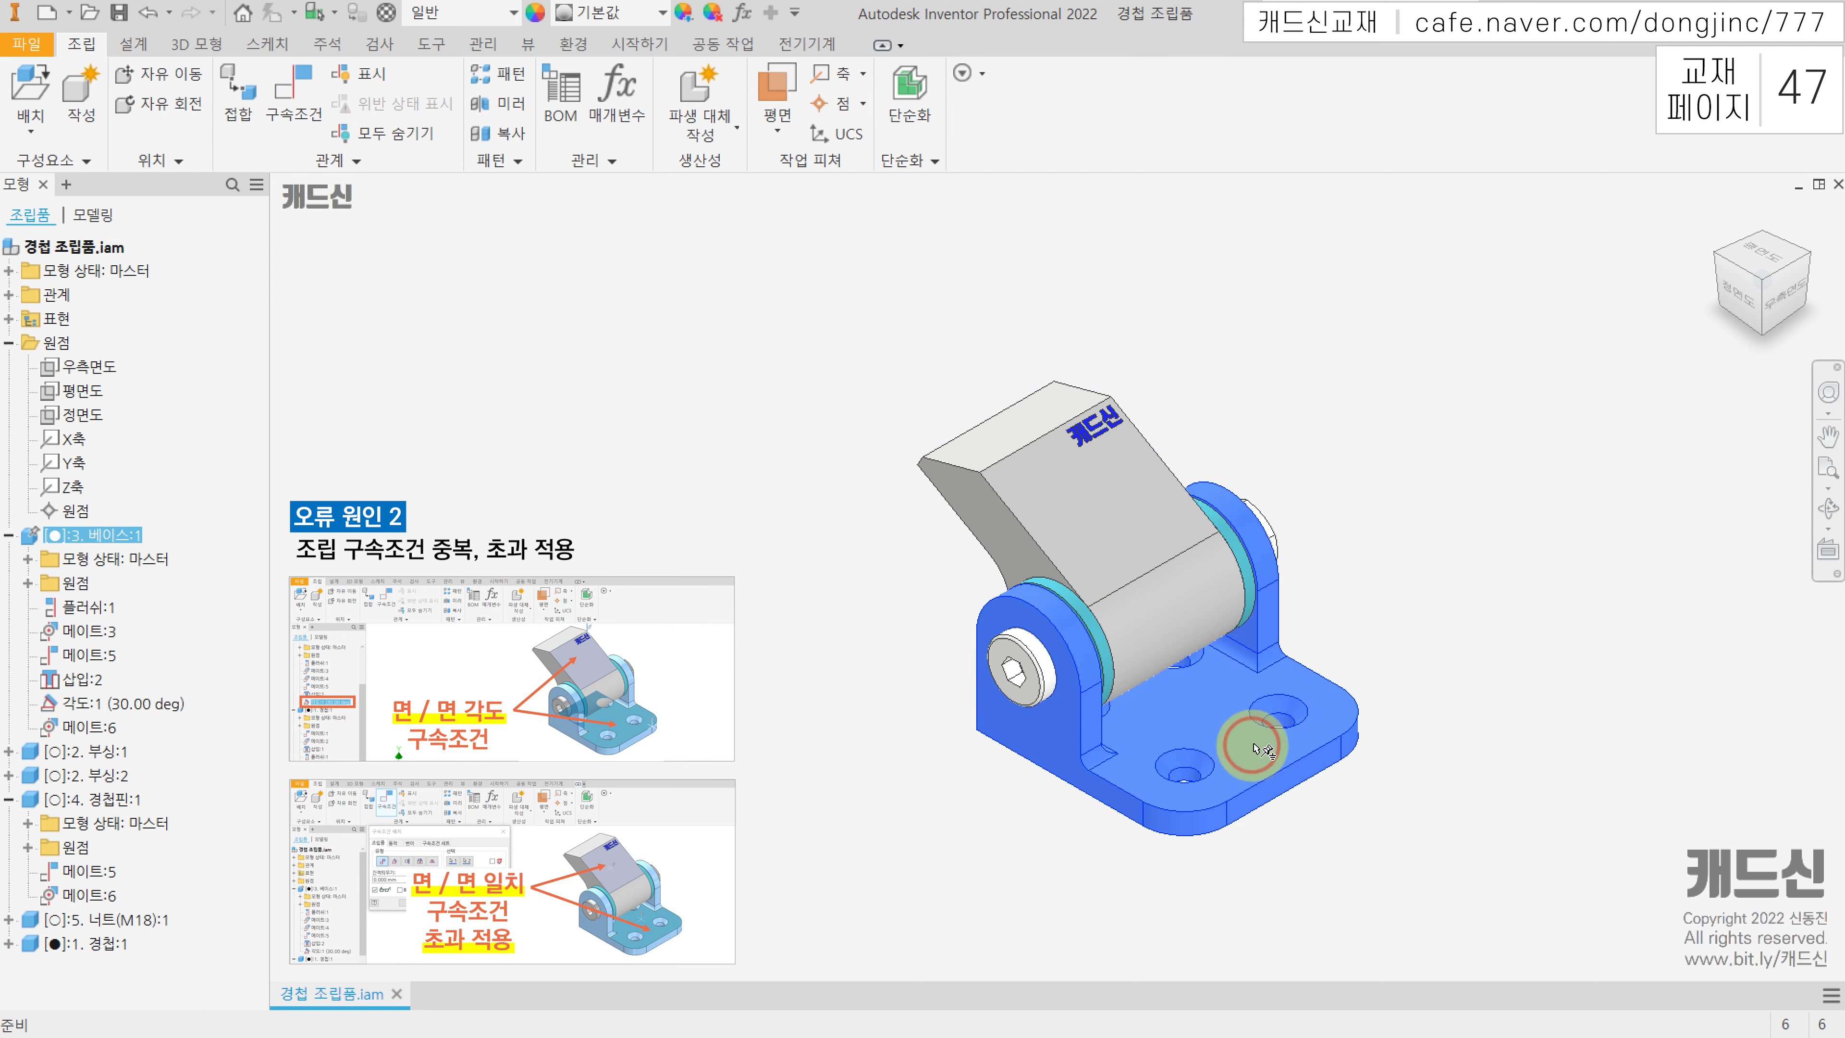
click(125, 703)
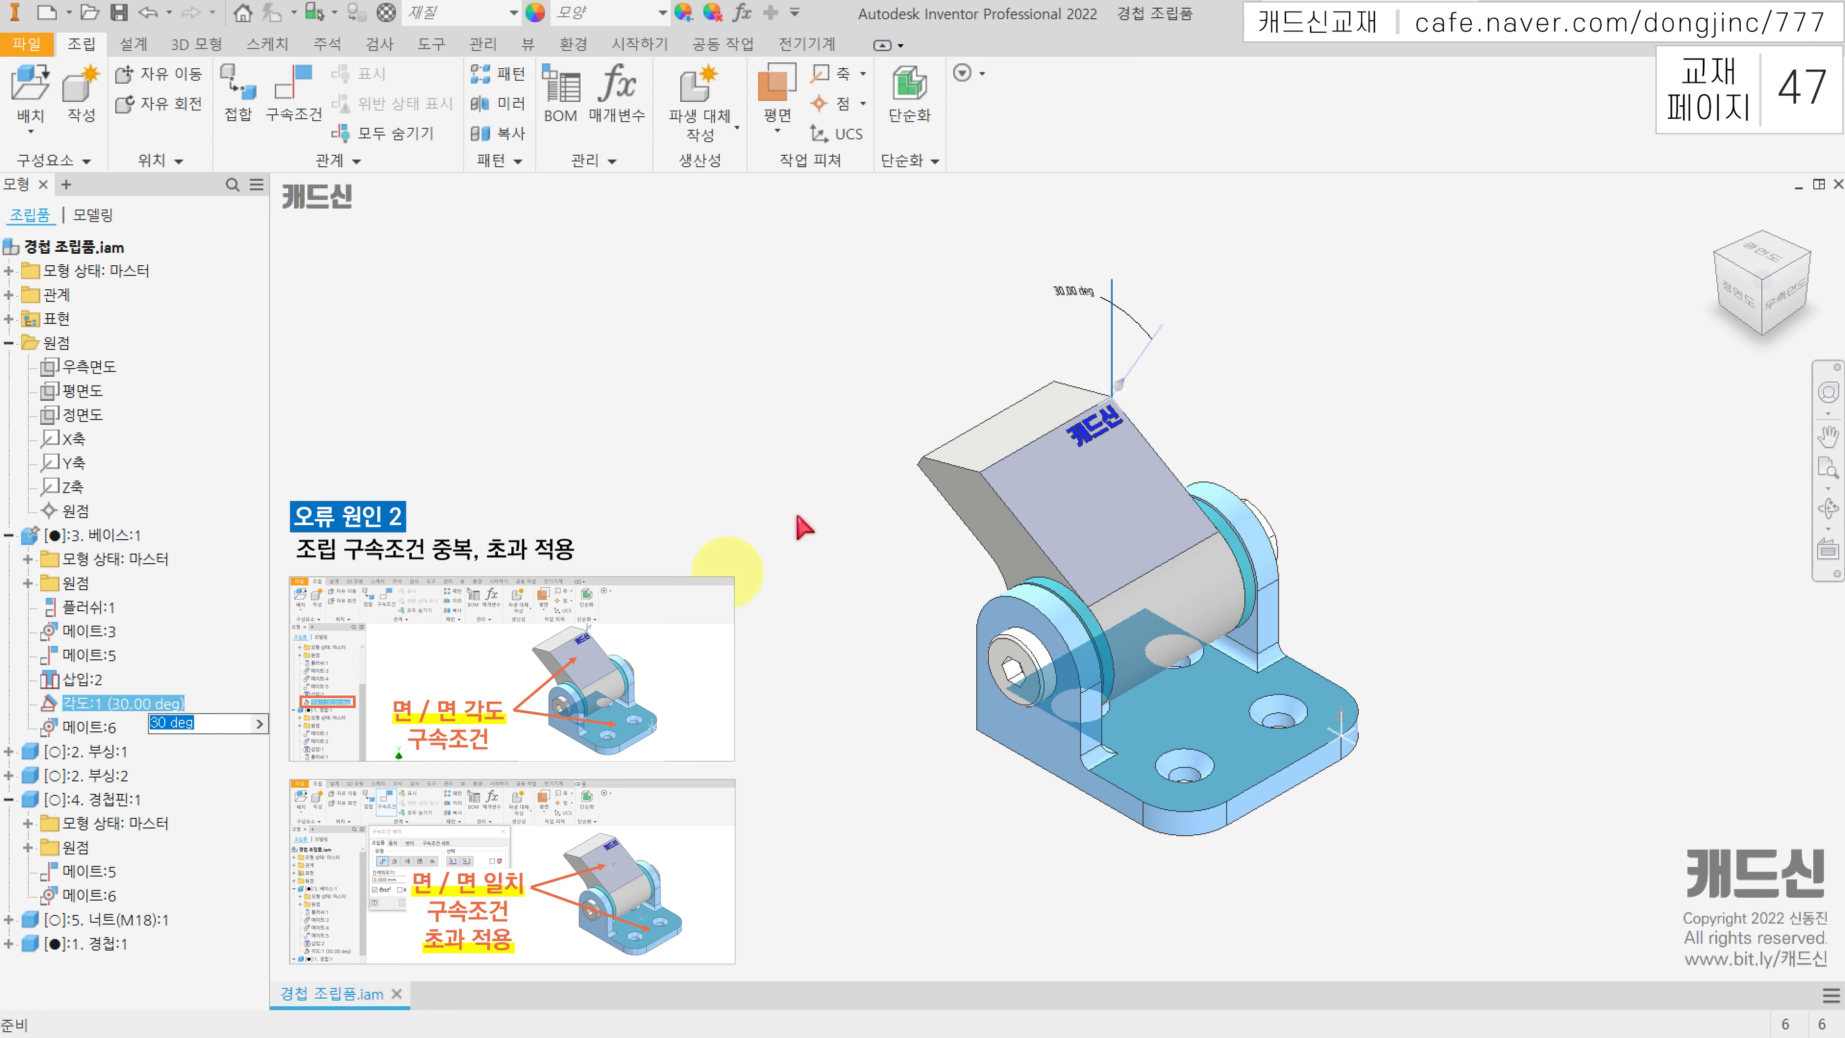
click(1028, 478)
double_click(992, 469)
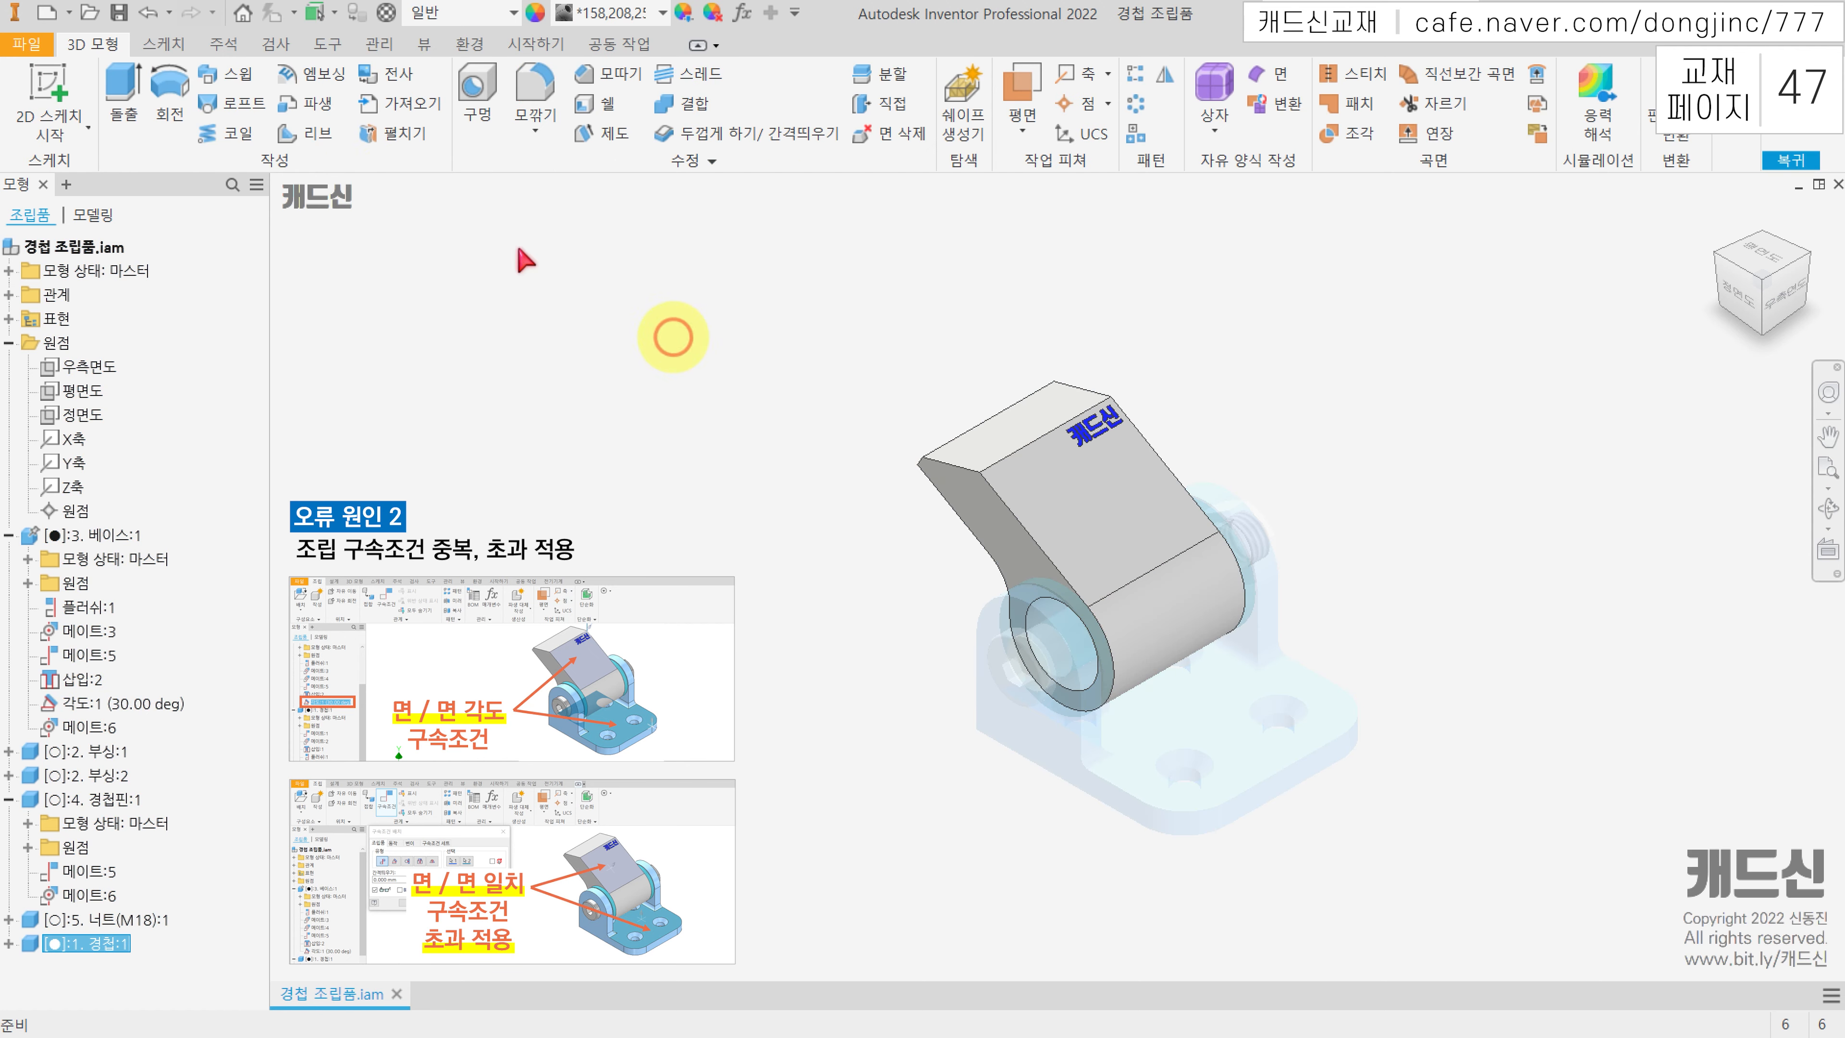
double_click(726, 338)
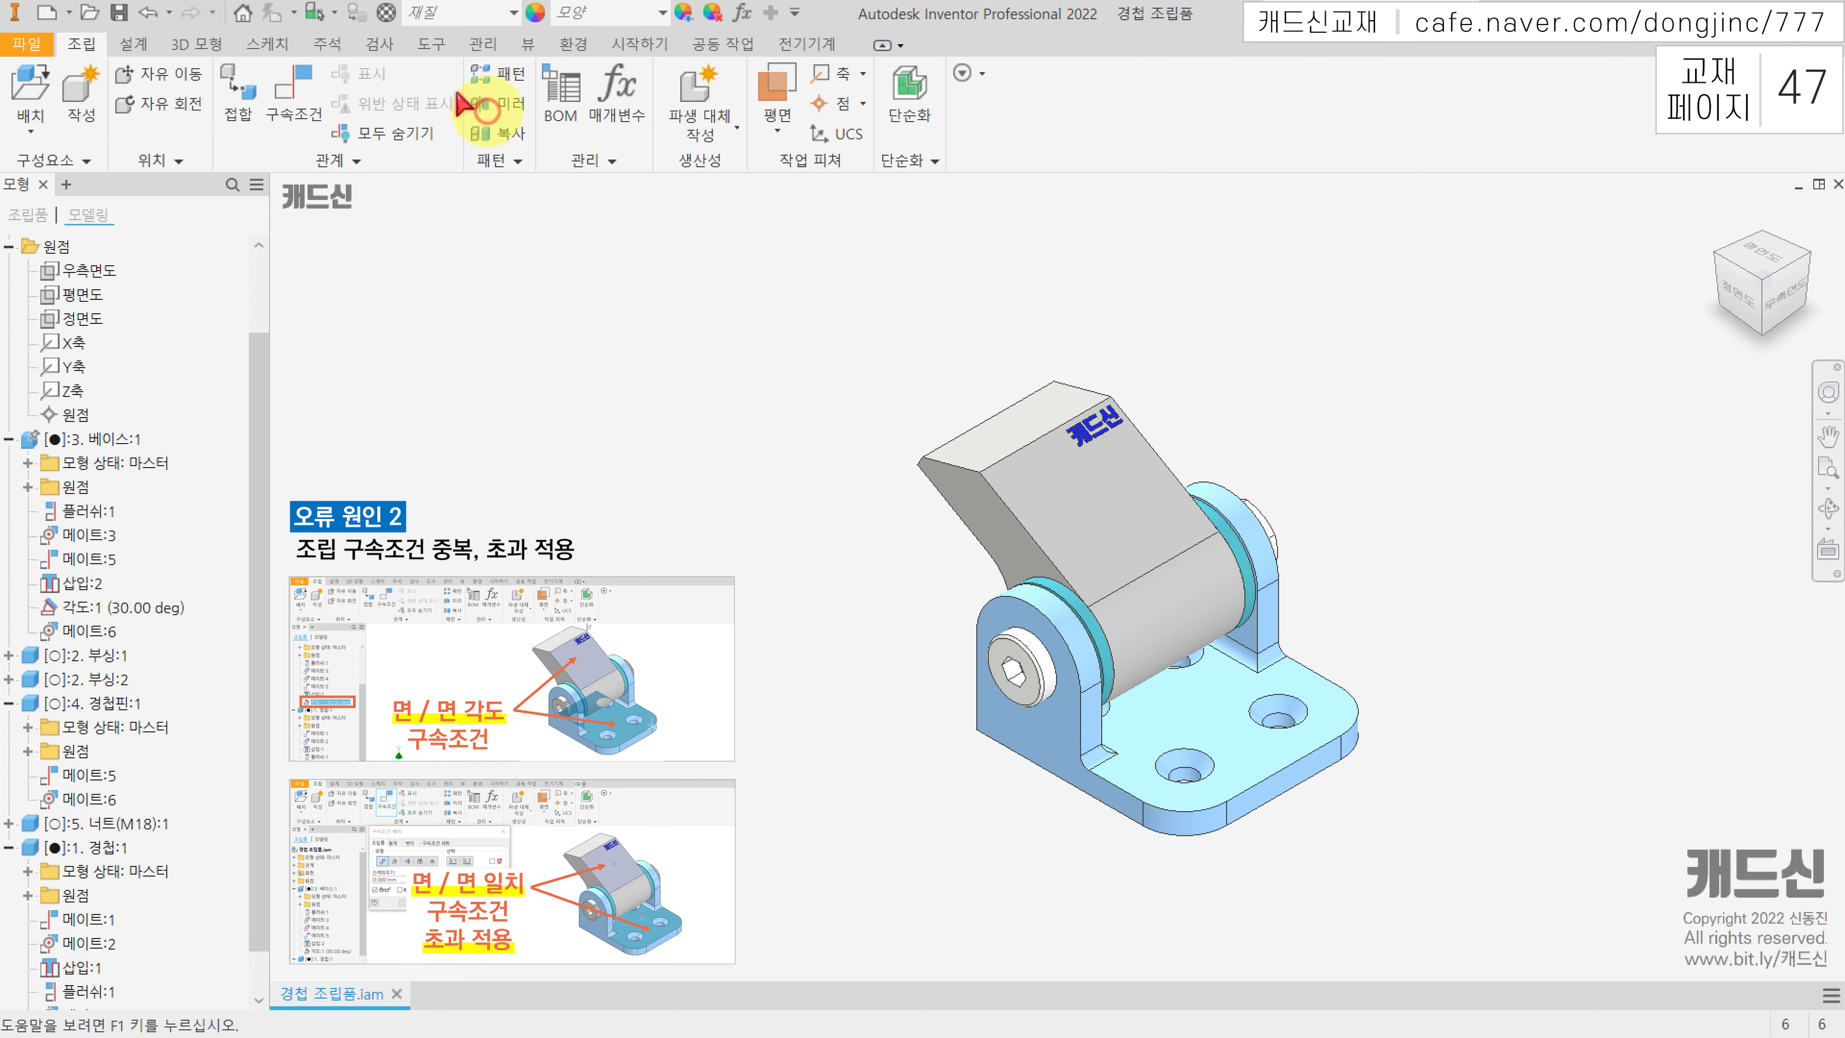
Step: Mate the hinge's sloped face to the base plate's upper face with a 0 mm offset, accepting the conflicting relationship
click(293, 102)
click(1098, 484)
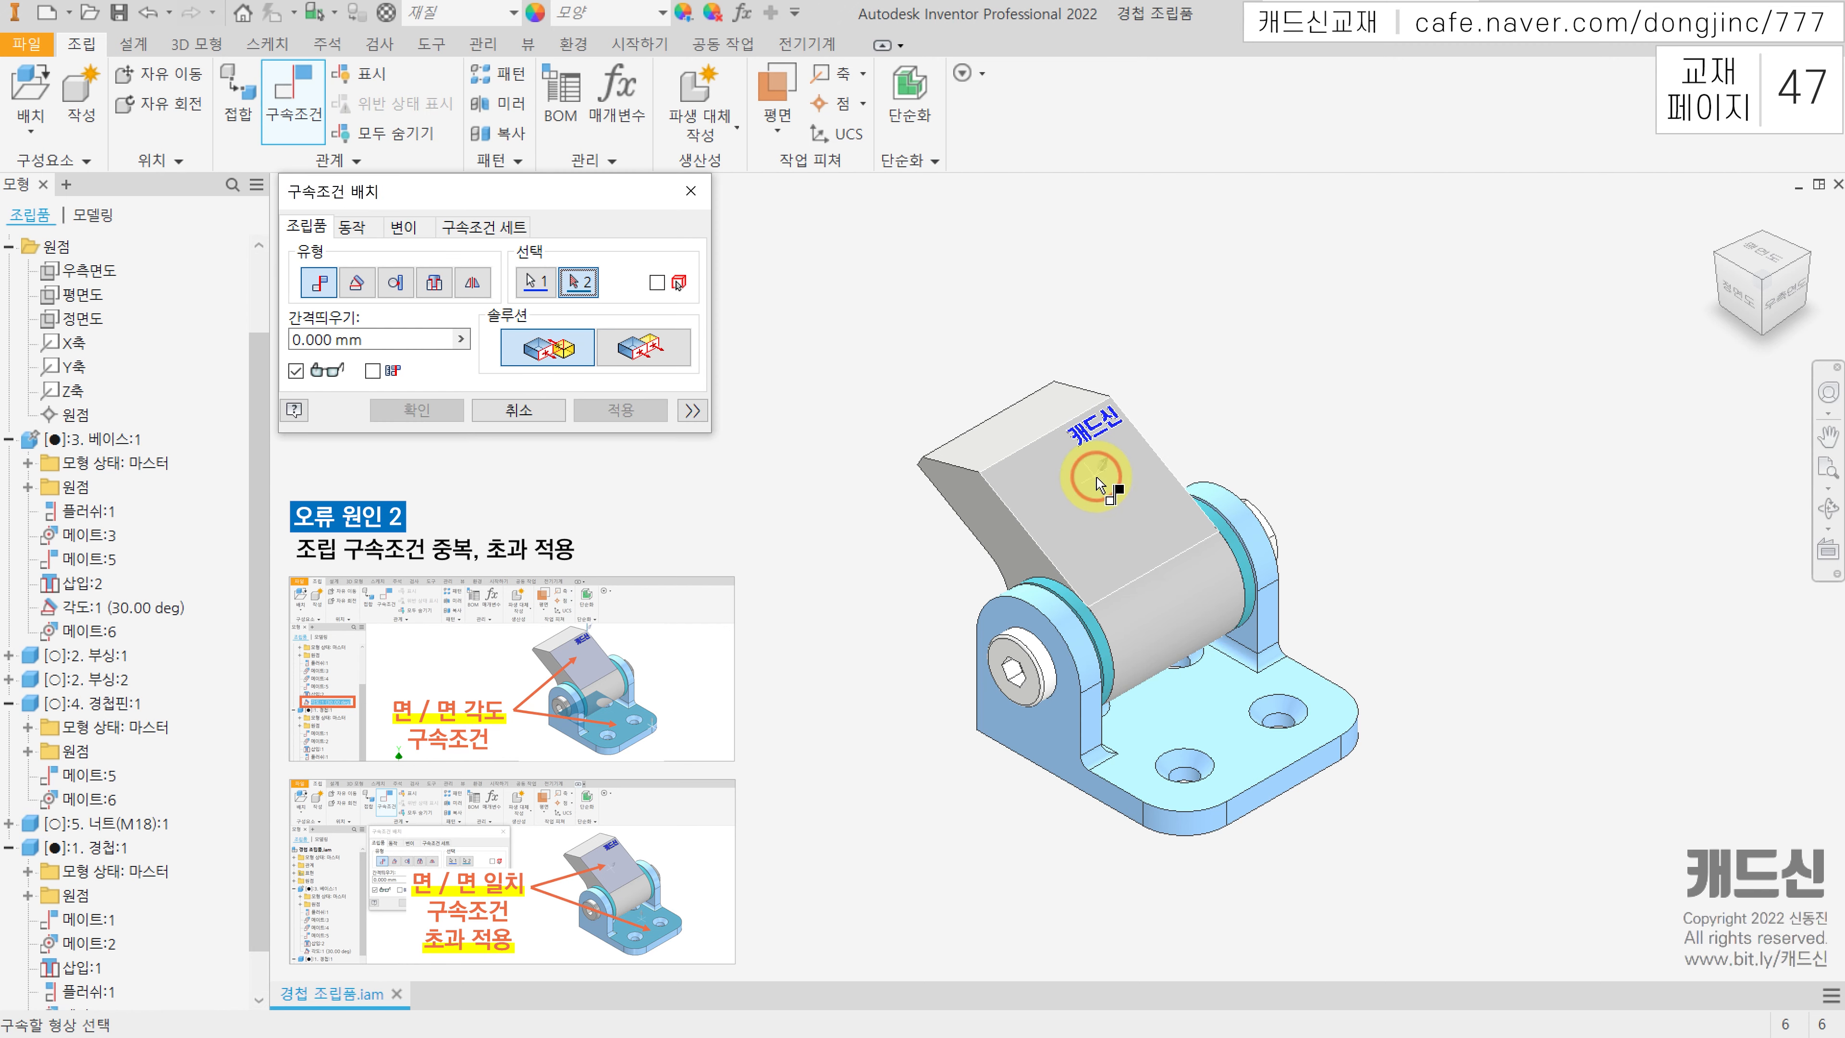
click(1220, 712)
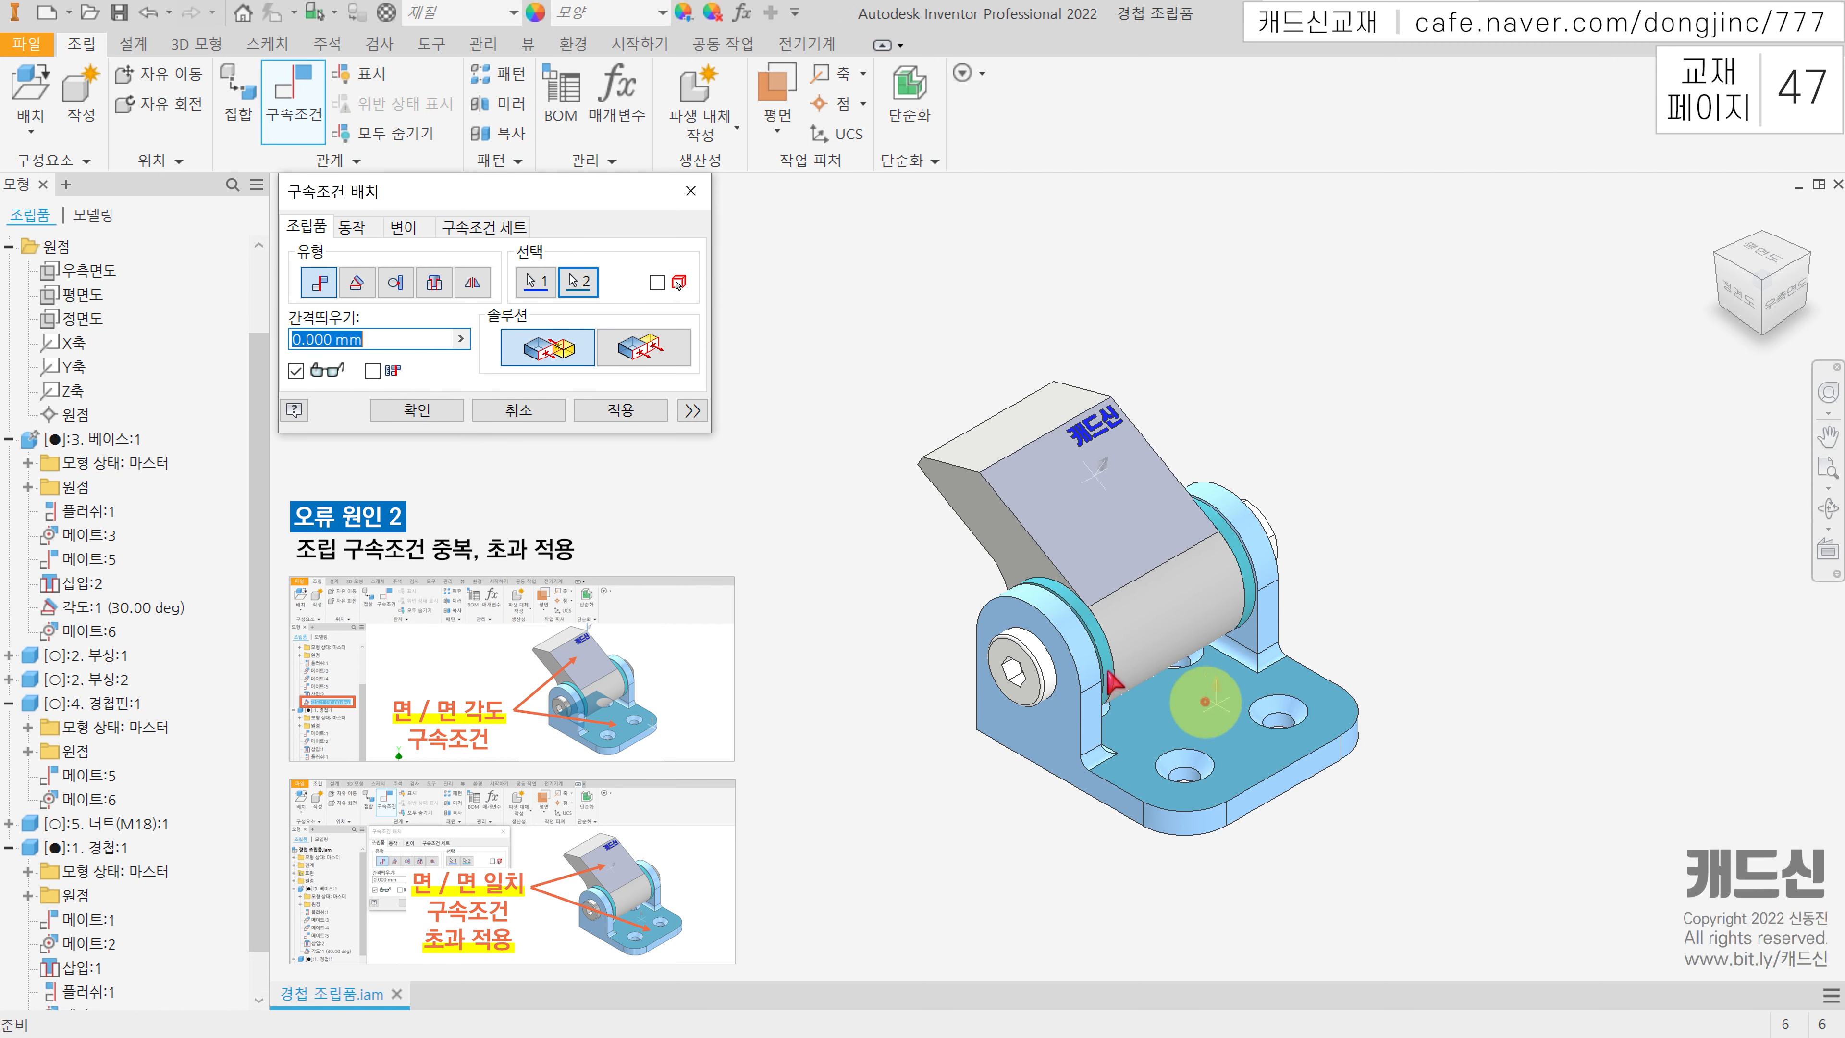
click(430, 410)
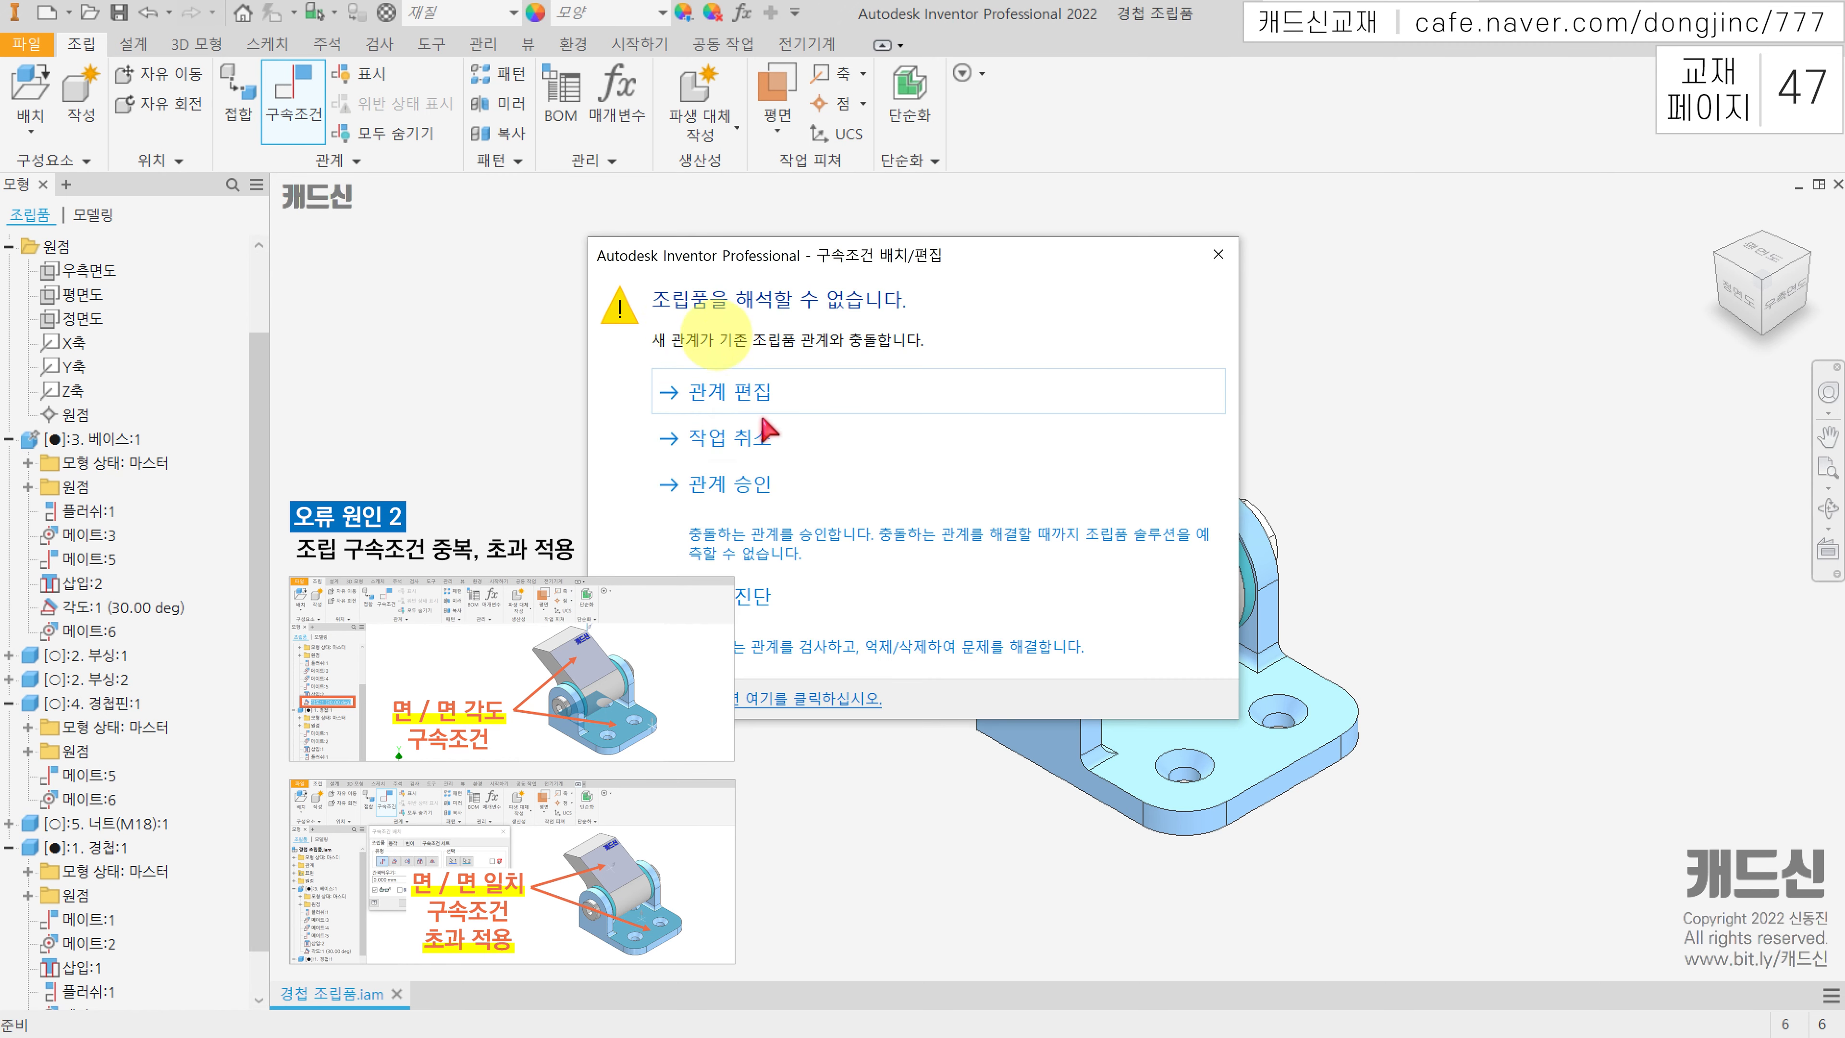
click(748, 484)
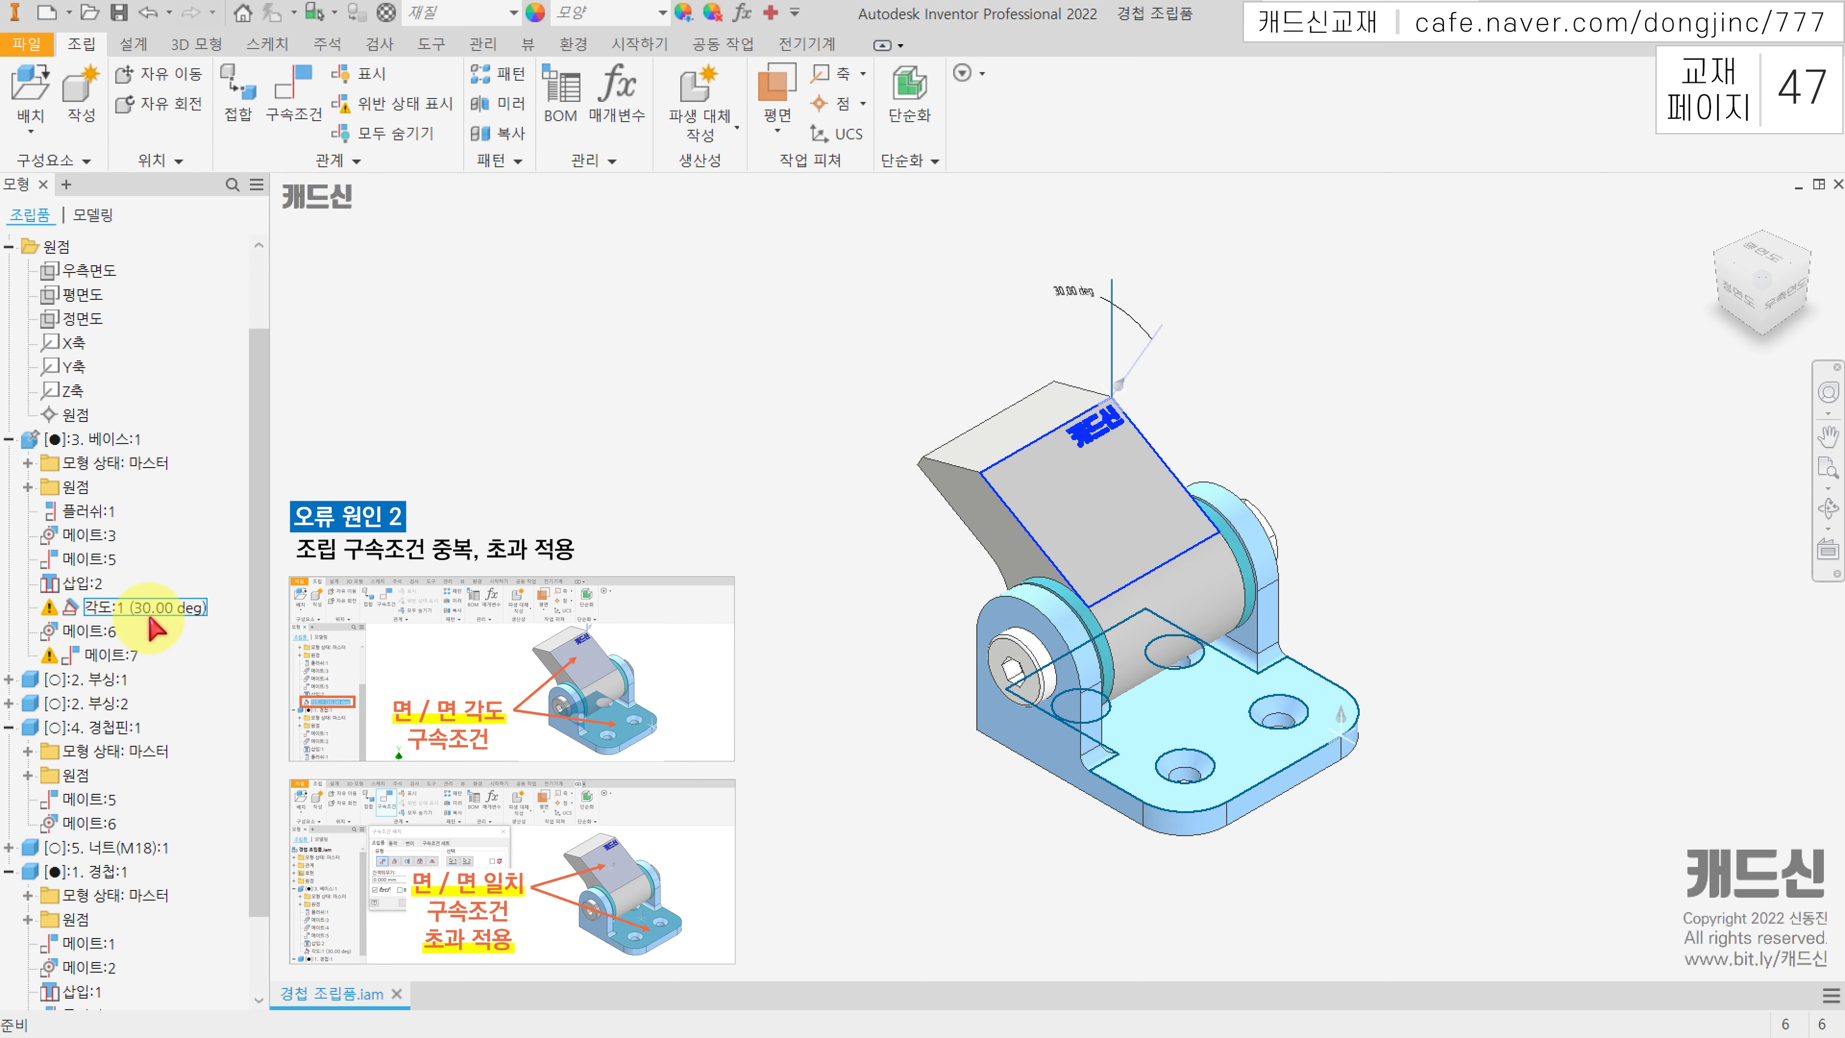
Step: Delete the conflicting 메이트:7 constraint under 3. 베이스:1
right_click(124, 658)
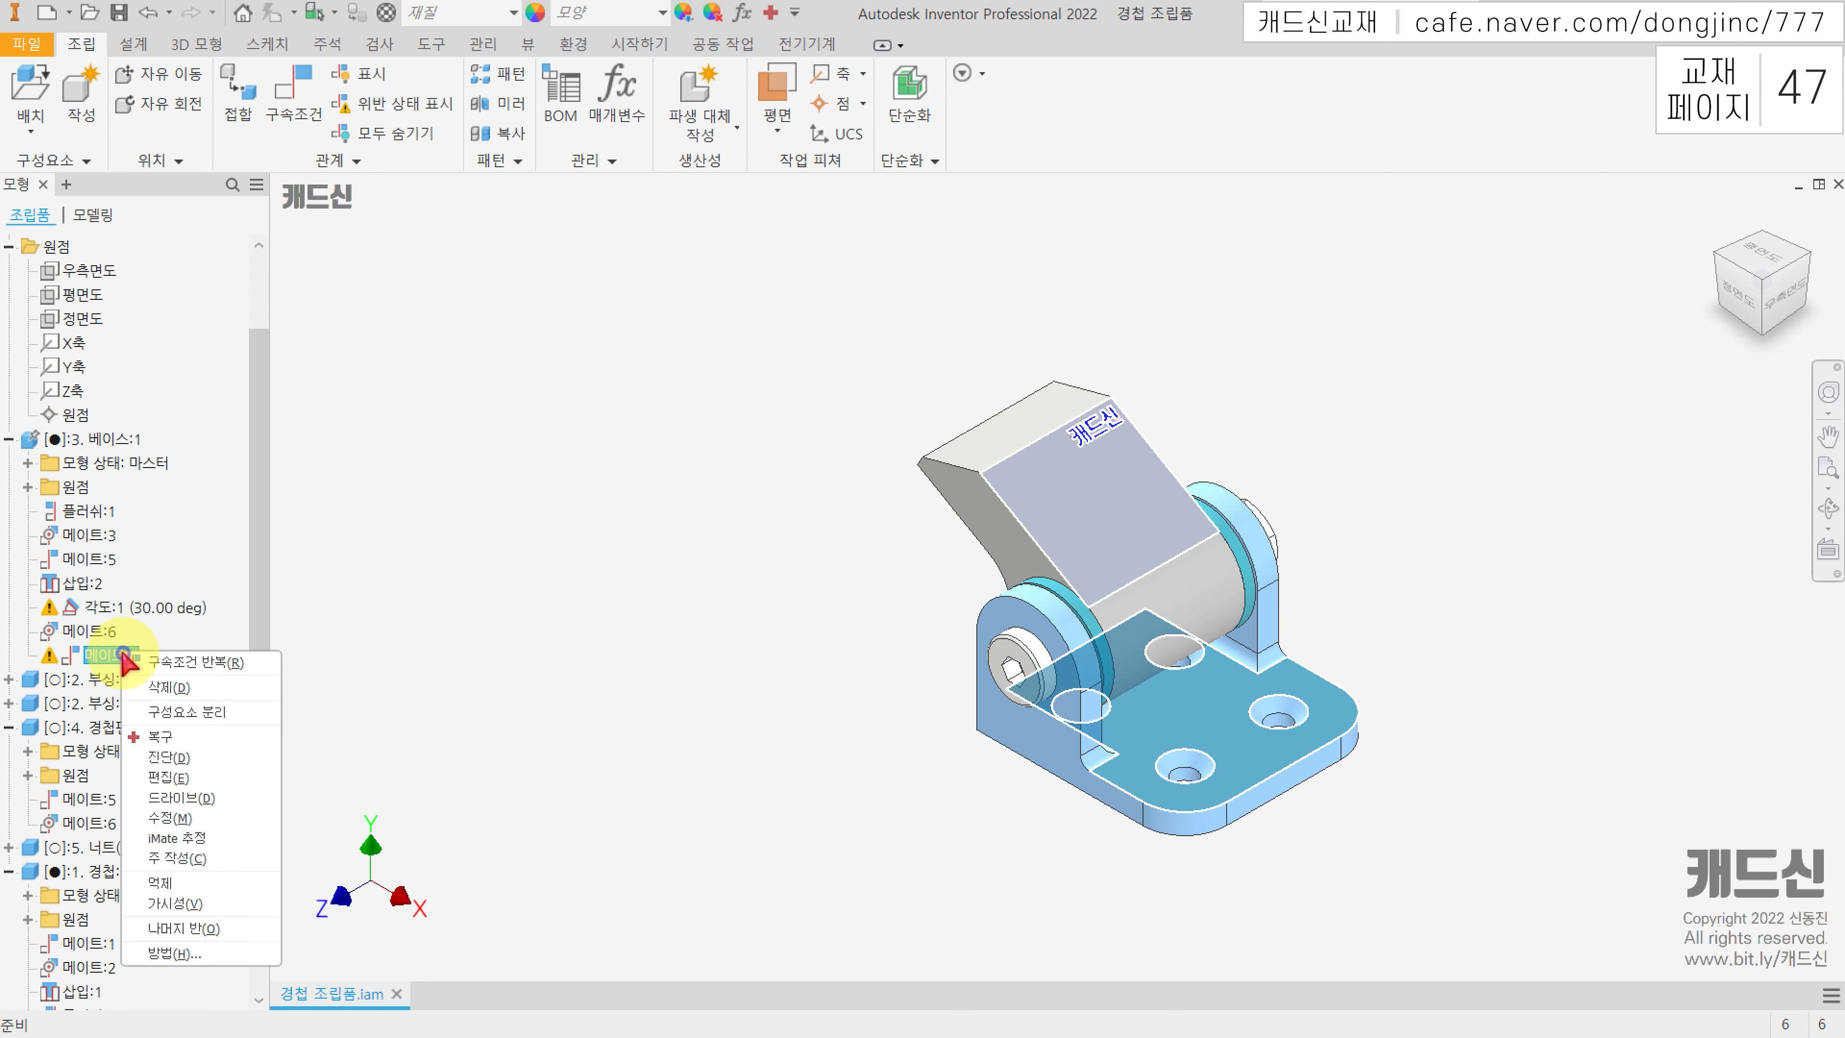
click(215, 698)
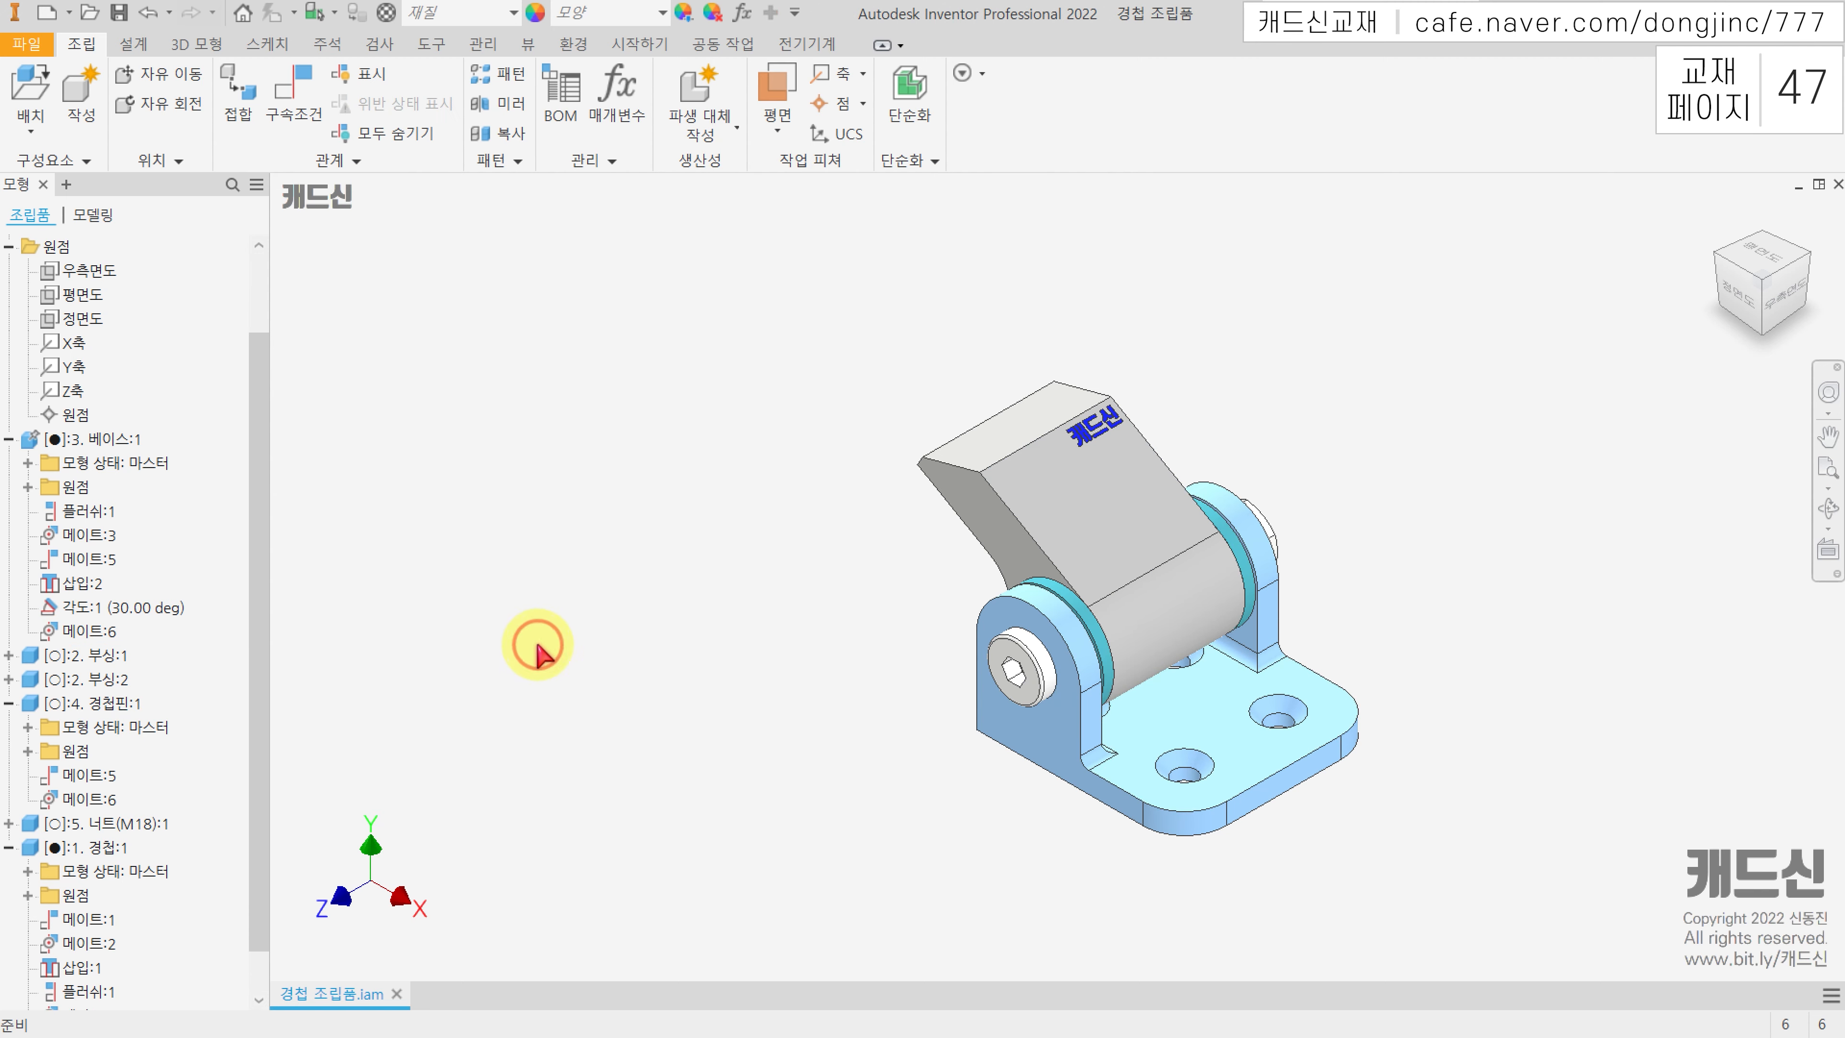